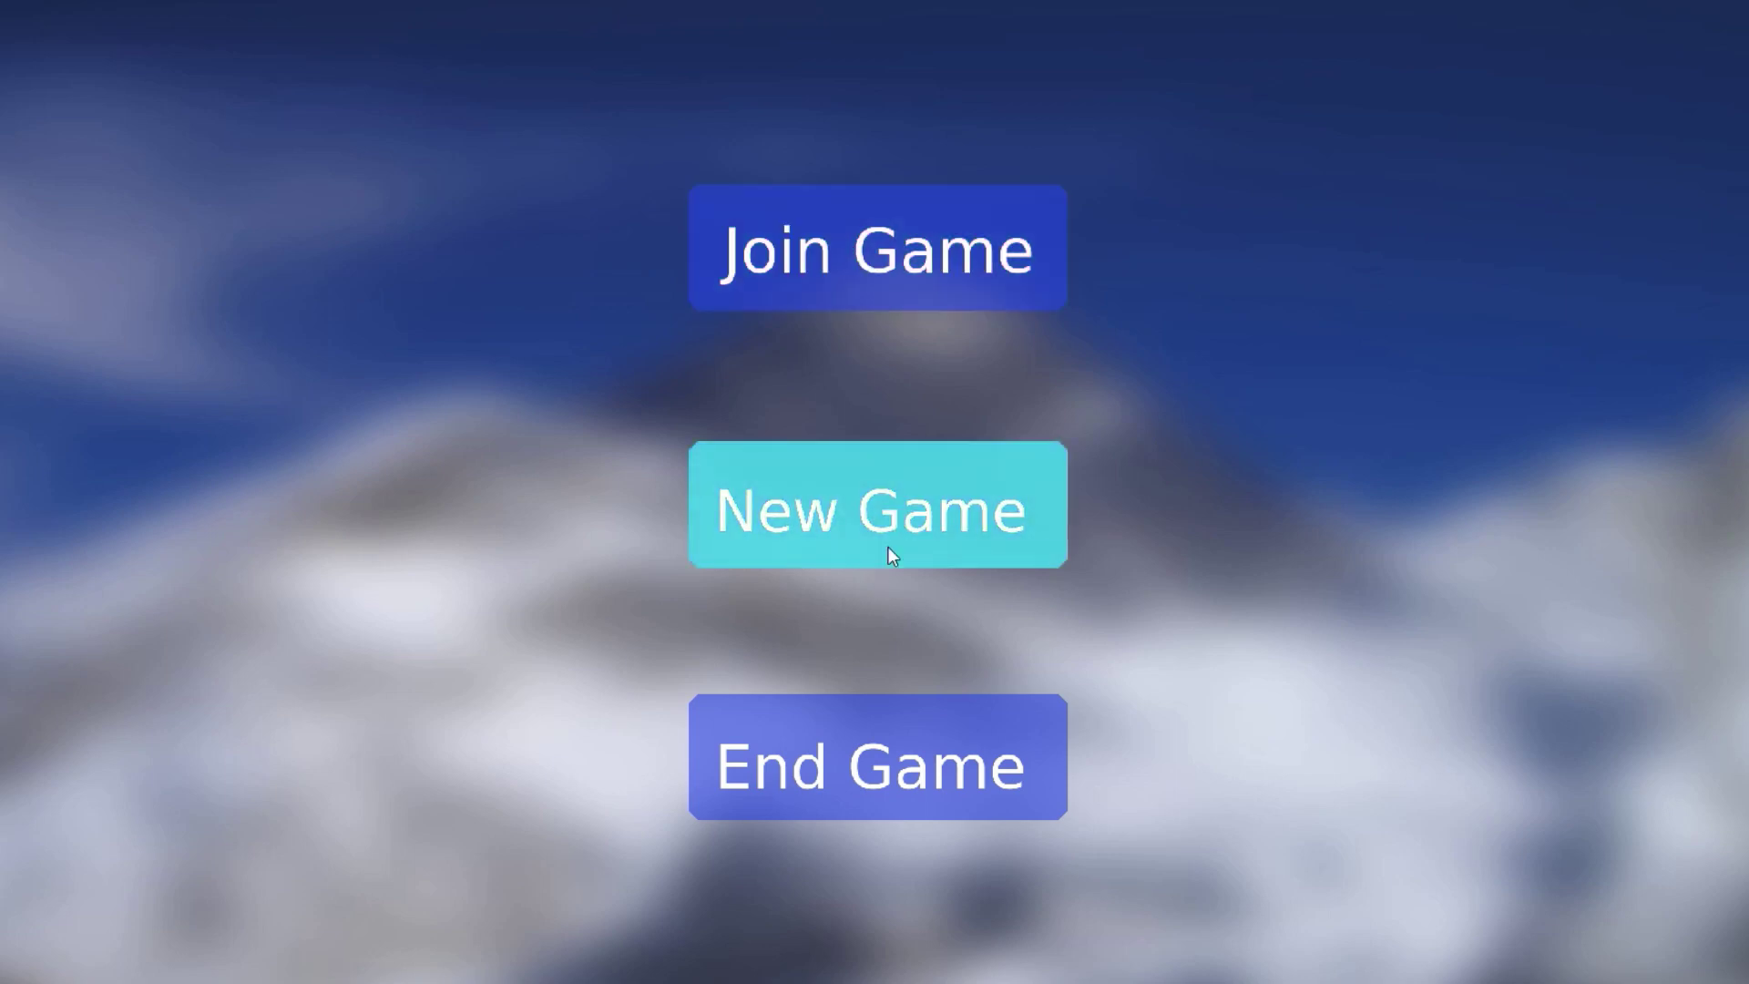
Try the End Game option in the finished game menu demo.
{"action": "left_click", "coordinate": [878, 785]}
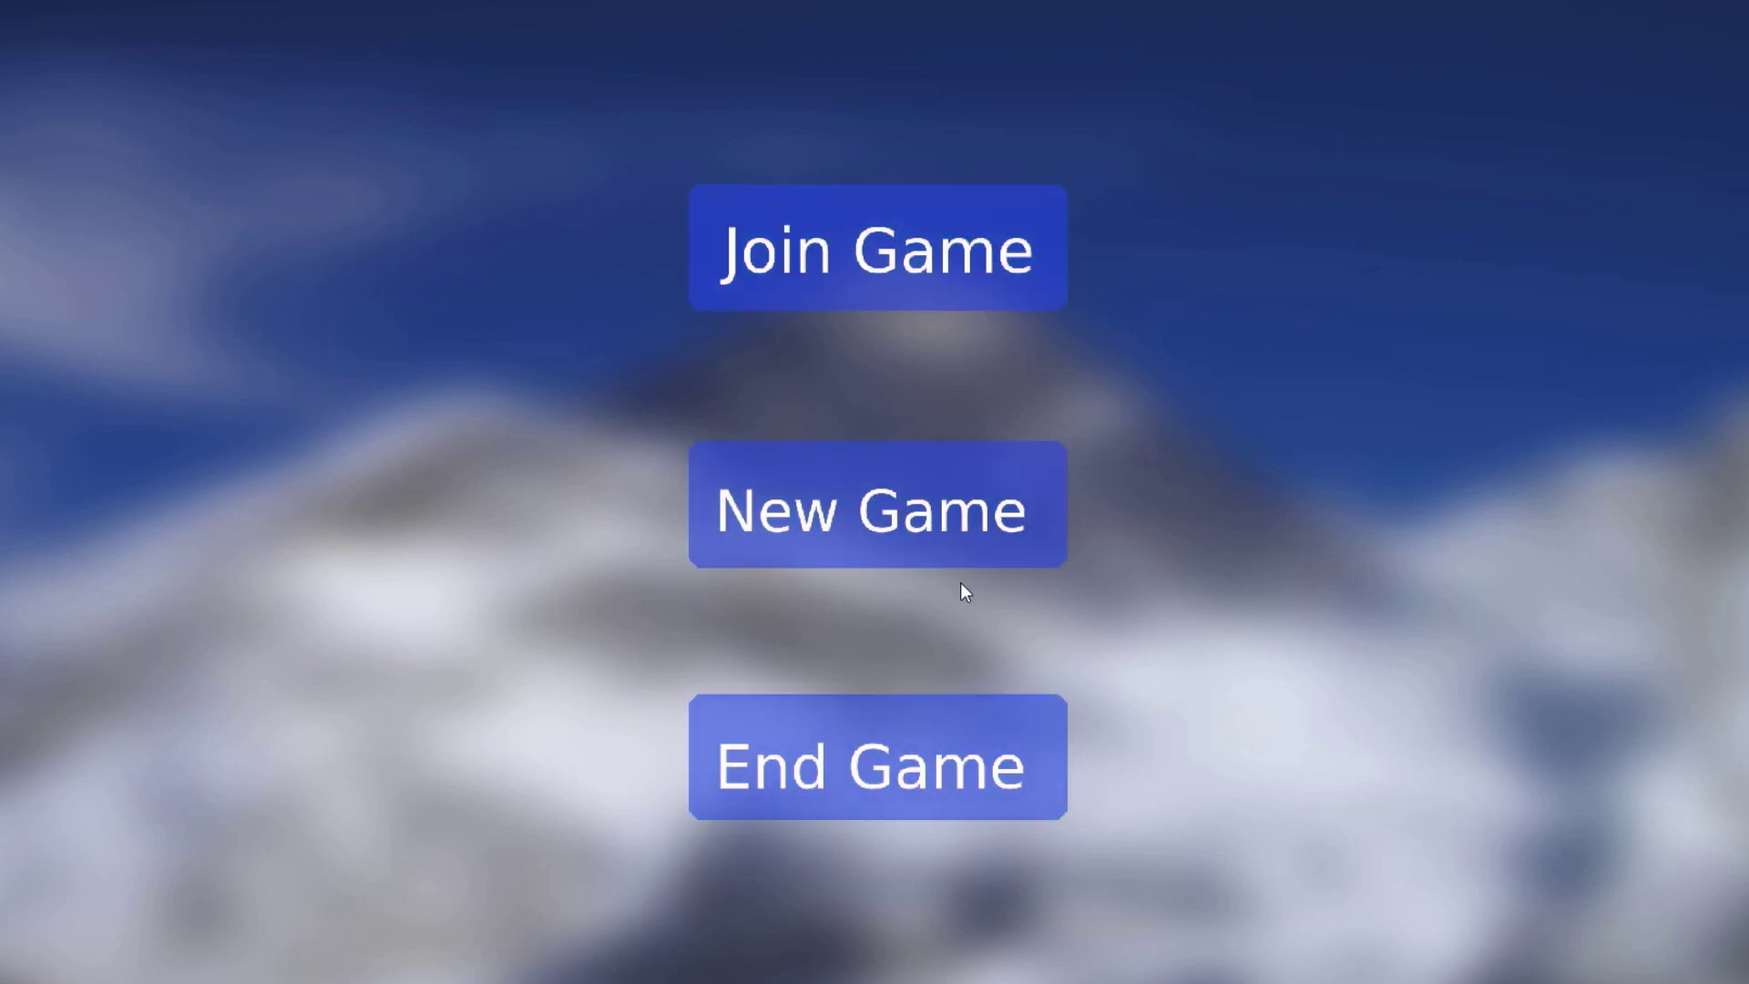
{"action": "left_click", "coordinate": [822, 782]}
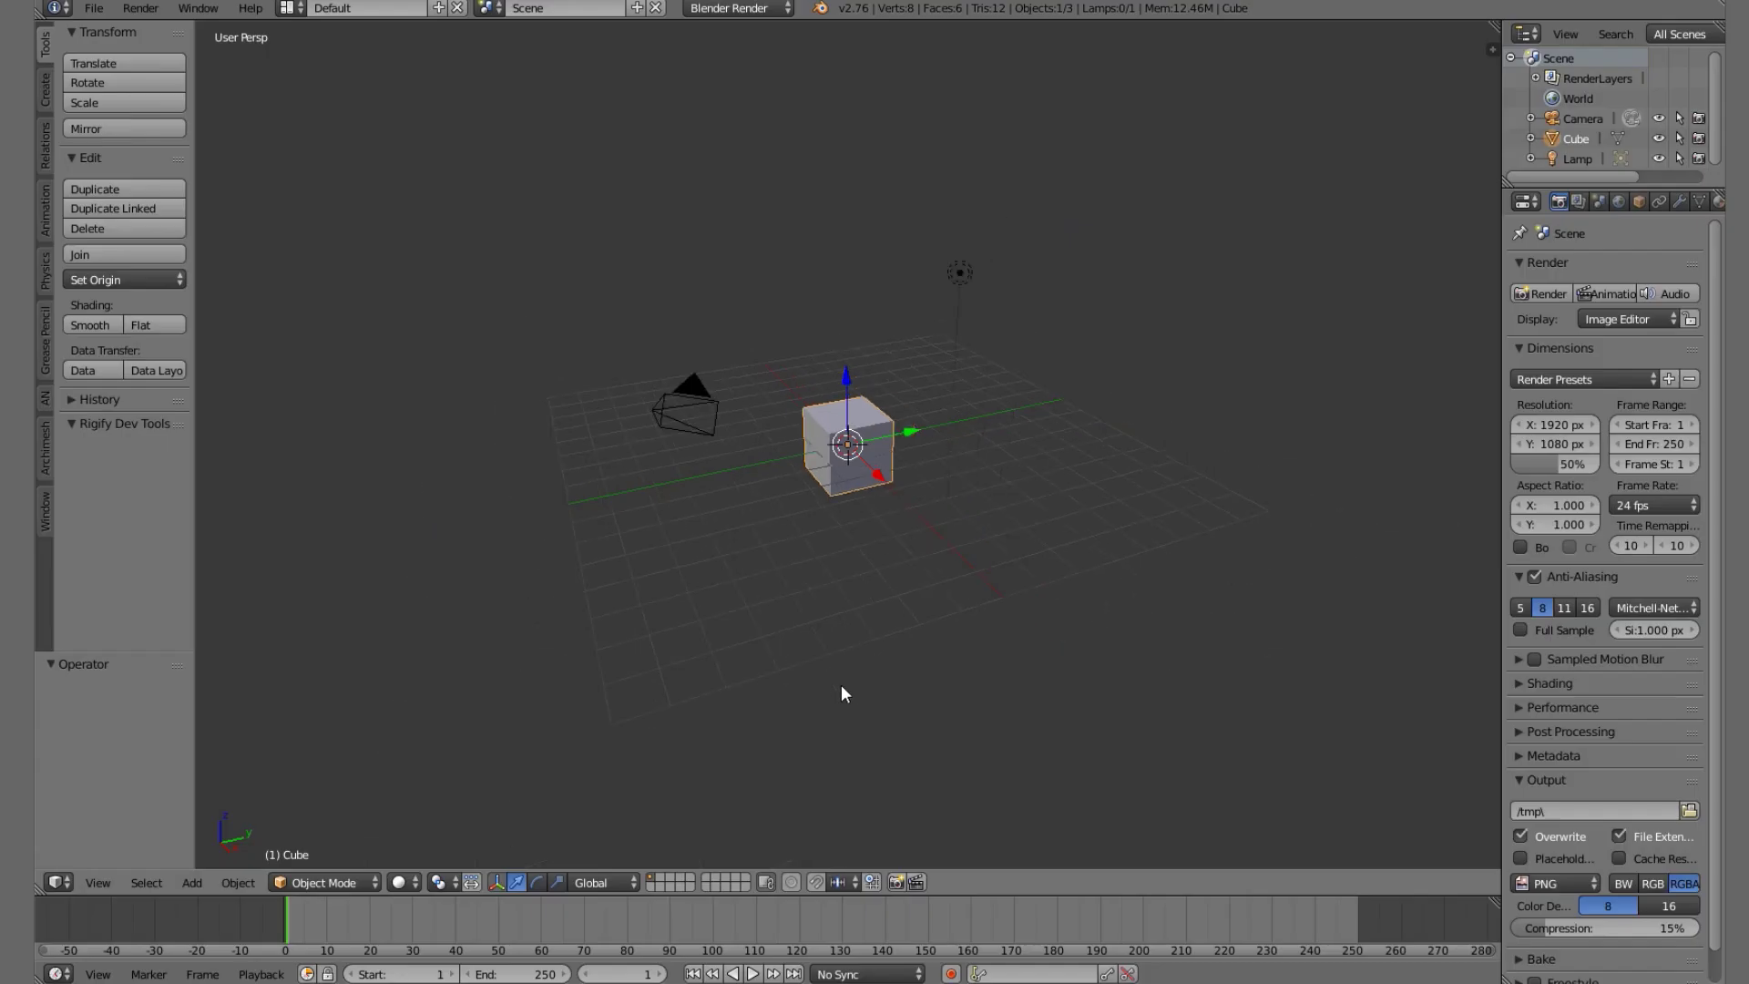
Hide the tool shelf and delete the lamp from the default scene.
{"action": "scroll", "coordinate": [836, 639], "scroll_direction": "up", "scroll_amount": 3}
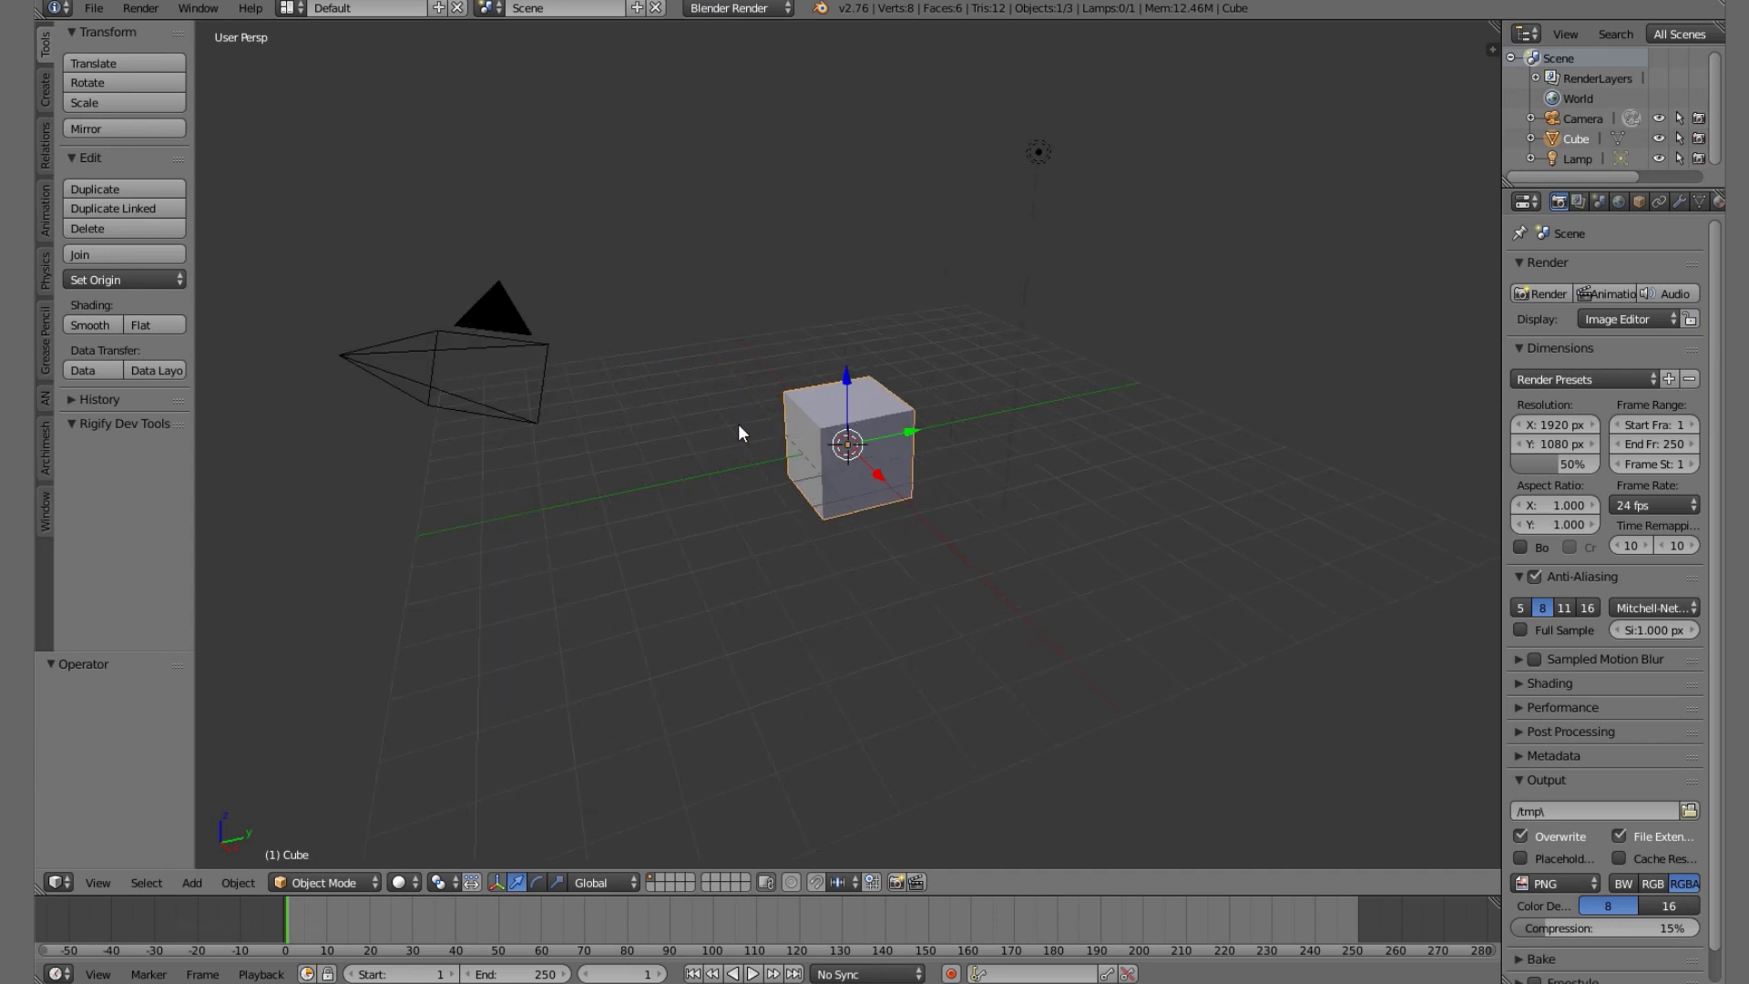
{"action": "key", "text": "t"}
{"action": "right_click", "coordinate": [415, 297]}
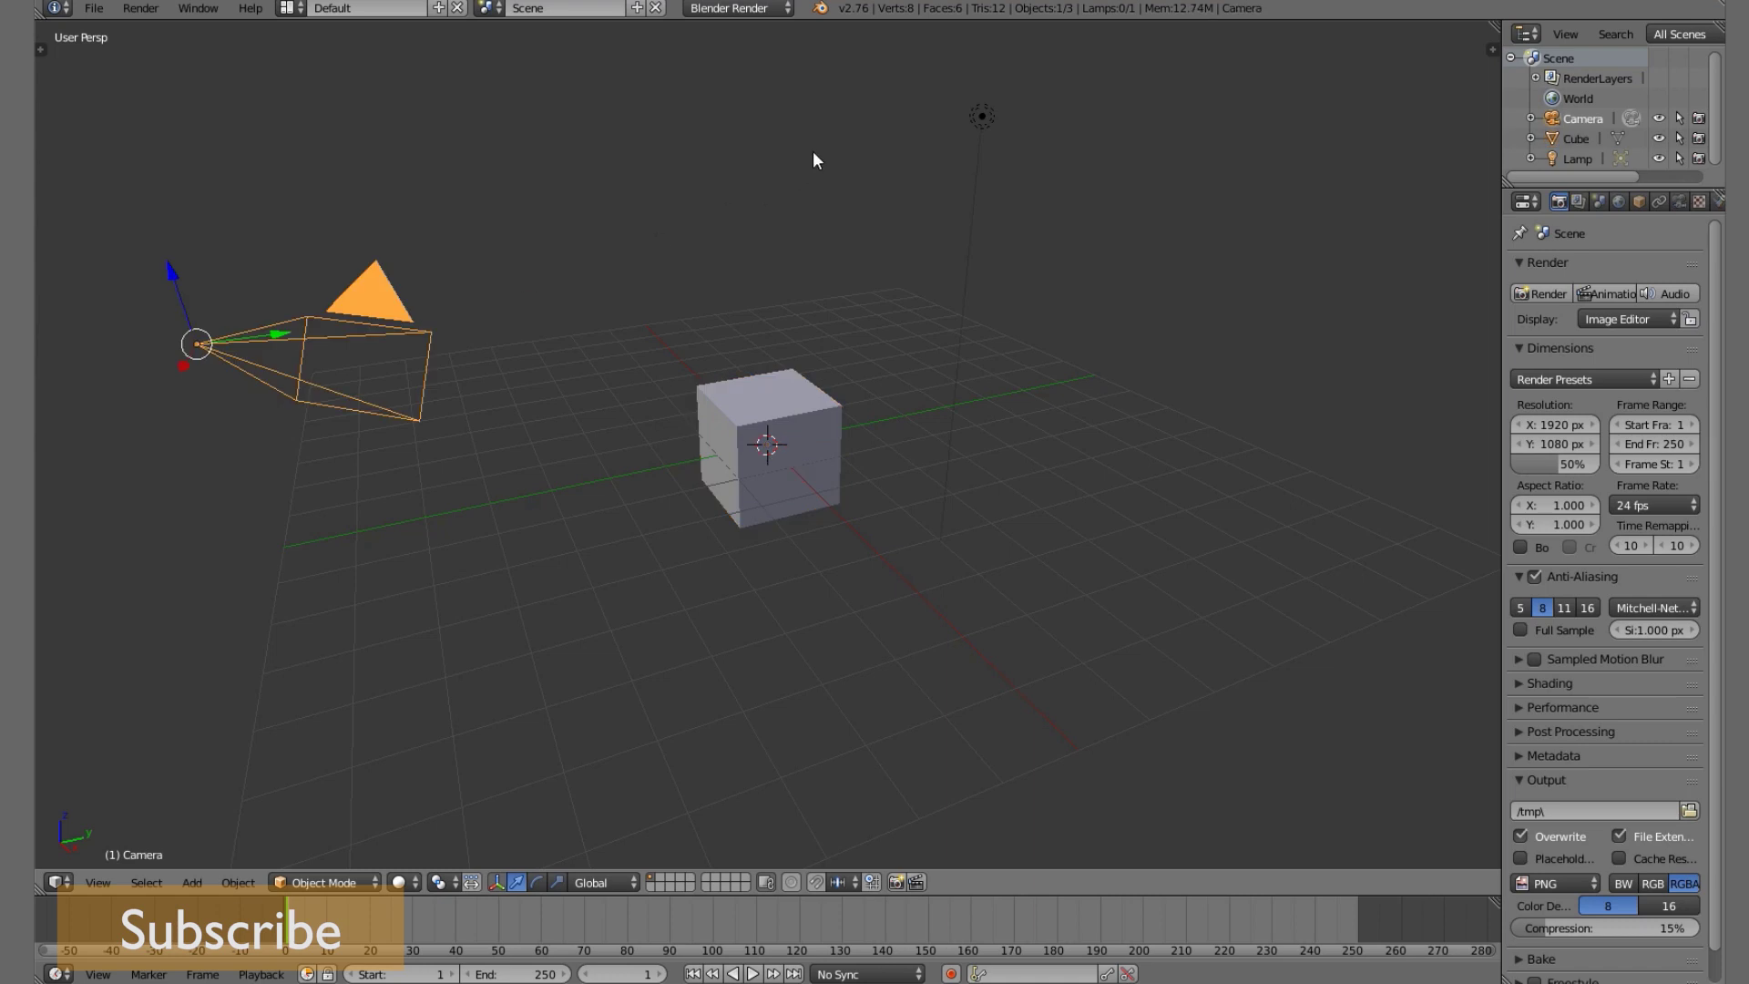
{"action": "right_click", "coordinate": [971, 120]}
{"action": "key", "text": "x"}
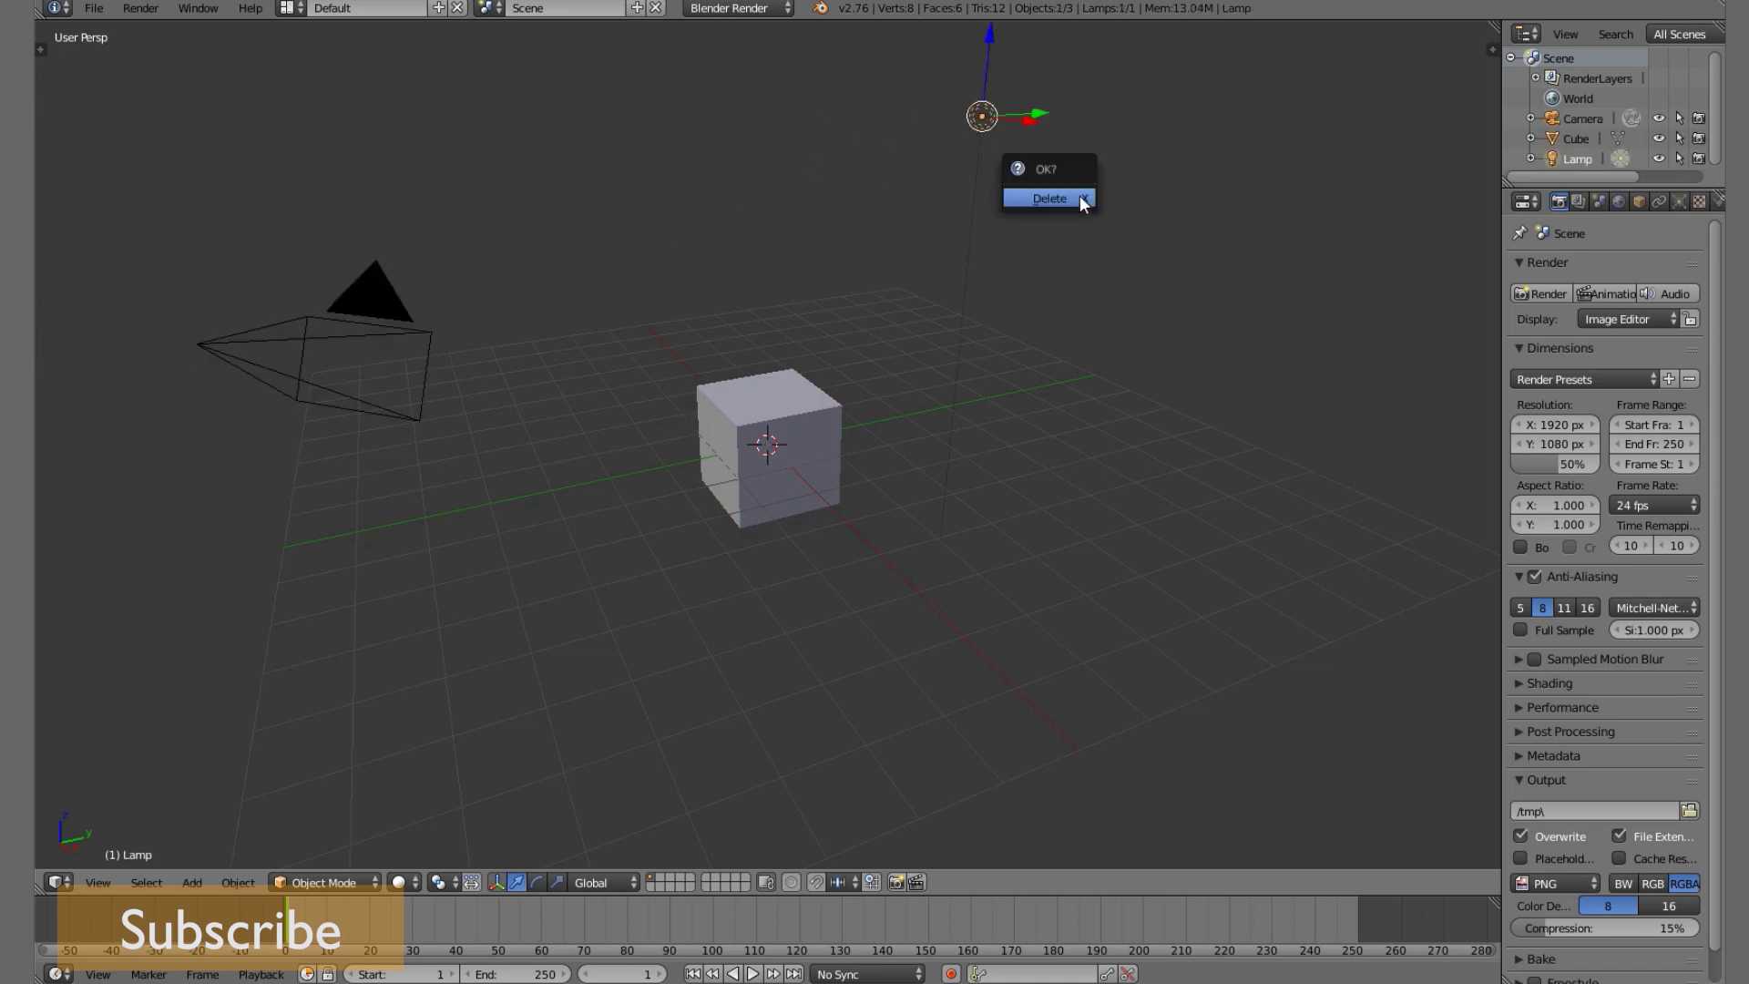
{"action": "key", "text": "Delete"}
Flatten the default cube along the Z axis into a thin square slab.
{"action": "middle_click_drag", "start_coordinate": [1069, 175], "coordinate": [916, 548]}
{"action": "right_click", "coordinate": [871, 486]}
{"action": "key", "text": "Tab"}
{"action": "middle_click_drag", "start_coordinate": [1117, 636], "coordinate": [1019, 593]}
{"action": "scroll", "coordinate": [1020, 593], "scroll_direction": "up", "scroll_amount": 2}
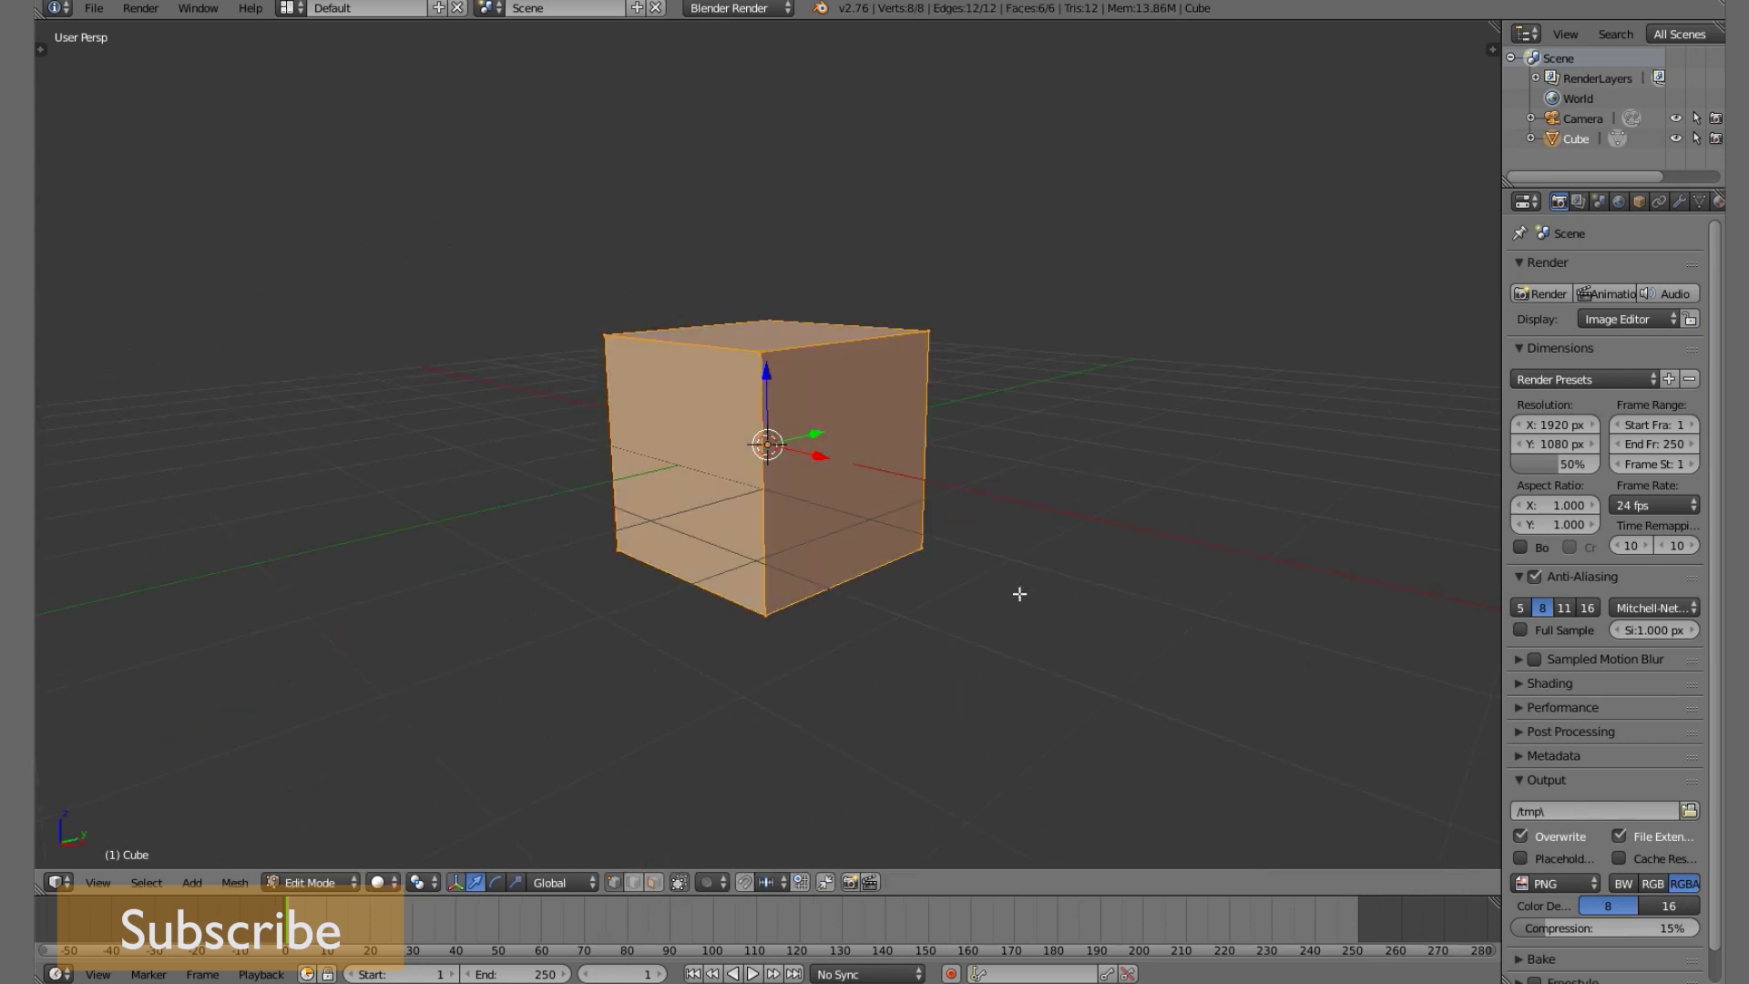
{"action": "key", "text": "Tab"}
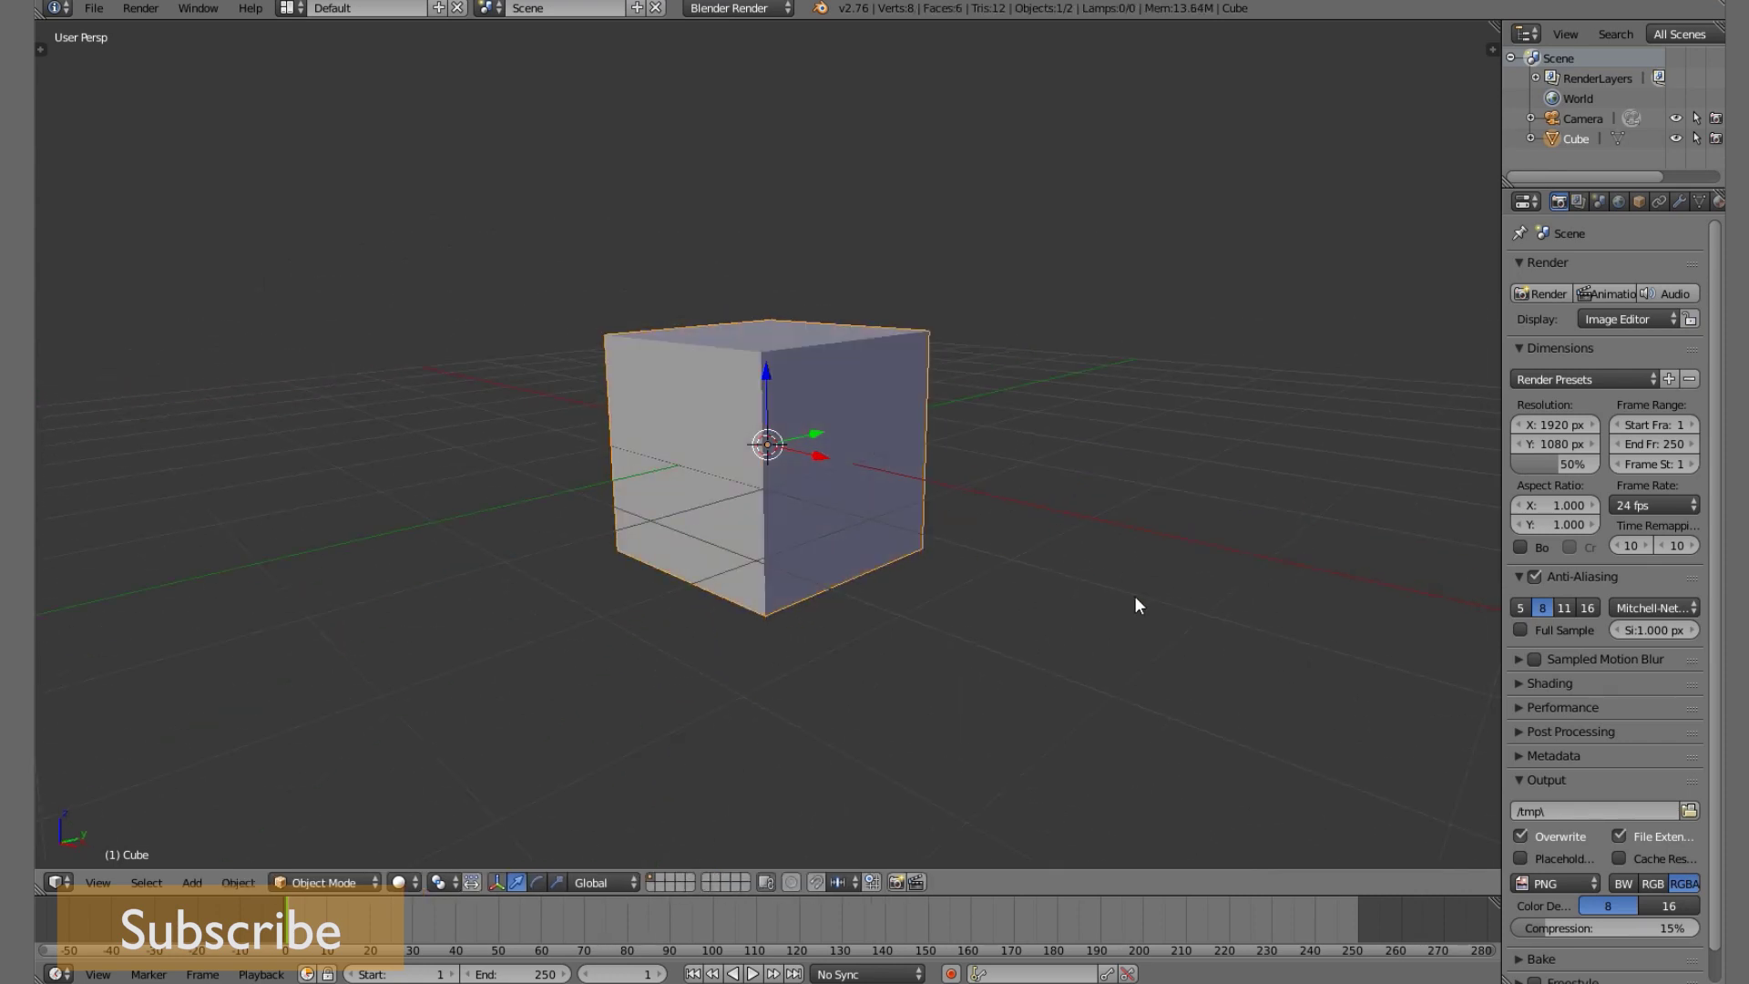
{"action": "key", "text": "s"}
{"action": "key", "text": "z"}
{"action": "left_click", "coordinate": [829, 462]}
{"action": "middle_click_drag", "start_coordinate": [829, 462], "coordinate": [961, 614]}
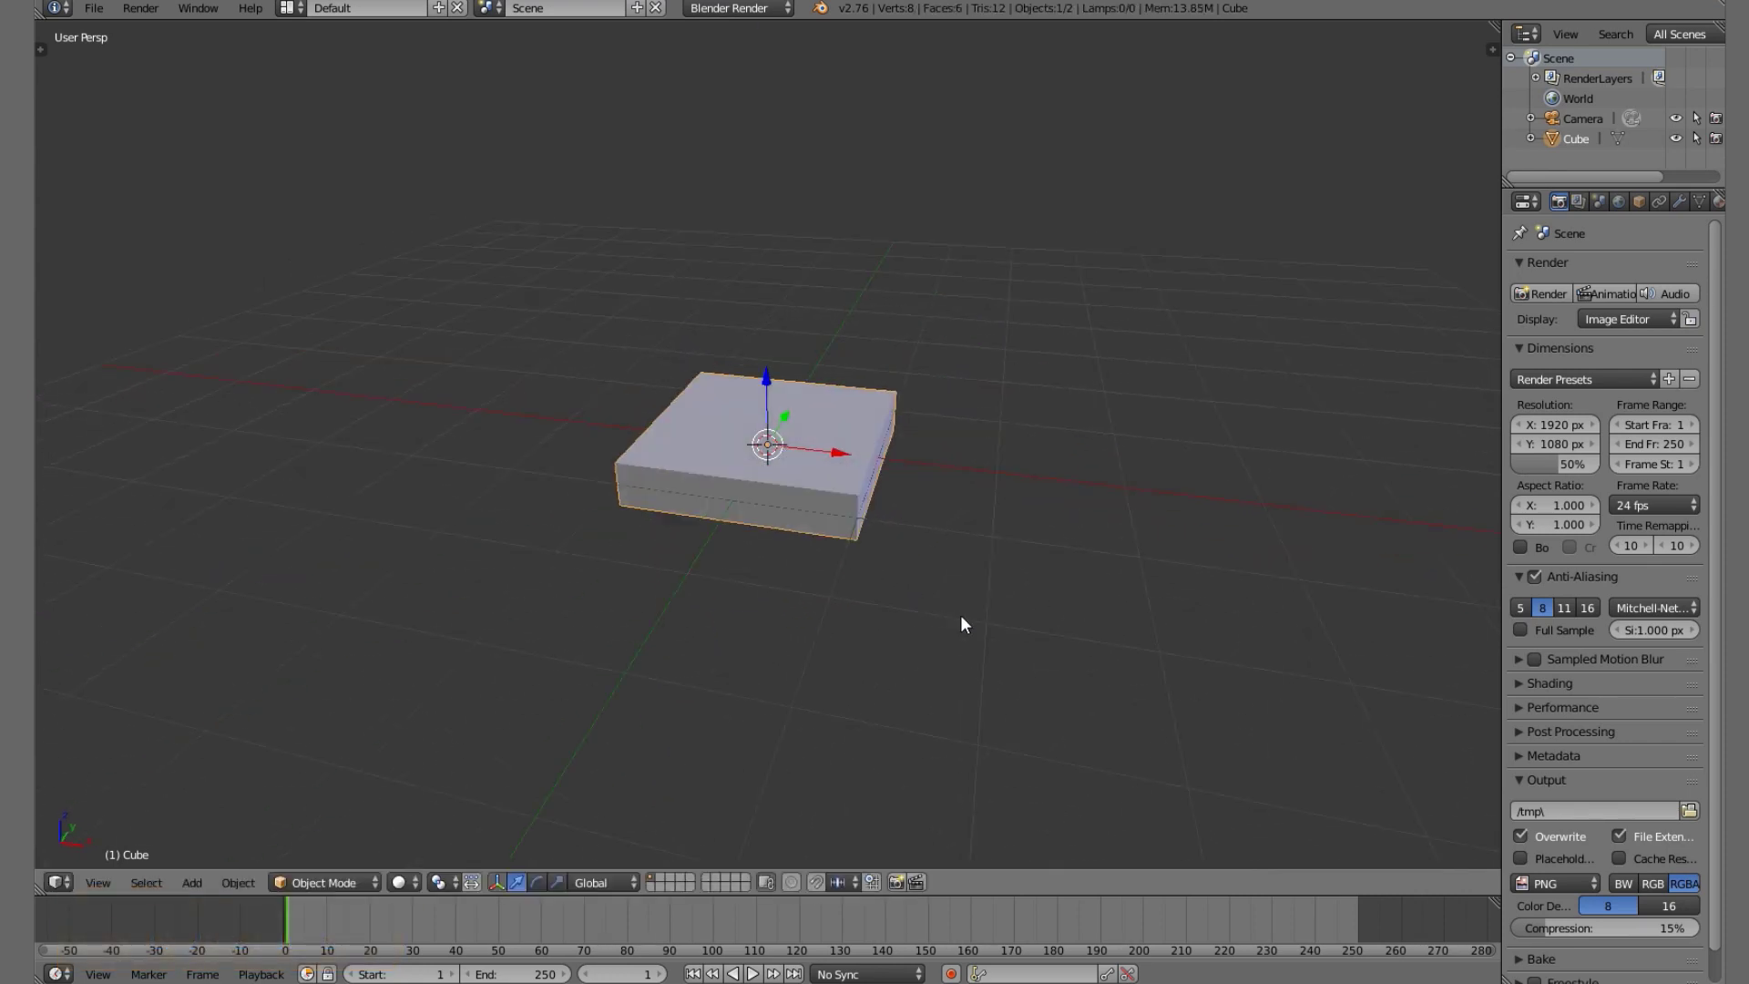
Stretch the slab along the X axis by a factor of 3 and apply its scale.
{"action": "key", "text": "s"}
{"action": "key", "text": "x"}
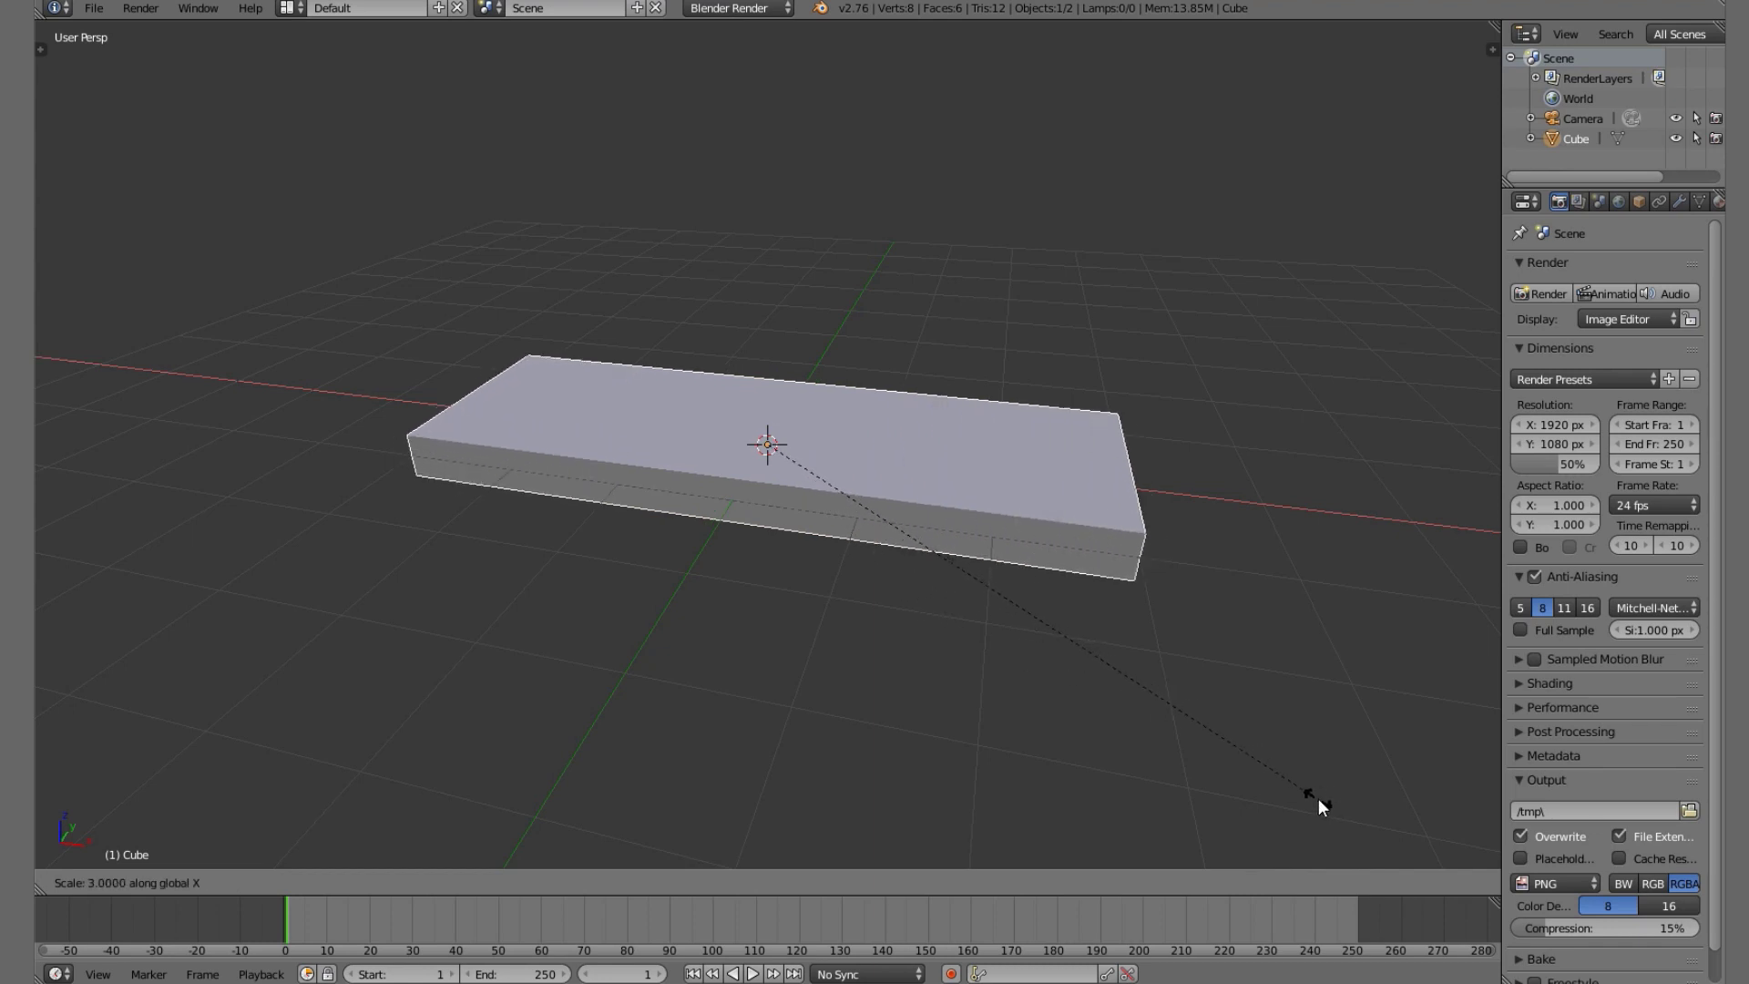
{"action": "left_click", "coordinate": [1319, 798]}
{"action": "key", "text": "ctrl+a"}
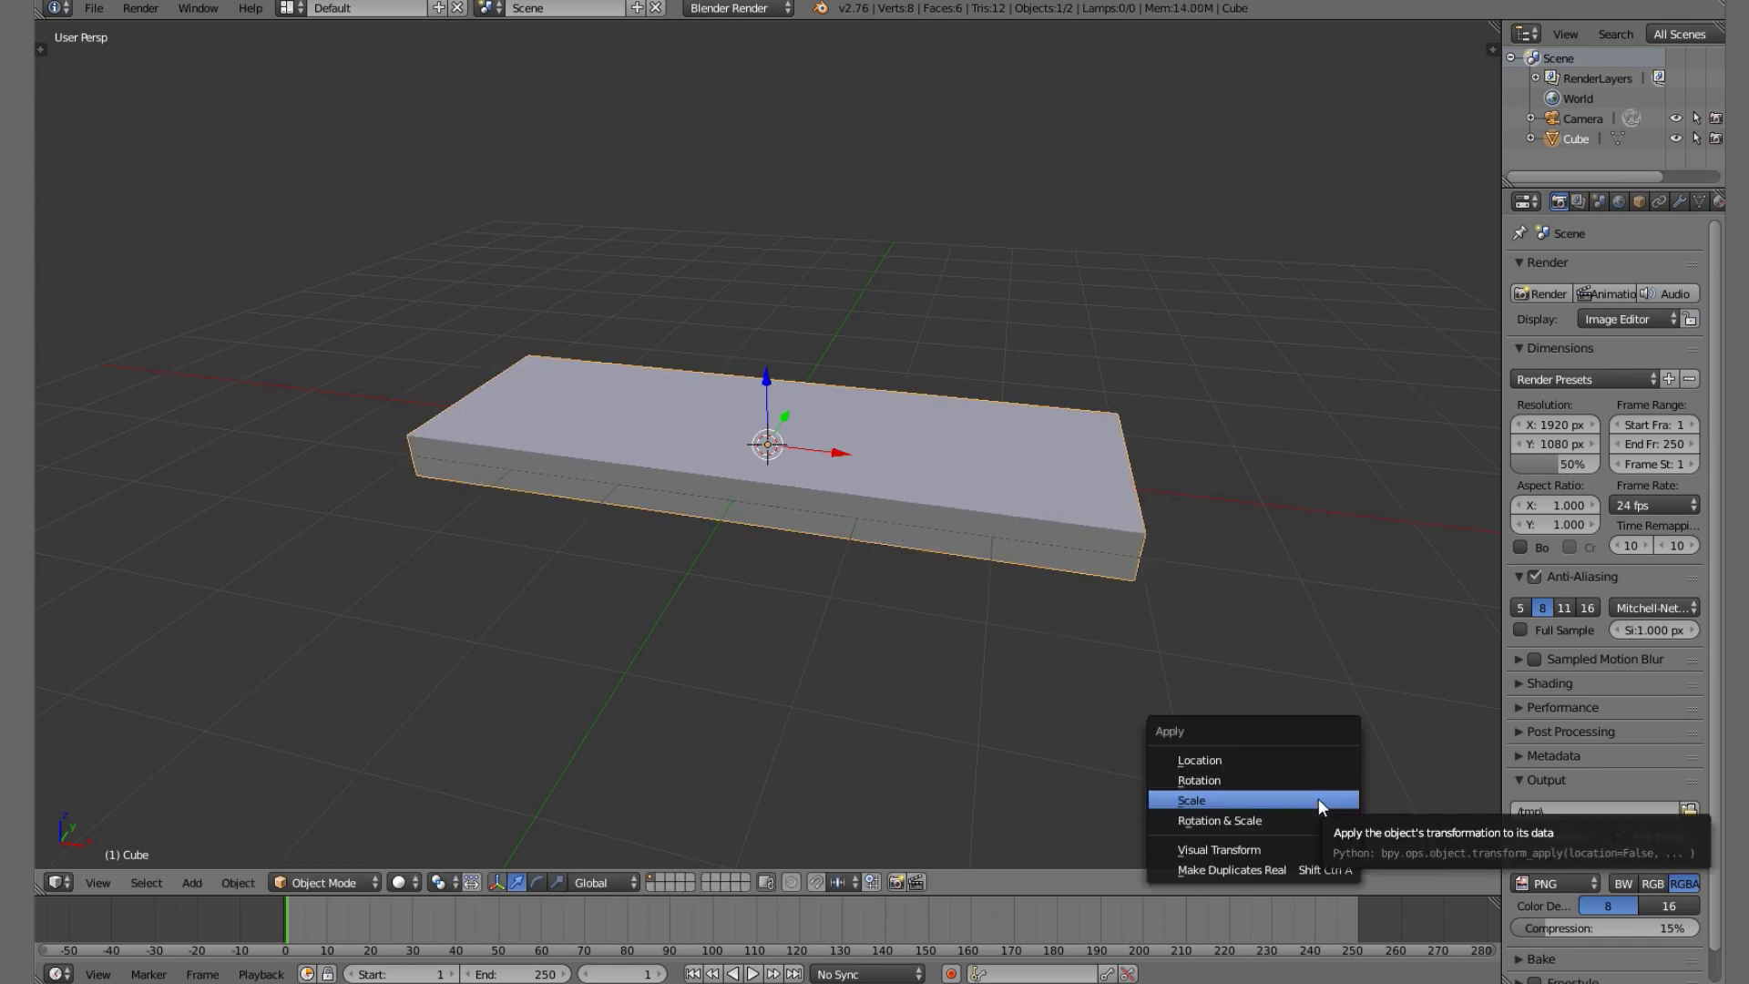
{"action": "left_click", "coordinate": [1319, 797]}
Bevel the slab's four vertical corner edges to cut the corners off diagonally.
{"action": "scroll", "coordinate": [1131, 607], "scroll_direction": "down", "scroll_amount": 2}
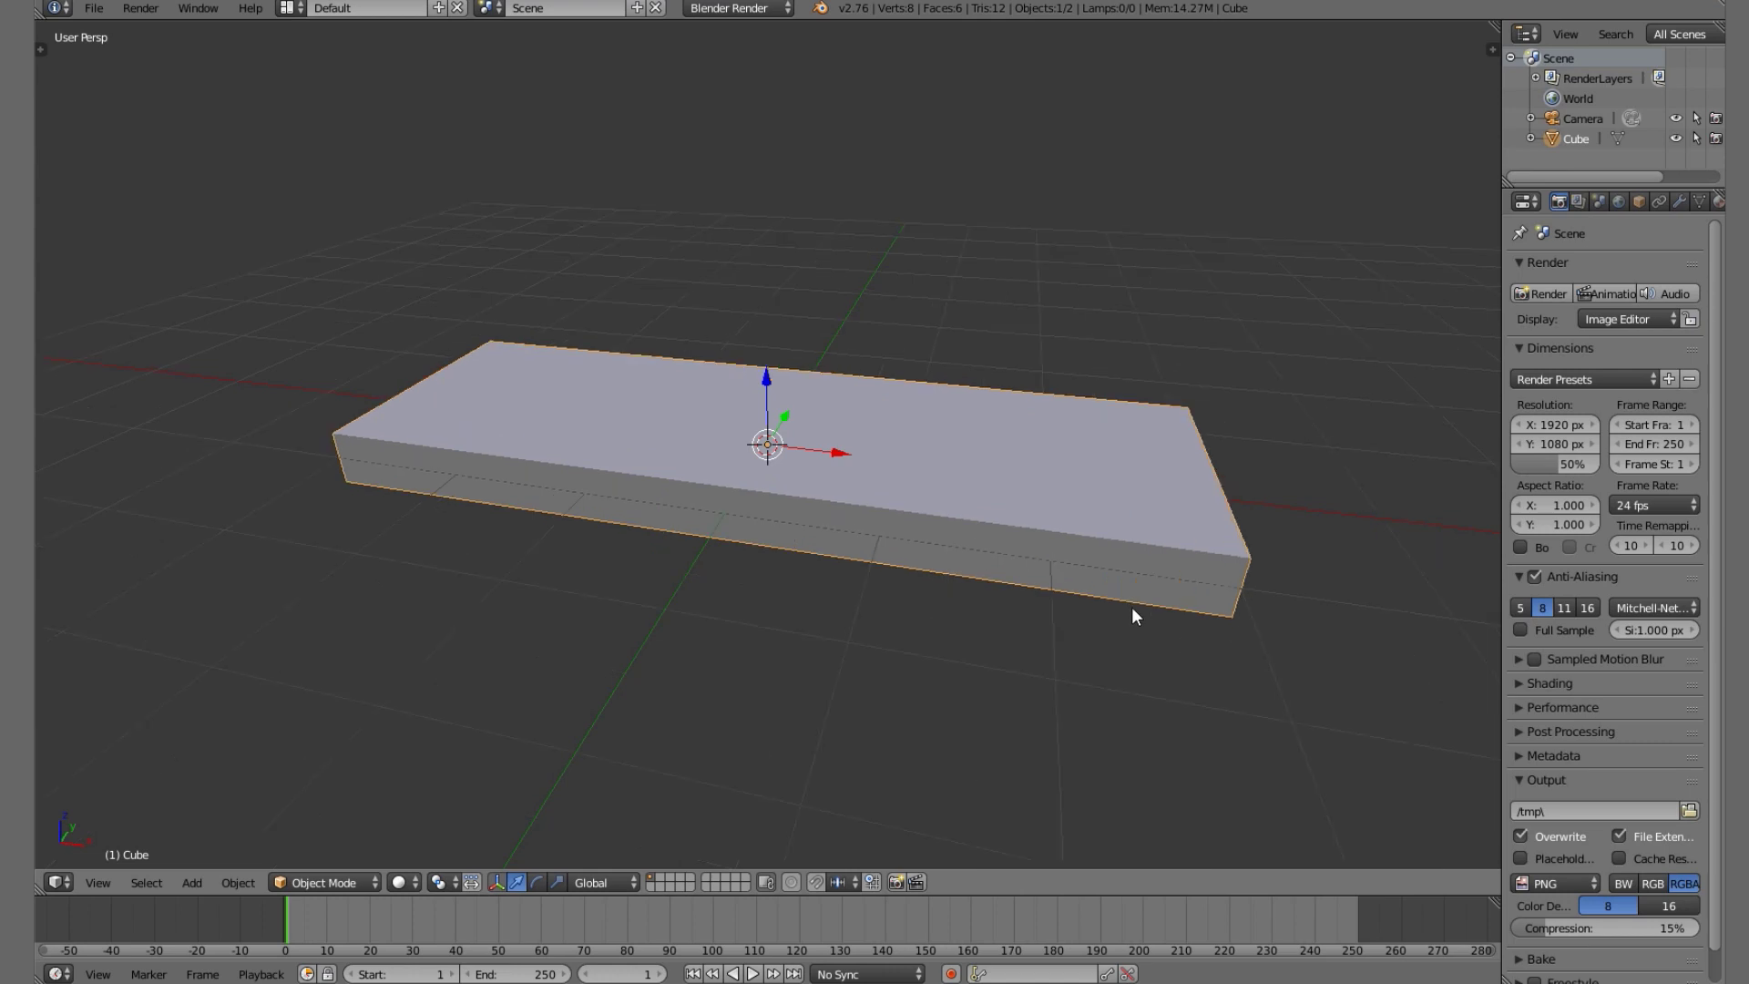
{"action": "middle_click_drag", "start_coordinate": [1102, 584], "coordinate": [1000, 574]}
{"action": "key", "text": "Tab"}
{"action": "scroll", "coordinate": [890, 668], "scroll_direction": "up", "scroll_amount": 1}
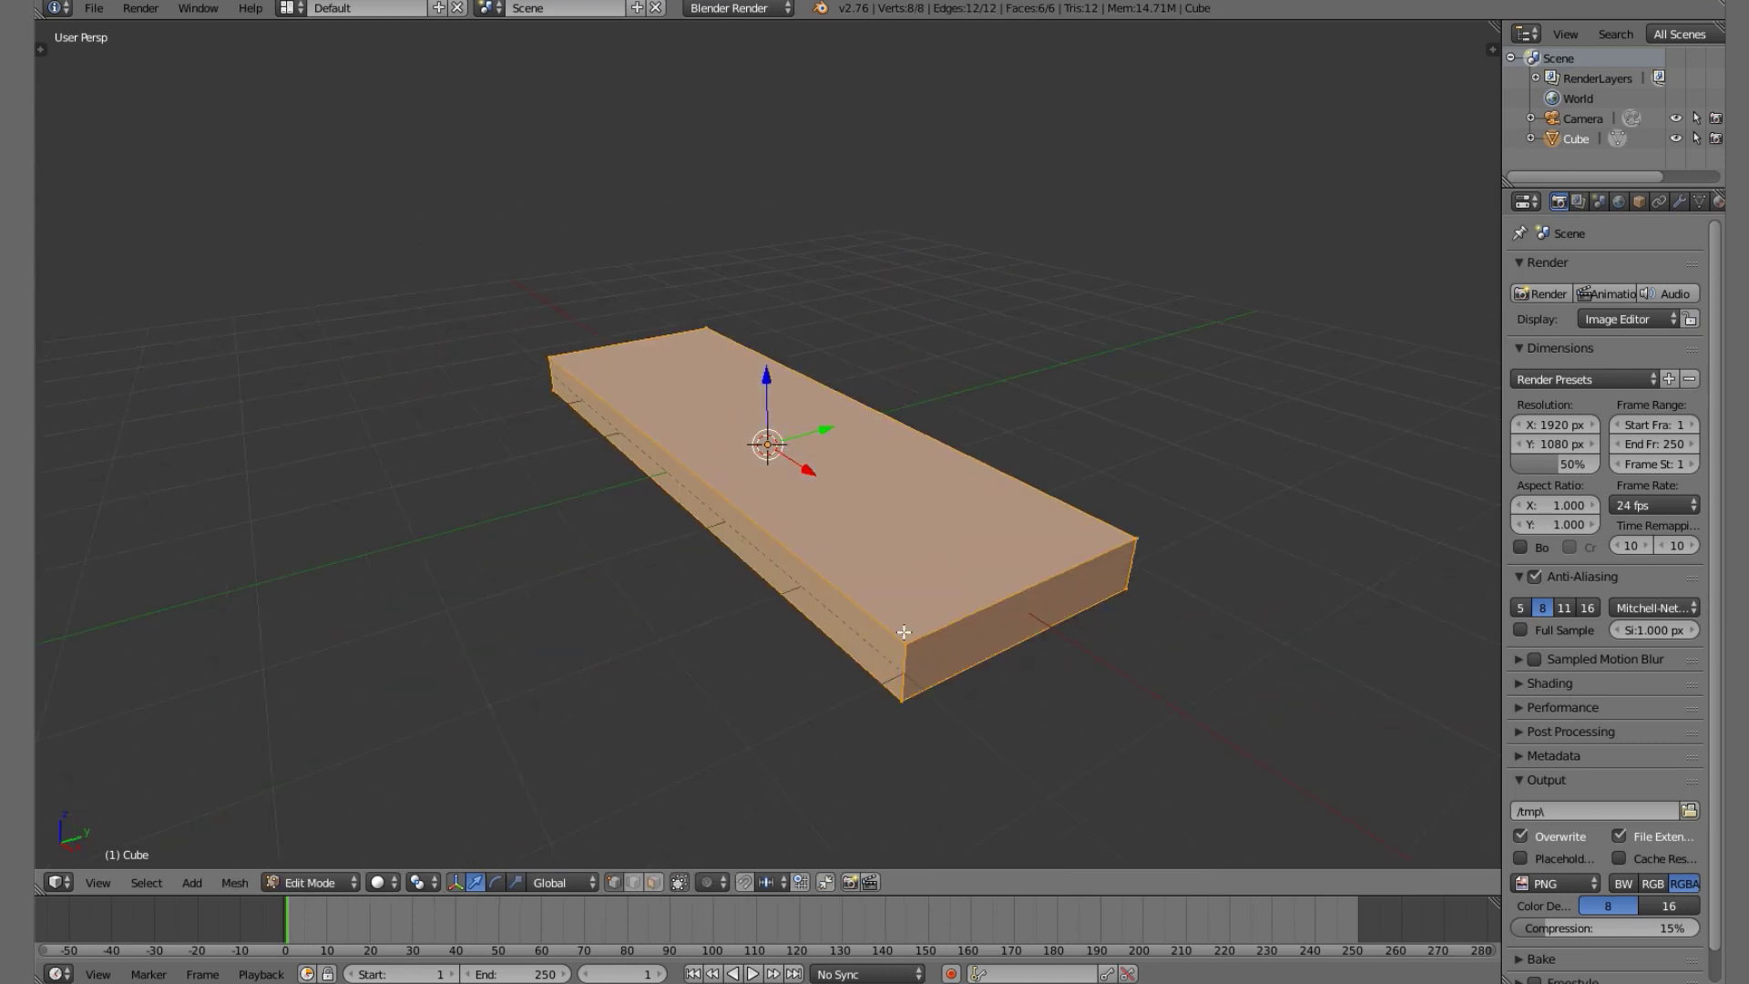
{"action": "right_click", "coordinate": [904, 641]}
{"action": "right_click", "coordinate": [902, 690], "text": "shift"}
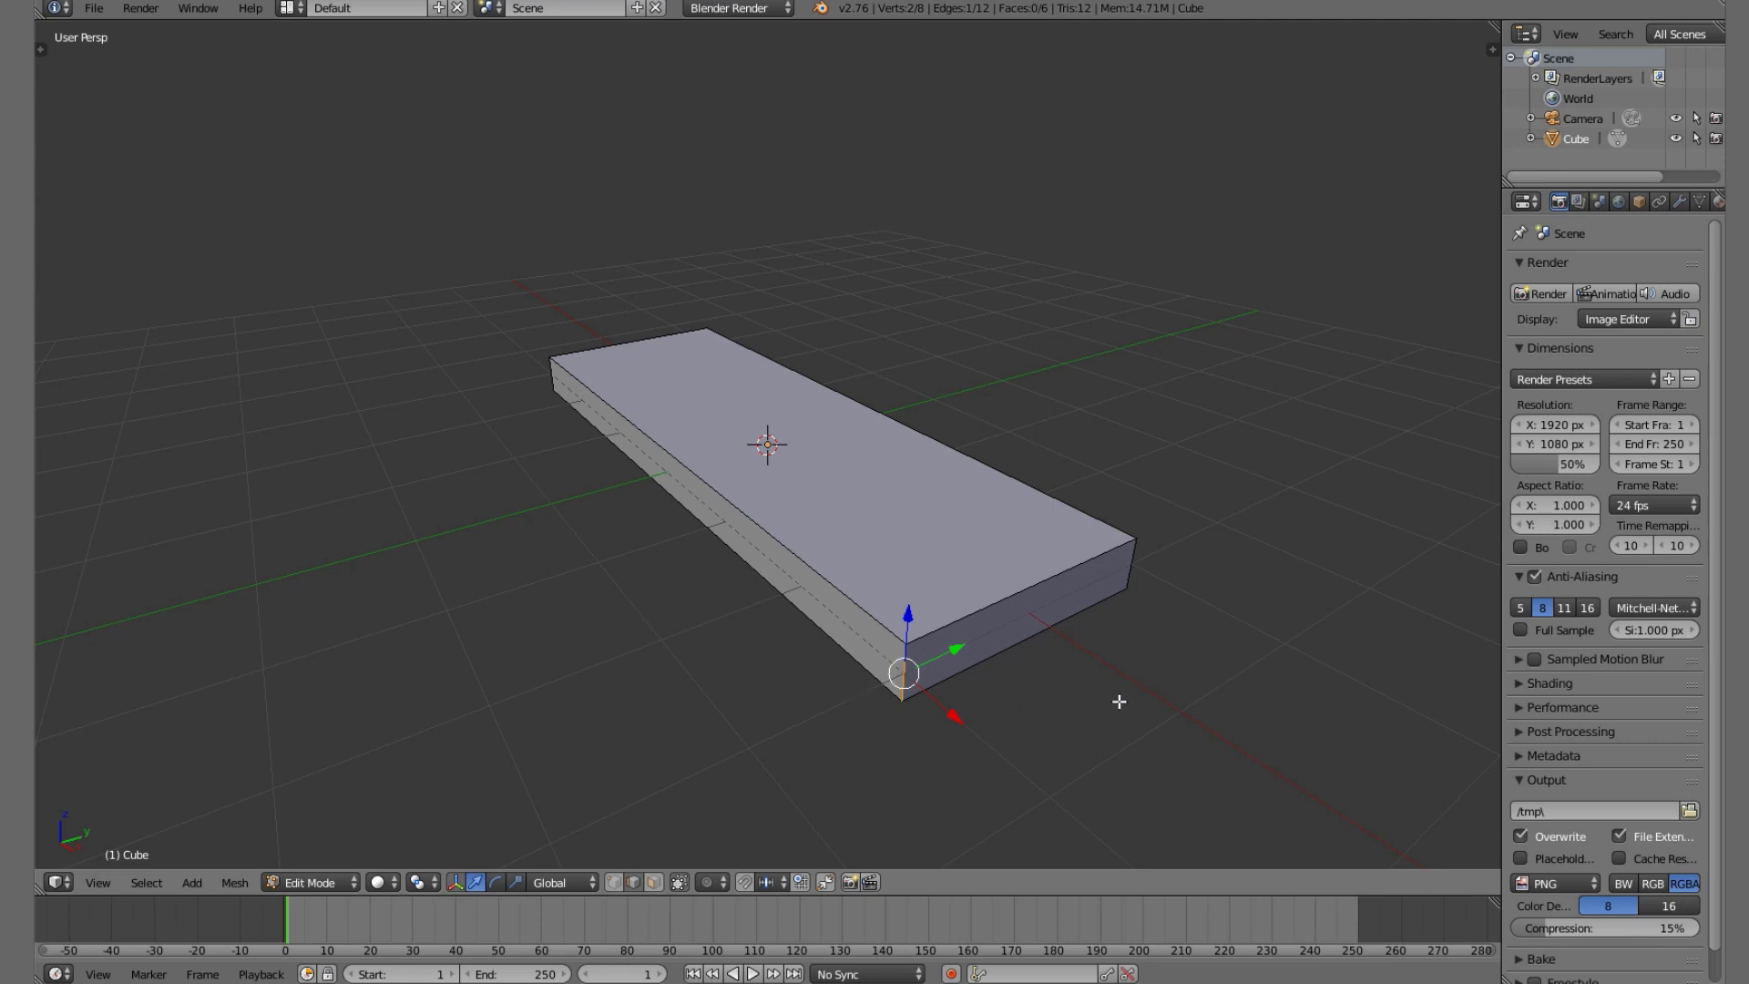
{"action": "key", "text": "ctrl+e"}
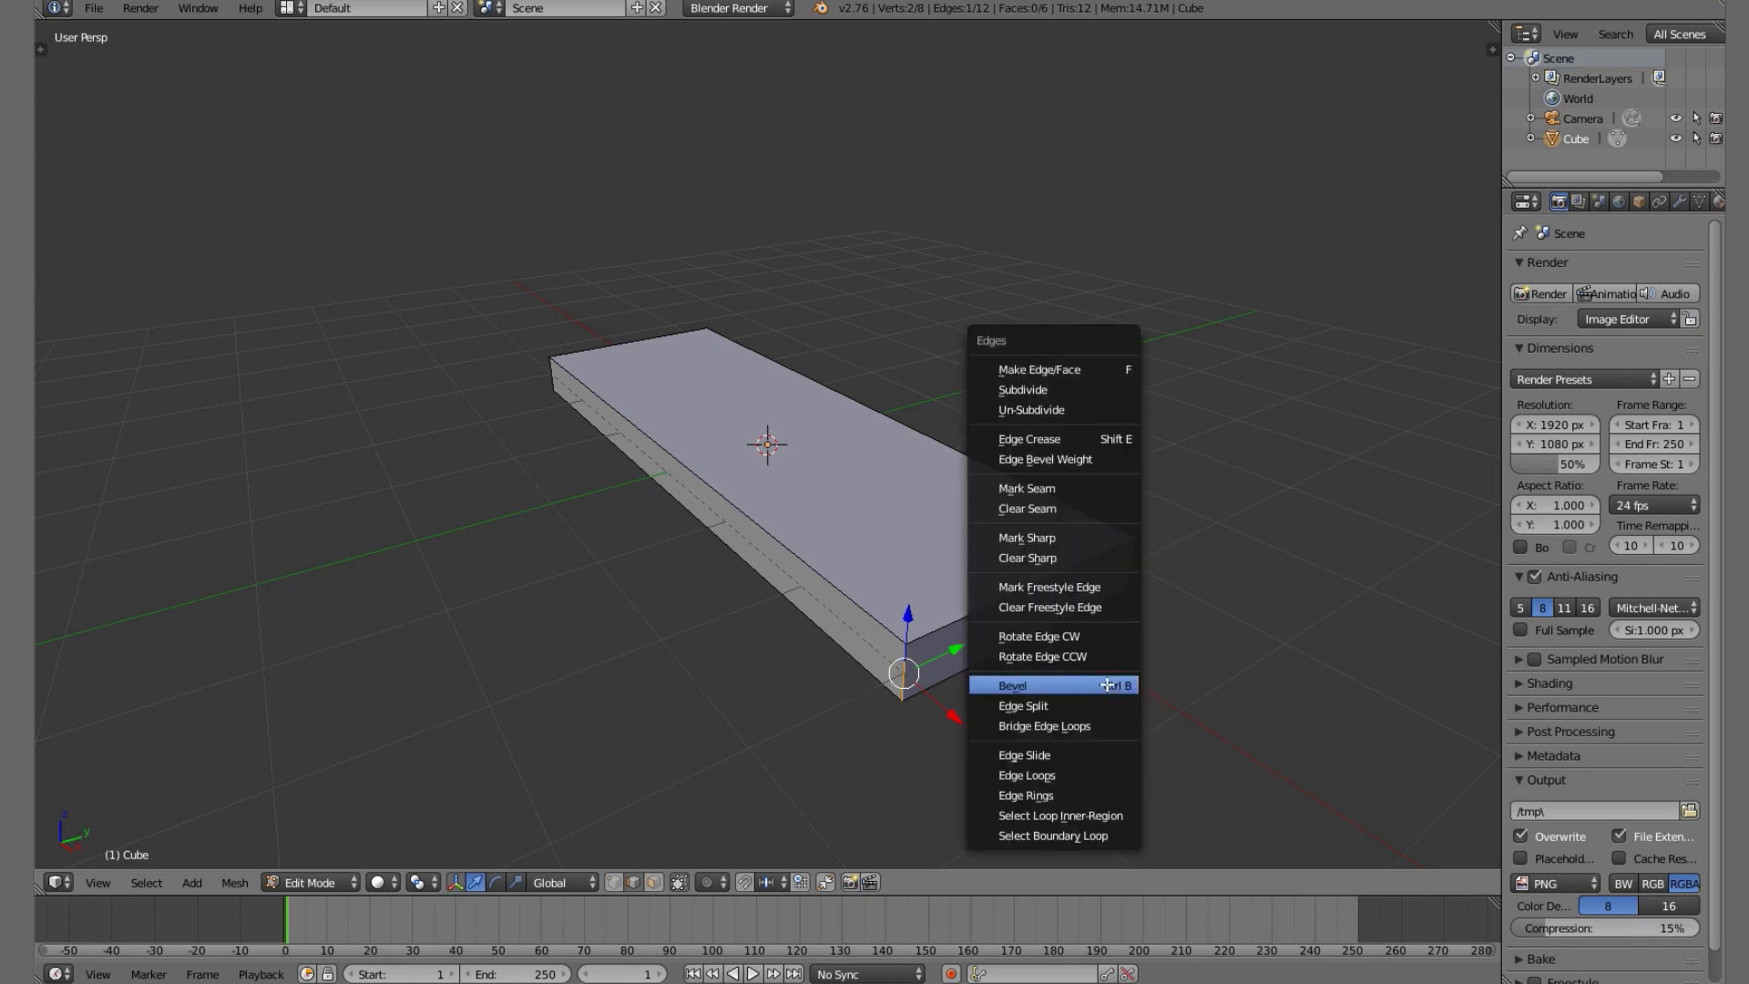
{"action": "key", "text": "Escape"}
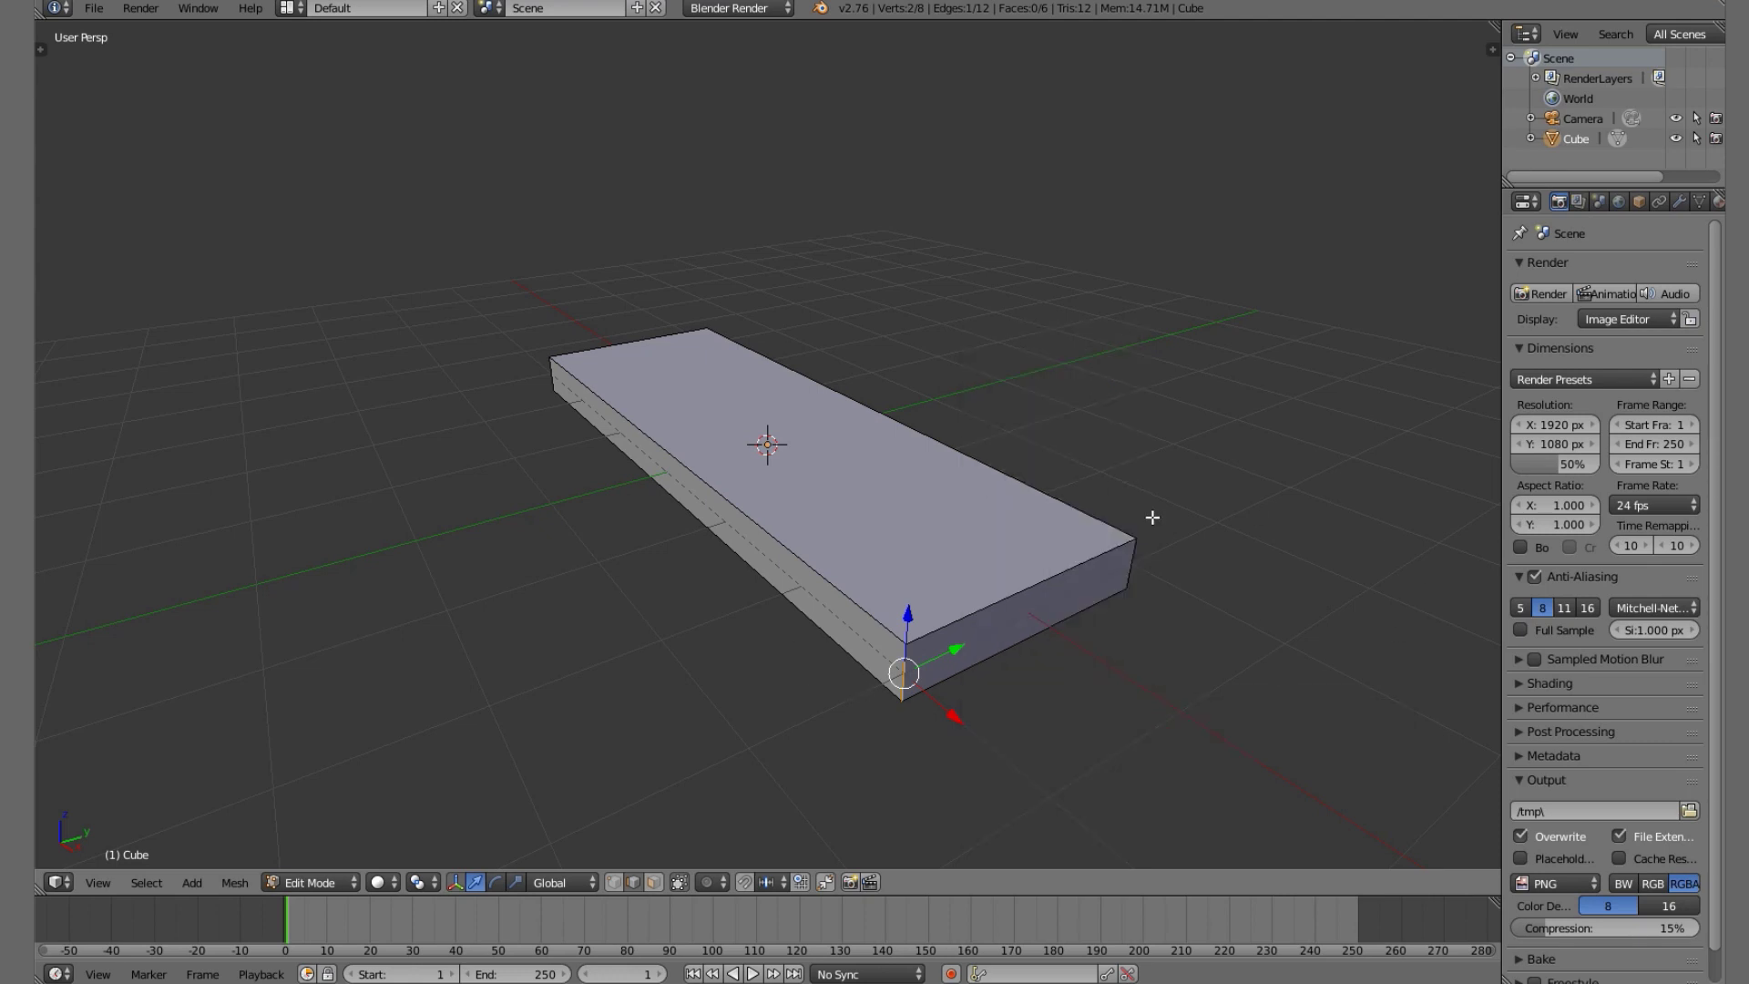
{"action": "right_click", "coordinate": [1136, 572], "text": "shift"}
{"action": "middle_click_drag", "start_coordinate": [586, 577], "coordinate": [828, 589]}
{"action": "right_click", "coordinate": [403, 584], "text": "shift"}
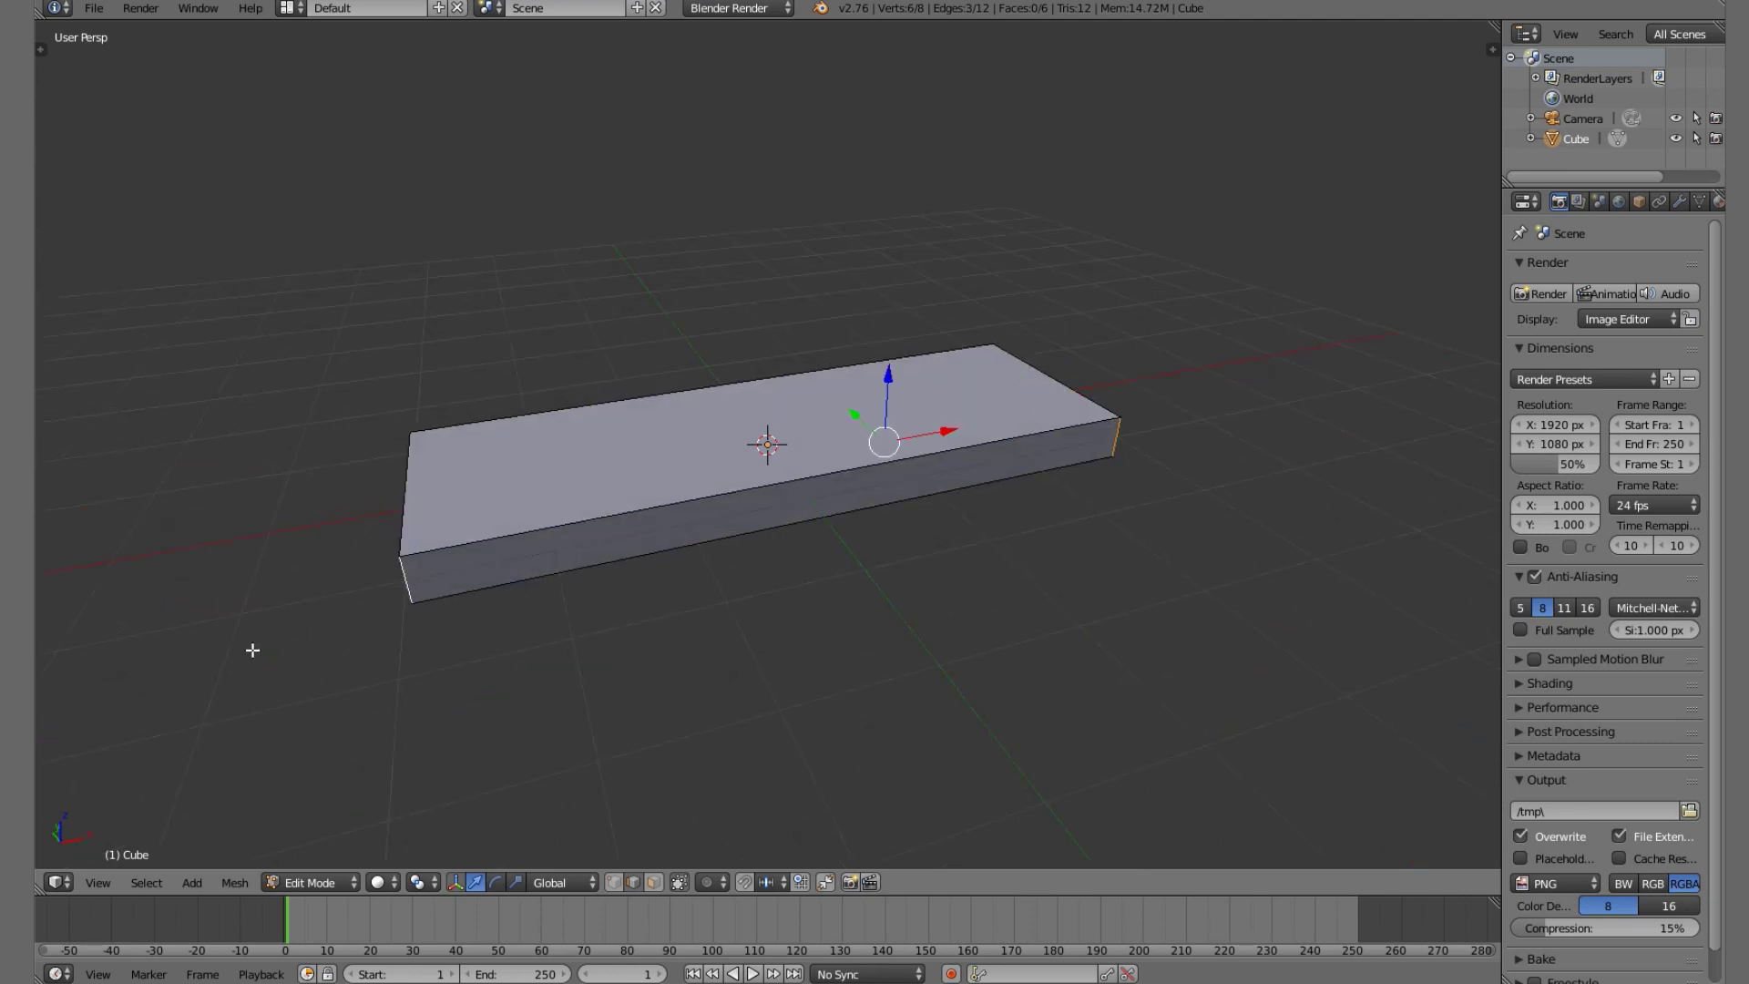
{"action": "middle_click_drag", "start_coordinate": [254, 644], "coordinate": [644, 693]}
{"action": "right_click", "coordinate": [461, 582], "text": "shift"}
{"action": "middle_click_drag", "start_coordinate": [1029, 612], "coordinate": [729, 507], "text": "shift"}
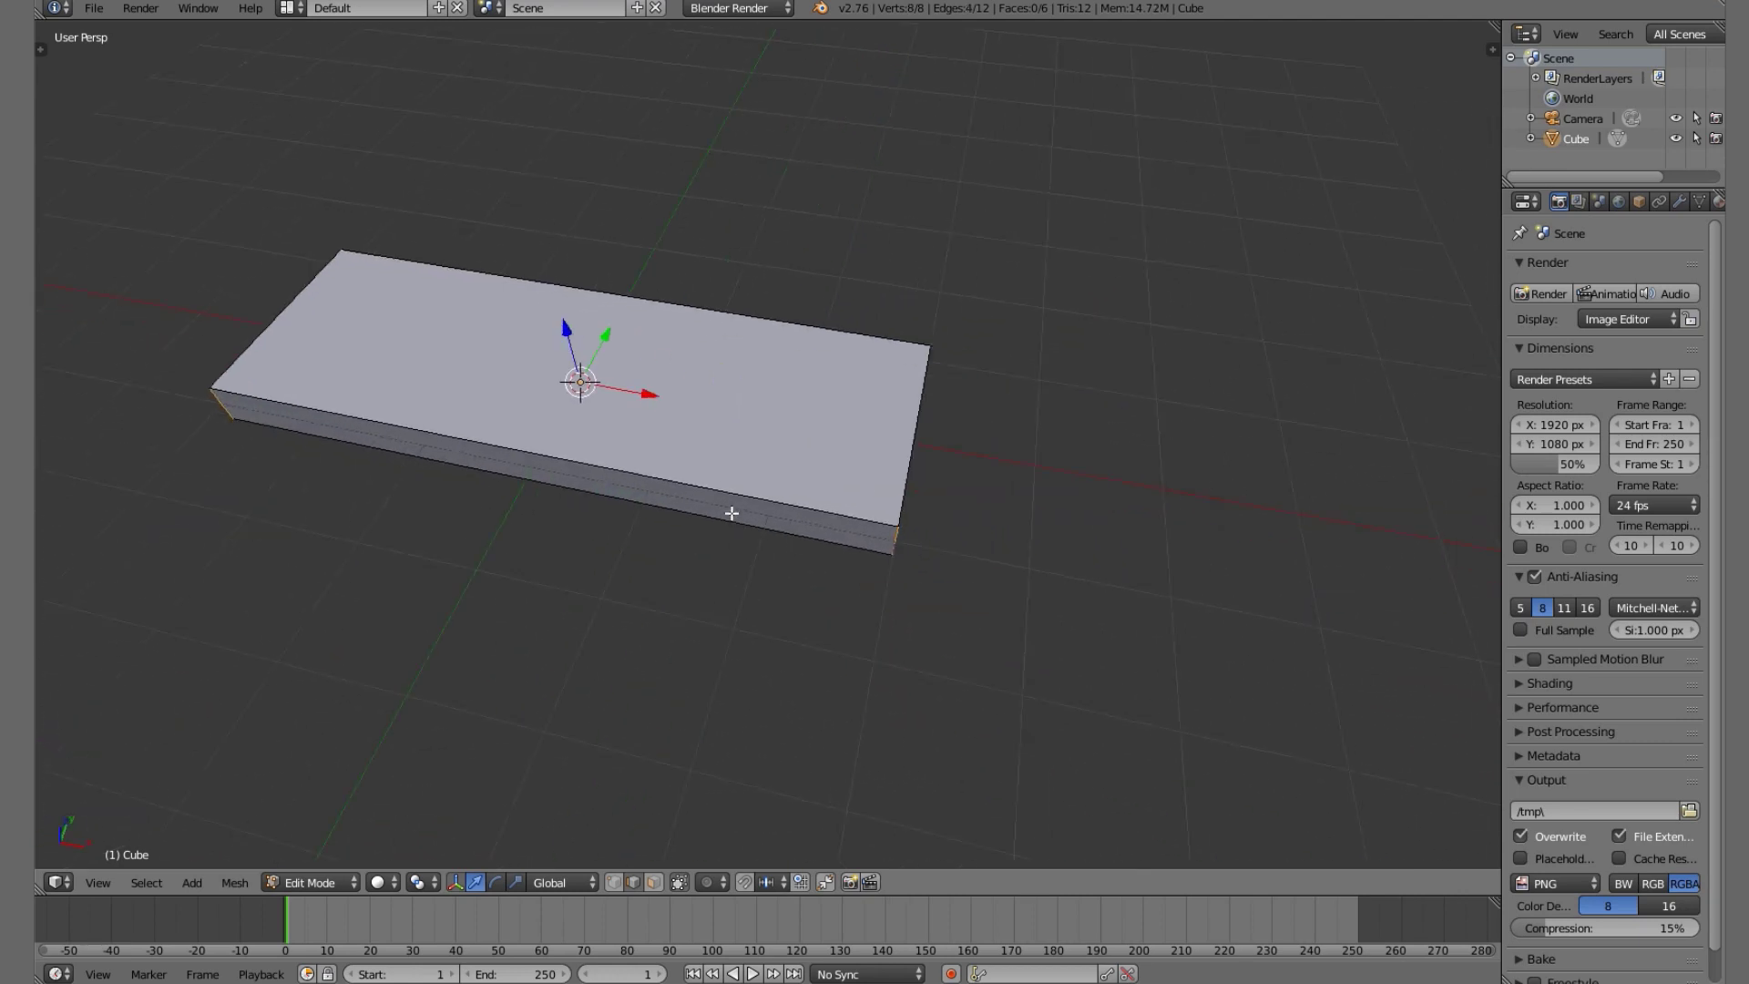
{"action": "scroll", "coordinate": [729, 508], "scroll_direction": "up", "scroll_amount": 4}
{"action": "key", "text": "w"}
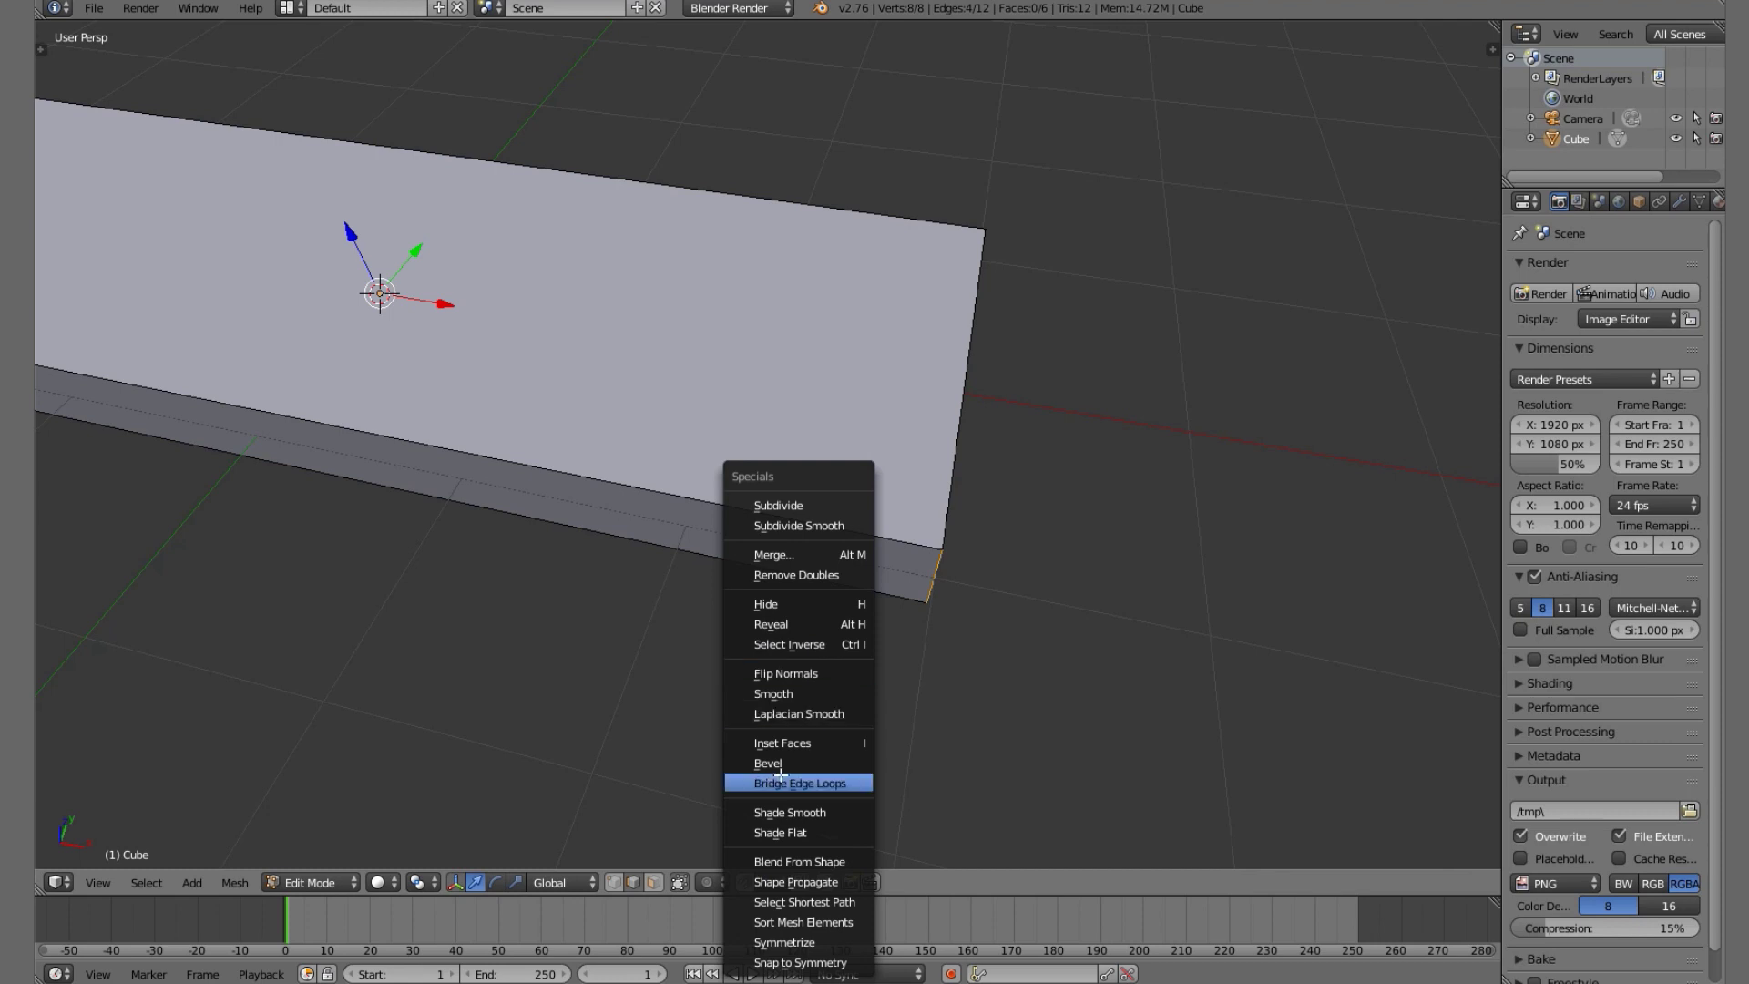
{"action": "left_click", "coordinate": [806, 764]}
{"action": "left_click", "coordinate": [846, 802]}
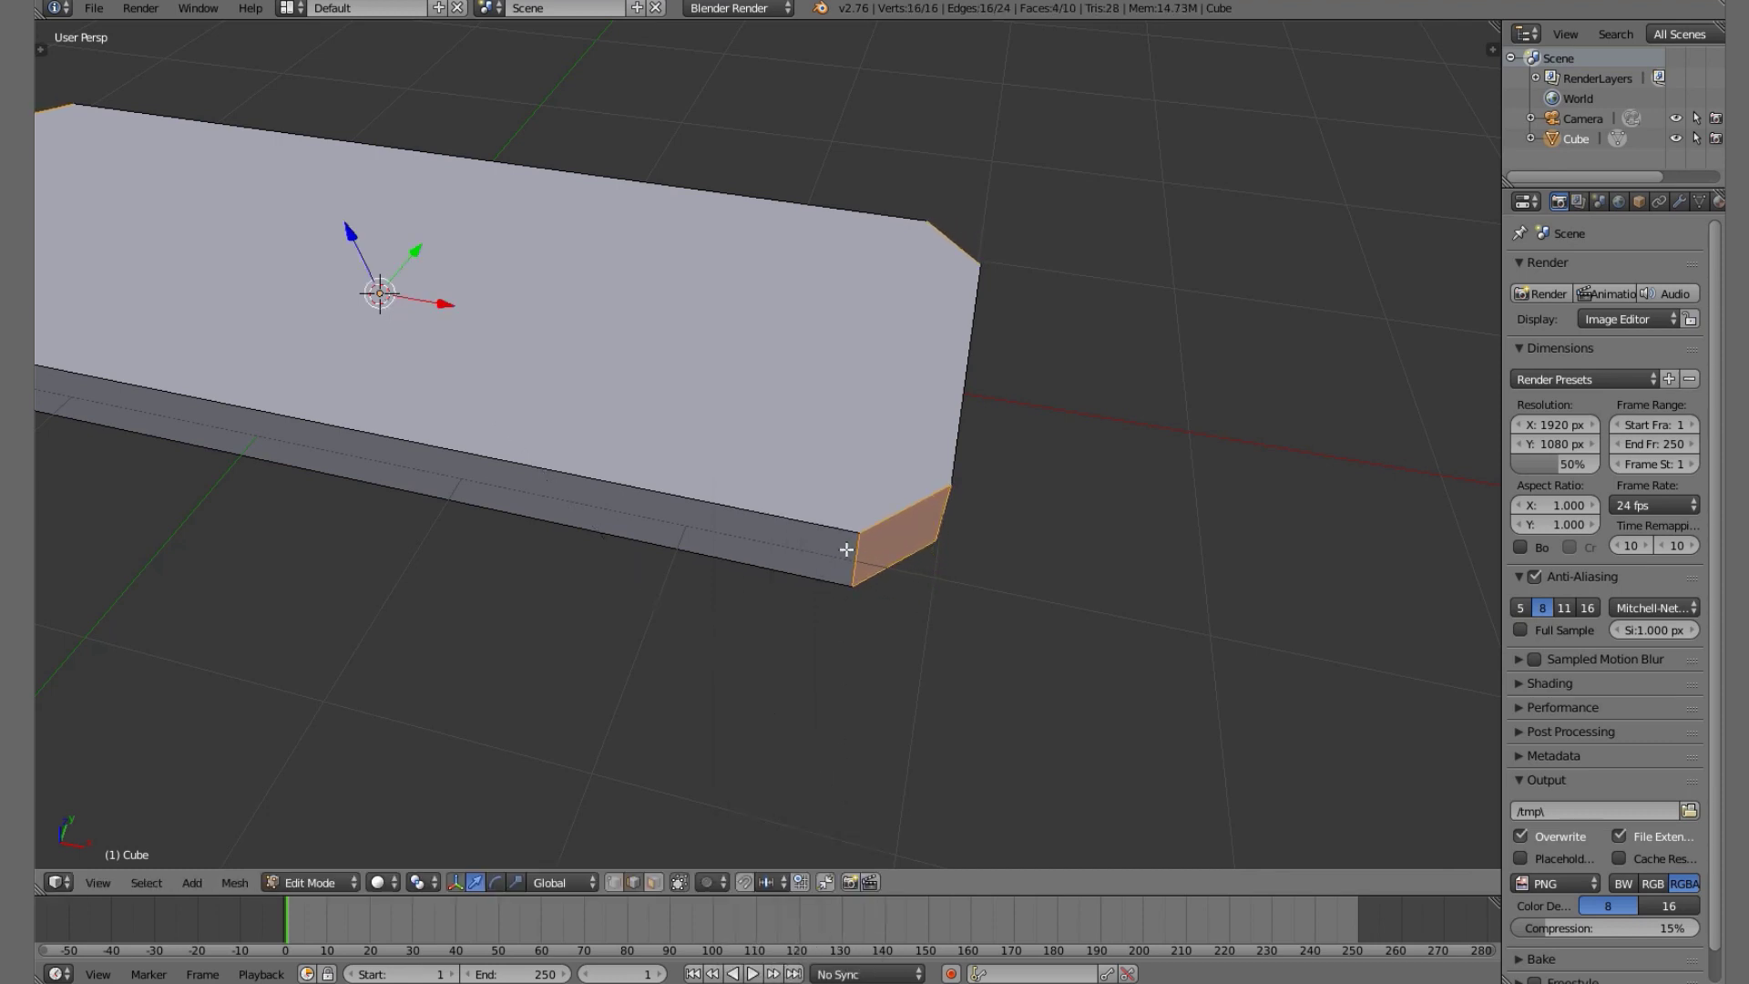
Delete the vertices of the slab's underside so only the flat top face remains, and return to Object Mode.
{"action": "scroll", "coordinate": [850, 546], "scroll_direction": "down", "scroll_amount": 4}
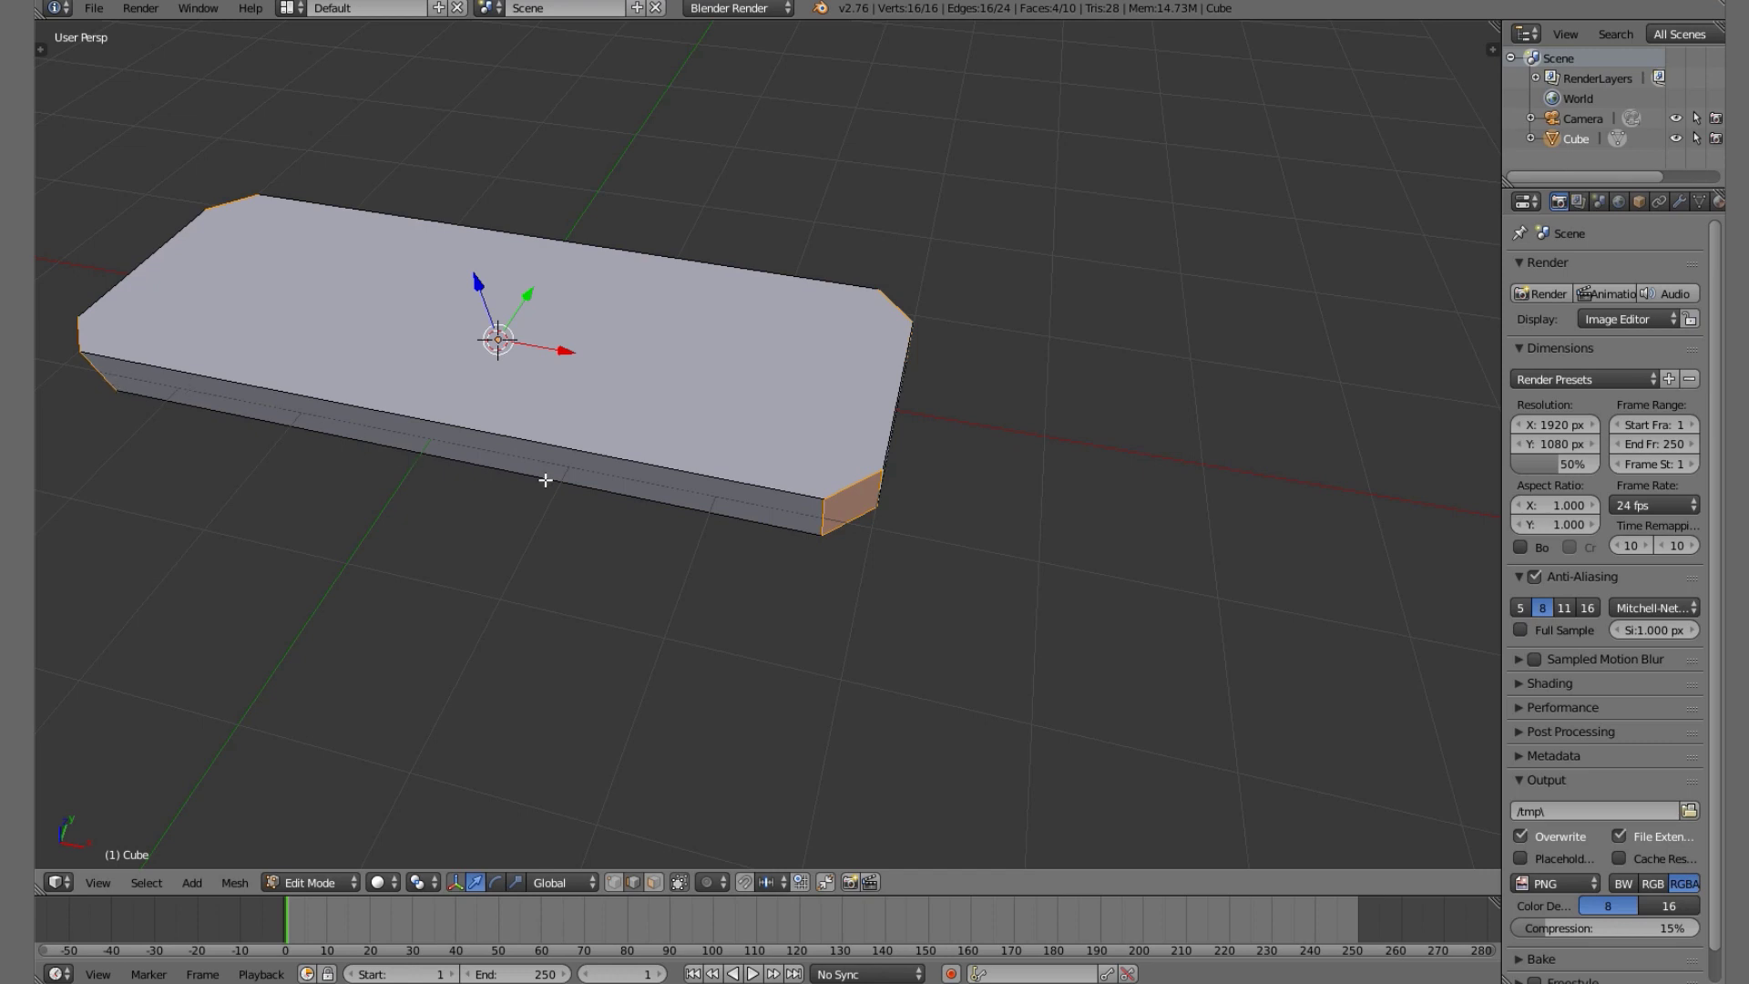
{"action": "scroll", "coordinate": [1026, 531], "scroll_direction": "down", "scroll_amount": 3}
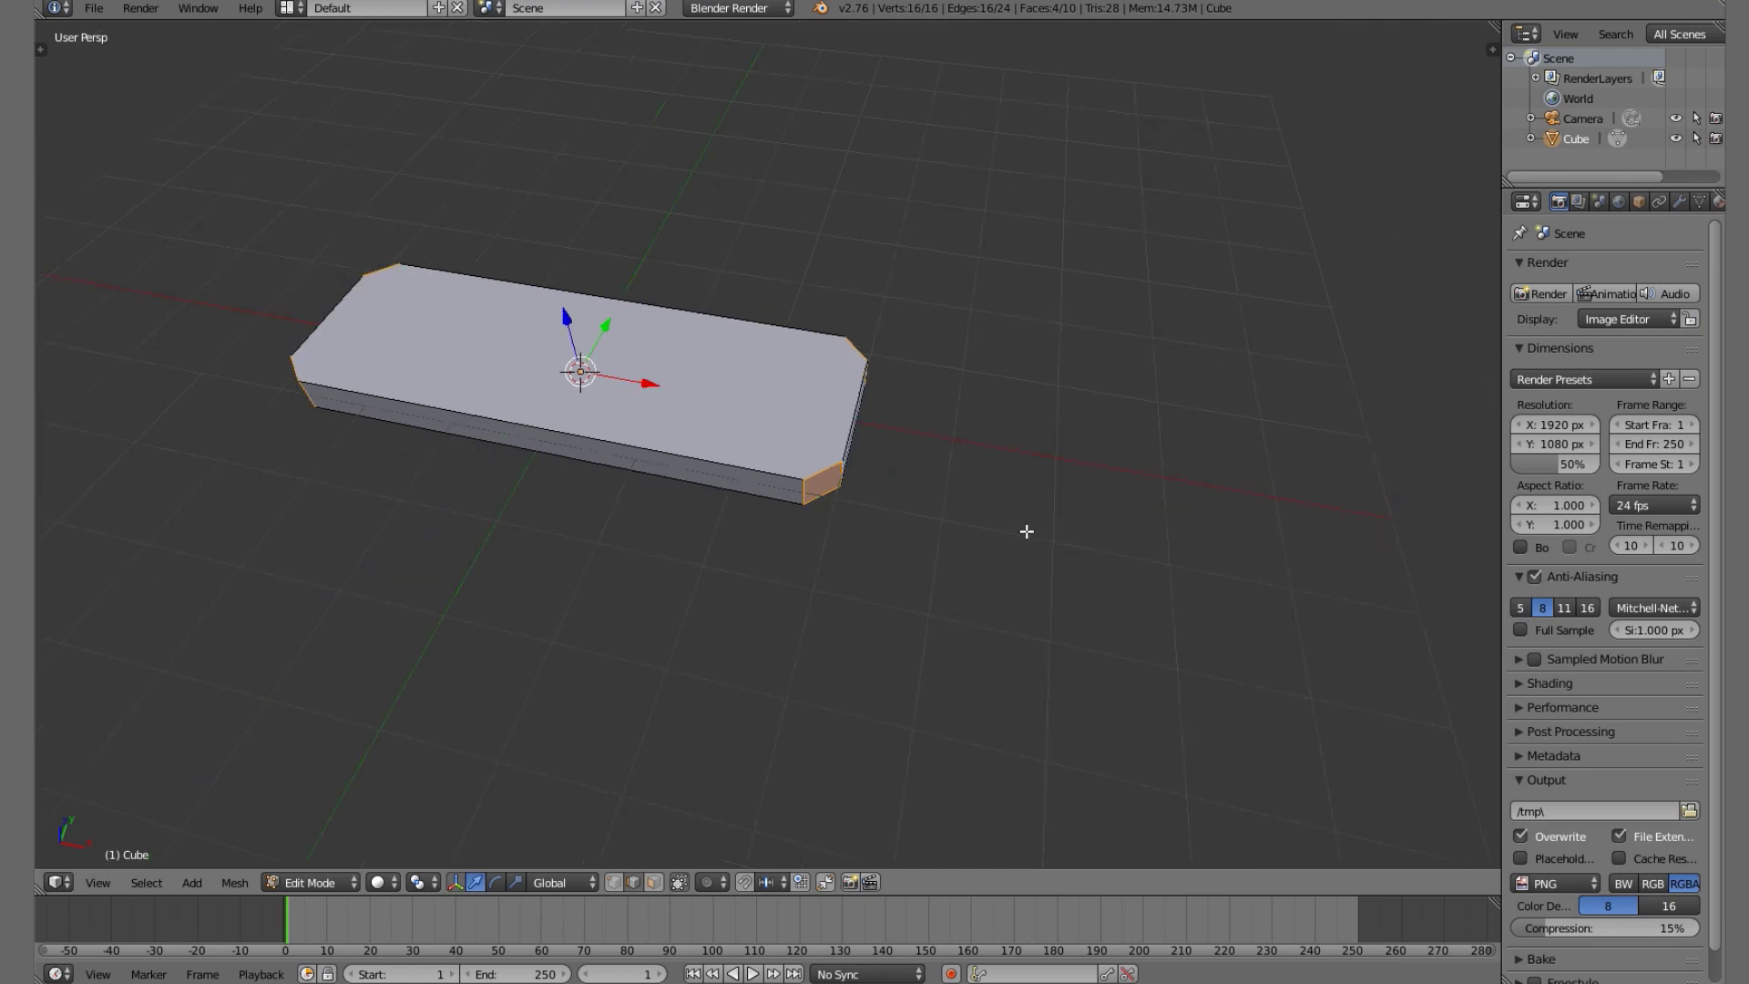
{"action": "middle_click_drag", "start_coordinate": [1027, 531], "coordinate": [812, 593]}
{"action": "scroll", "coordinate": [722, 492], "scroll_direction": "up", "scroll_amount": 4}
{"action": "scroll", "coordinate": [714, 565], "scroll_direction": "down", "scroll_amount": 2}
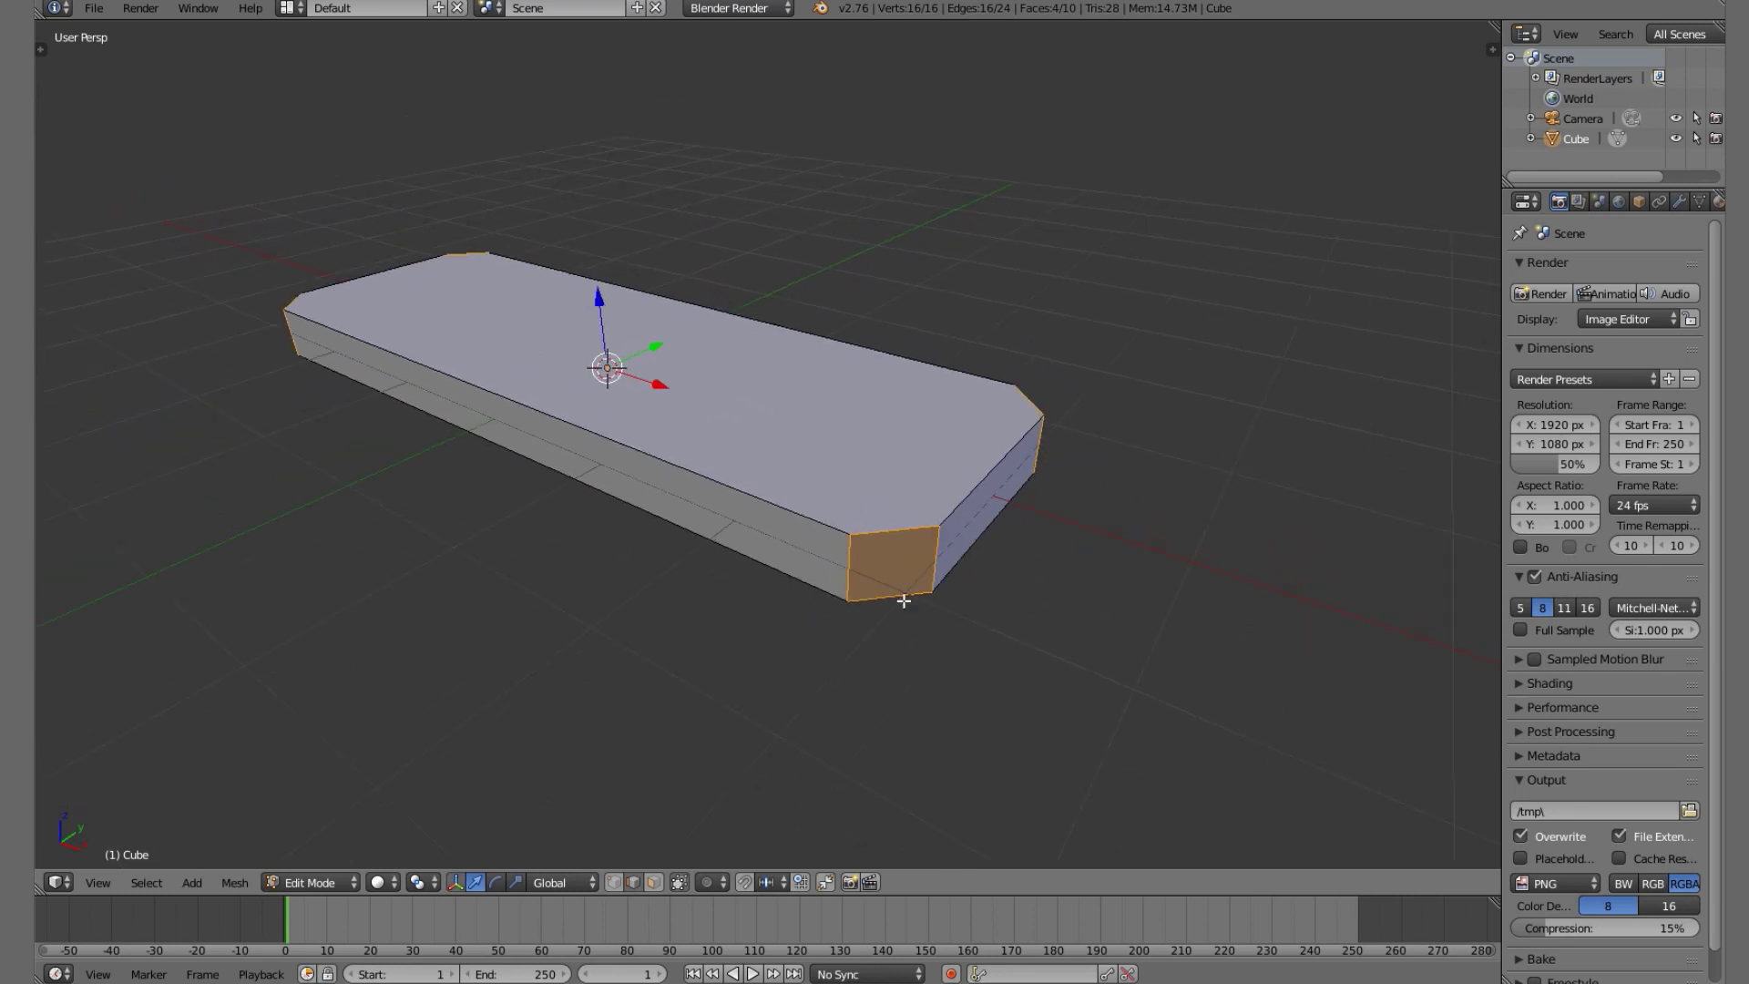
{"action": "scroll", "coordinate": [830, 553], "scroll_direction": "down", "scroll_amount": 1}
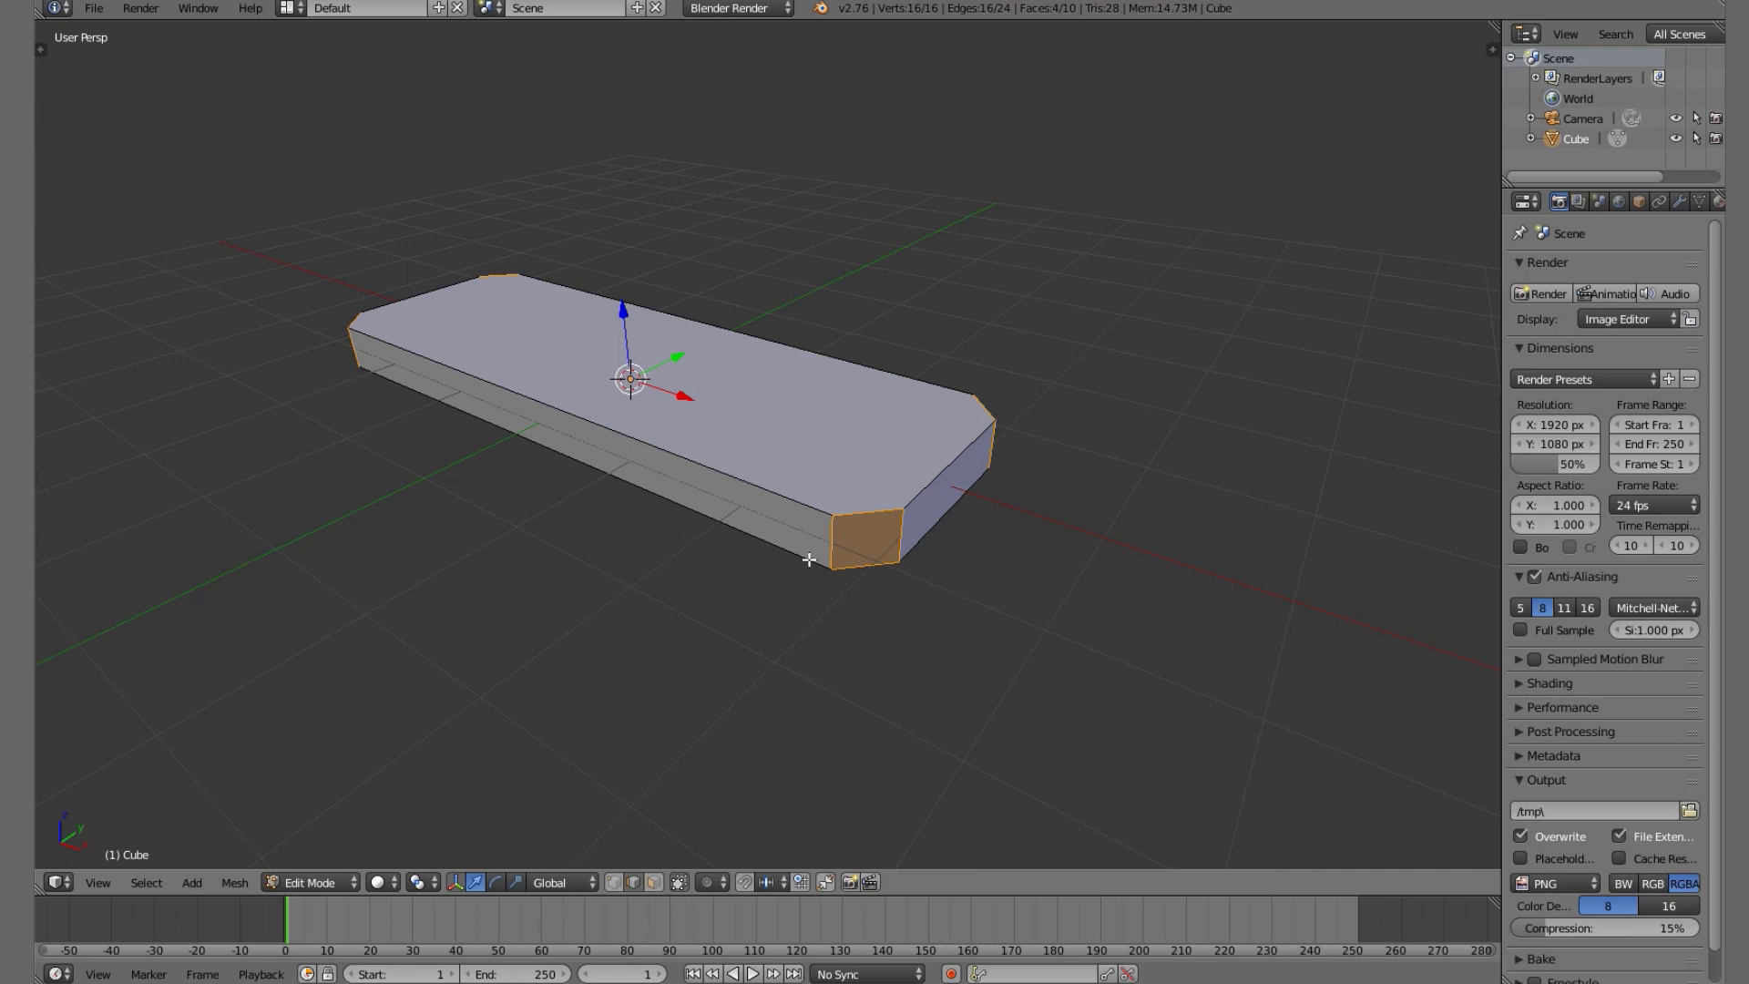
{"action": "right_click", "coordinate": [809, 560]}
{"action": "middle_click_drag", "start_coordinate": [860, 549], "coordinate": [900, 412]}
{"action": "scroll", "coordinate": [868, 469], "scroll_direction": "up", "scroll_amount": 2}
{"action": "key", "text": "x"}
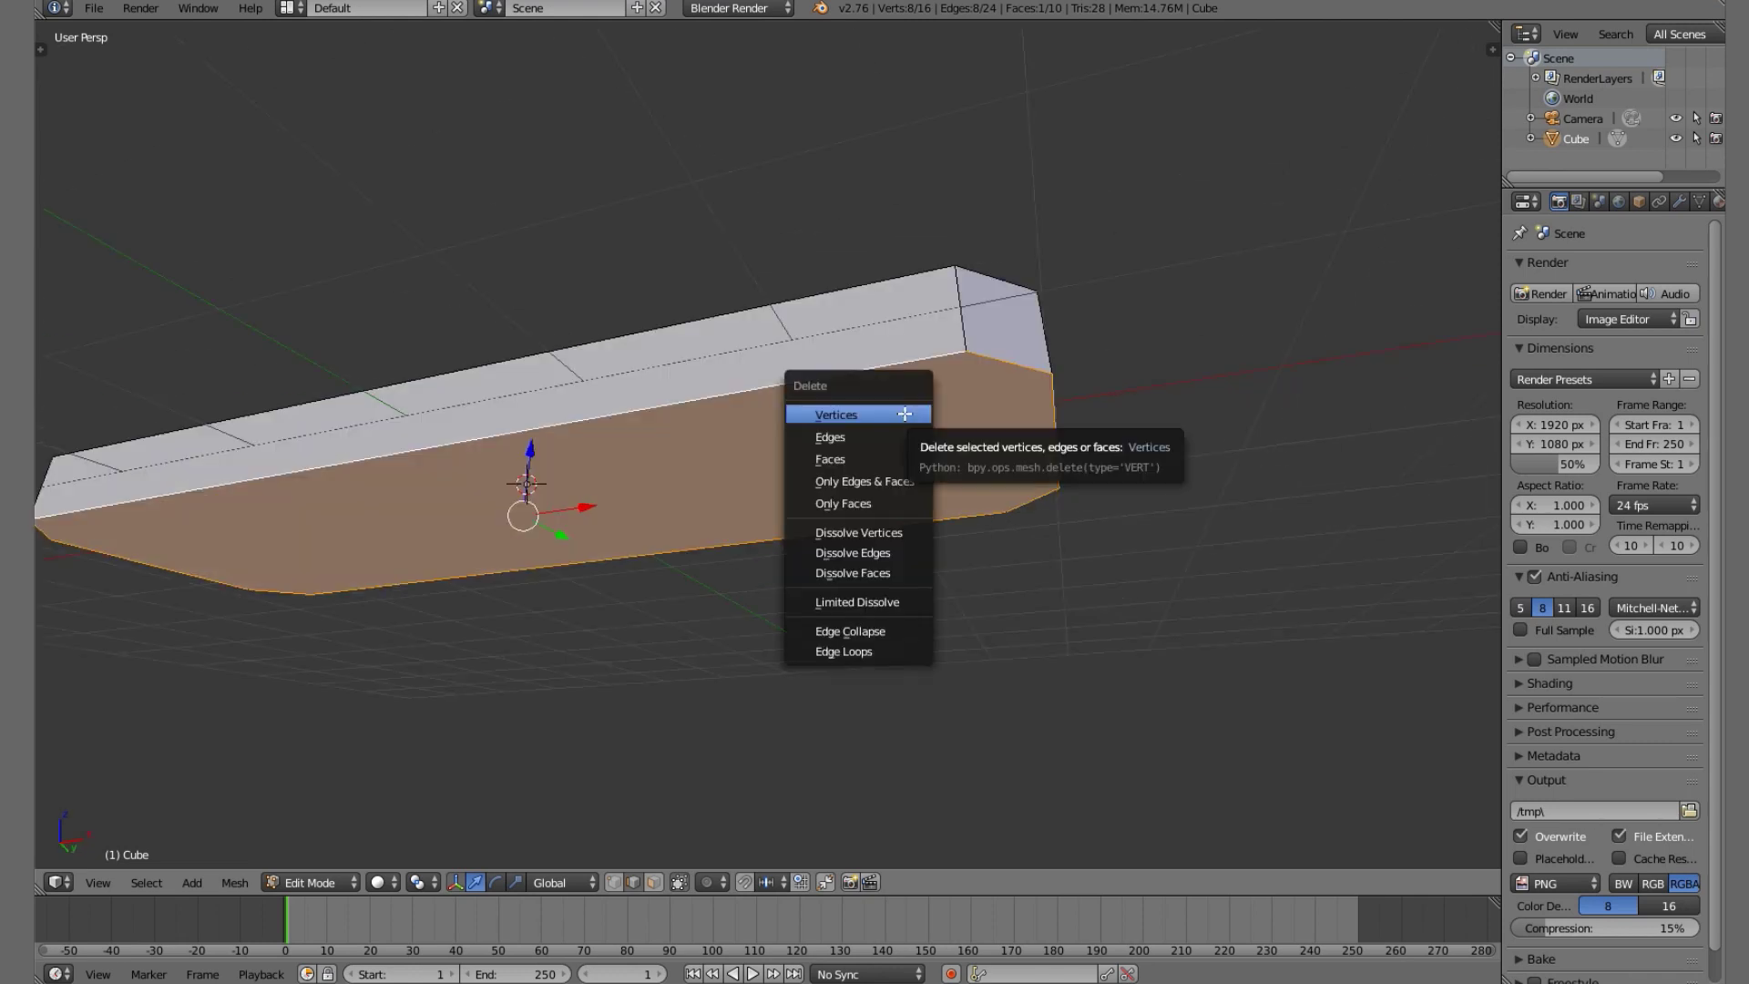
{"action": "key", "text": "x"}
{"action": "left_click", "coordinate": [1005, 362]}
{"action": "middle_click_drag", "start_coordinate": [1005, 361], "coordinate": [882, 605]}
{"action": "key", "text": "Tab"}
Switch to the top orthographic view and clear the camera's location and rotation so it sits at the origin.
{"action": "key", "text": "KP_5"}
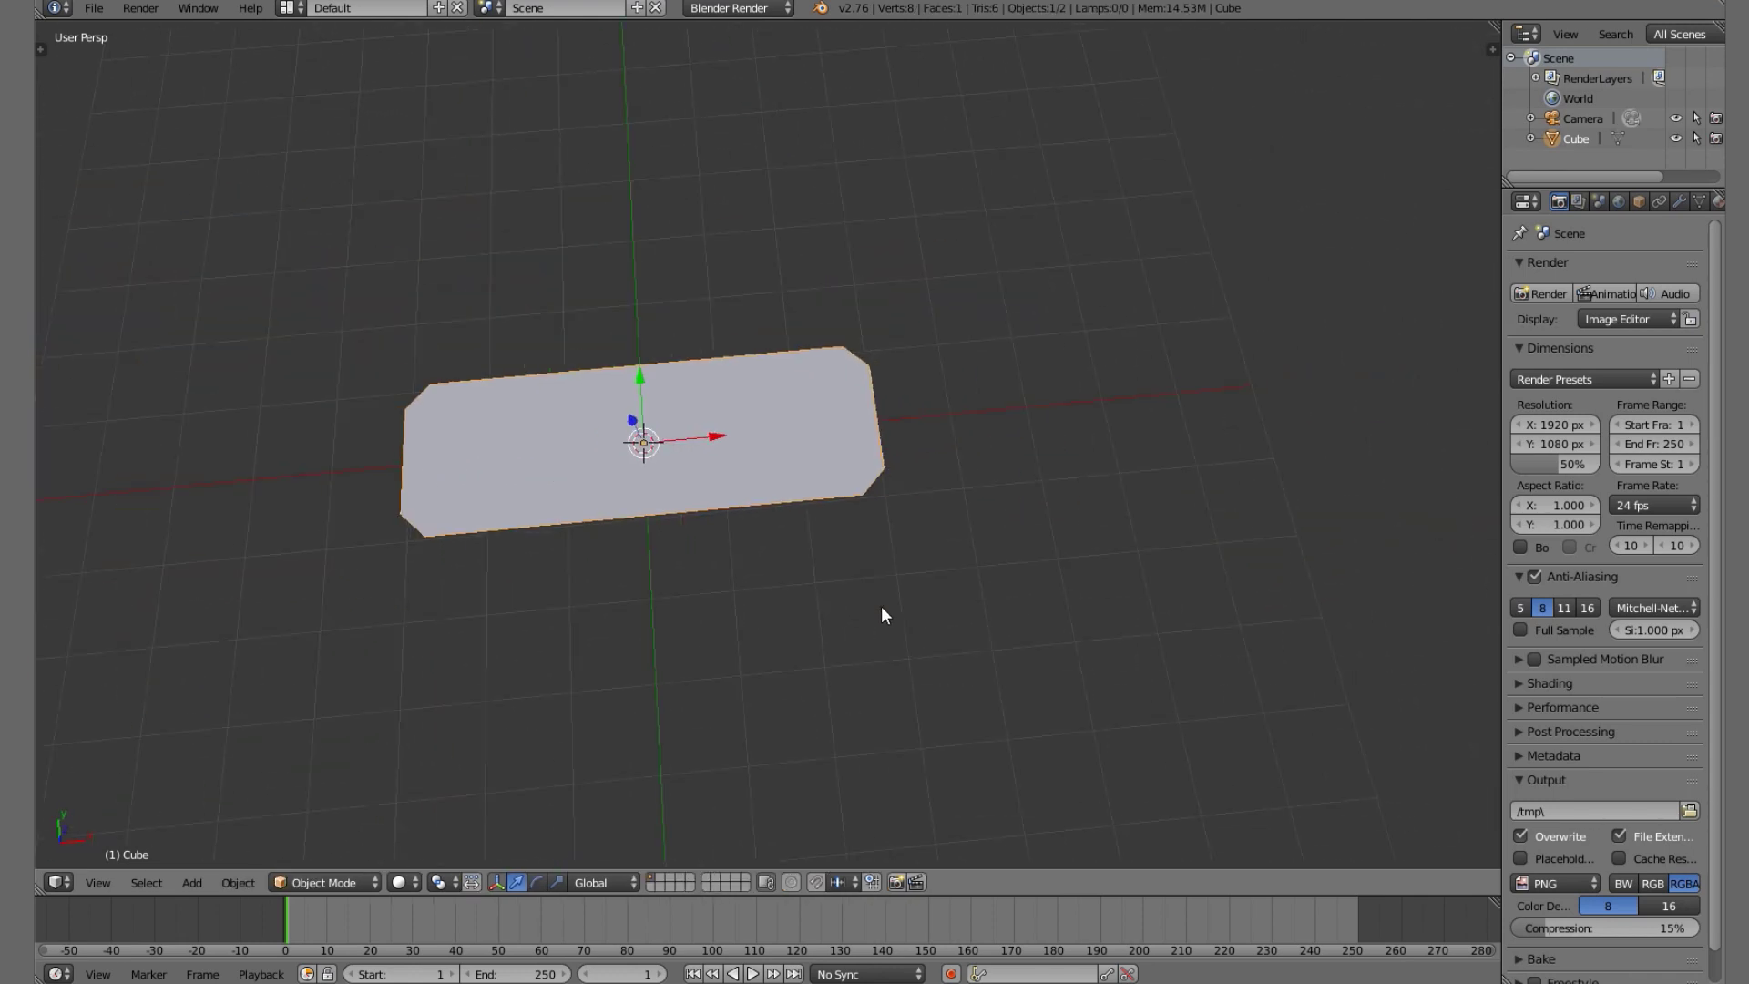
{"action": "key", "text": "KP_6"}
{"action": "key", "text": "KP_6"}
{"action": "key", "text": "KP_7"}
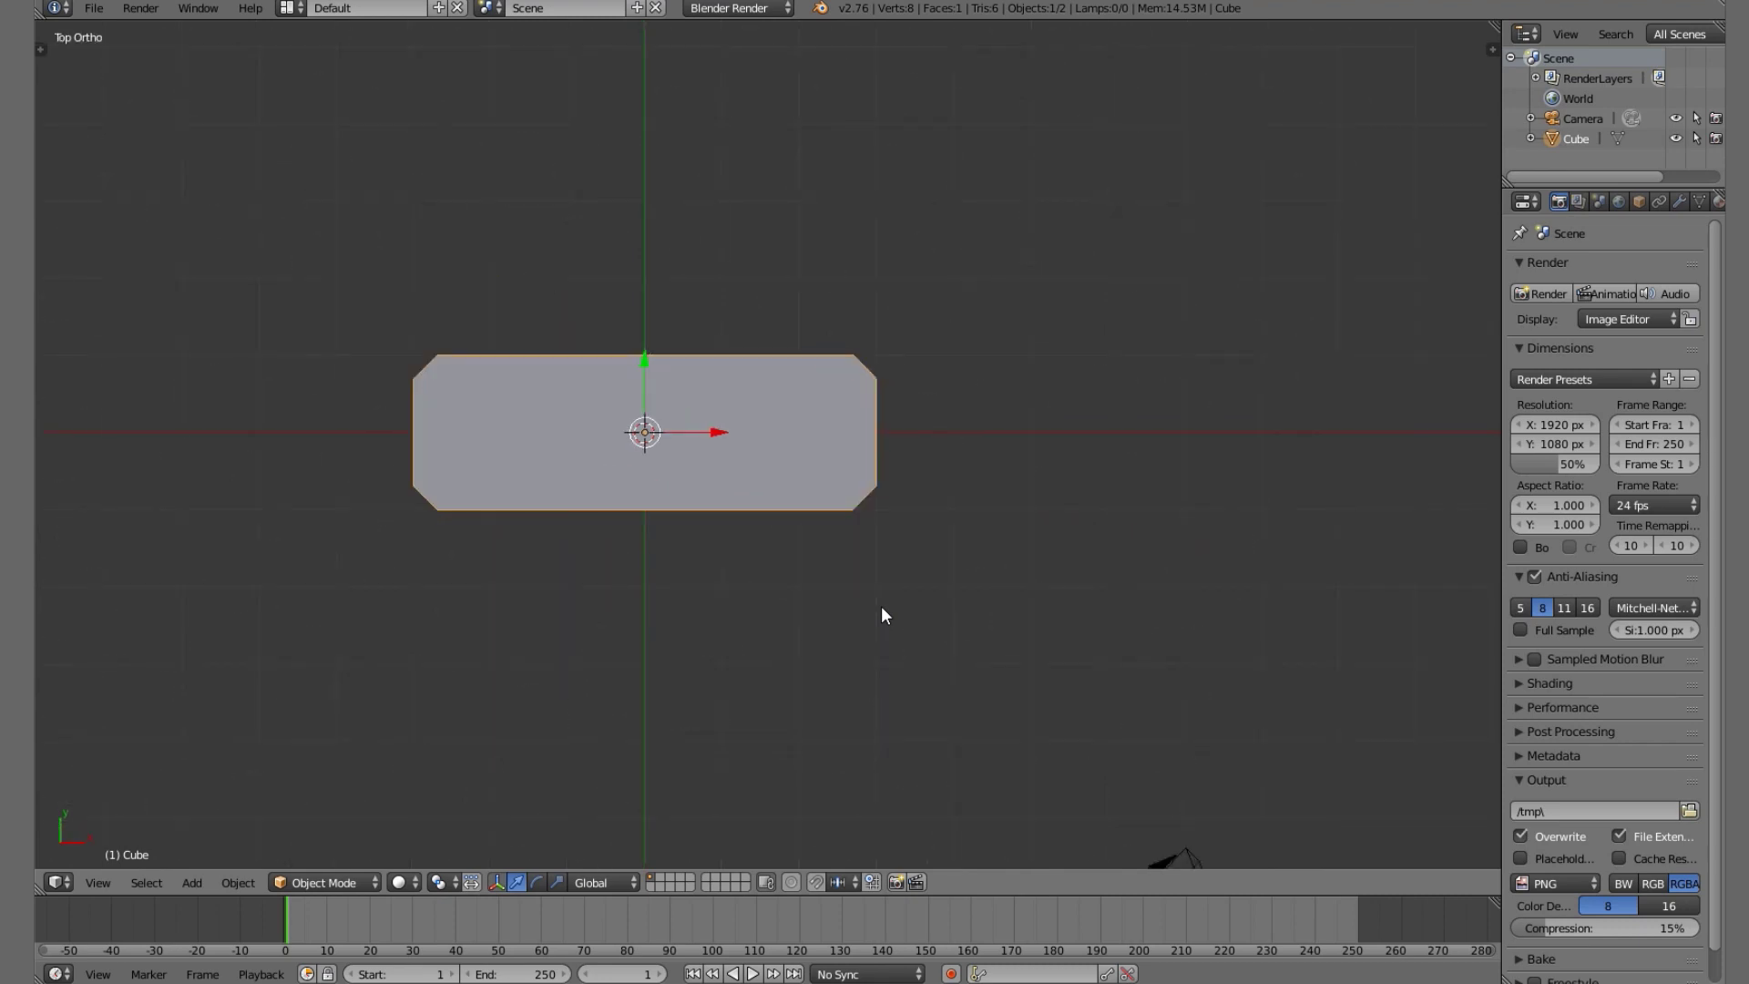
{"action": "scroll", "coordinate": [881, 607], "scroll_direction": "down", "scroll_amount": 3}
{"action": "scroll", "coordinate": [881, 607], "scroll_direction": "up", "scroll_amount": 2}
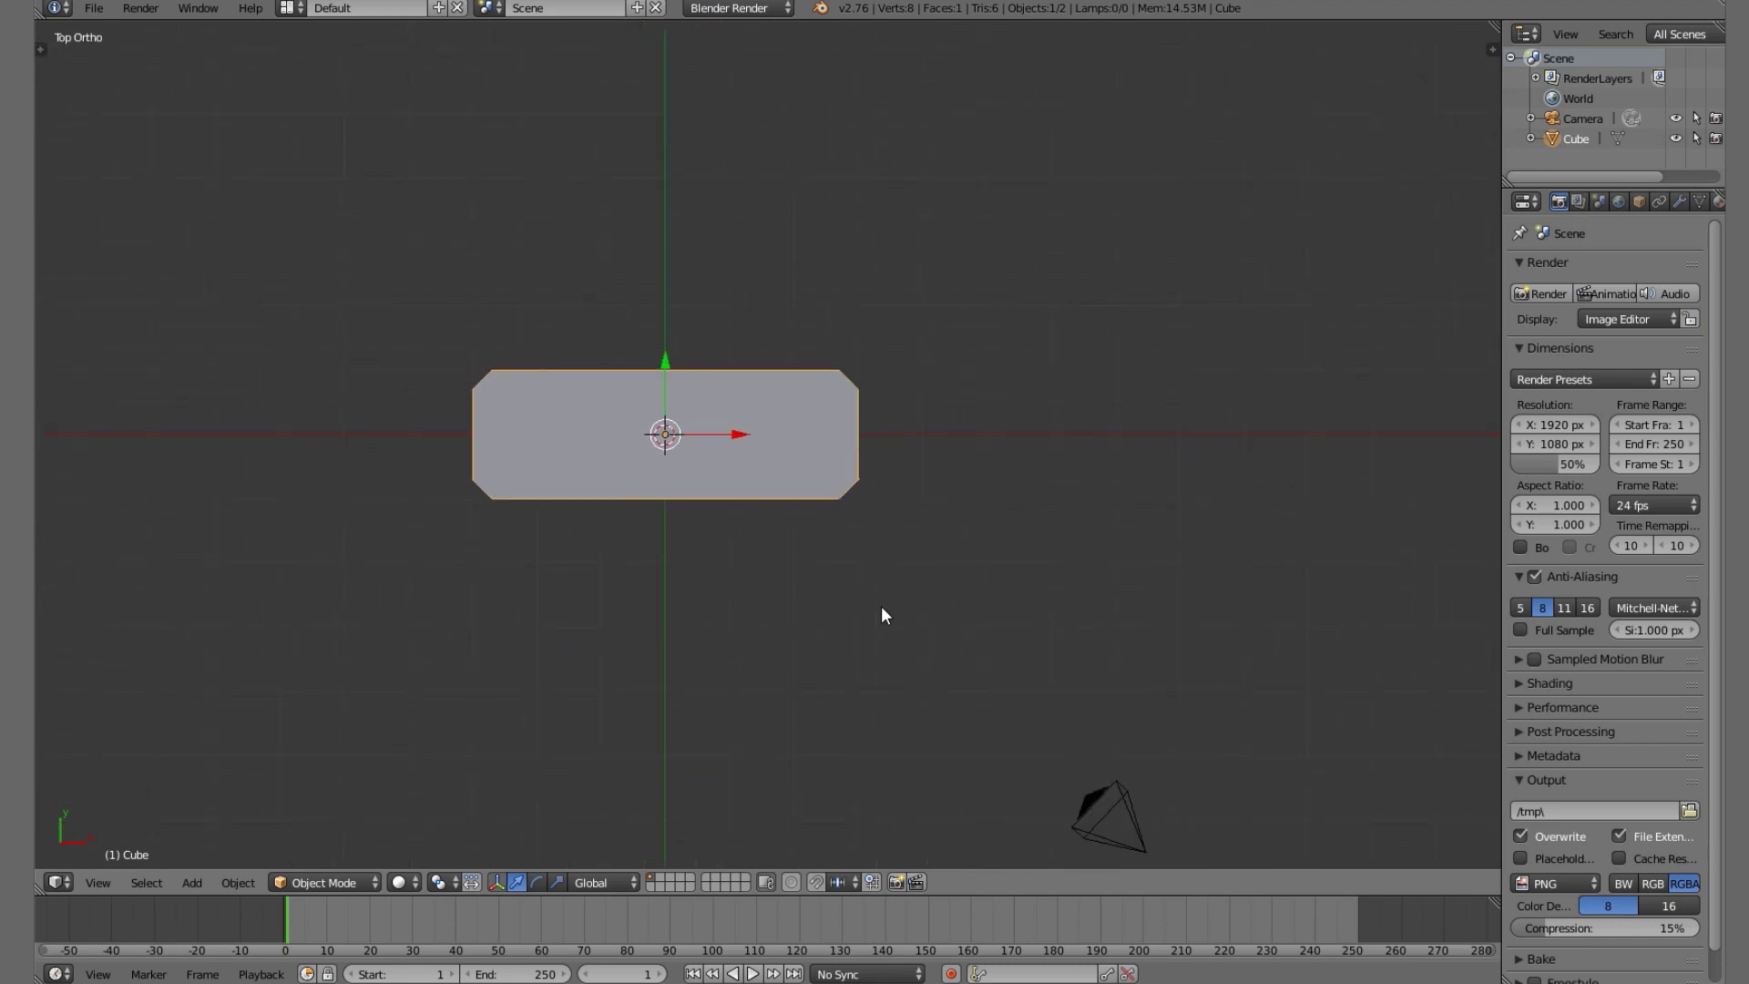
{"action": "scroll", "coordinate": [882, 607], "scroll_direction": "down", "scroll_amount": 2}
{"action": "right_click", "coordinate": [1015, 702]}
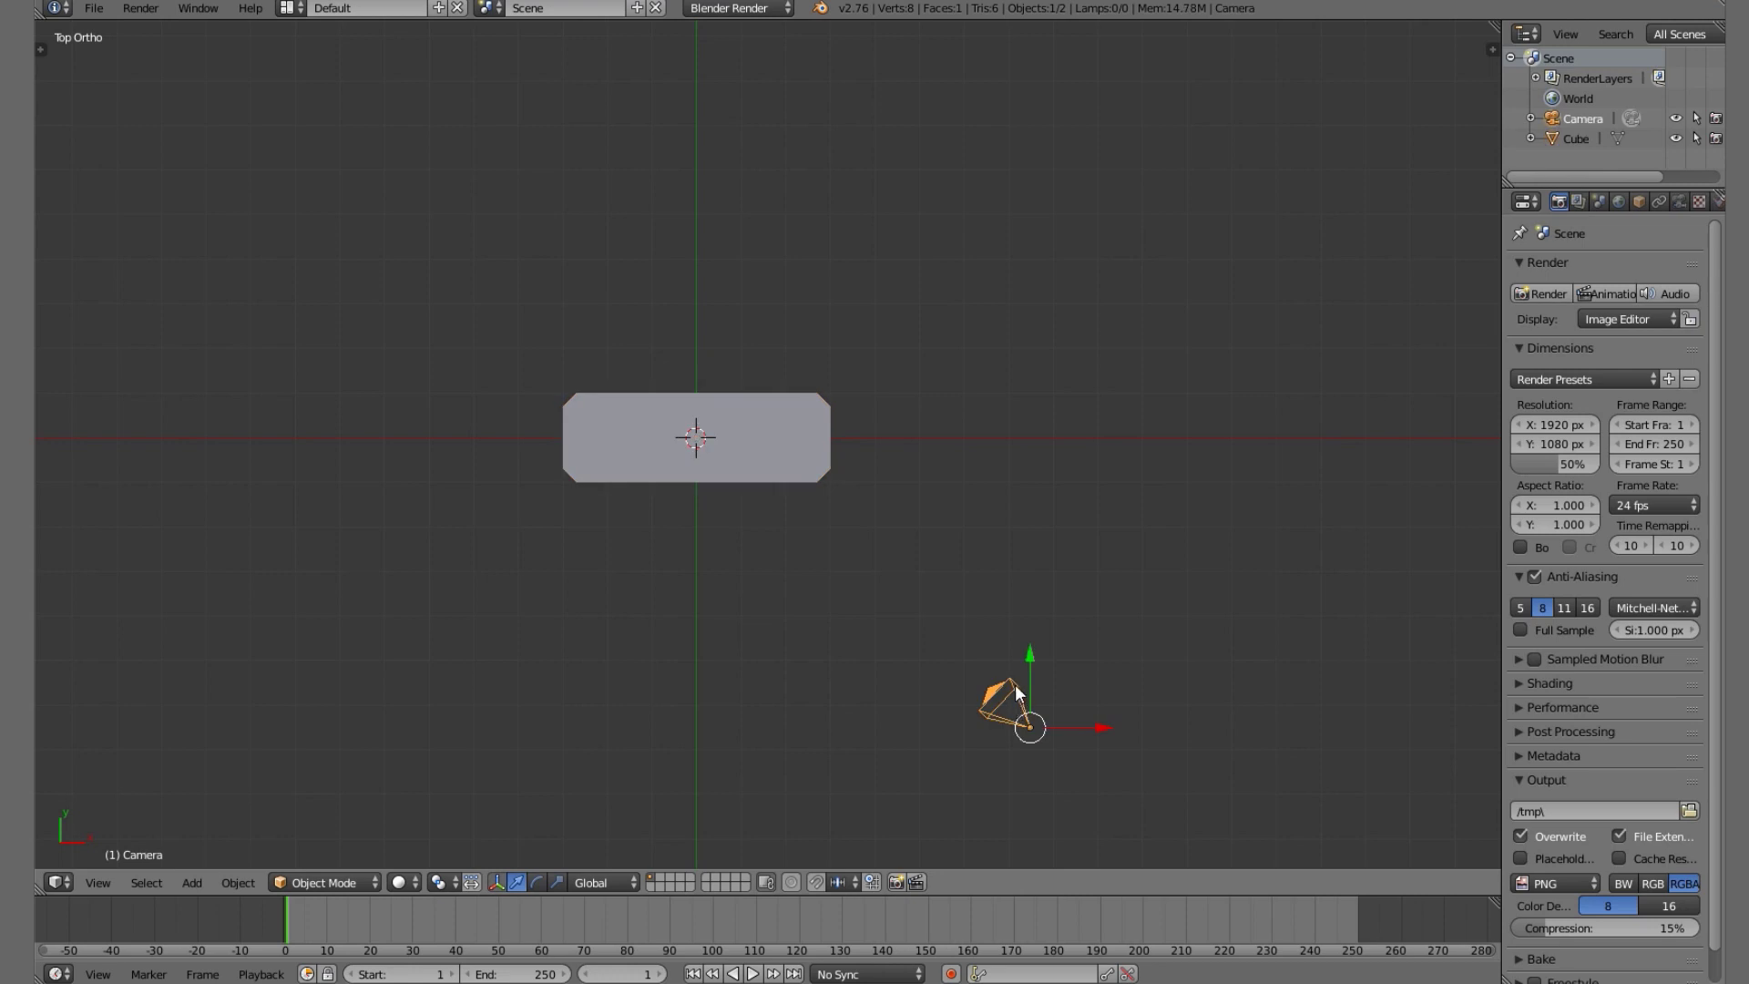
{"action": "key", "text": "alt+g"}
Look through the camera and raise it along the Z axis to 42 units above the button plate.
{"action": "key", "text": "KP_0"}
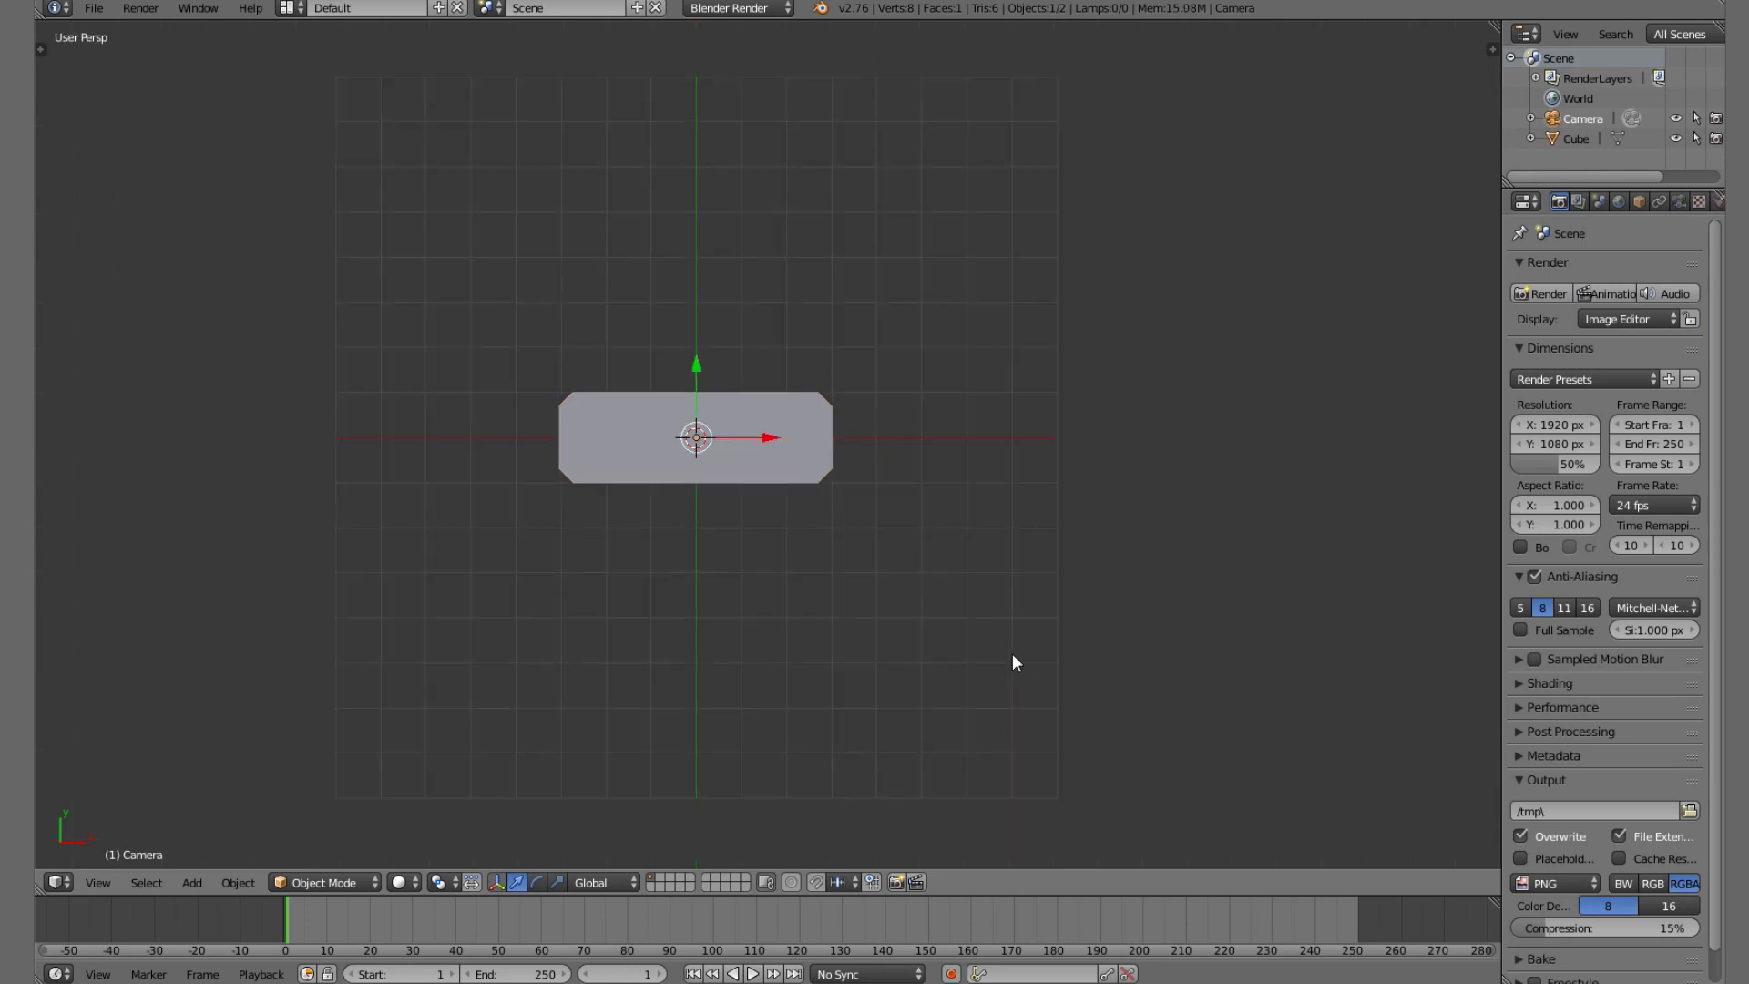
{"action": "scroll", "coordinate": [1013, 653], "scroll_direction": "up", "scroll_amount": 3}
{"action": "key", "text": "g"}
{"action": "key", "text": "z"}
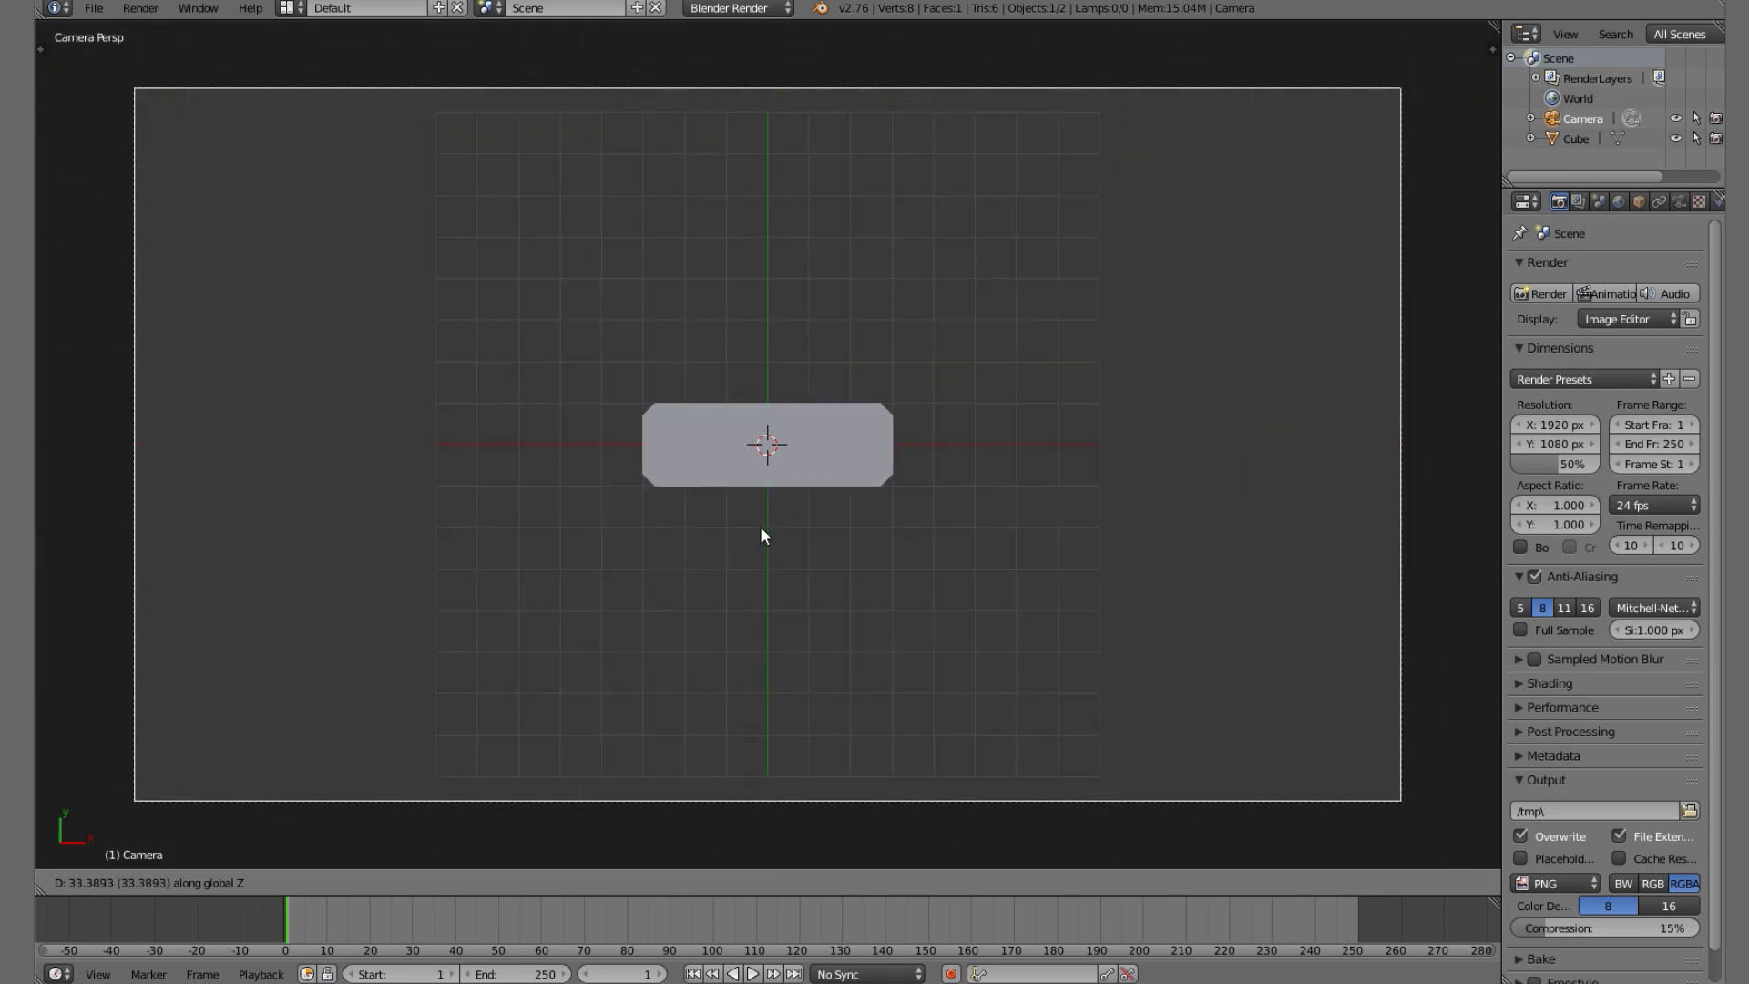
{"action": "left_click", "coordinate": [878, 605]}
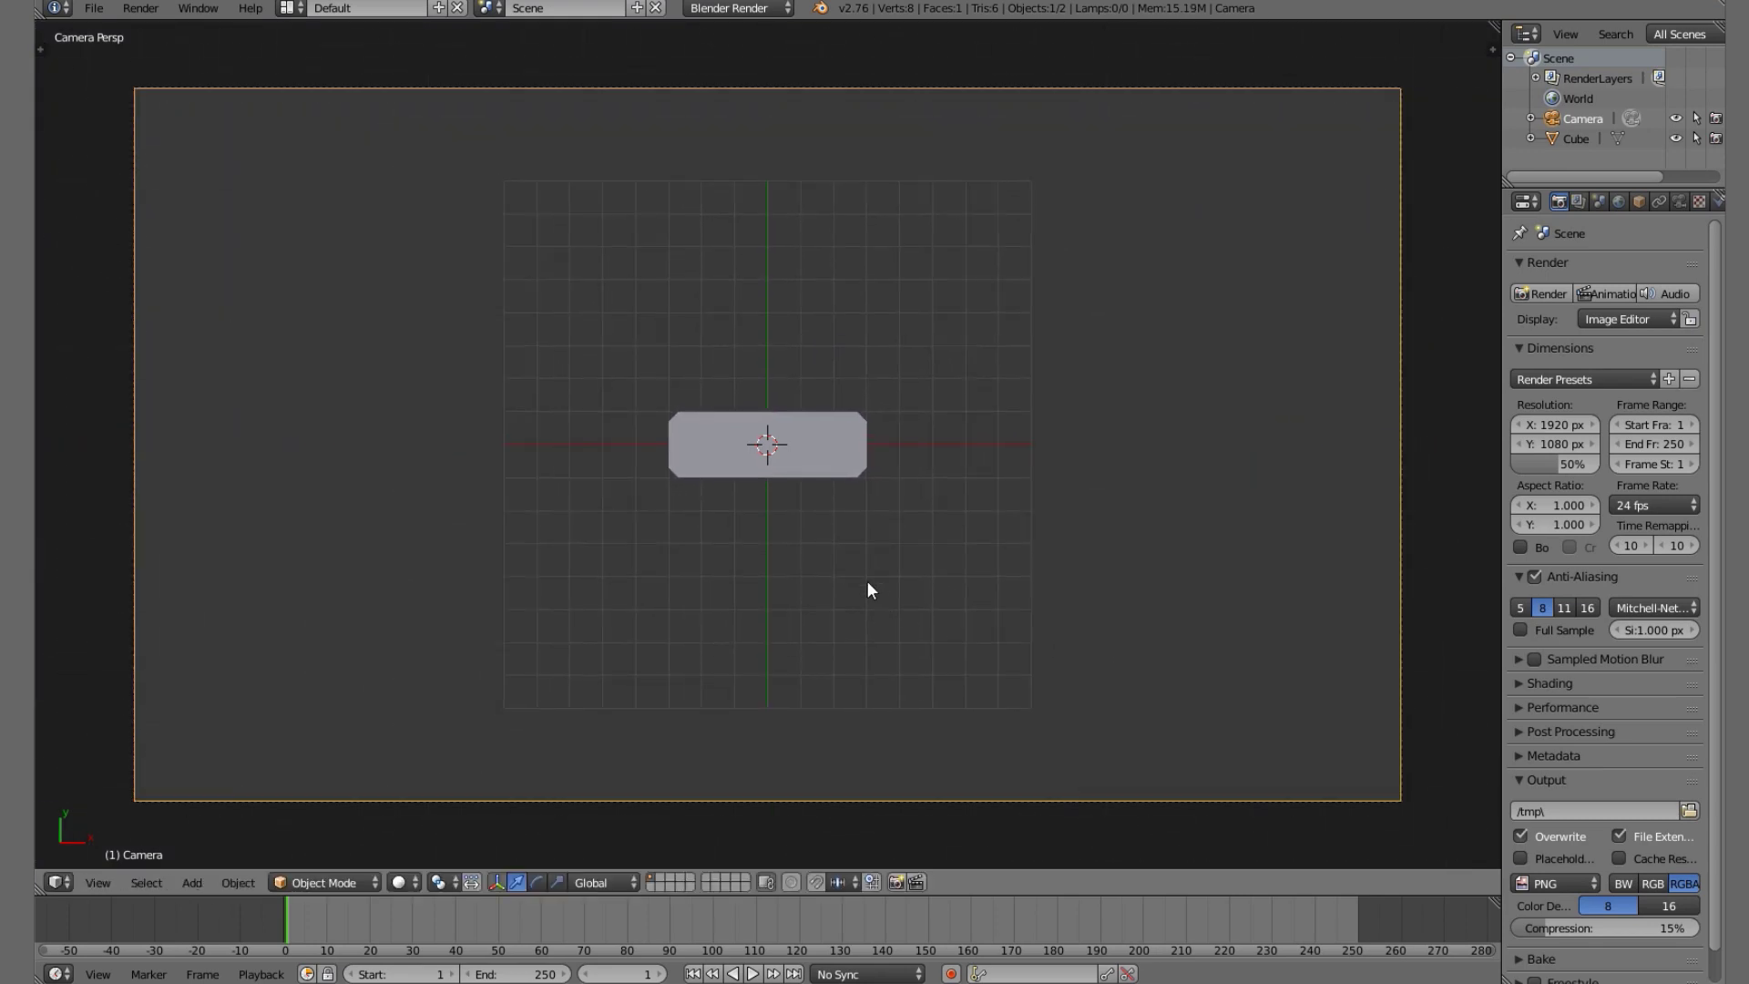
{"action": "scroll", "coordinate": [844, 601], "scroll_direction": "up", "scroll_amount": 1}
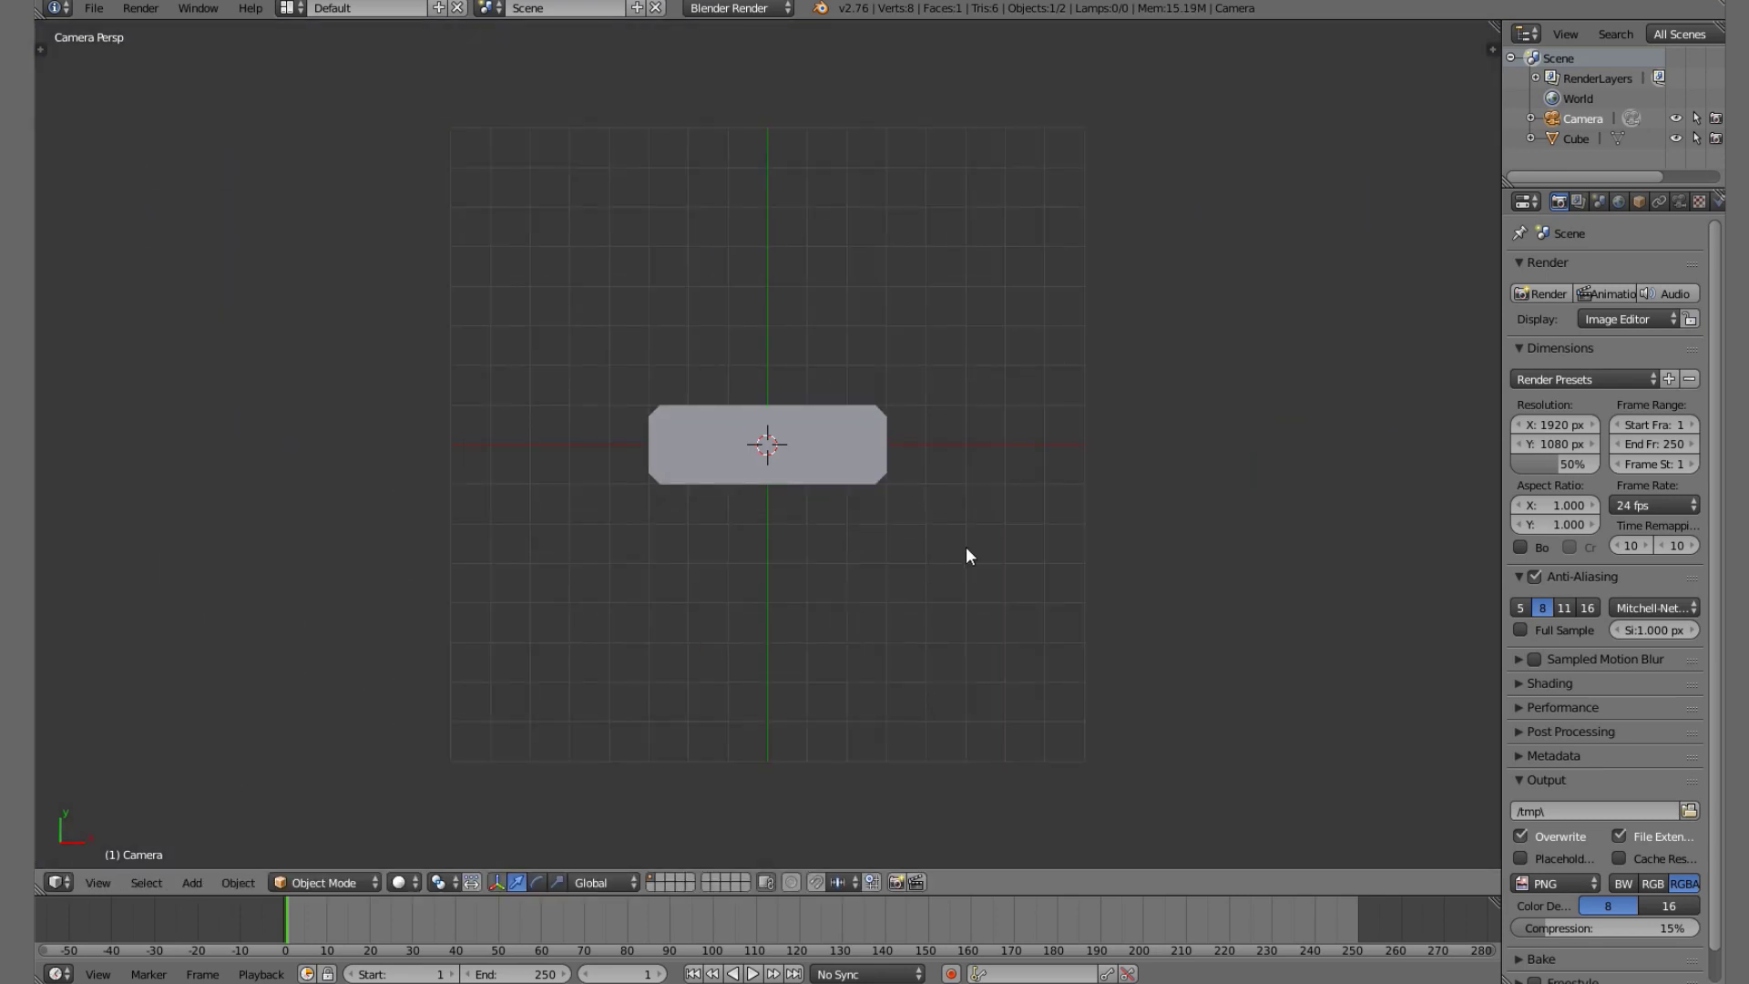
Set the 3D viewport's material shading mode to GLSL.
{"action": "key", "text": "n"}
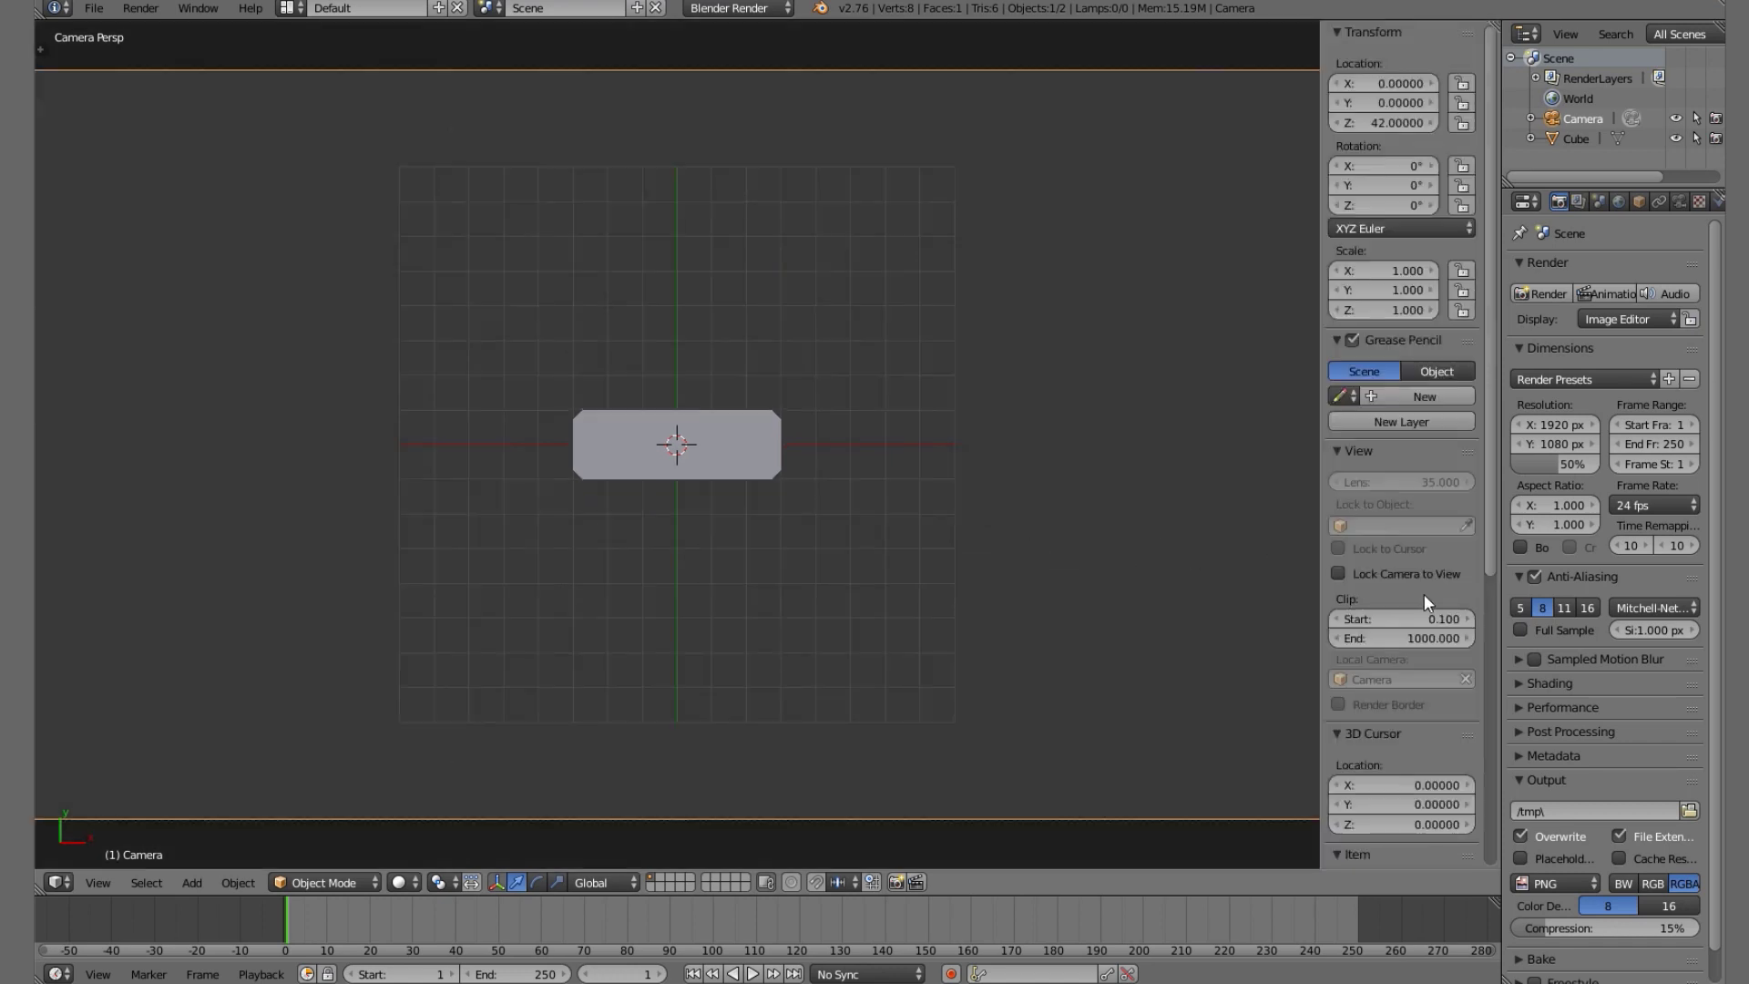
{"action": "scroll", "coordinate": [1424, 594], "scroll_direction": "down", "scroll_amount": 5}
{"action": "left_click", "coordinate": [1432, 688]}
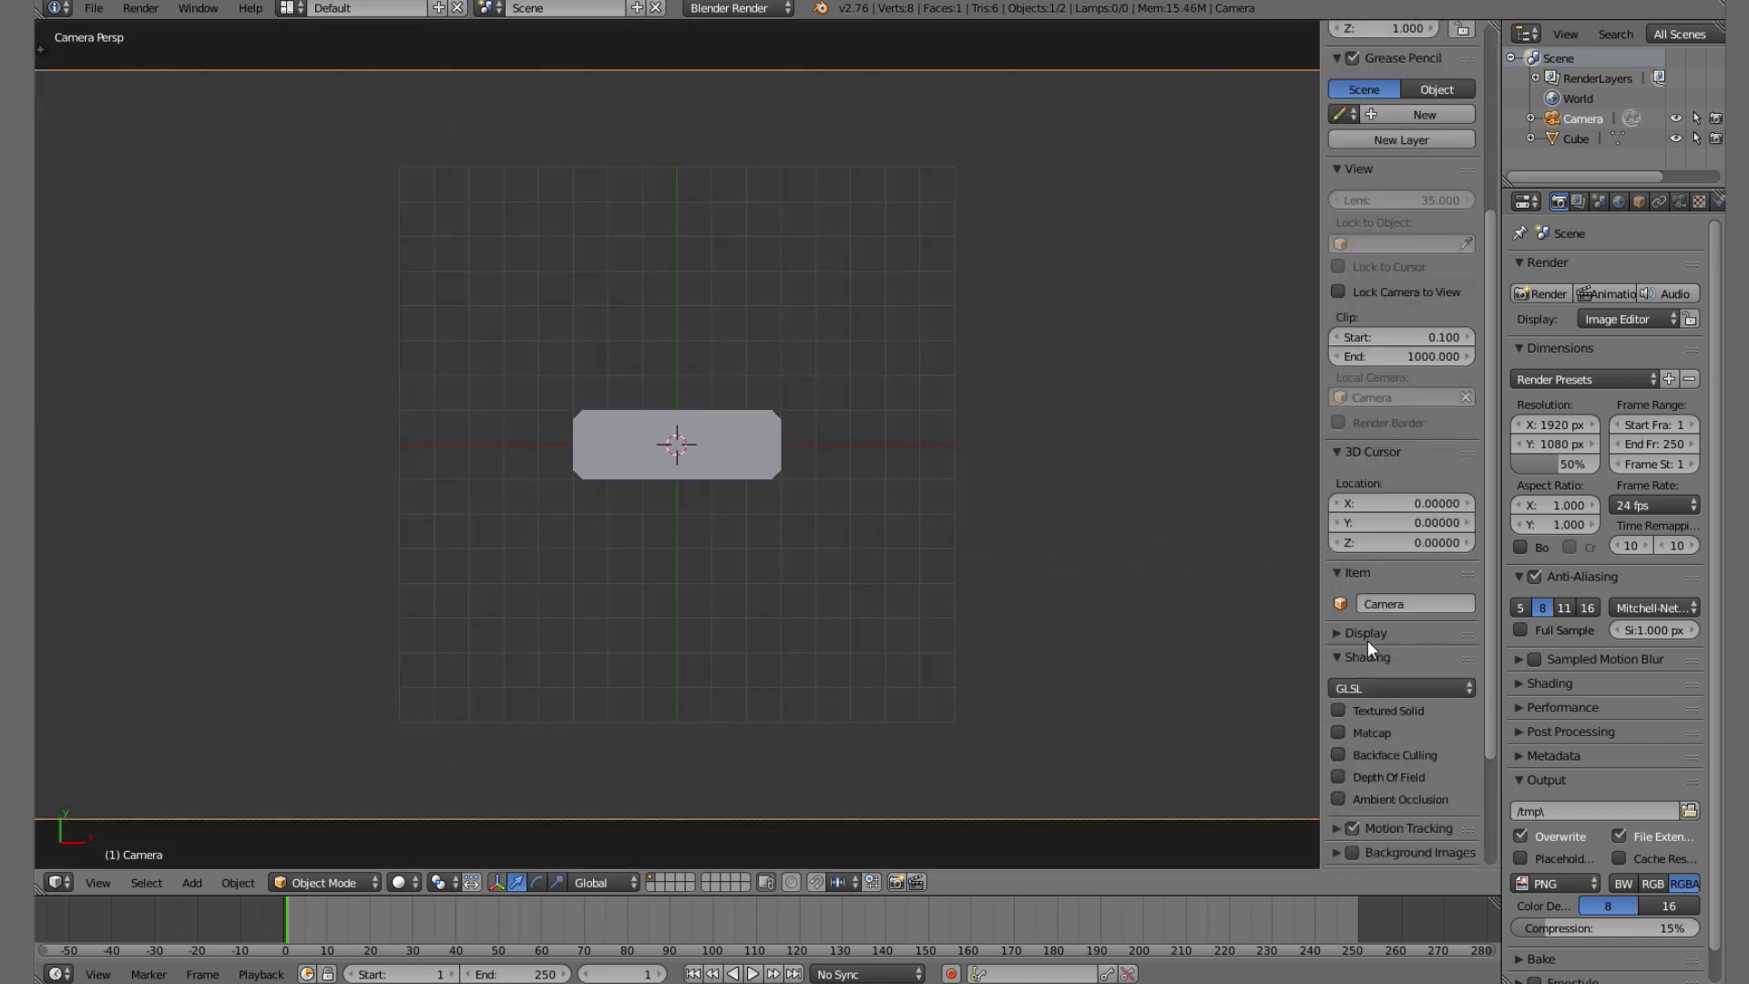
{"action": "left_click", "coordinate": [1412, 689]}
{"action": "left_click", "coordinate": [1402, 642]}
{"action": "key", "text": "n"}
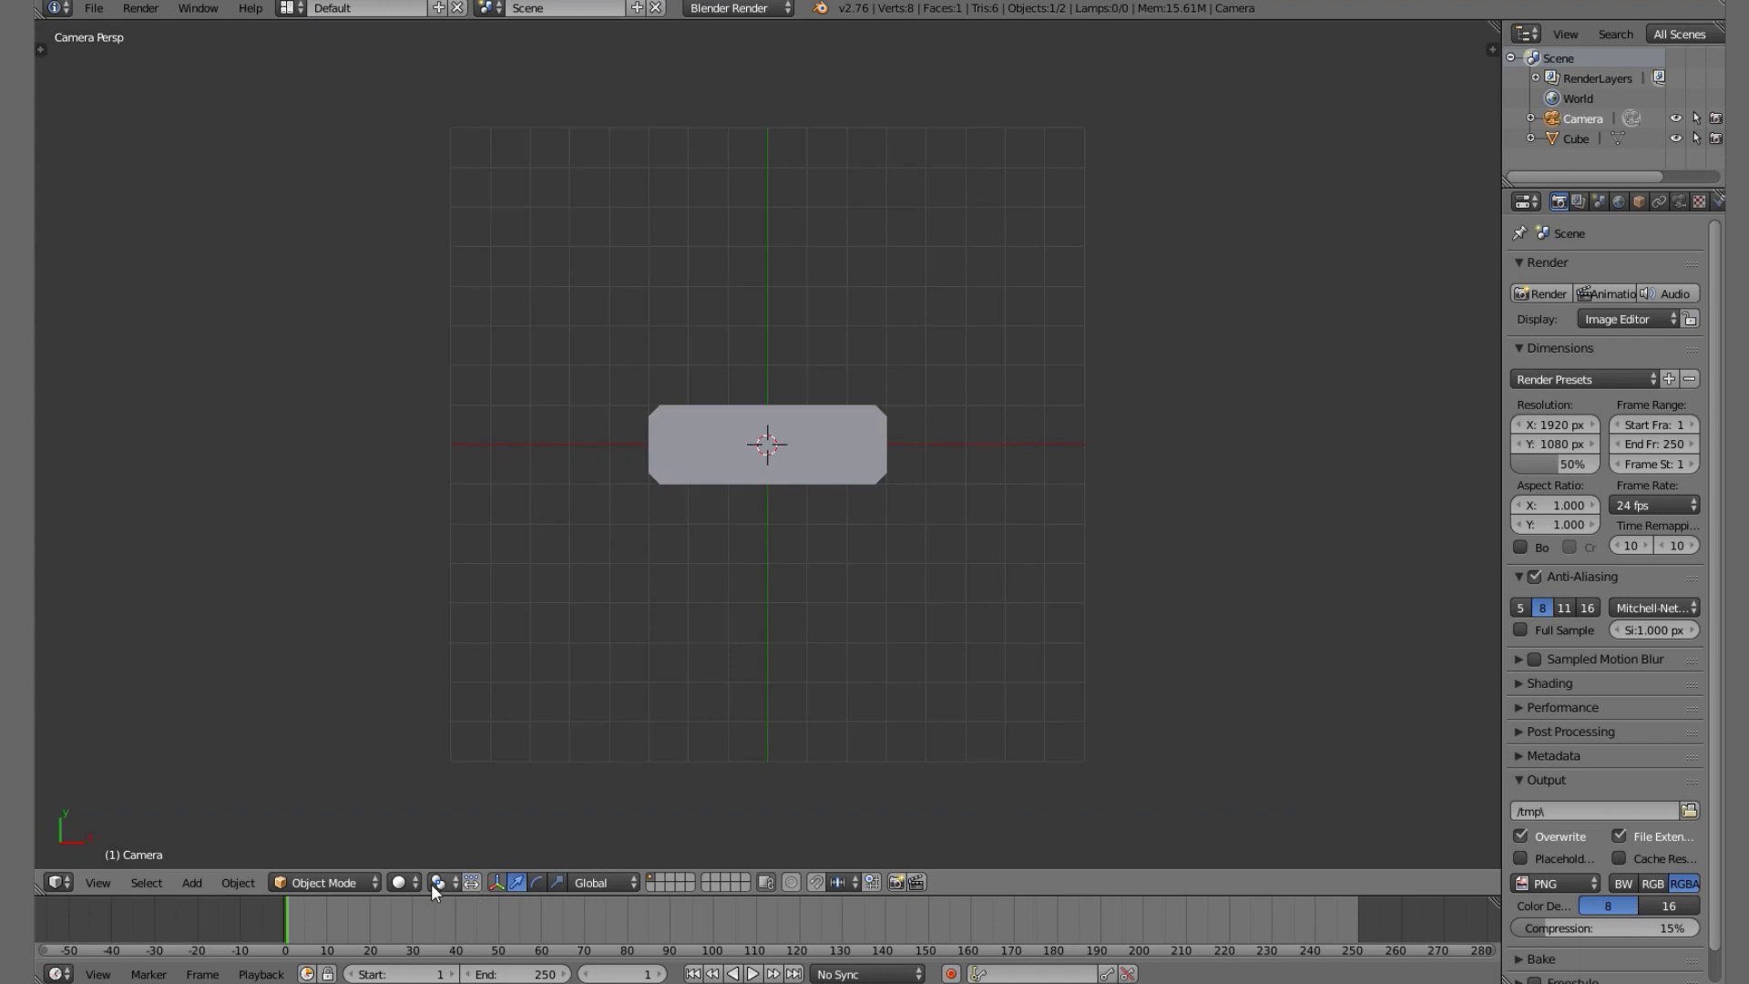
Switch the camera view's viewport shading to Texture.
{"action": "left_click", "coordinate": [398, 881]}
{"action": "left_click", "coordinate": [438, 789]}
{"action": "scroll", "coordinate": [780, 533], "scroll_direction": "down", "scroll_amount": 2}
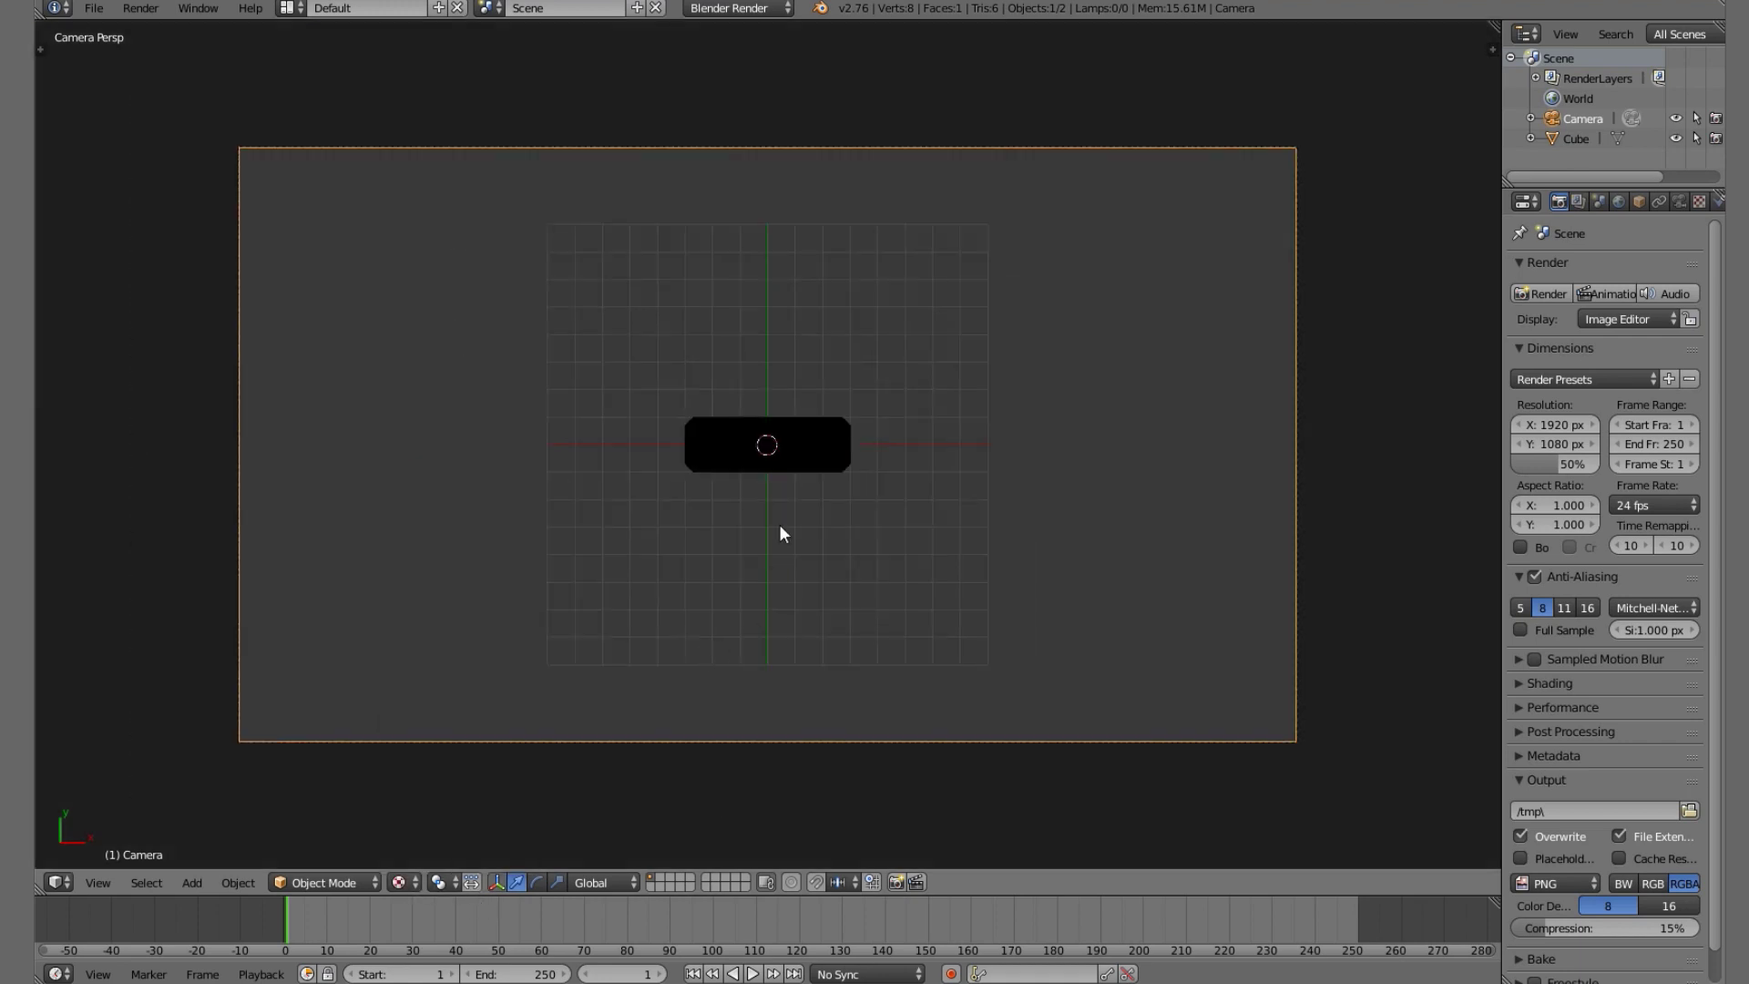
{"action": "scroll", "coordinate": [780, 533], "scroll_direction": "up", "scroll_amount": 2}
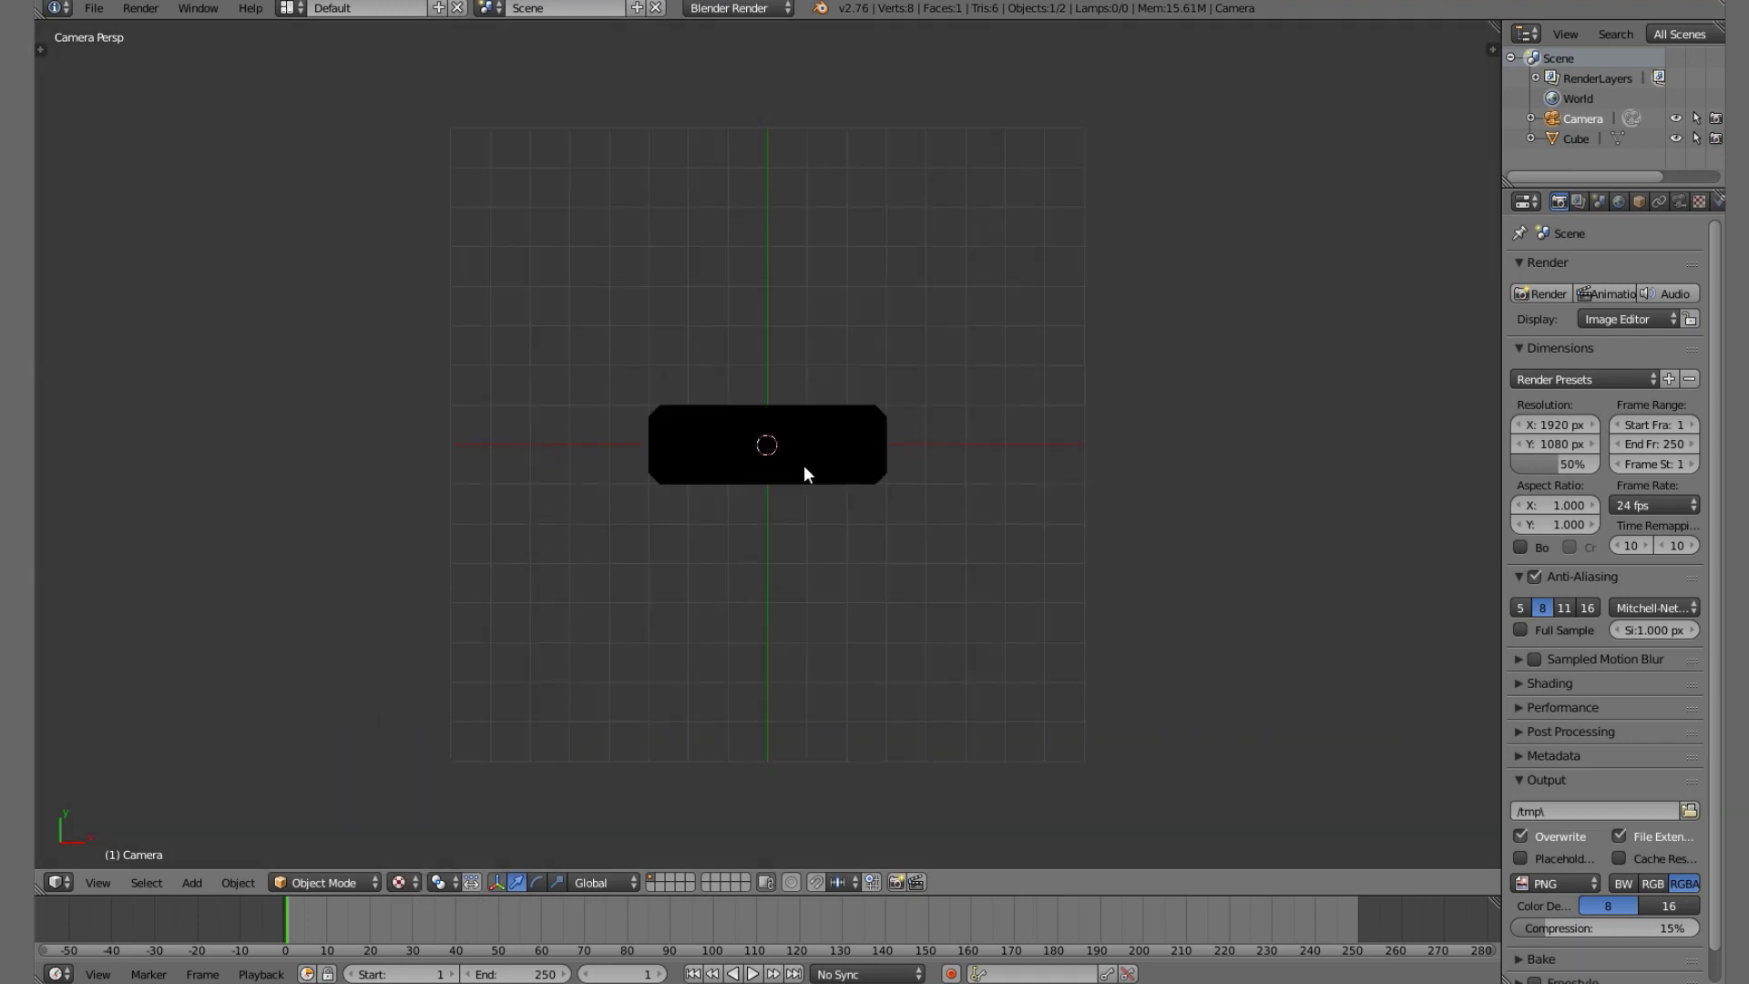
Select the button plate and rename its material to Button.
{"action": "right_click", "coordinate": [805, 469]}
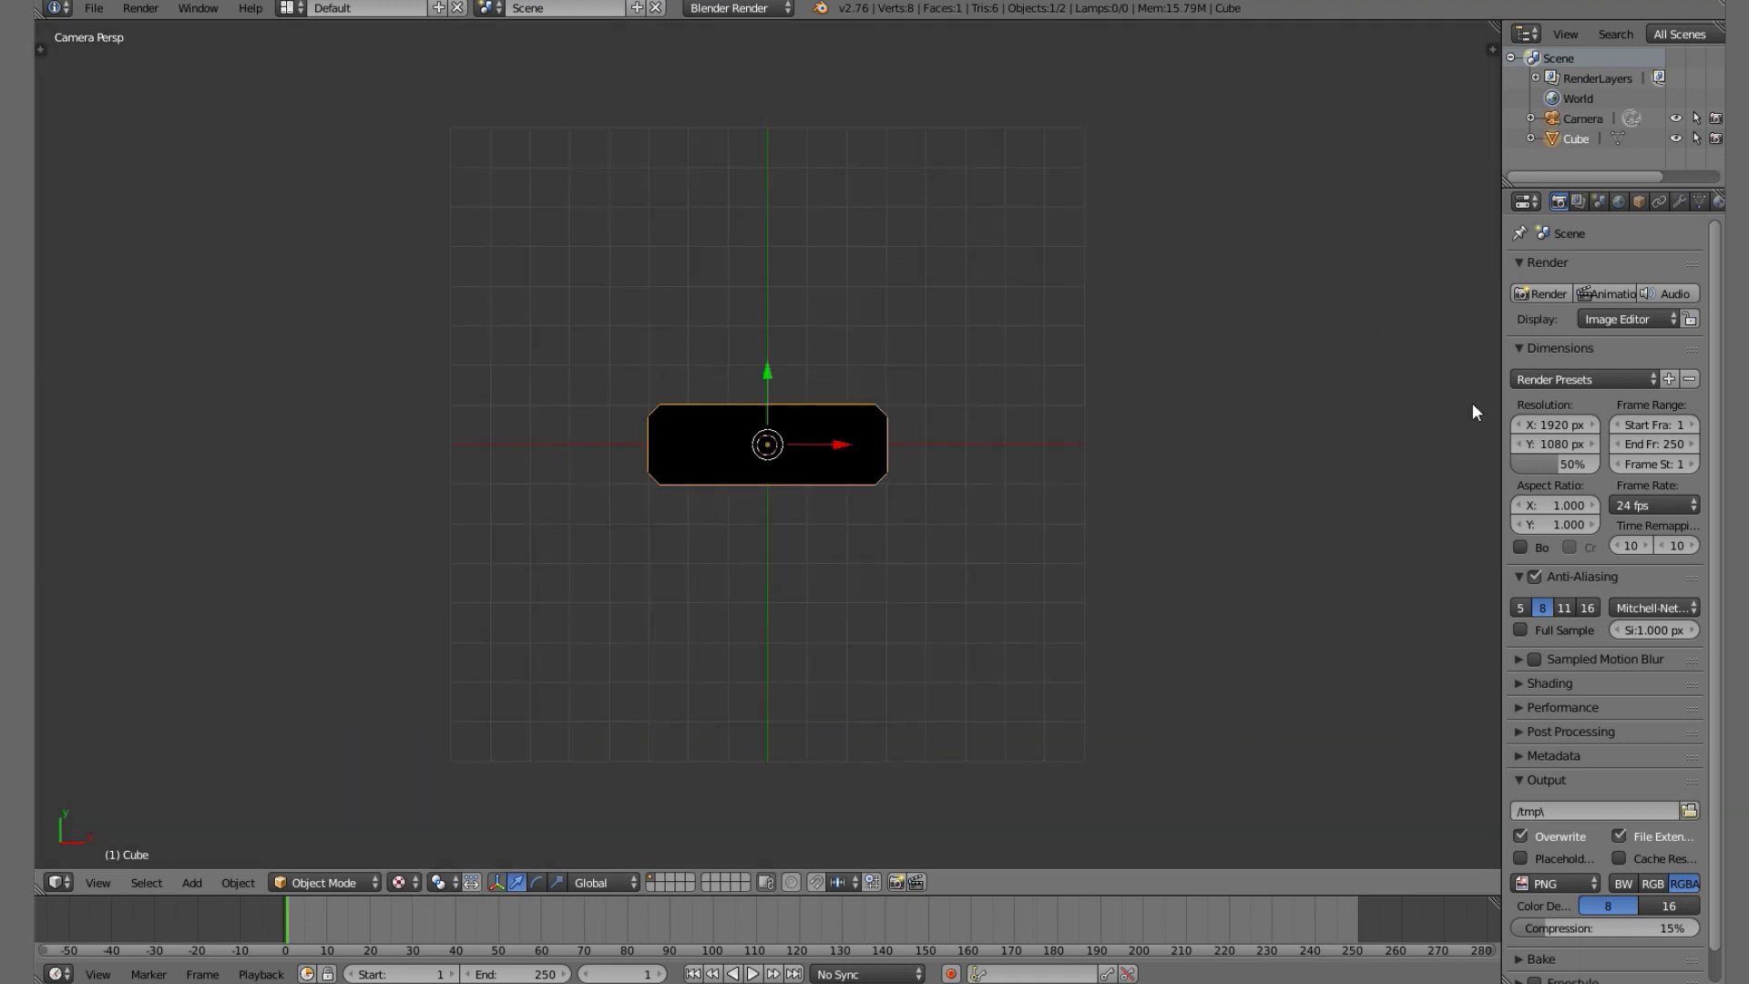
{"action": "scroll", "coordinate": [1647, 193], "scroll_direction": "right", "scroll_amount": 3}
{"action": "left_click", "coordinate": [1650, 201]}
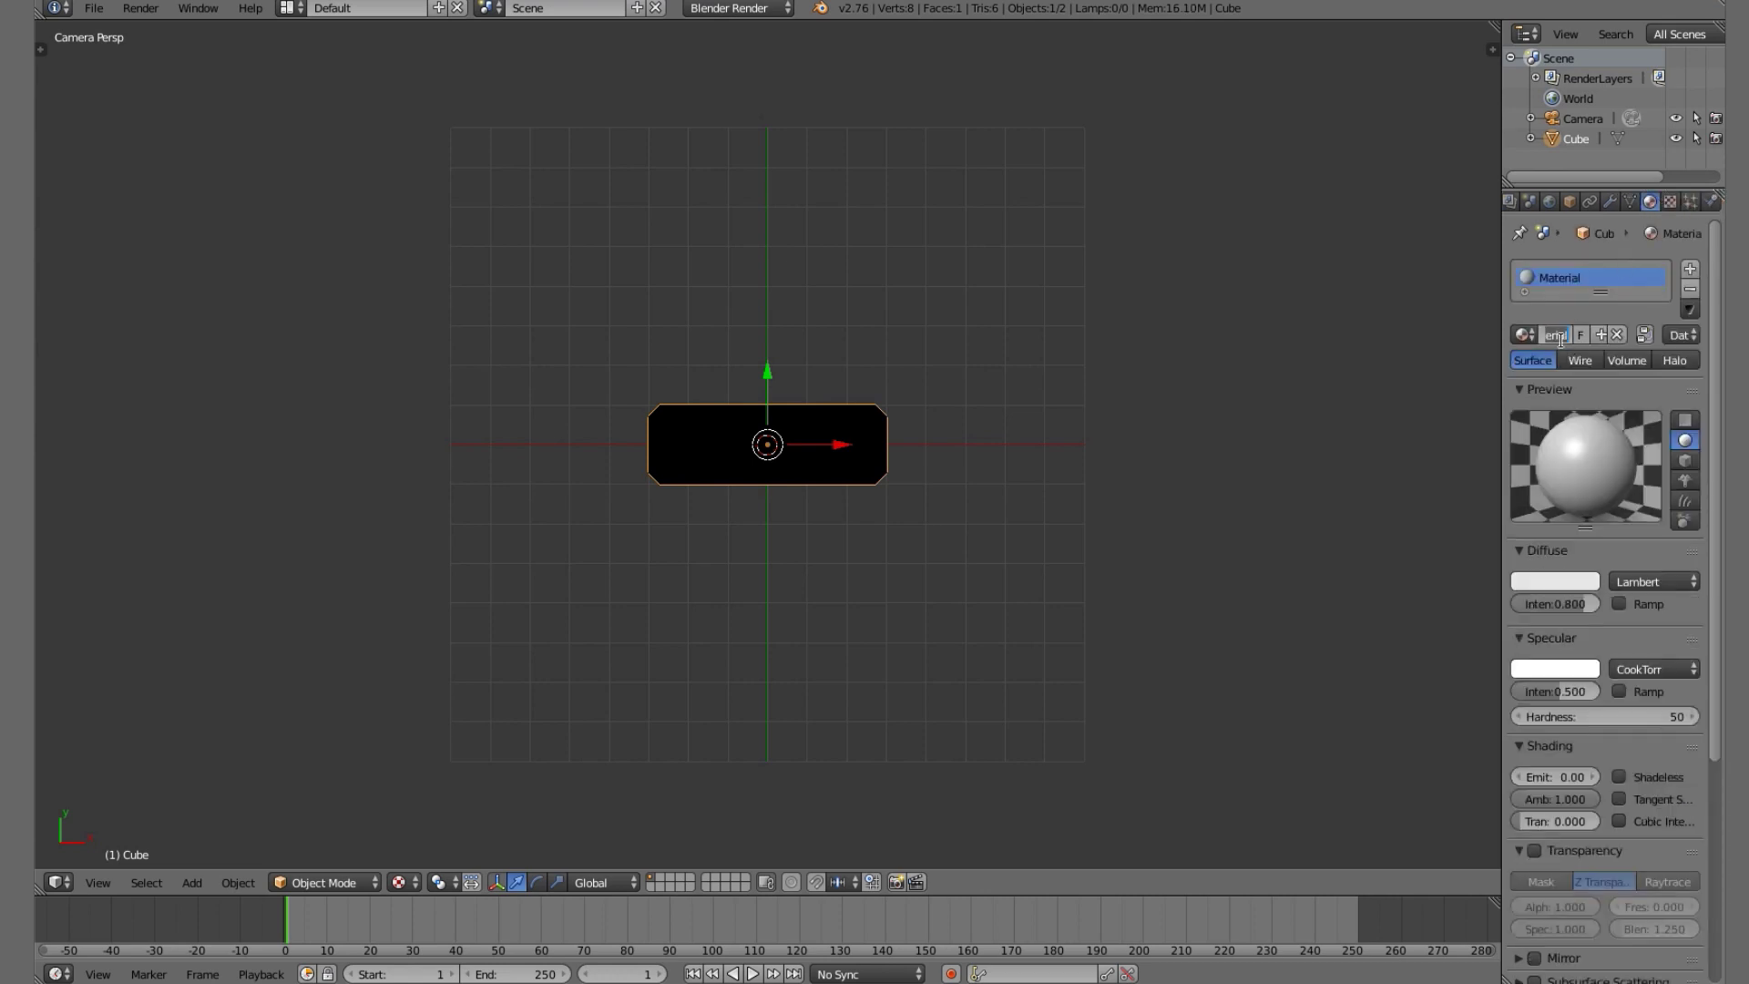
{"action": "type", "text": "Button"}
{"action": "key", "text": "Return"}
{"action": "type", "text": "B"}
{"action": "type", "text": "utt"}
{"action": "type", "text": "on"}
{"action": "key", "text": "Return"}
{"action": "scroll", "coordinate": [915, 502], "scroll_direction": "up", "scroll_amount": 1}
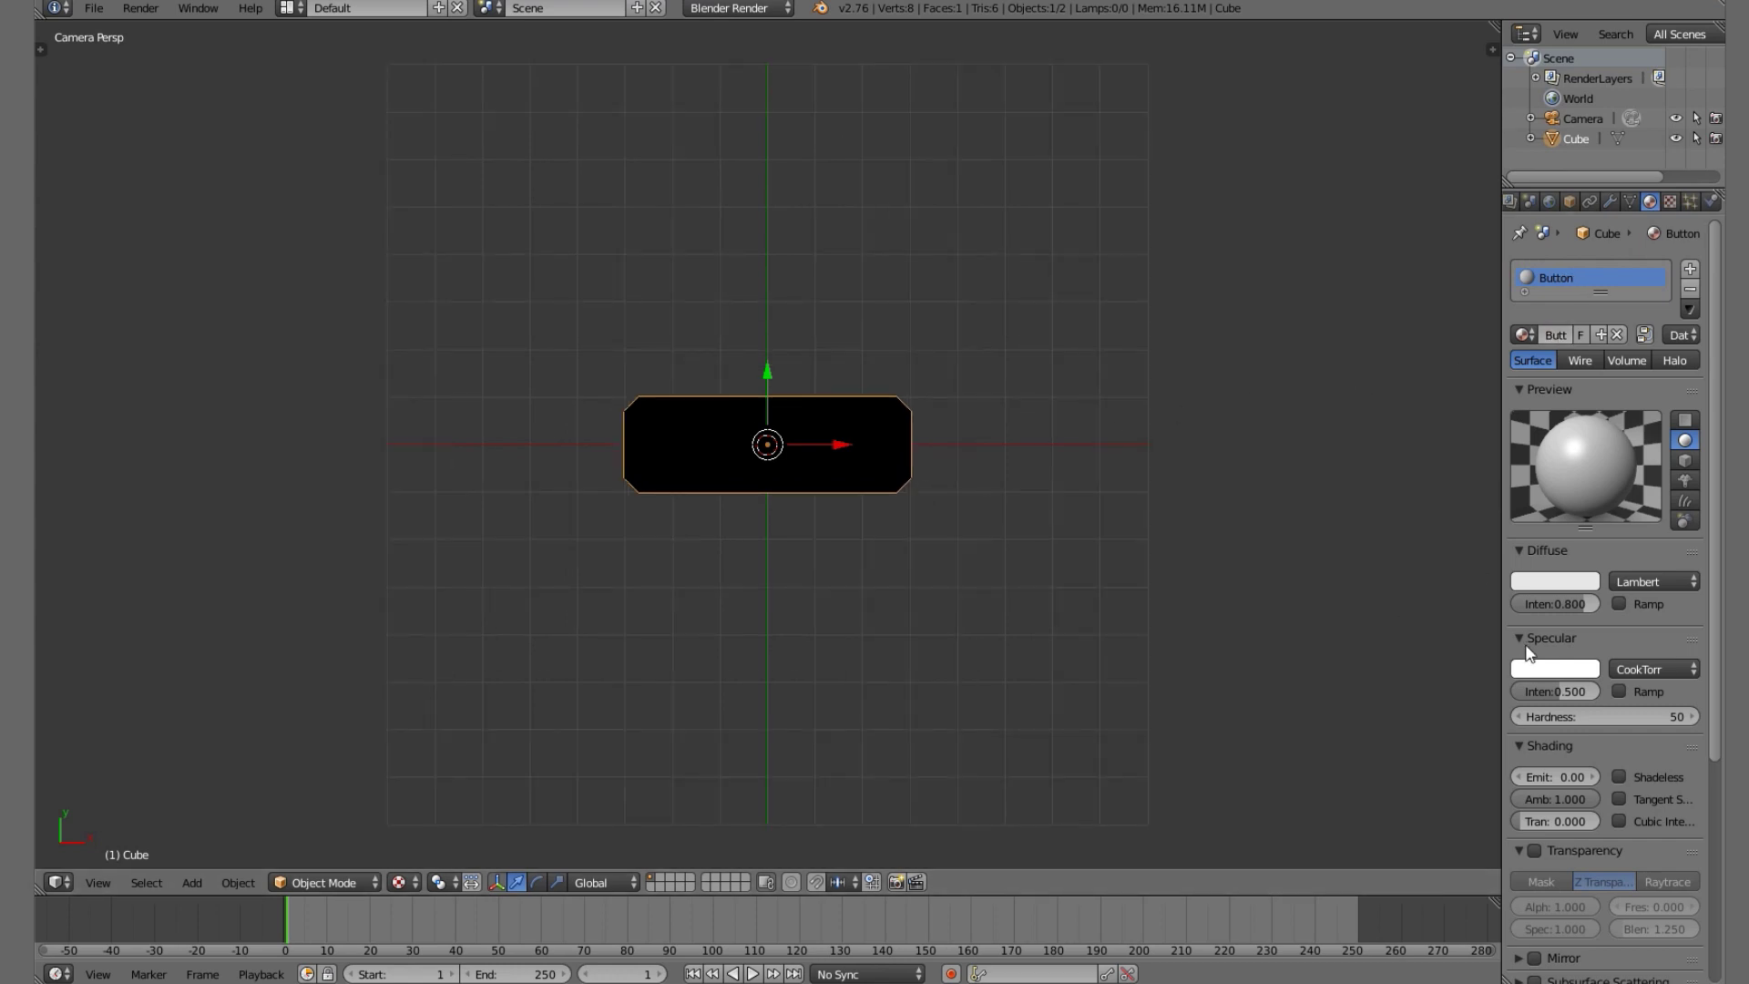
Make the Button material shadeless, enable its Z Transparency and Object Color options, and display the plate's object properties.
{"action": "left_click", "coordinate": [1619, 777]}
{"action": "scroll", "coordinate": [1614, 787], "scroll_direction": "down", "scroll_amount": 3}
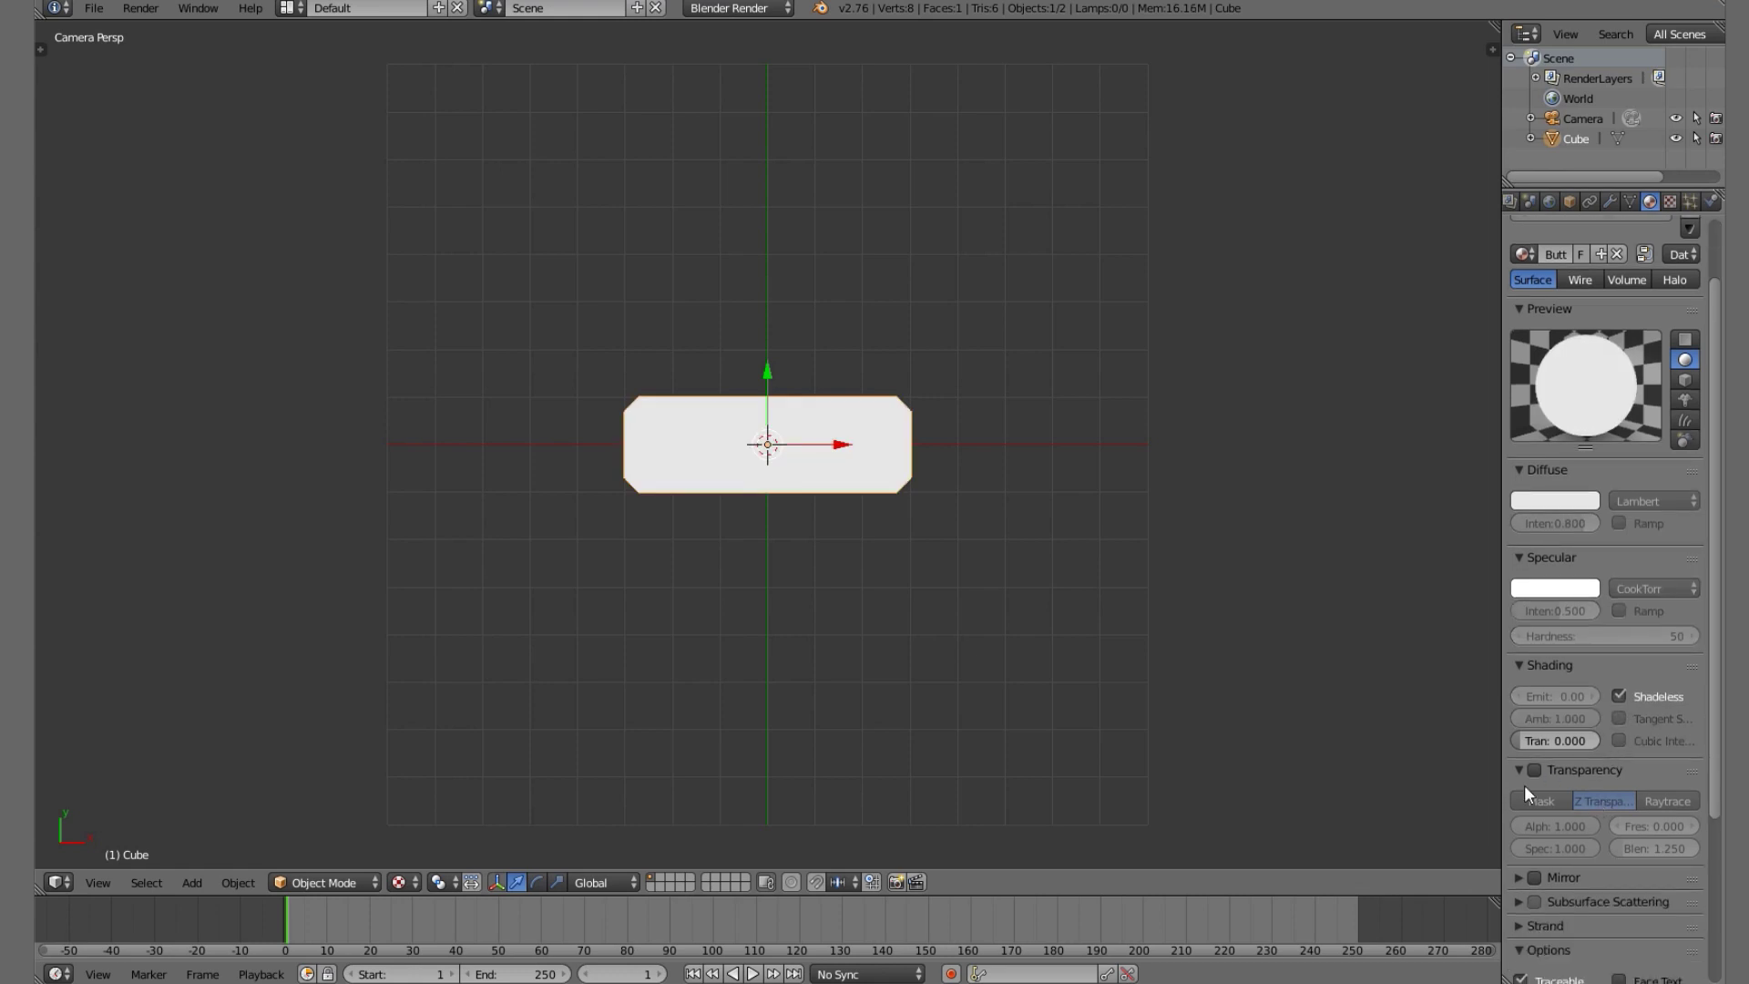
{"action": "left_click", "coordinate": [1534, 771]}
{"action": "scroll", "coordinate": [1537, 773], "scroll_direction": "down", "scroll_amount": 6}
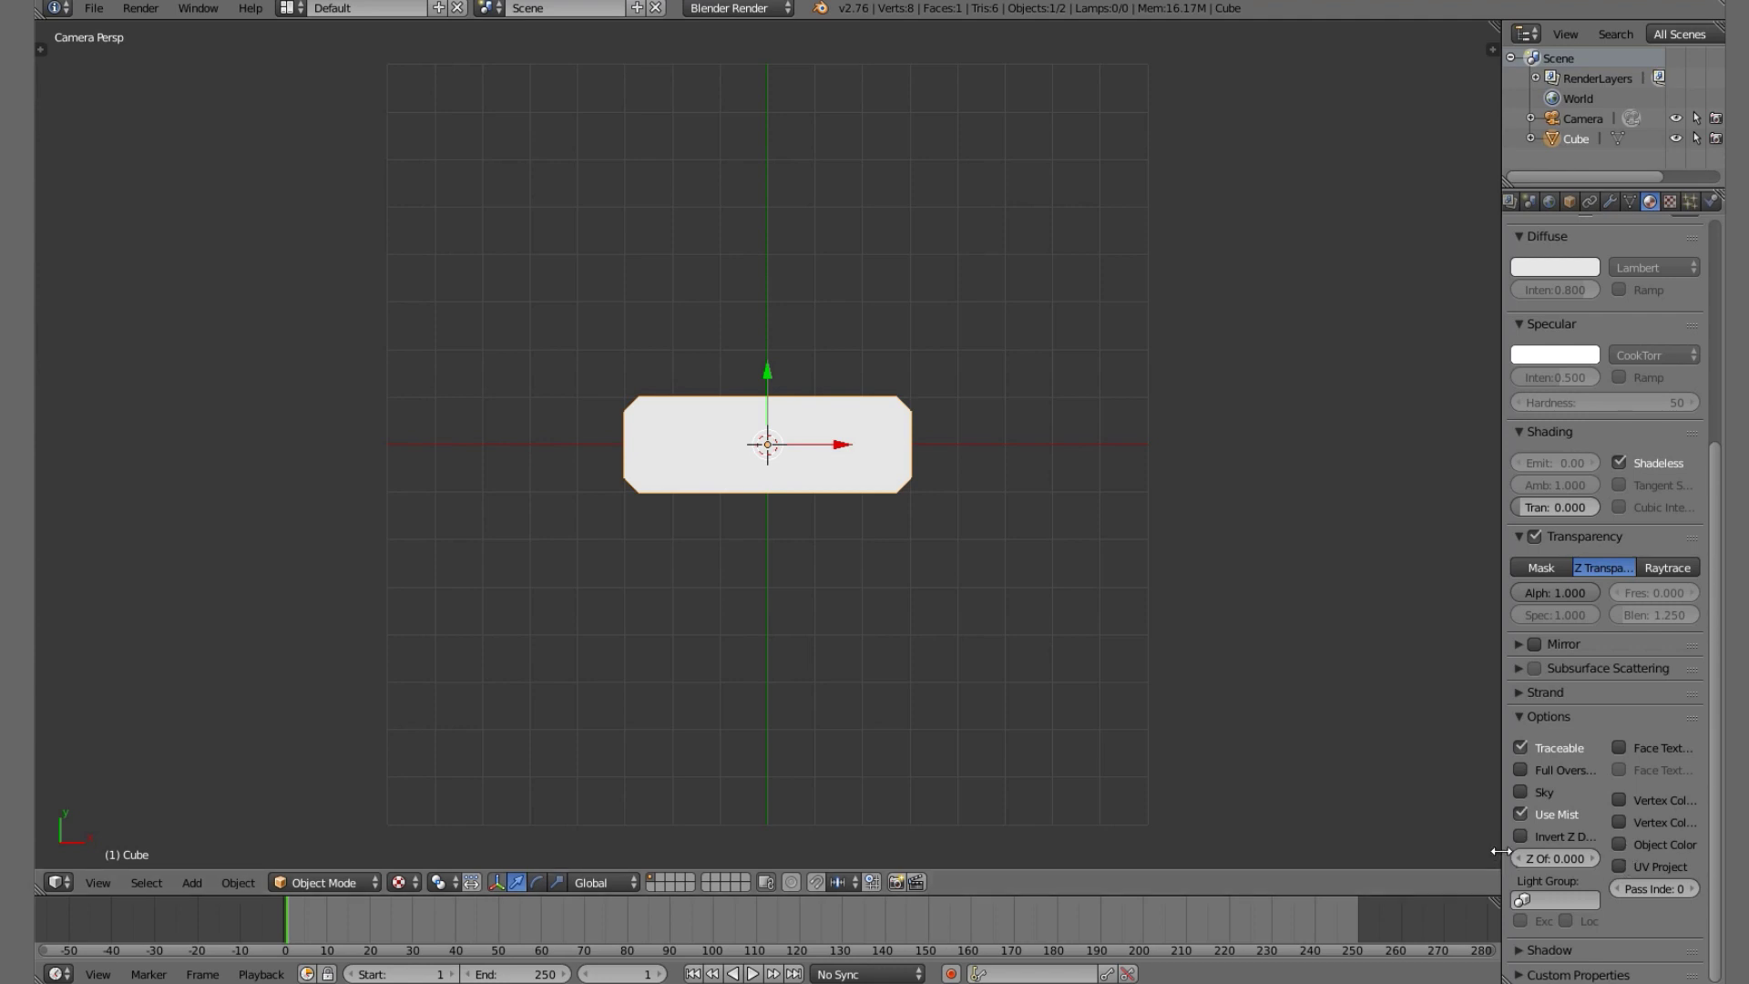
{"action": "left_click_drag", "start_coordinate": [1501, 857], "coordinate": [1406, 861]}
{"action": "left_click", "coordinate": [1580, 845]}
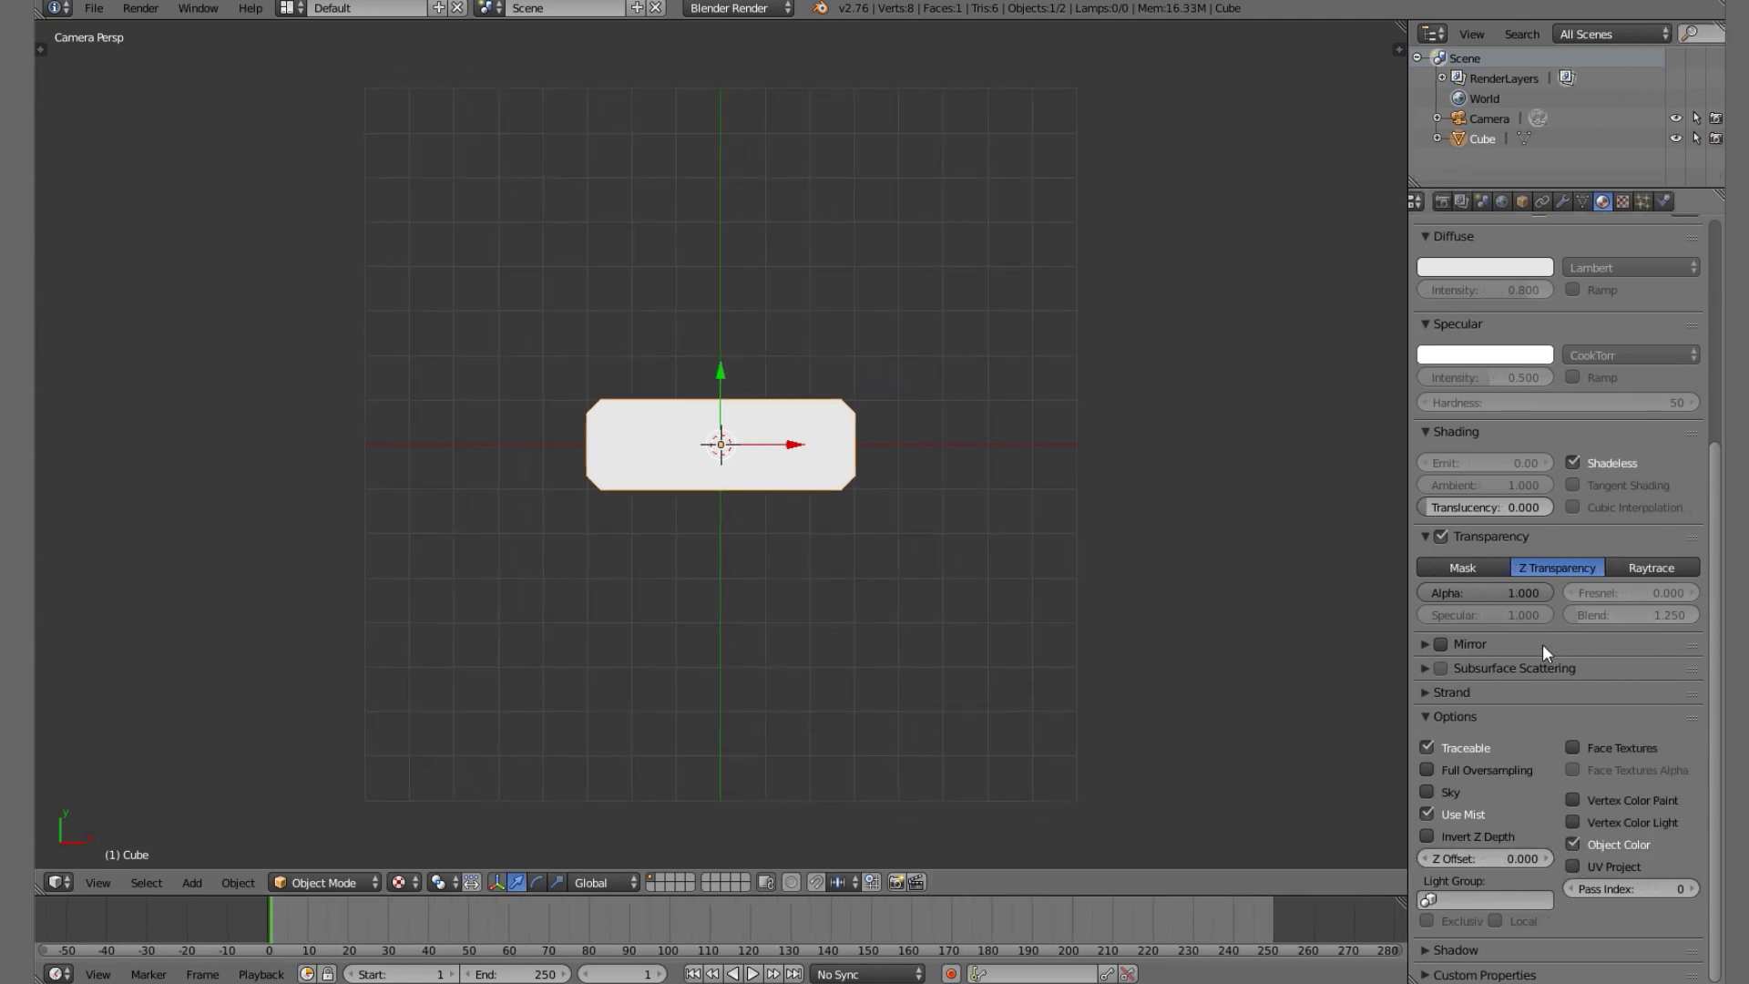
{"action": "scroll", "coordinate": [1543, 643], "scroll_direction": "up", "scroll_amount": 6}
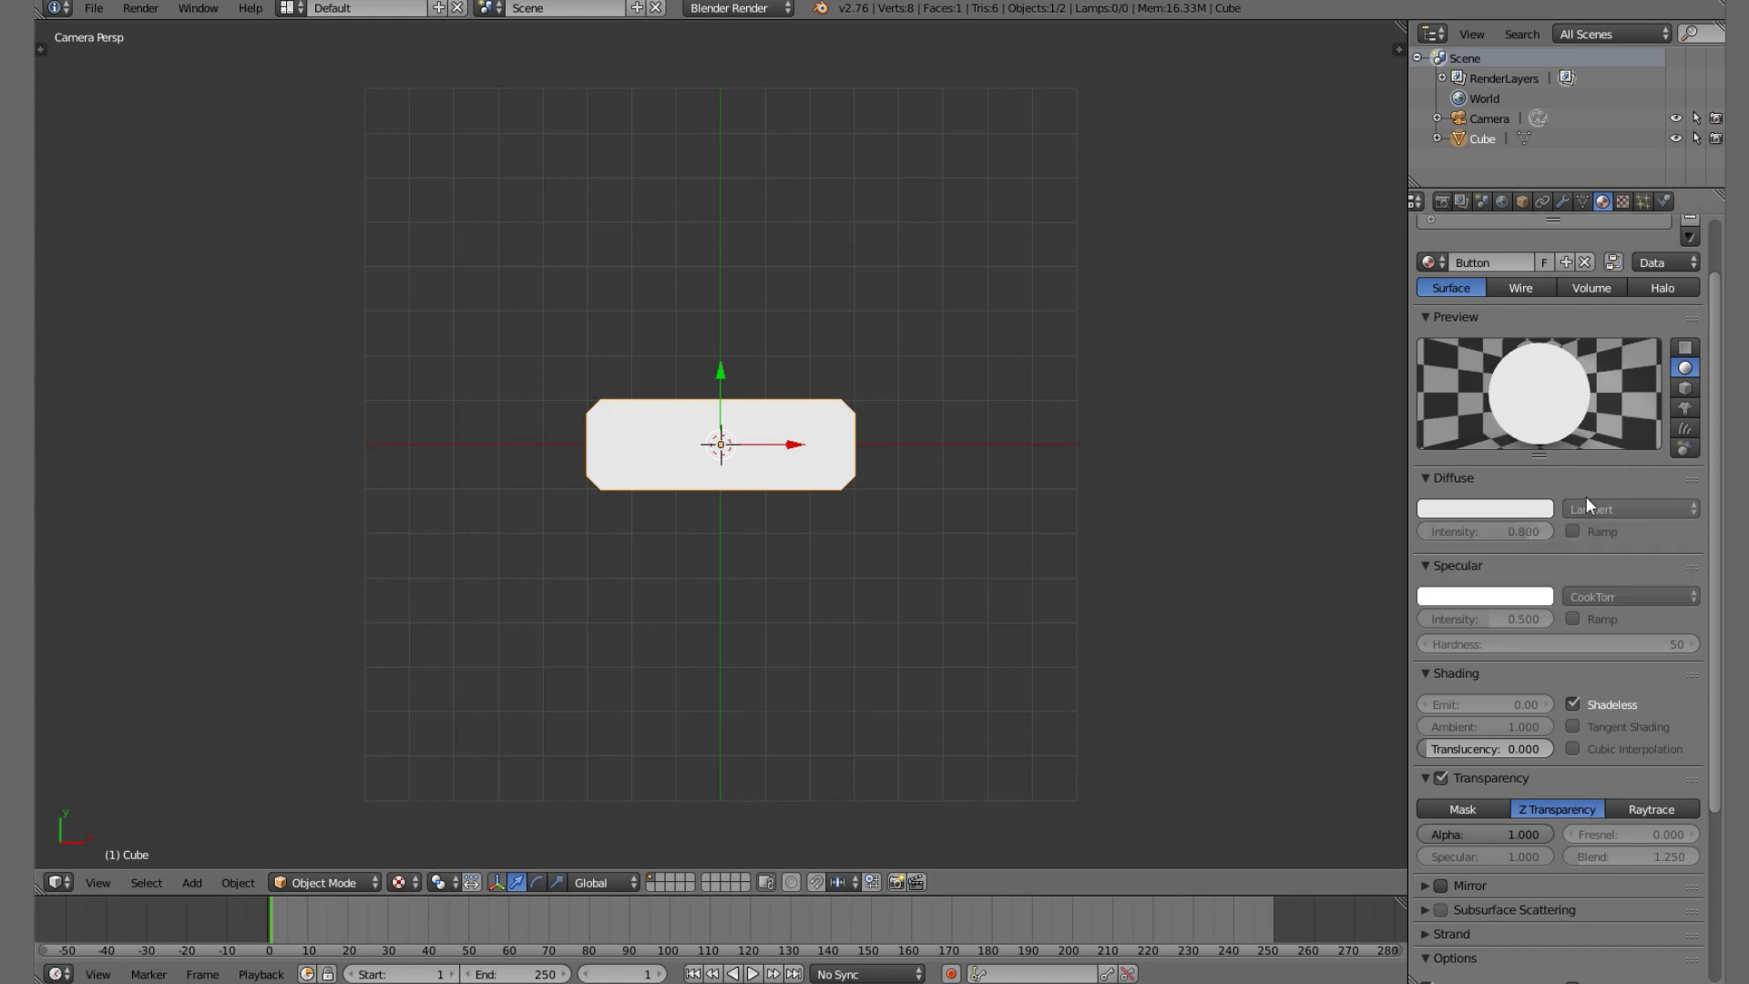
{"action": "left_click", "coordinate": [1522, 201]}
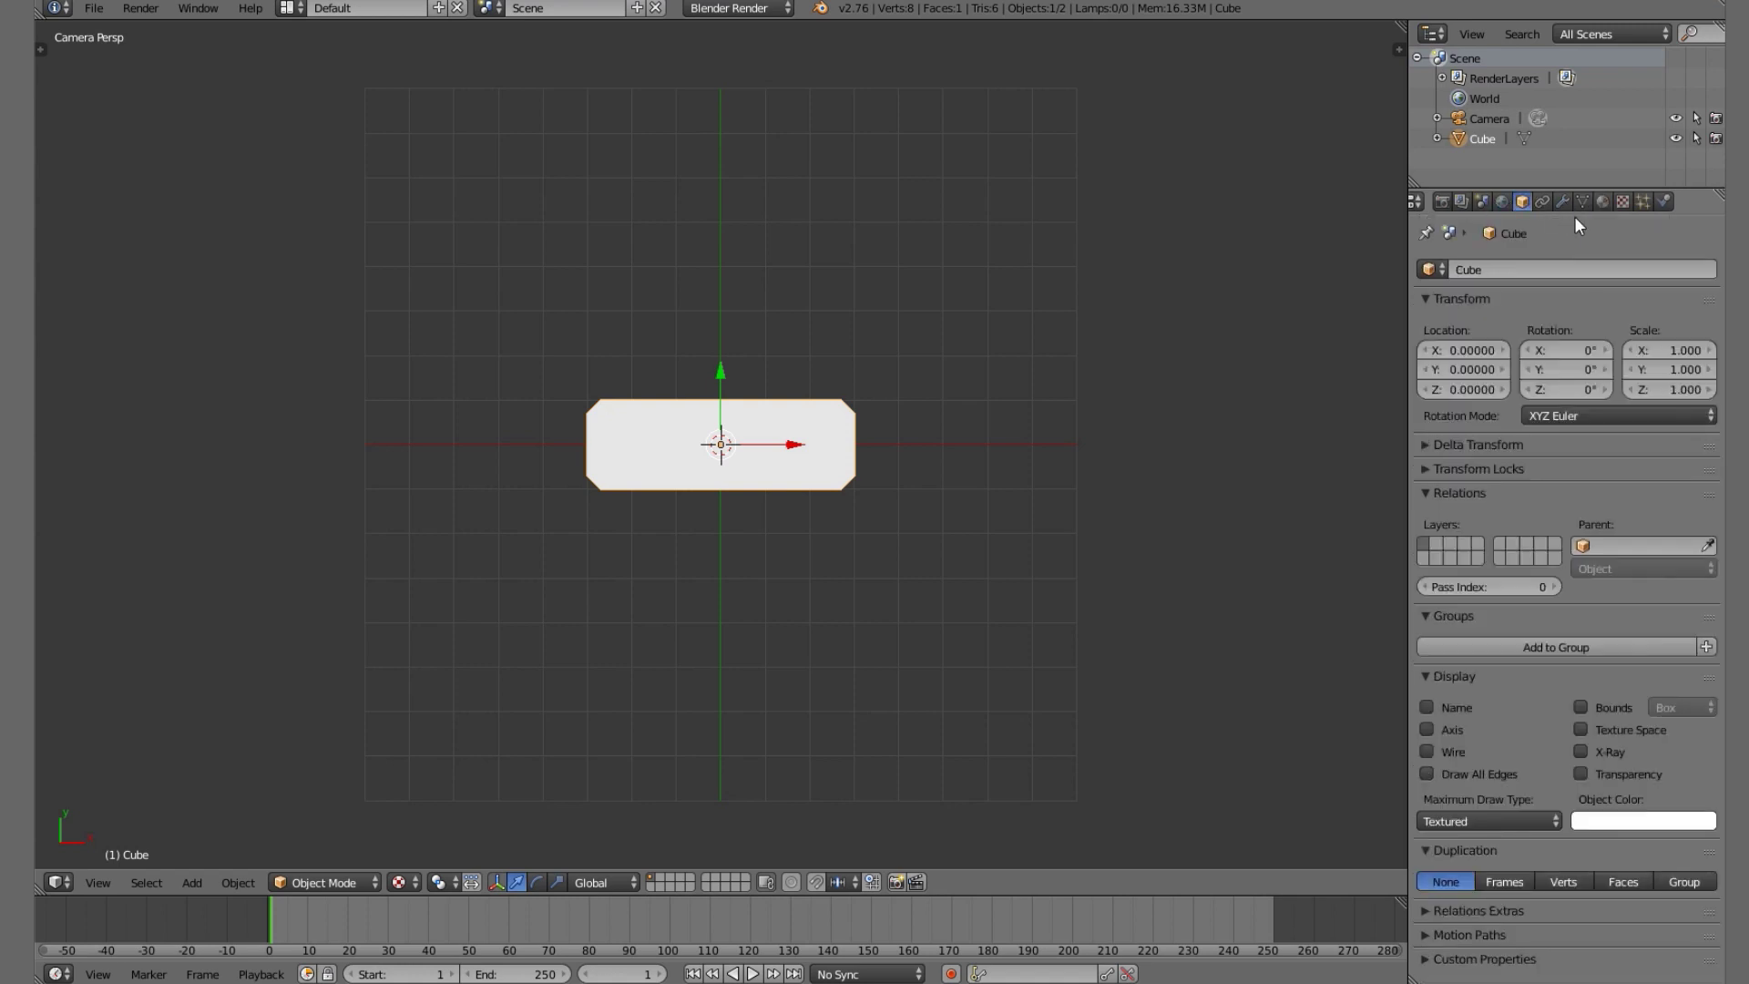
{"action": "left_click", "coordinate": [1626, 820]}
{"action": "left_click", "coordinate": [1646, 576]}
{"action": "mouse_move", "coordinate": [1646, 577]}
{"action": "left_mouse_down"}
{"action": "mouse_move", "coordinate": [1589, 570]}
{"action": "mouse_move", "coordinate": [1655, 636]}
{"action": "mouse_move", "coordinate": [1600, 568]}
{"action": "mouse_move", "coordinate": [1601, 679]}
{"action": "mouse_move", "coordinate": [1663, 647]}
{"action": "mouse_move", "coordinate": [1610, 605]}
{"action": "left_mouse_up"}
{"action": "left_click", "coordinate": [1610, 824]}
{"action": "scroll", "coordinate": [882, 554], "scroll_direction": "up", "scroll_amount": 2}
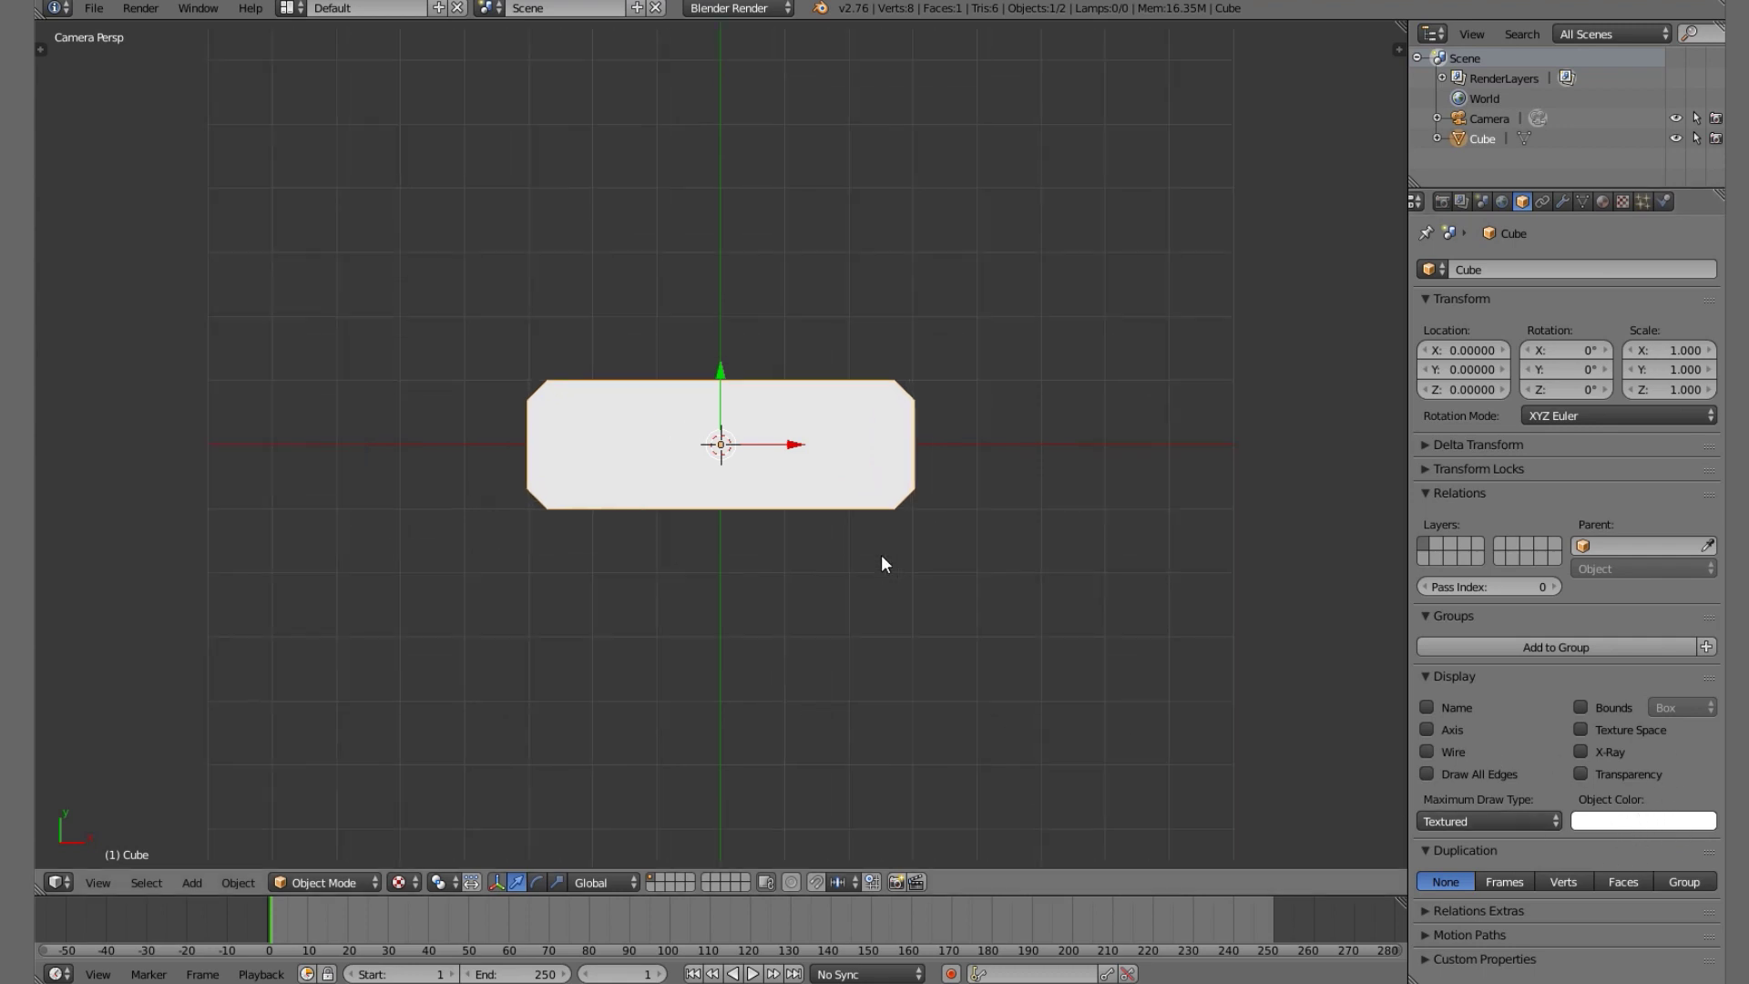
{"action": "scroll", "coordinate": [882, 554], "scroll_direction": "down", "scroll_amount": 3}
{"action": "scroll", "coordinate": [672, 442], "scroll_direction": "up", "scroll_amount": 2}
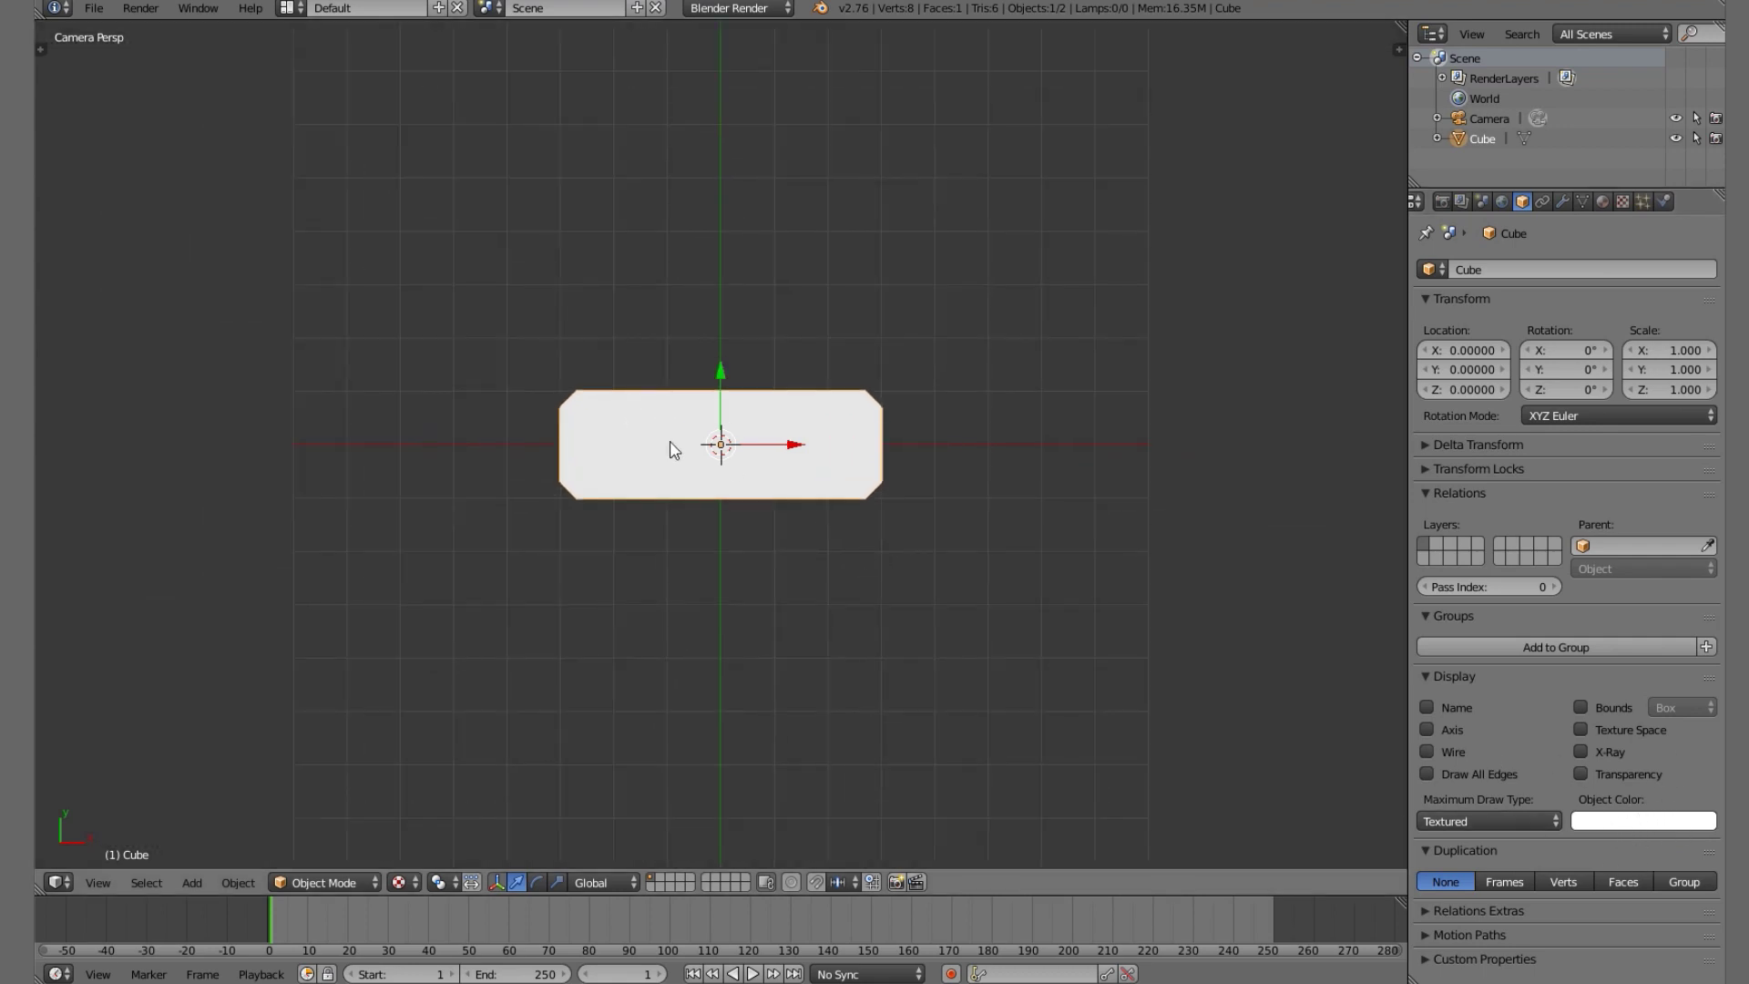
Set the plate's object color to blue with R 0.156, G 0.352, B 1.000 and lower its alpha to make it semi-transparent.
{"action": "left_click", "coordinate": [1654, 822]}
{"action": "left_click", "coordinate": [1609, 822]}
{"action": "mouse_move", "coordinate": [1629, 585]}
{"action": "left_mouse_down"}
{"action": "mouse_move", "coordinate": [1634, 567]}
{"action": "mouse_move", "coordinate": [1594, 557]}
{"action": "mouse_move", "coordinate": [1617, 552]}
{"action": "mouse_move", "coordinate": [1630, 584]}
{"action": "left_mouse_up"}
{"action": "left_click", "coordinate": [1637, 820]}
{"action": "left_click", "coordinate": [1680, 820]}
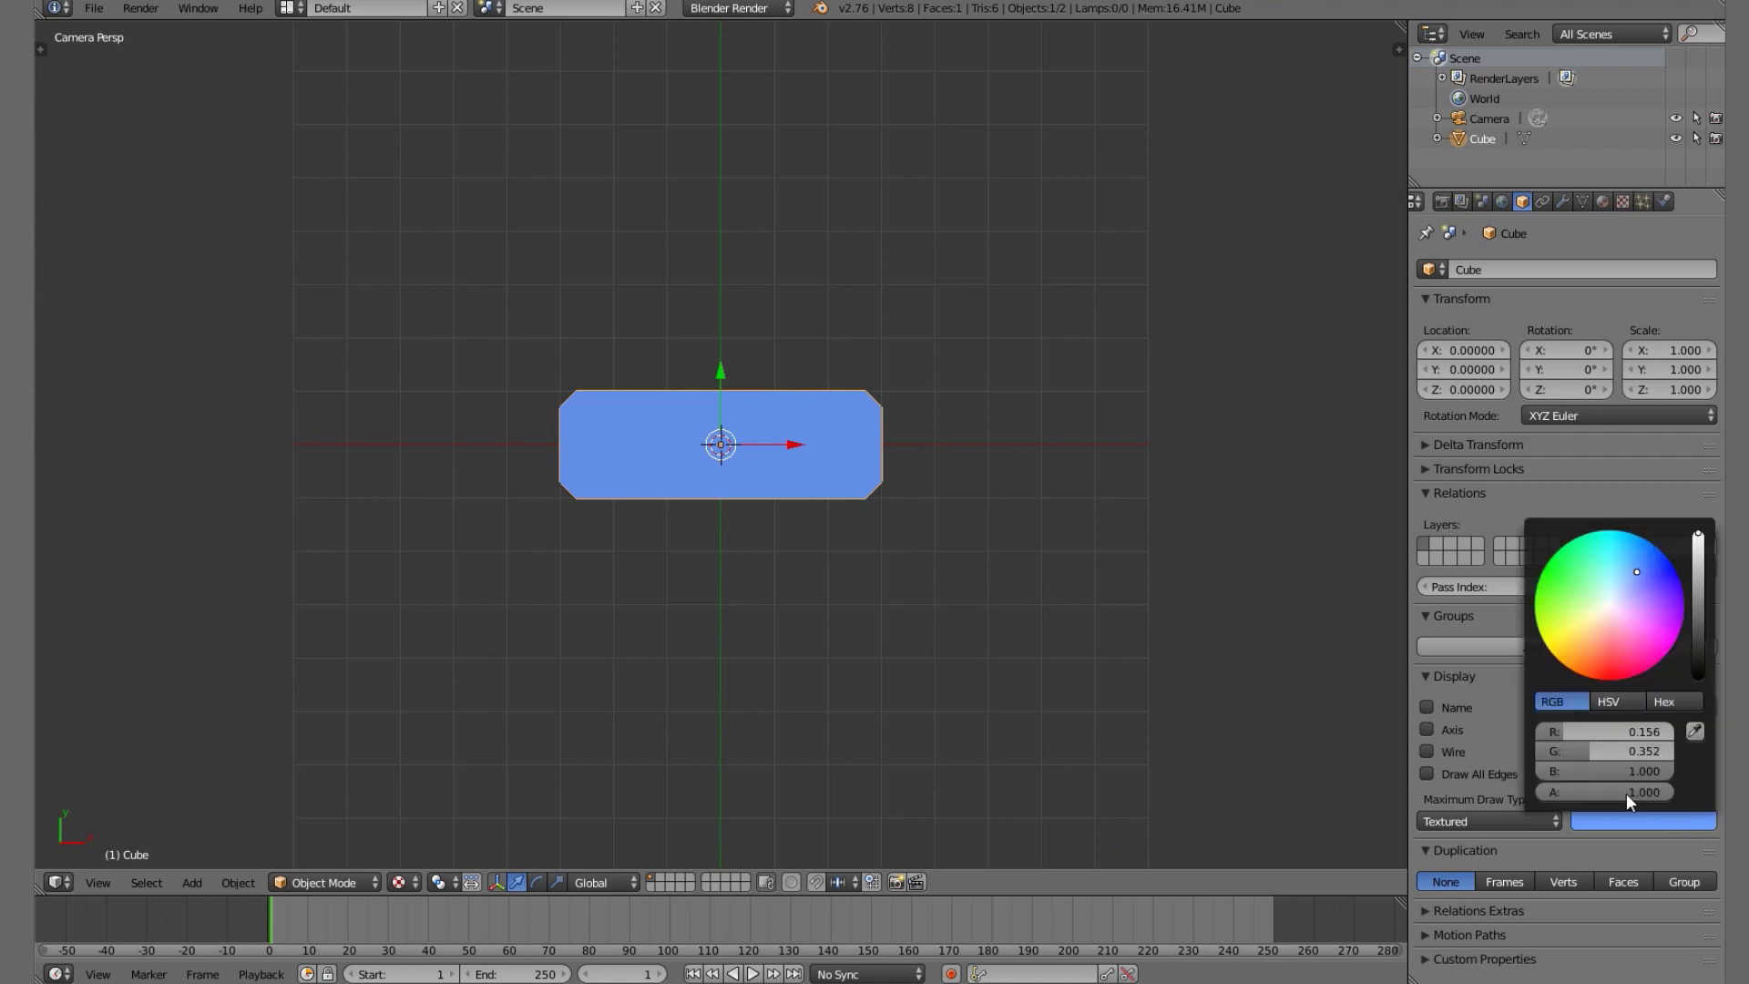
{"action": "left_click_drag", "start_coordinate": [1627, 789], "coordinate": [1549, 789]}
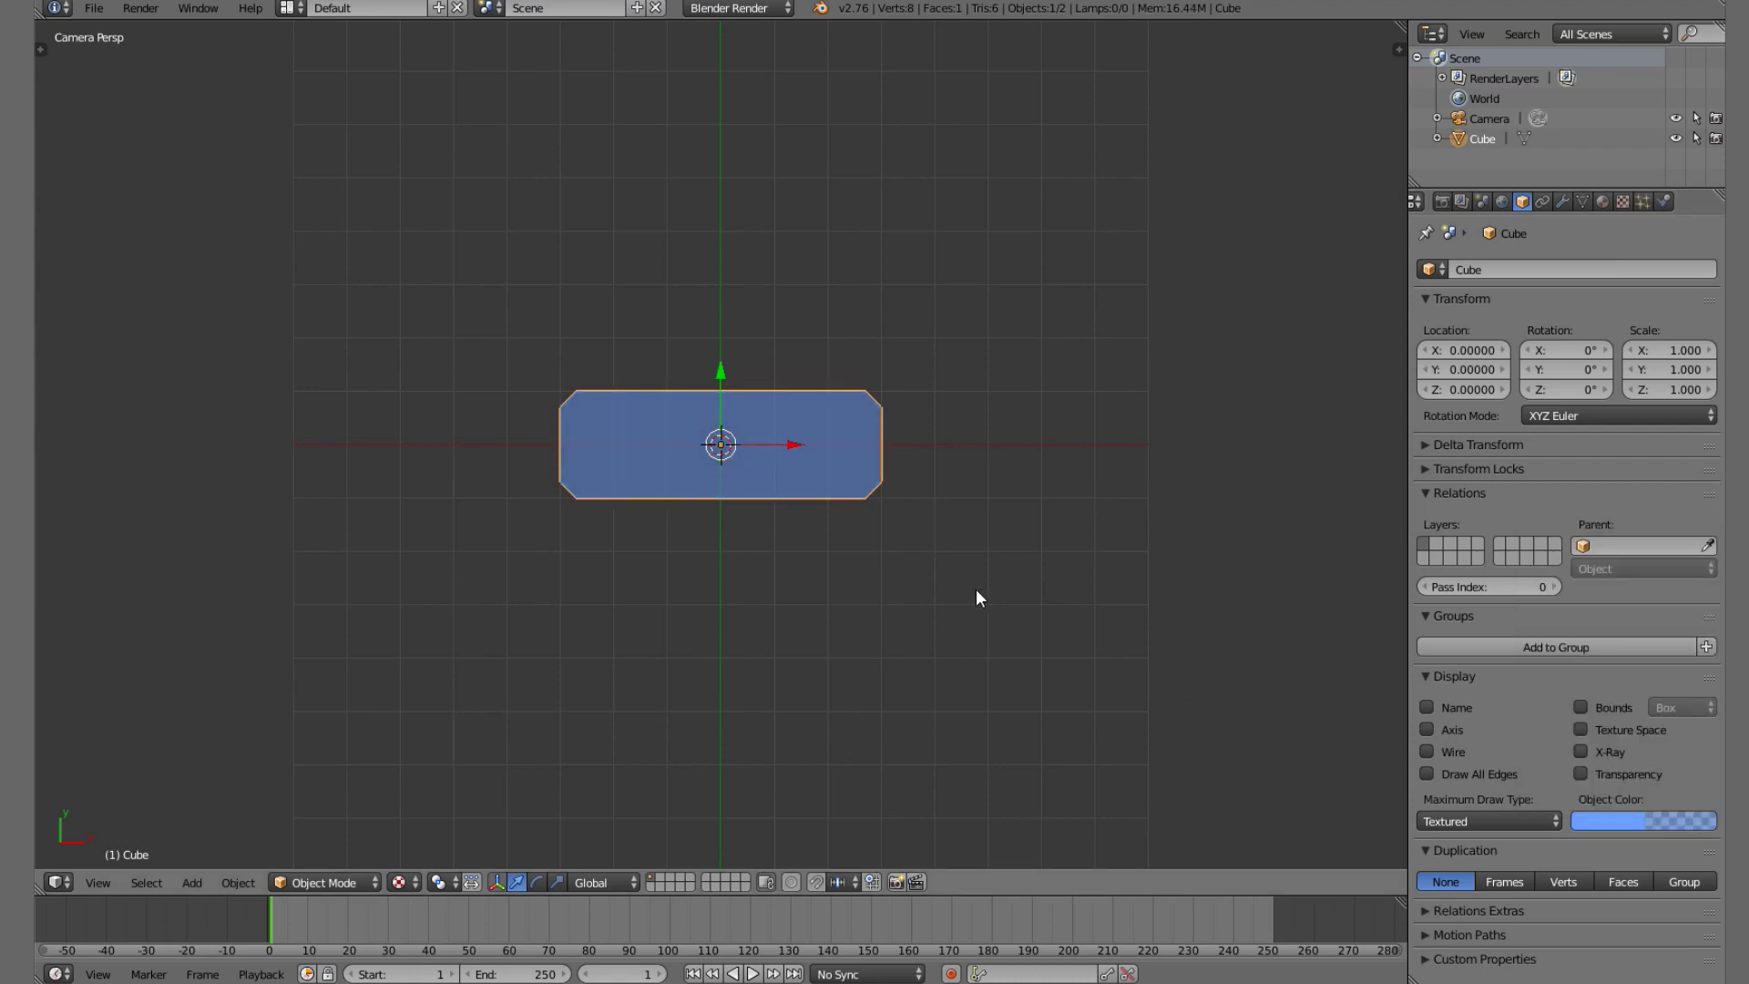
Switch the render engine to Blender Game.
{"action": "scroll", "coordinate": [781, 428], "scroll_direction": "down", "scroll_amount": 3}
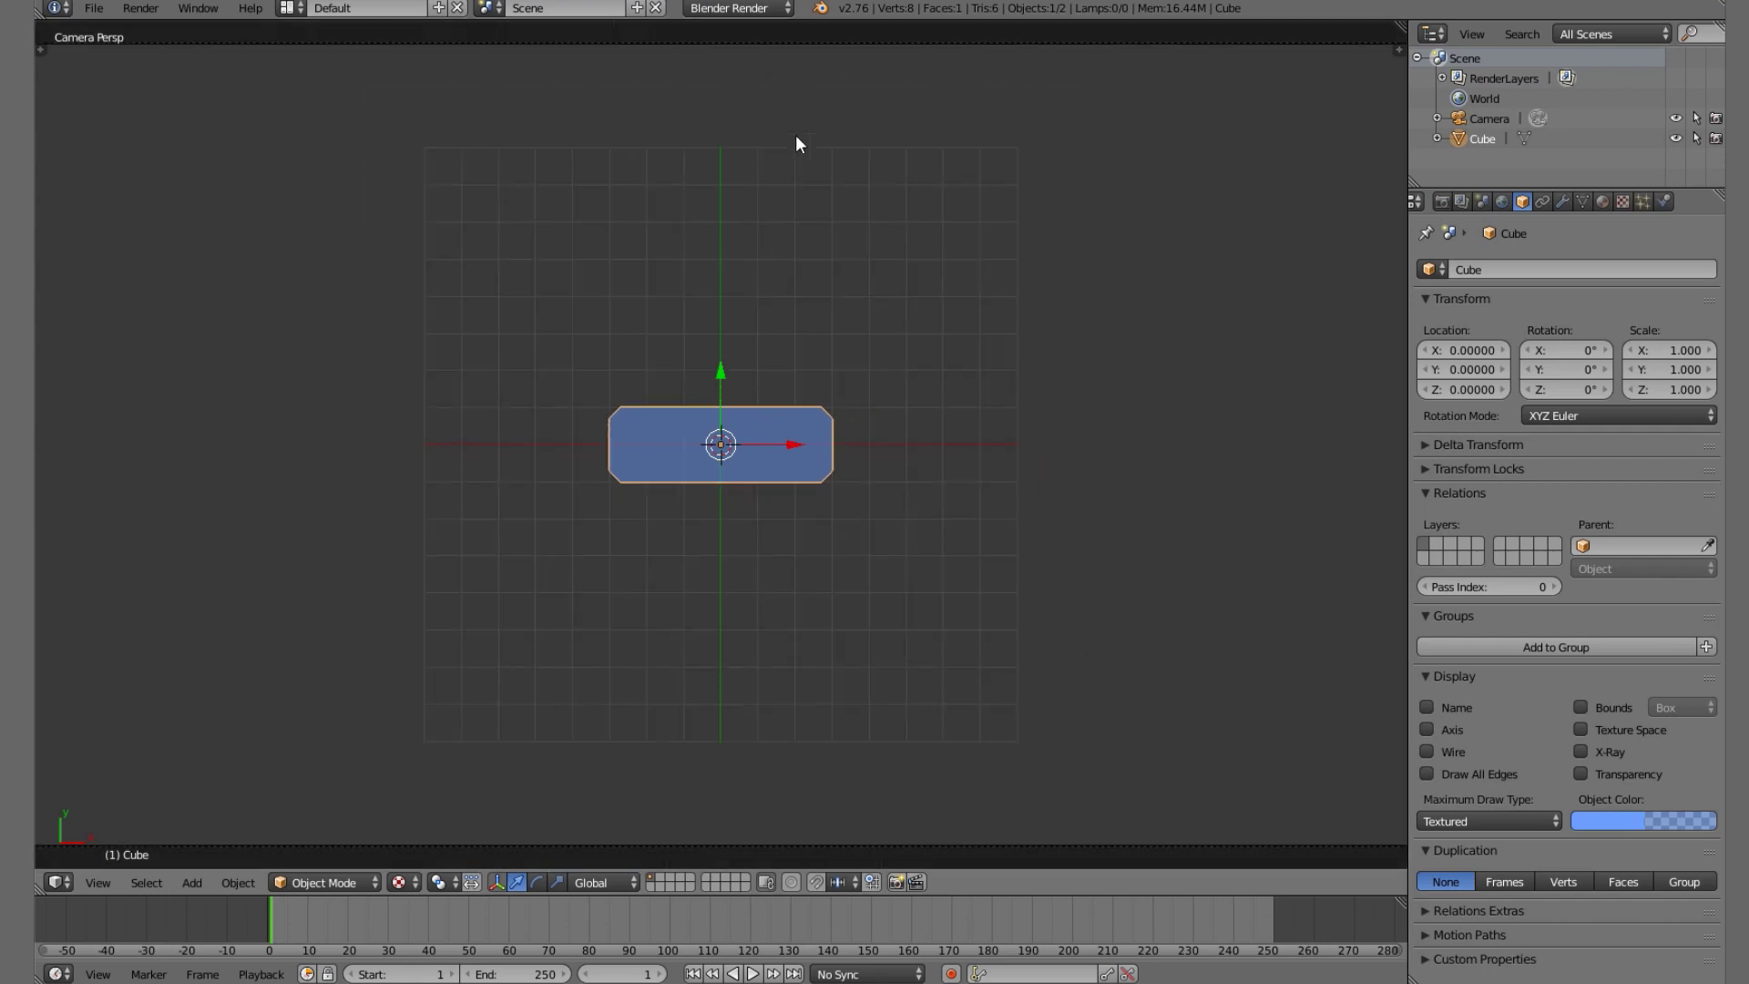
{"action": "left_click", "coordinate": [697, 8]}
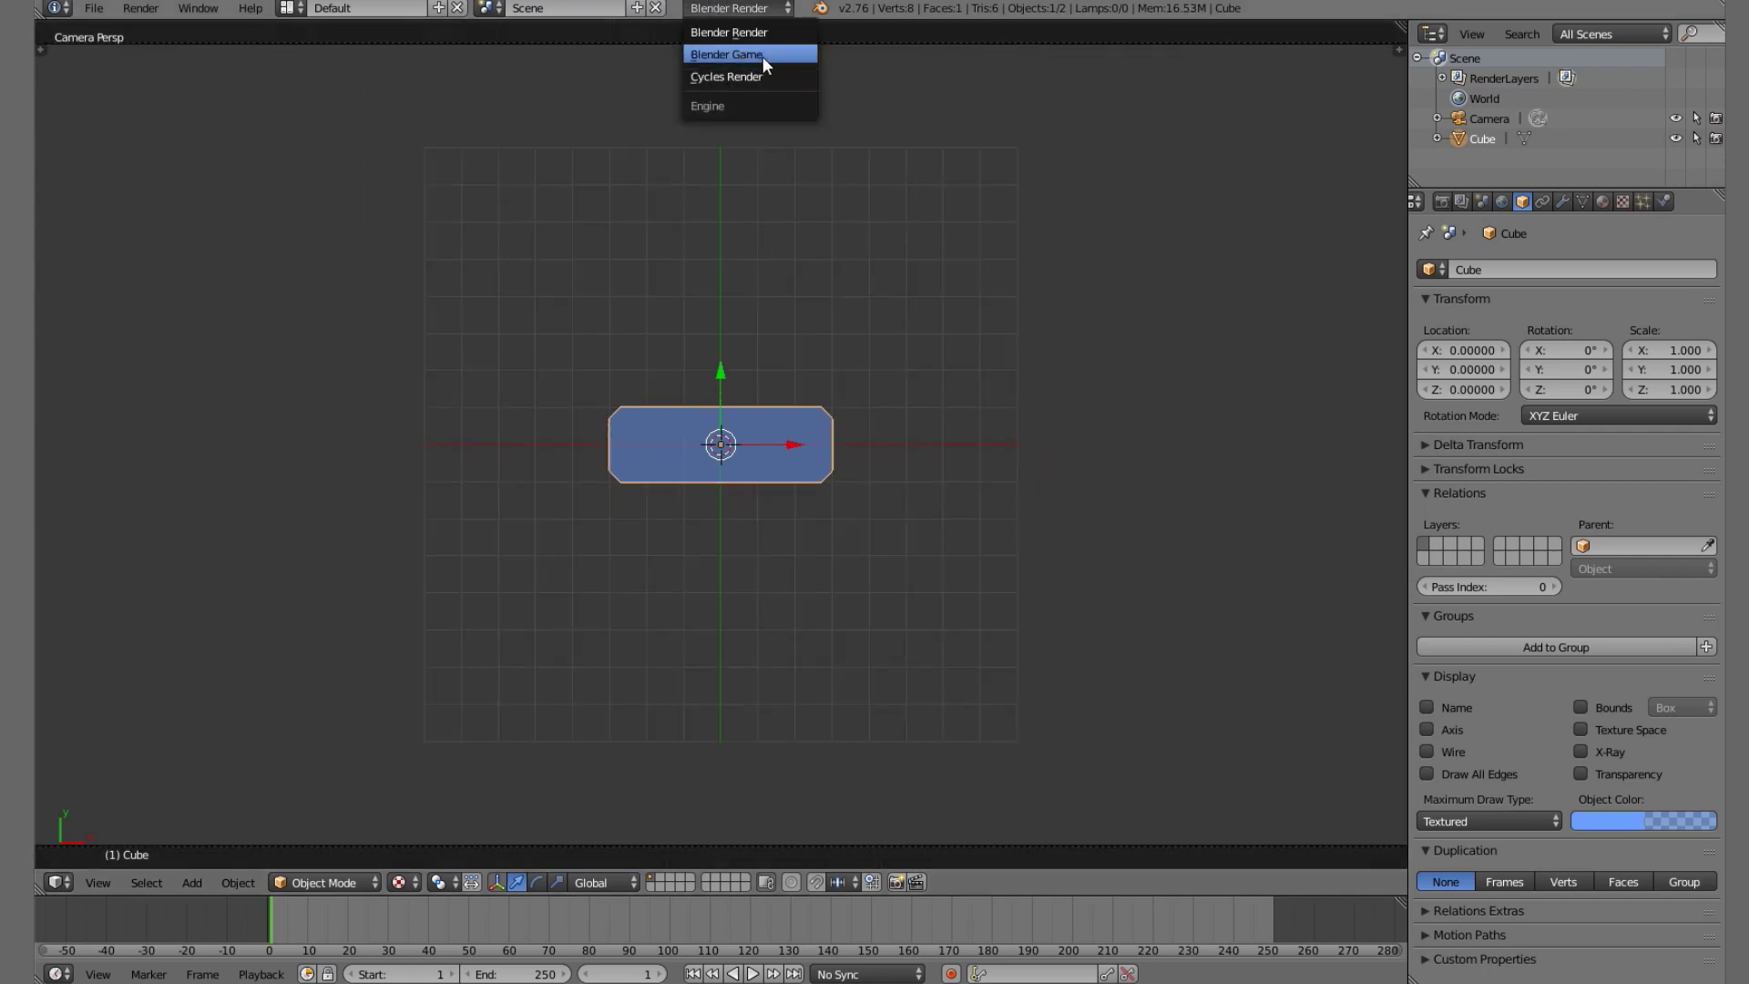
{"action": "left_click", "coordinate": [735, 49]}
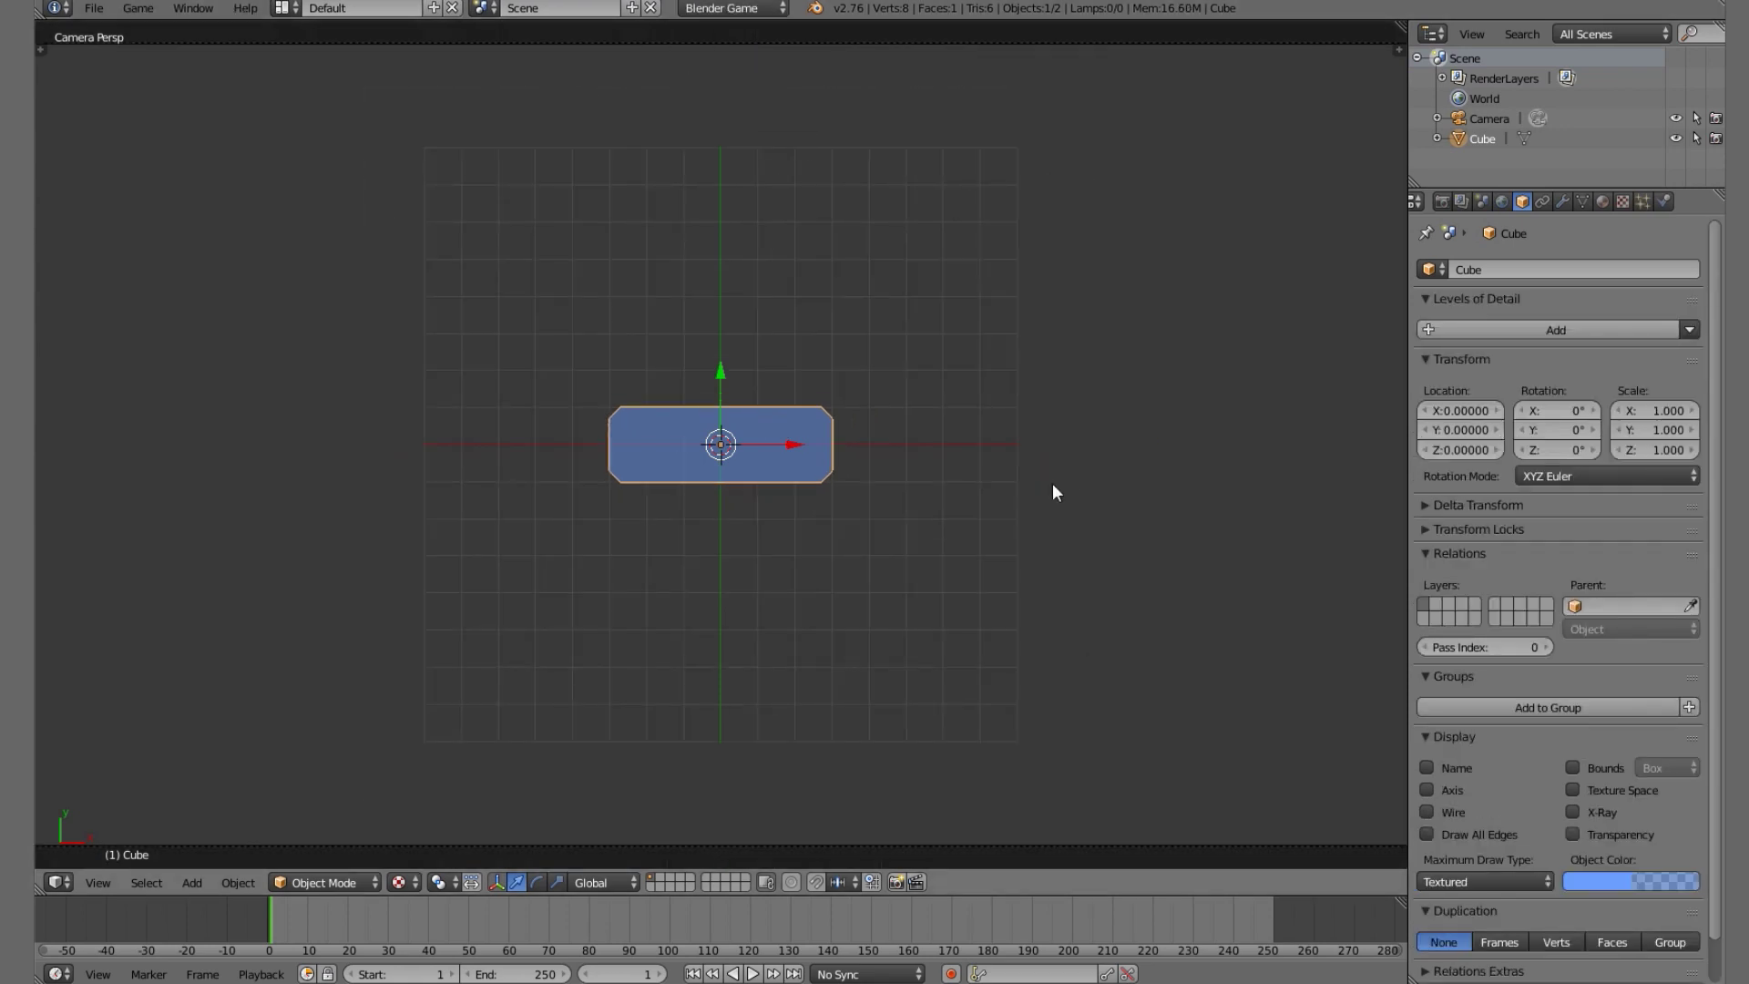
Test-run the game engine in the camera view several times, stopping it after each run.
{"action": "key", "text": "p"}
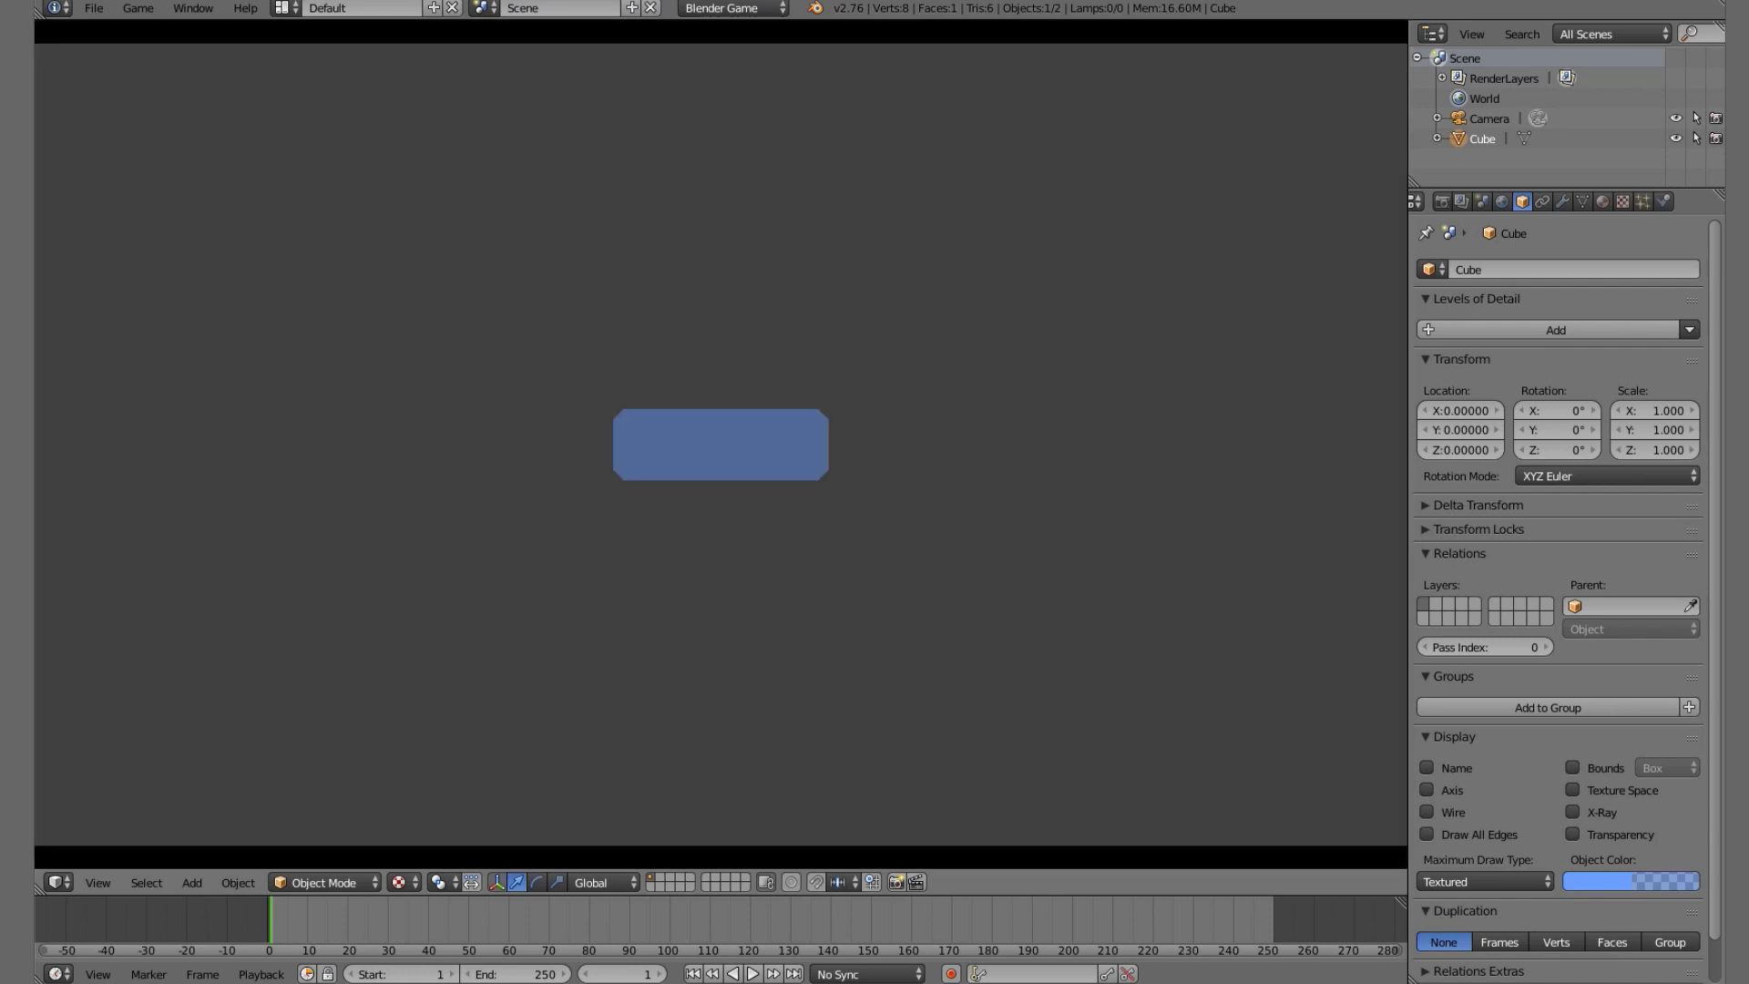
{"action": "key", "text": "Escape"}
{"action": "left_click", "coordinate": [138, 7]}
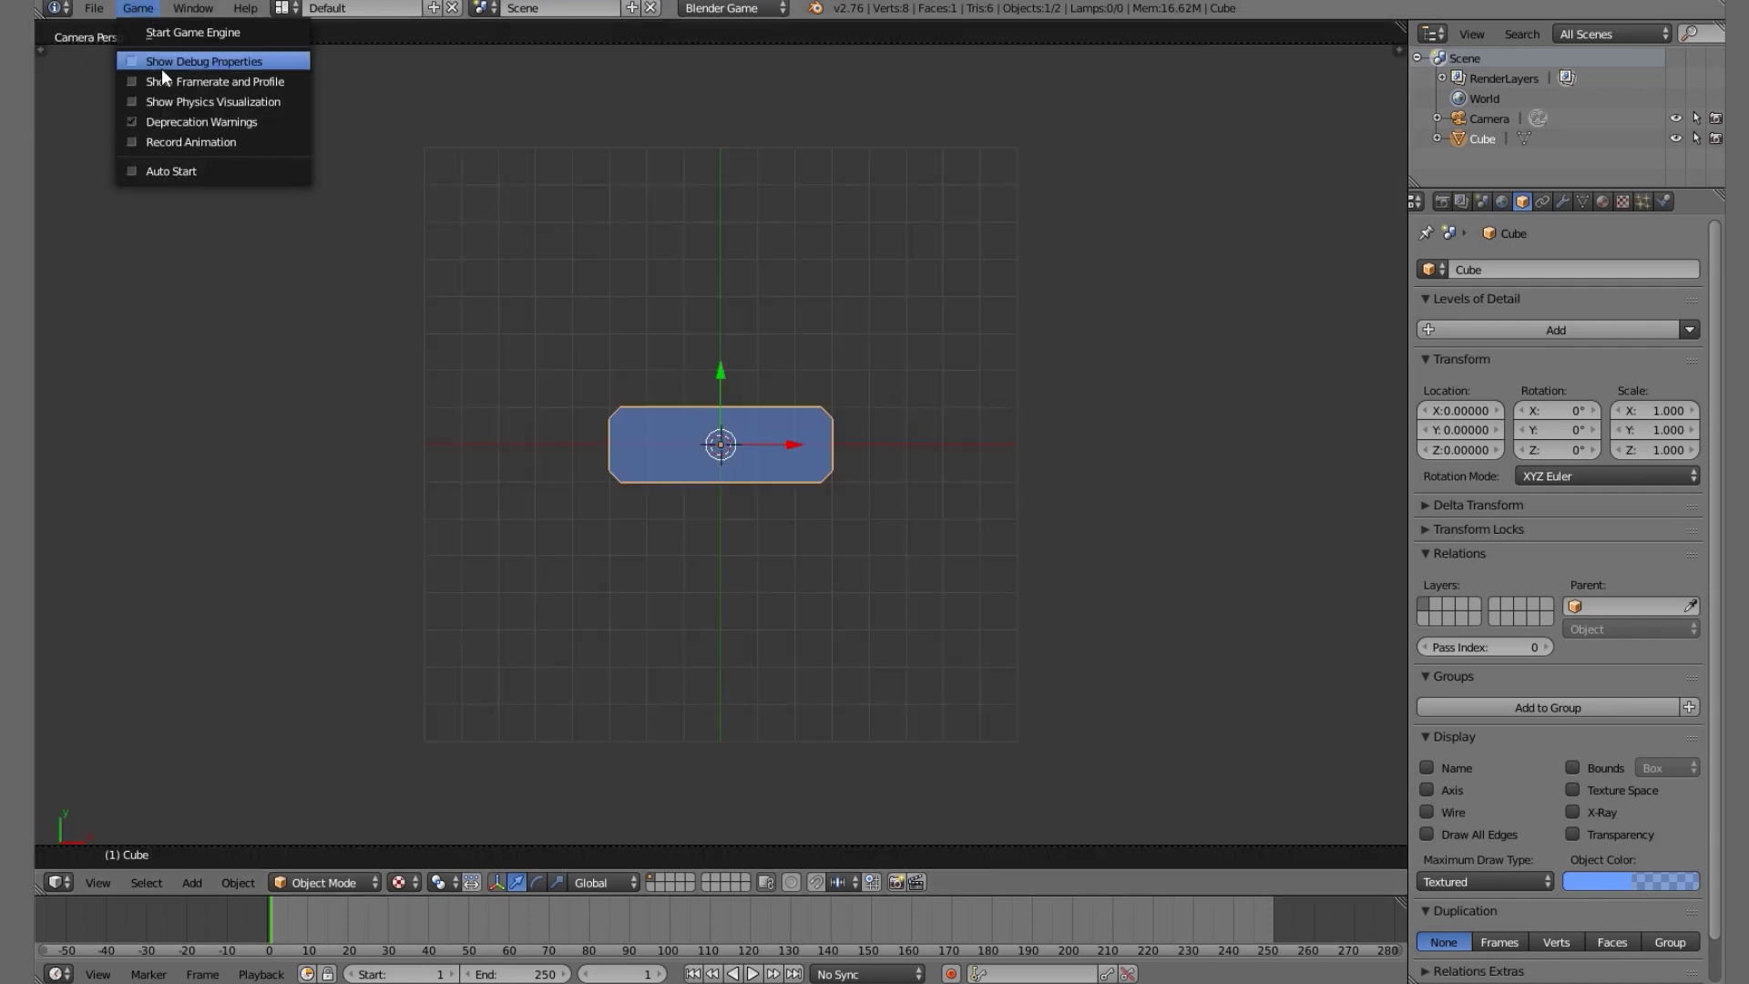
{"action": "left_click", "coordinate": [242, 32]}
{"action": "key", "text": "Escape"}
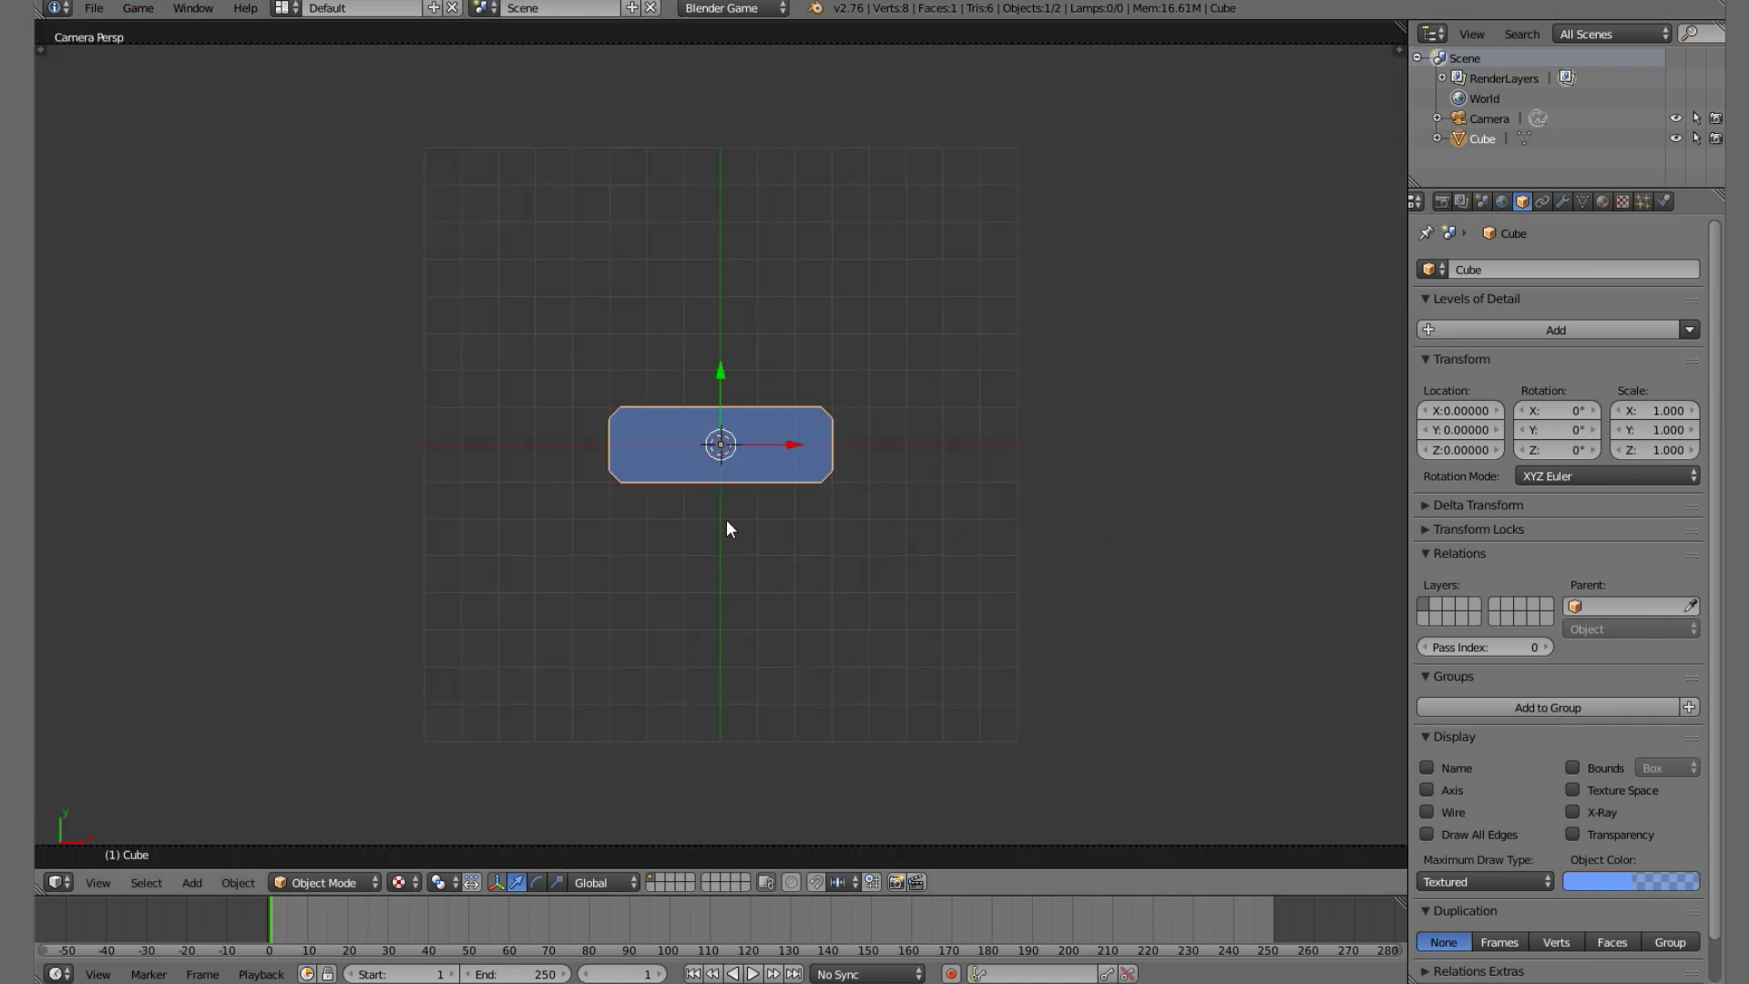
{"action": "key", "text": "p"}
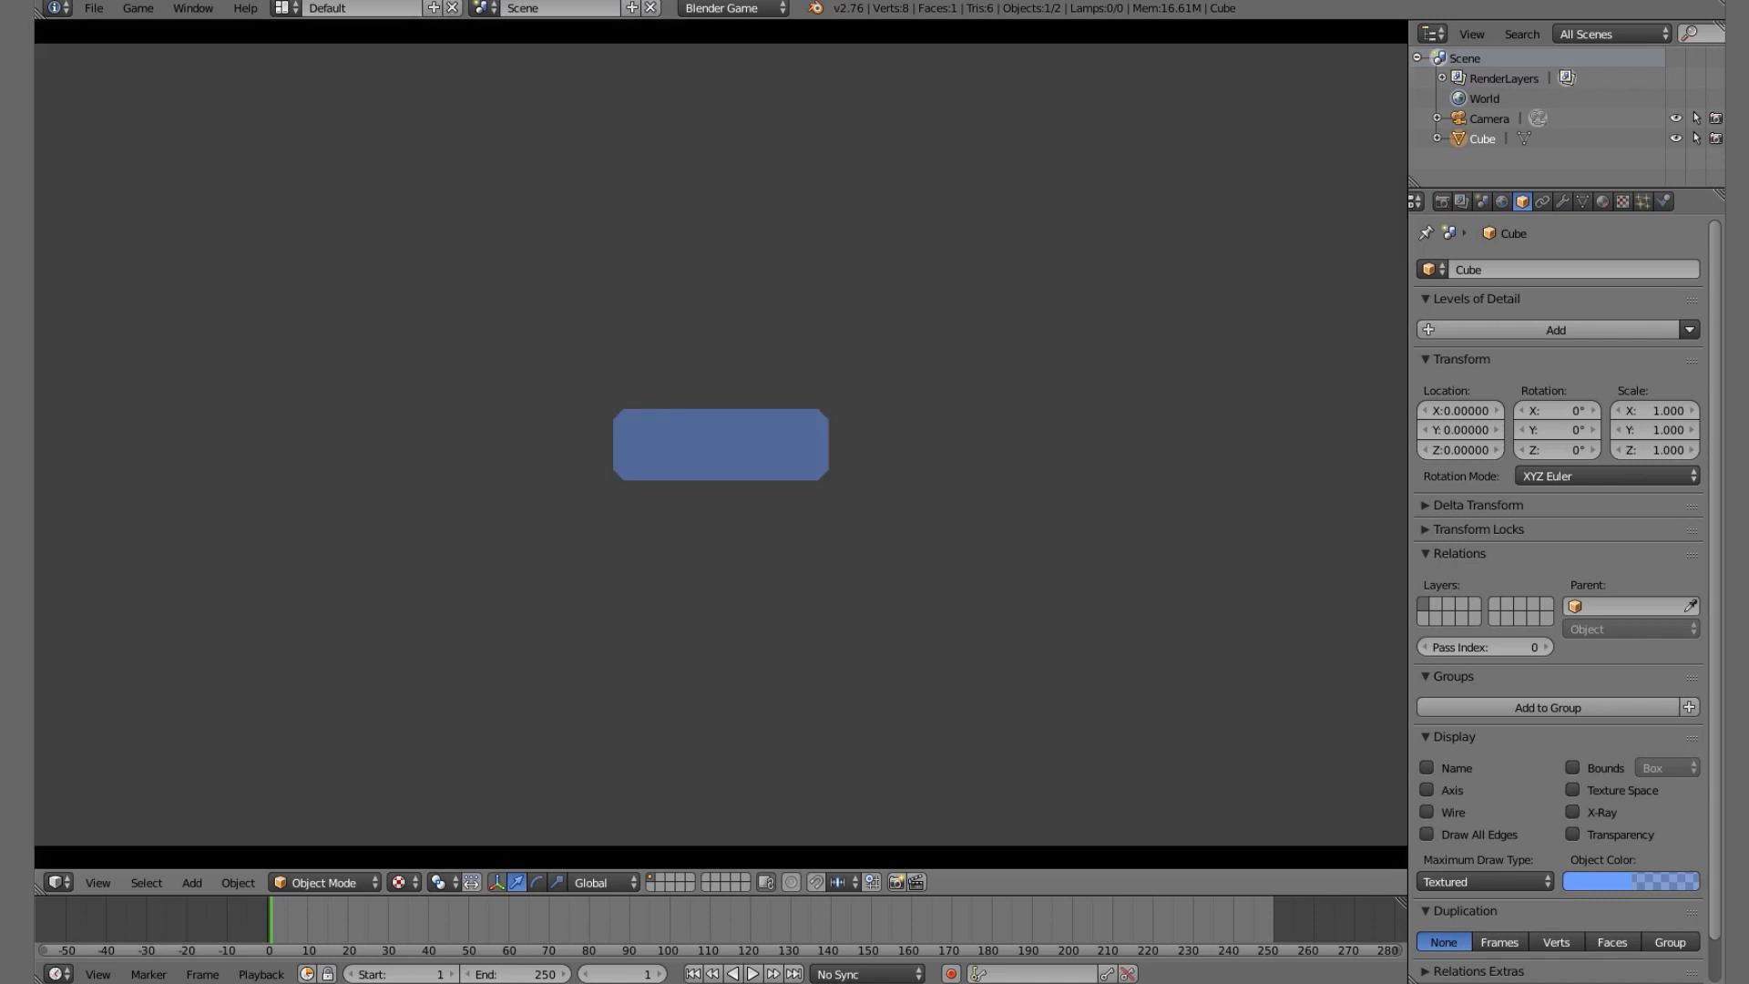
{"action": "key", "text": "Escape"}
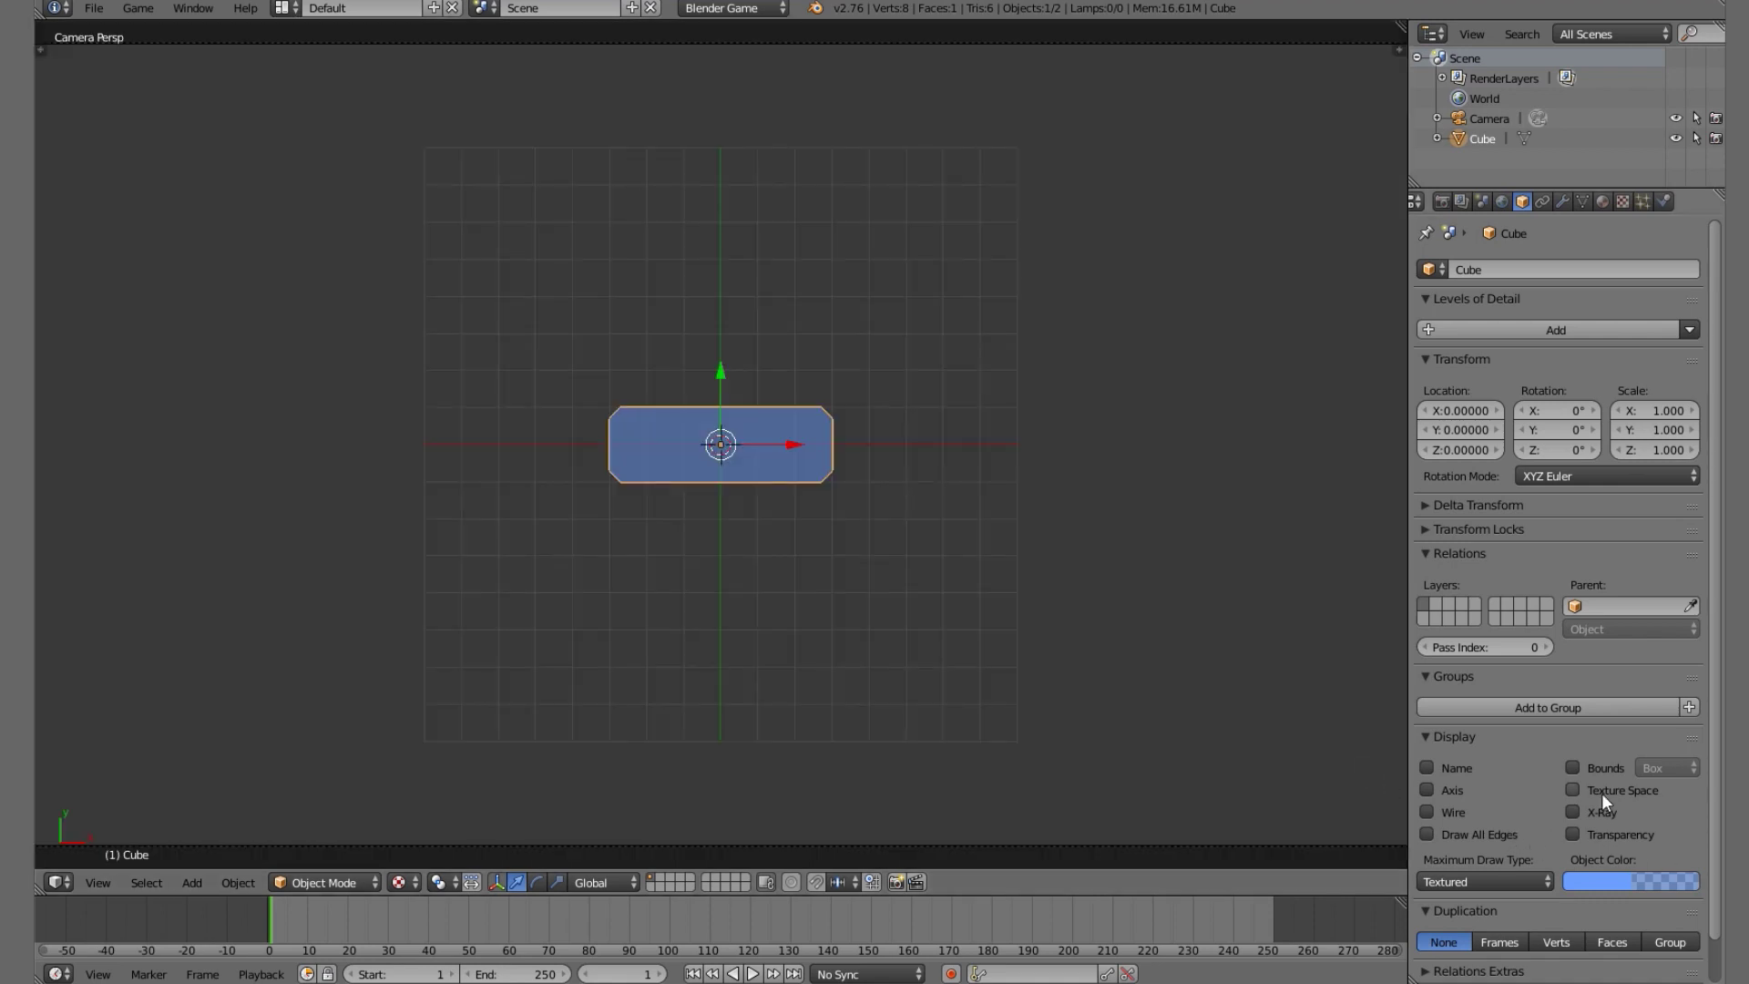
Enable the Mouse Cursor option in the scene's game display settings and return to the plate's material settings.
{"action": "scroll", "coordinate": [1585, 756], "scroll_direction": "down", "scroll_amount": 2}
{"action": "left_click", "coordinate": [1441, 201]}
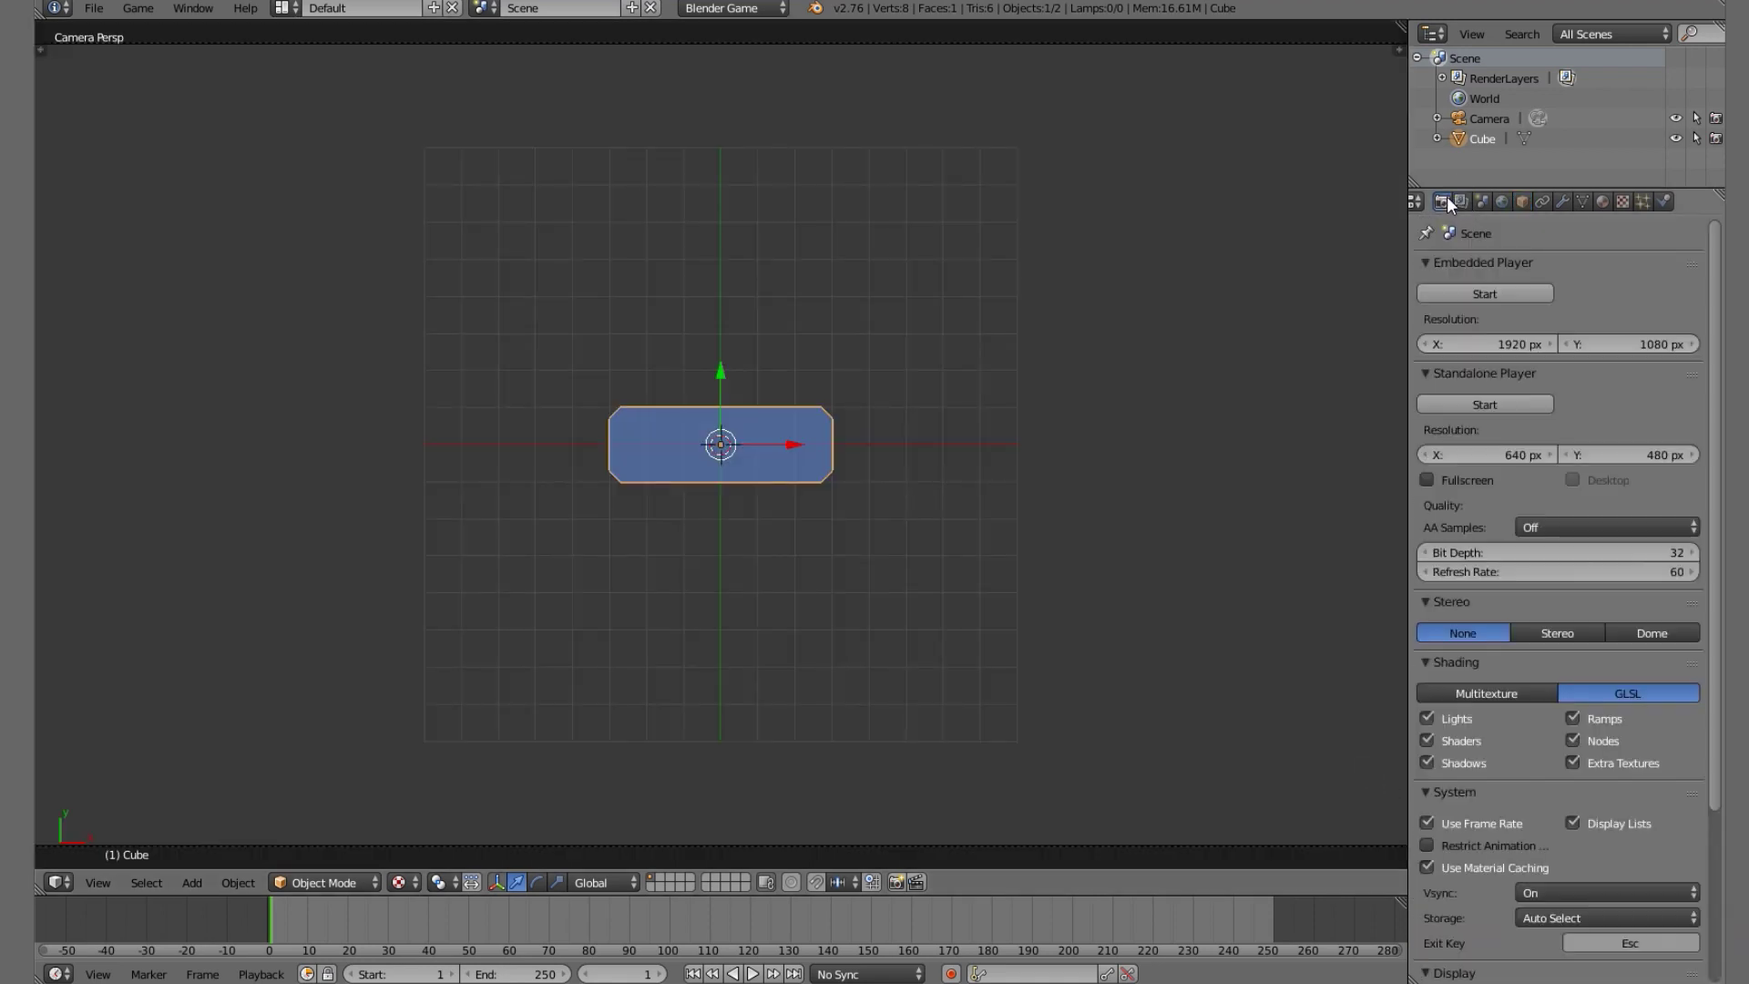
{"action": "scroll", "coordinate": [1561, 760], "scroll_direction": "down", "scroll_amount": 5}
{"action": "scroll", "coordinate": [1569, 656], "scroll_direction": "down", "scroll_amount": 3}
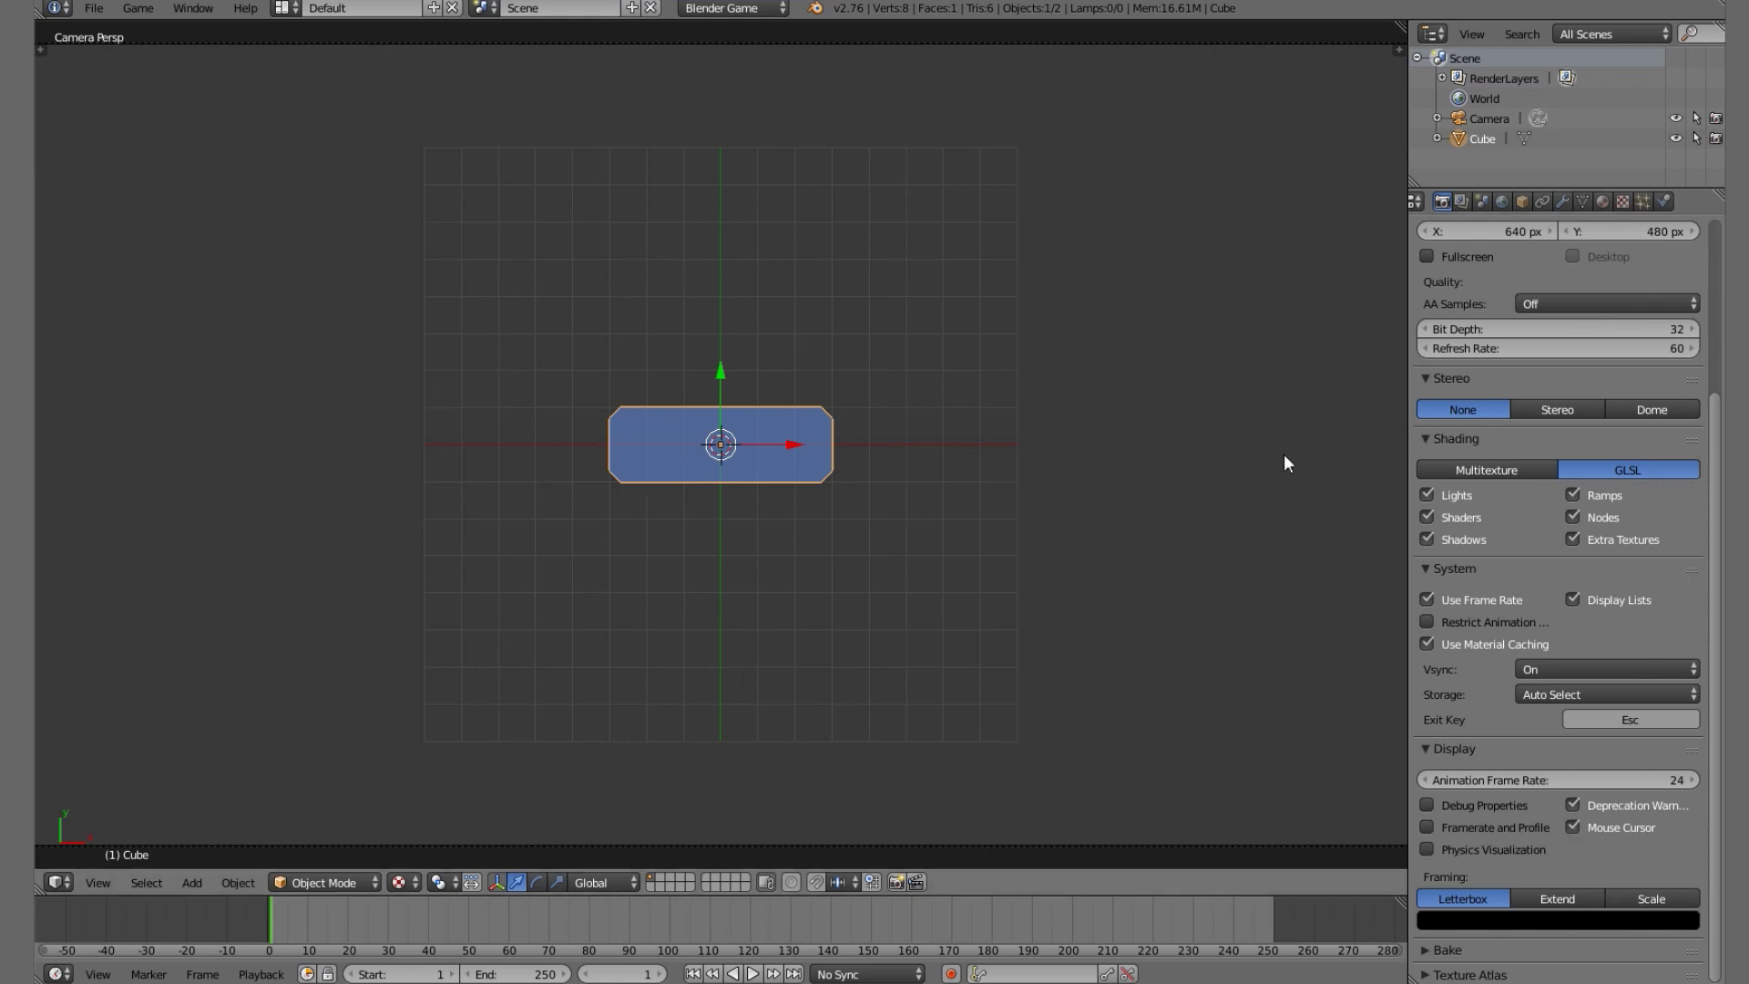
{"action": "left_click", "coordinate": [1602, 200]}
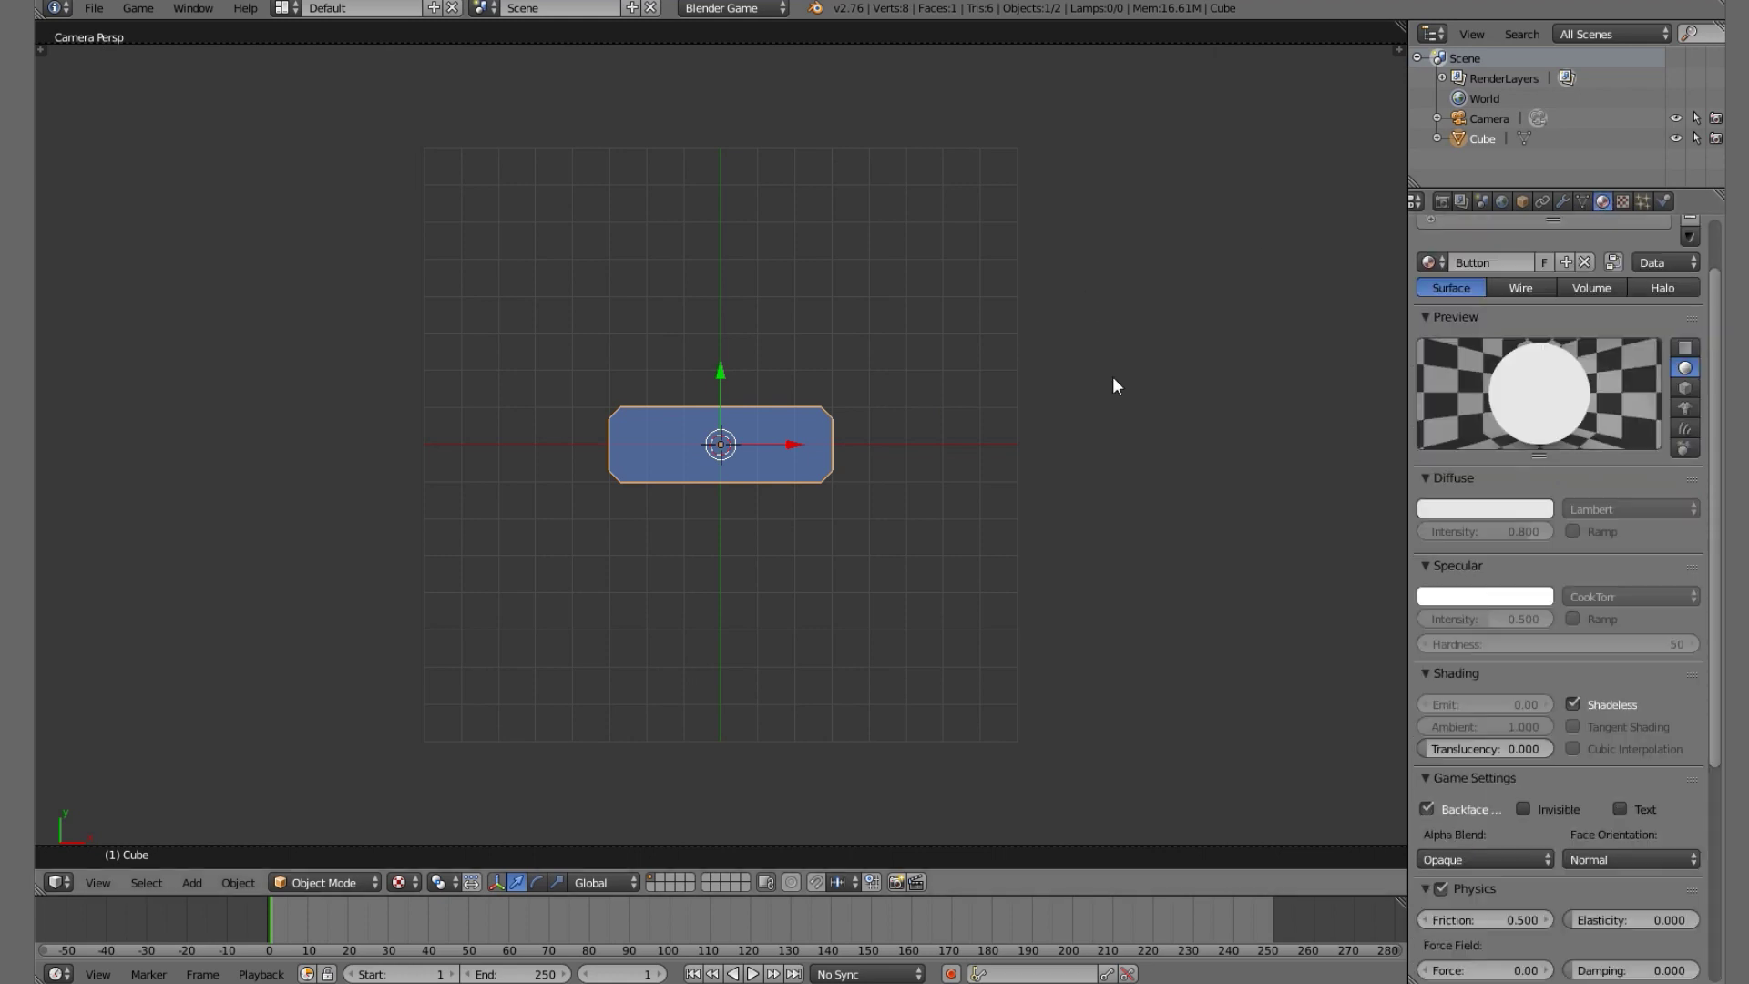
Run the game again to check the mouse cursor over the button plate, and stop it.
{"action": "key", "text": "p"}
{"action": "key", "text": "Escape"}
{"action": "key", "text": "p"}
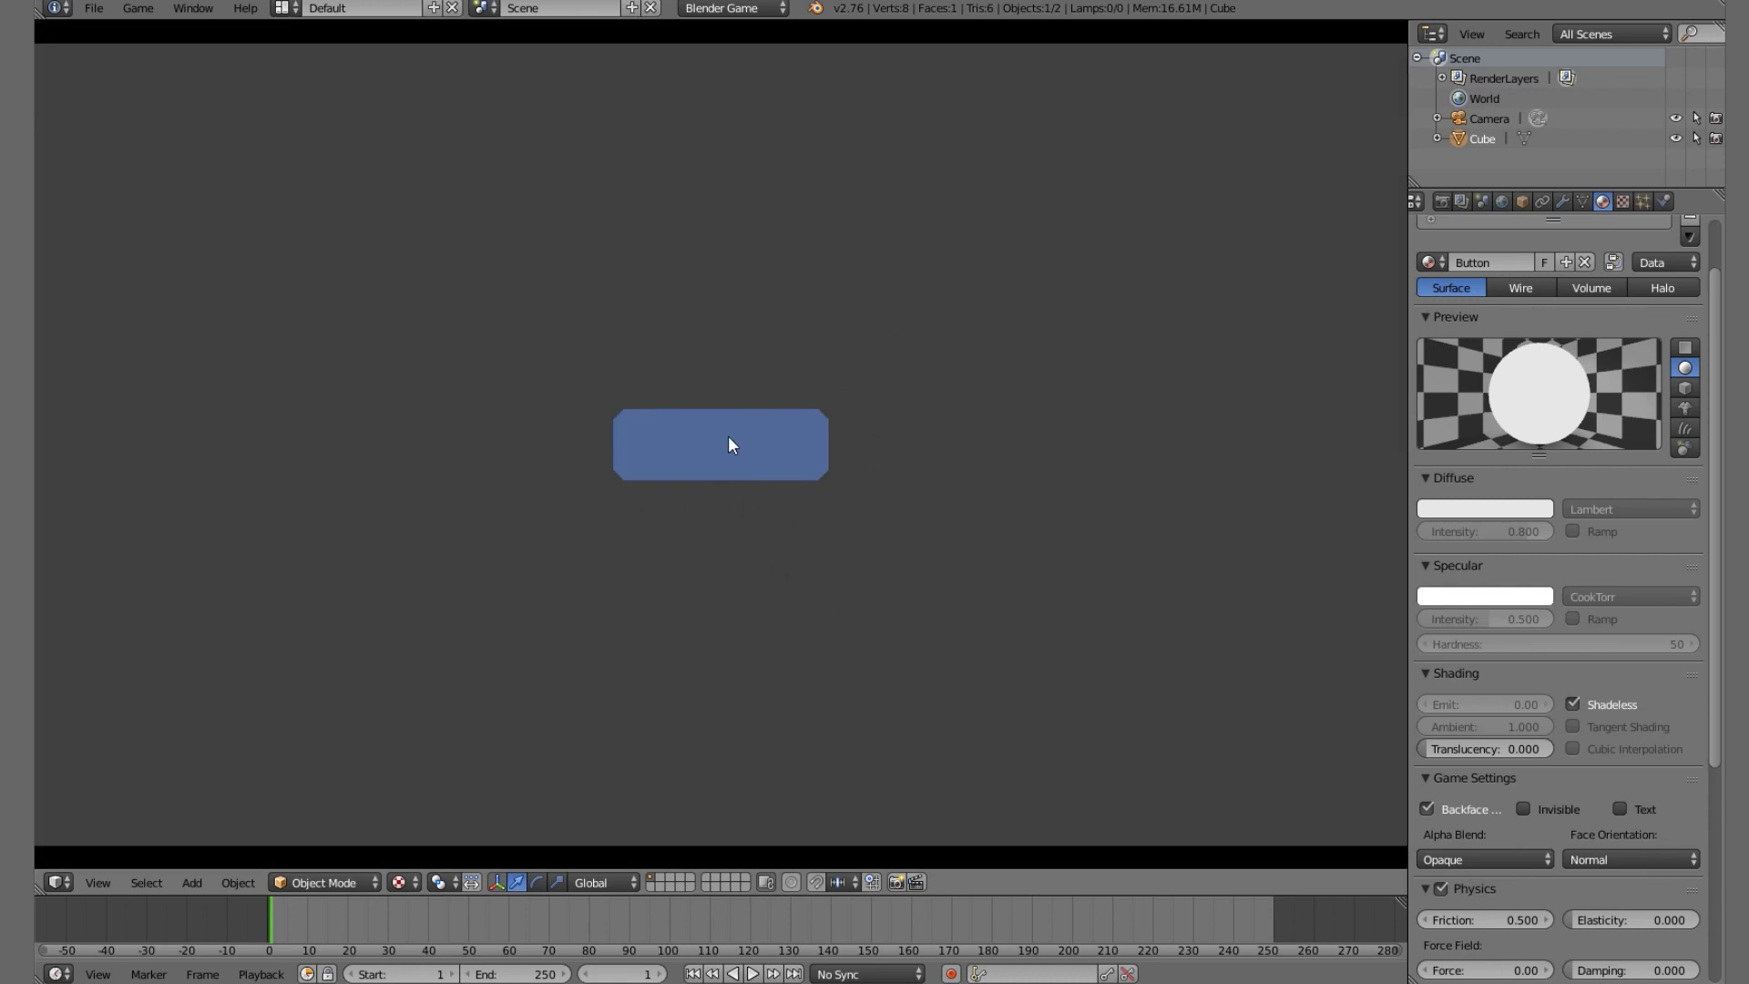
{"action": "key", "text": "Escape"}
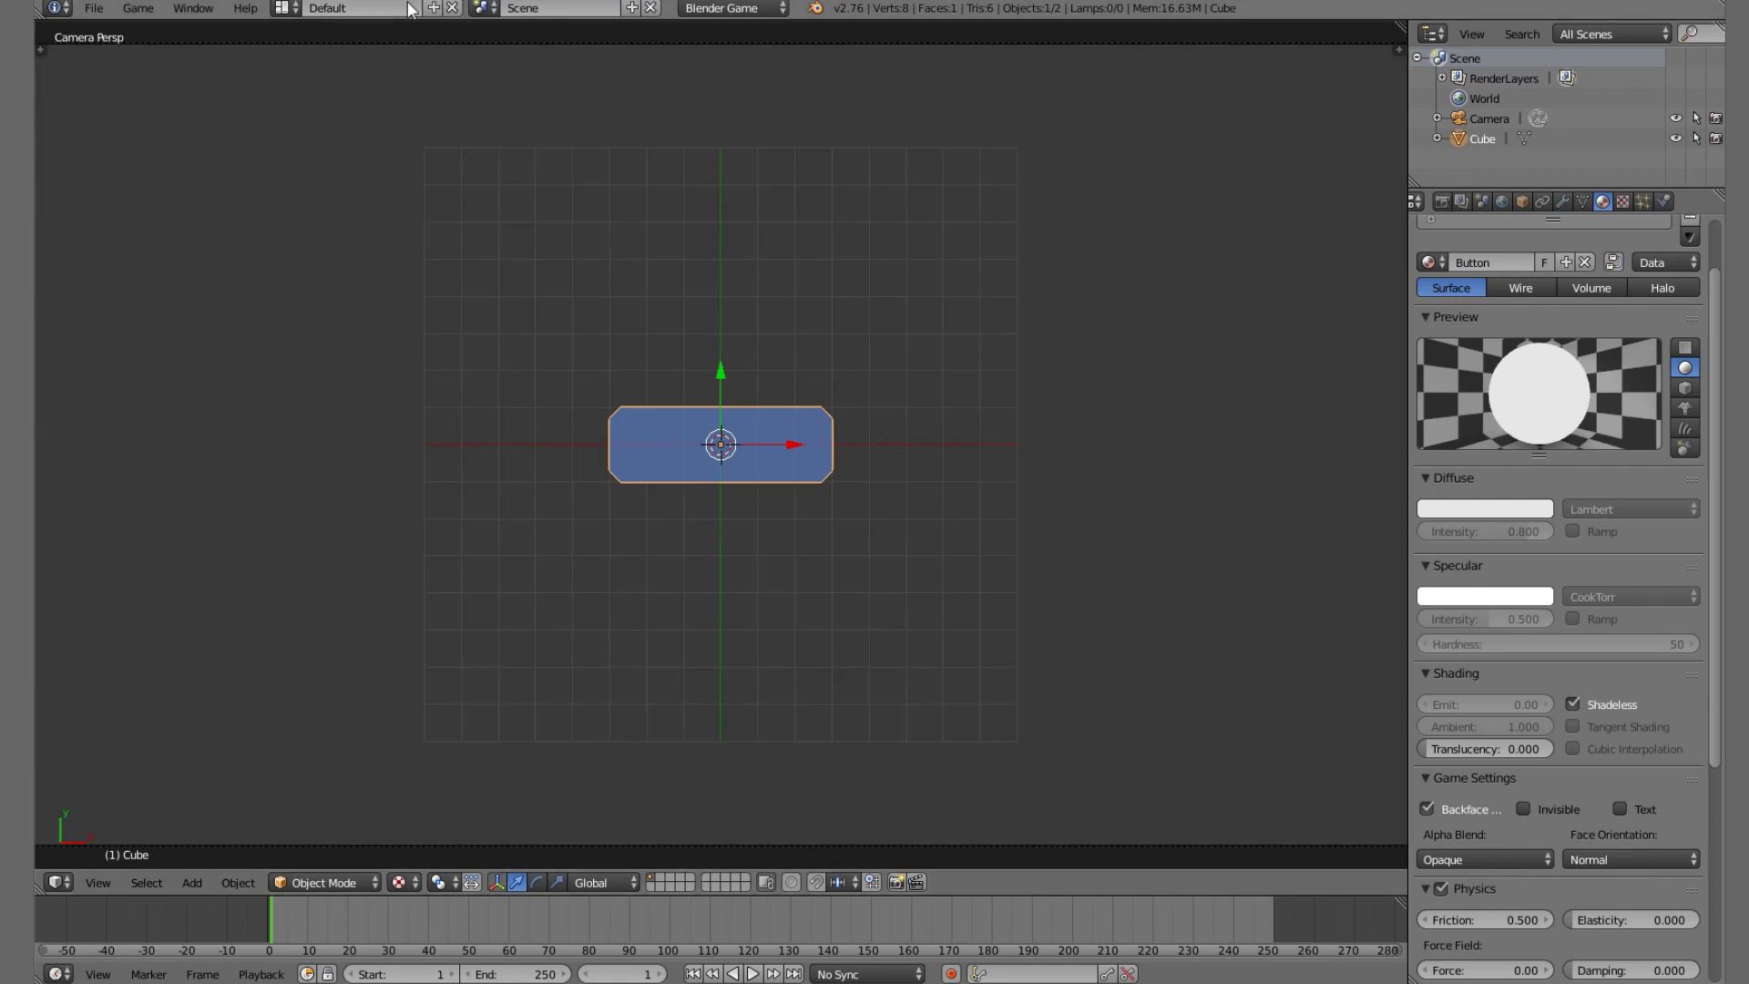
Change to the Animation screen layout and set its main 3D view to Texture shading through the camera.
{"action": "left_click", "coordinate": [281, 8]}
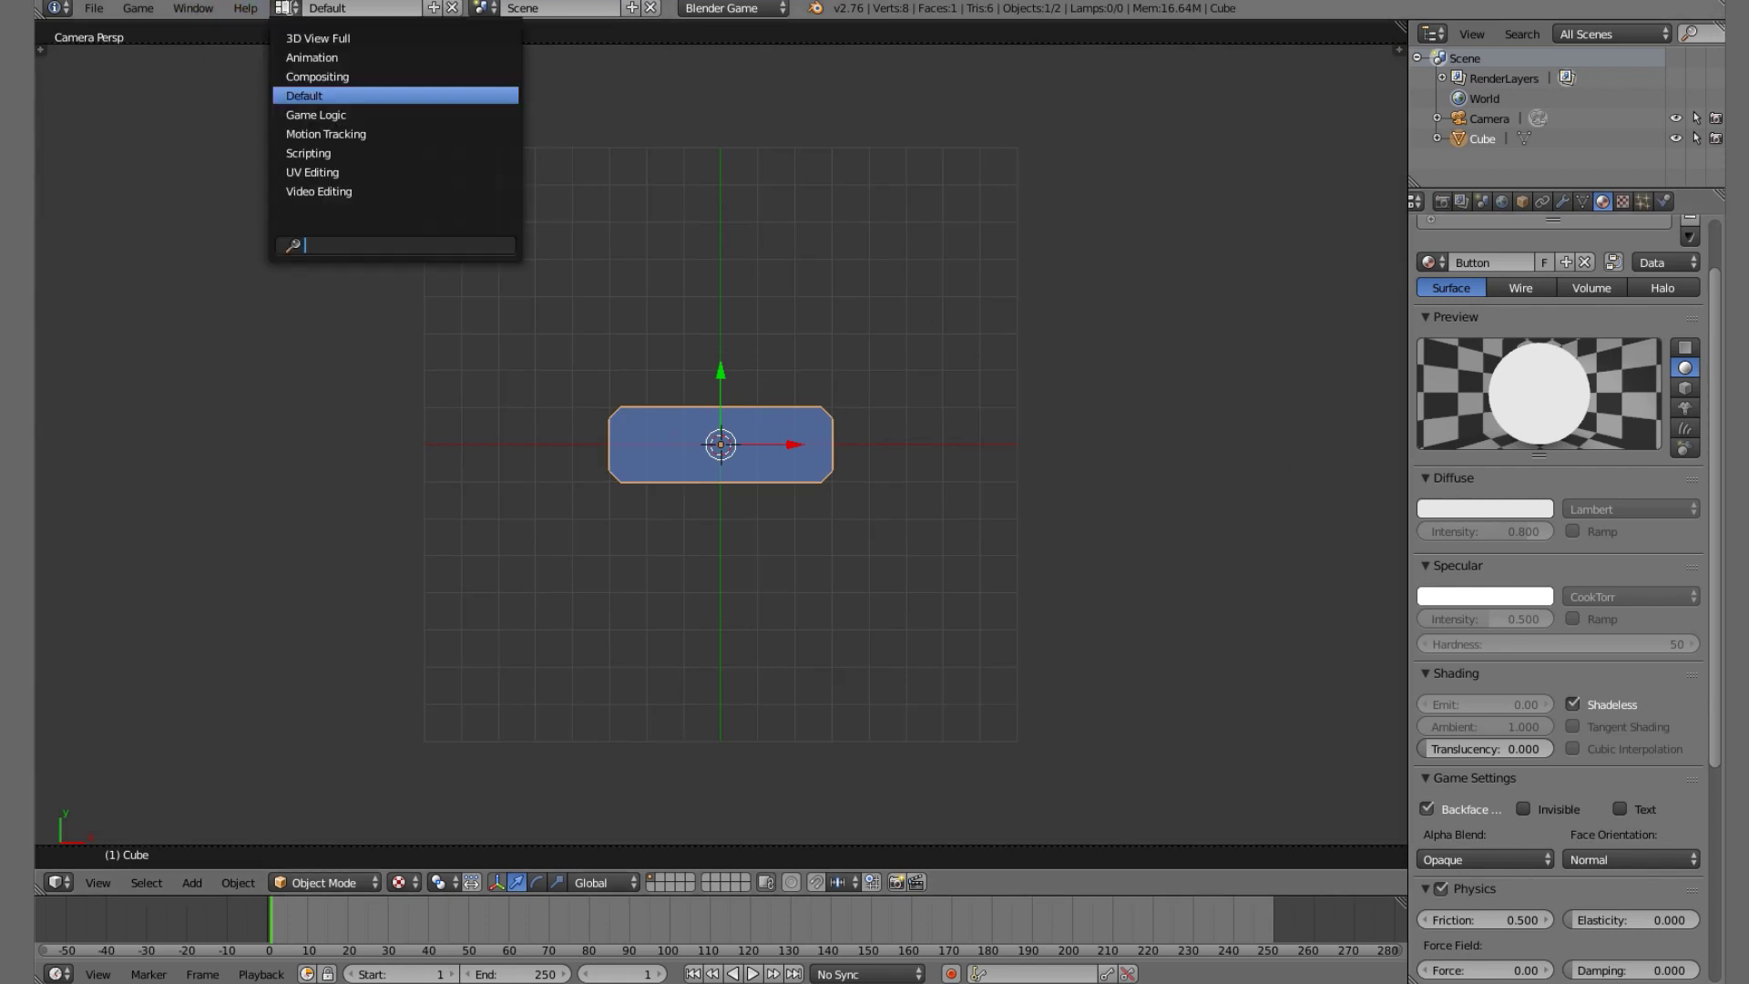
{"action": "left_click", "coordinate": [299, 51]}
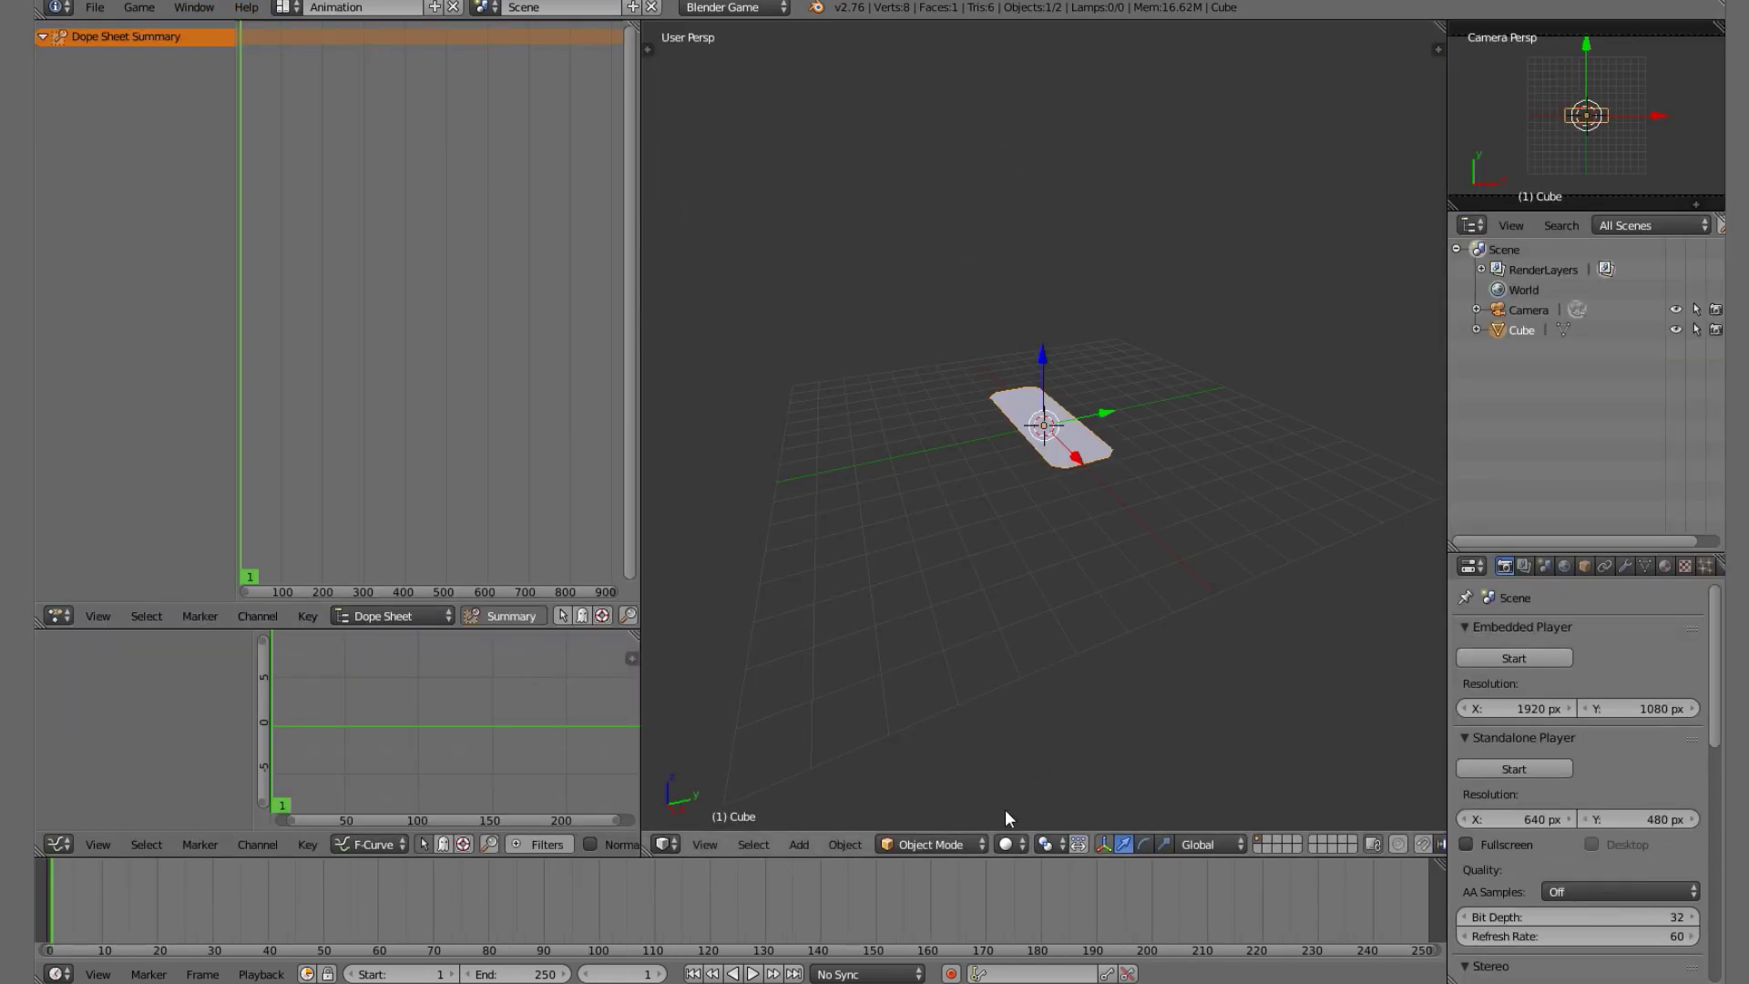
{"action": "left_click", "coordinate": [1008, 844]}
{"action": "left_click", "coordinate": [1057, 758]}
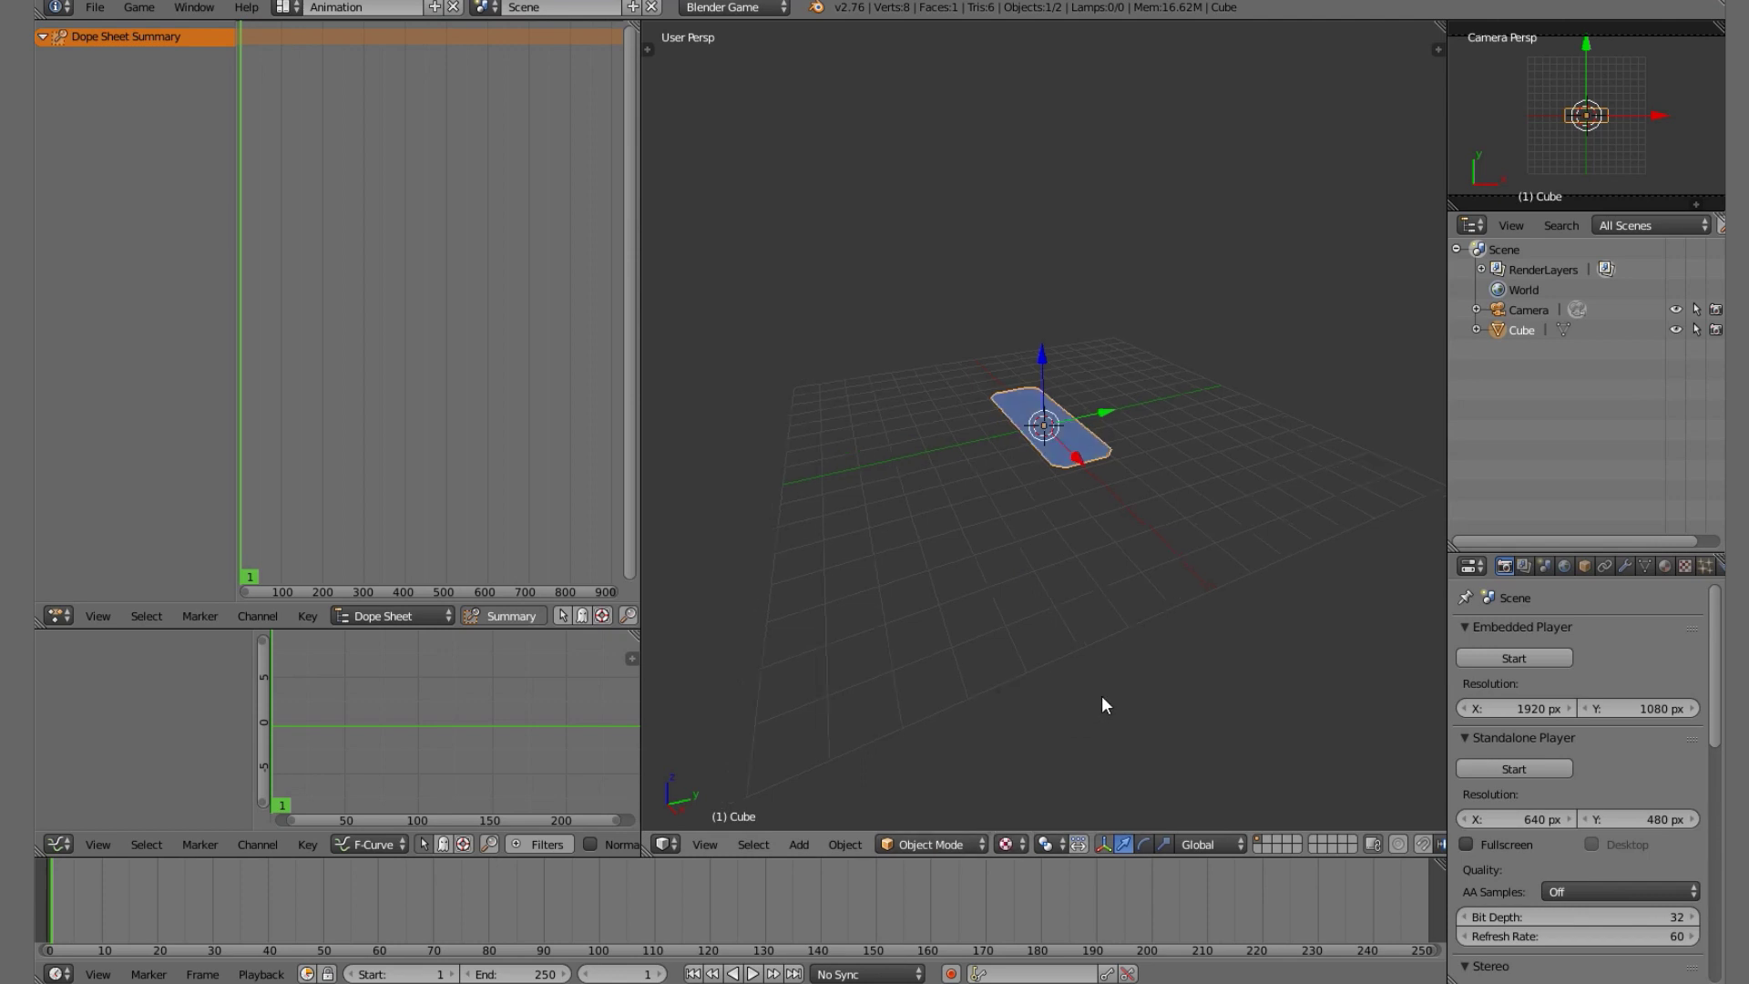
{"action": "key", "text": "KP_0"}
{"action": "scroll", "coordinate": [1101, 696], "scroll_direction": "up", "scroll_amount": 4}
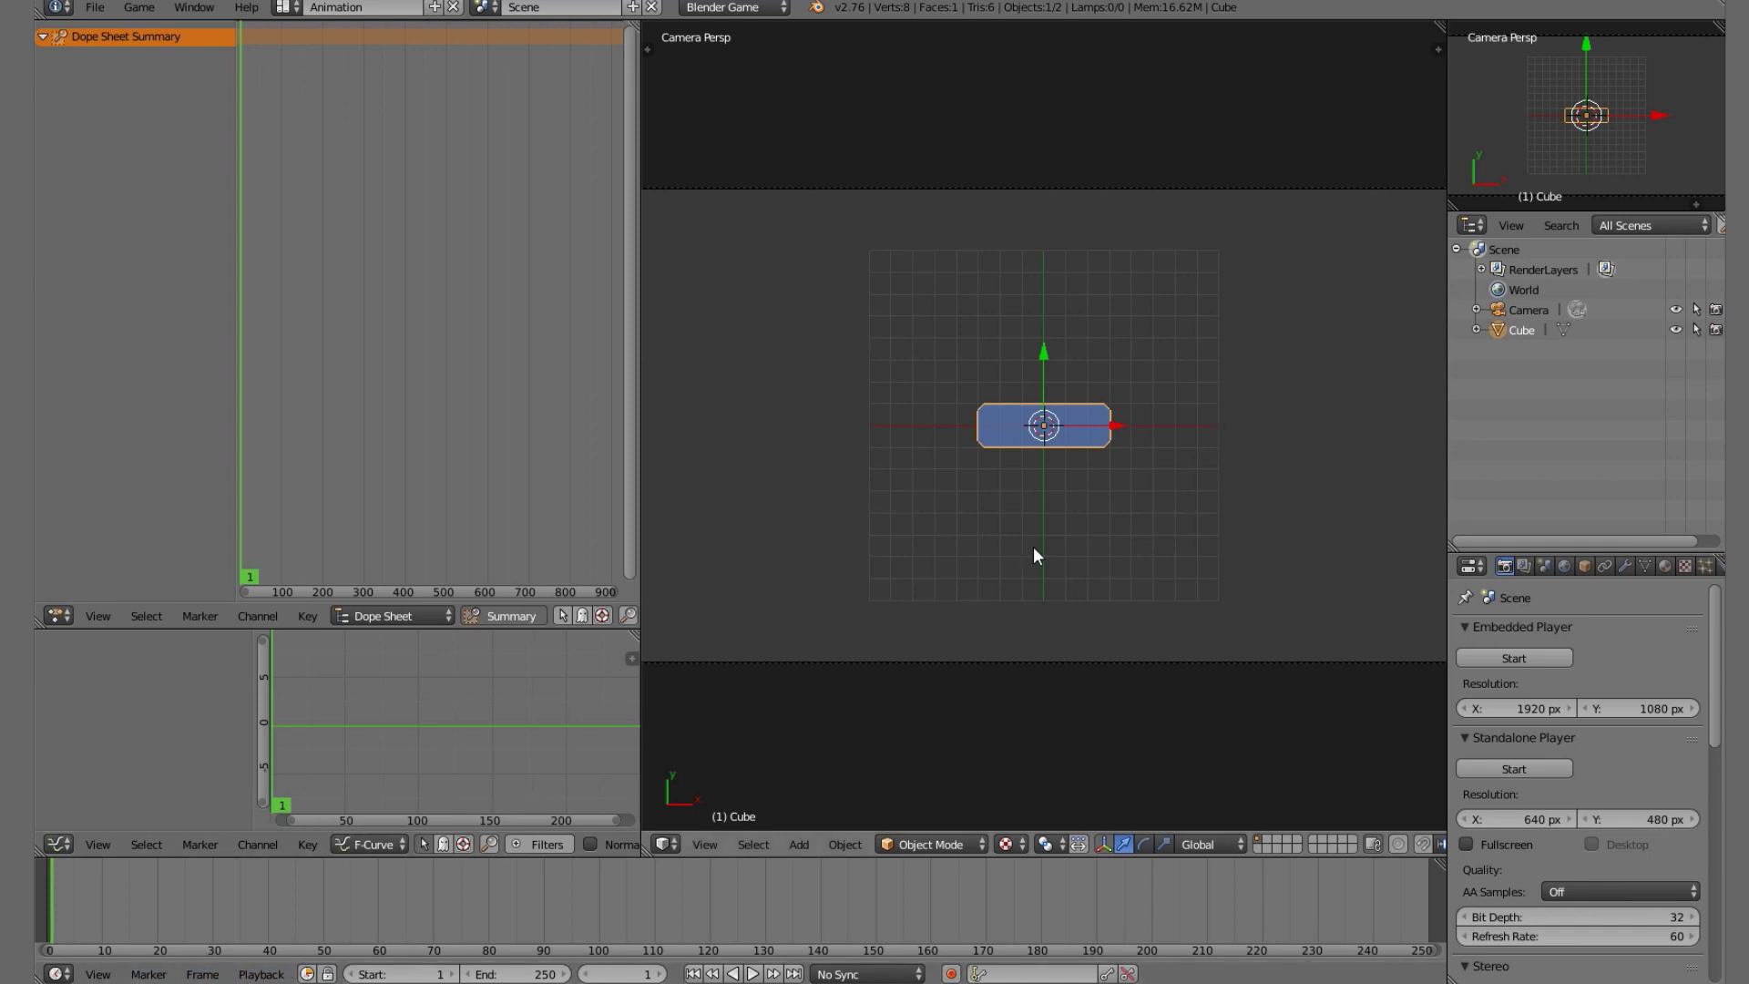
Insert a keyframe on the plate's object color at frame 1.
{"action": "left_click", "coordinate": [1585, 567]}
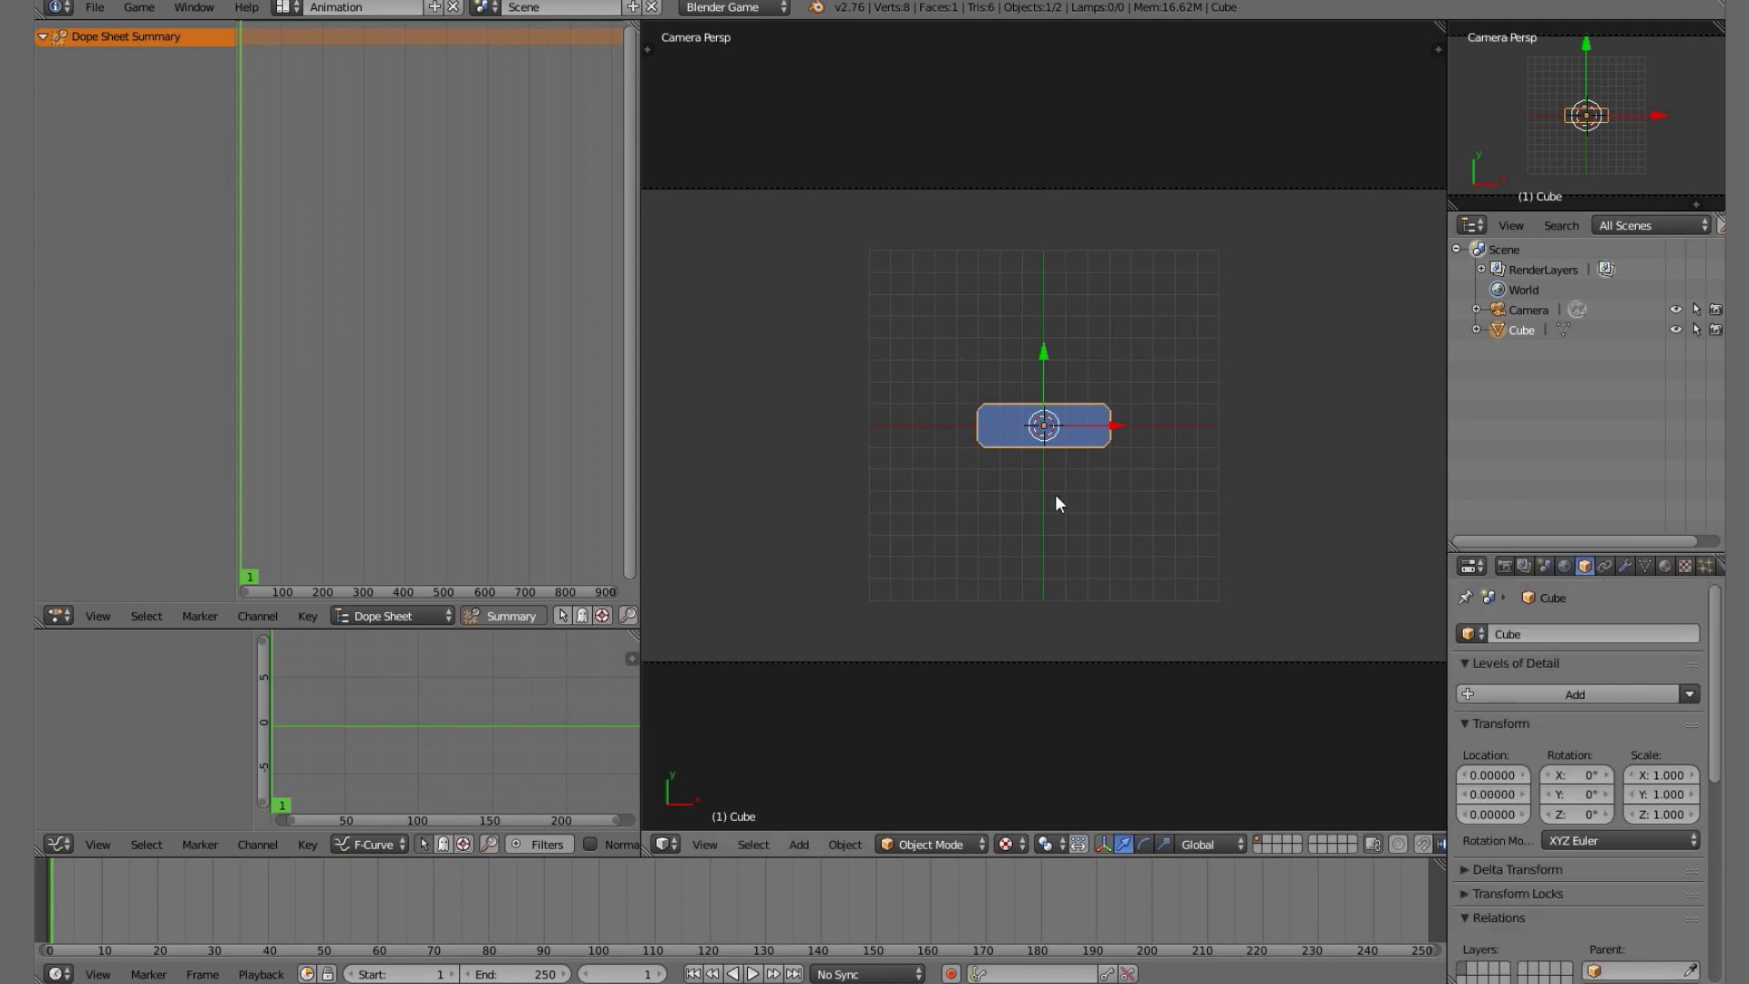
{"action": "scroll", "coordinate": [1592, 831], "scroll_direction": "down", "scroll_amount": 10}
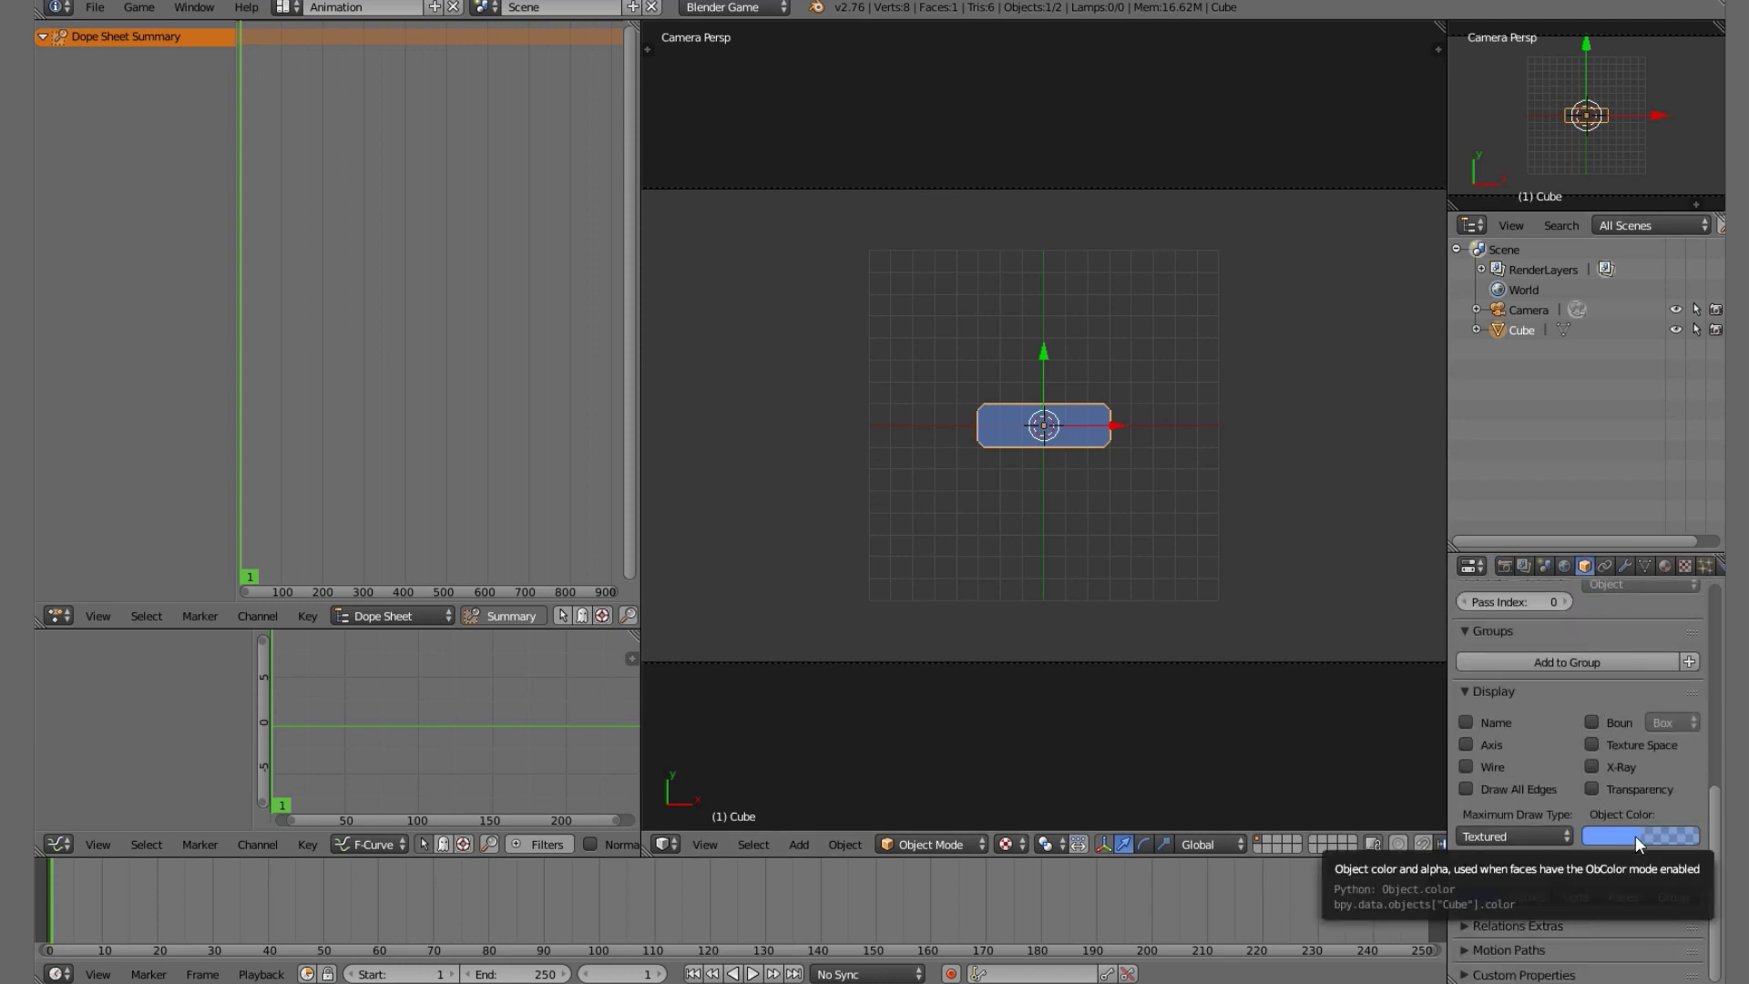
{"action": "key", "text": "i"}
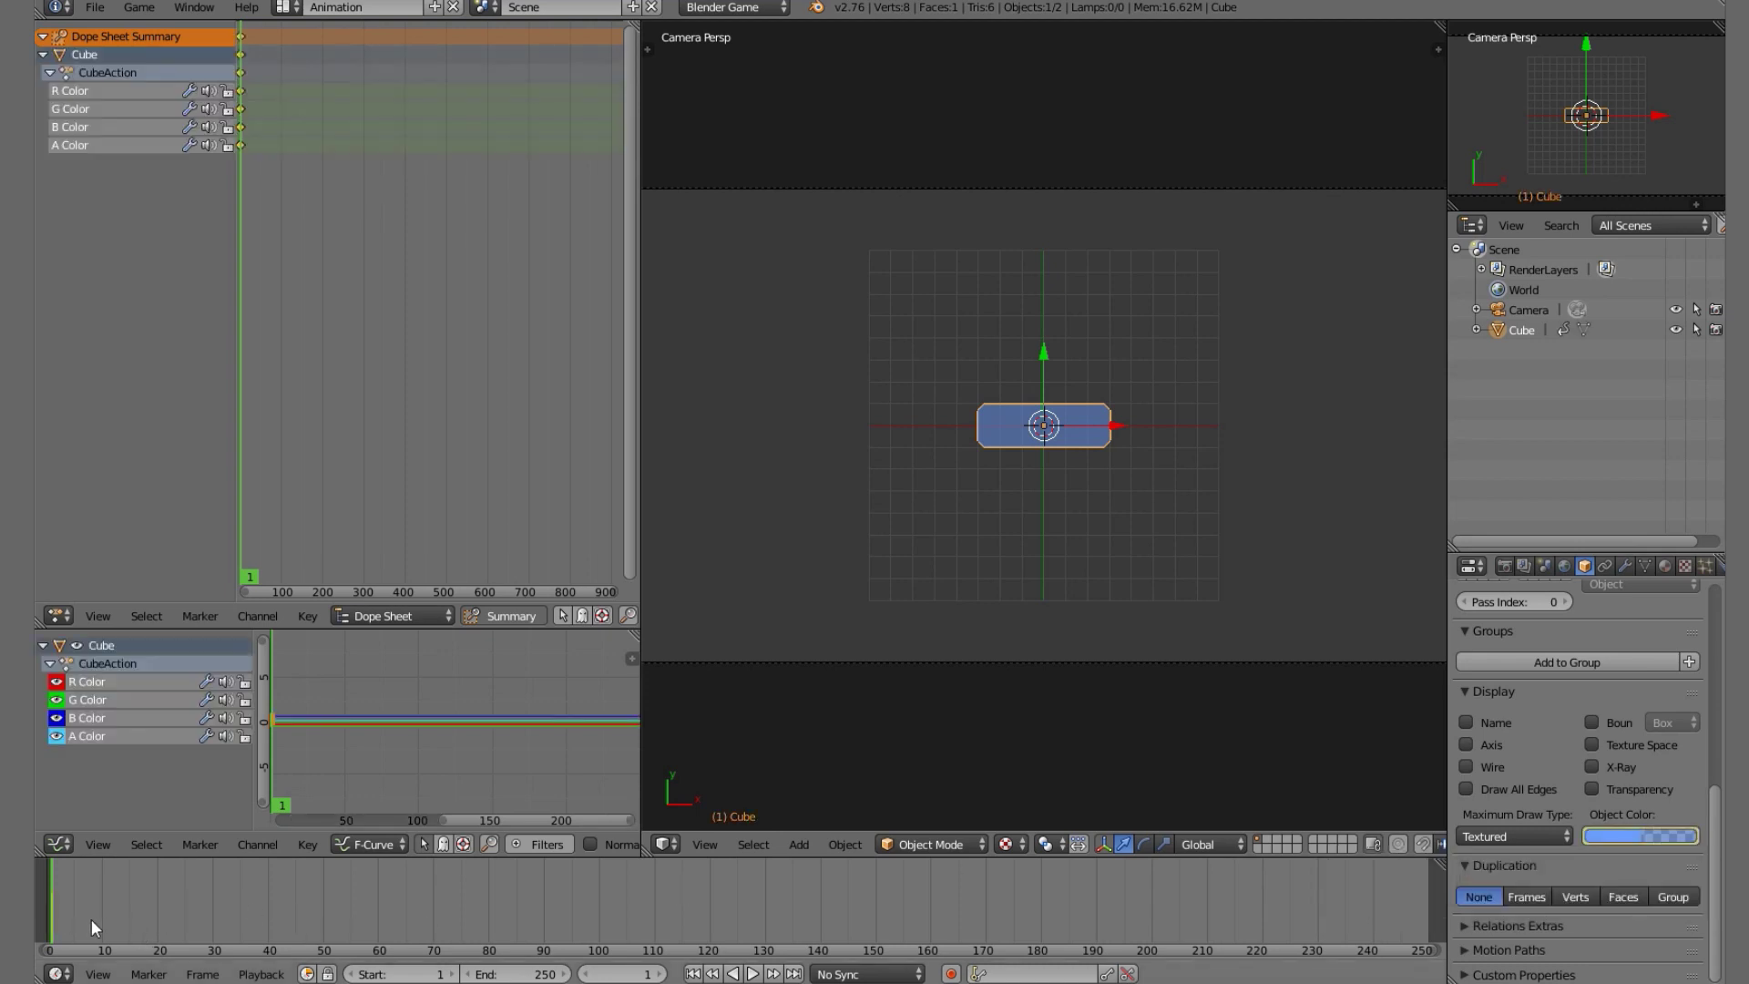
At frame 10, set the plate's object color to light cyan with alpha 0.831, keyframe it and scrub through the change.
{"action": "left_click_drag", "start_coordinate": [94, 917], "coordinate": [103, 918]}
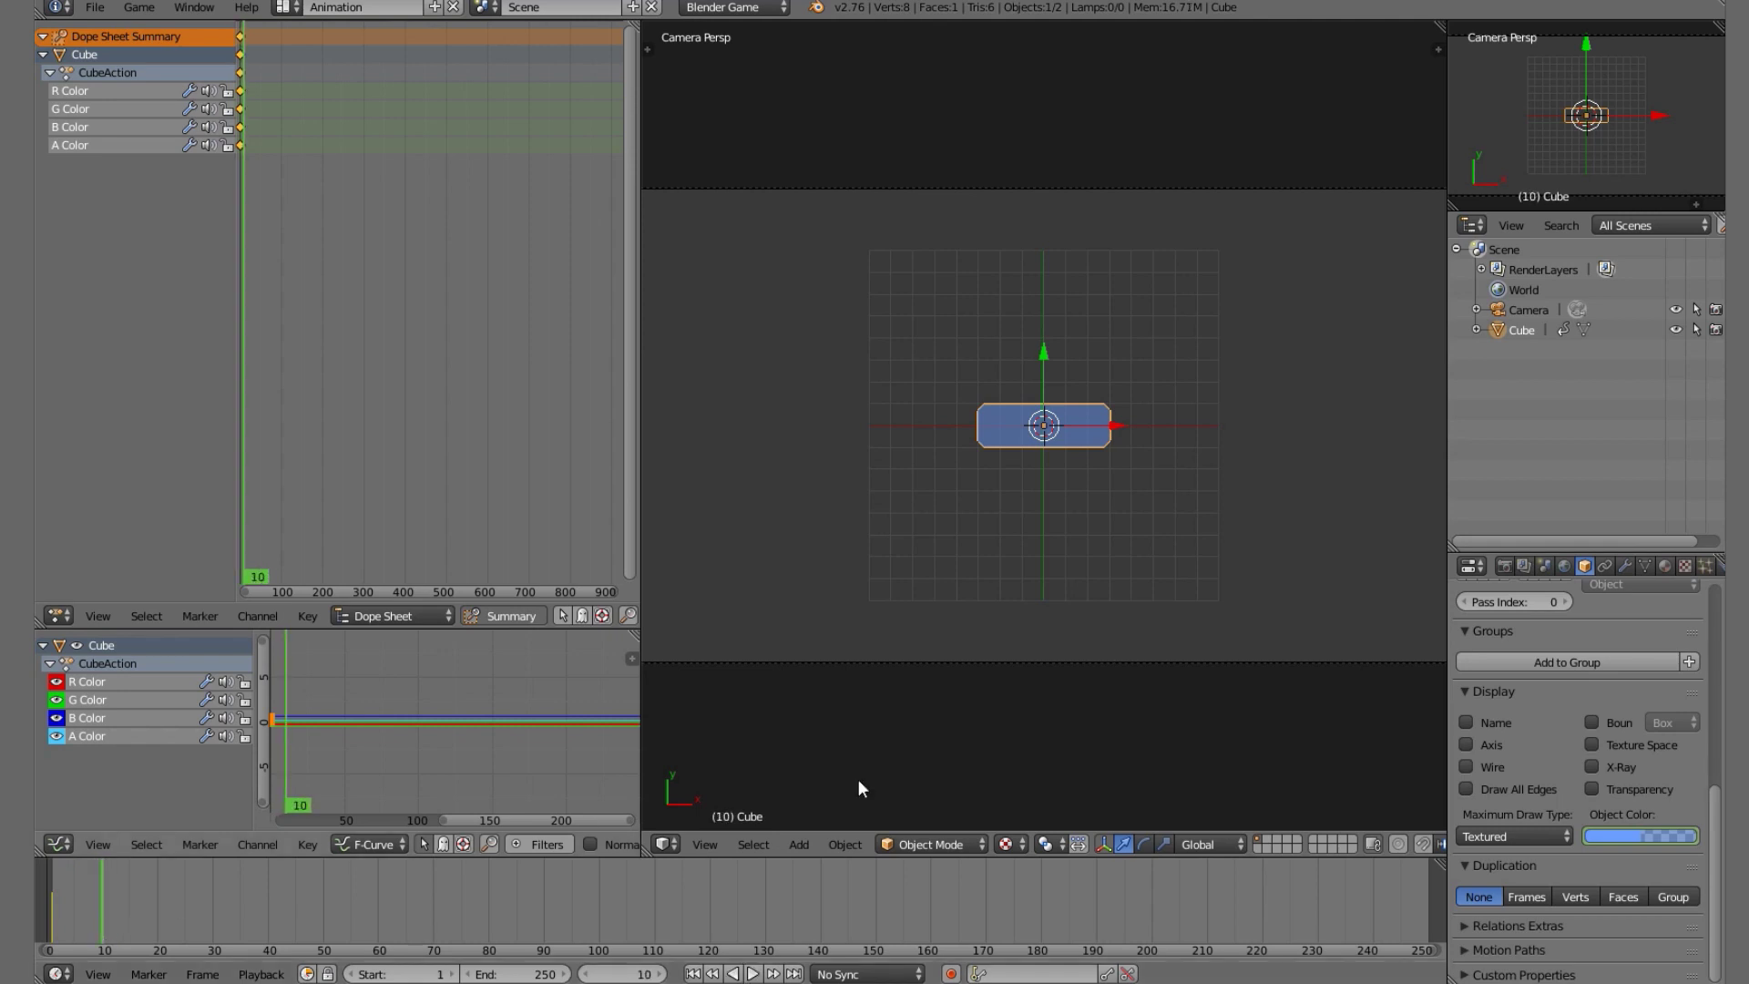
{"action": "left_click", "coordinate": [1669, 839]}
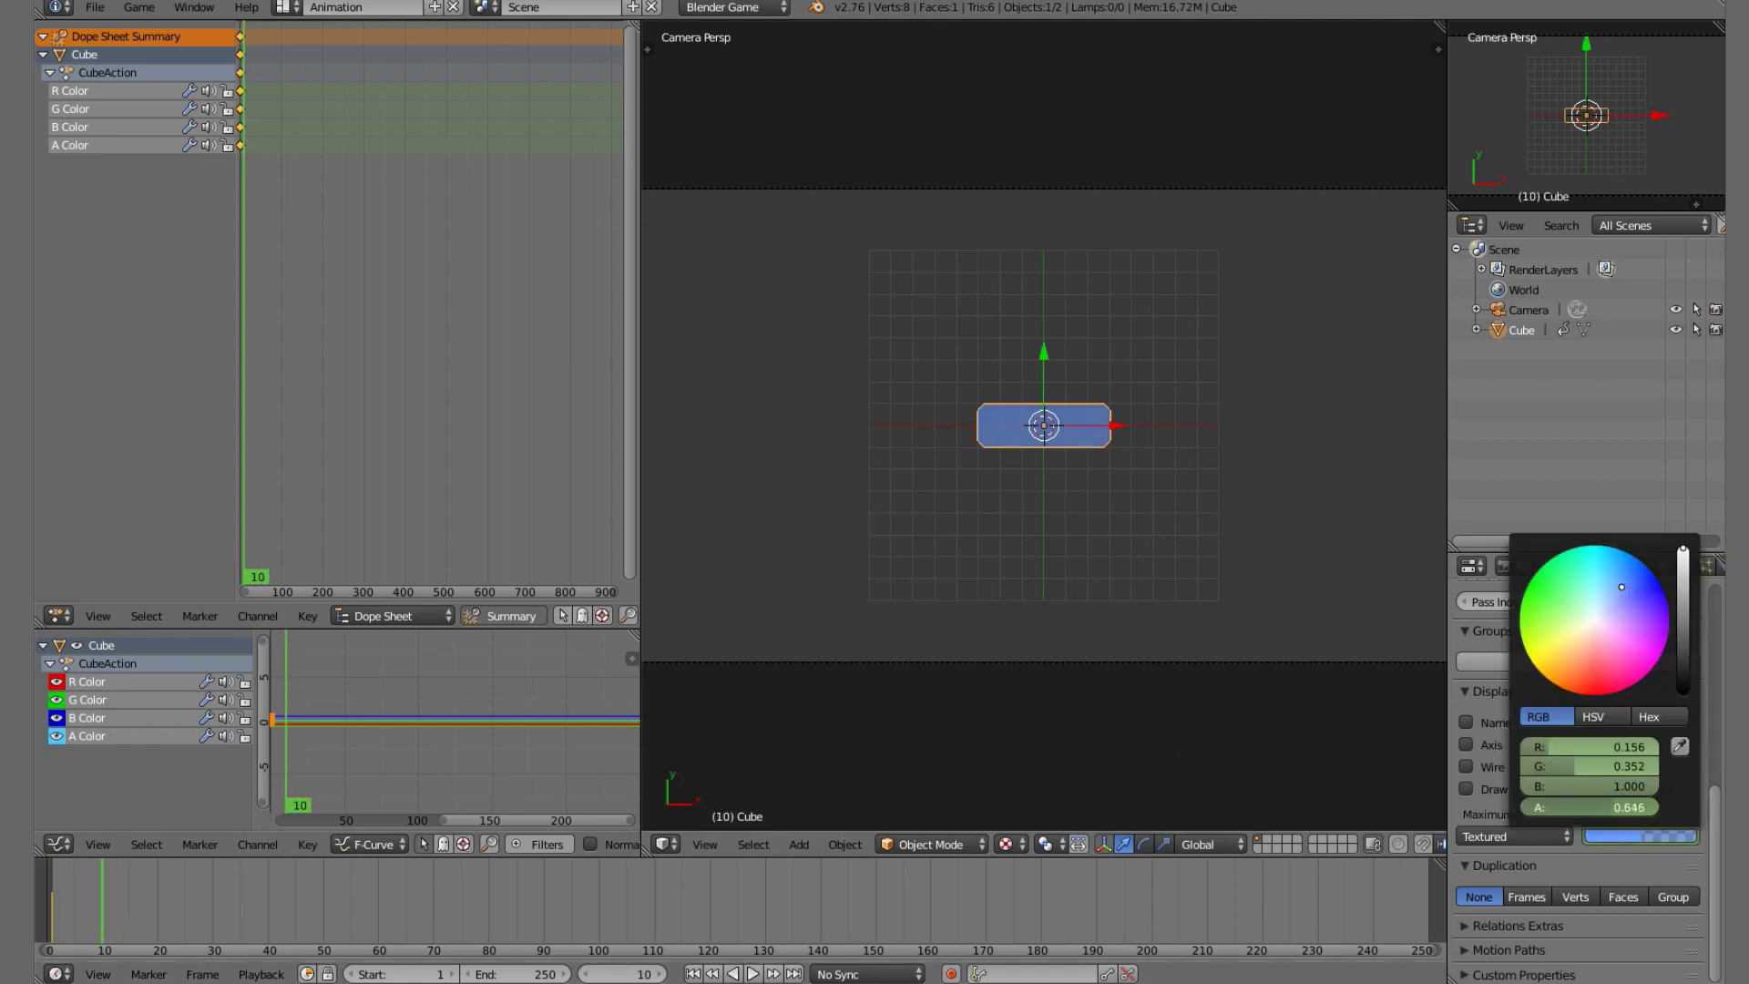
{"action": "mouse_move", "coordinate": [1609, 807]}
{"action": "left_mouse_down"}
{"action": "mouse_move", "coordinate": [1640, 807]}
{"action": "mouse_move", "coordinate": [1589, 807]}
{"action": "mouse_move", "coordinate": [1636, 813]}
{"action": "left_mouse_up"}
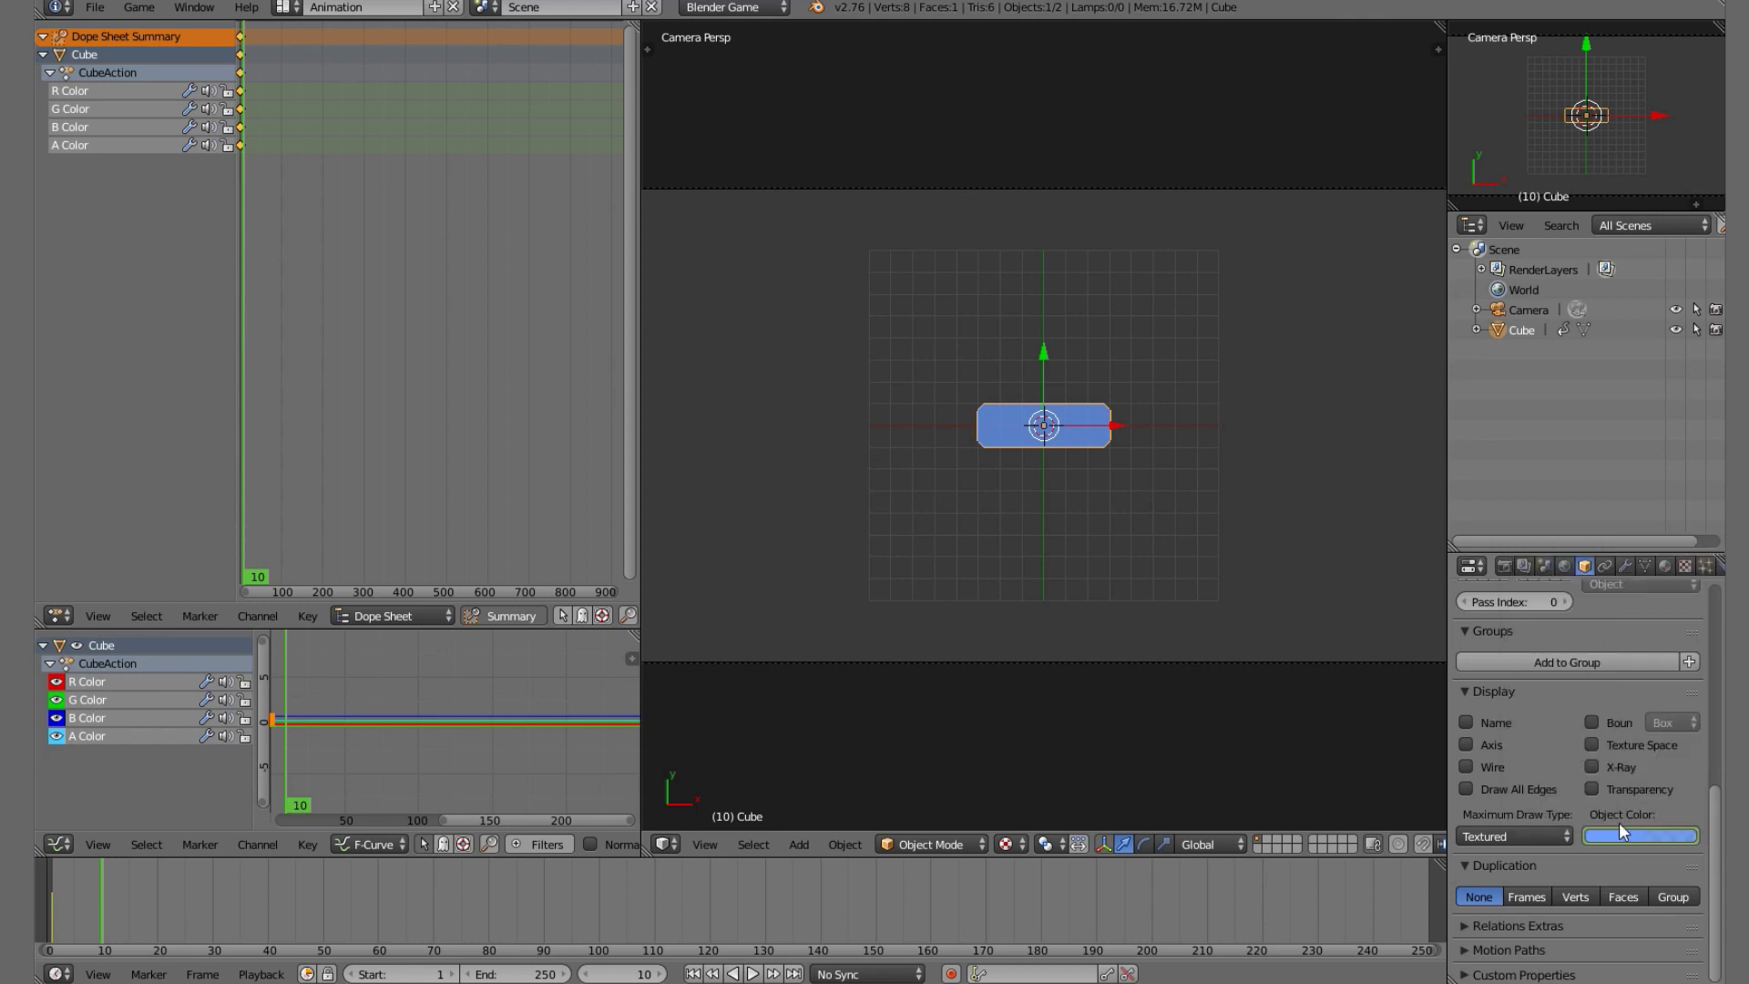
{"action": "left_click", "coordinate": [1621, 838]}
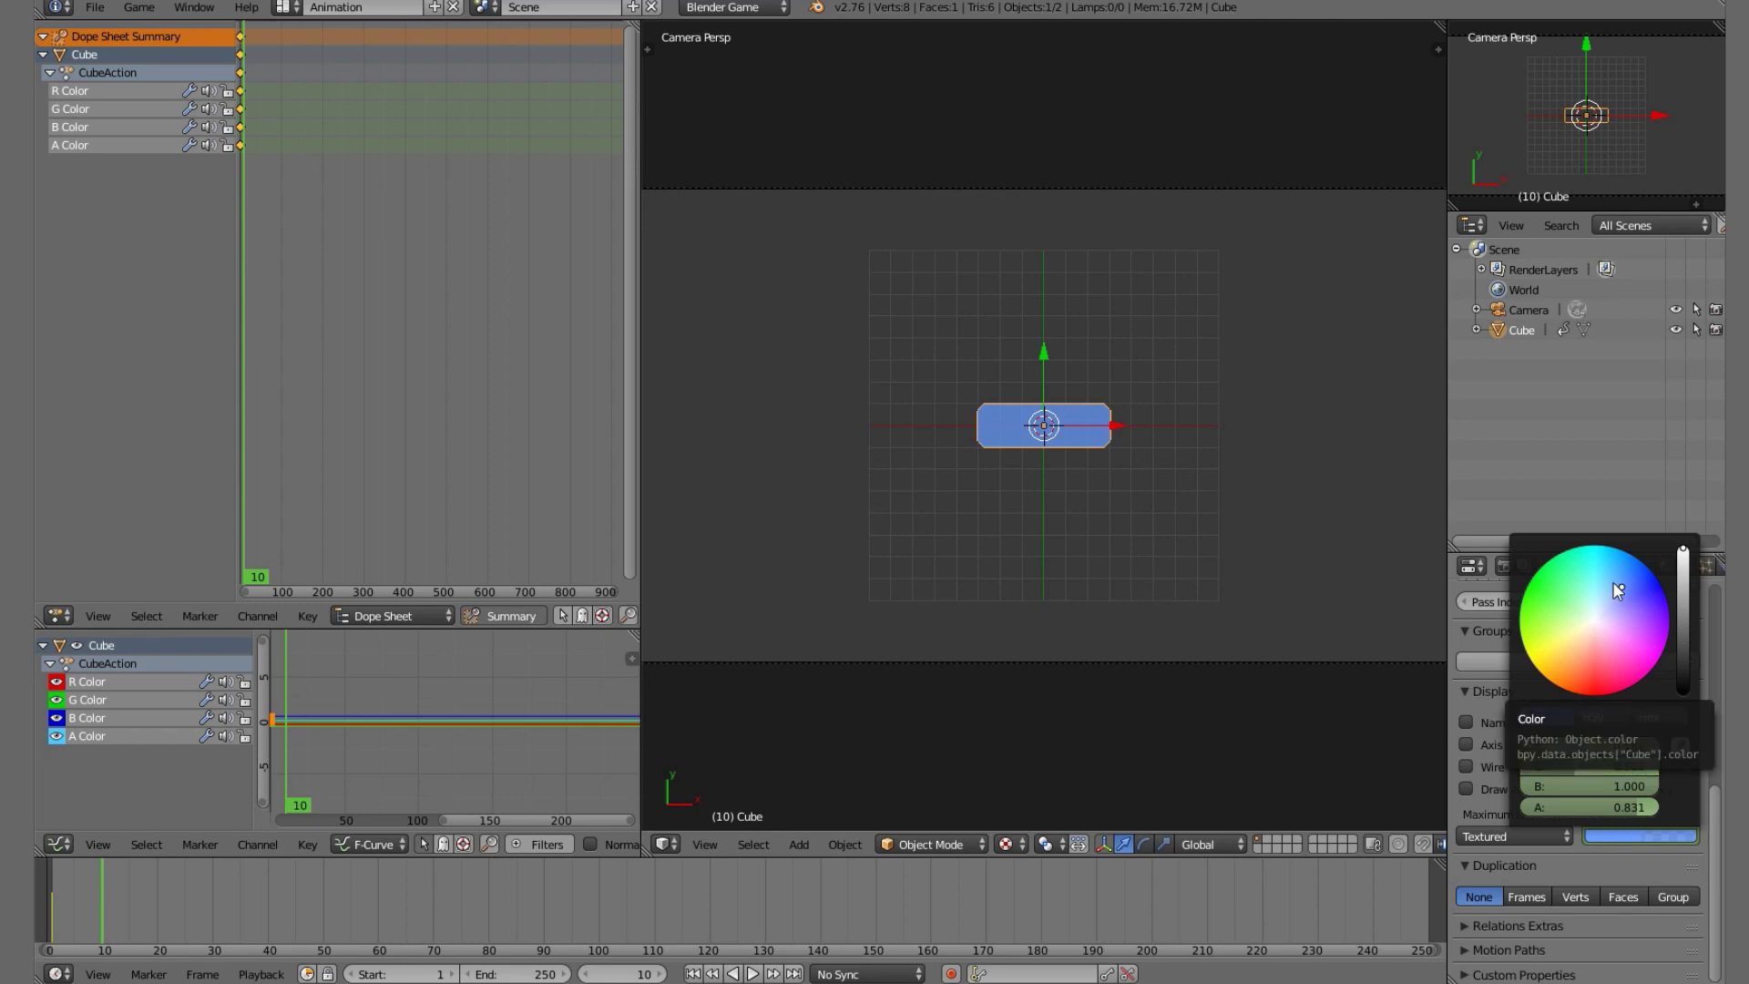
{"action": "left_click_drag", "start_coordinate": [1614, 588], "coordinate": [1600, 589]}
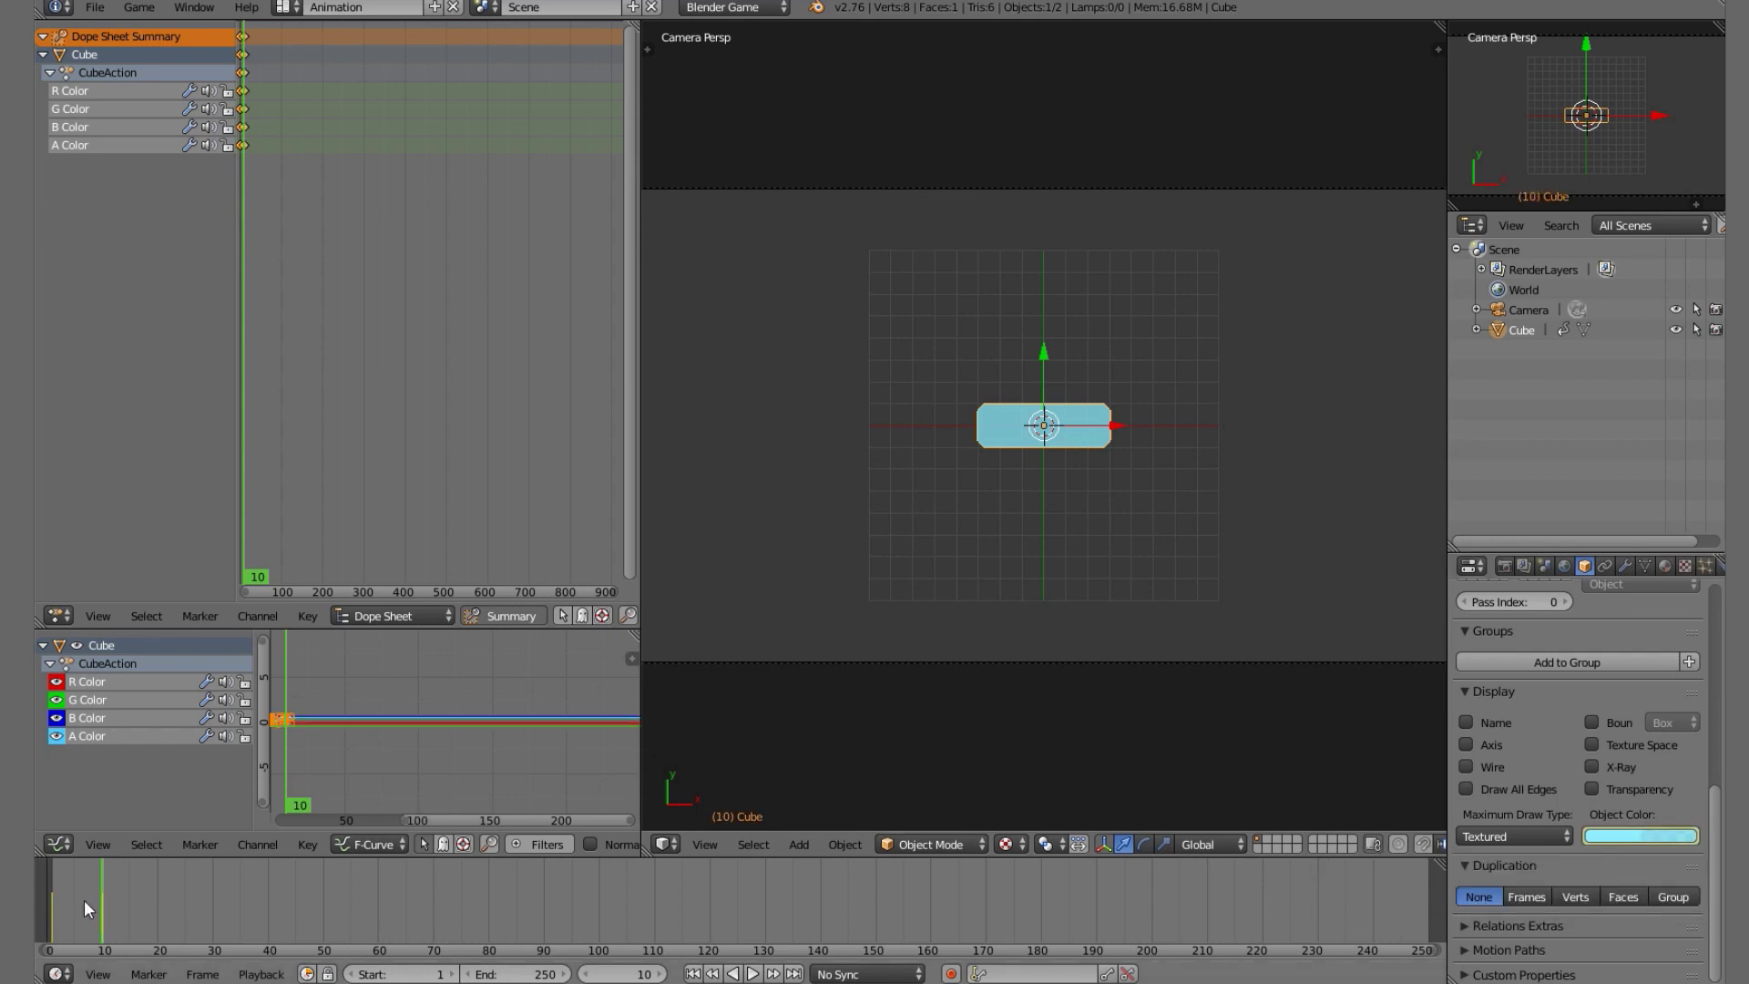
{"action": "left_click_drag", "start_coordinate": [84, 900], "coordinate": [90, 940]}
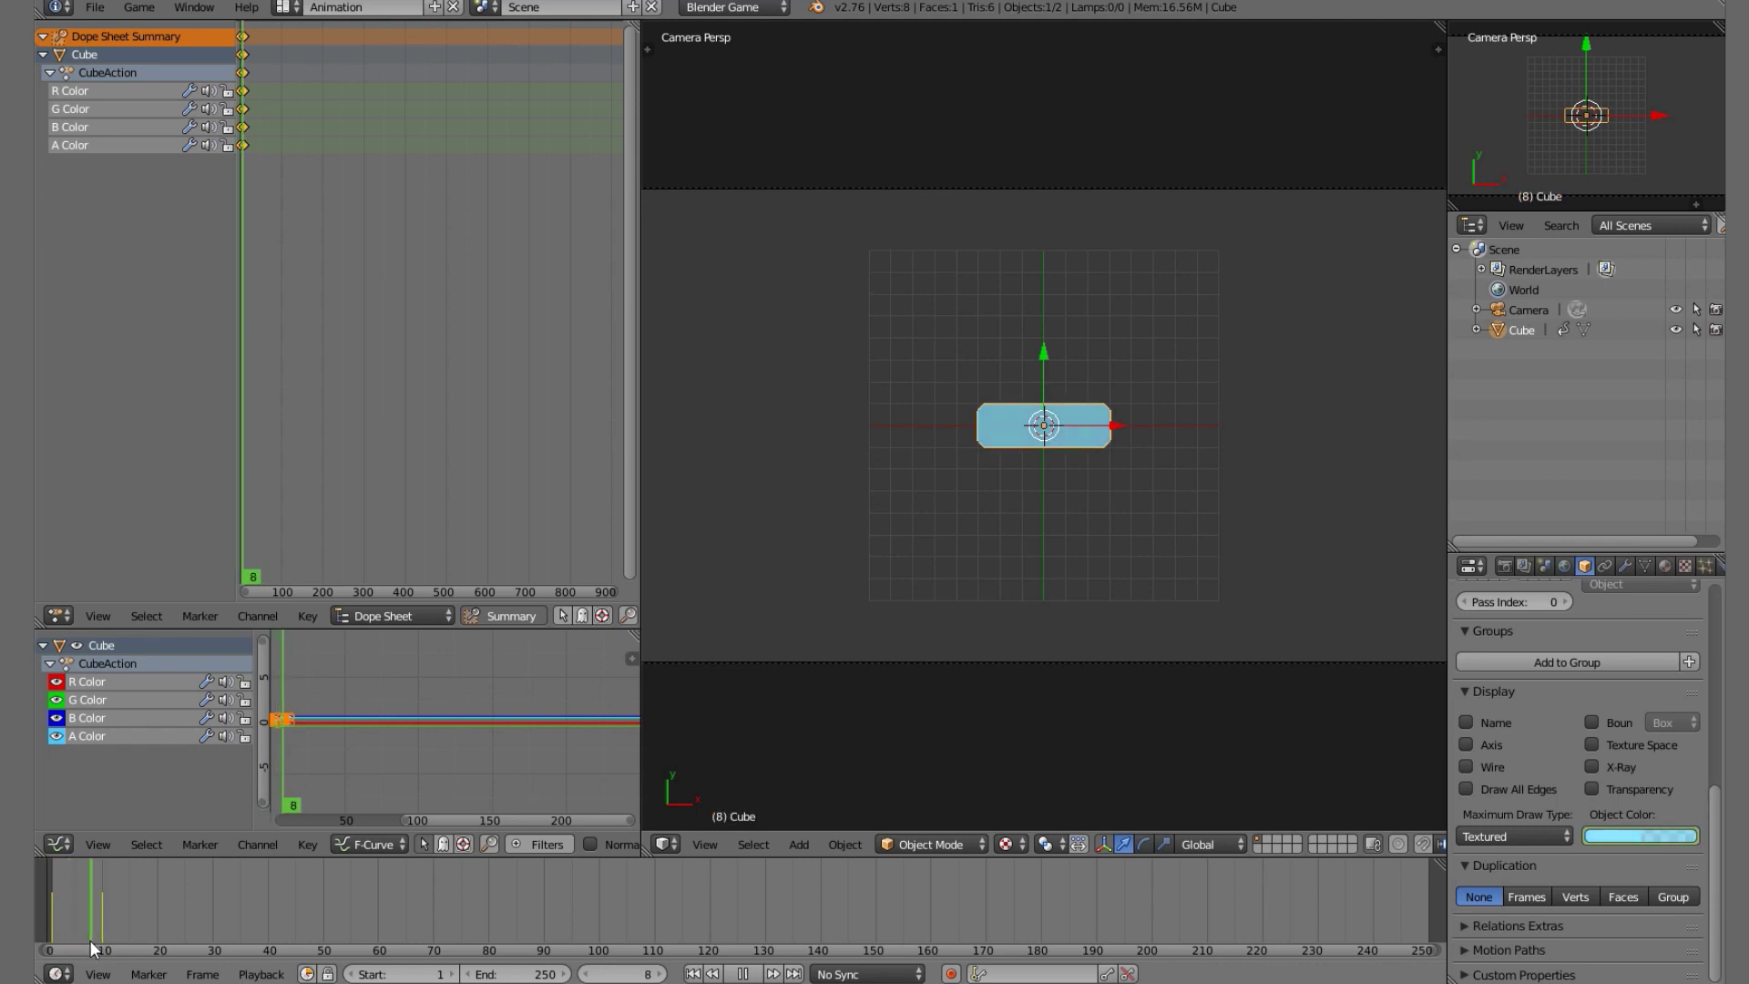
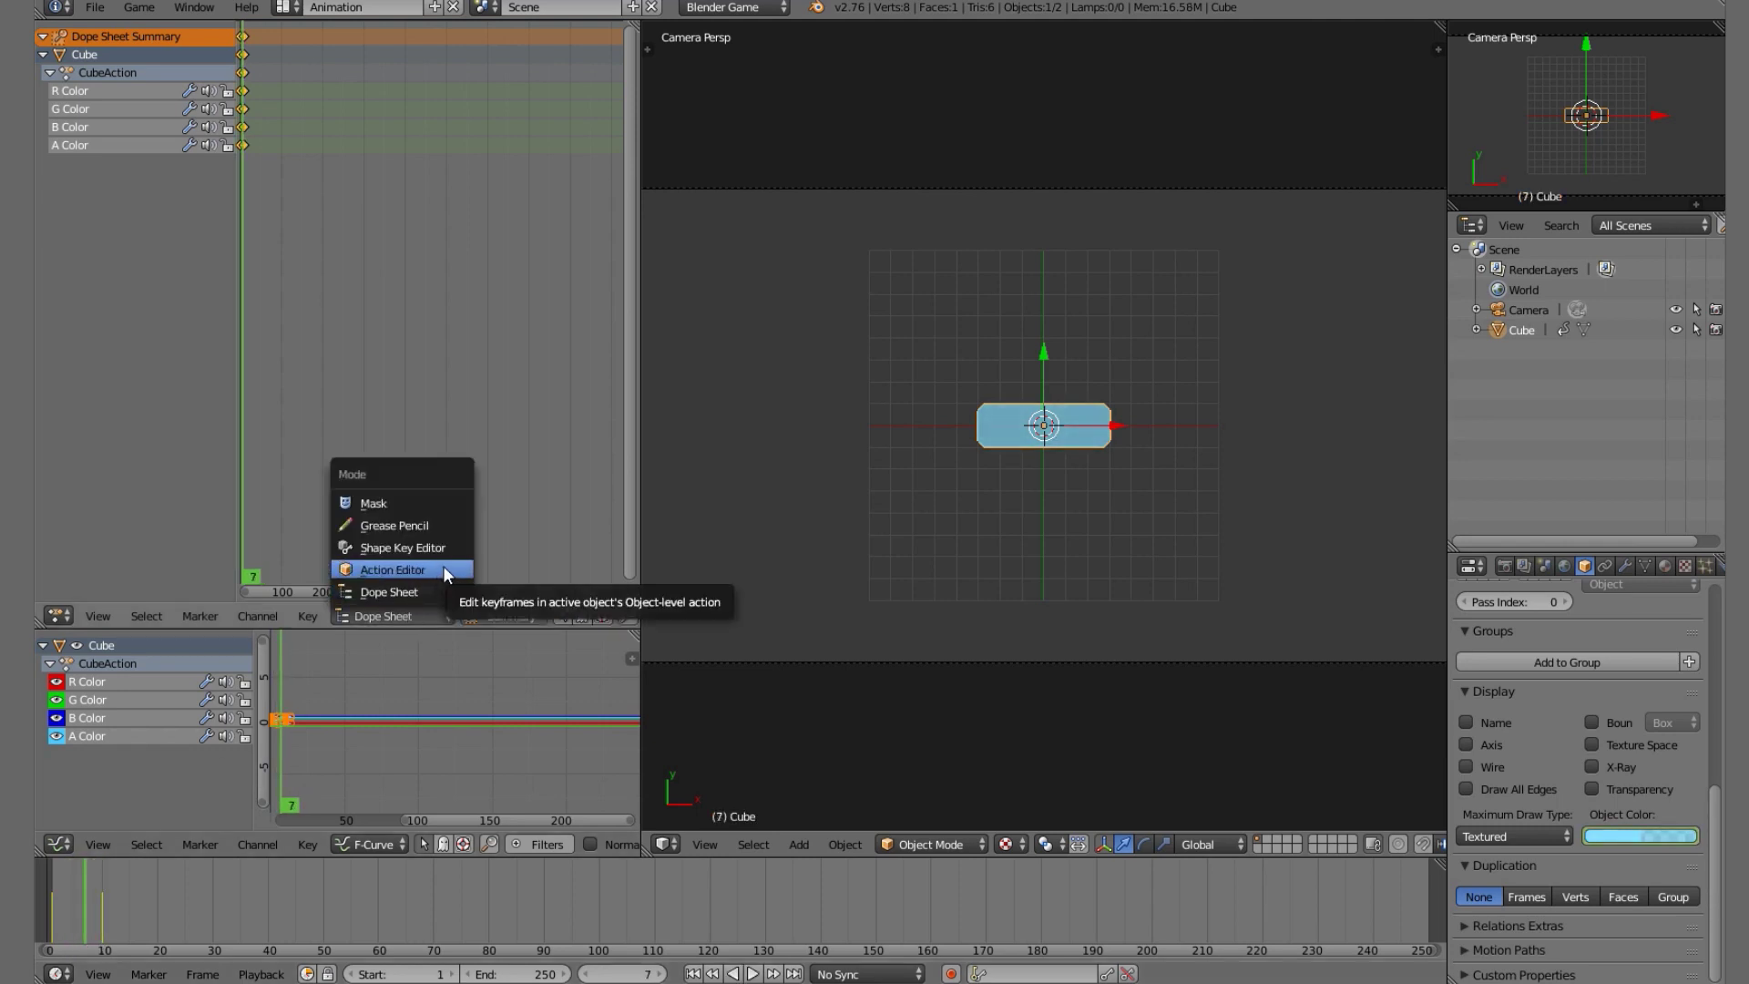
Switch the dope sheet to the Action Editor and rename the plate's action to ButtonOver.
{"action": "left_click", "coordinate": [443, 566]}
{"action": "middle_click_drag", "start_coordinate": [606, 618], "coordinate": [357, 592]}
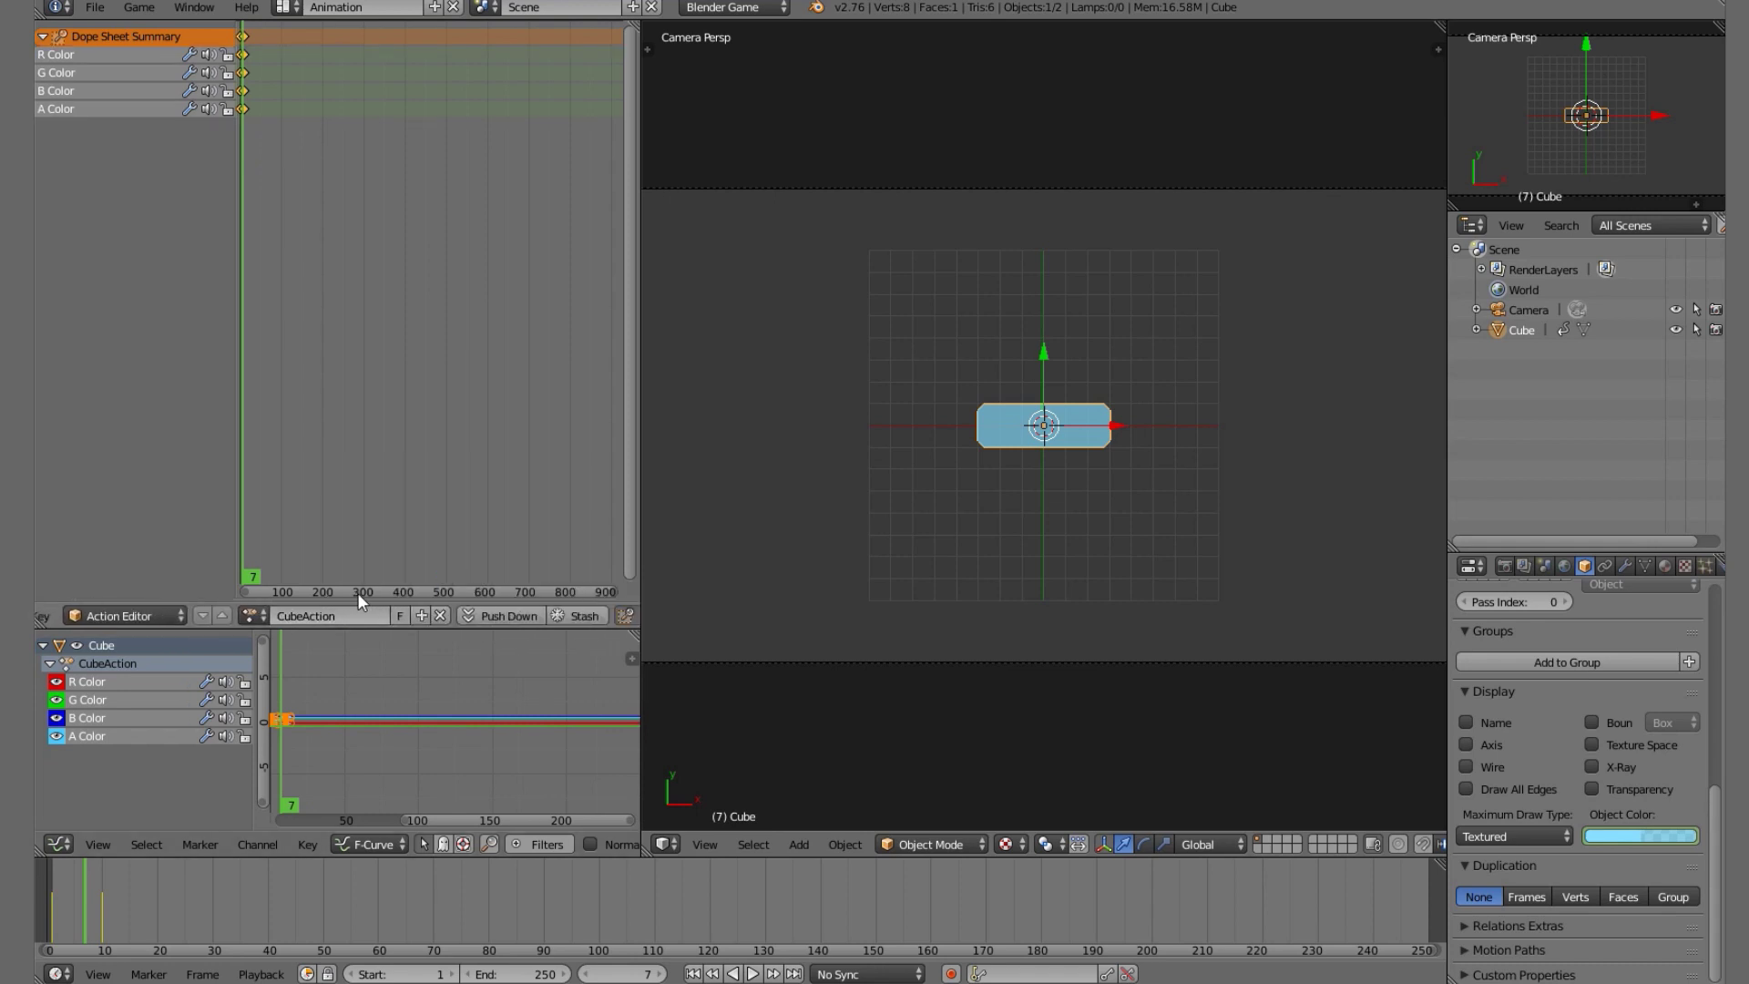
{"action": "left_click", "coordinate": [343, 616]}
{"action": "type", "text": "ButtonOver"}
{"action": "key", "text": "Return"}
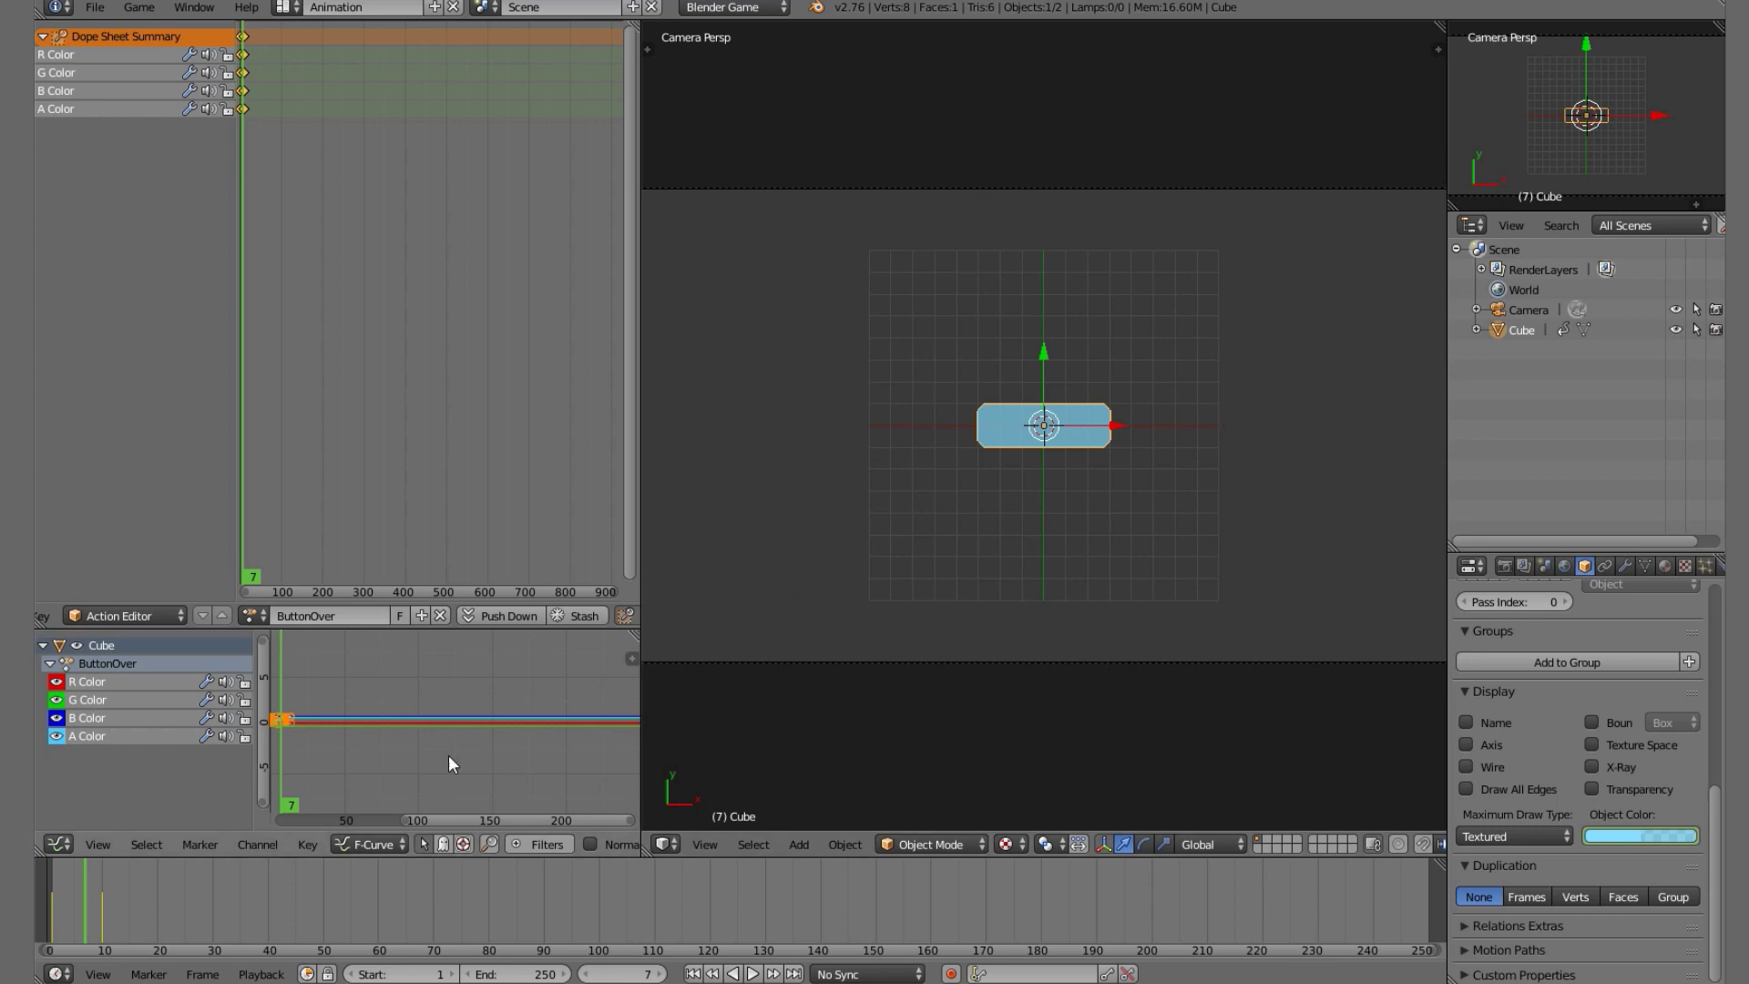
Try the Vector handle type on all keyframes of the ButtonOver color curves.
{"action": "scroll", "coordinate": [499, 724], "scroll_direction": "up", "scroll_amount": 8}
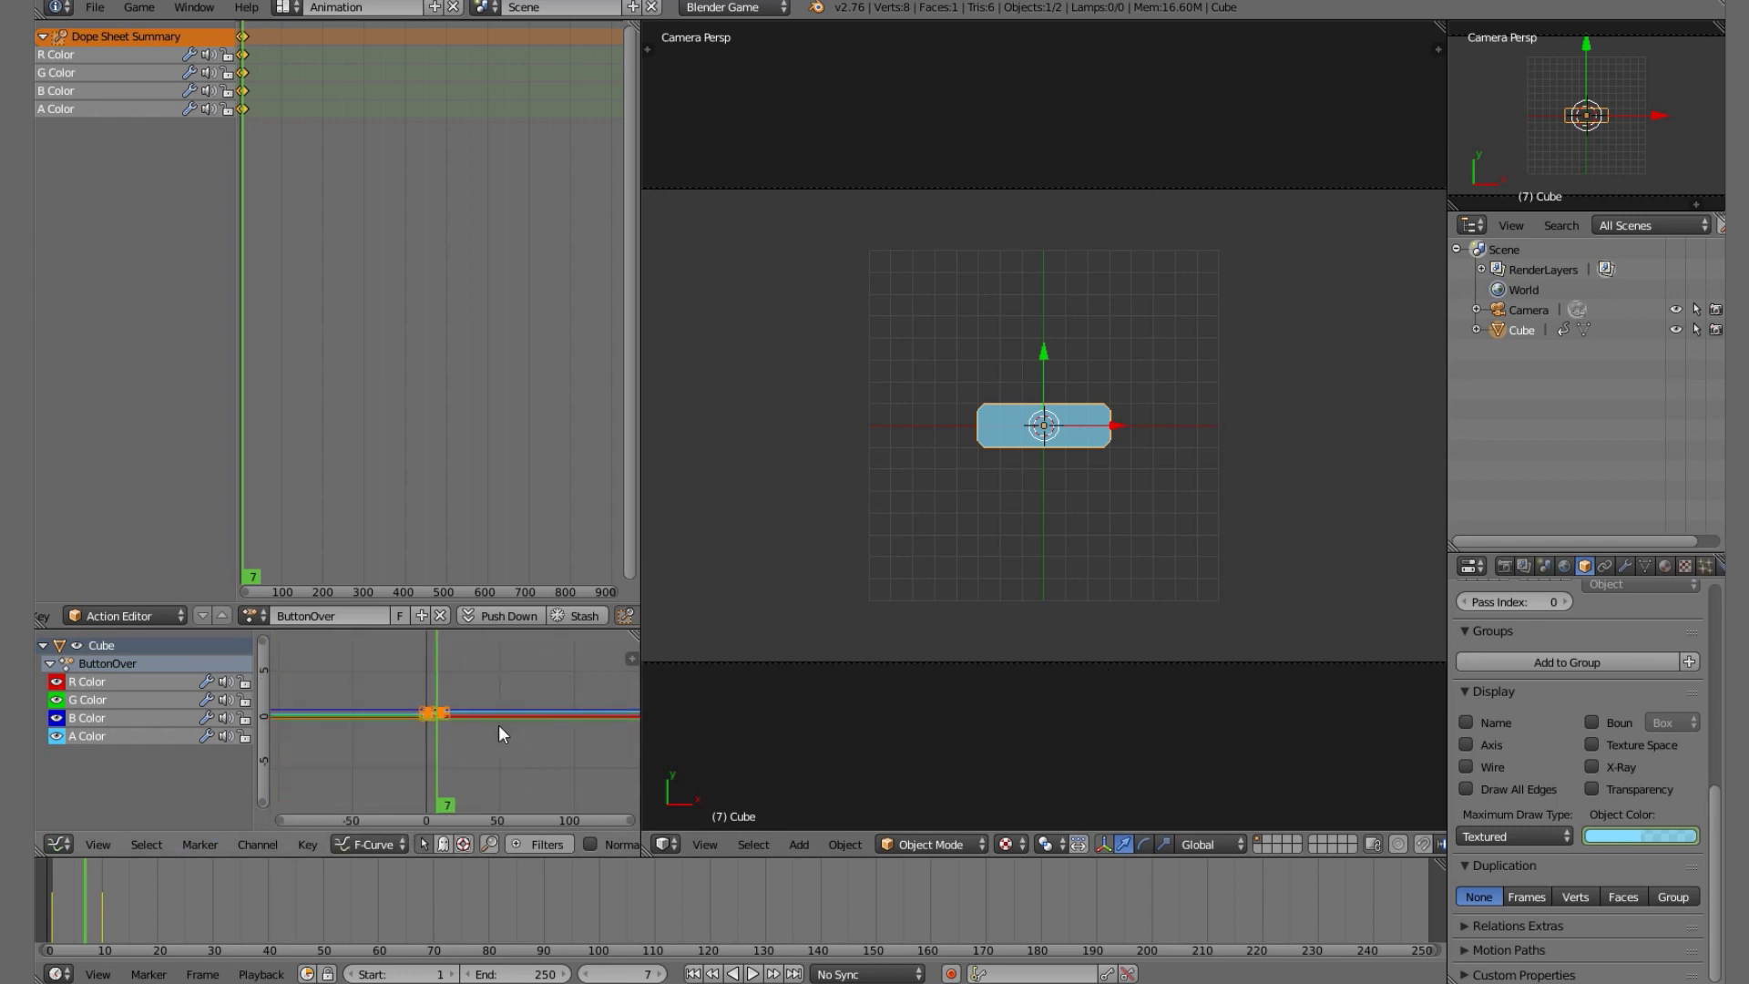
{"action": "middle_click_drag", "start_coordinate": [333, 688], "coordinate": [484, 702]}
{"action": "key", "text": "a"}
{"action": "key", "text": "a"}
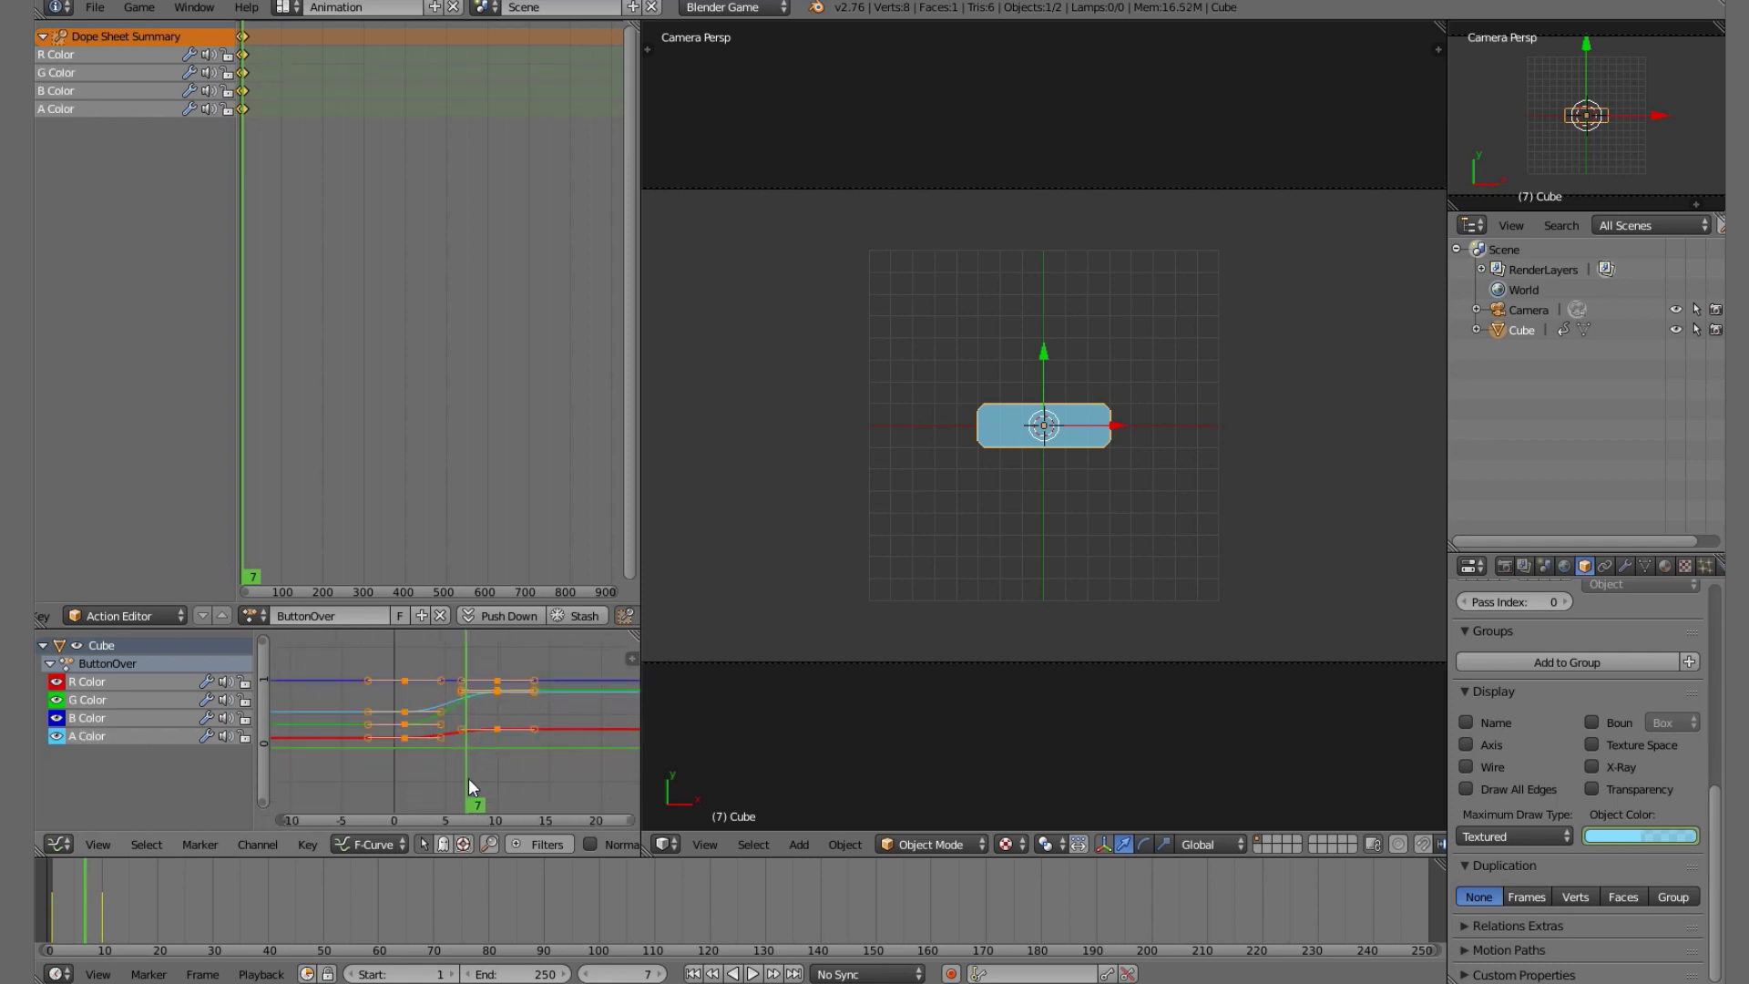
{"action": "key", "text": "v"}
{"action": "left_click", "coordinate": [457, 778]}
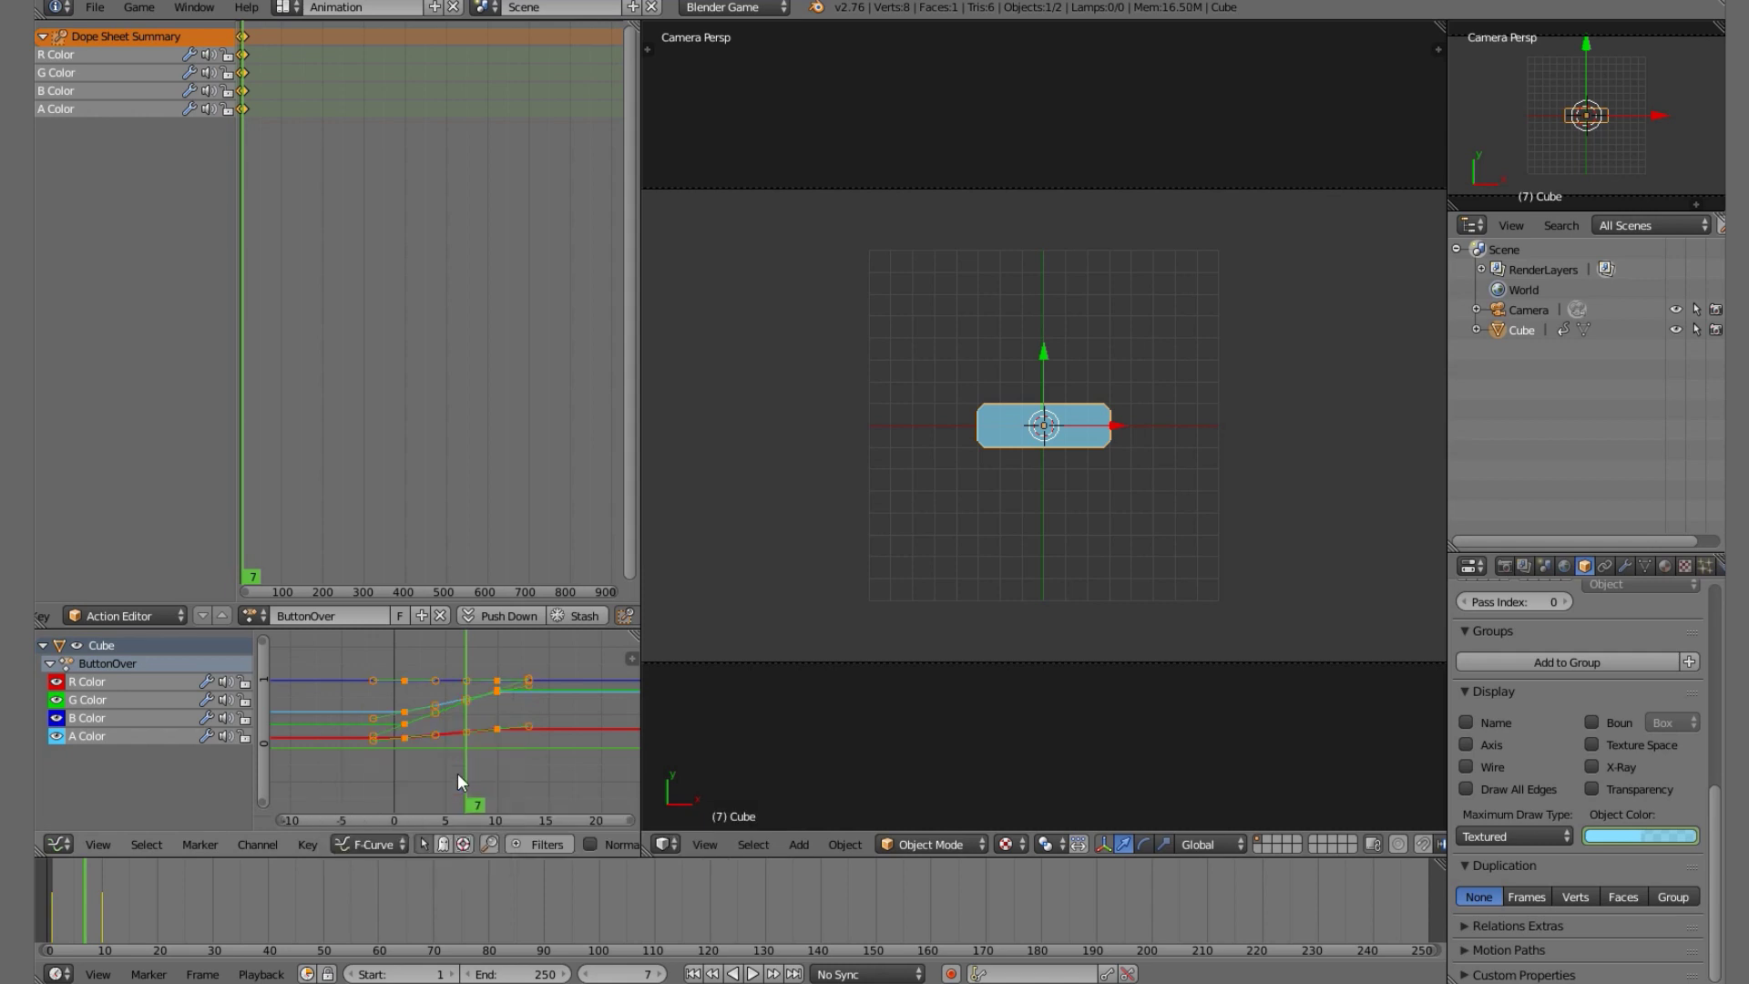
{"action": "scroll", "coordinate": [430, 729], "scroll_direction": "up", "scroll_amount": 2}
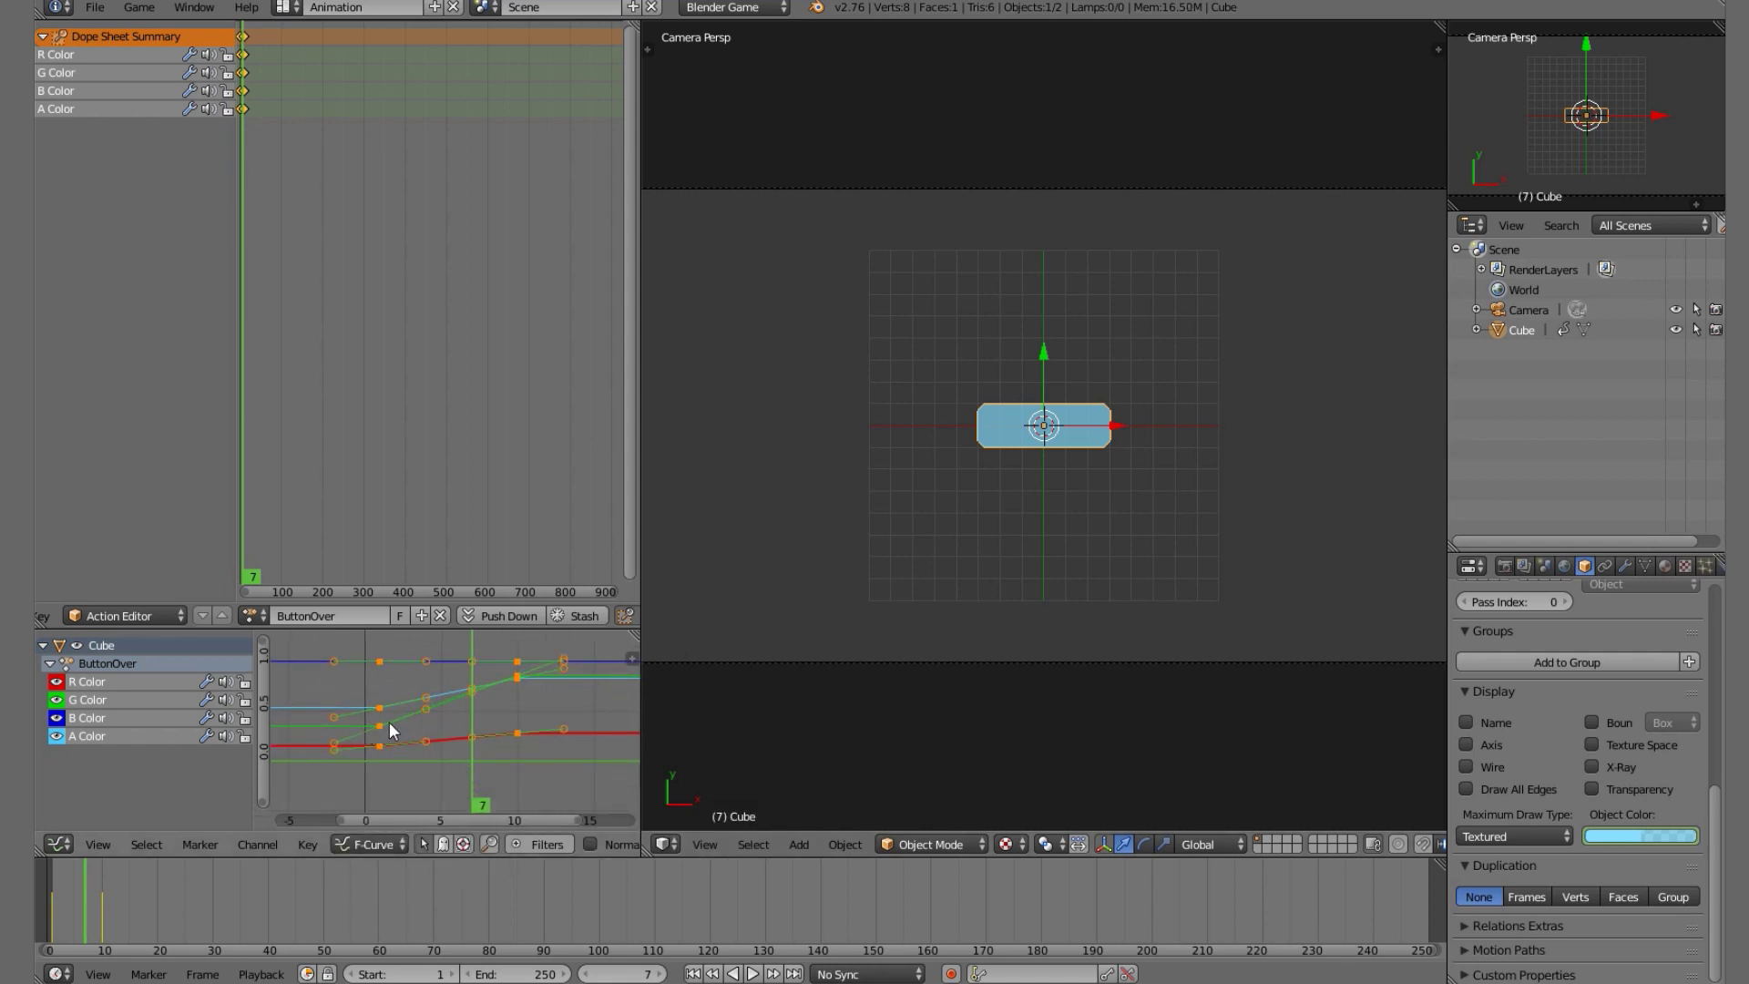
Preview the plate's color animation by playing and scrubbing it, and undo the handle type change.
{"action": "key", "text": "alt+a"}
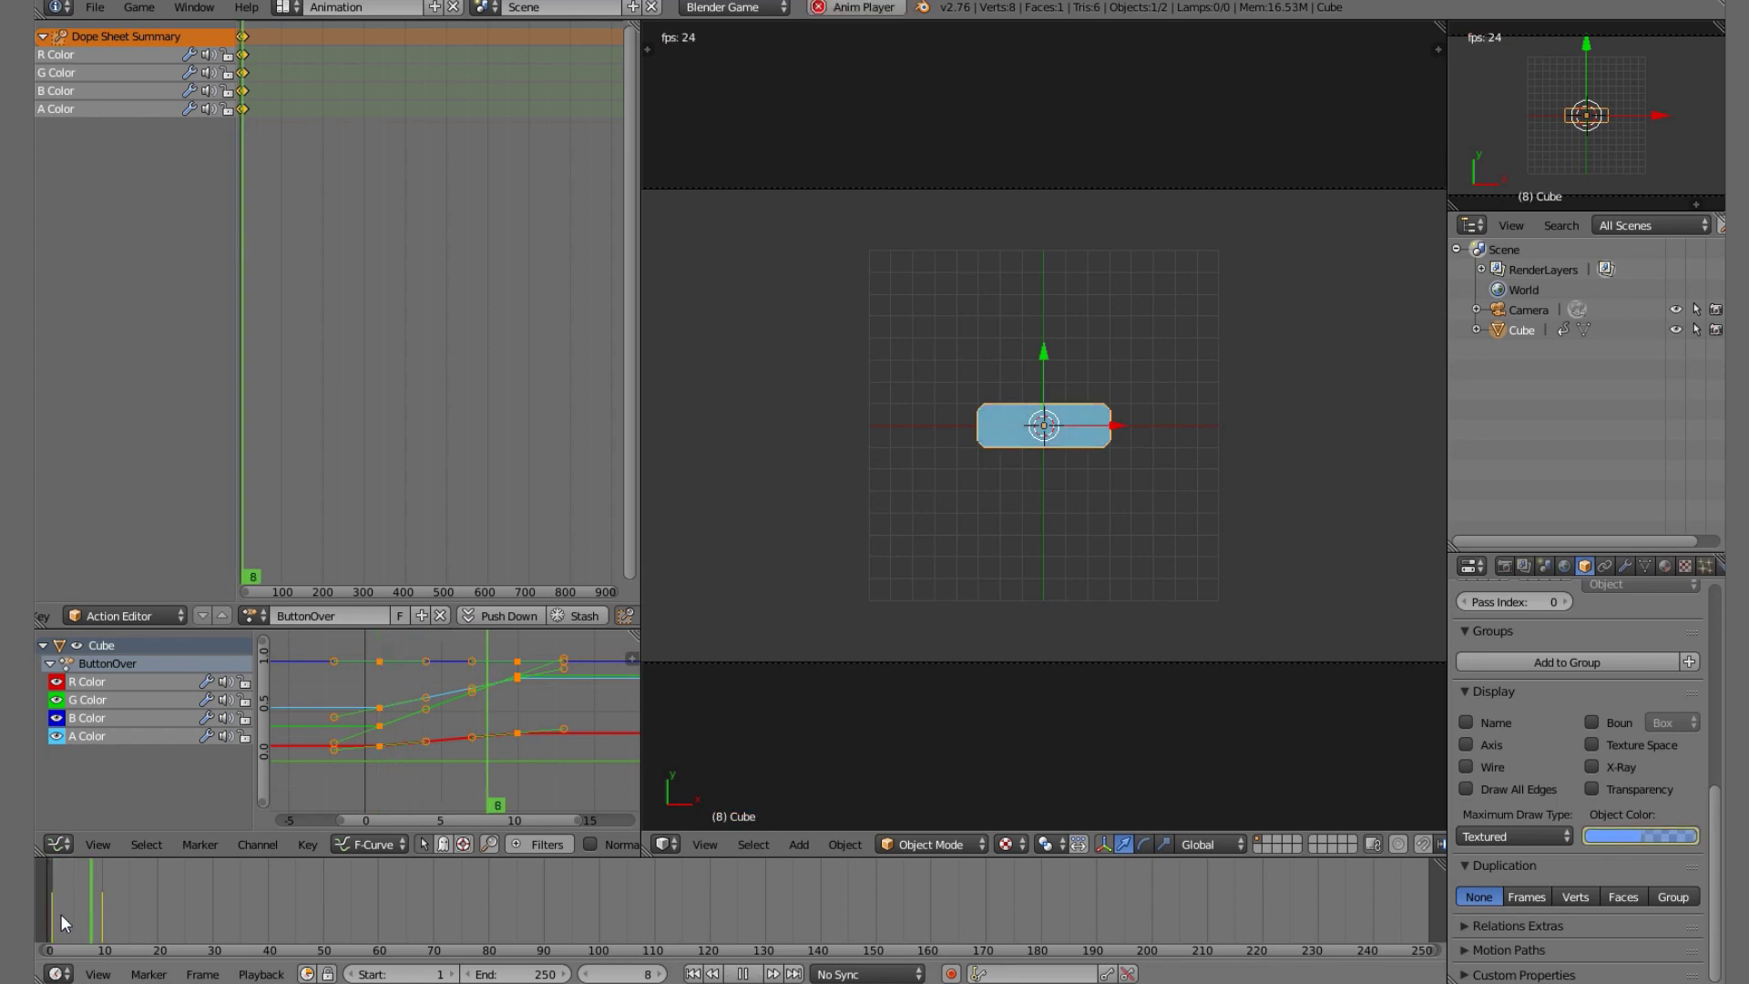
{"action": "key", "text": "alt+a"}
{"action": "left_click_drag", "start_coordinate": [60, 914], "coordinate": [99, 927]}
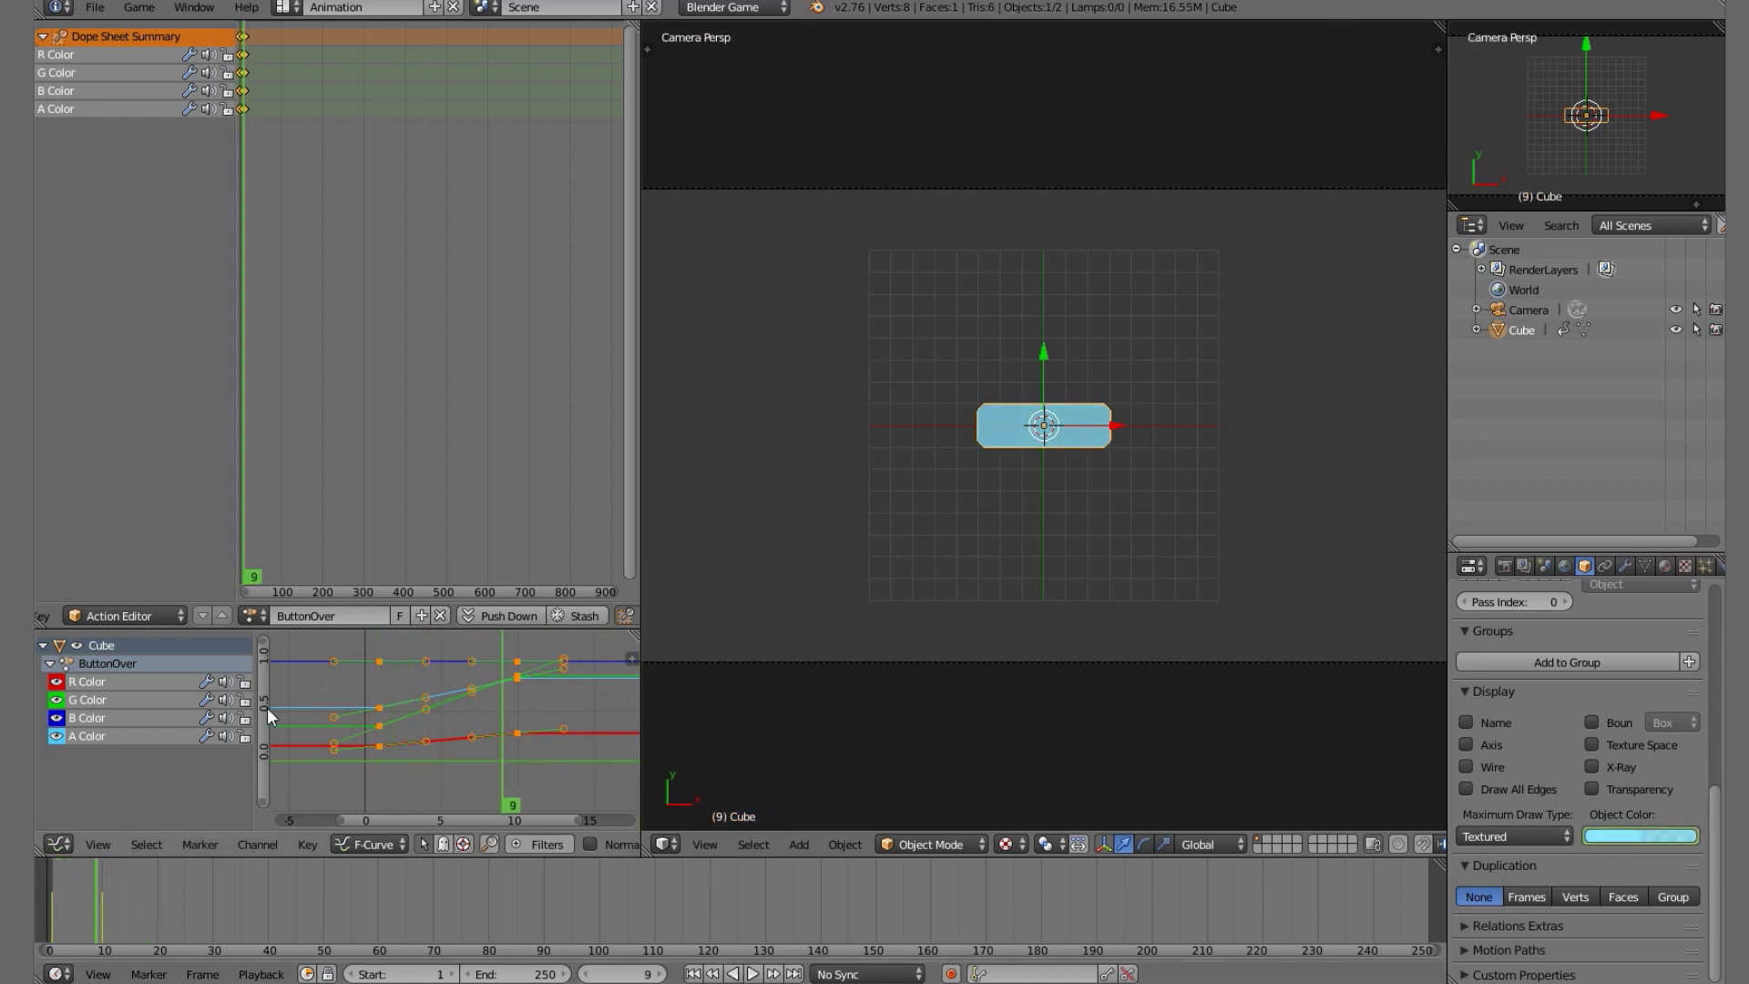
{"action": "key", "text": "ctrl+z"}
{"action": "key", "text": "ctrl+z"}
{"action": "key", "text": "ctrl+z"}
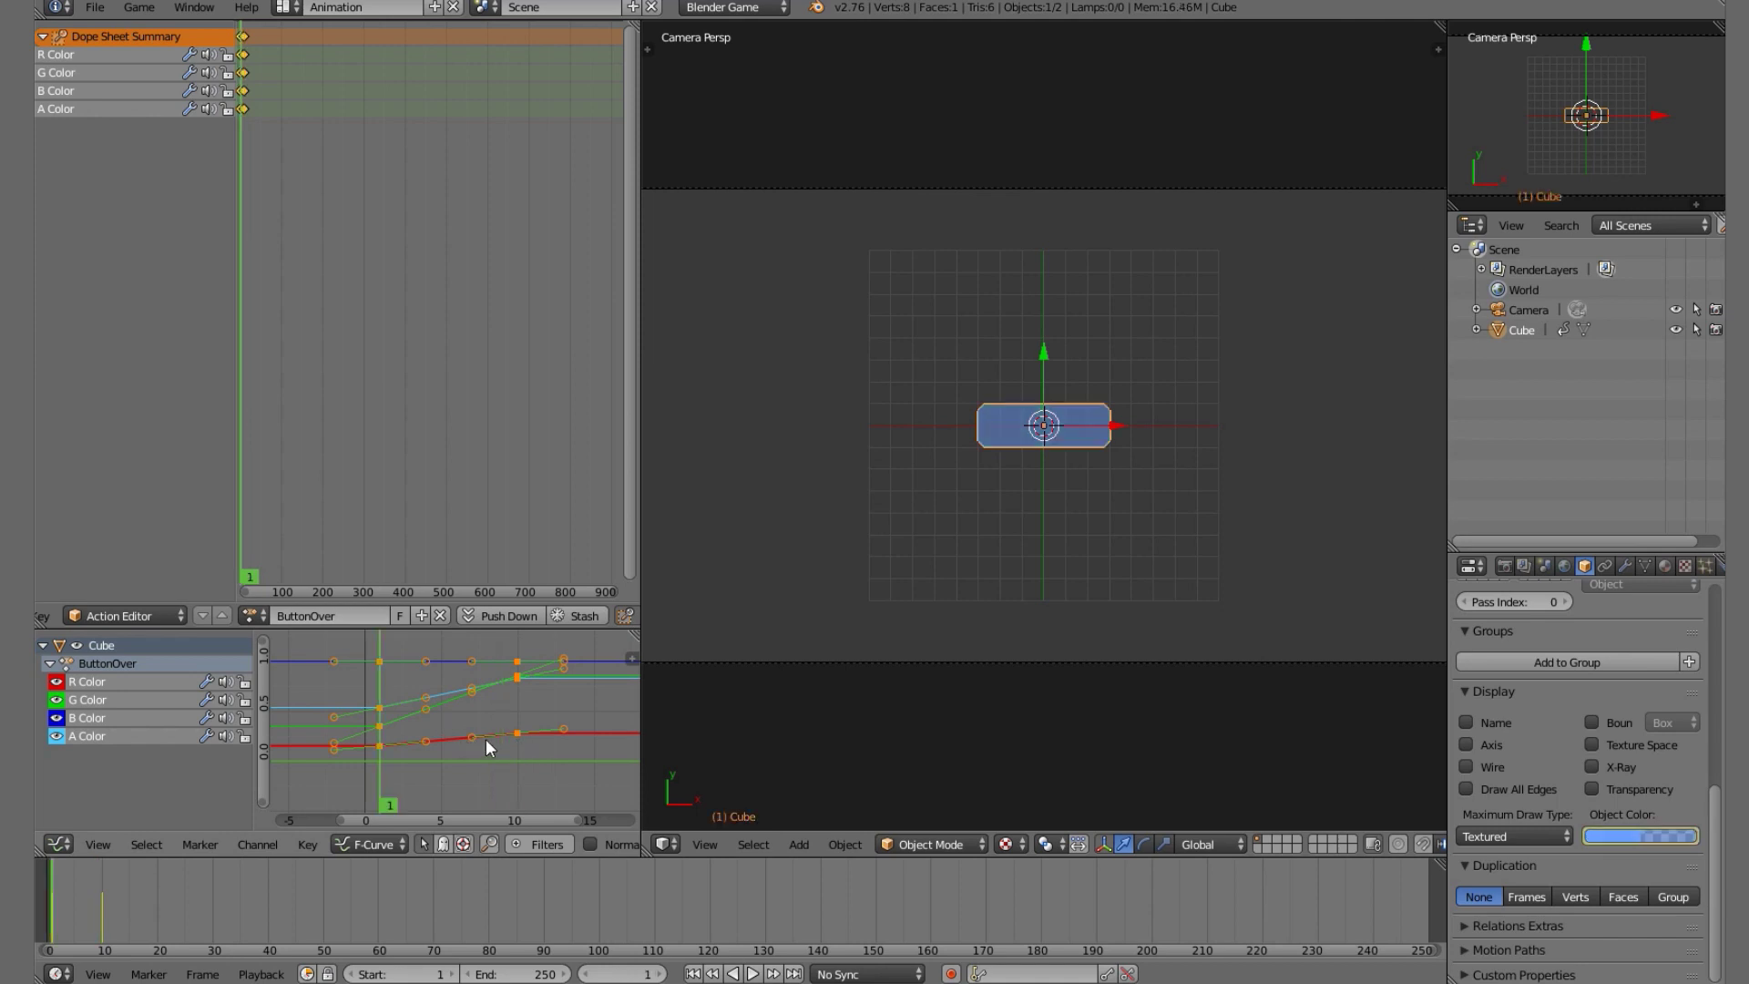
Set the handles of all the color curve keyframes to Vector and scrub the timeline to check the fade.
{"action": "key", "text": "Home"}
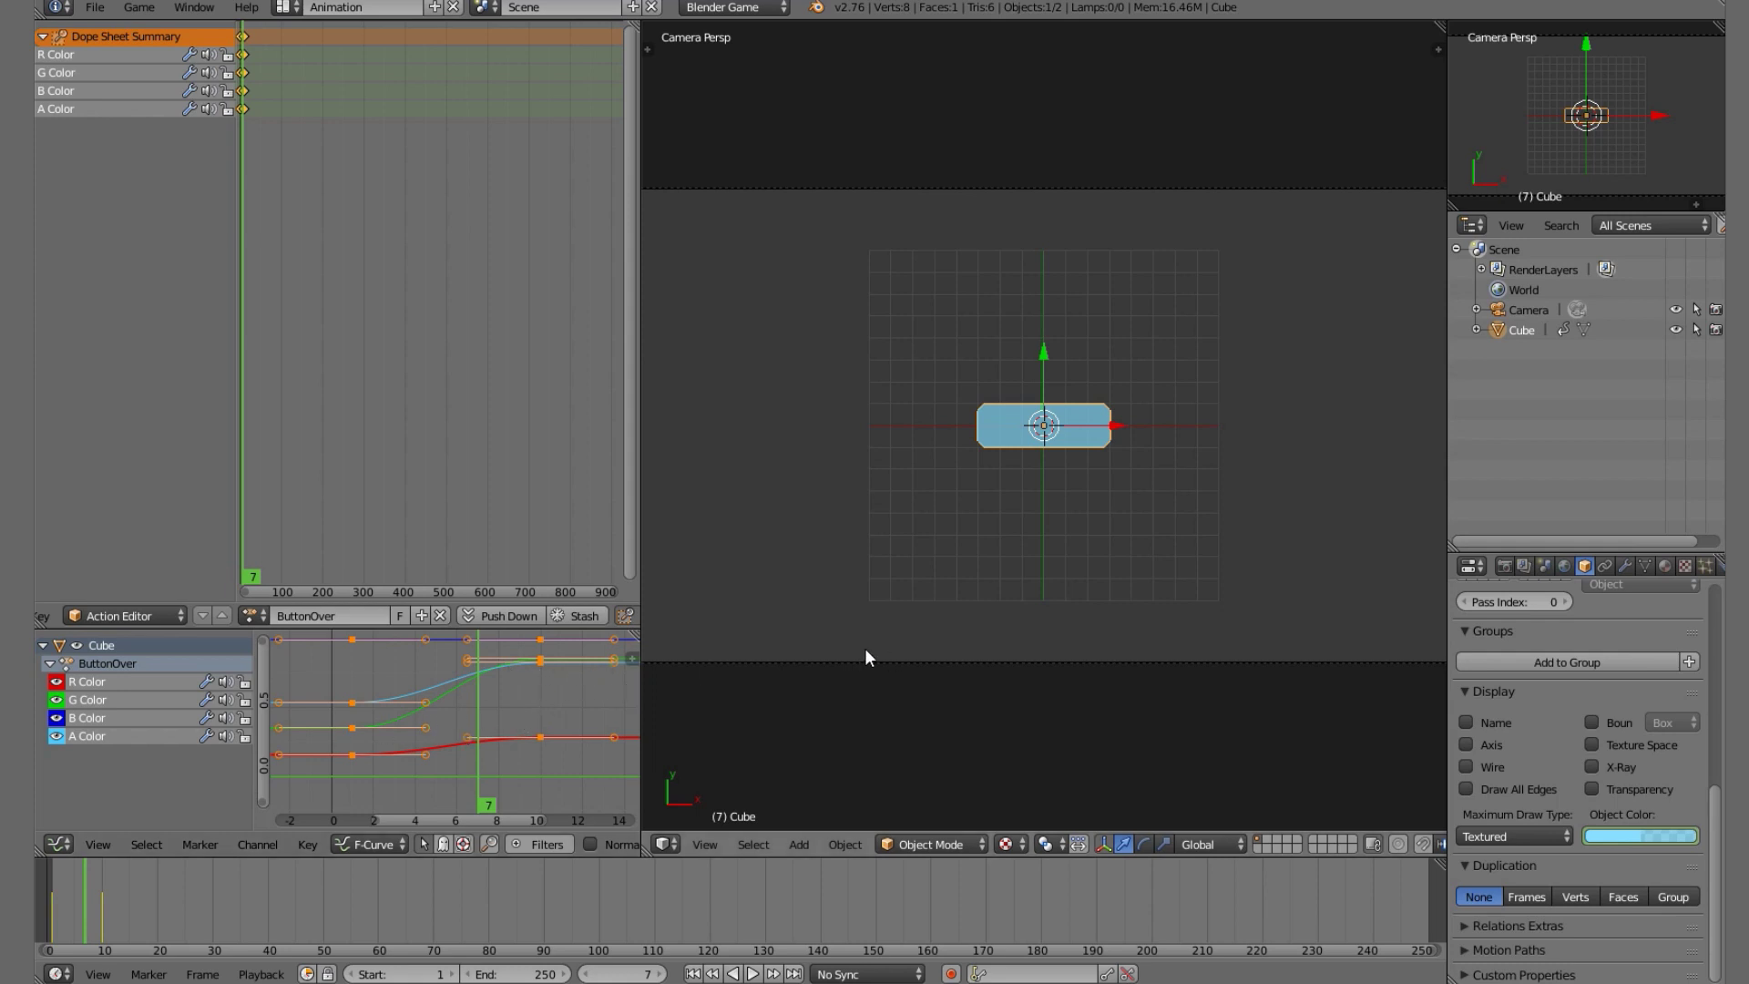
{"action": "key", "text": "v"}
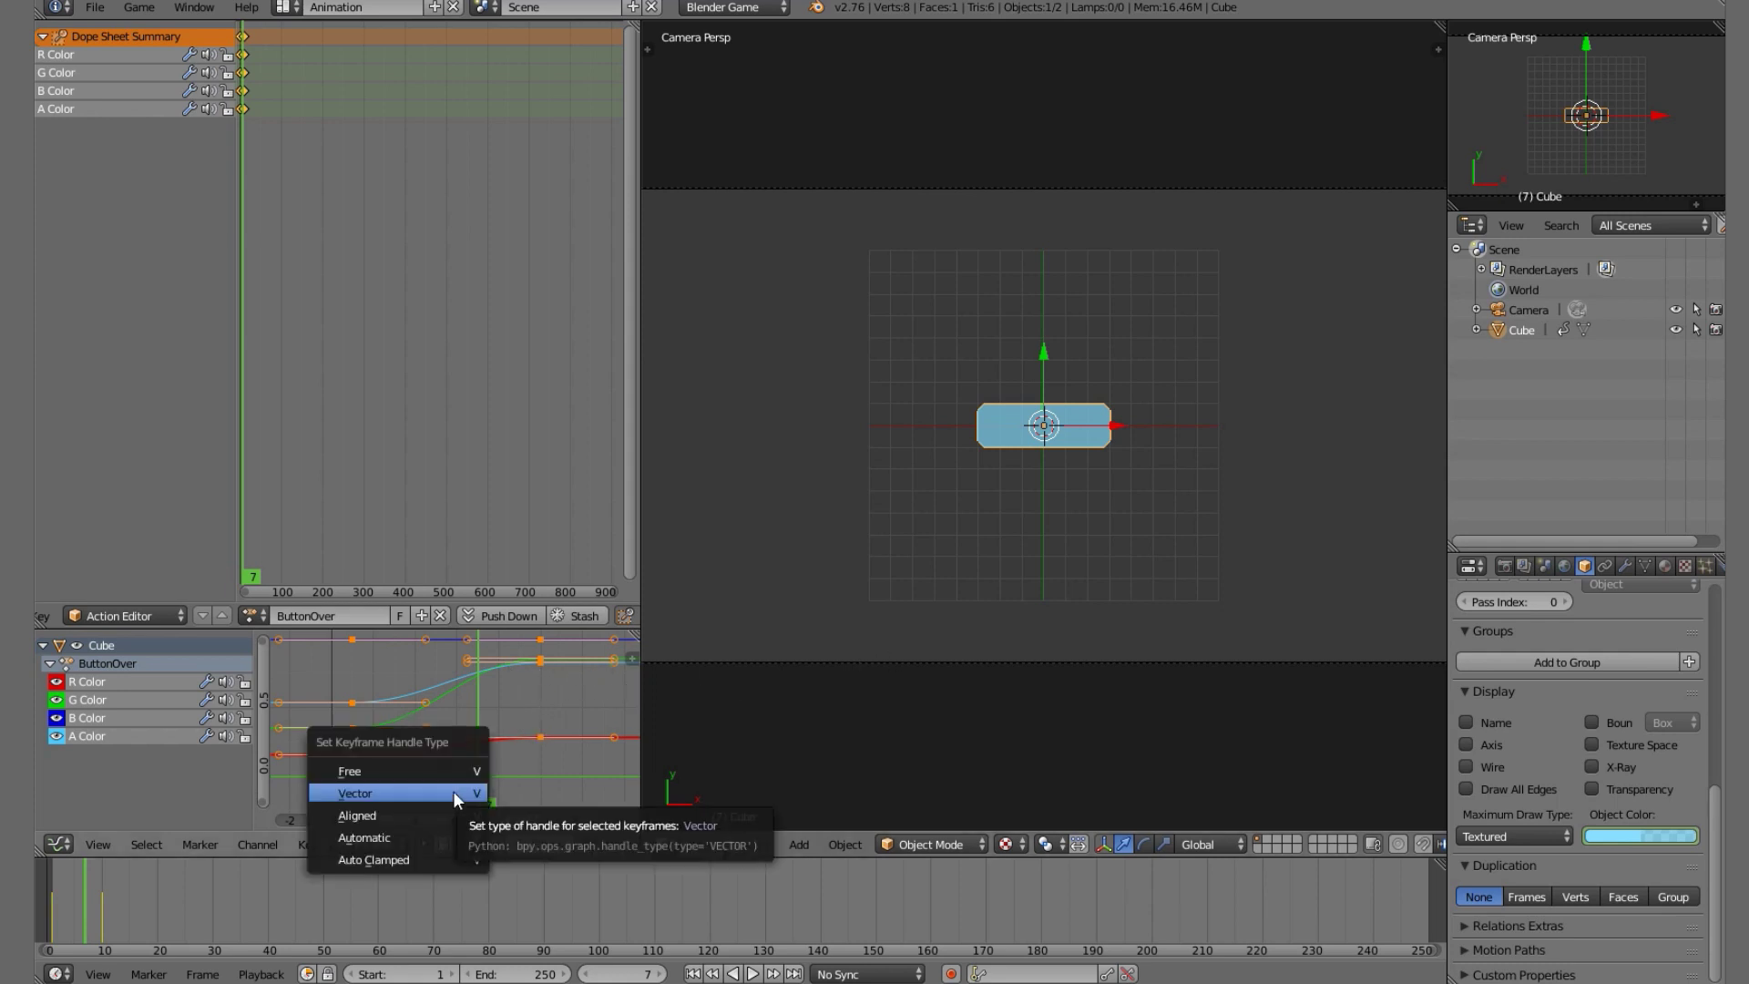
{"action": "left_click", "coordinate": [451, 791]}
{"action": "mouse_move", "coordinate": [88, 927]}
{"action": "left_mouse_down"}
{"action": "mouse_move", "coordinate": [57, 917]}
{"action": "mouse_move", "coordinate": [95, 920]}
{"action": "left_mouse_up"}
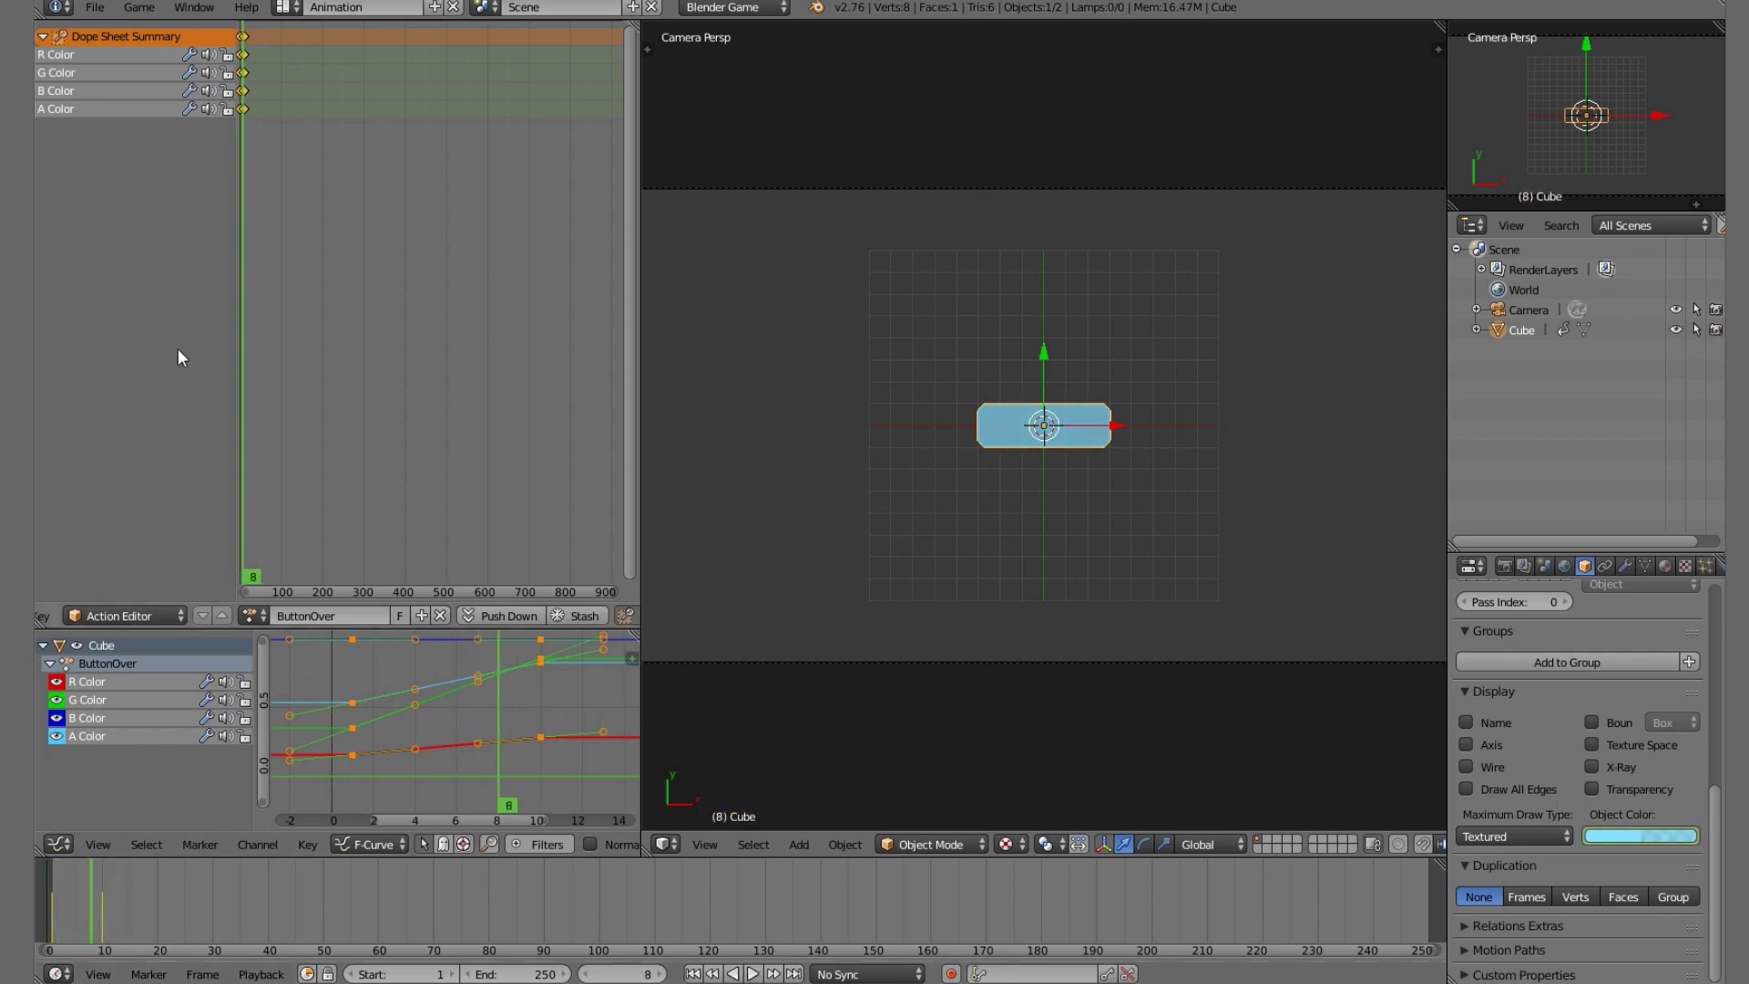
Change to the Game Logic layout with Texture shading through the camera, and briefly run the game.
{"action": "left_click", "coordinate": [285, 7]}
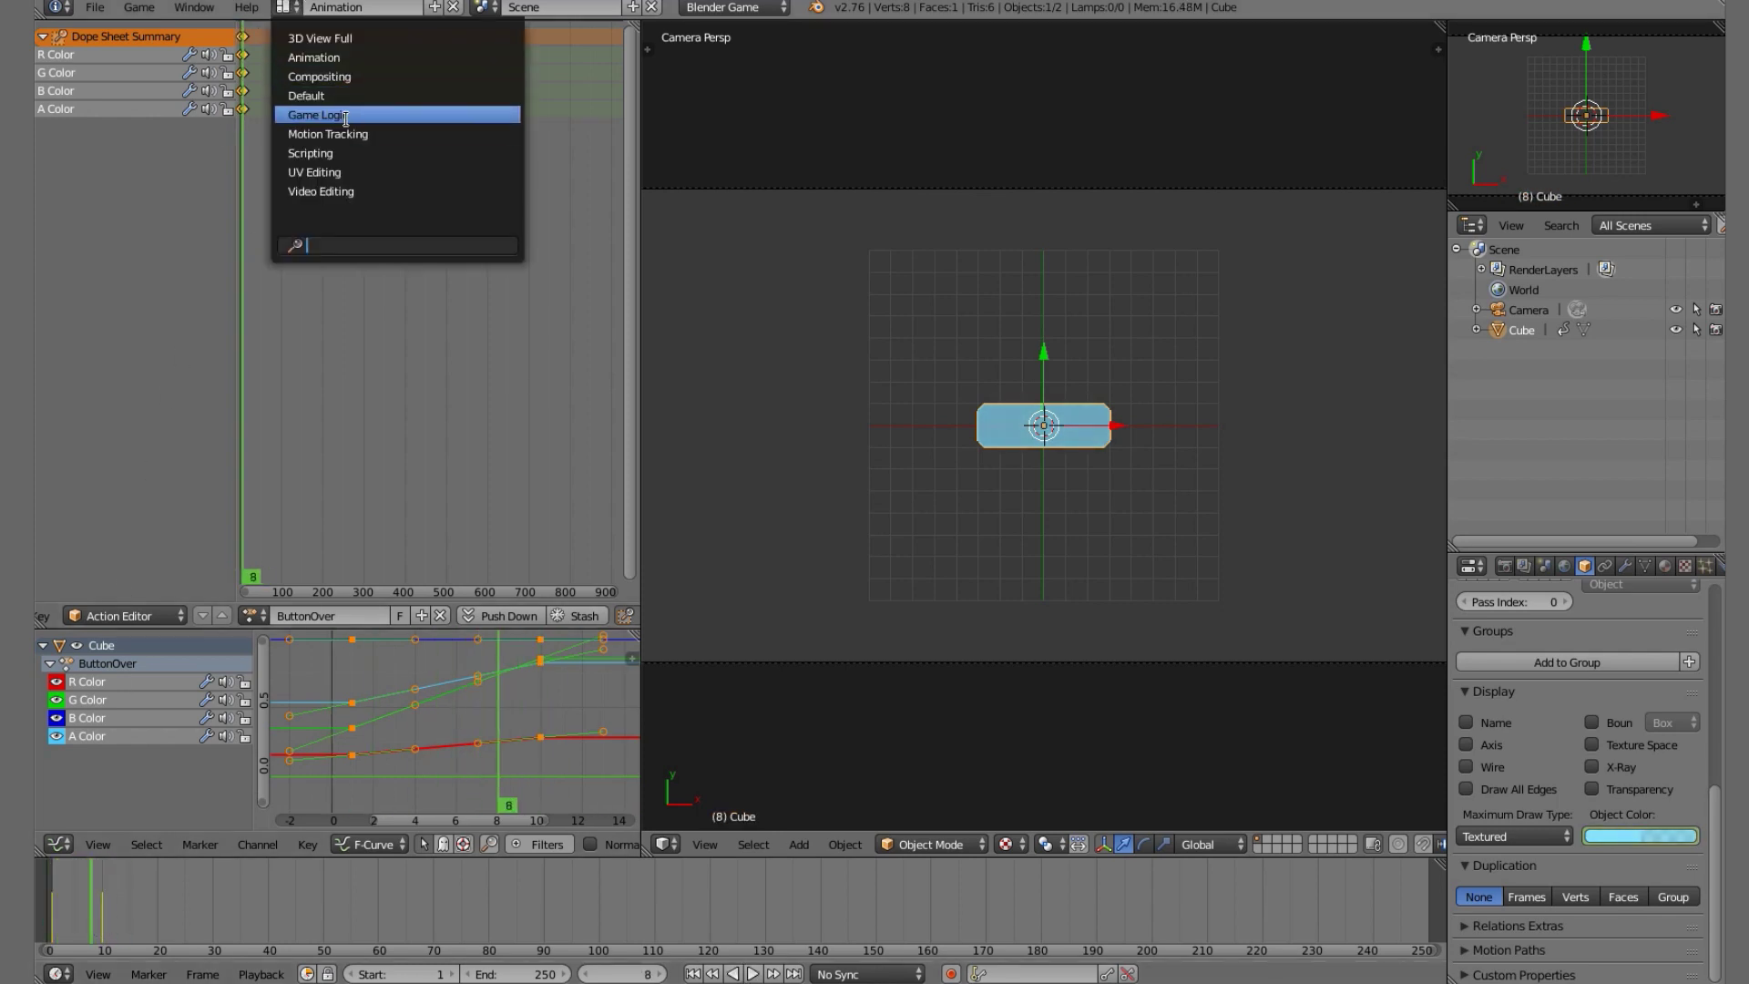
{"action": "left_click", "coordinate": [383, 115]}
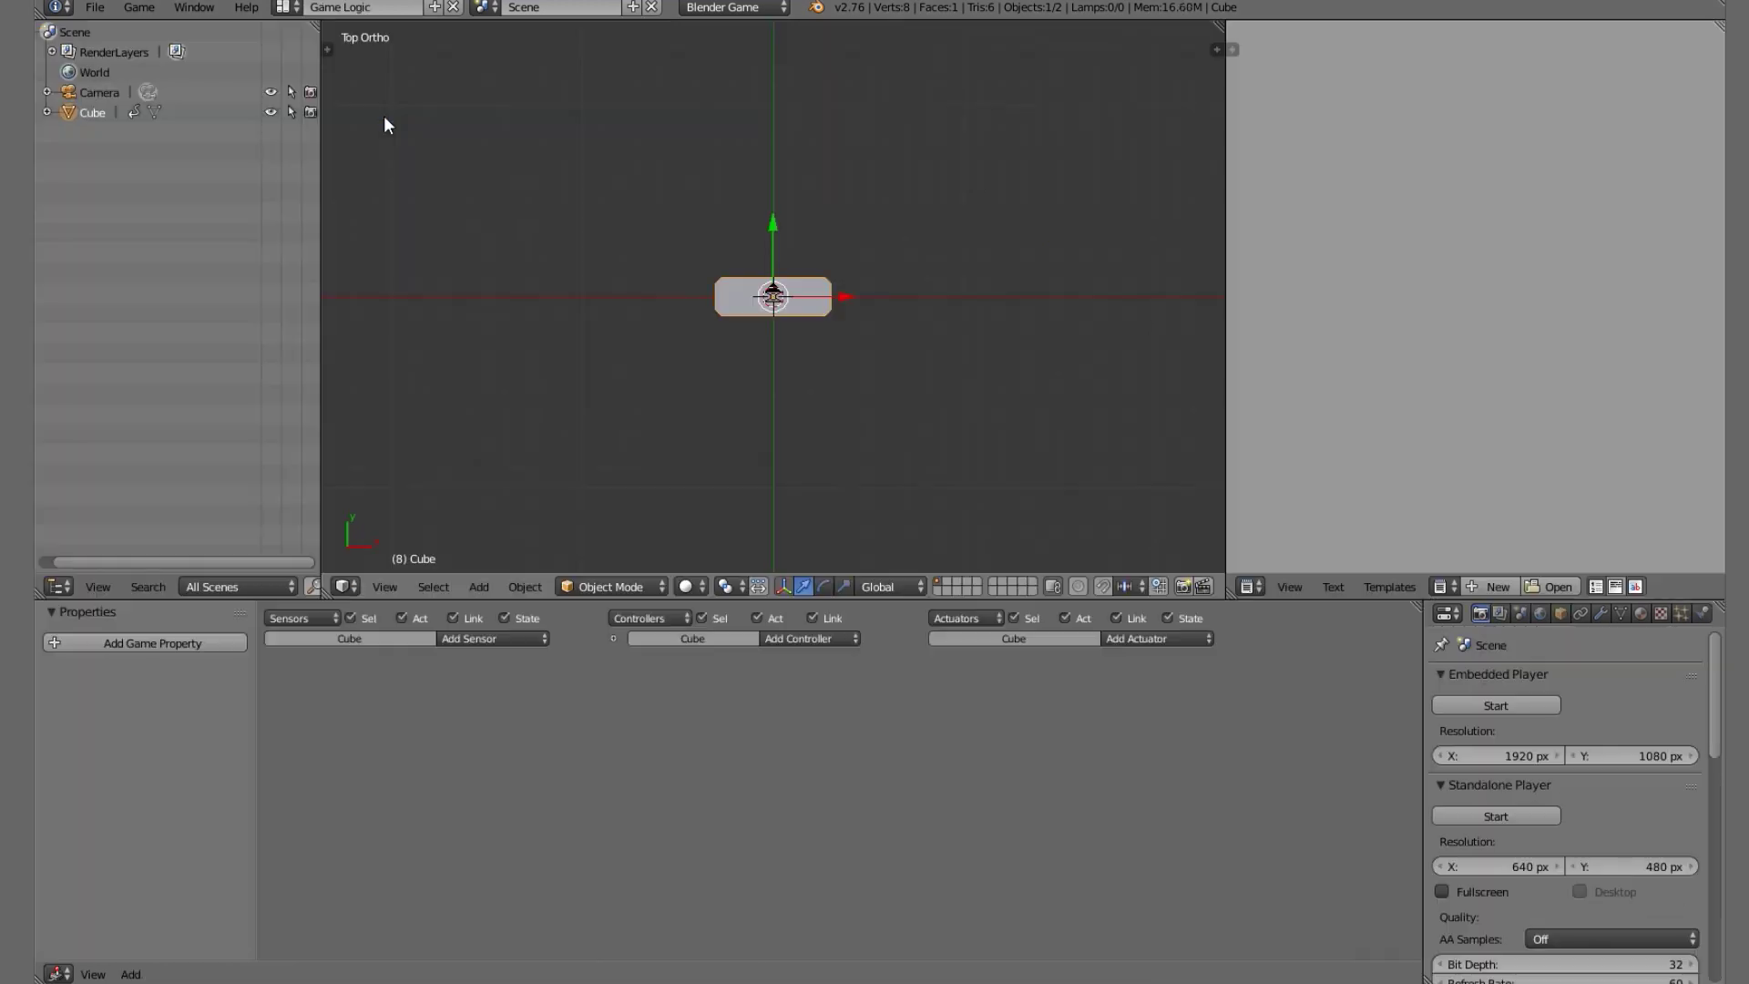
{"action": "left_click", "coordinate": [685, 587]}
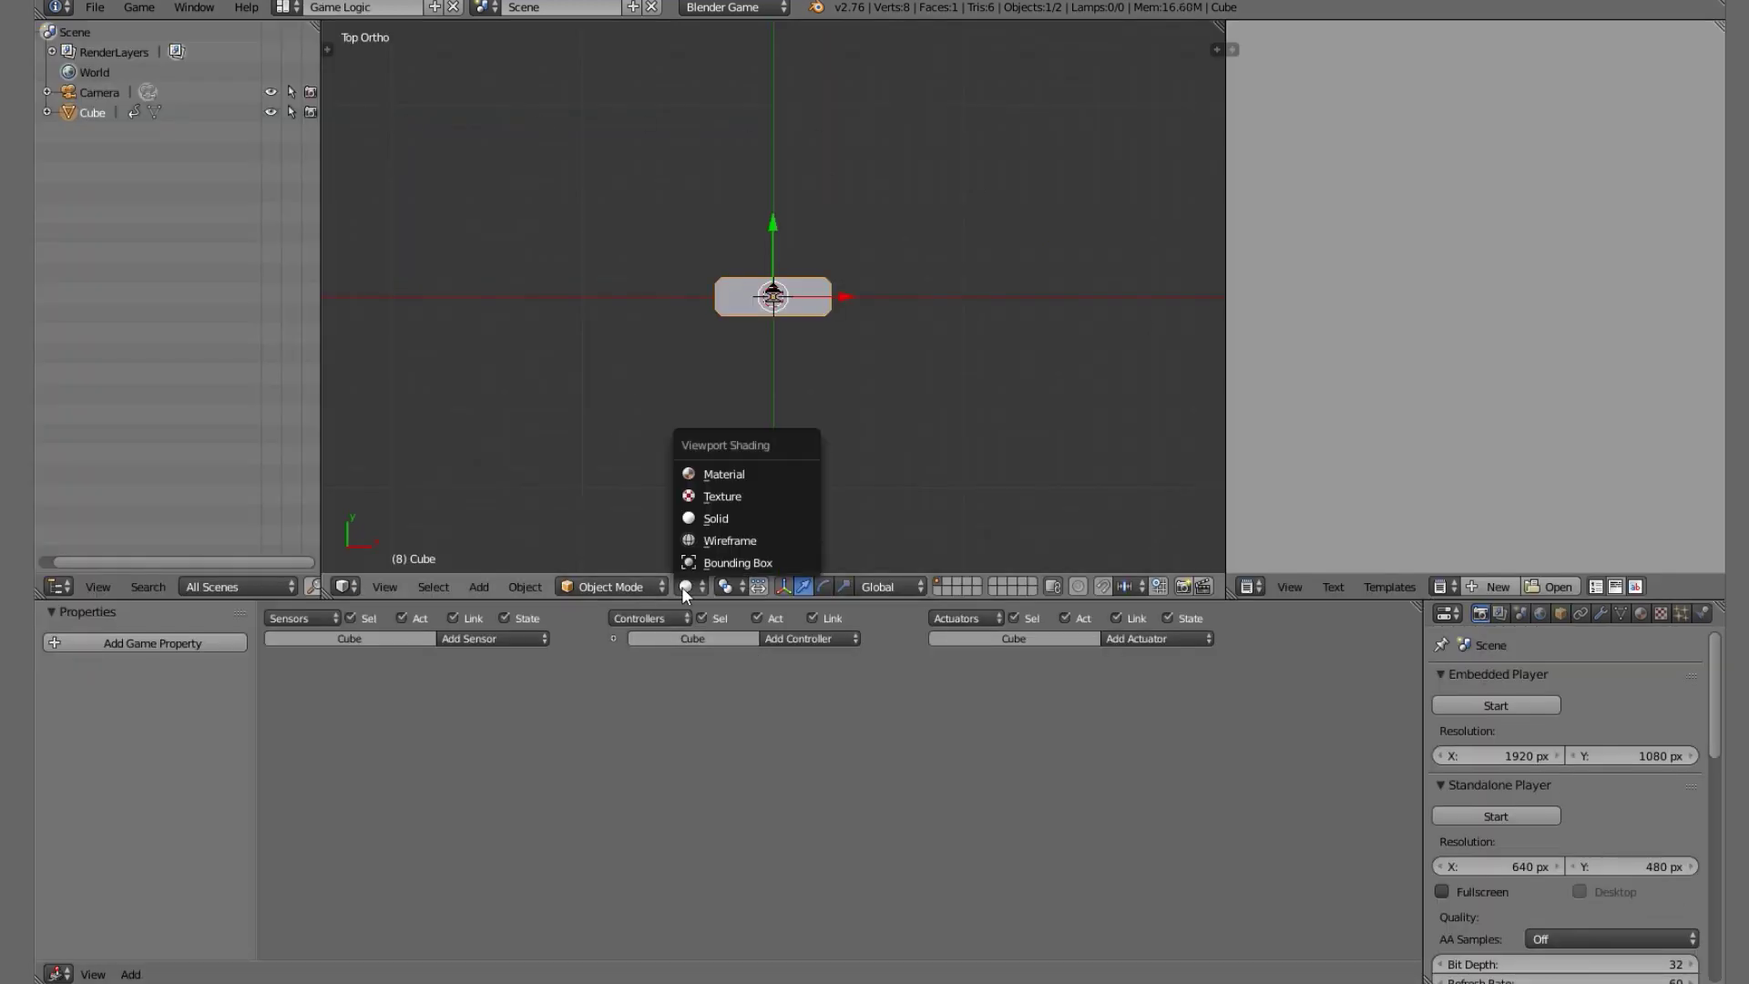
{"action": "left_click", "coordinate": [714, 503]}
{"action": "key", "text": "KP_0"}
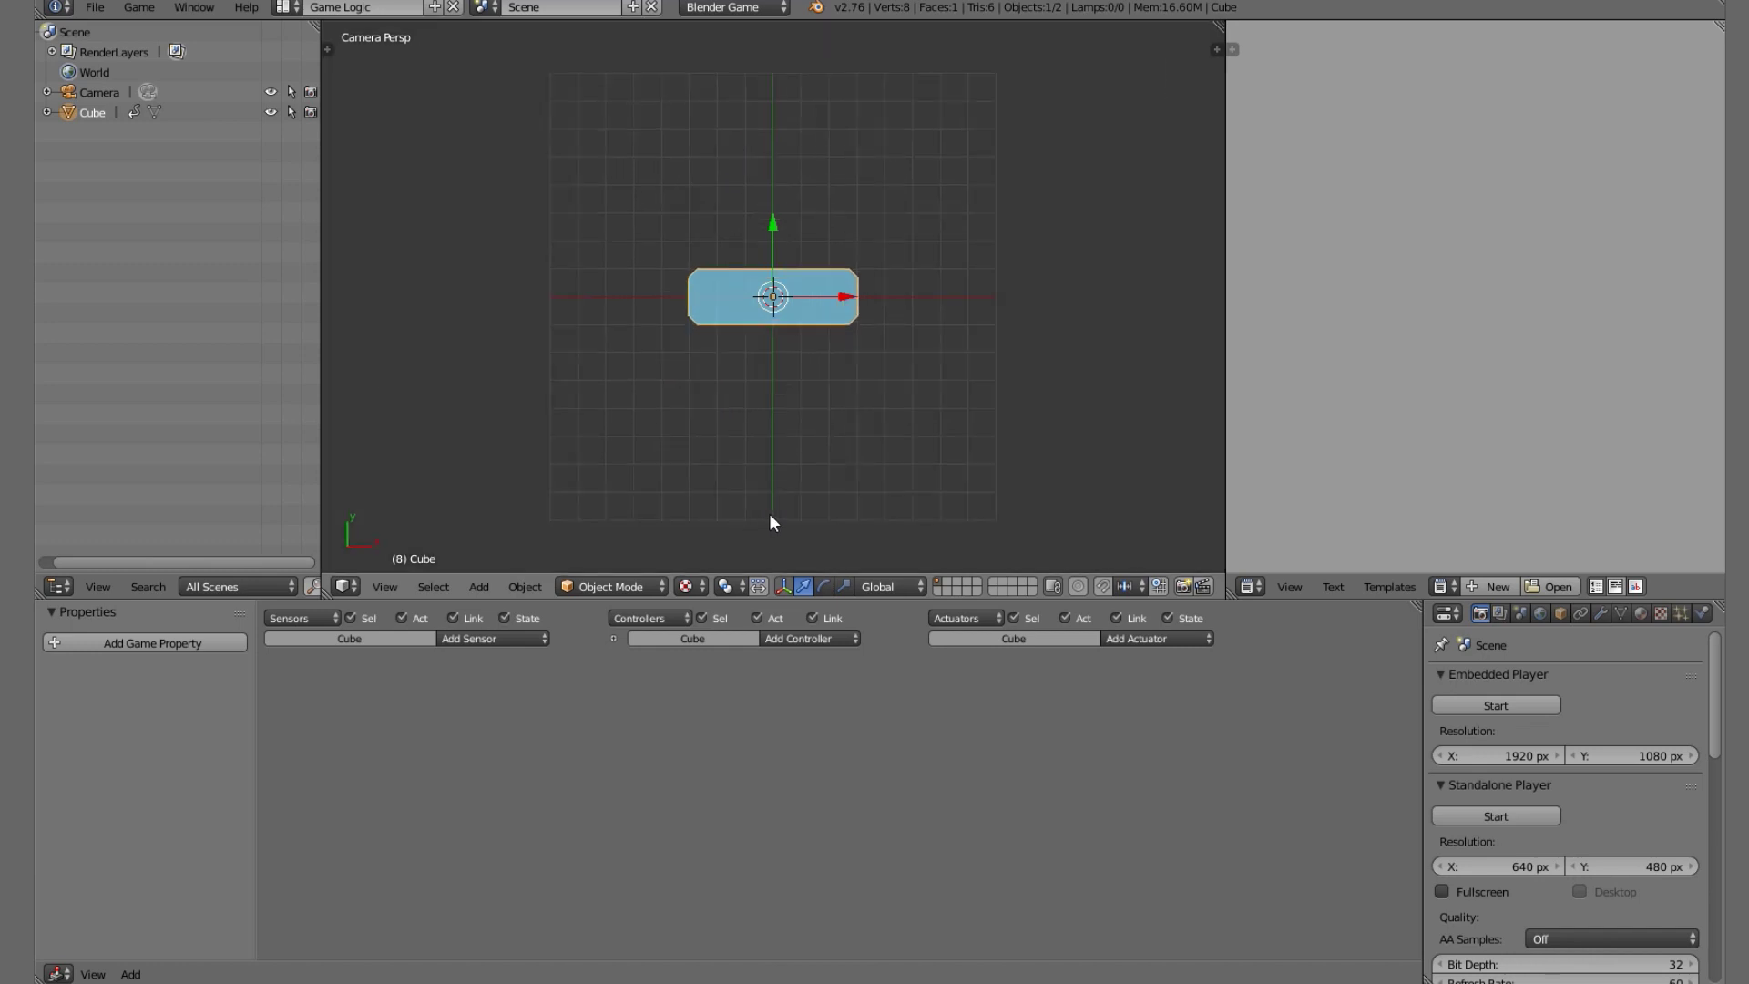
{"action": "key", "text": "p"}
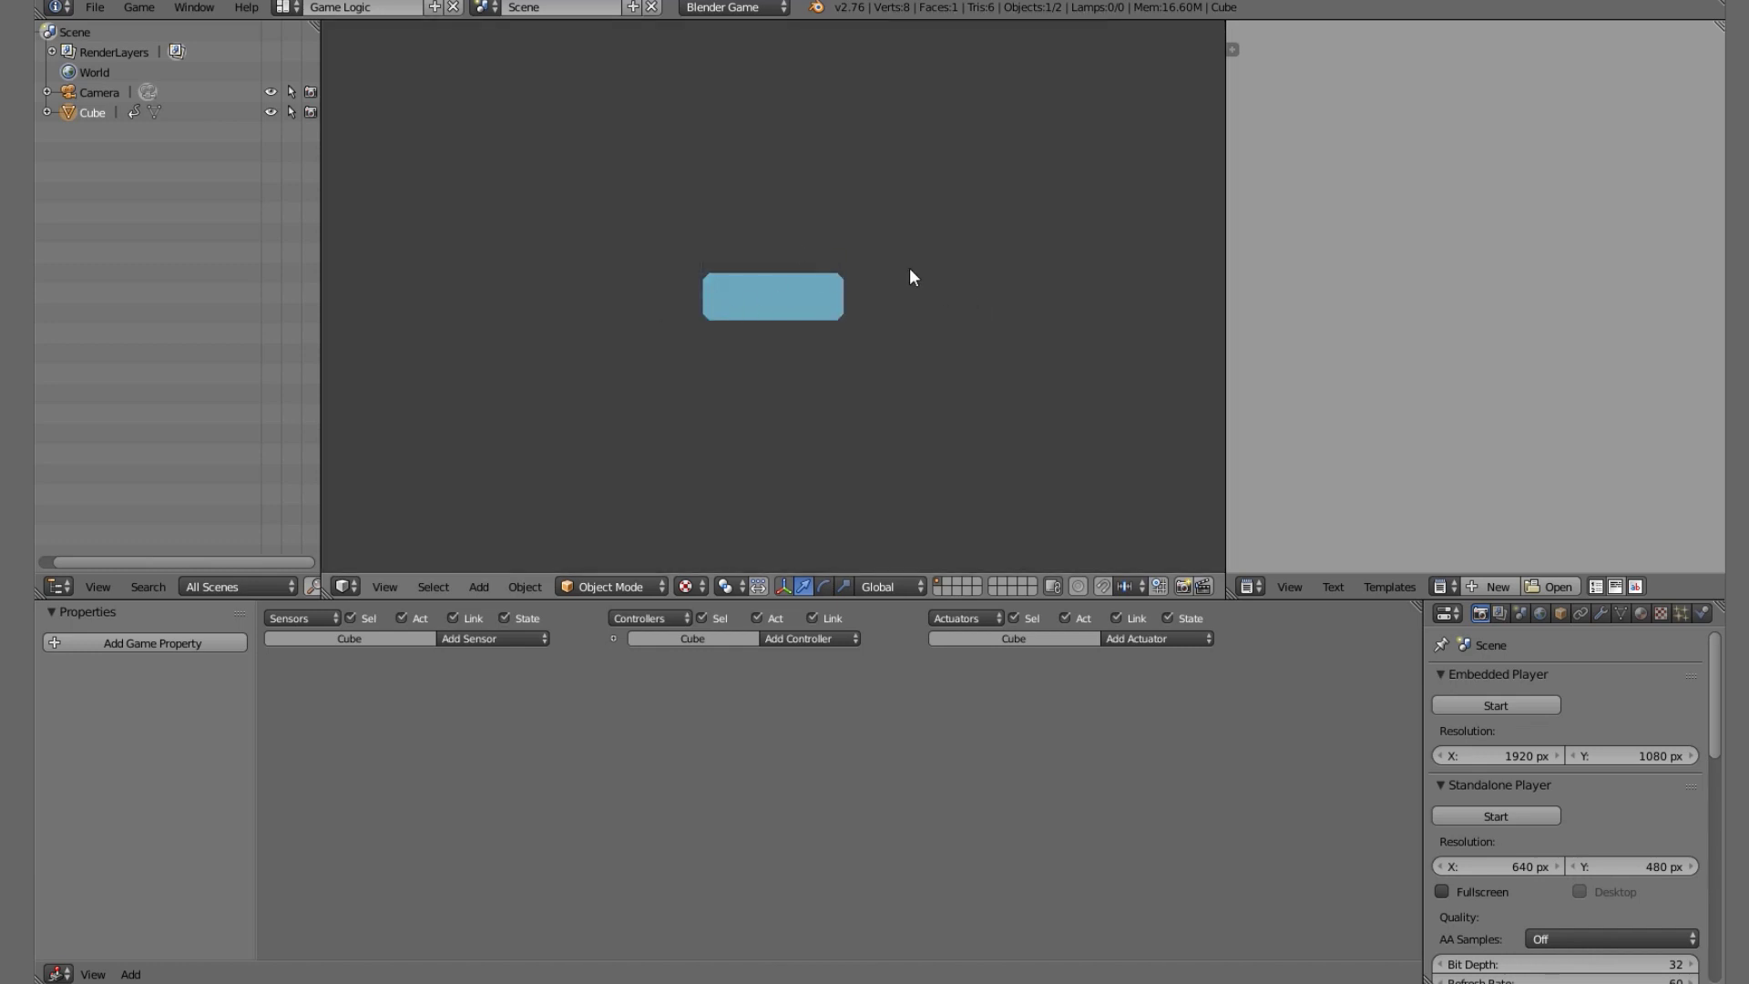
{"action": "key", "text": "Escape"}
Add a Mouse sensor to the plate and set its mouse event to Mouse Over.
{"action": "left_click", "coordinate": [477, 638]}
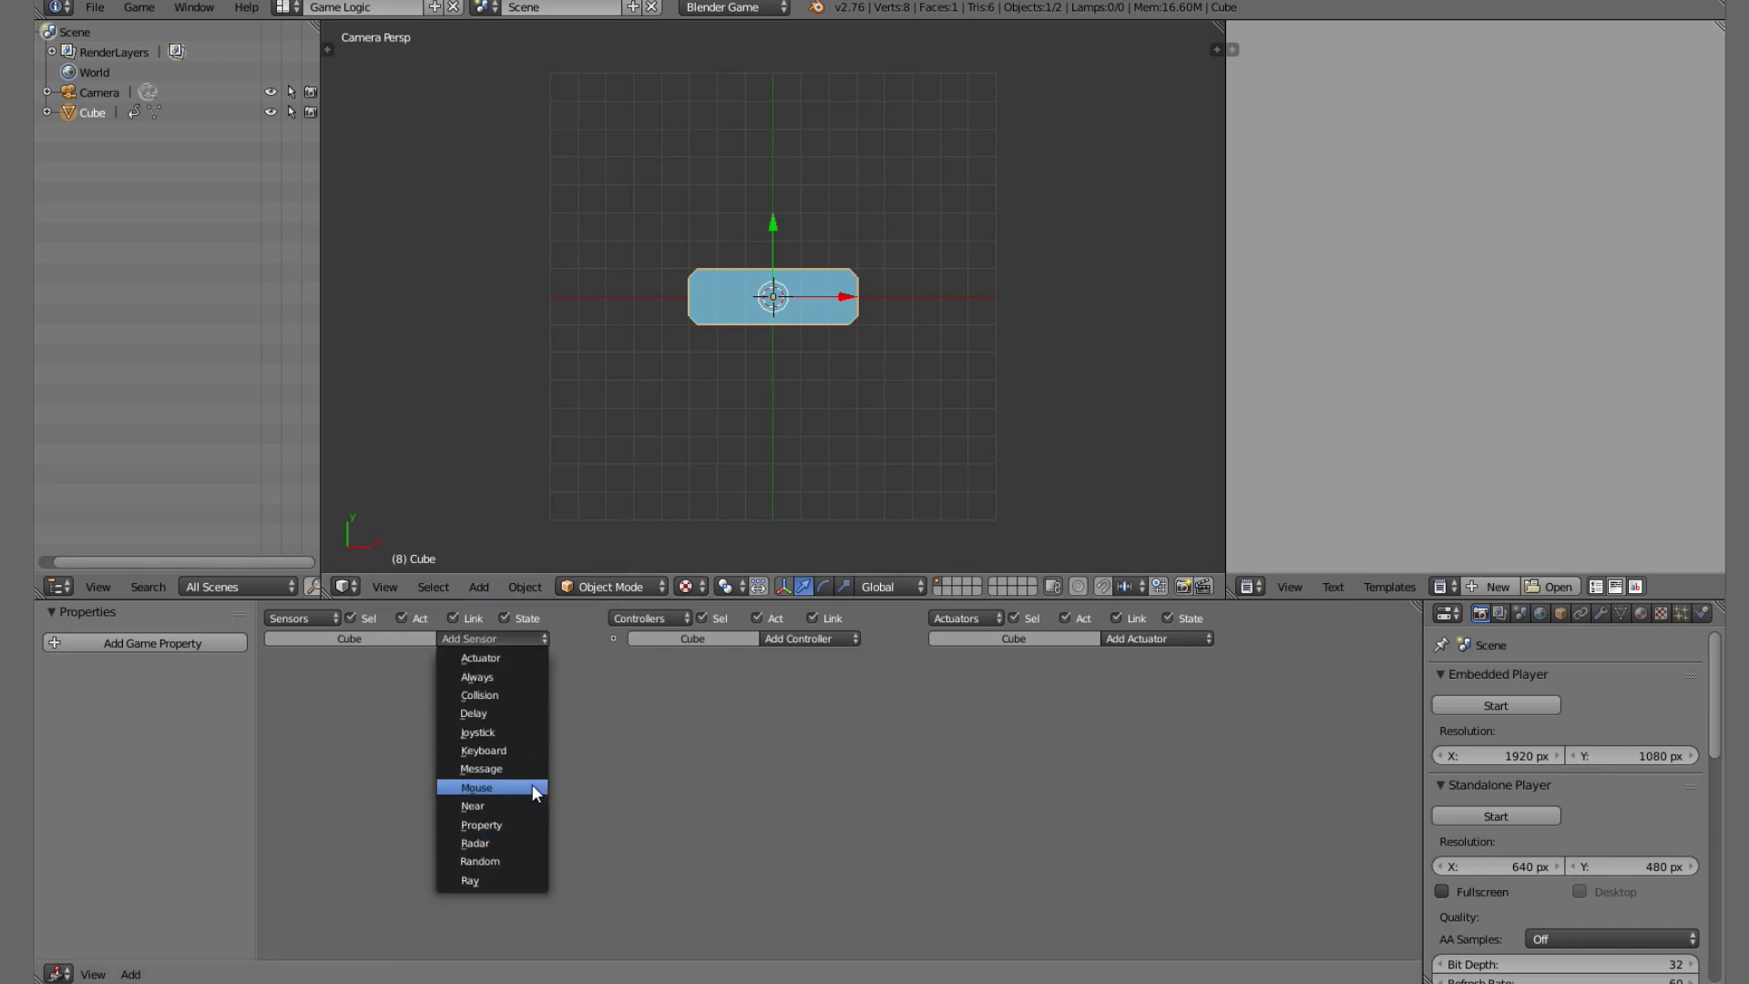
{"action": "left_click", "coordinate": [489, 637]}
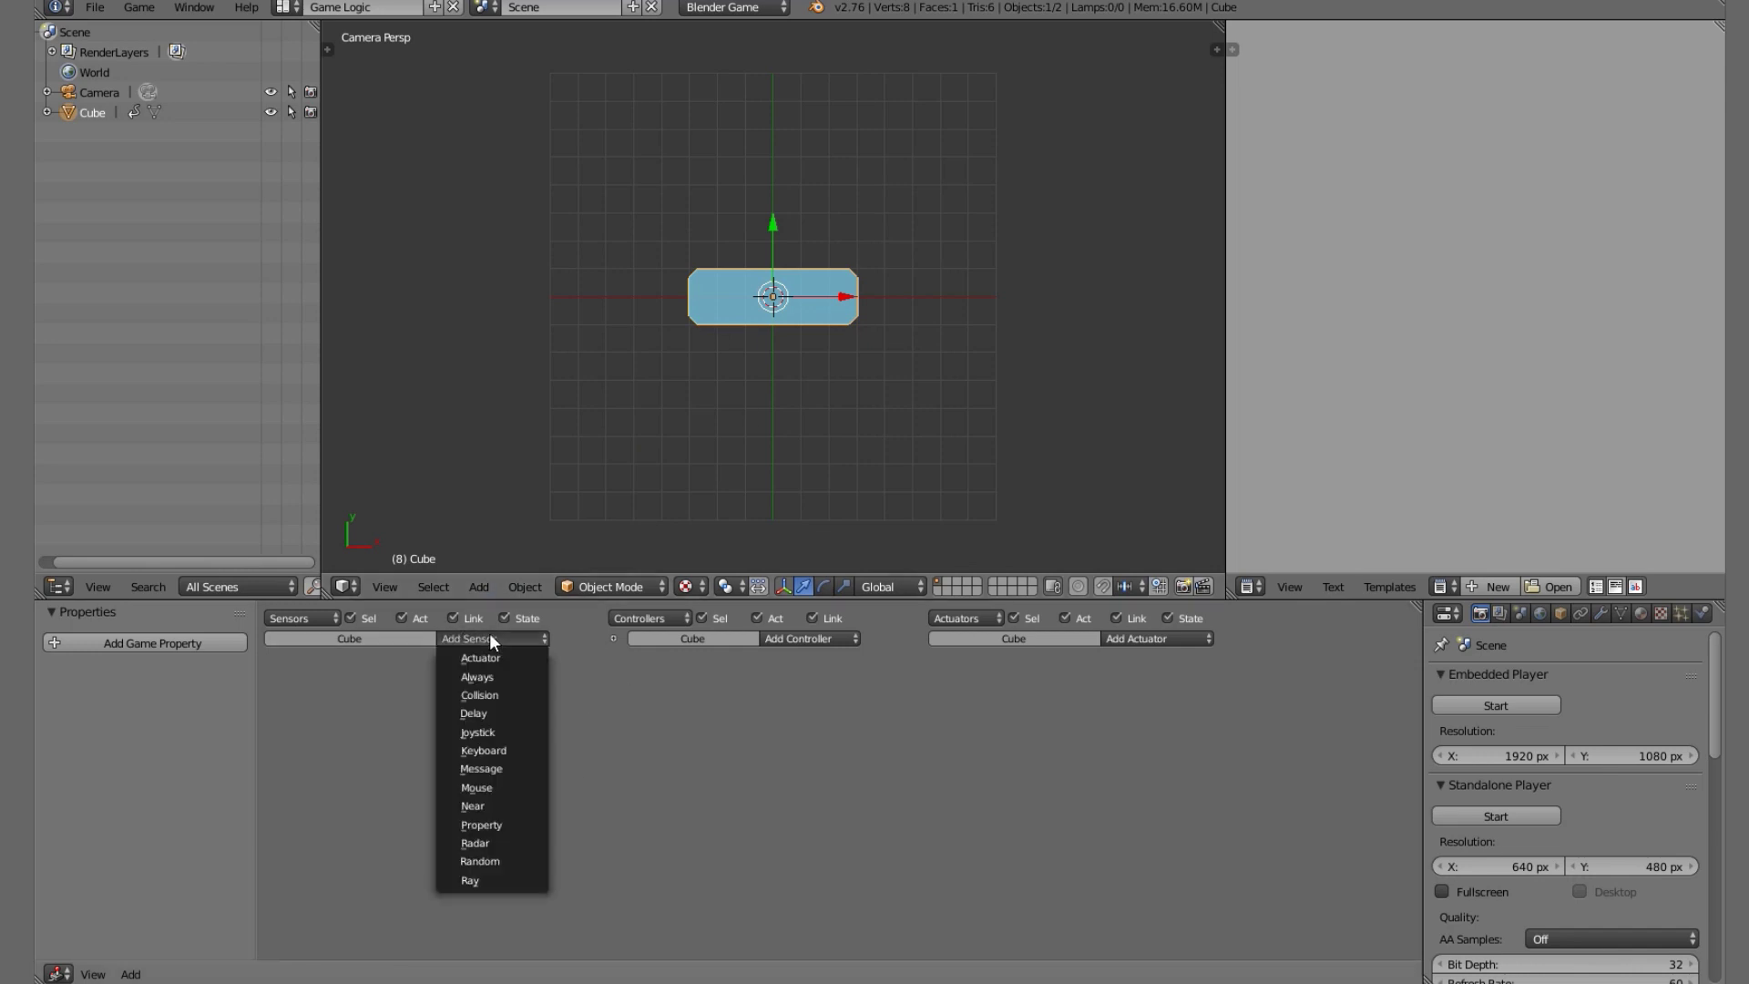
{"action": "left_click", "coordinate": [482, 787]}
{"action": "left_click", "coordinate": [423, 731]}
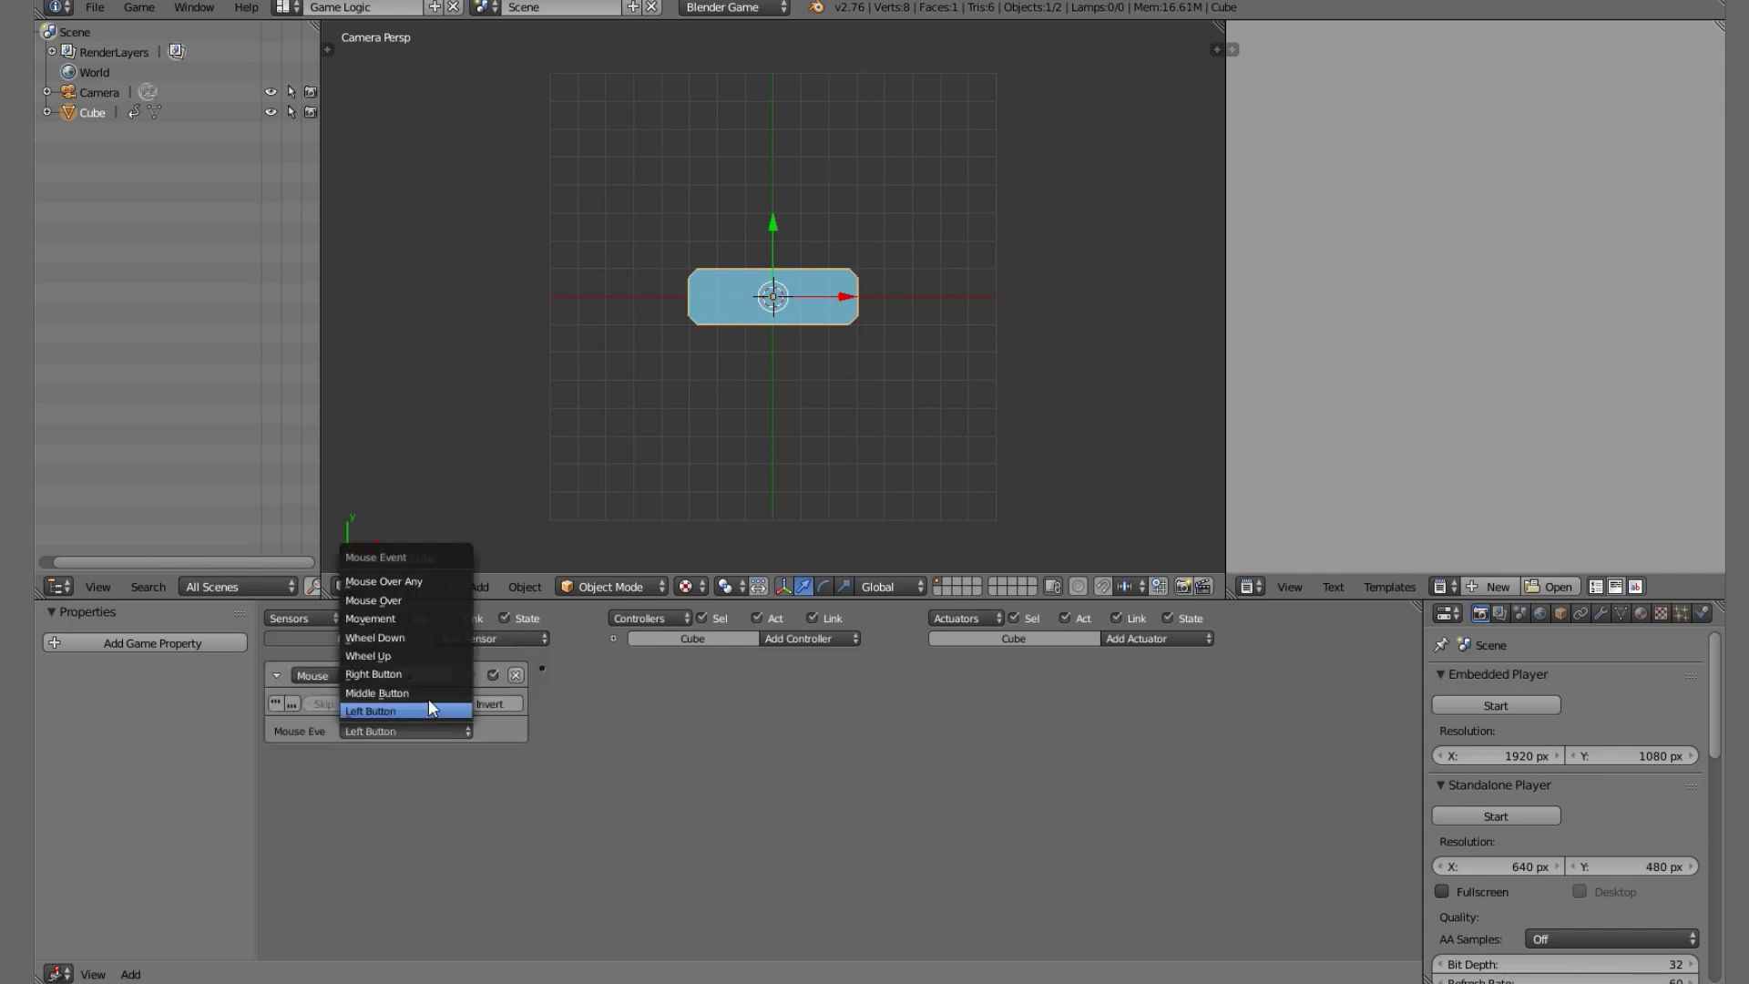
{"action": "left_click", "coordinate": [452, 599]}
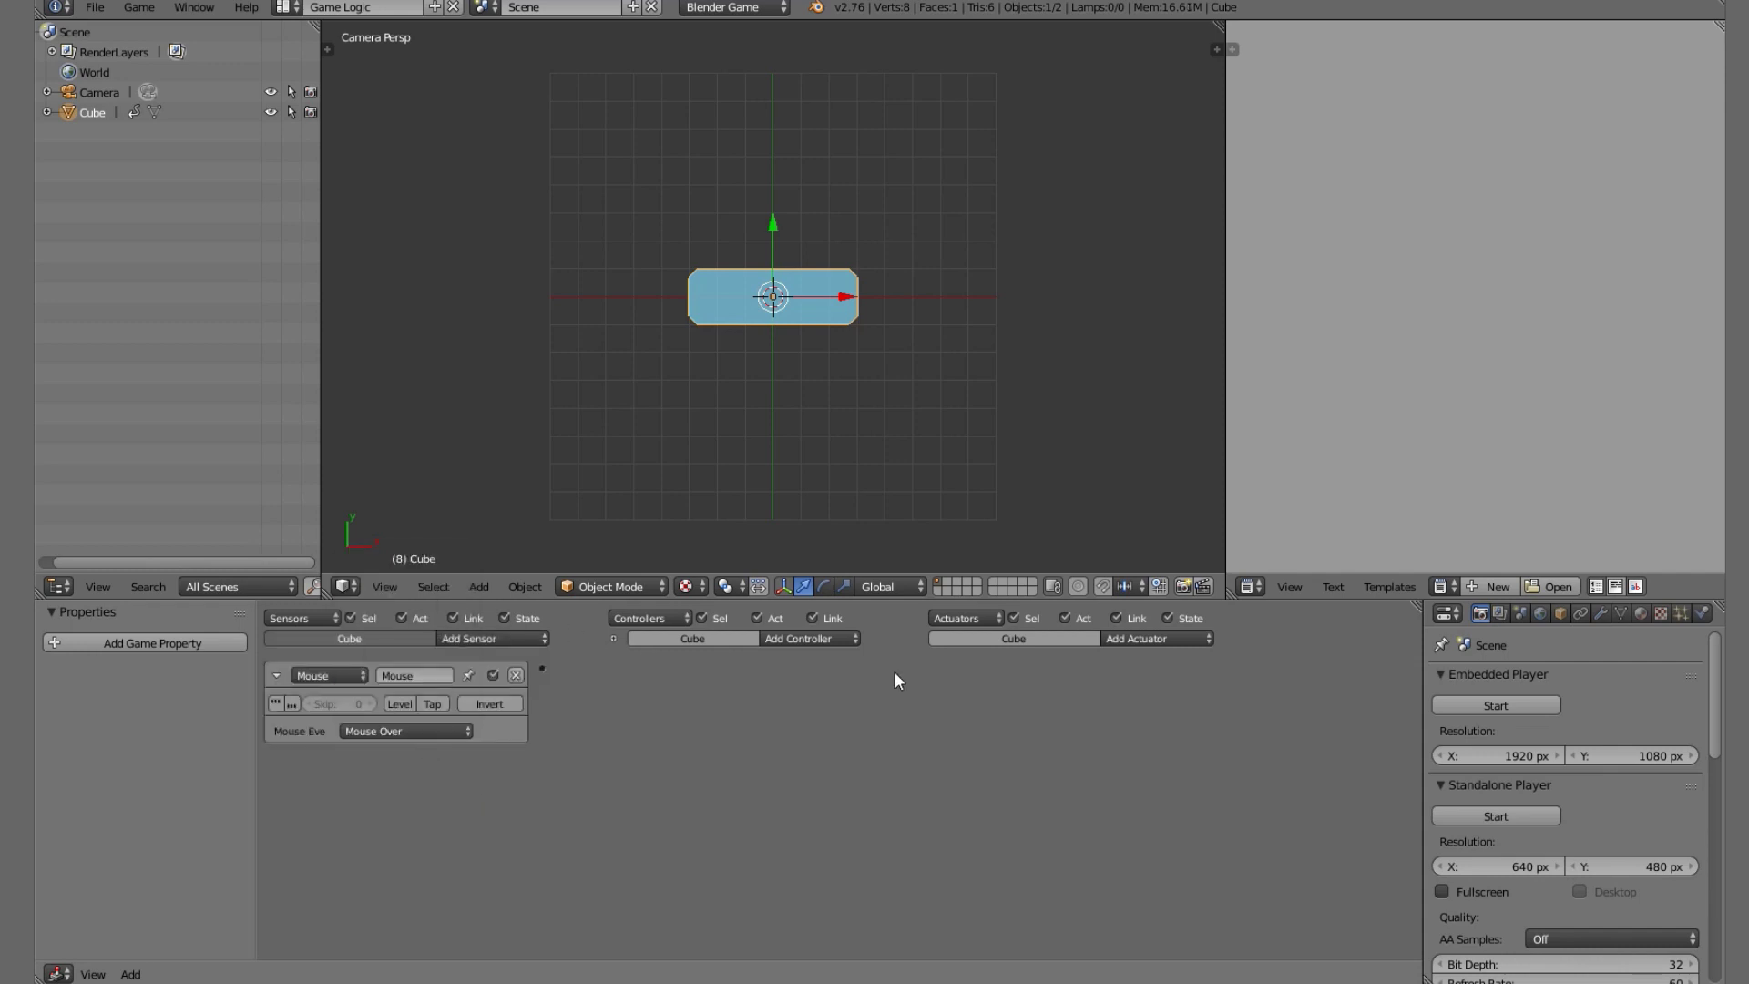
Add an Action actuator to the plate and link the Mouse sensor to it.
{"action": "left_click", "coordinate": [1174, 641]}
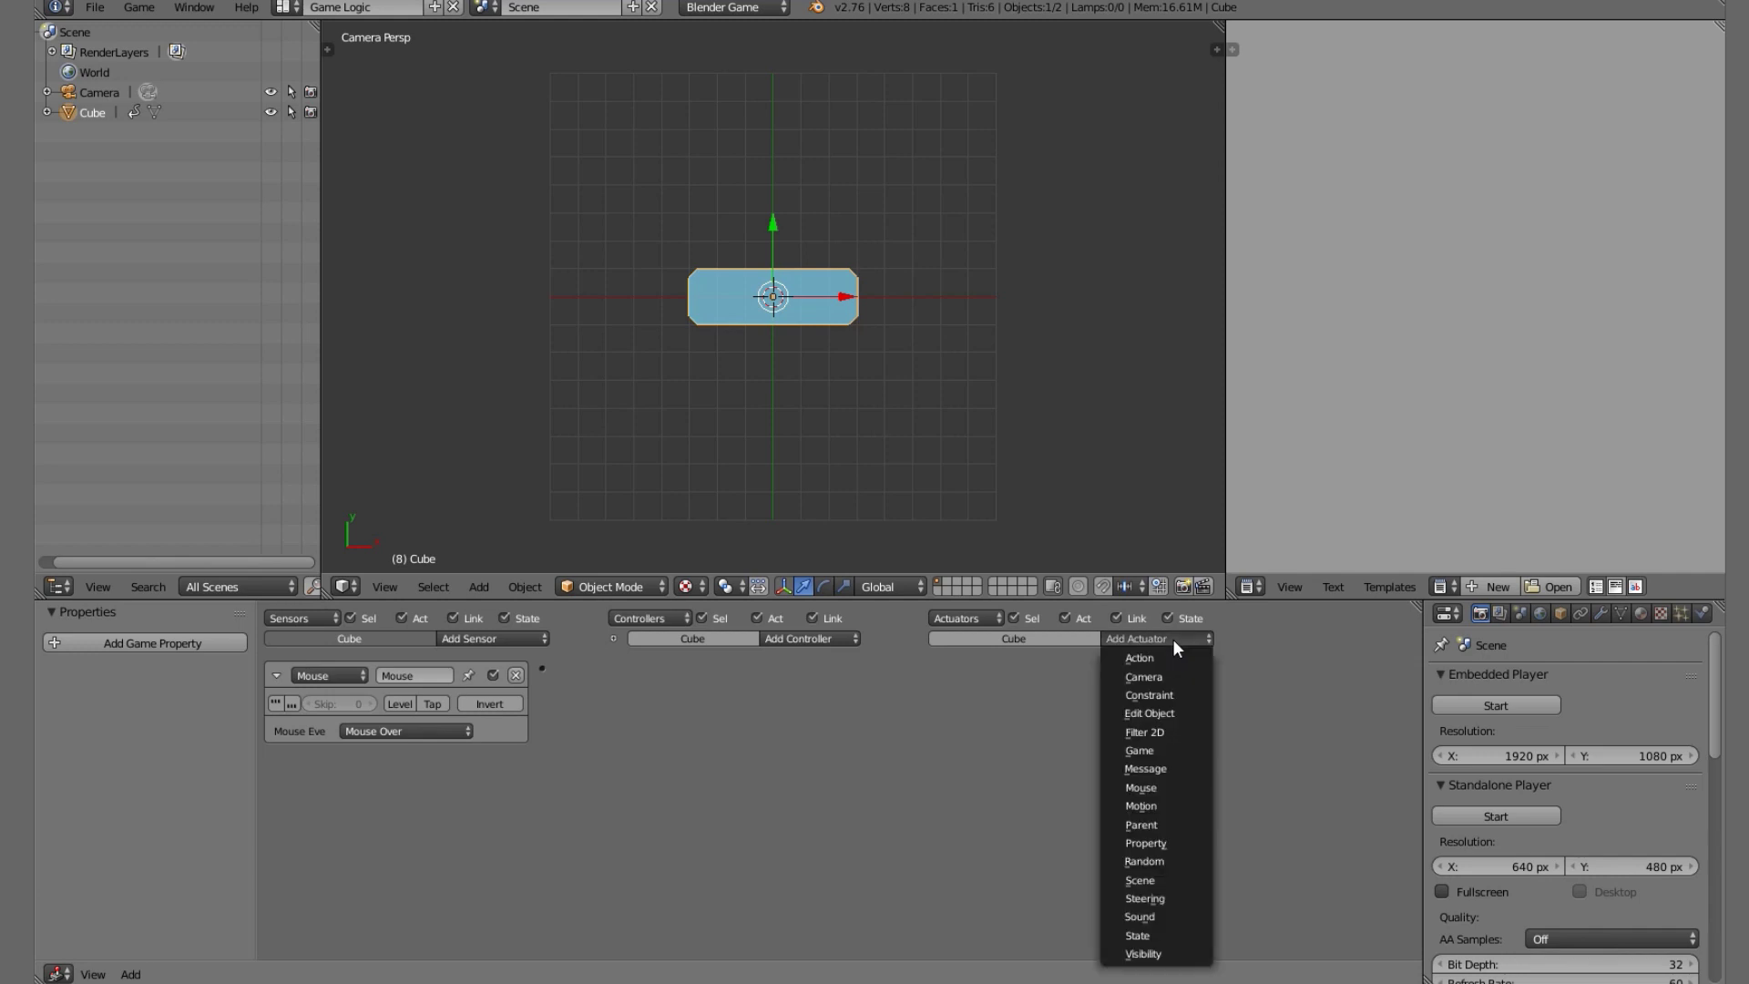
{"action": "left_click", "coordinate": [1168, 663]}
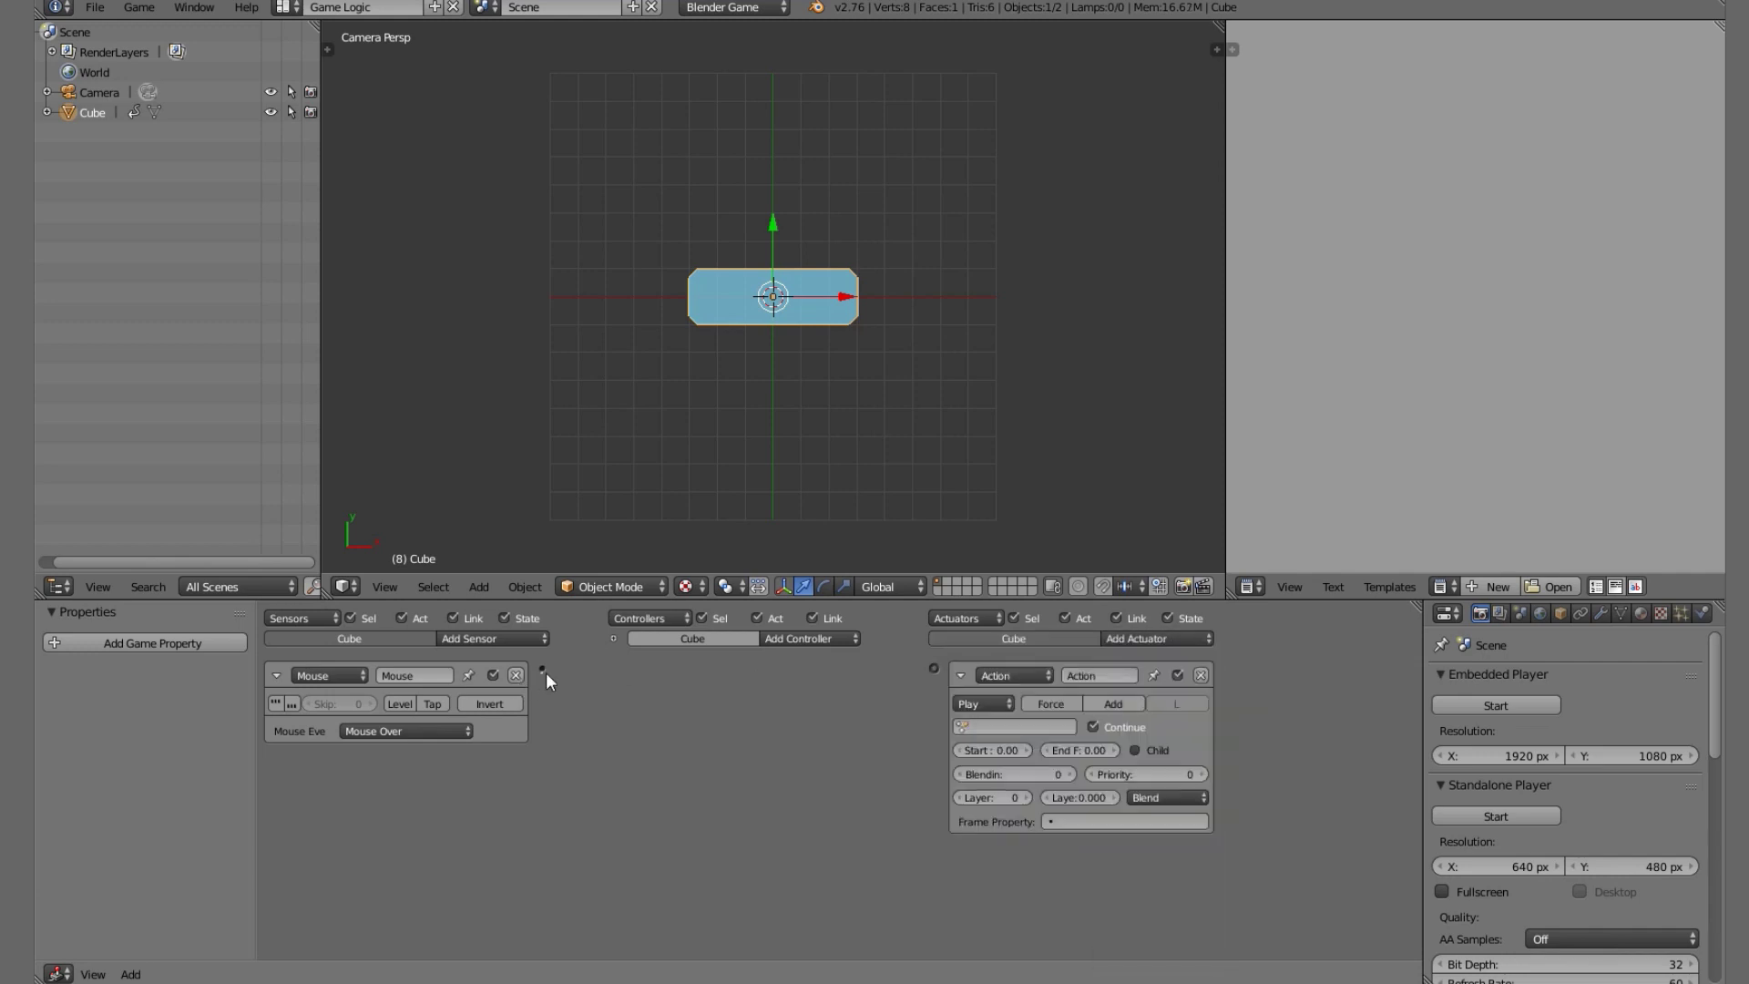
{"action": "left_click_drag", "start_coordinate": [544, 672], "coordinate": [934, 668]}
Set the Action actuator to play ButtonOver with end frame 10, and test it in the game.
{"action": "left_click", "coordinate": [1000, 728]}
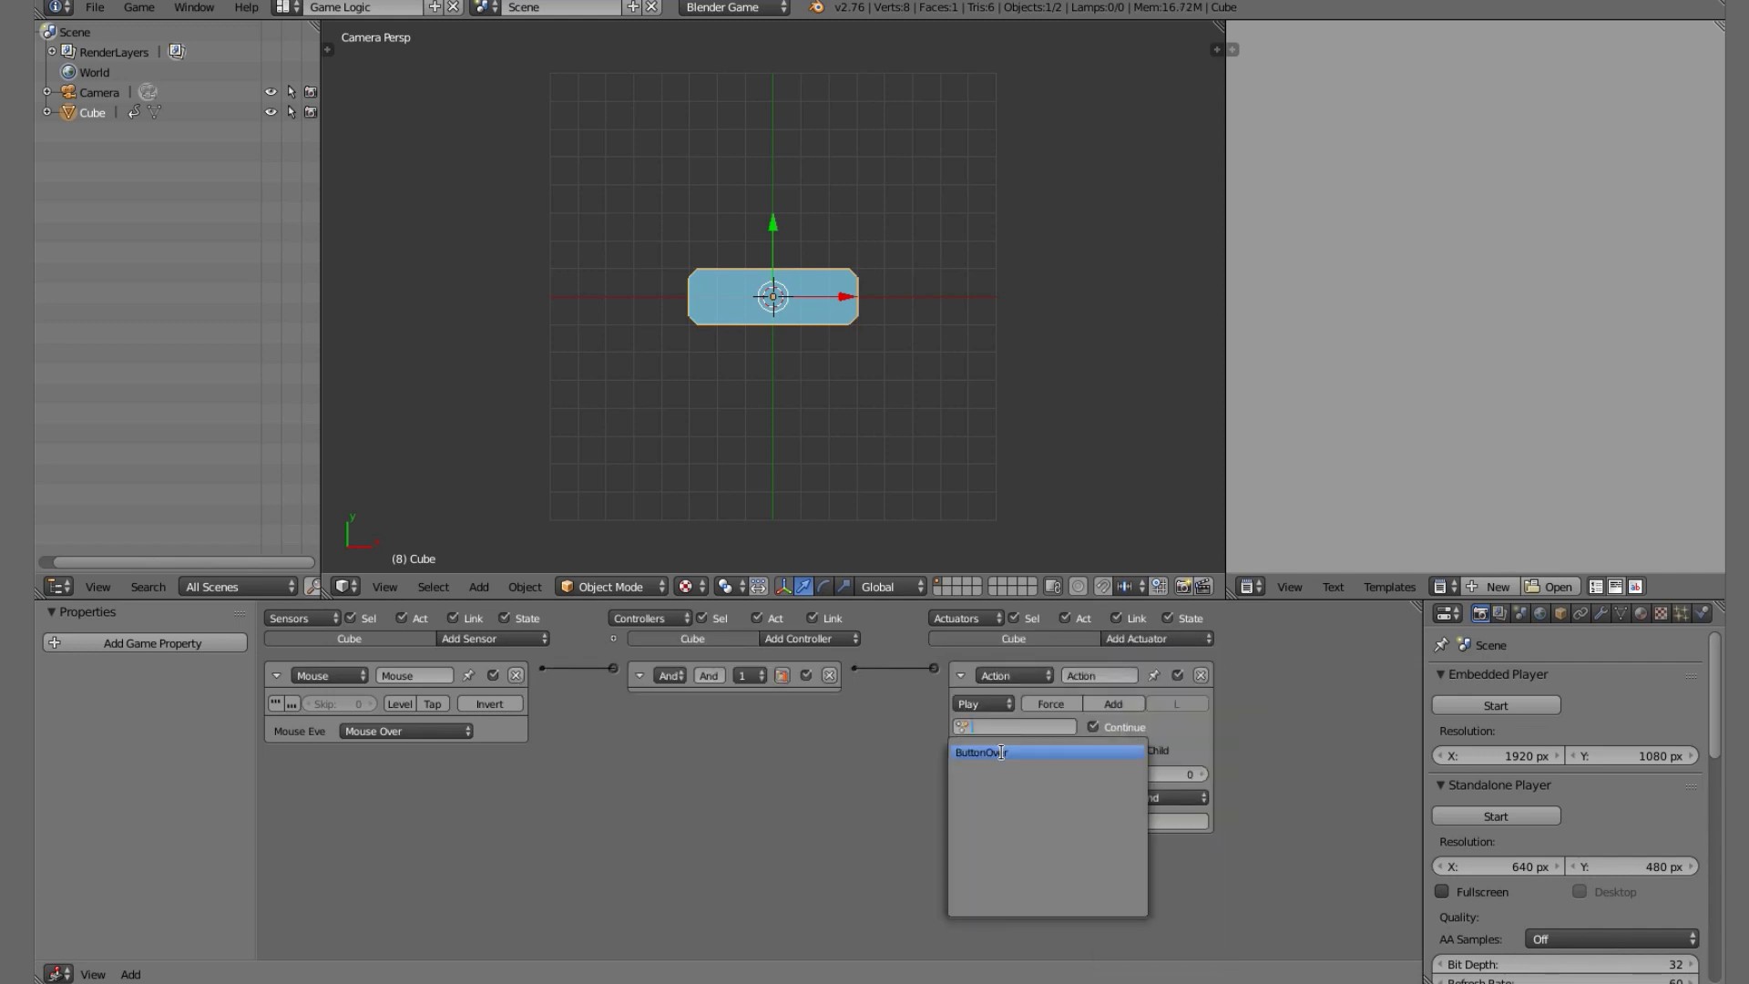
{"action": "left_click", "coordinate": [1030, 752]}
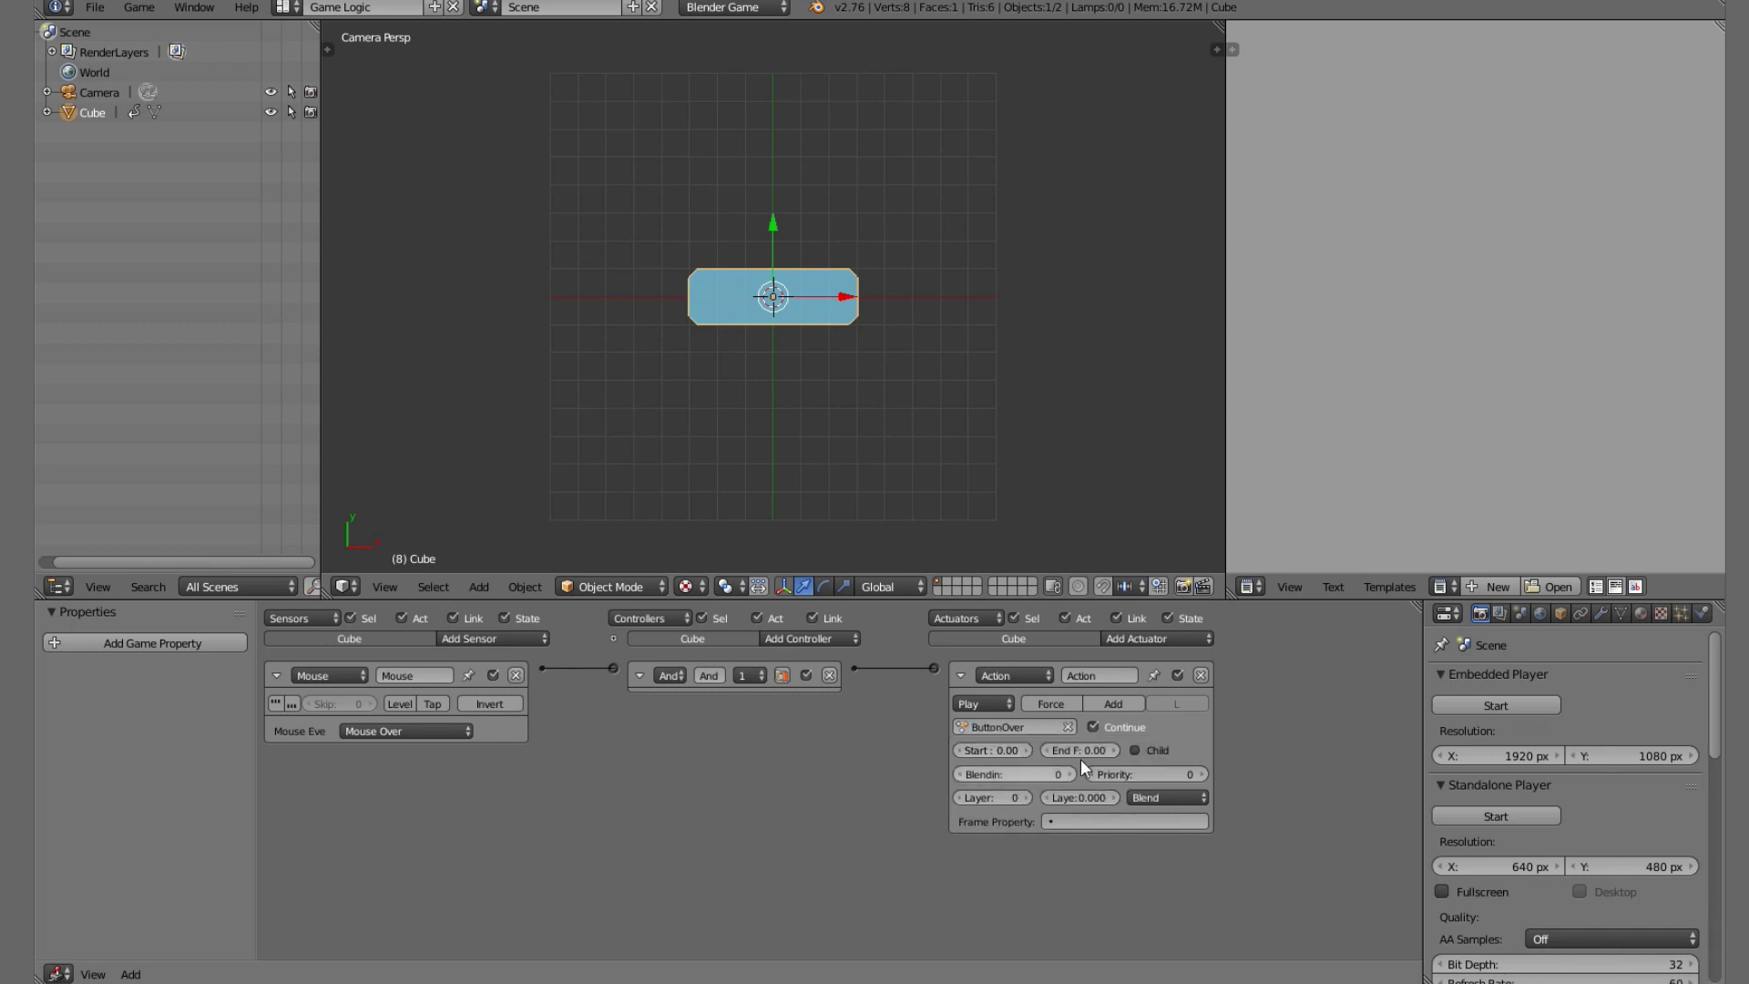
{"action": "left_click", "coordinate": [1091, 756]}
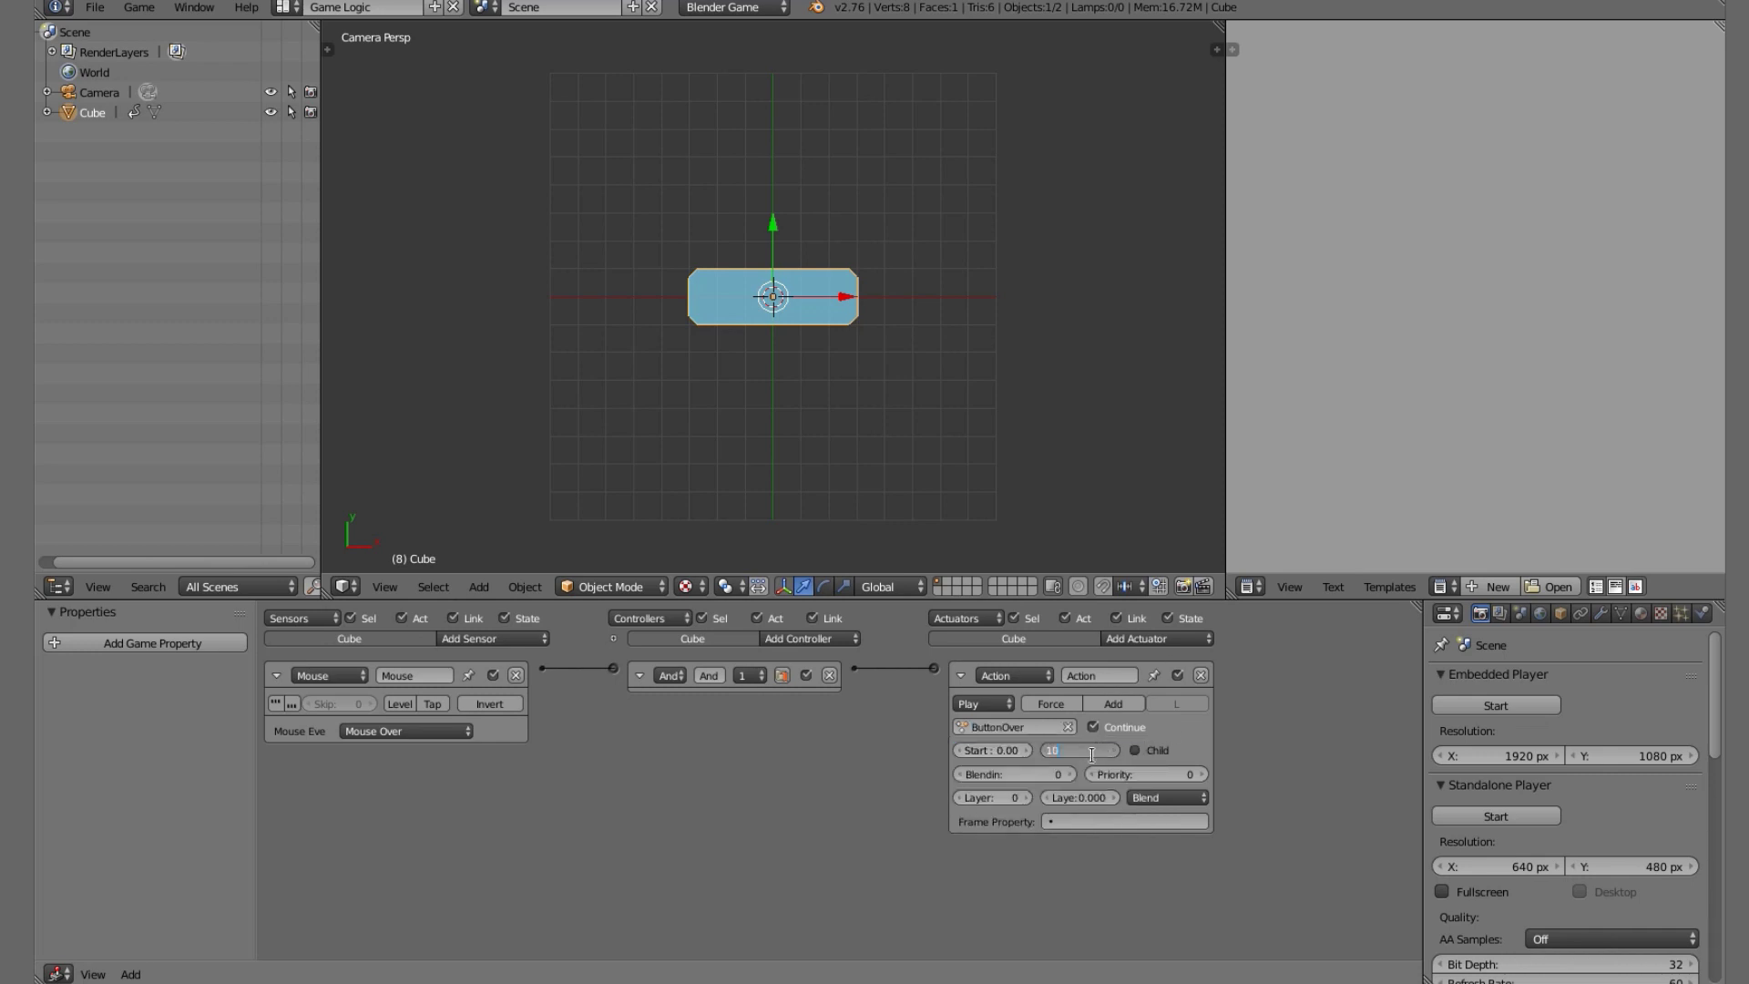
{"action": "key", "text": "p"}
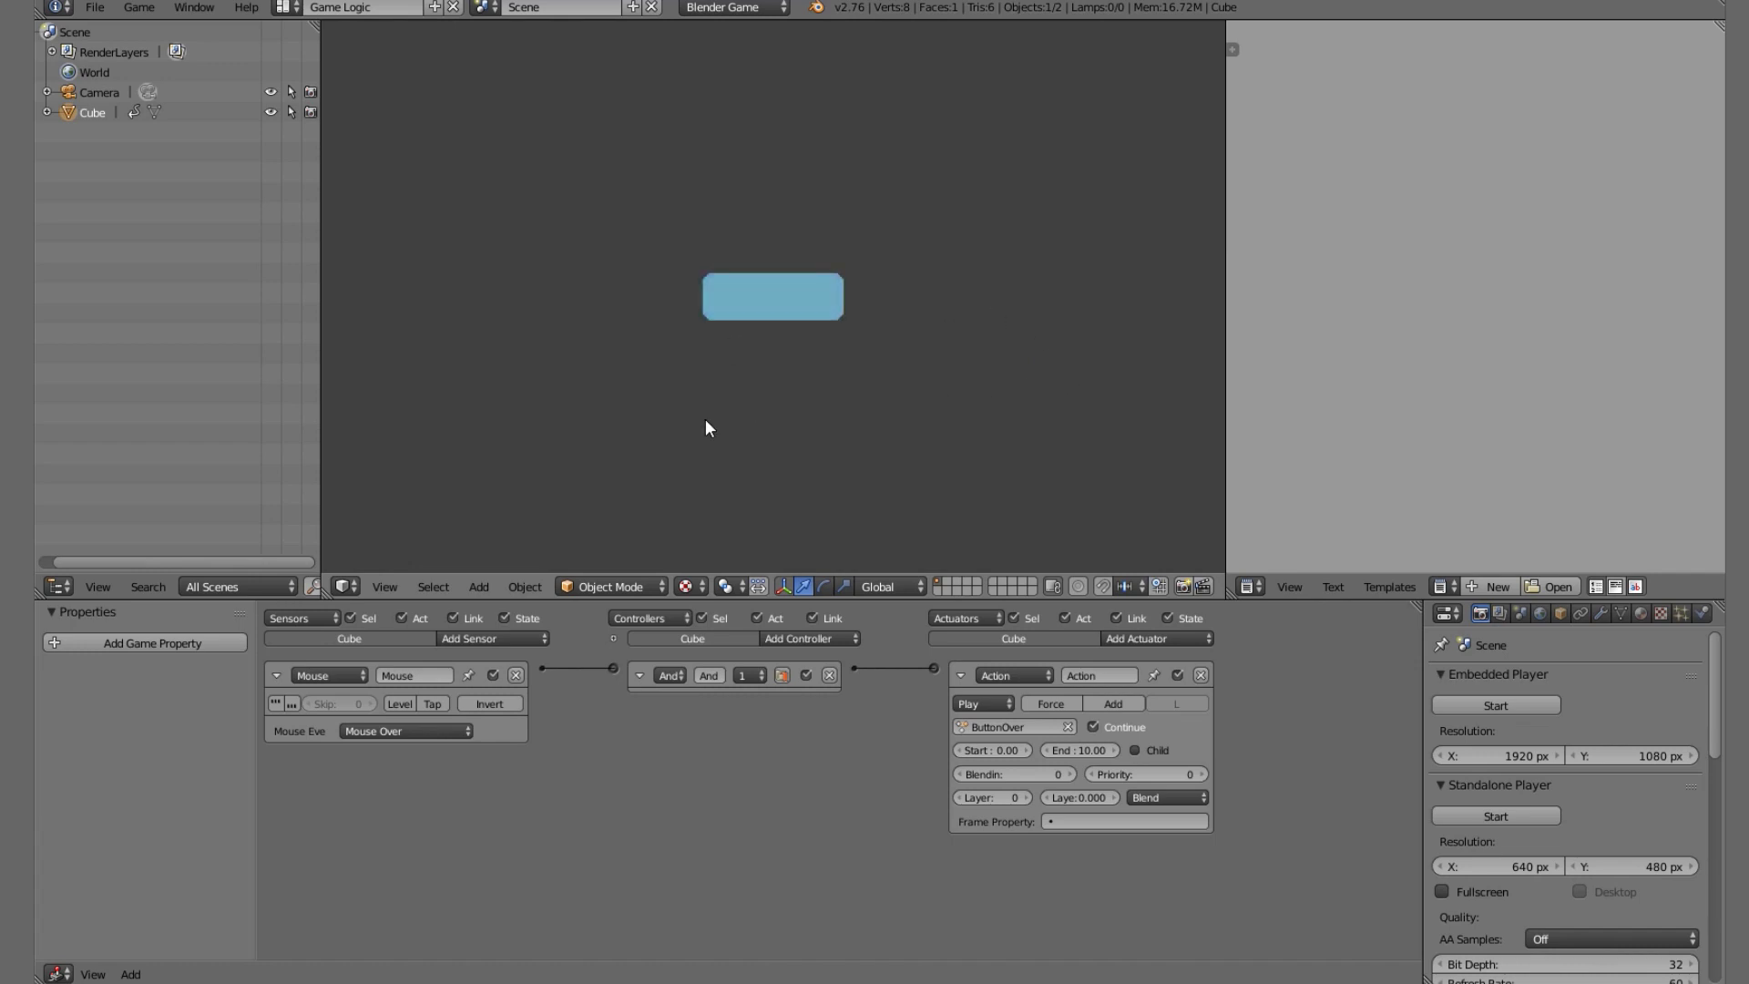
{"action": "key", "text": "Escape"}
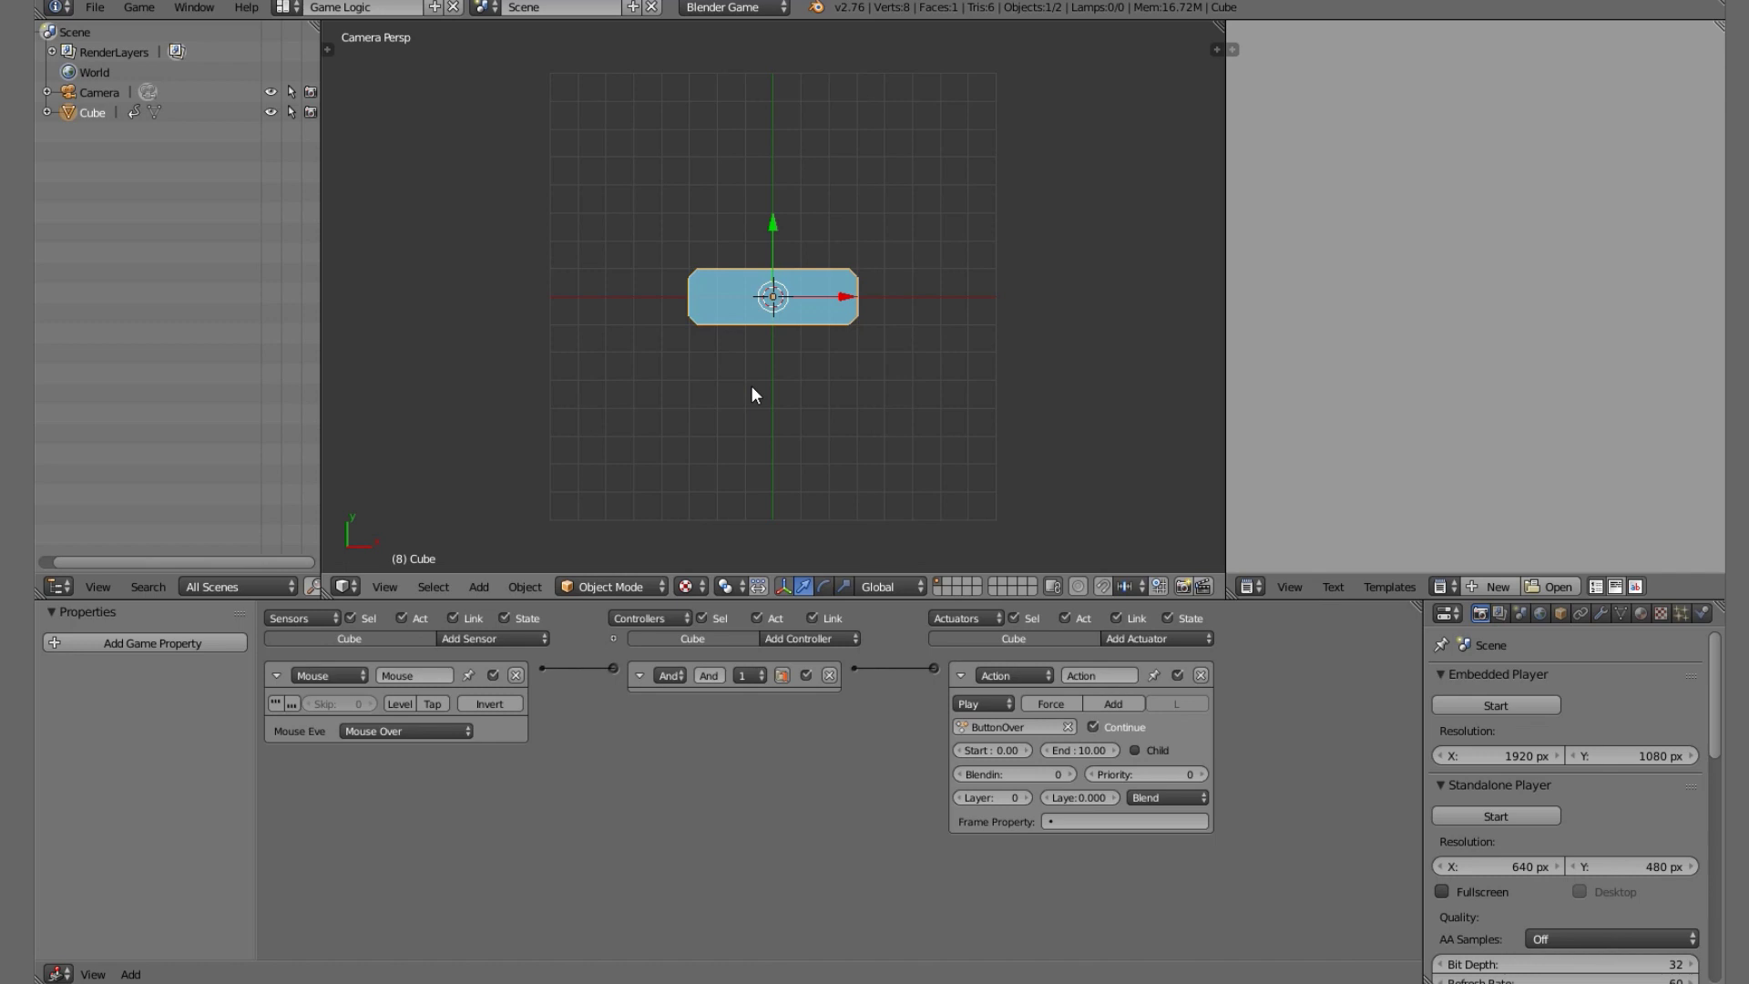
Set the Action actuator's play type to Flipper and test the mouse-over color change in the game.
{"action": "key", "text": "p"}
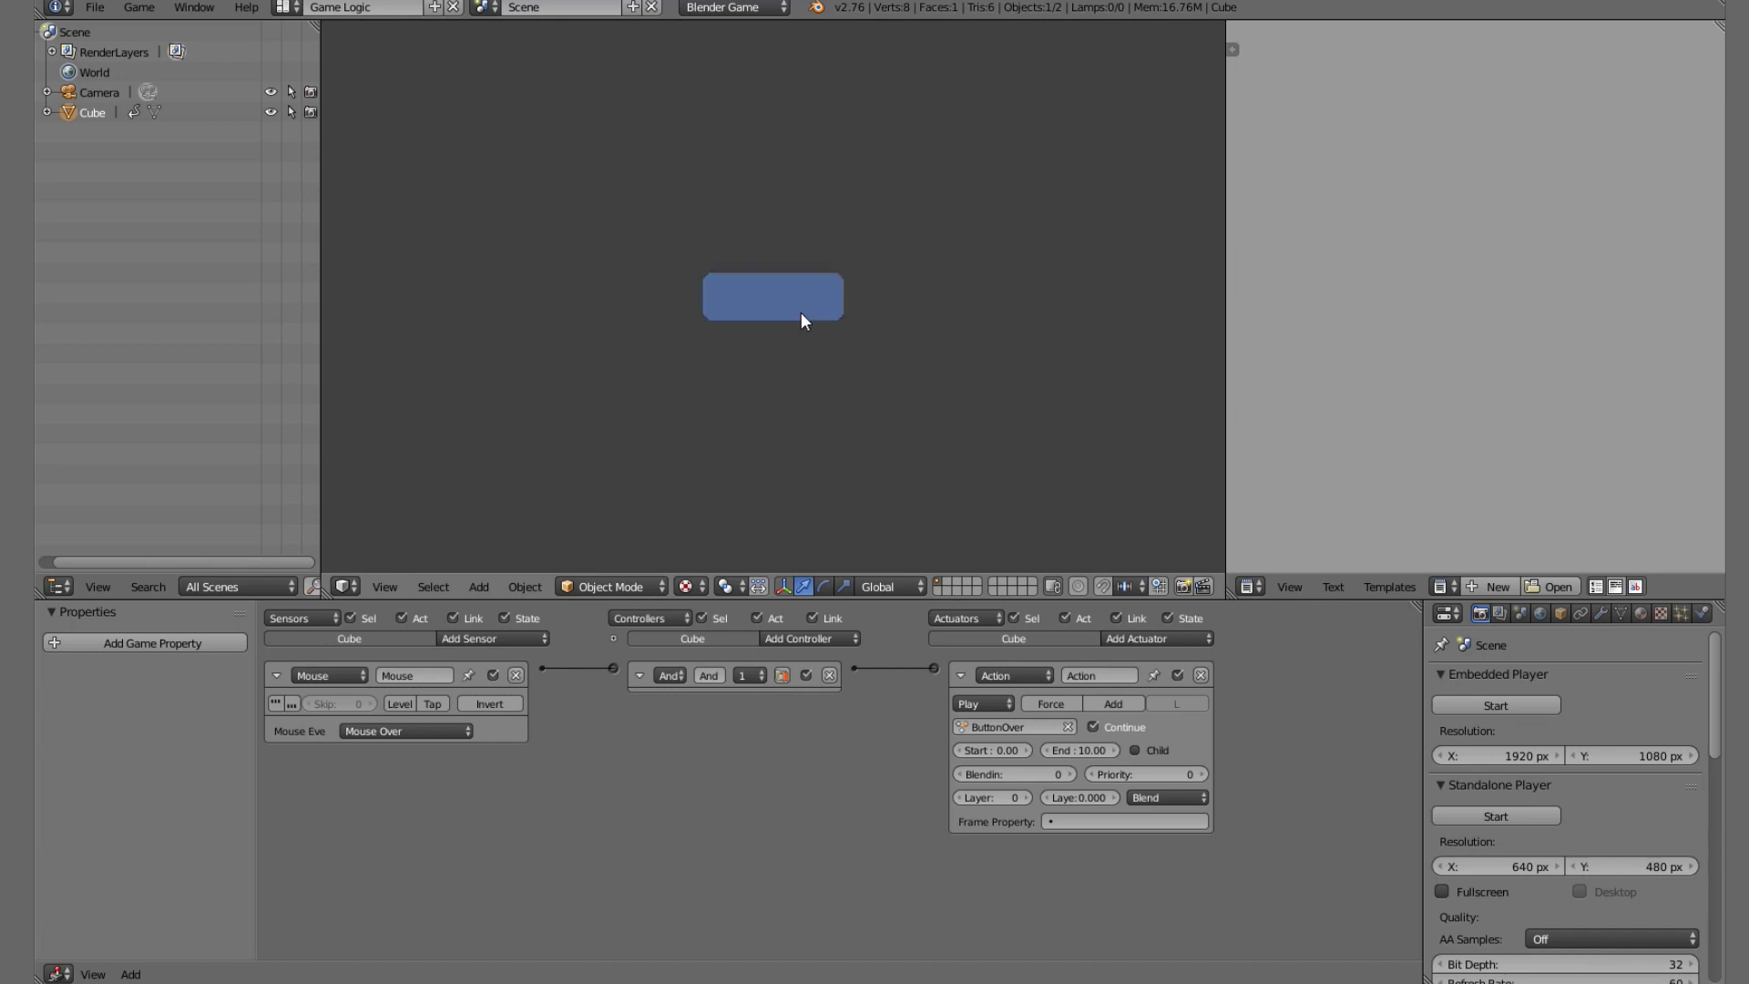
{"action": "key", "text": "Escape"}
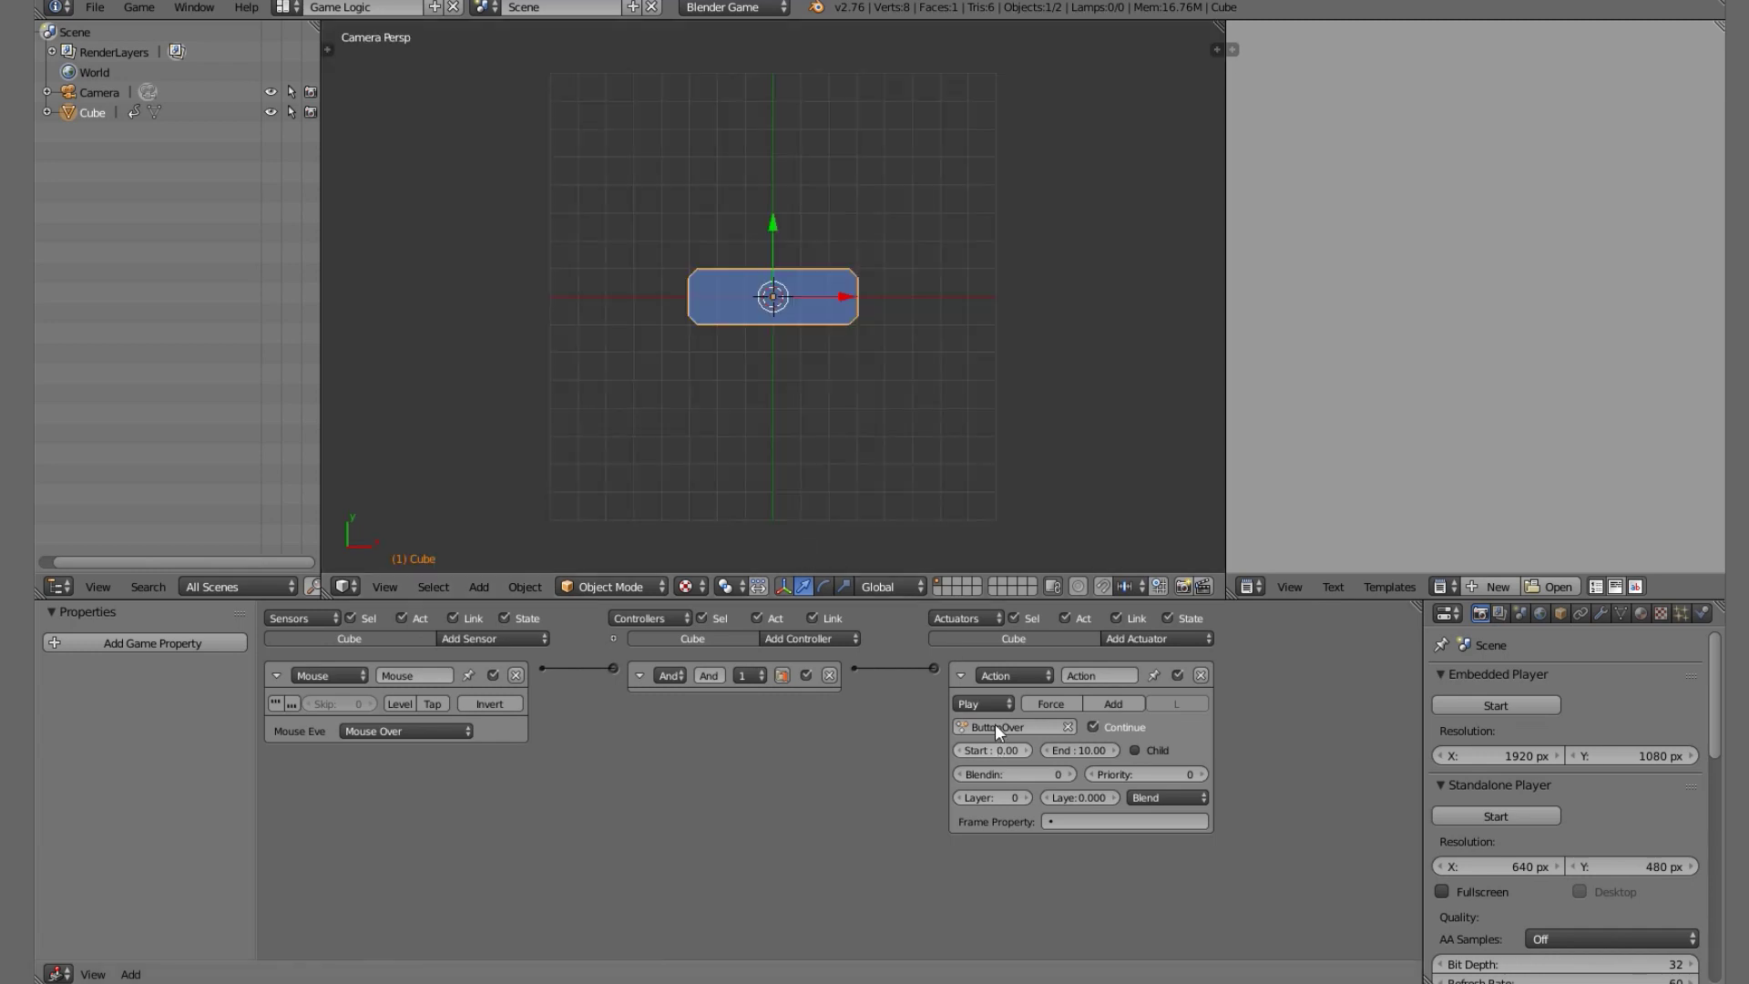
{"action": "left_click", "coordinate": [983, 703]}
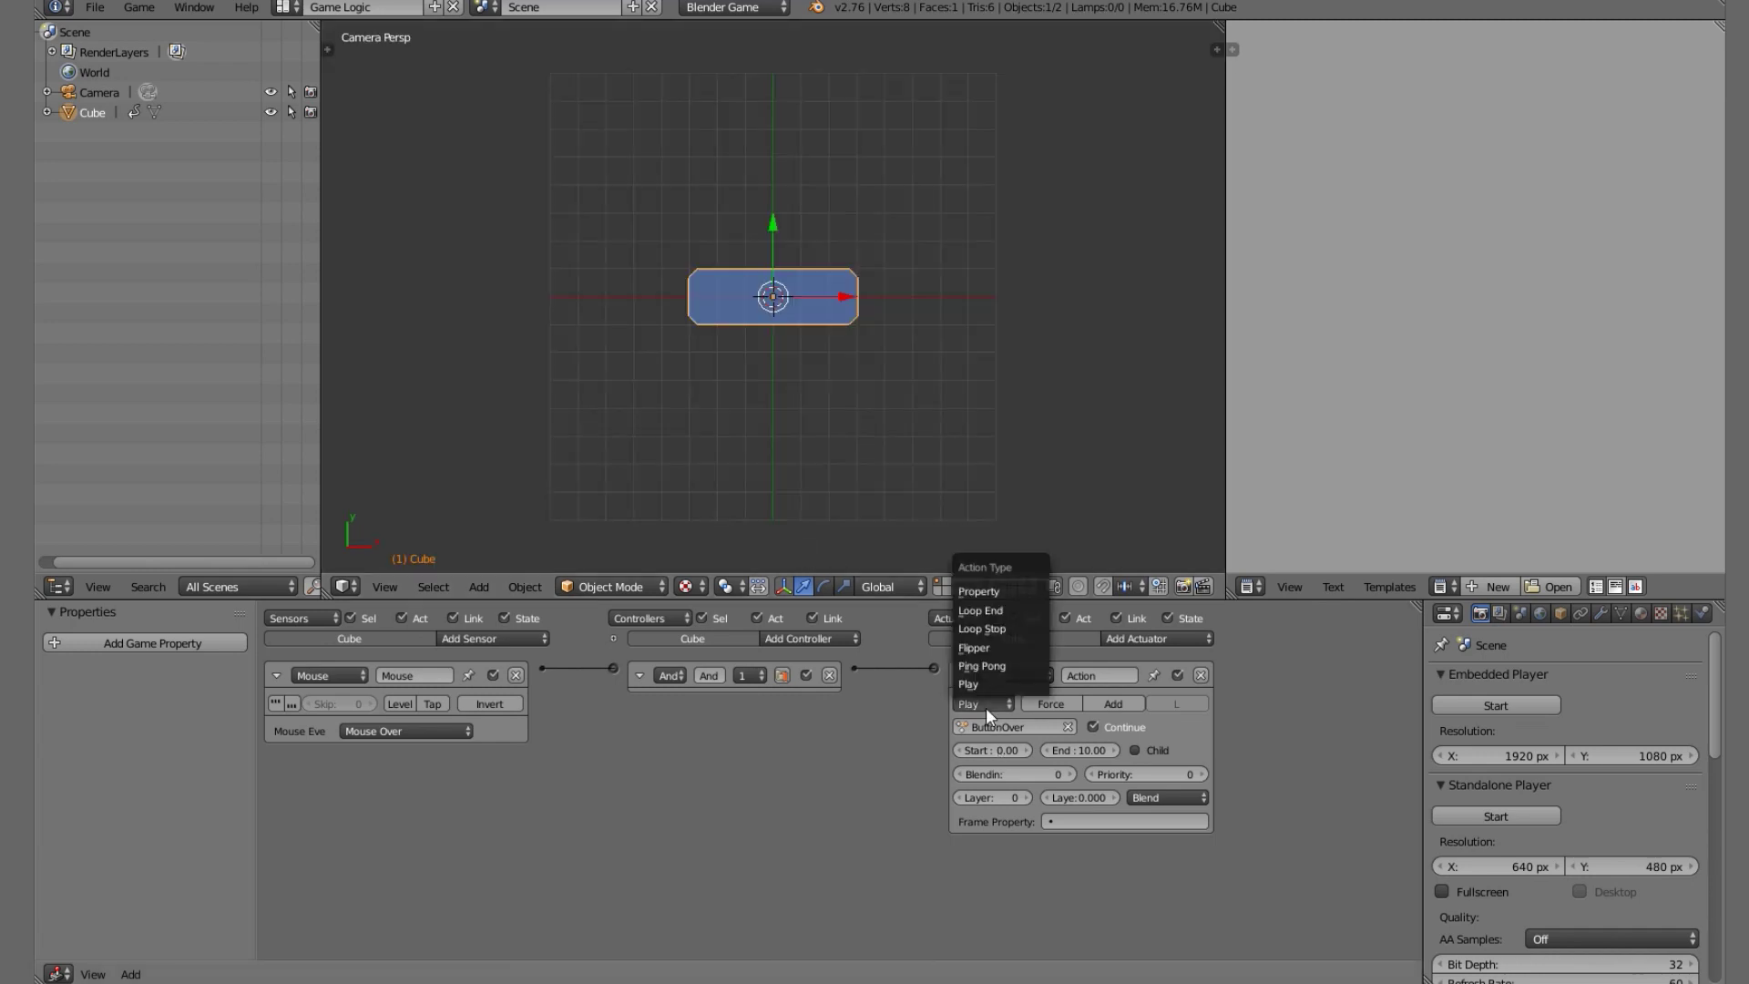
{"action": "left_click", "coordinate": [1002, 646]}
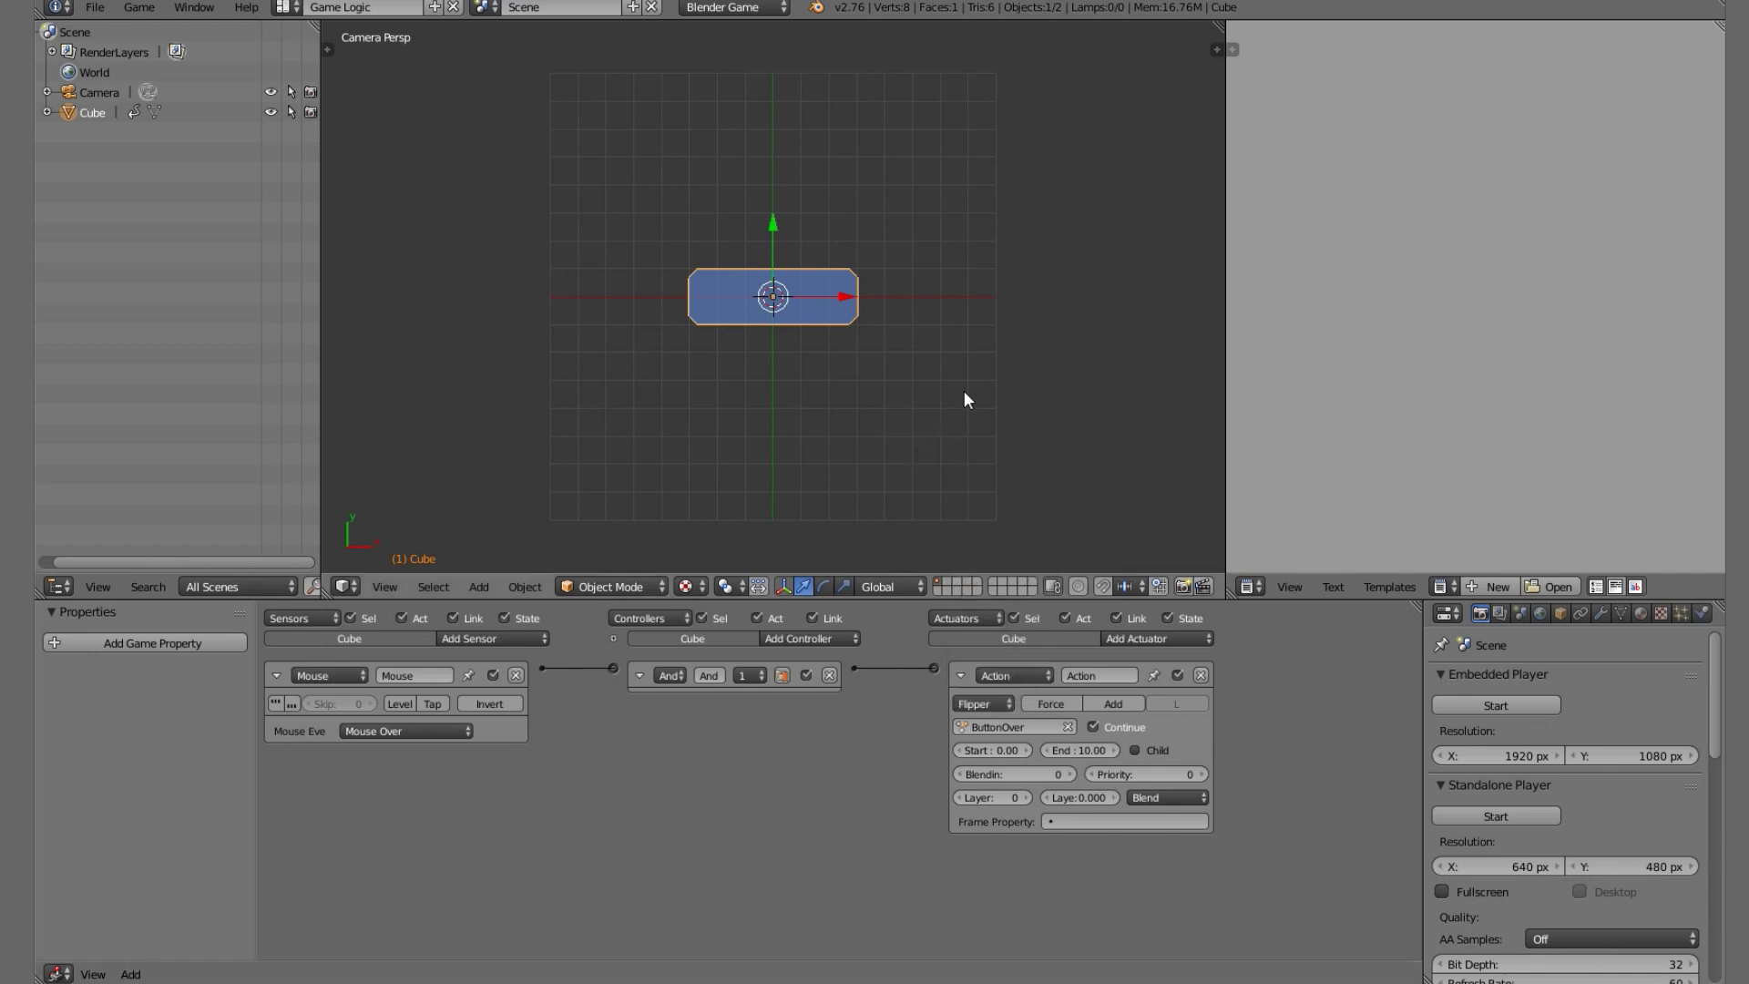
{"action": "key", "text": "p"}
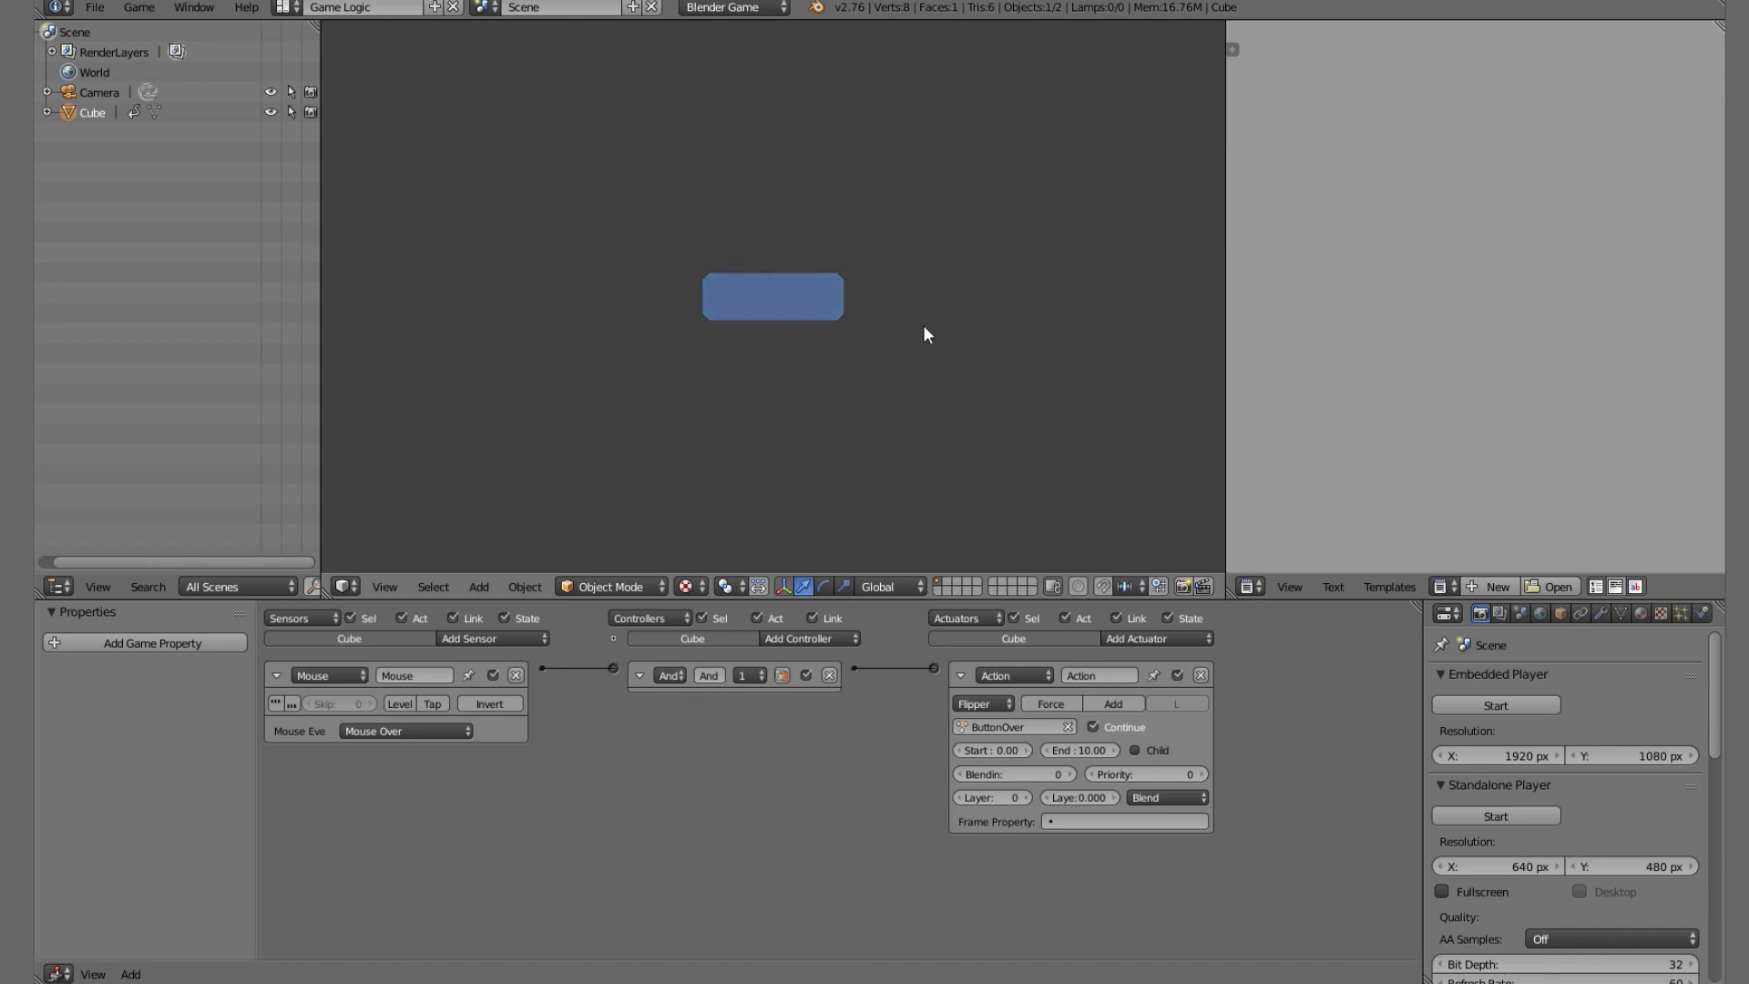
{"action": "key", "text": "Escape"}
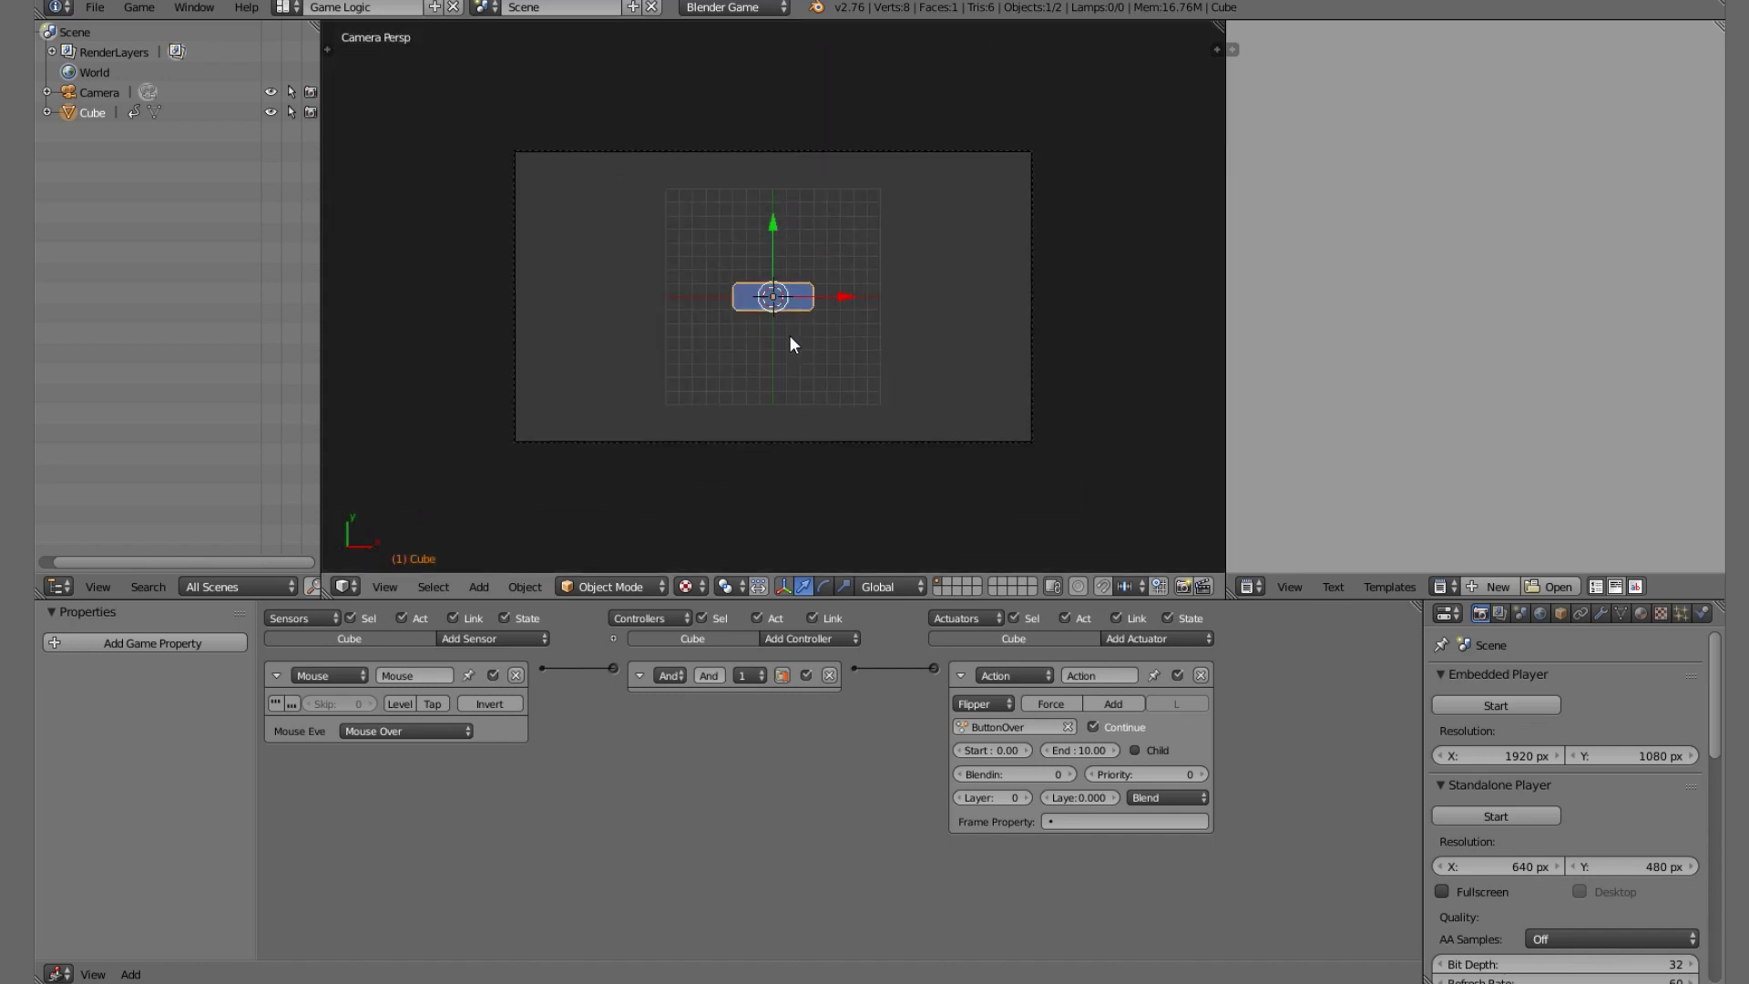
Scale up the button plate within the camera frame and test its mouse-over animation in the game.
{"action": "scroll", "coordinate": [791, 342], "scroll_direction": "up", "scroll_amount": 1}
{"action": "key", "text": "s"}
{"action": "left_click", "coordinate": [863, 333]}
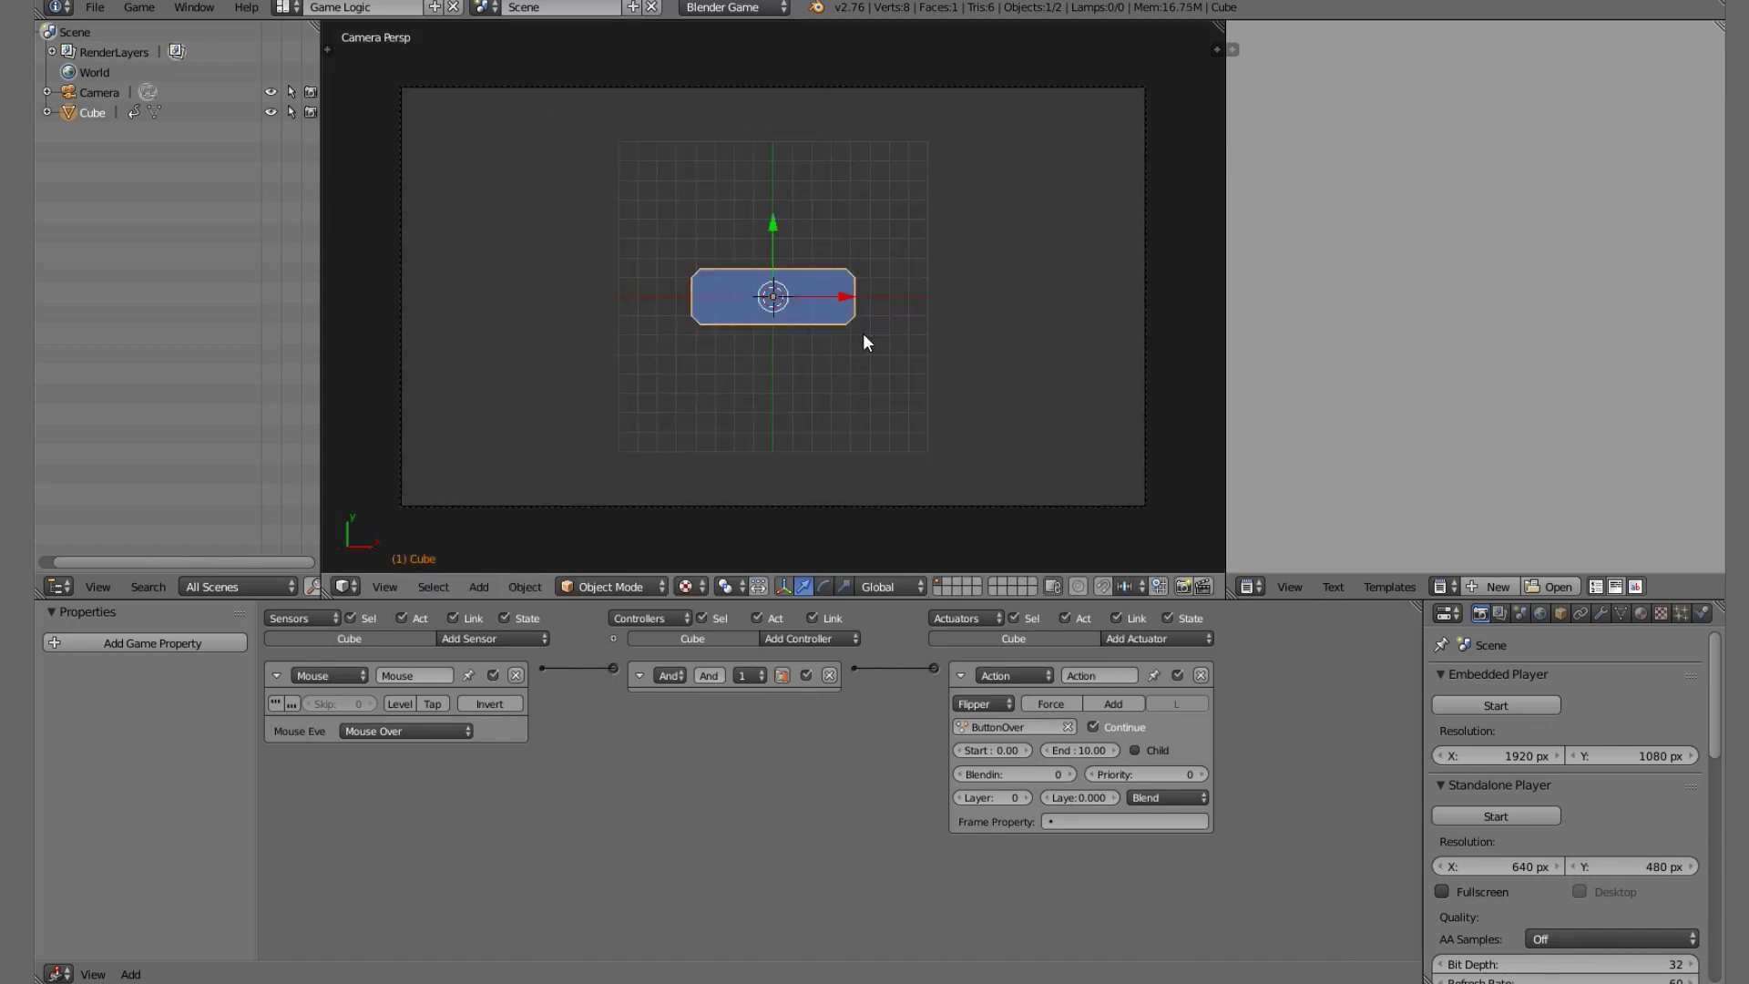
{"action": "key", "text": "p"}
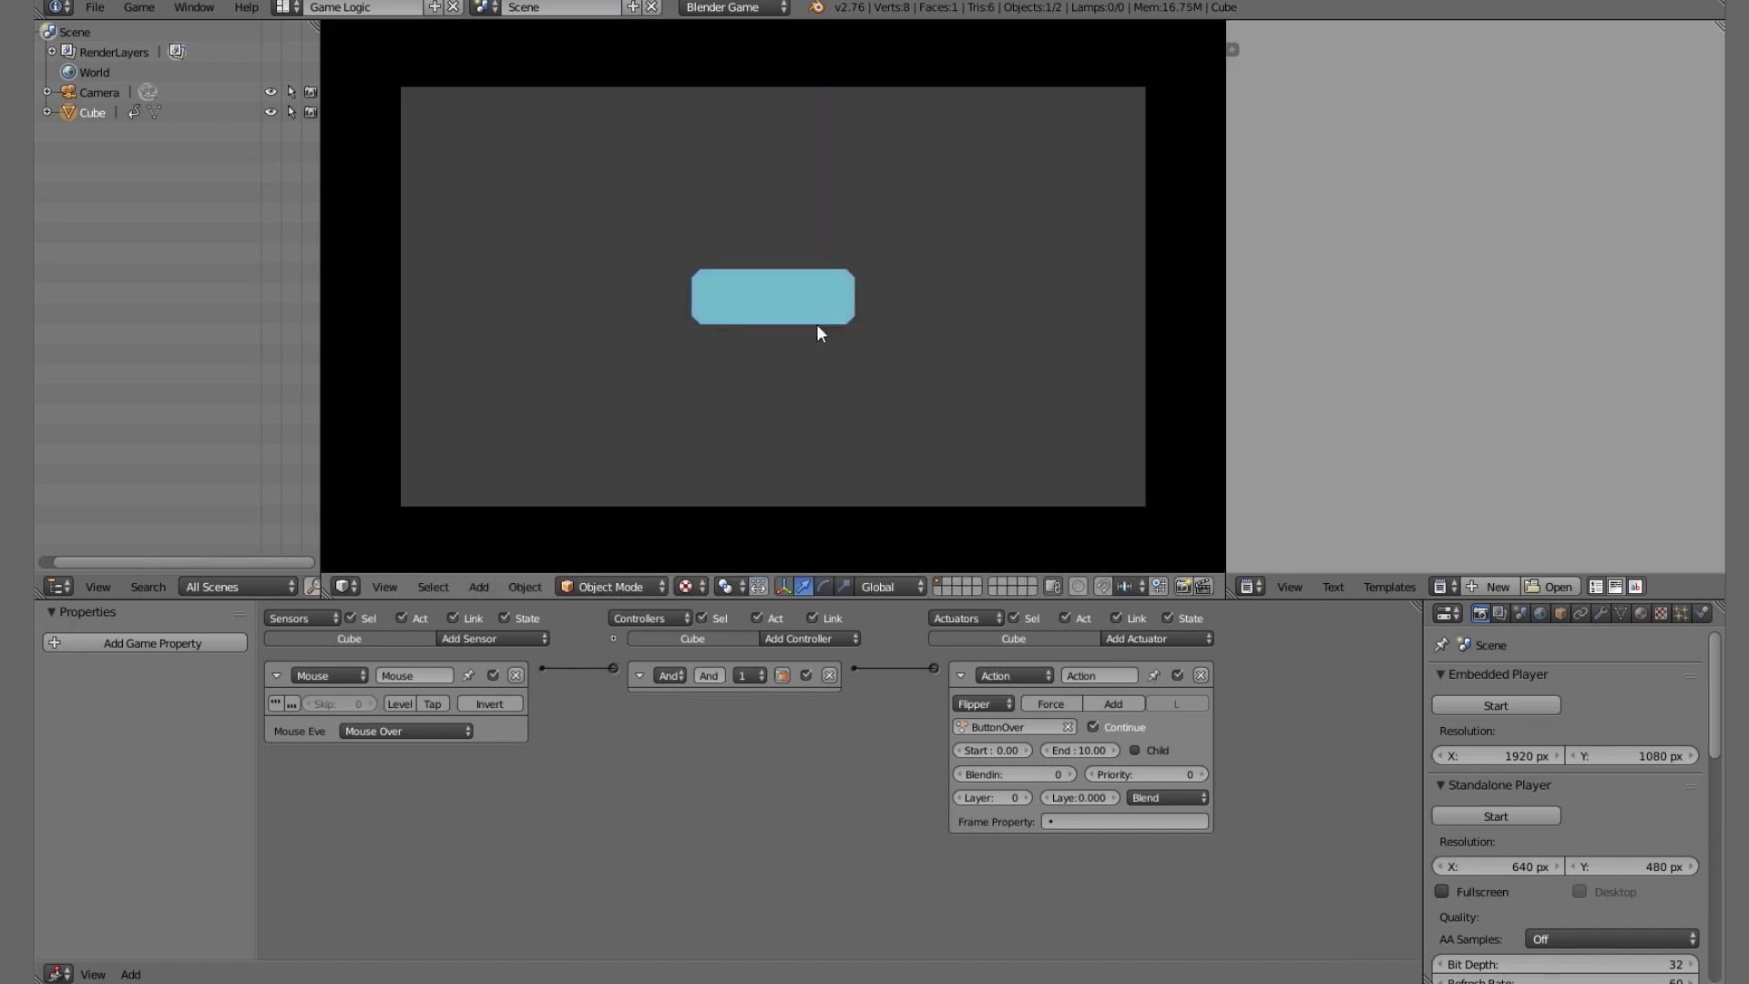
{"action": "key", "text": "Escape"}
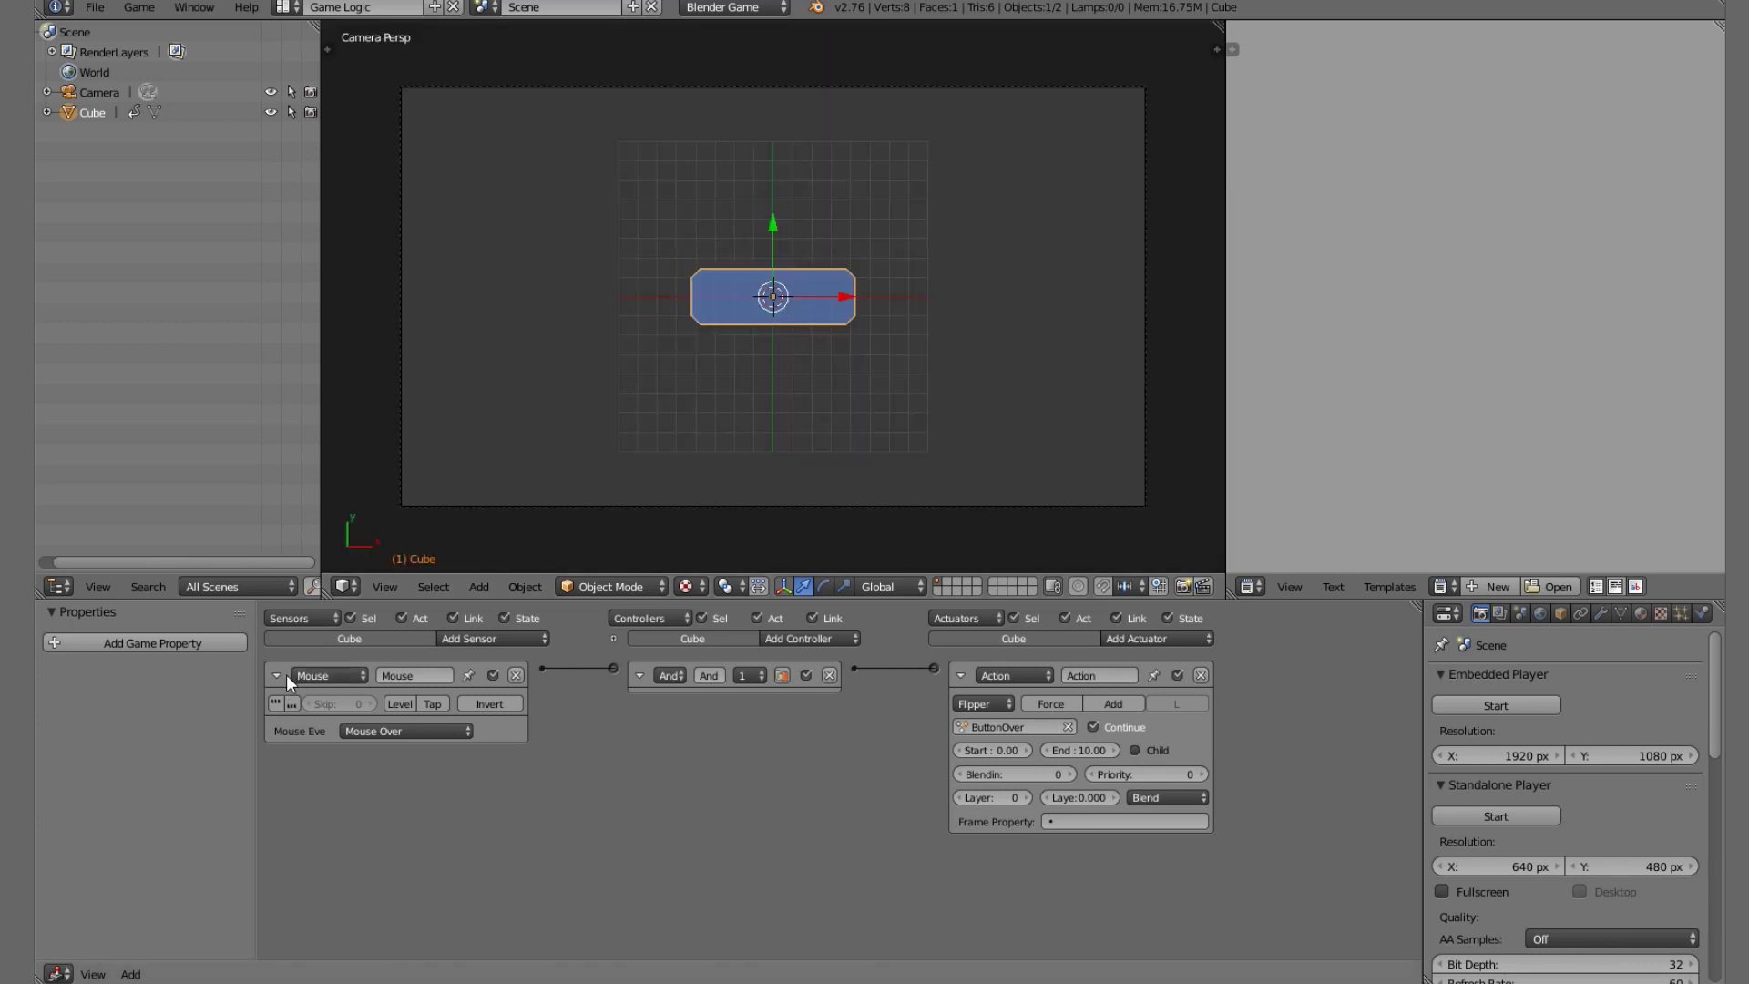
Collapse the plate's Mouse sensor, And controller and Action actuator bricks.
{"action": "left_click", "coordinate": [277, 675]}
{"action": "left_click", "coordinate": [637, 675]}
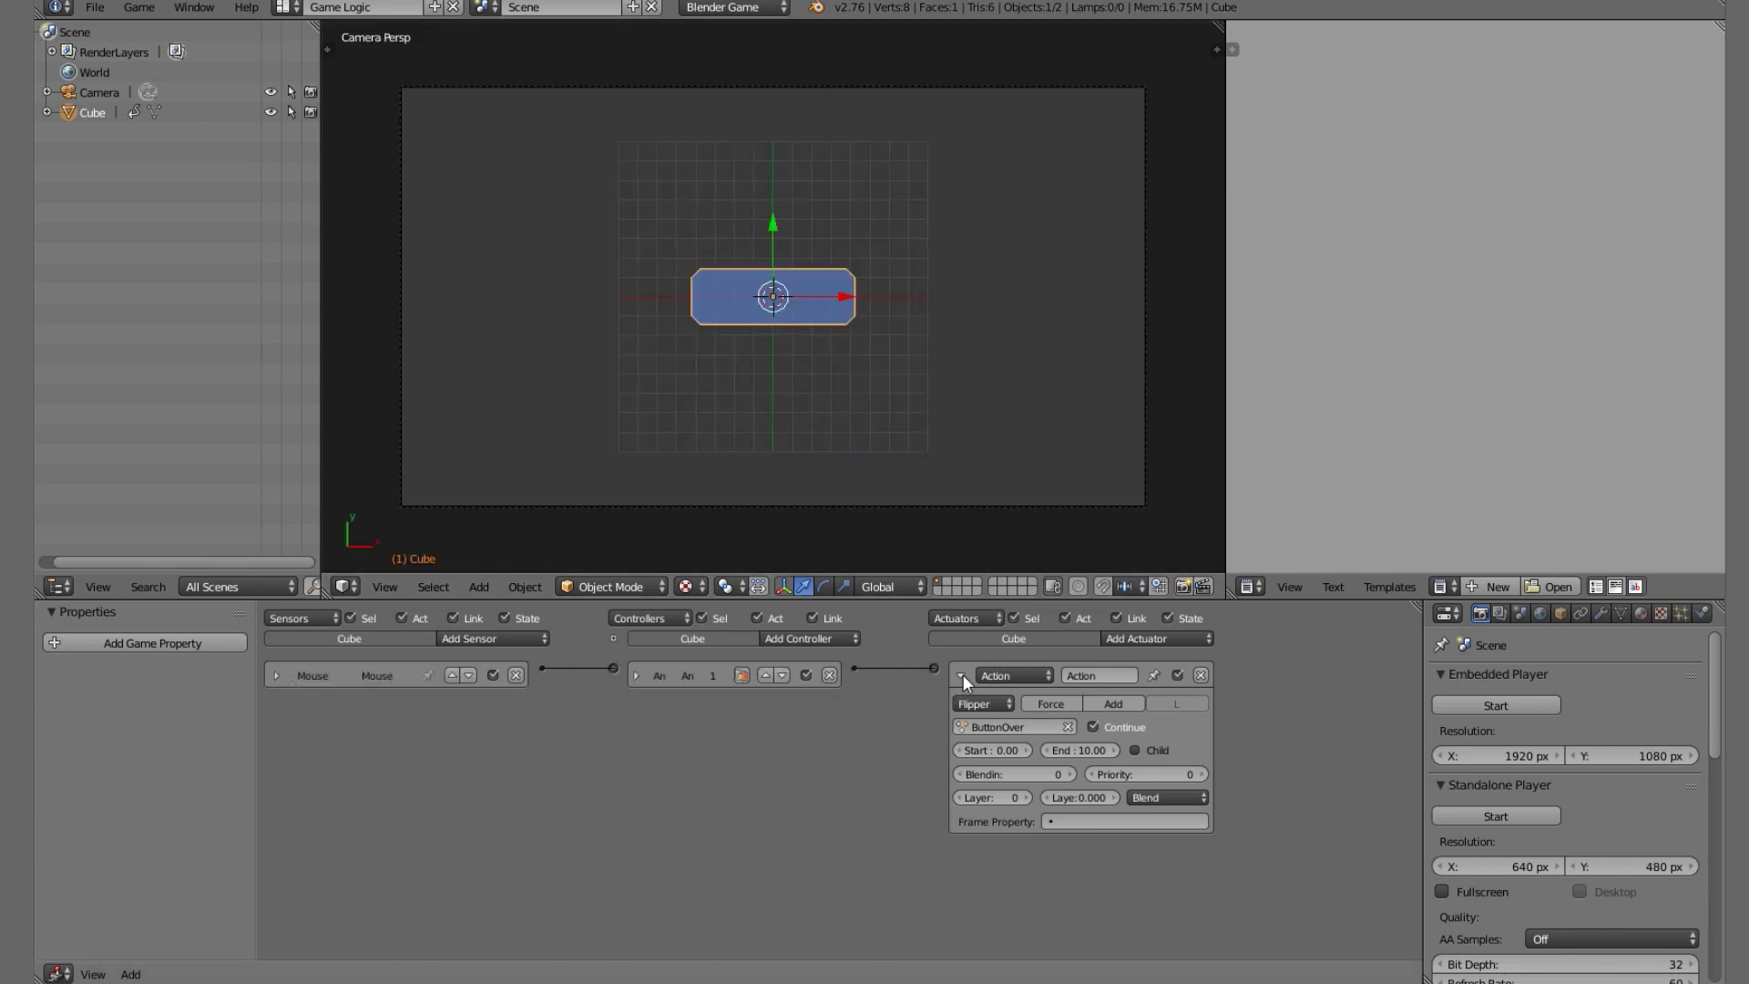
{"action": "left_click", "coordinate": [961, 675]}
{"action": "key", "text": "Home"}
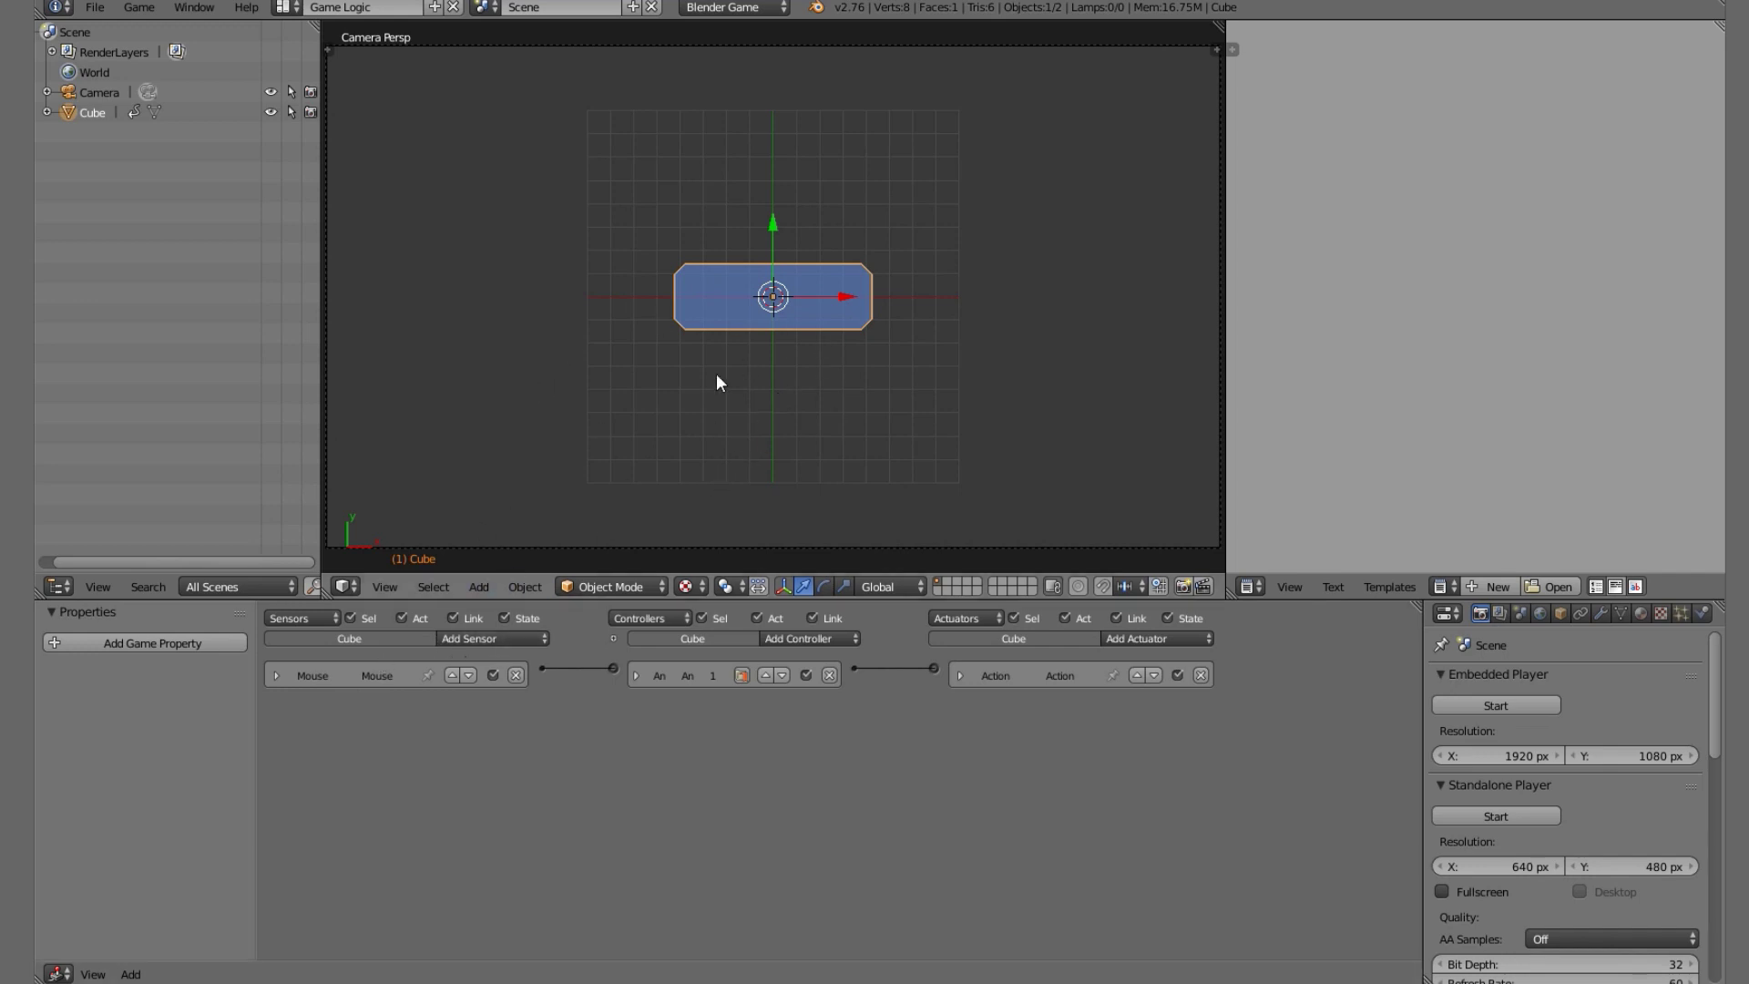
Add a second Mouse sensor for the Left Button to the plate and collapse its brick.
{"action": "left_click", "coordinate": [501, 636]}
{"action": "left_click", "coordinate": [501, 785]}
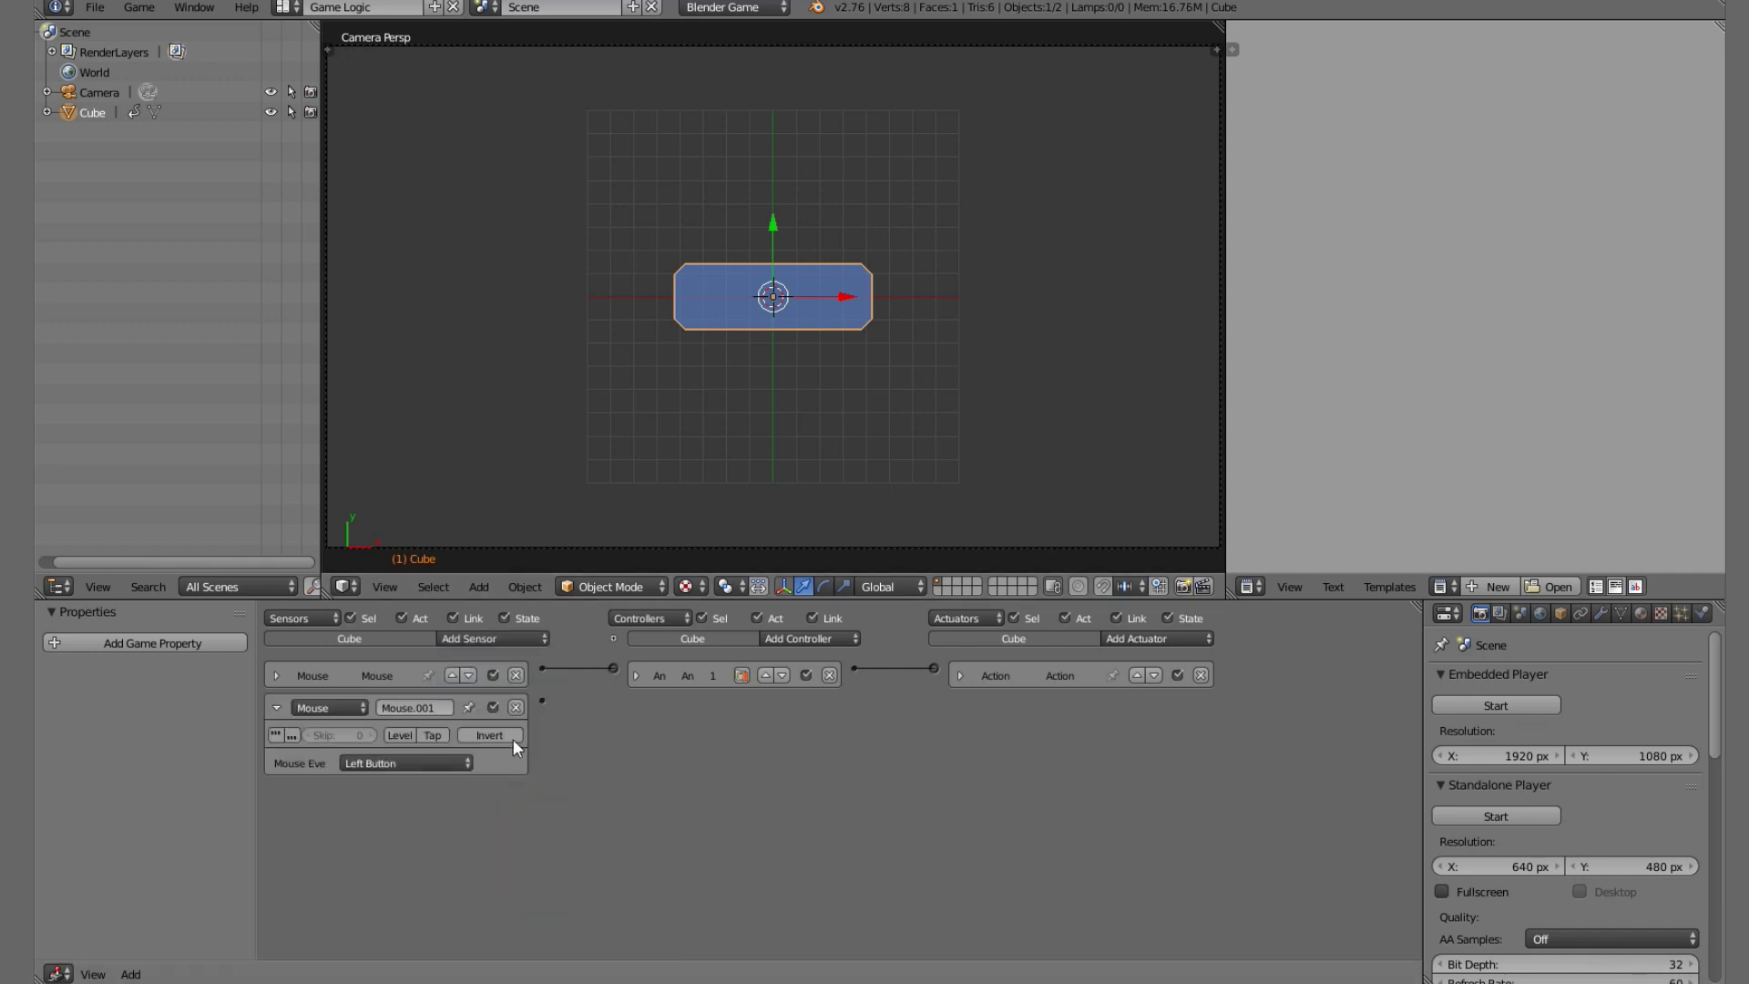
{"action": "left_click", "coordinate": [274, 709]}
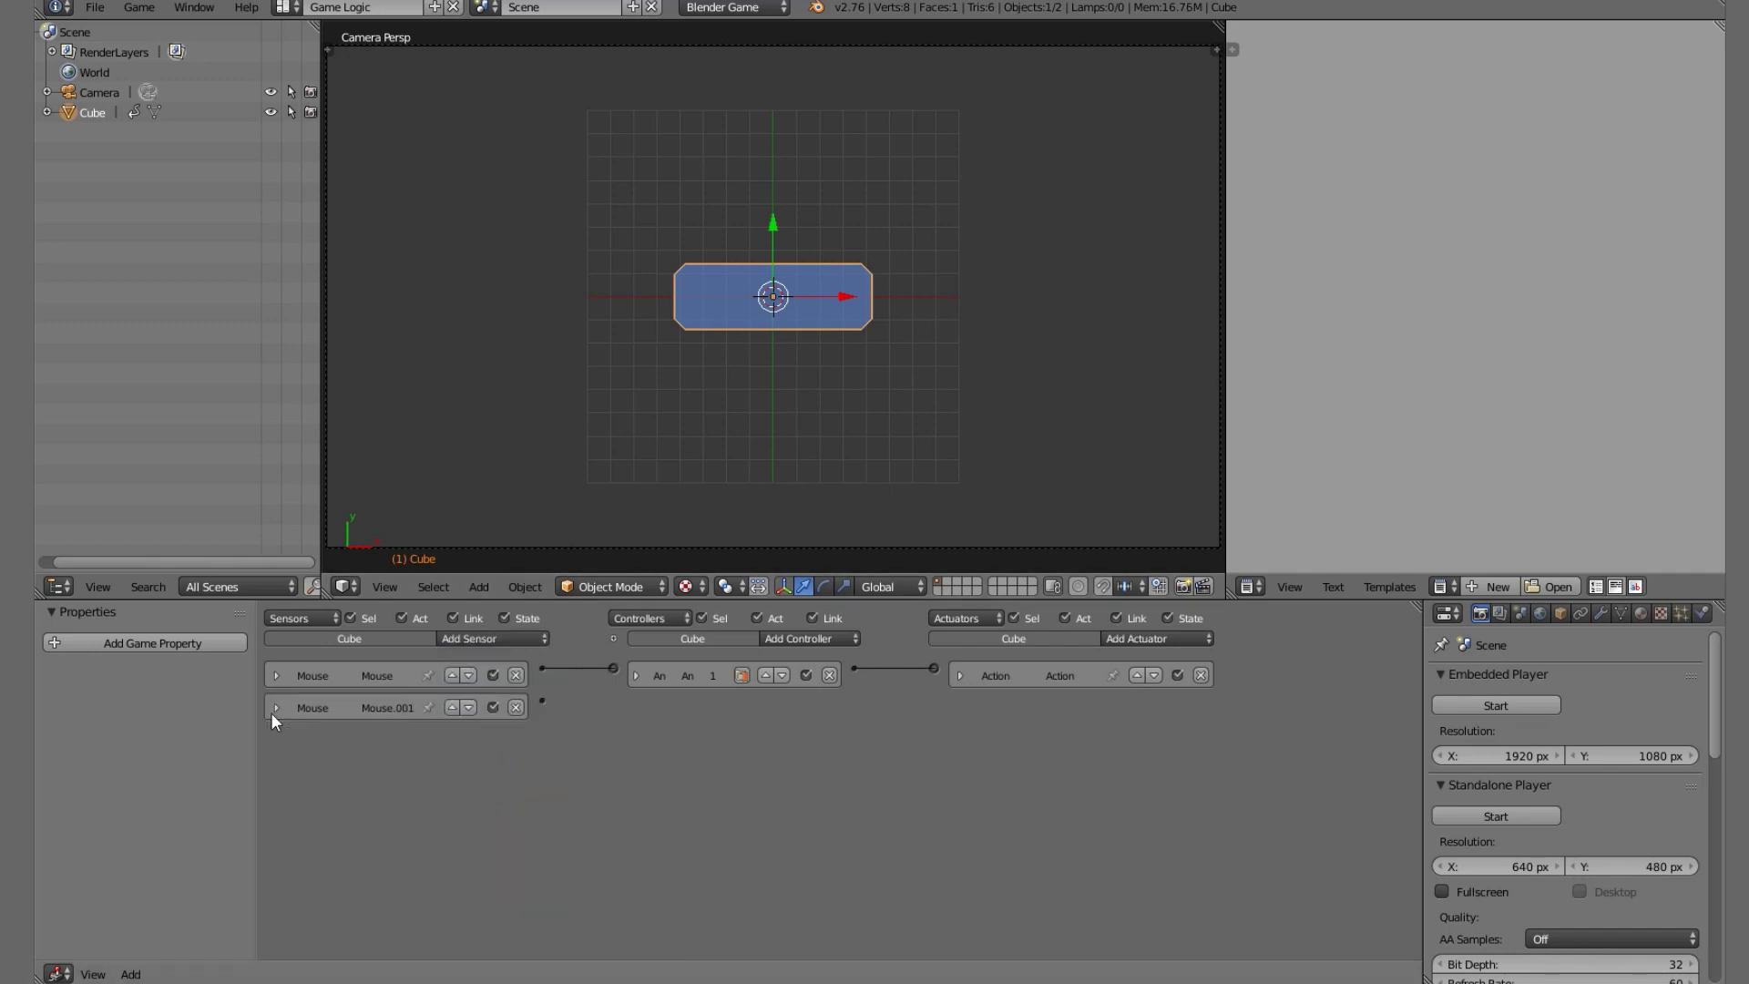
{"action": "left_click", "coordinate": [275, 675]}
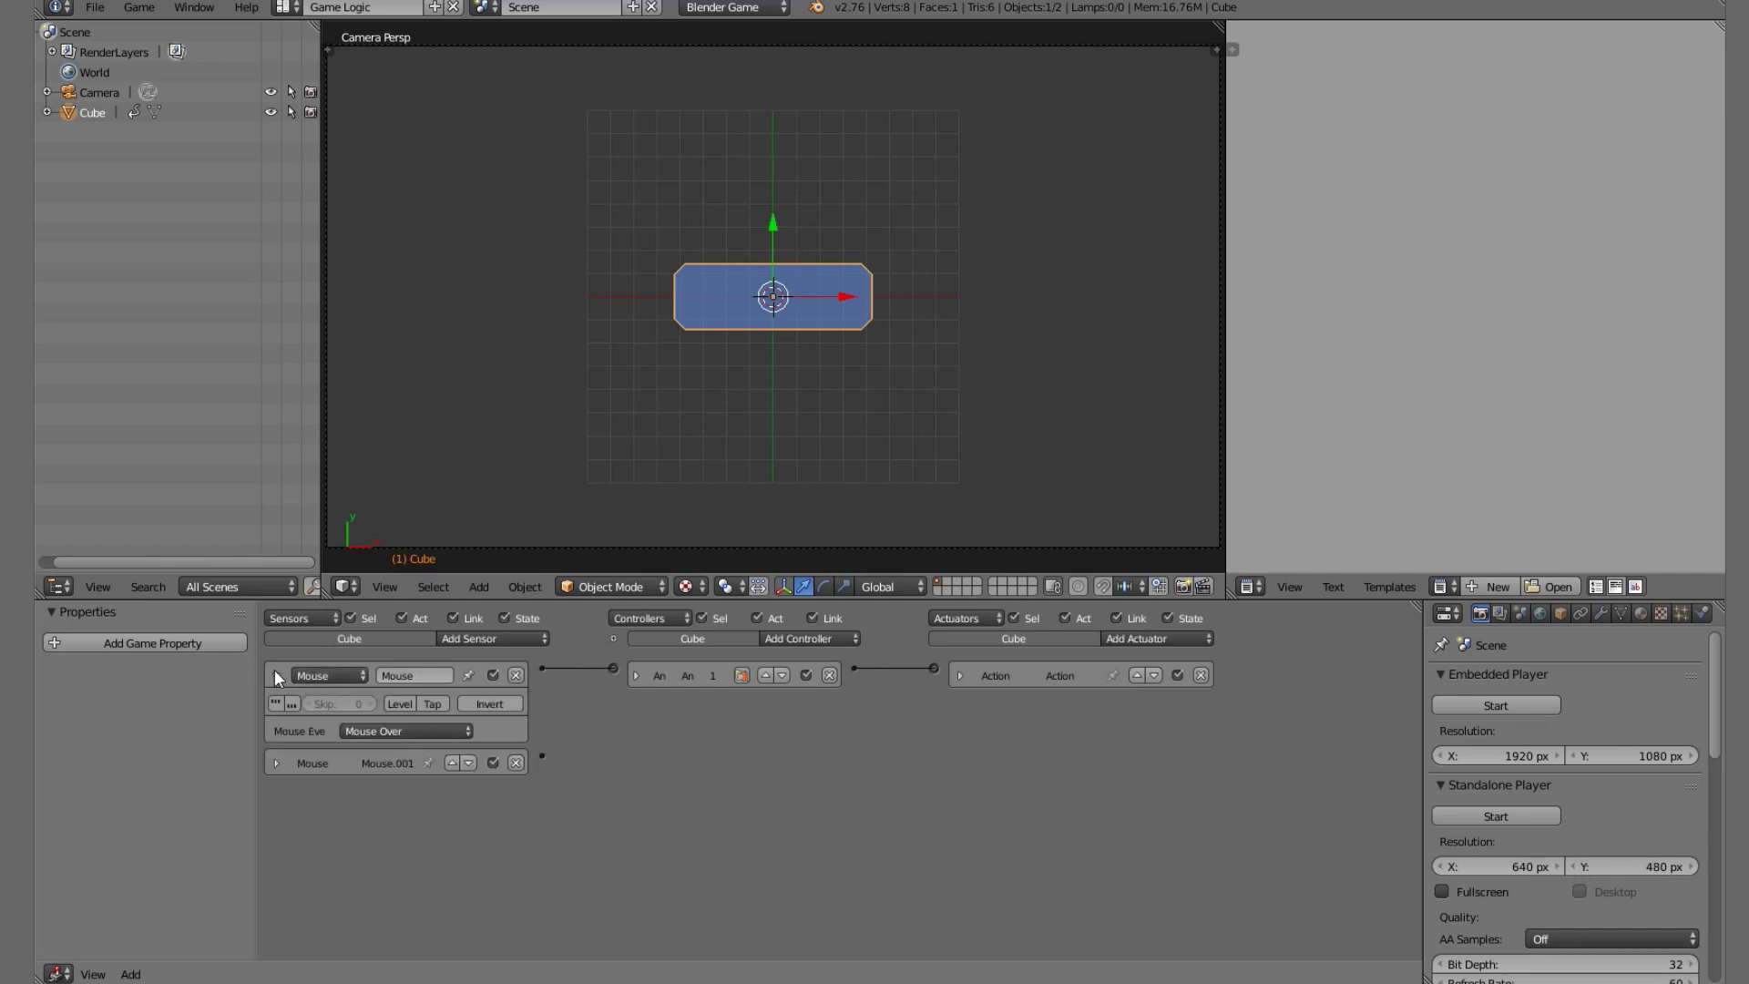
{"action": "left_click", "coordinate": [275, 675]}
Add a second And controller to the plate and link both Mouse sensors to it.
{"action": "left_click", "coordinate": [859, 637]}
{"action": "left_click", "coordinate": [791, 643]}
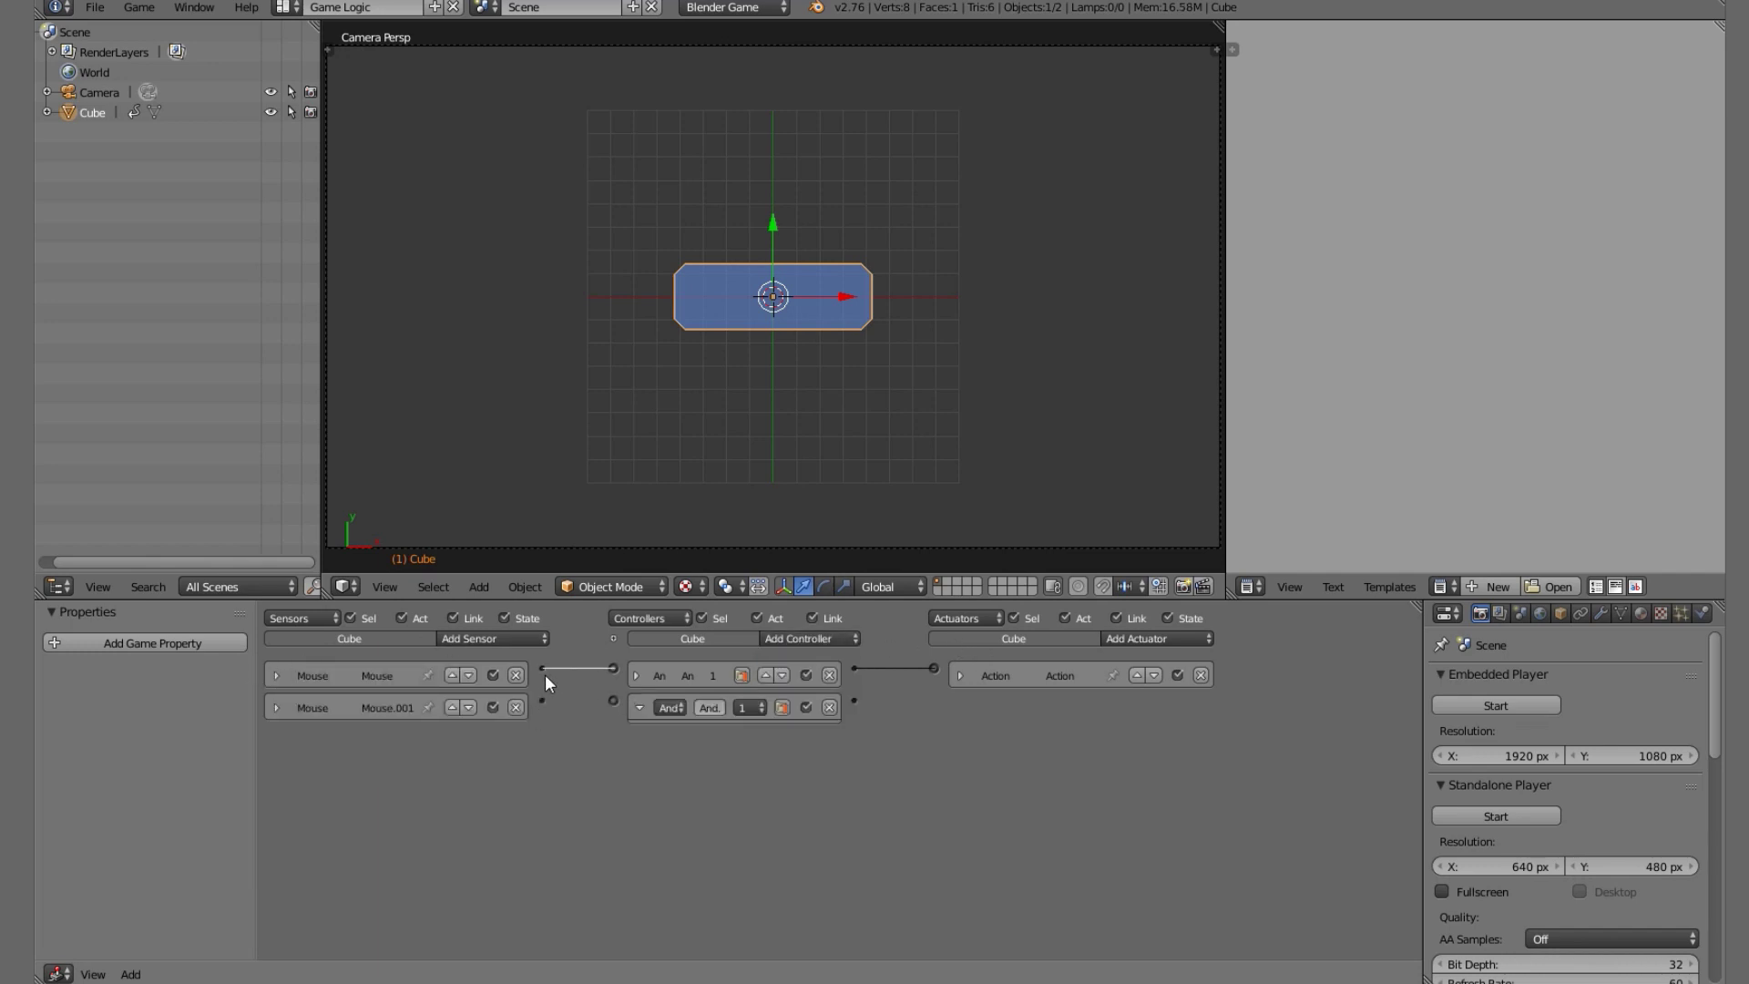
{"action": "left_click_drag", "start_coordinate": [612, 699], "coordinate": [610, 699]}
{"action": "left_click", "coordinate": [274, 708]}
{"action": "left_click", "coordinate": [278, 706]}
Add a Game actuator to the plate and link it to the second And controller.
{"action": "left_click", "coordinate": [1137, 639]}
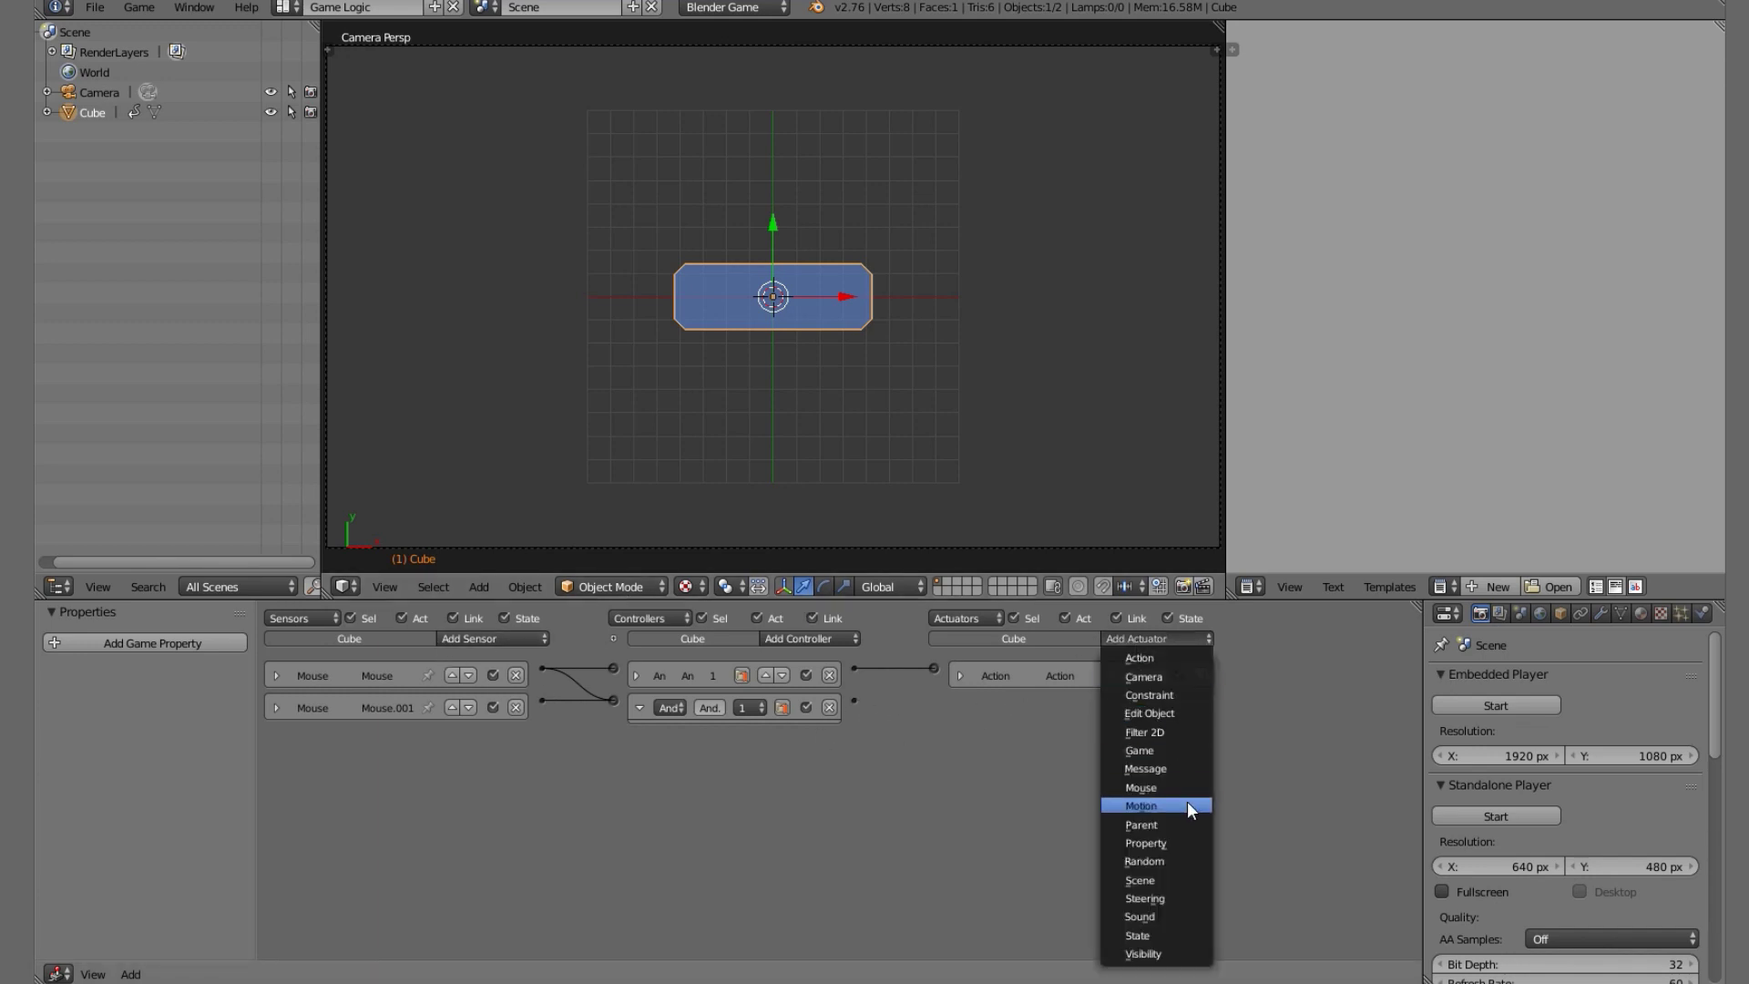
{"action": "left_click", "coordinate": [1156, 750]}
{"action": "left_click_drag", "start_coordinate": [944, 708], "coordinate": [938, 705]}
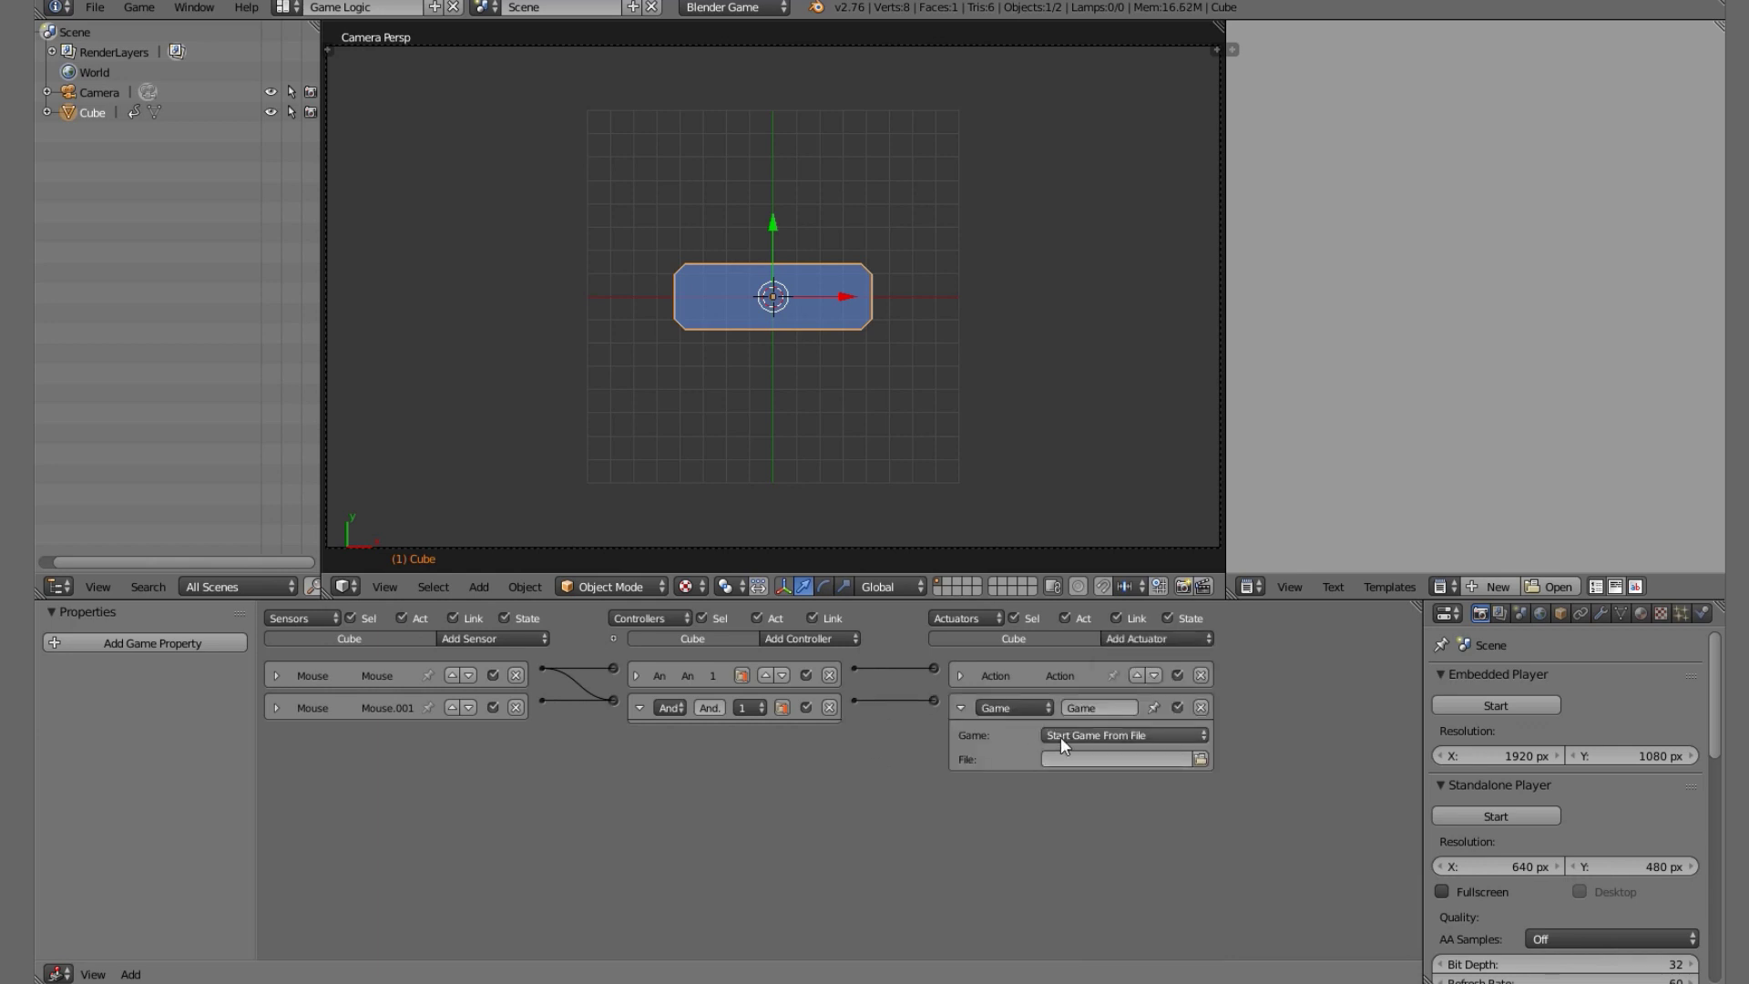
Set the Game actuator to Quit Game and test the button in the game.
{"action": "left_click", "coordinate": [1061, 736]}
{"action": "left_click", "coordinate": [1095, 682]}
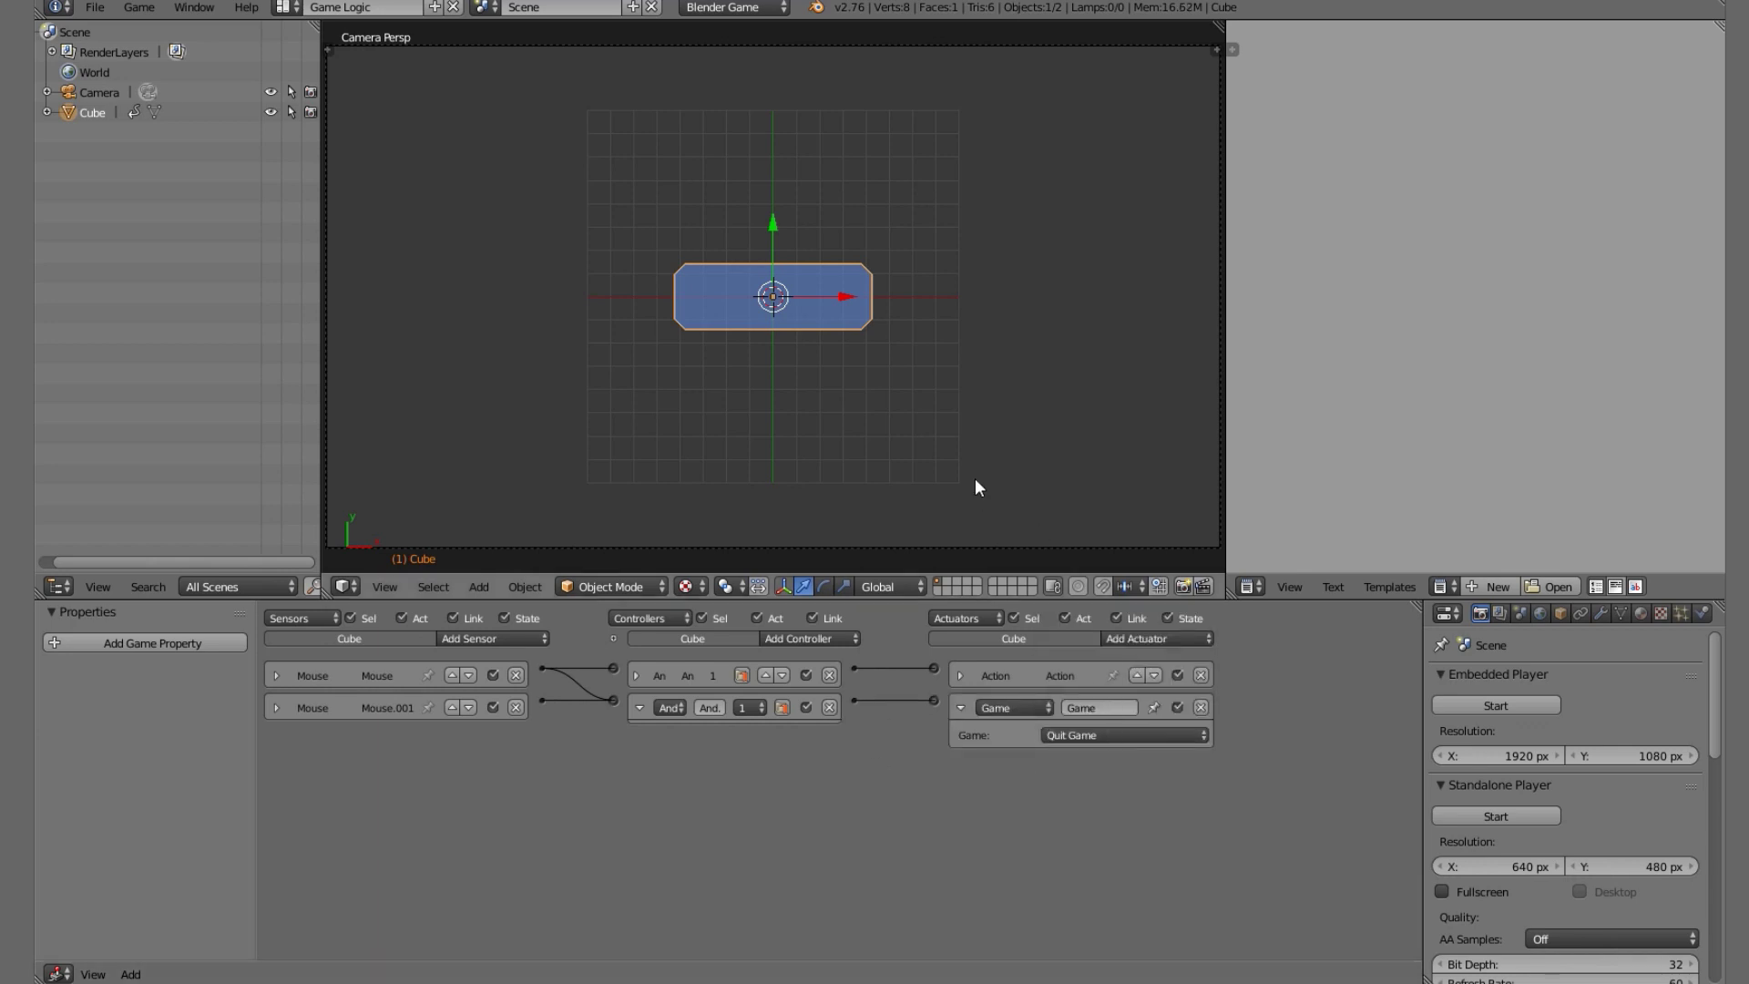
{"action": "key", "text": "p"}
{"action": "left_click", "coordinate": [828, 289]}
Change the Game actuator's type to Scene, with mode Set Scene and Scene as the target.
{"action": "left_click", "coordinate": [1046, 709]}
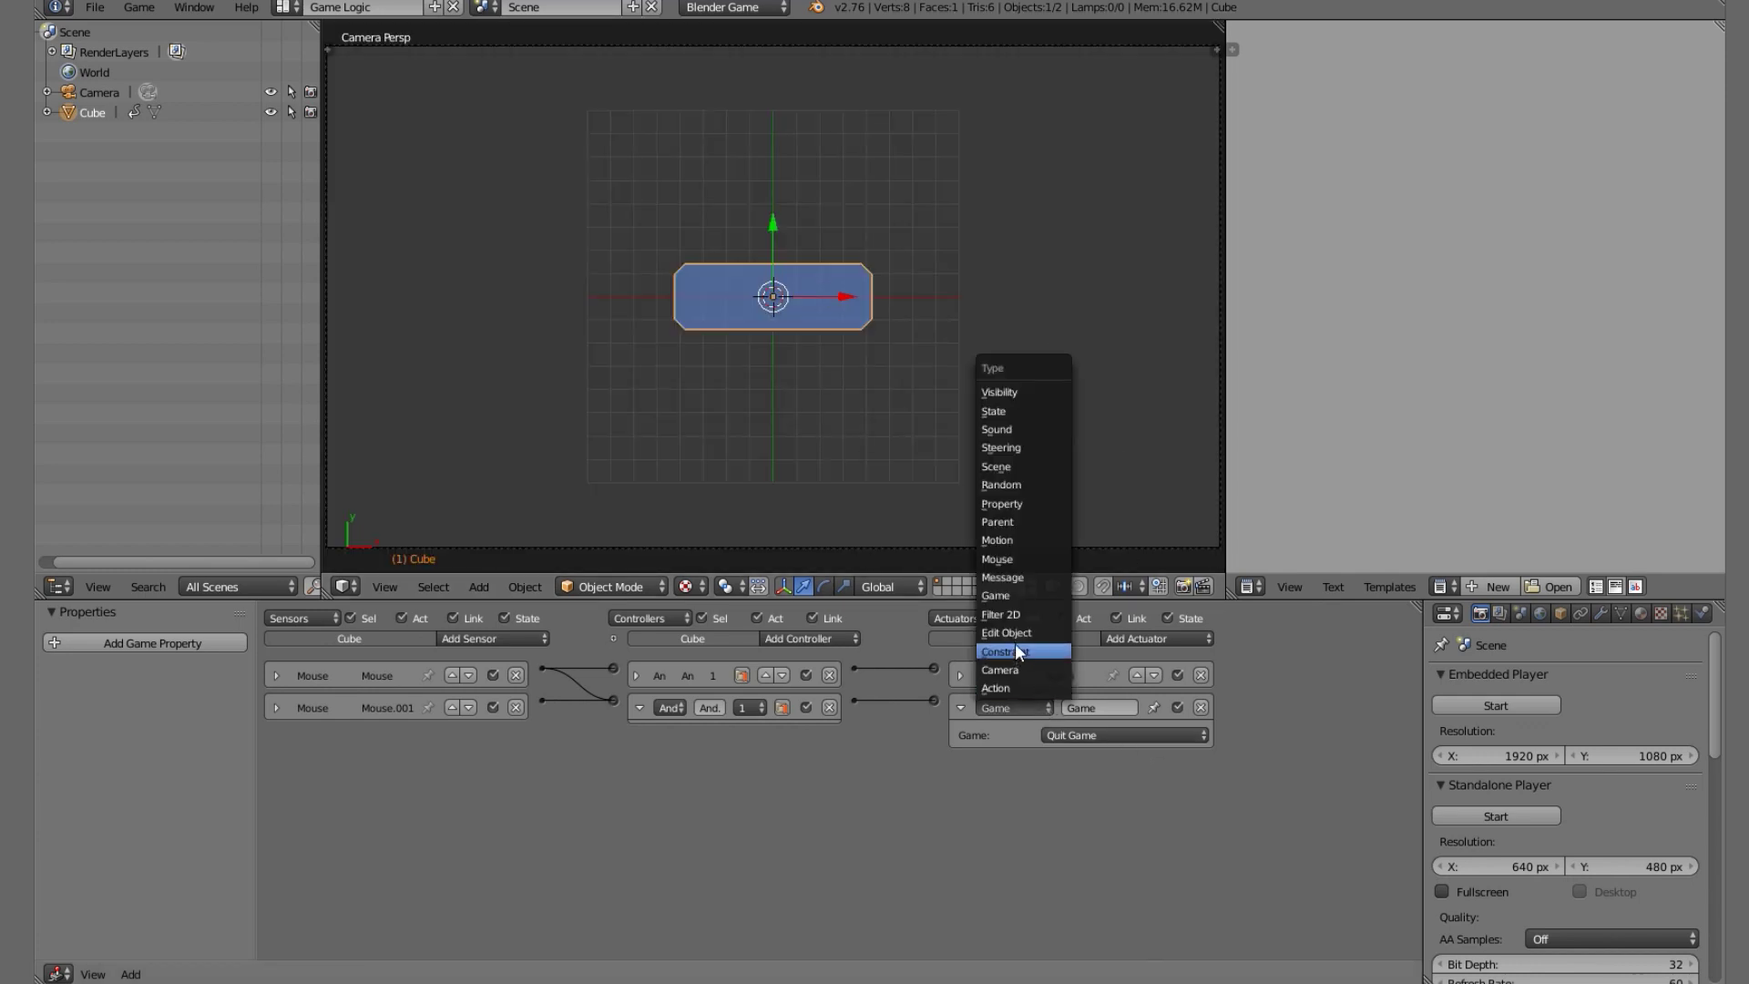
{"action": "left_click", "coordinate": [1033, 463]}
{"action": "left_click", "coordinate": [1113, 734]}
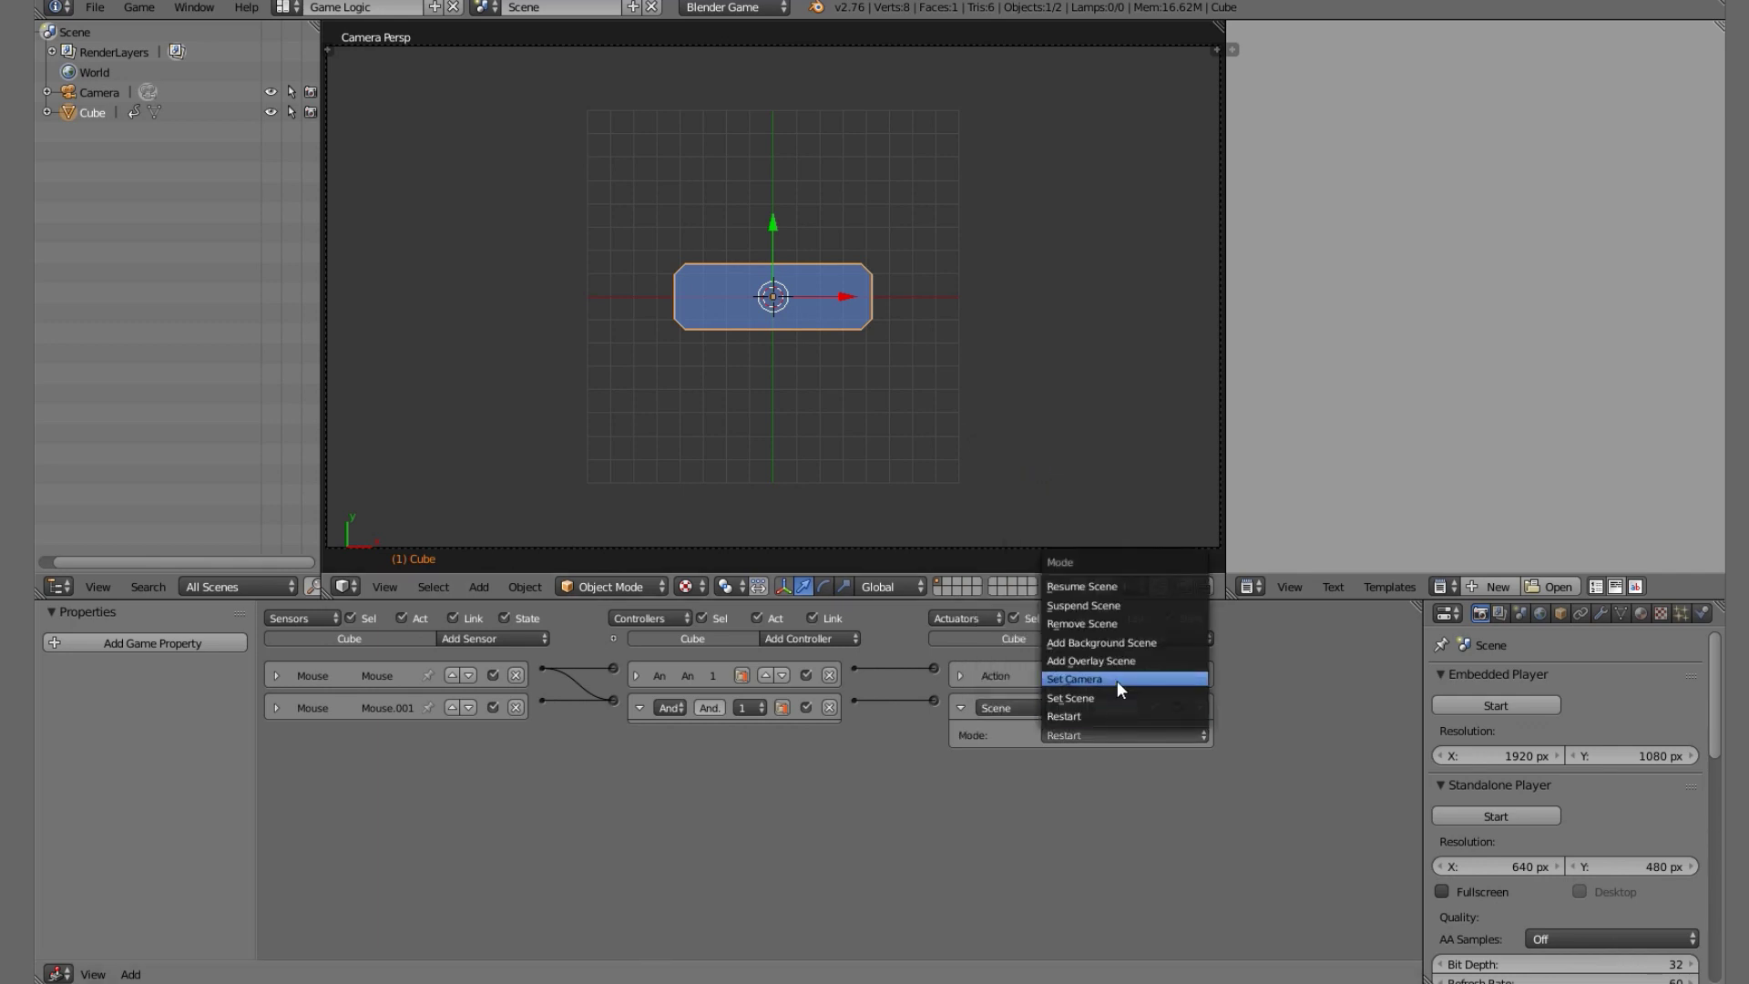
{"action": "left_click", "coordinate": [1111, 681]}
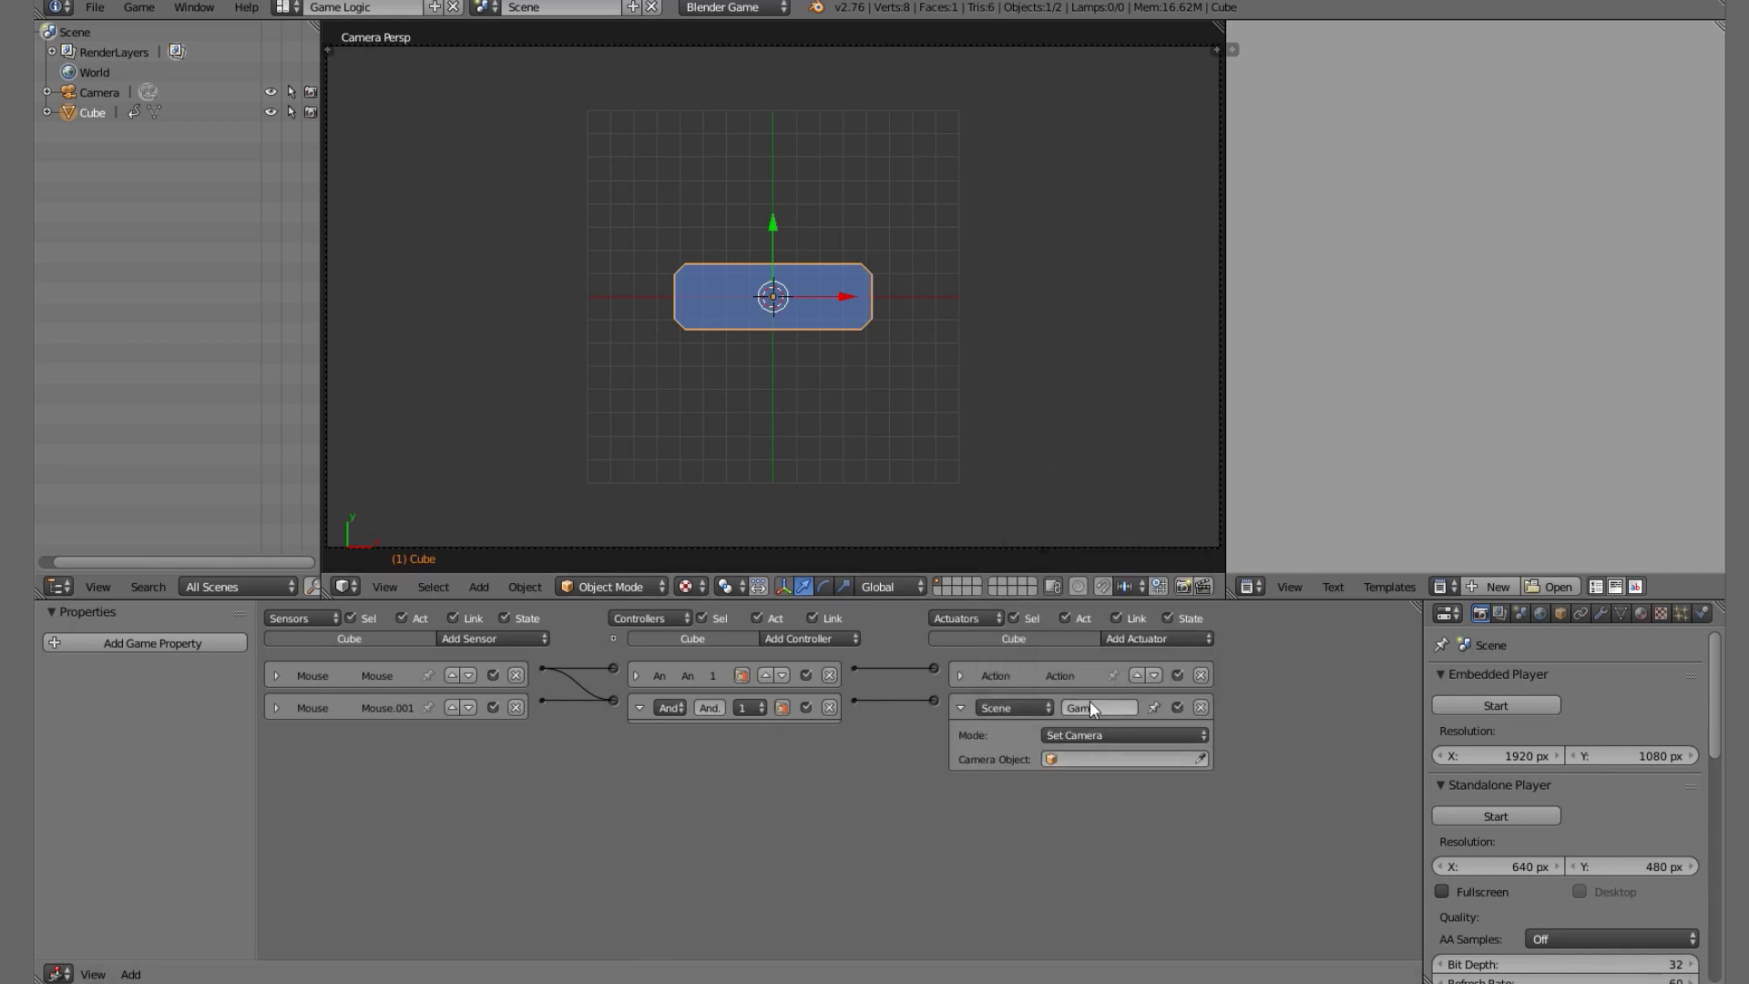
{"action": "left_click", "coordinate": [1098, 734]}
{"action": "left_click", "coordinate": [1101, 692]}
{"action": "left_click", "coordinate": [1096, 759]}
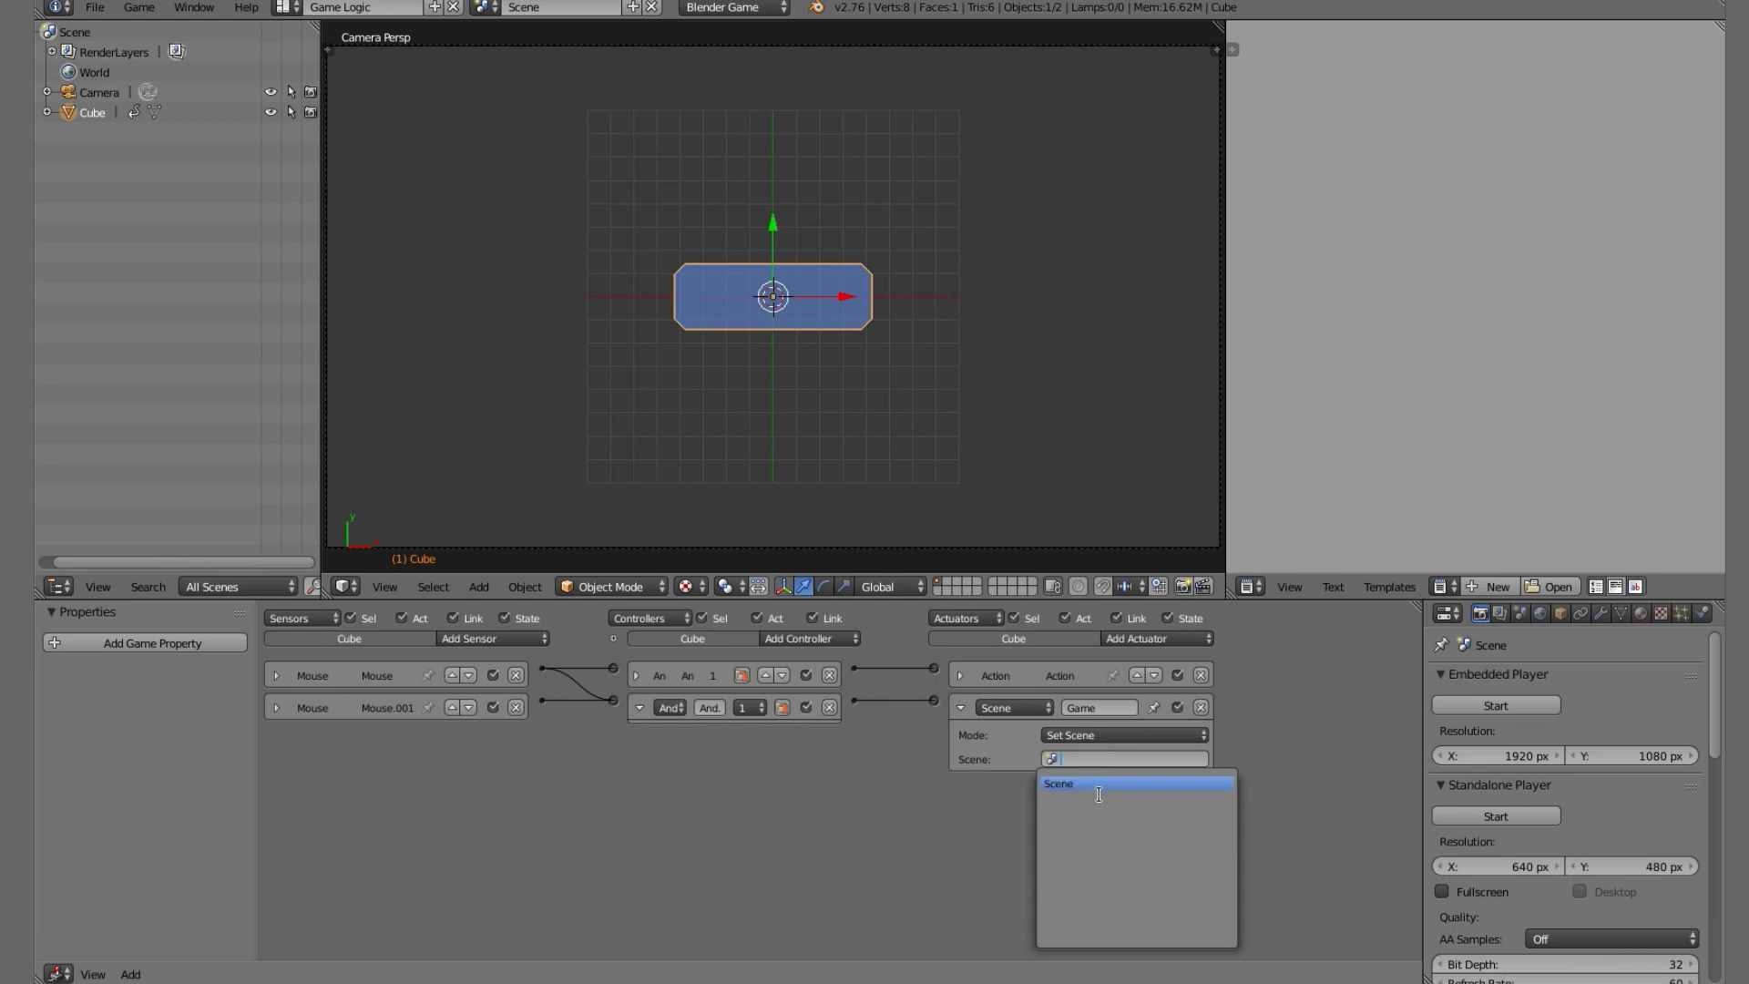
{"action": "left_click", "coordinate": [1099, 789]}
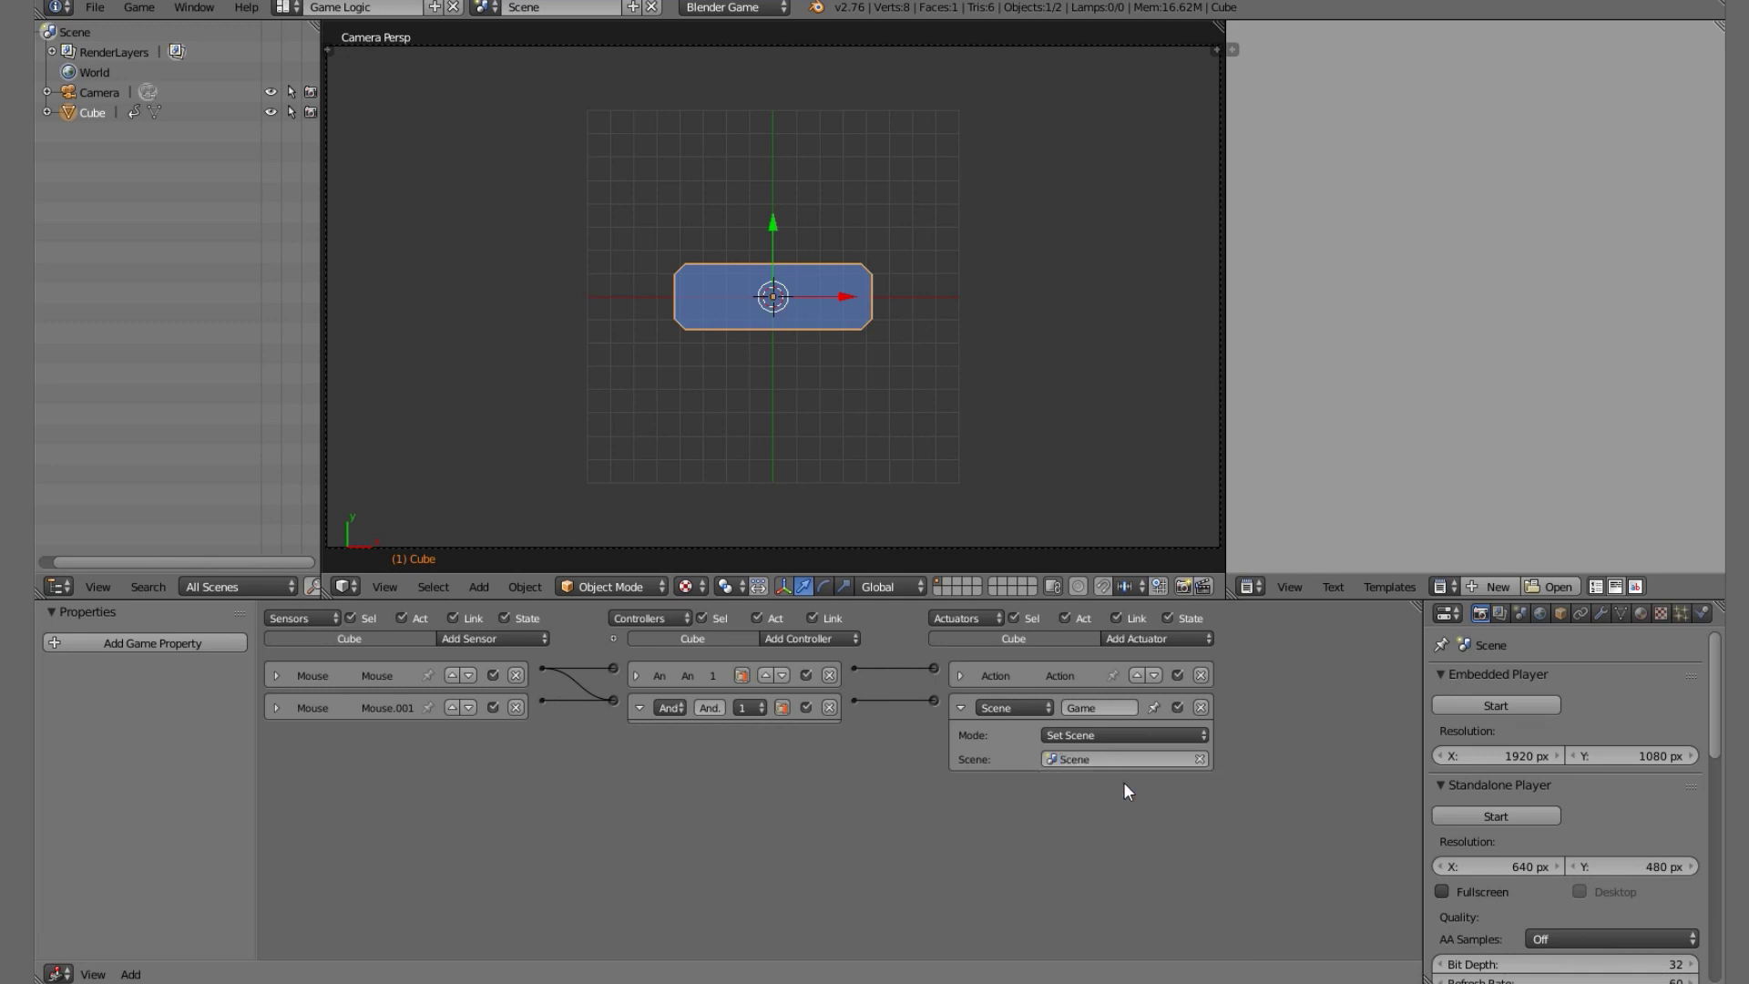
Create a new empty scene and name it Game.
{"action": "left_click", "coordinate": [632, 7]}
{"action": "left_click", "coordinate": [615, 46]}
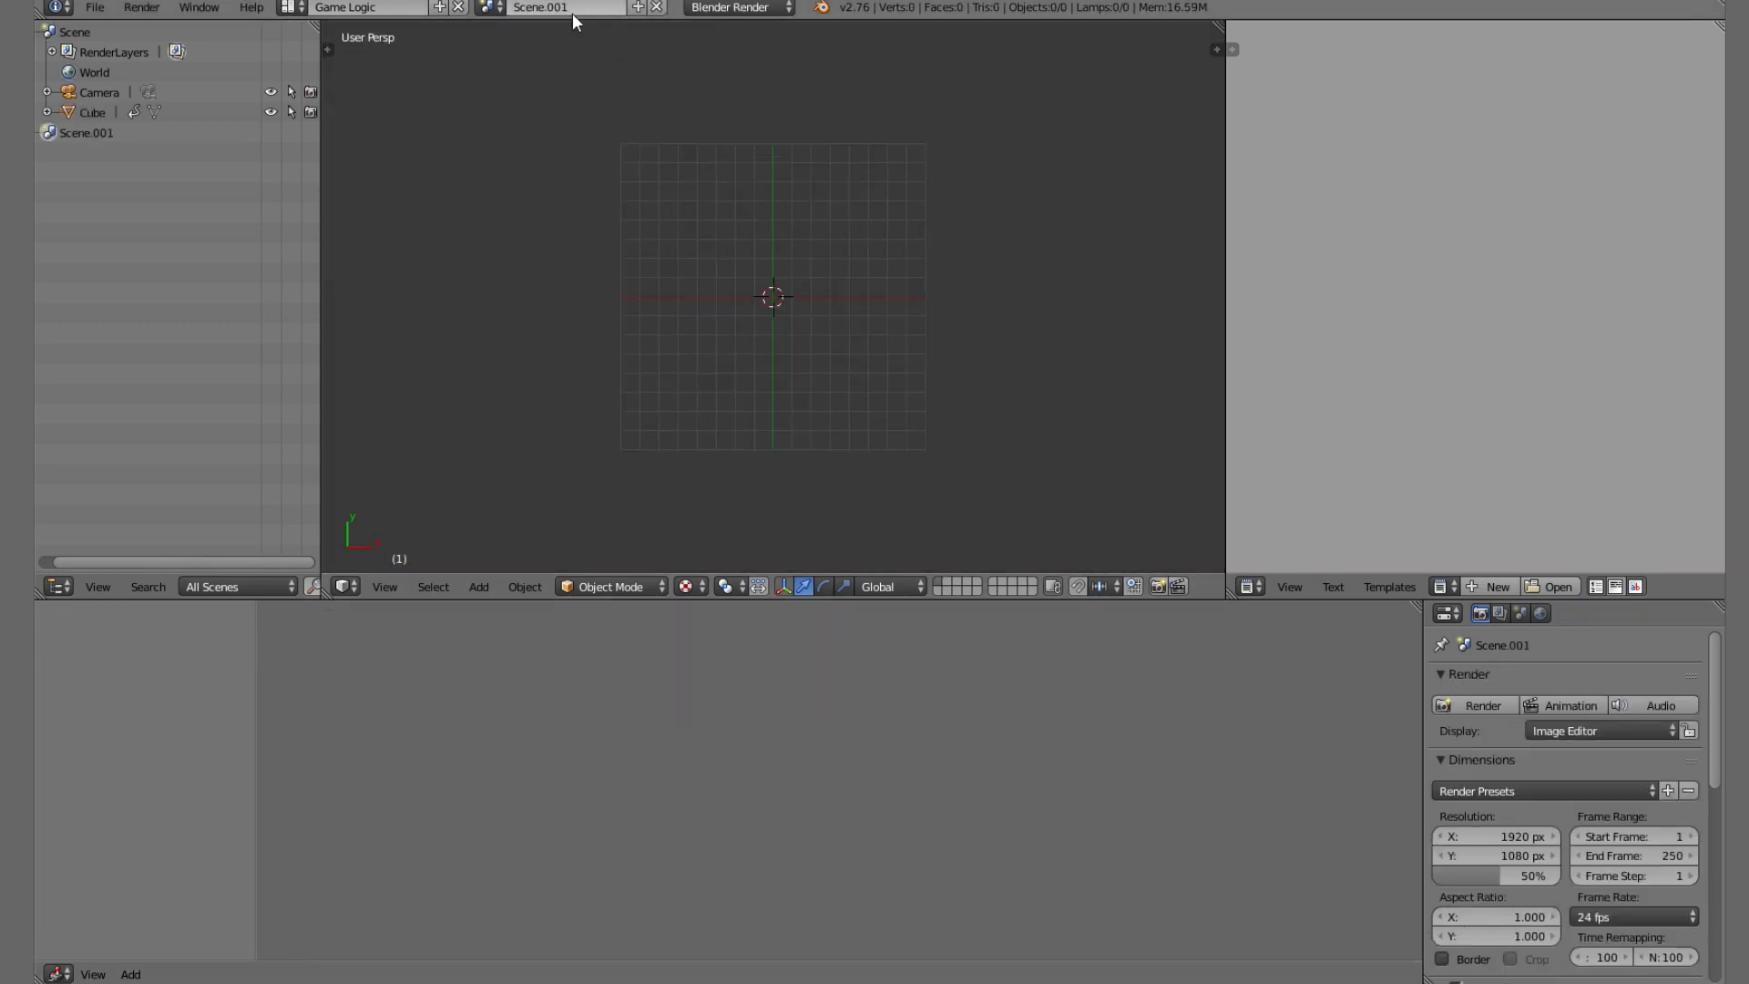
{"action": "left_click", "coordinate": [569, 7]}
{"action": "type", "text": "Game"}
{"action": "key", "text": "Return"}
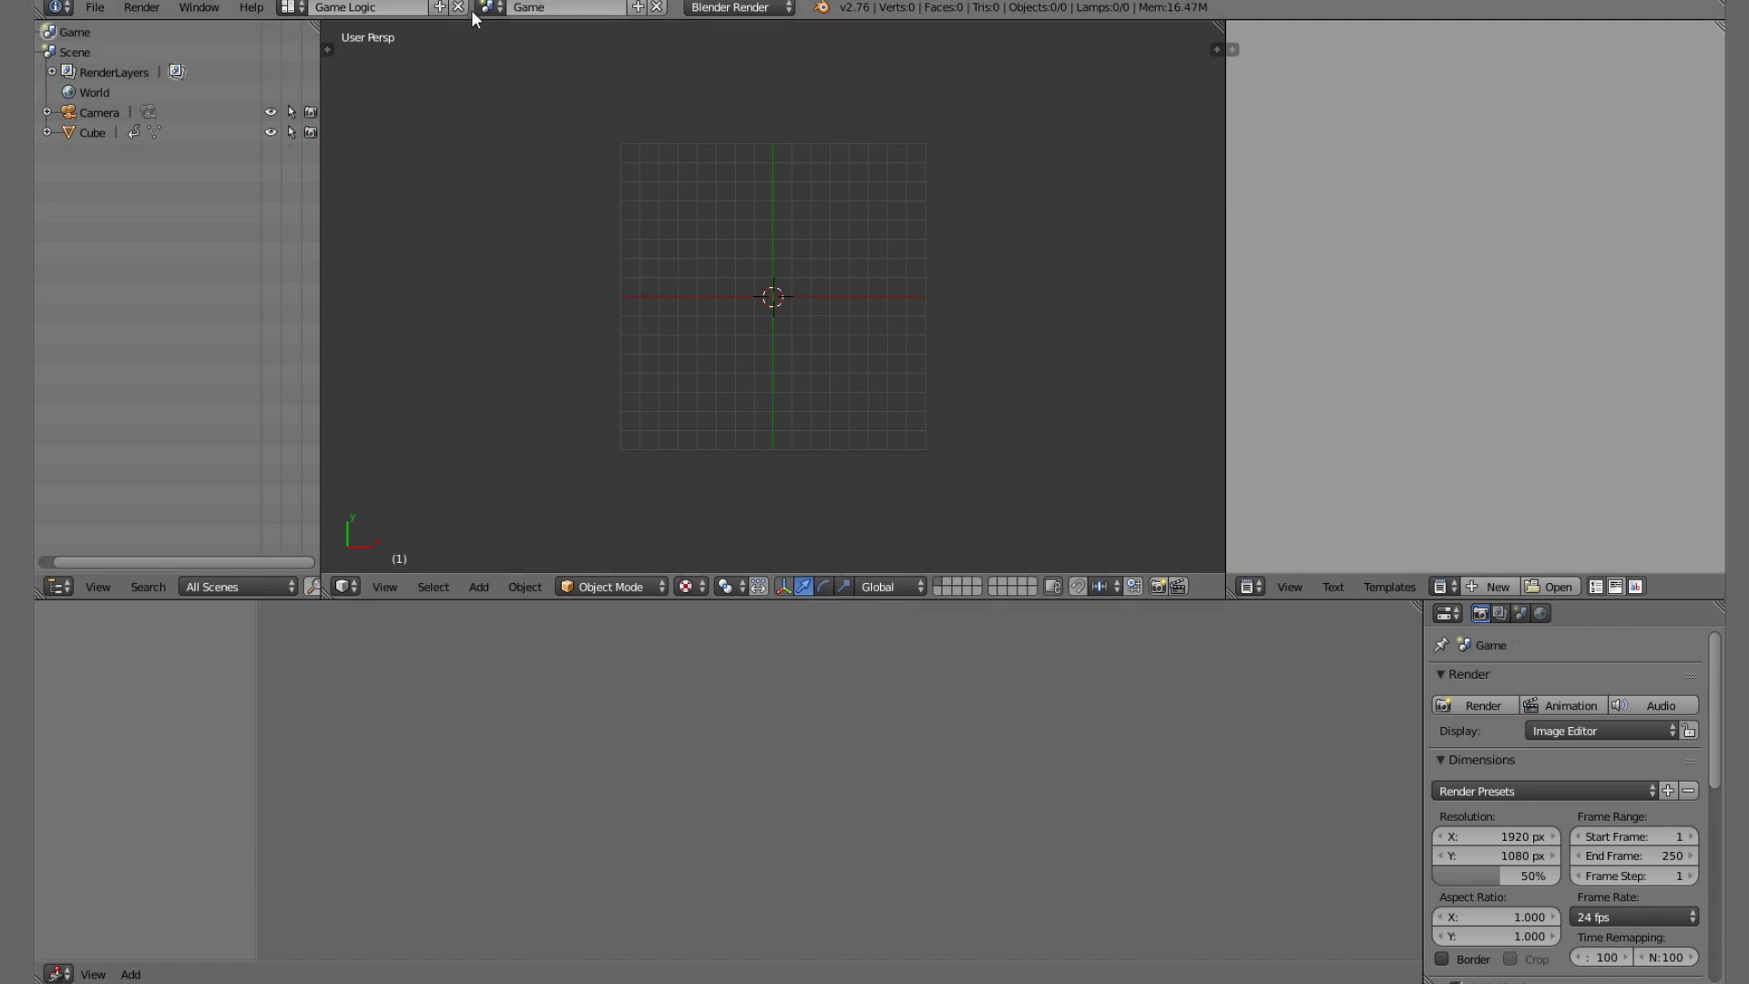
Return to the menu scene and set the Scene actuator's target scene to Game.
{"action": "left_click", "coordinate": [487, 7]}
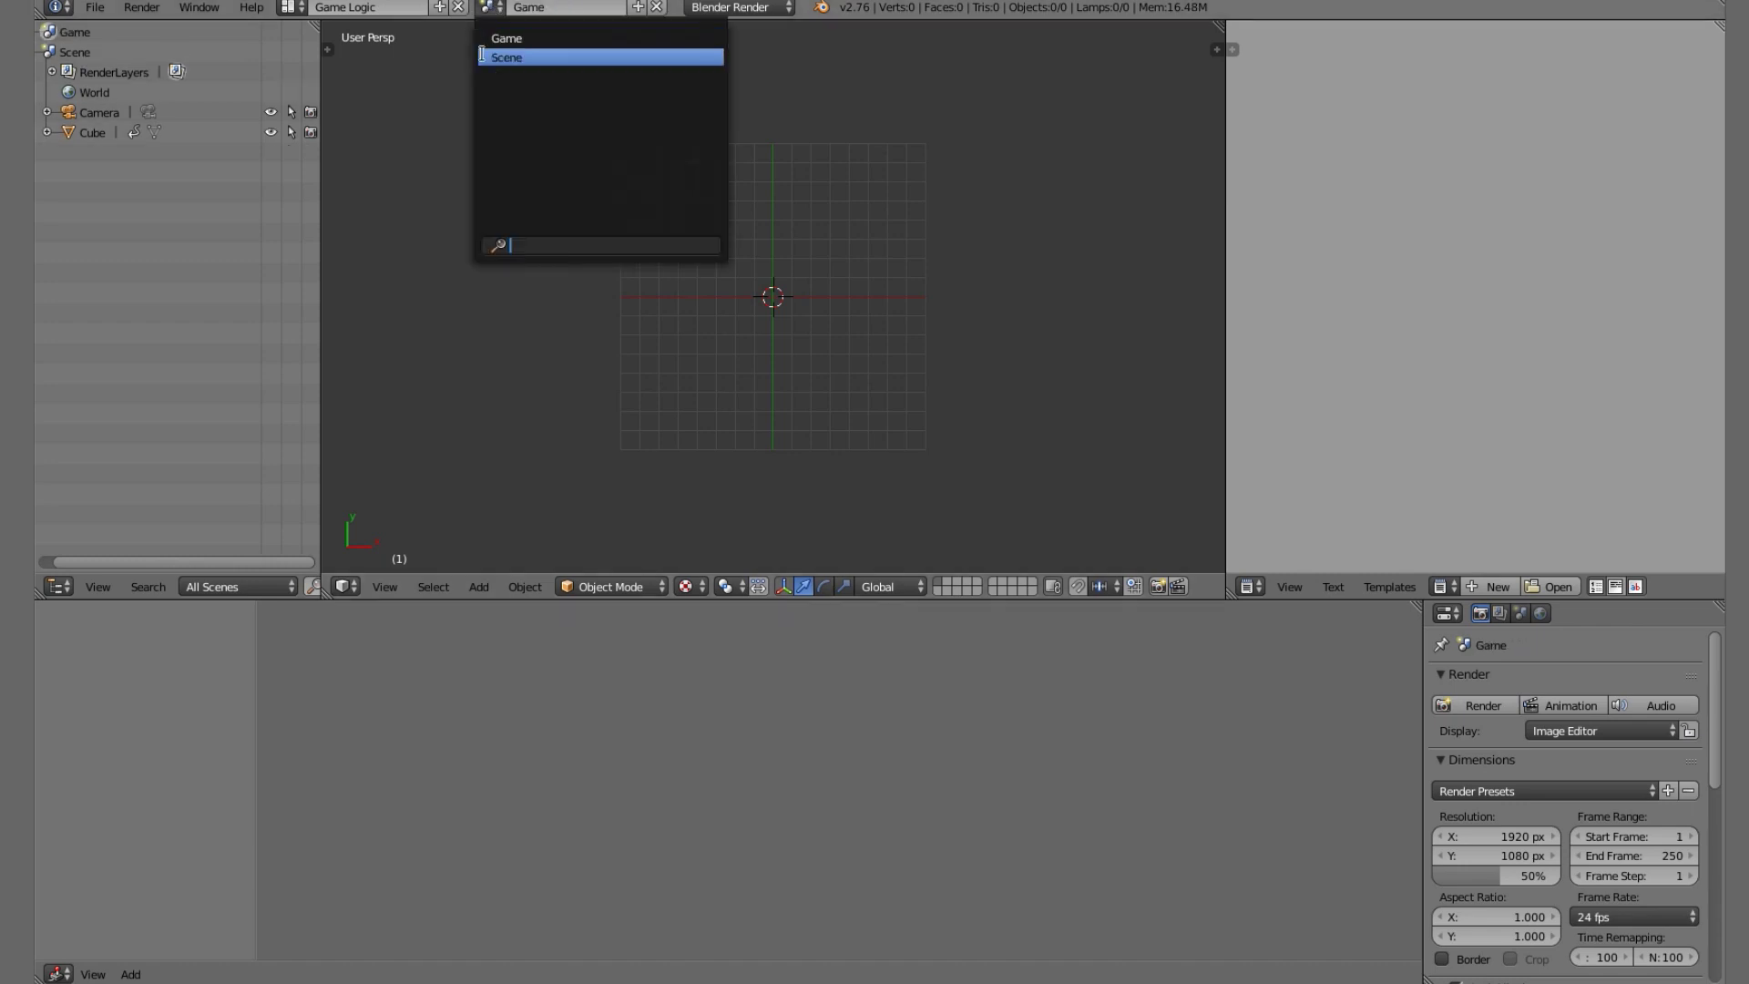
{"action": "left_click", "coordinate": [519, 55]}
{"action": "left_click", "coordinate": [1121, 759]}
{"action": "left_click", "coordinate": [1093, 783]}
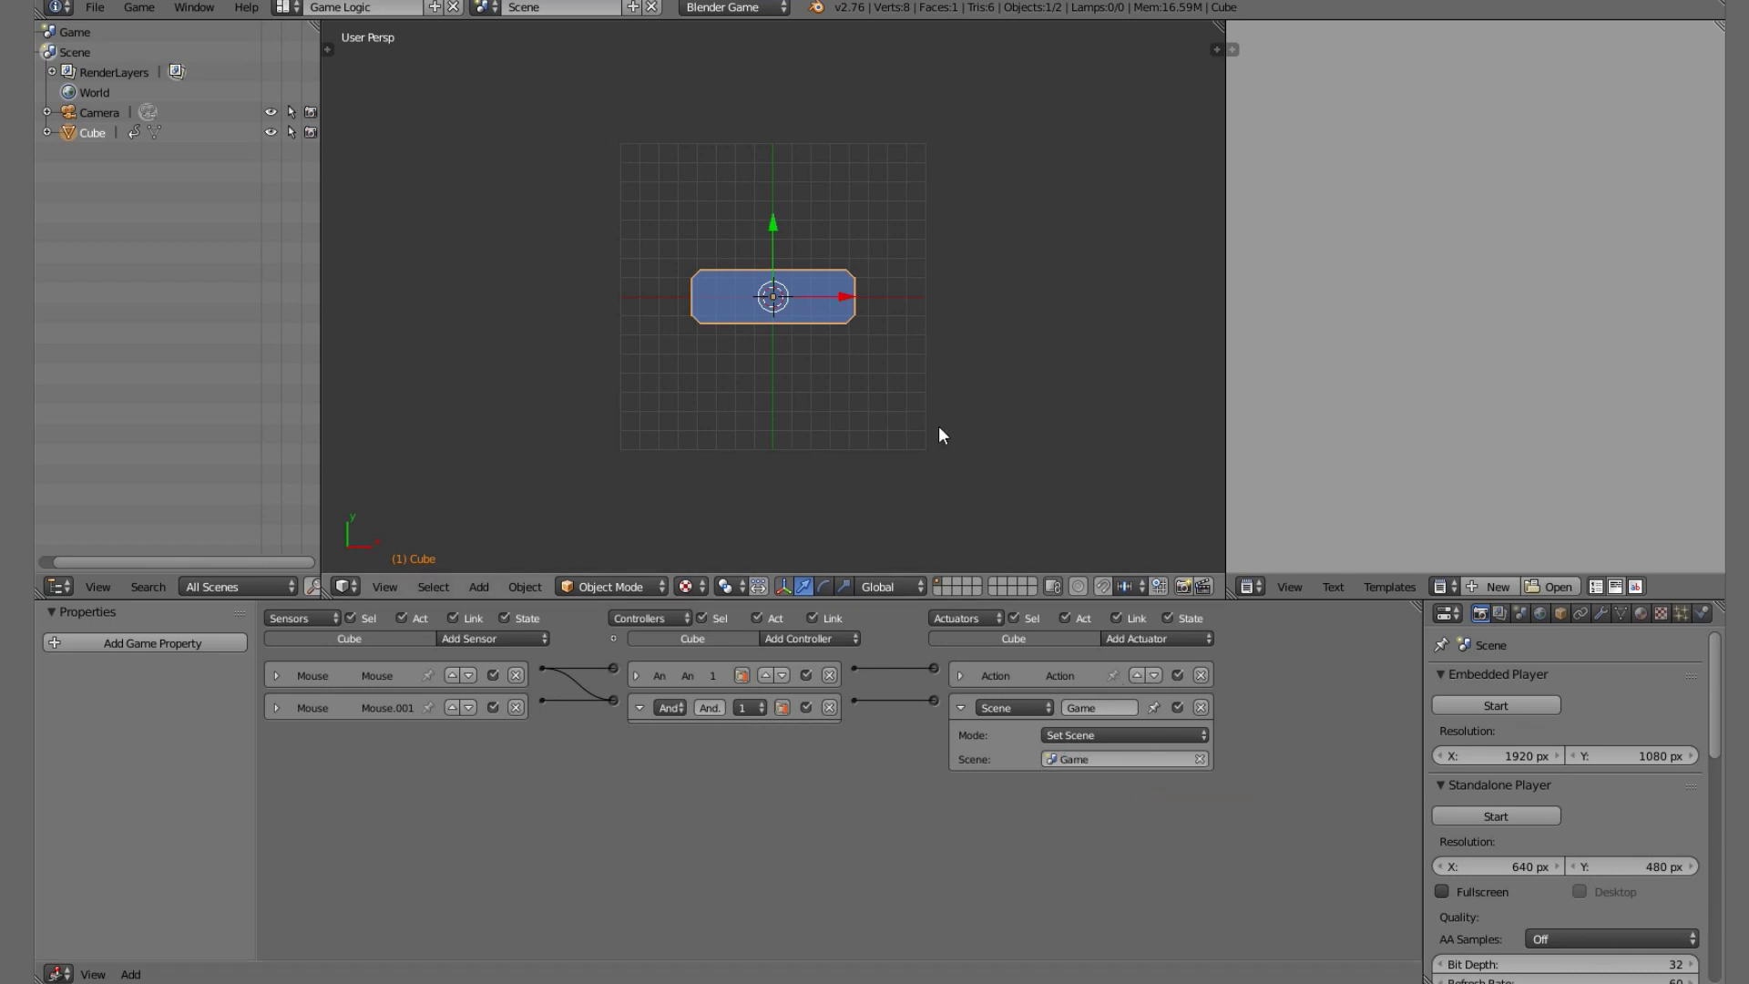
Run the game through the camera and test the plate's switch to the Game scene.
{"action": "scroll", "coordinate": [955, 407], "scroll_direction": "up", "scroll_amount": 1}
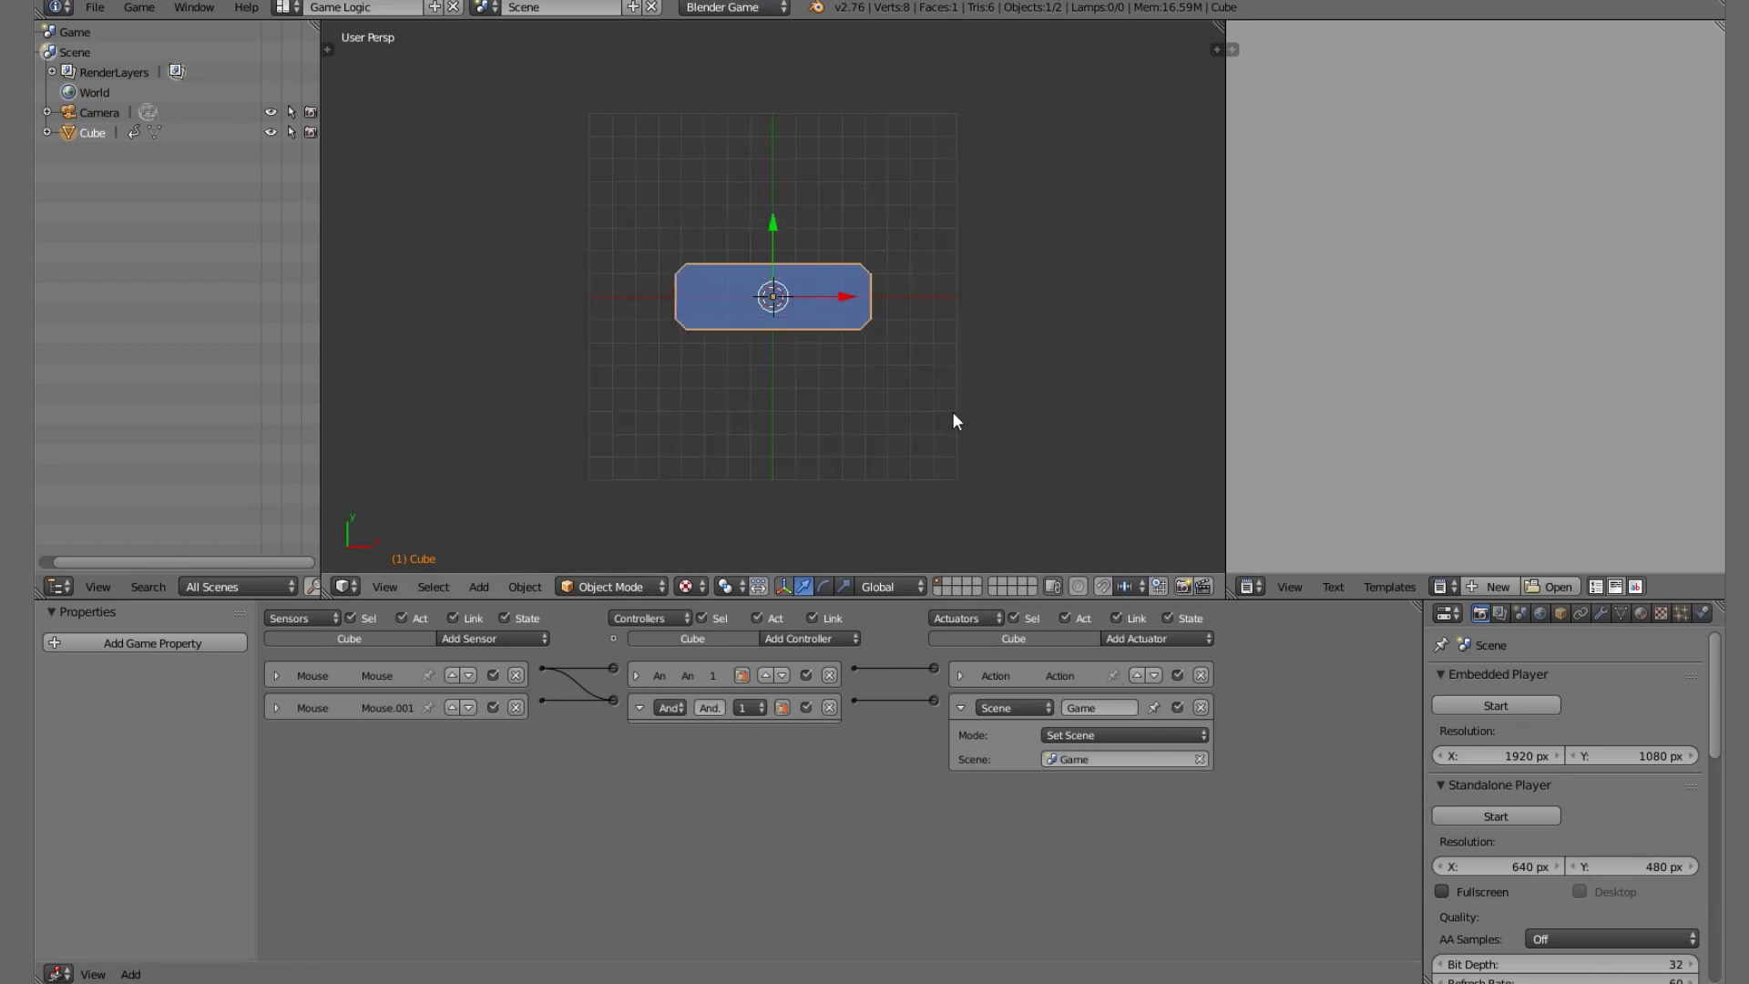
{"action": "key", "text": "KP_0"}
{"action": "key", "text": "p"}
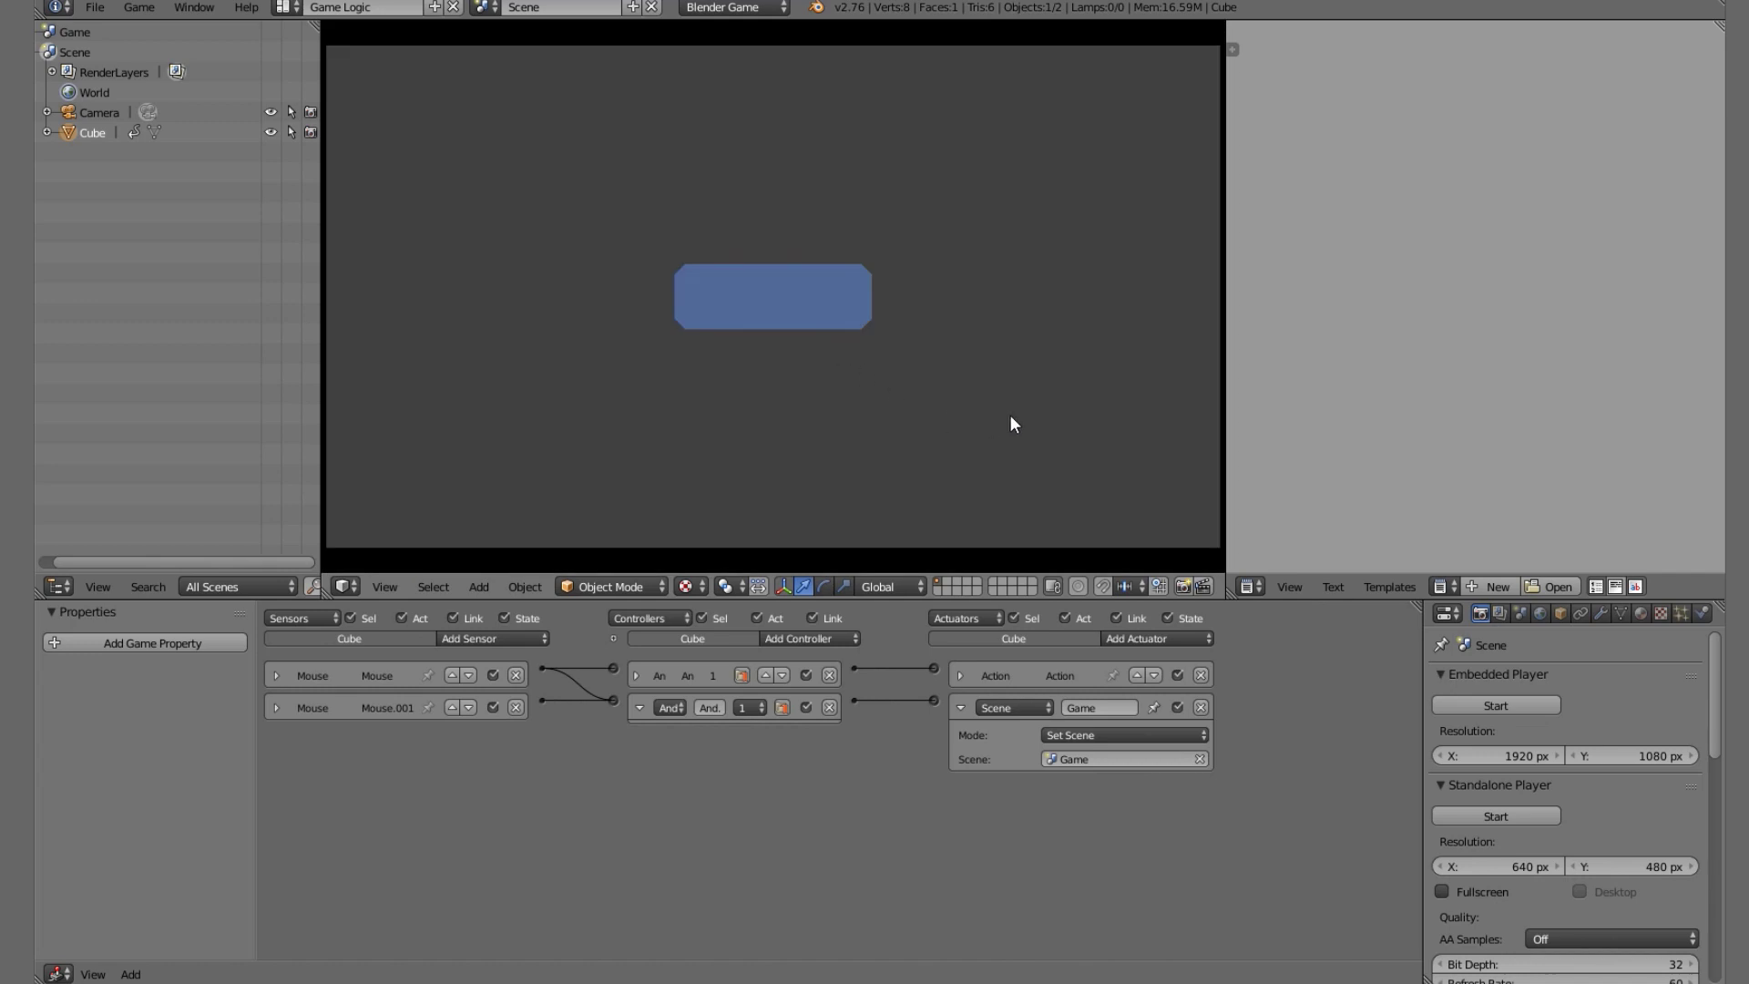
{"action": "left_click", "coordinate": [770, 287]}
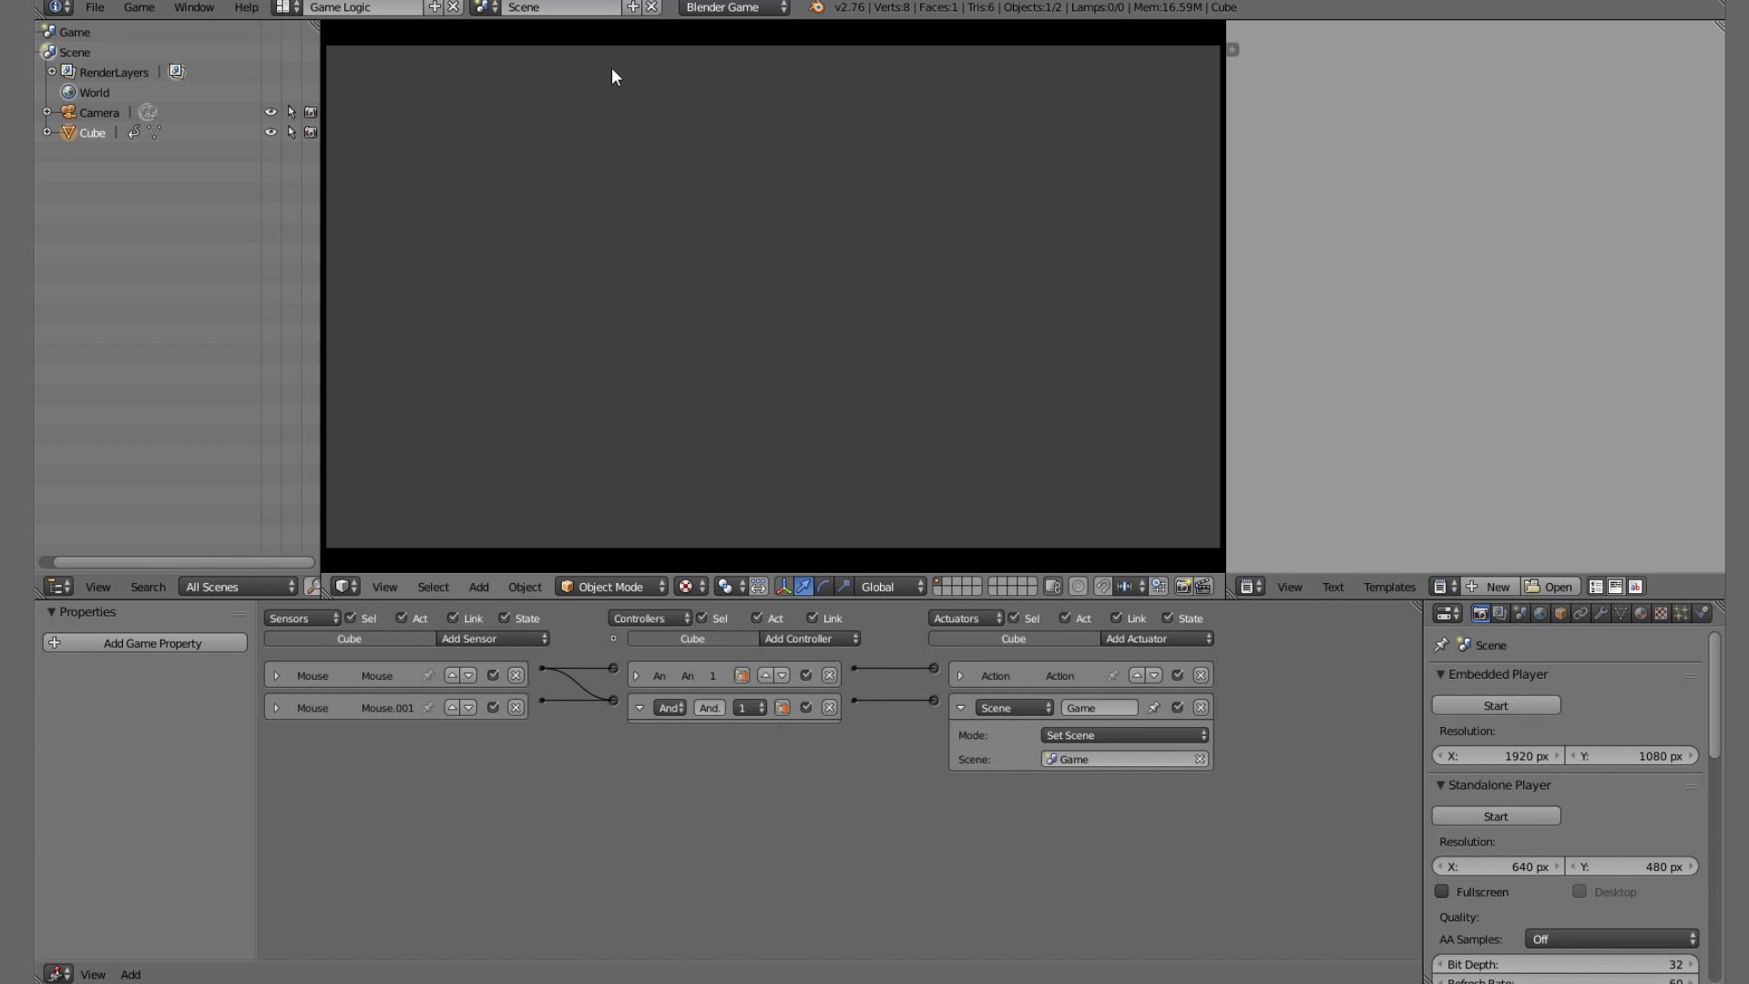
{"action": "key", "text": "Escape"}
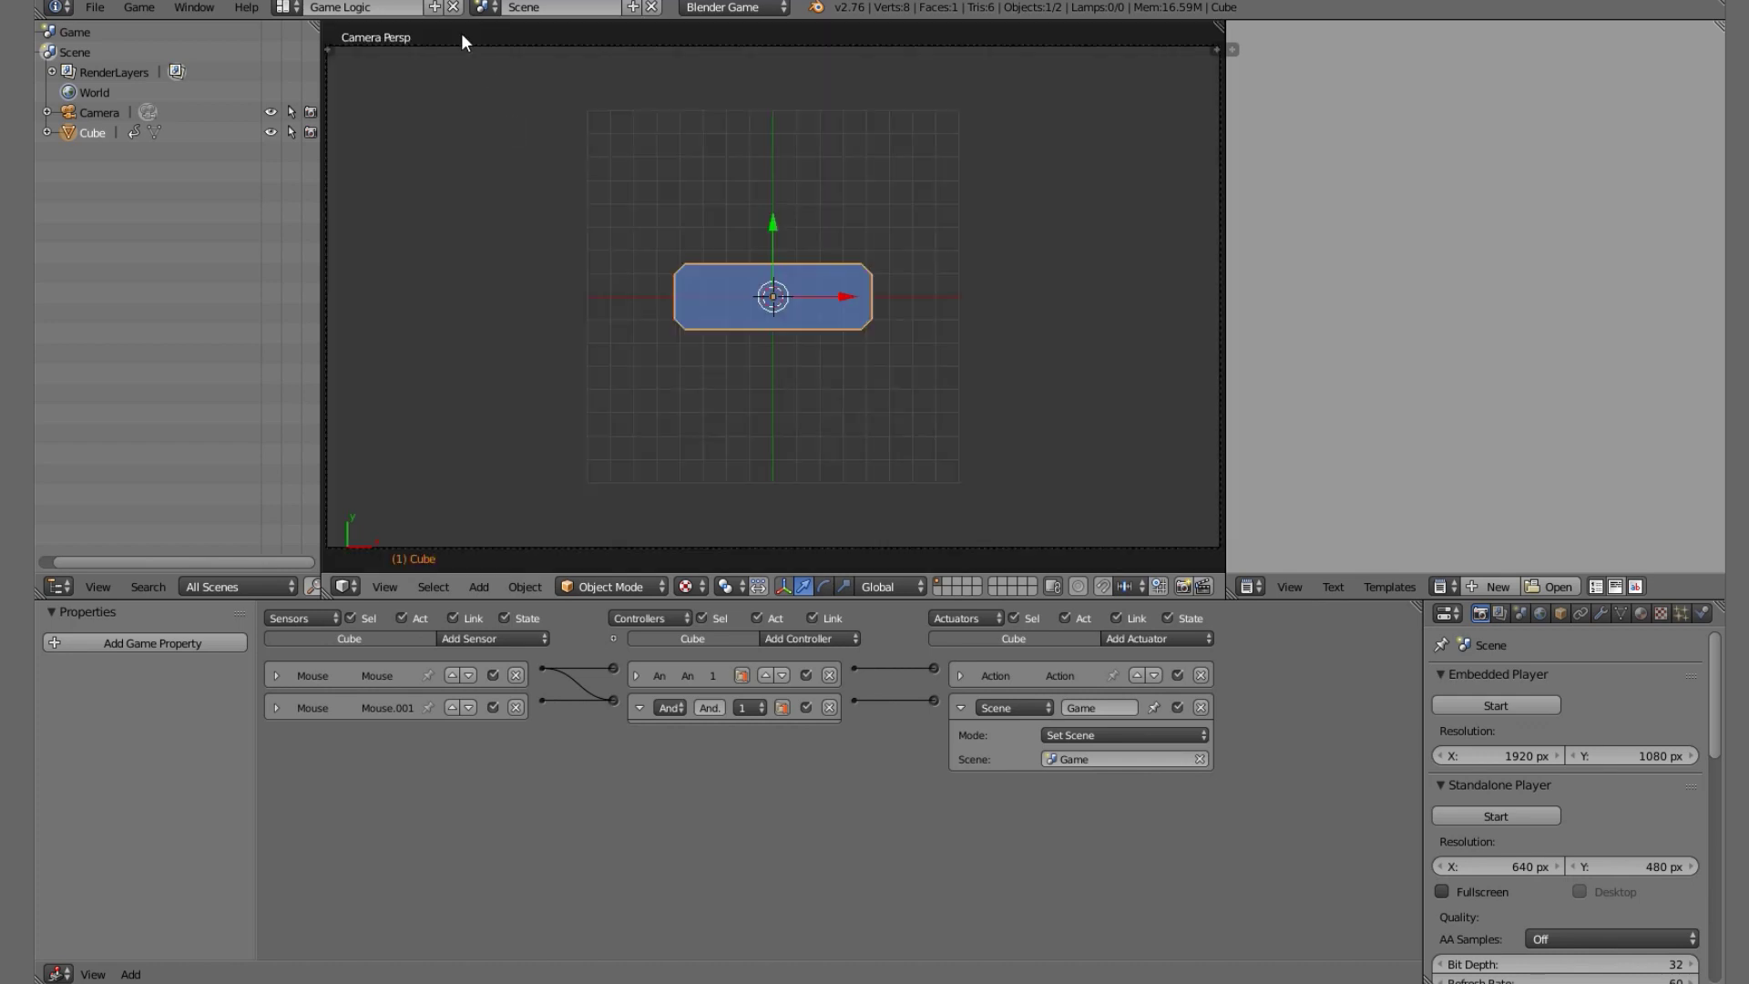
Switch to the Game scene and add a Plain Axes empty.
{"action": "left_click", "coordinate": [489, 8]}
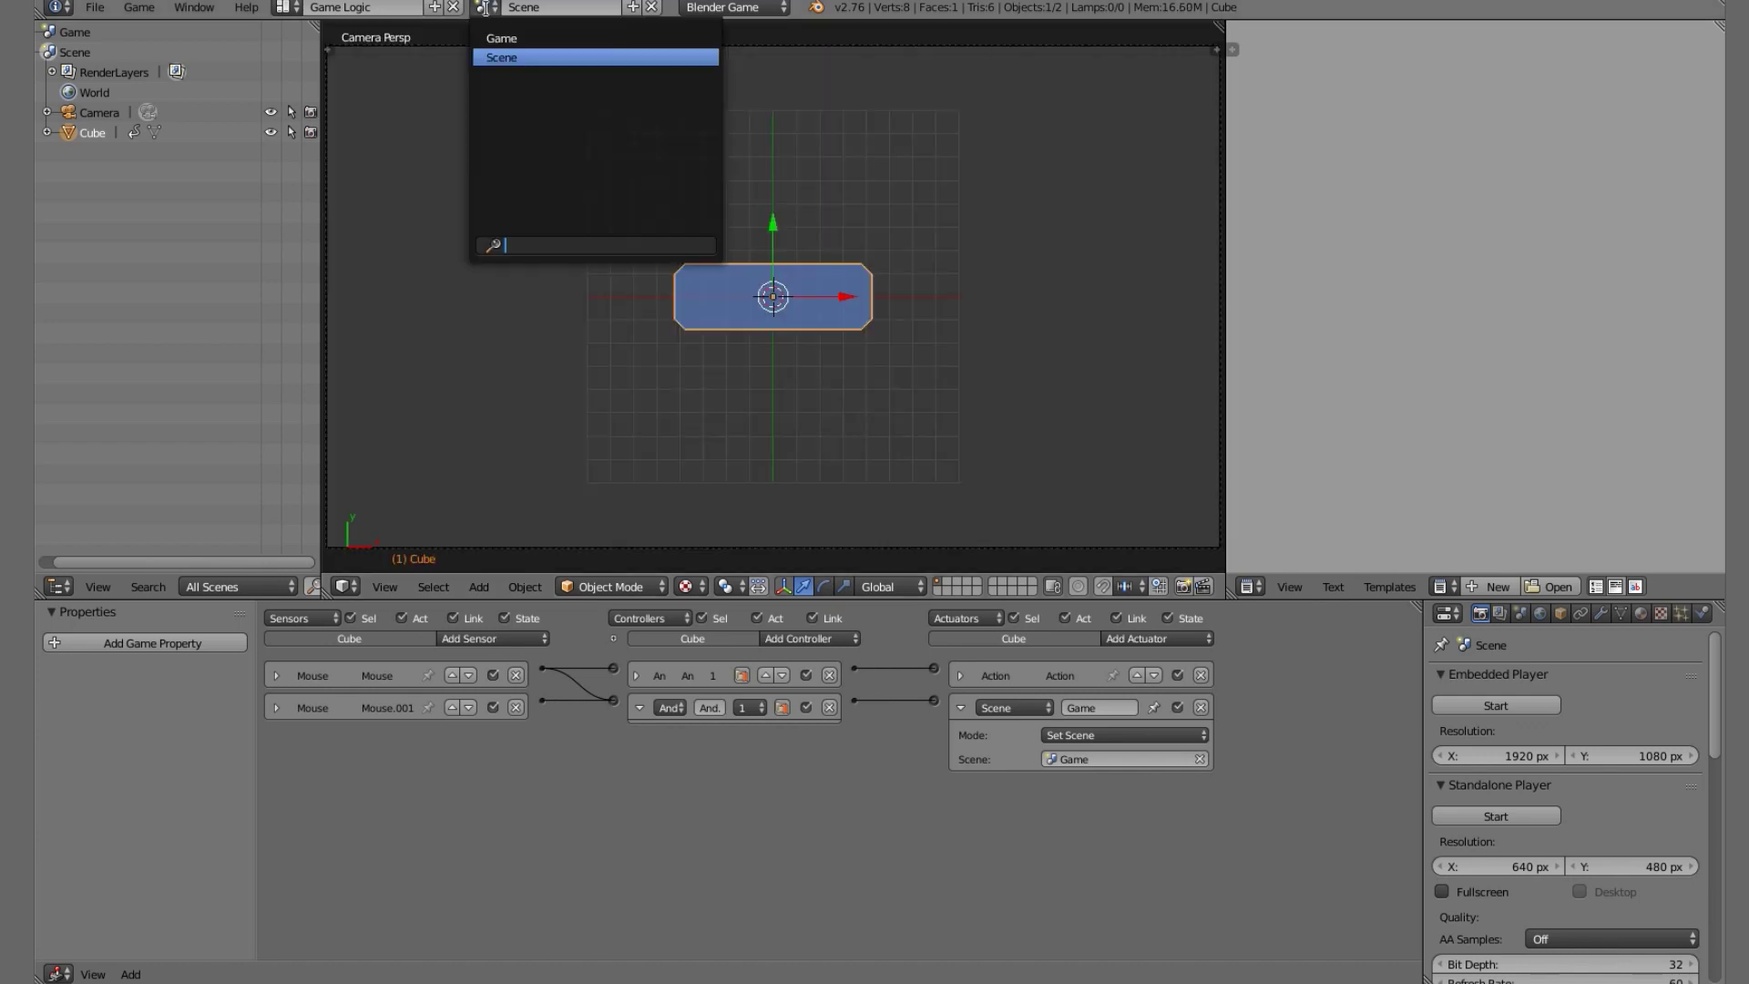
{"action": "left_click", "coordinate": [536, 37]}
{"action": "key", "text": "shift+a"}
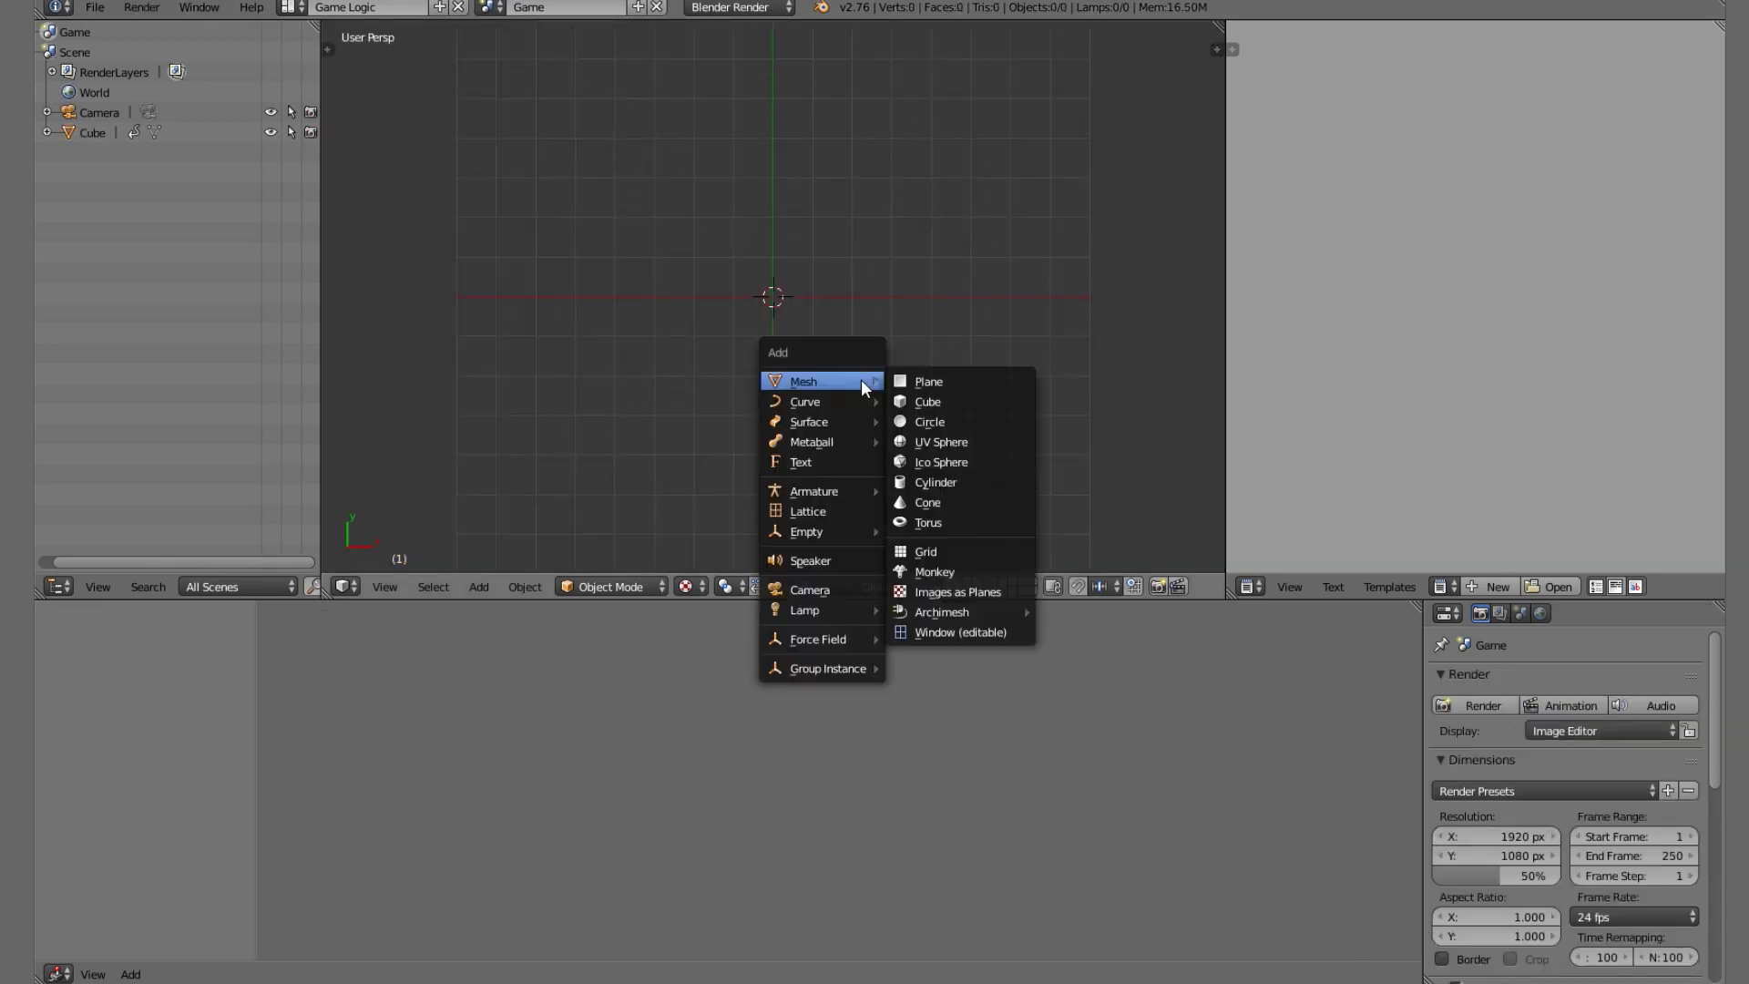
{"action": "mouse_move", "coordinate": [822, 533]}
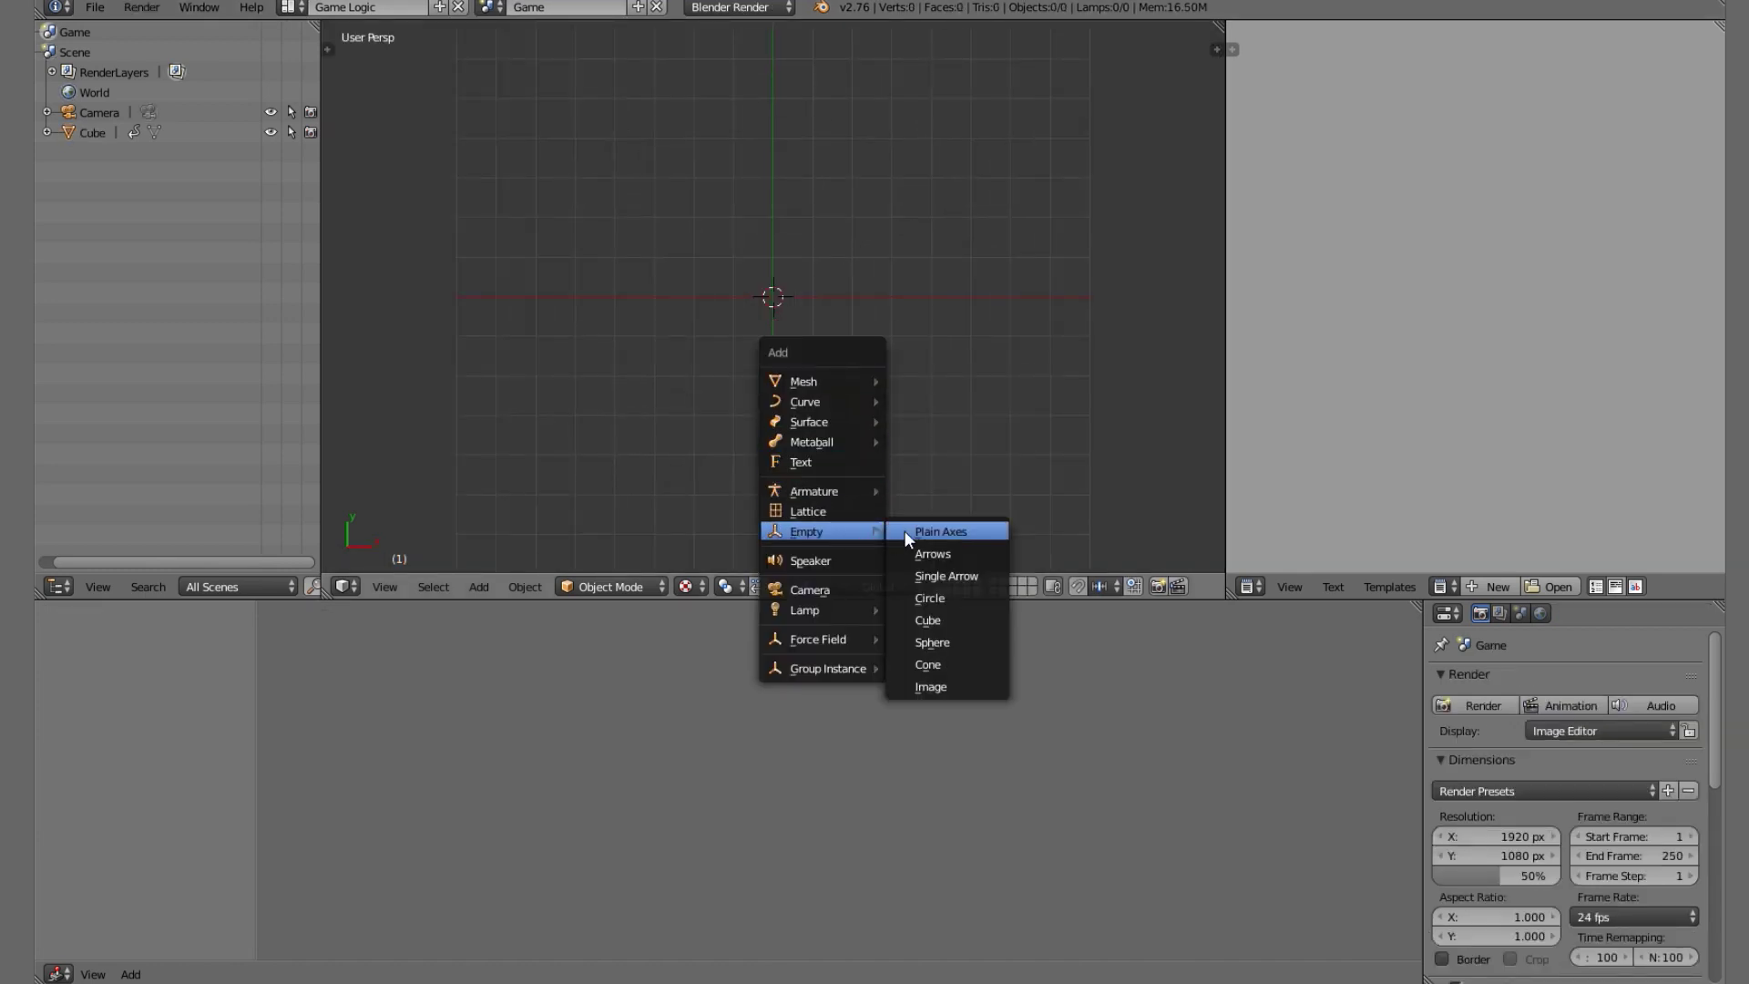
{"action": "left_click", "coordinate": [919, 534]}
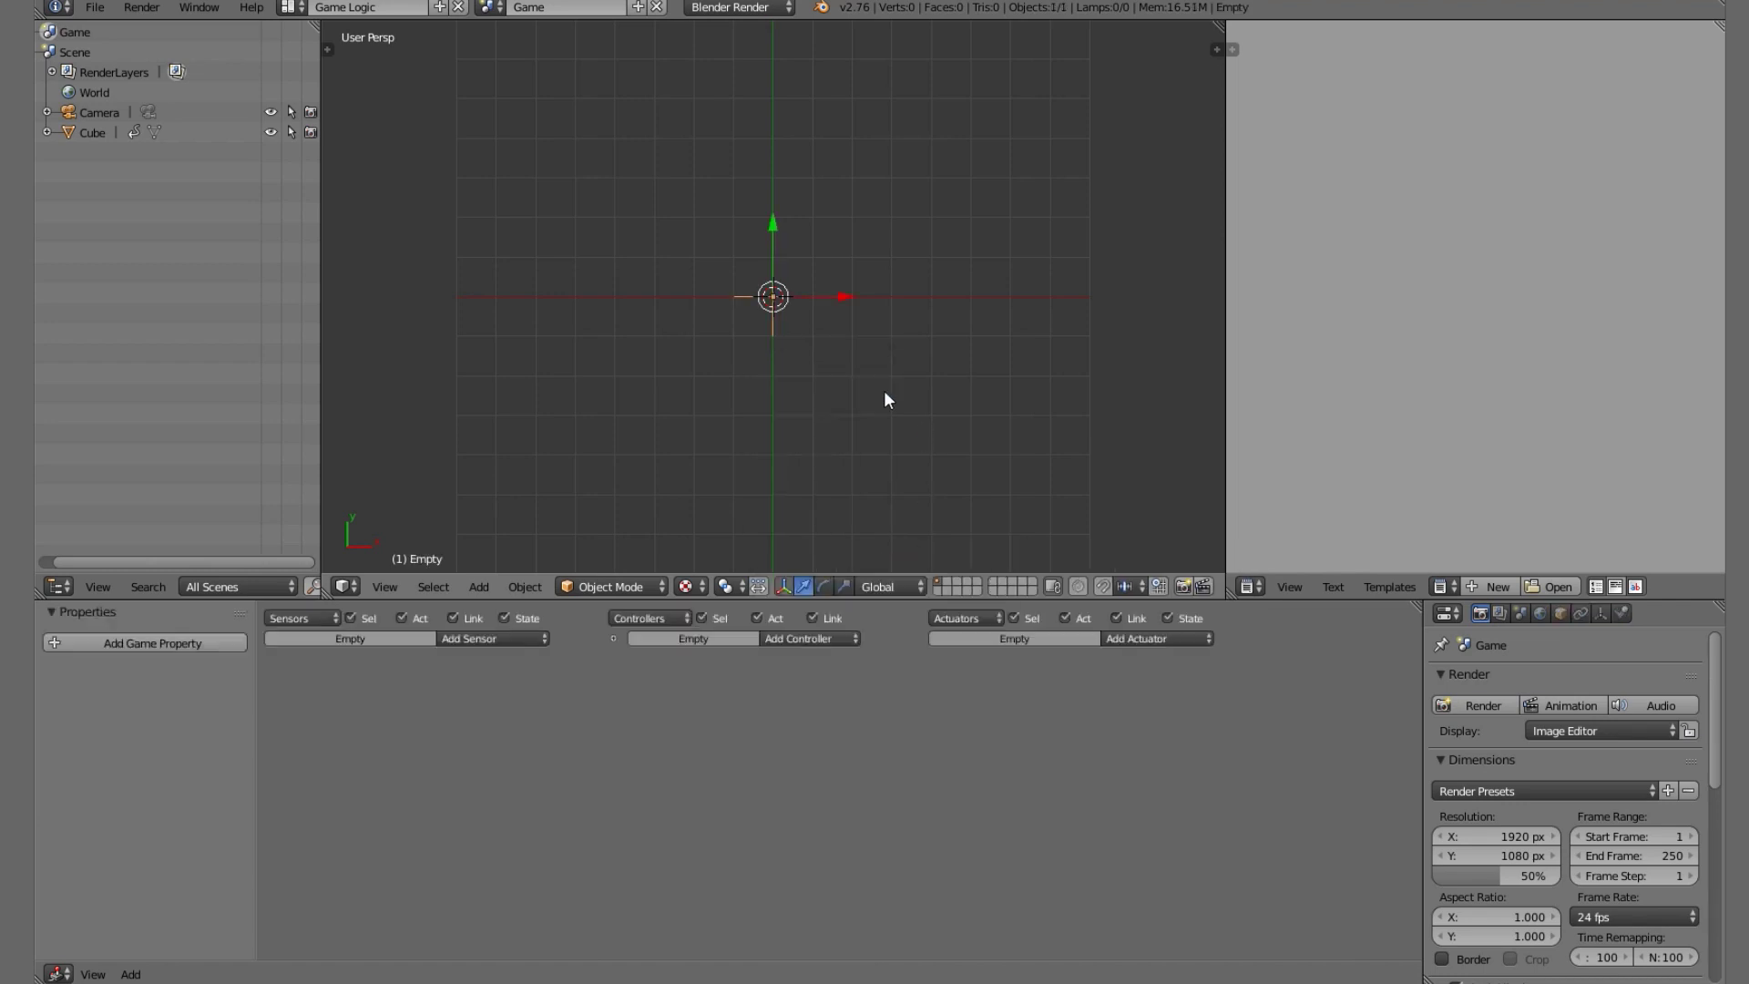
Add an Always sensor and a Mouse actuator in Visibility mode to the Game scene's empty and link them.
{"action": "left_click", "coordinate": [517, 639]}
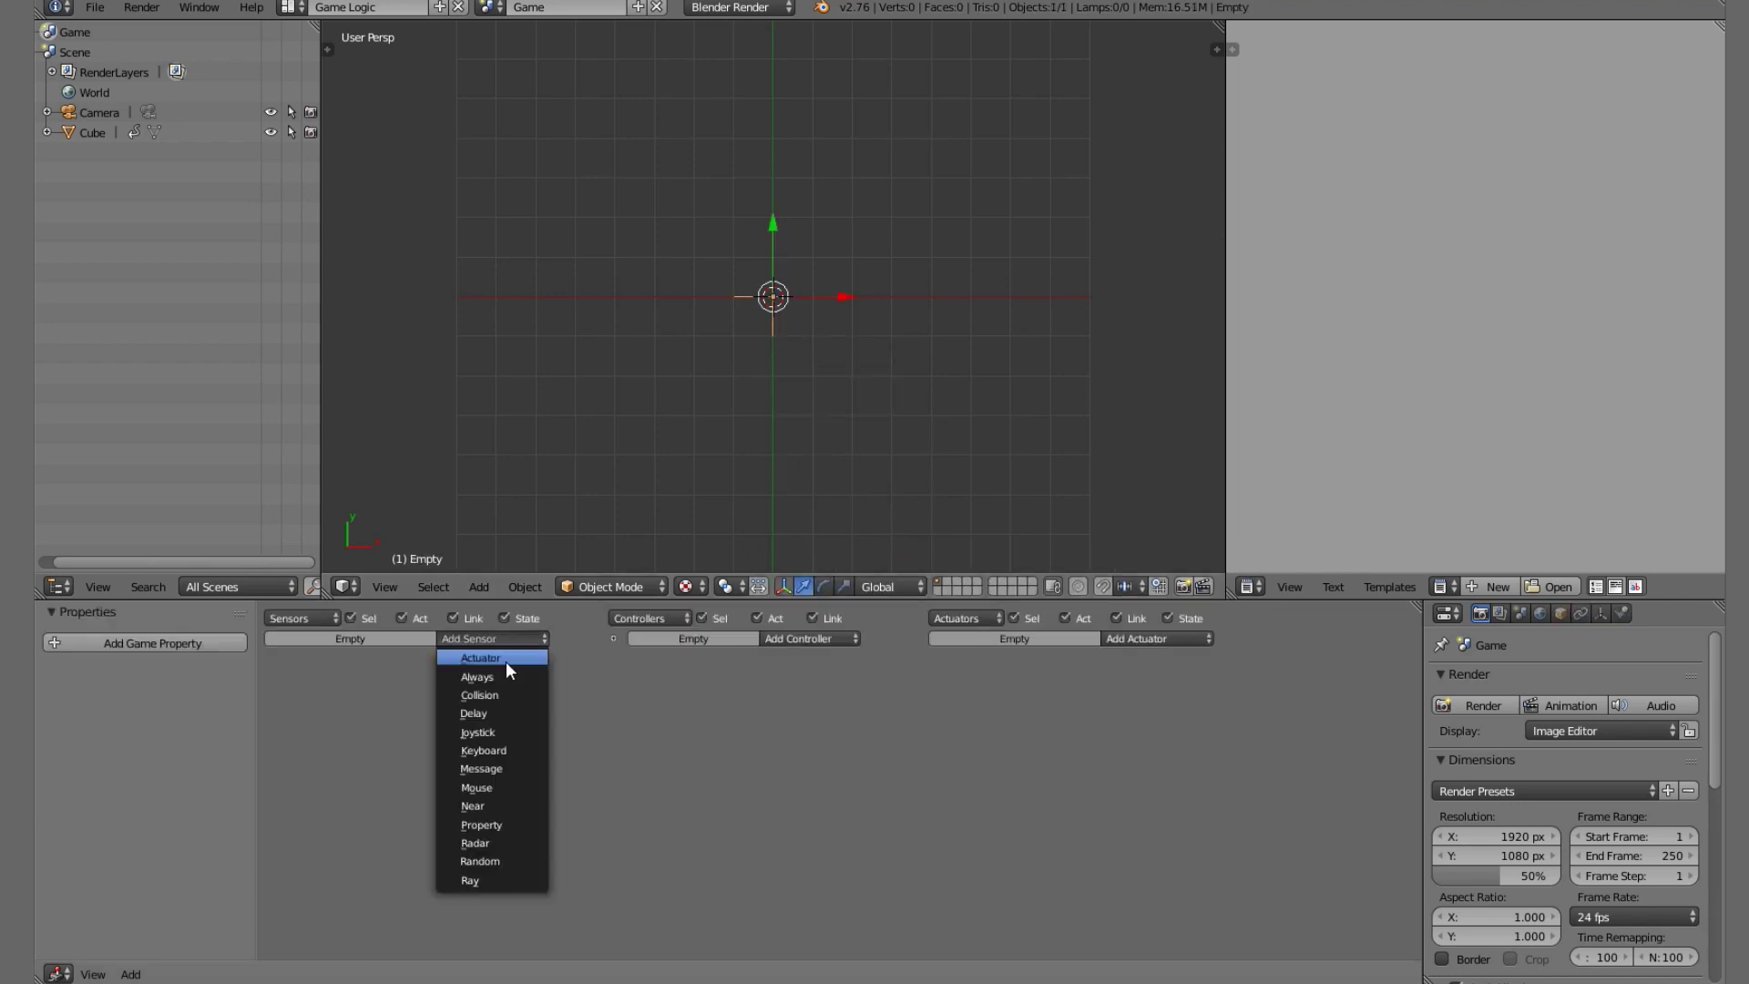
{"action": "left_click", "coordinate": [508, 671]}
{"action": "left_click", "coordinate": [1126, 638]}
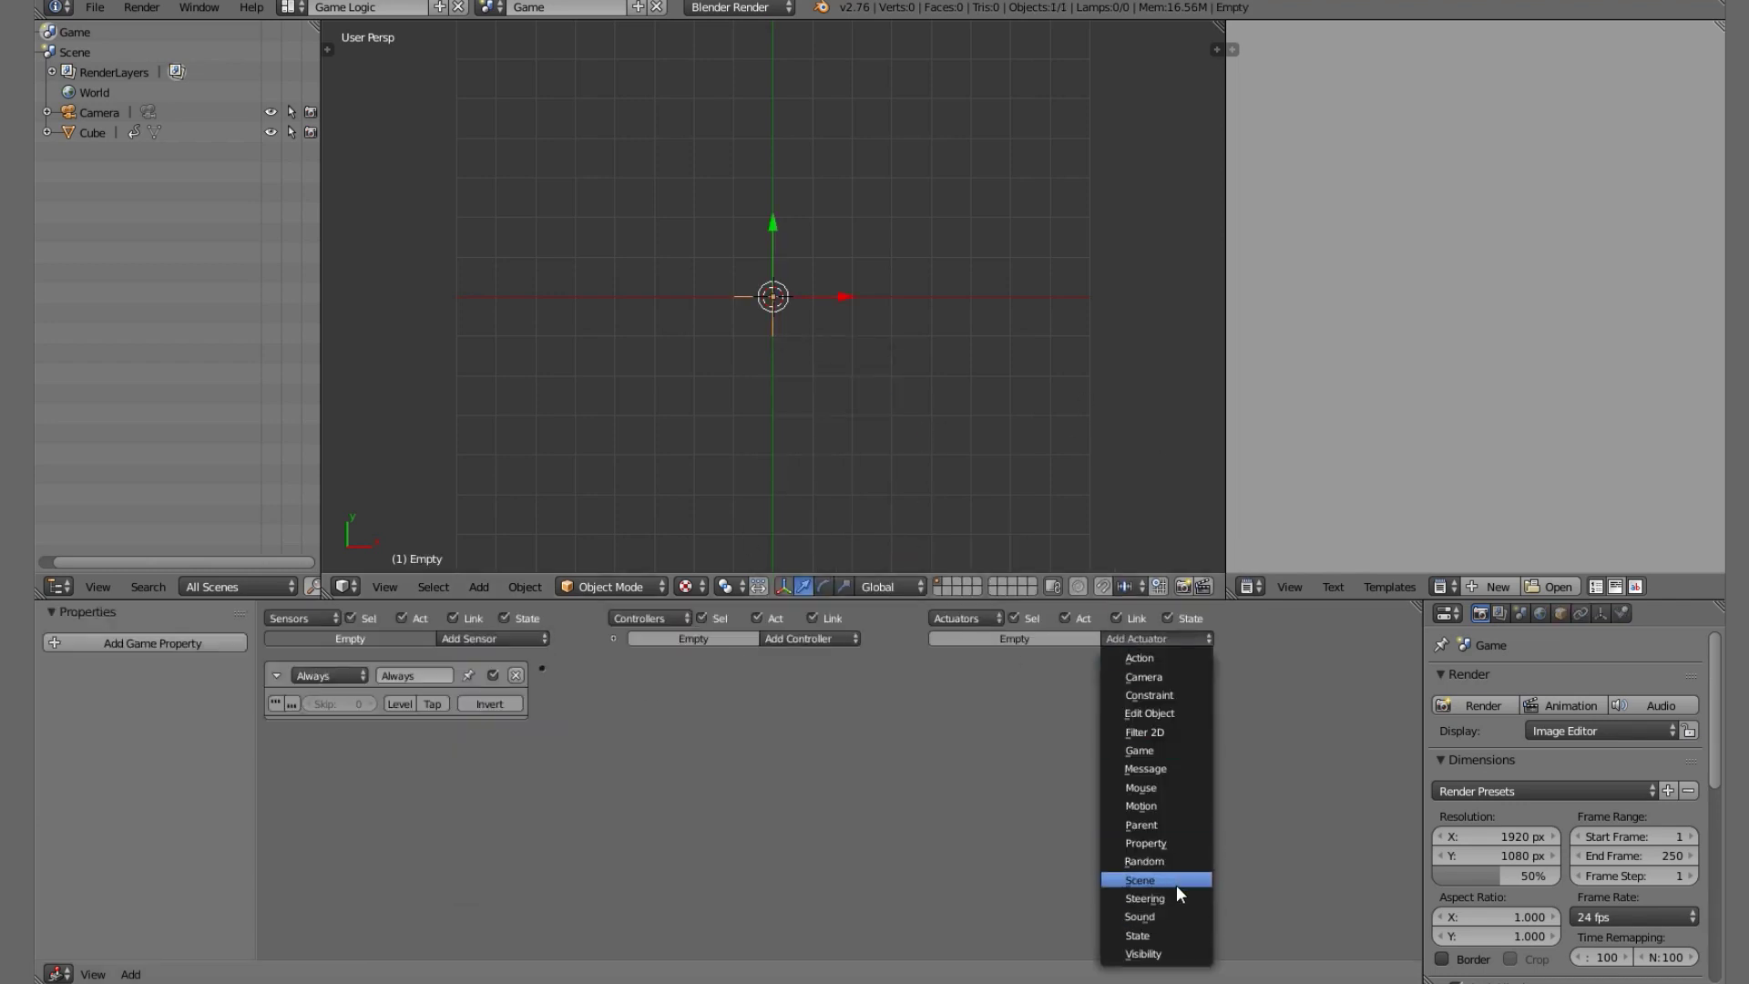
{"action": "left_click", "coordinate": [1188, 787]}
{"action": "left_click_drag", "start_coordinate": [549, 667], "coordinate": [935, 668]}
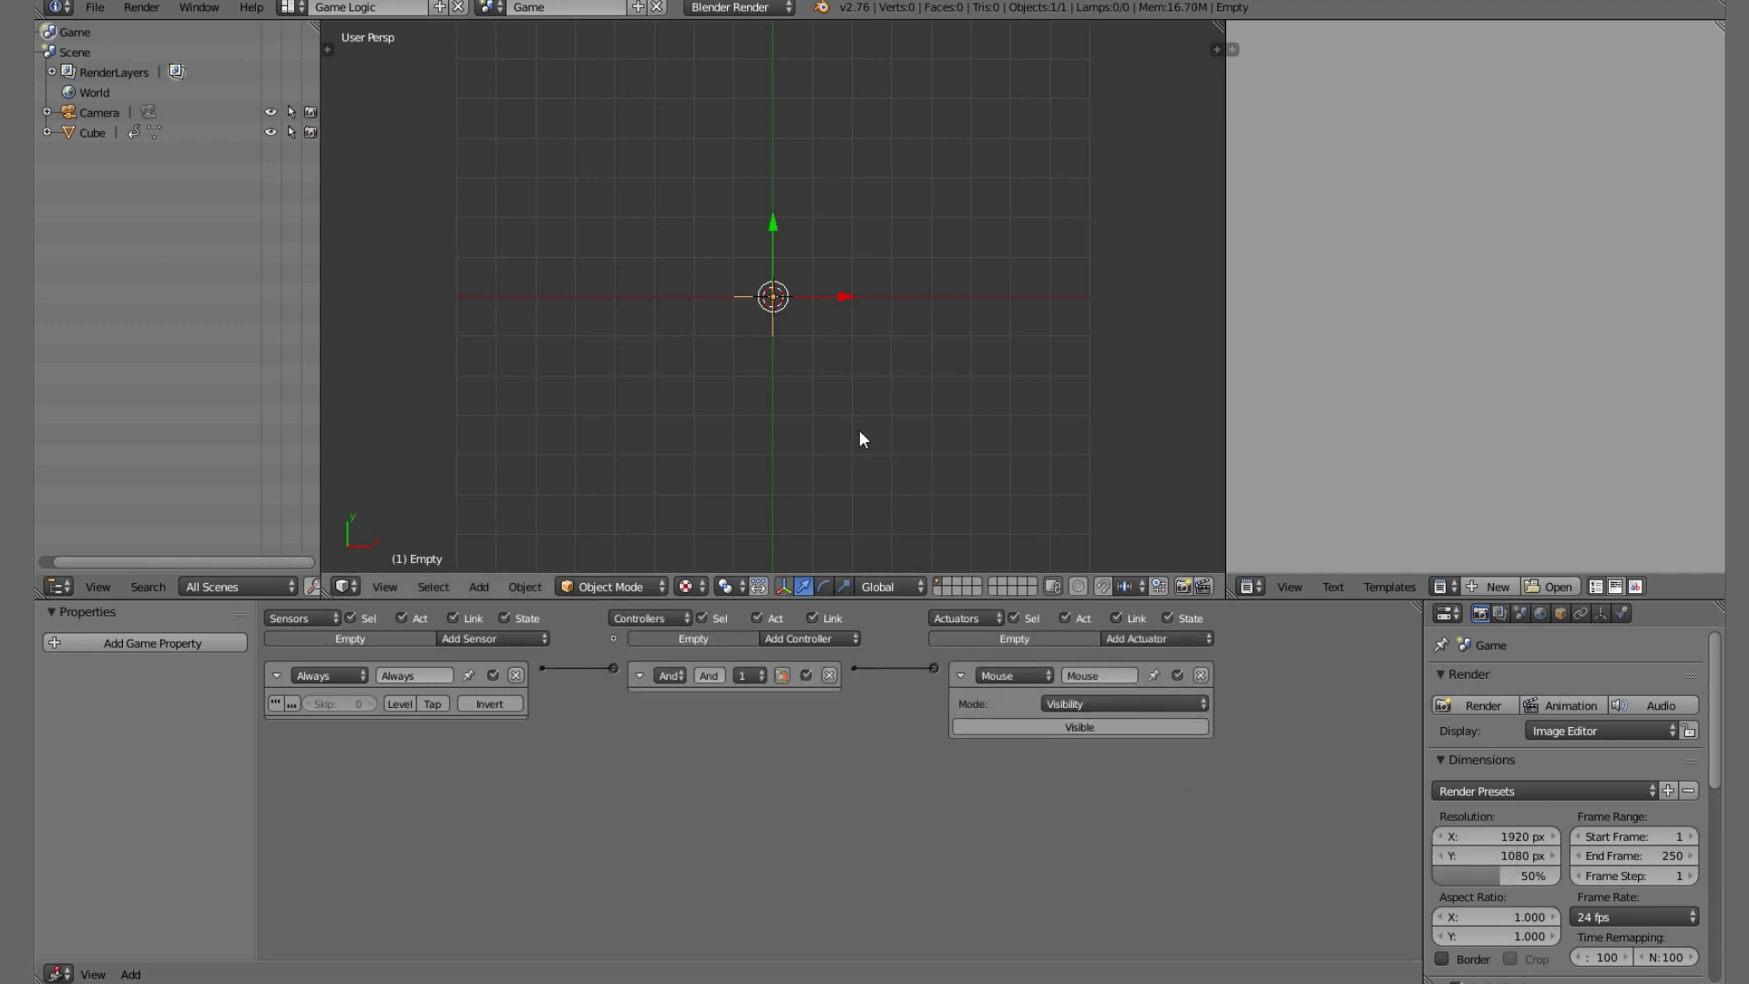
{"action": "left_click", "coordinate": [878, 340]}
Set the Game scene's engine to Blender Game and its viewport shading mode to GLSL.
{"action": "left_click", "coordinate": [740, 8]}
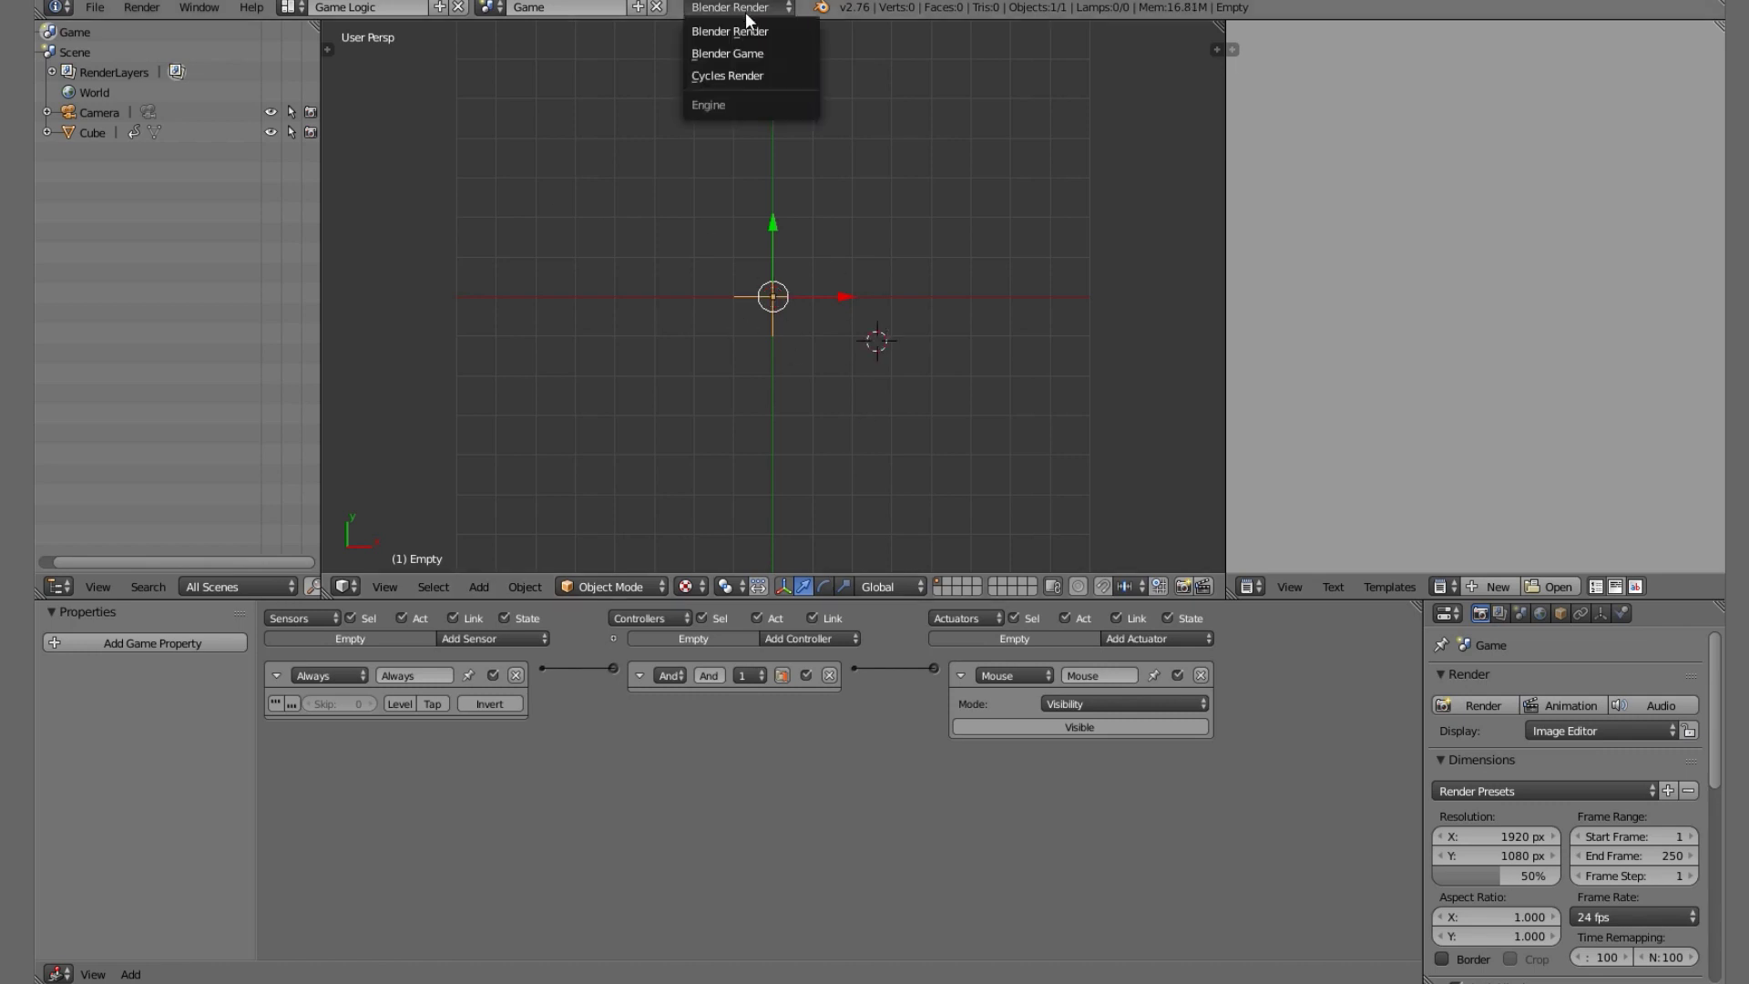
{"action": "left_click", "coordinate": [765, 56]}
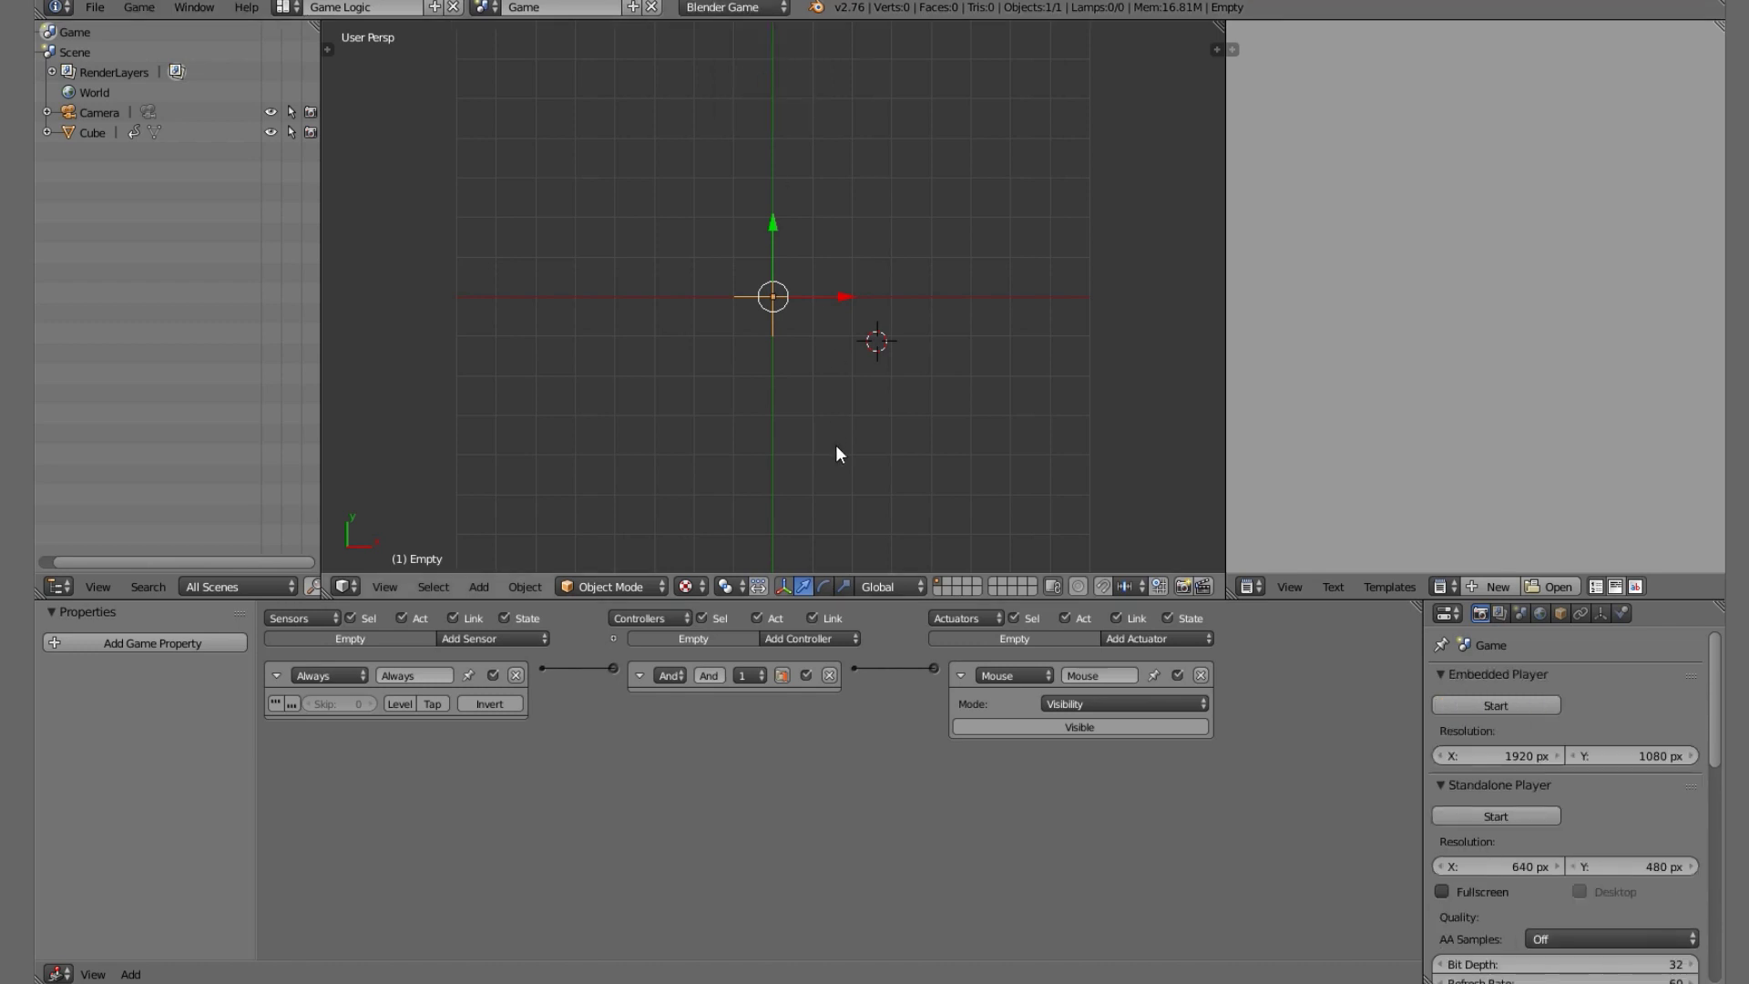
{"action": "key", "text": "n"}
{"action": "scroll", "coordinate": [1164, 447], "scroll_direction": "down", "scroll_amount": 6}
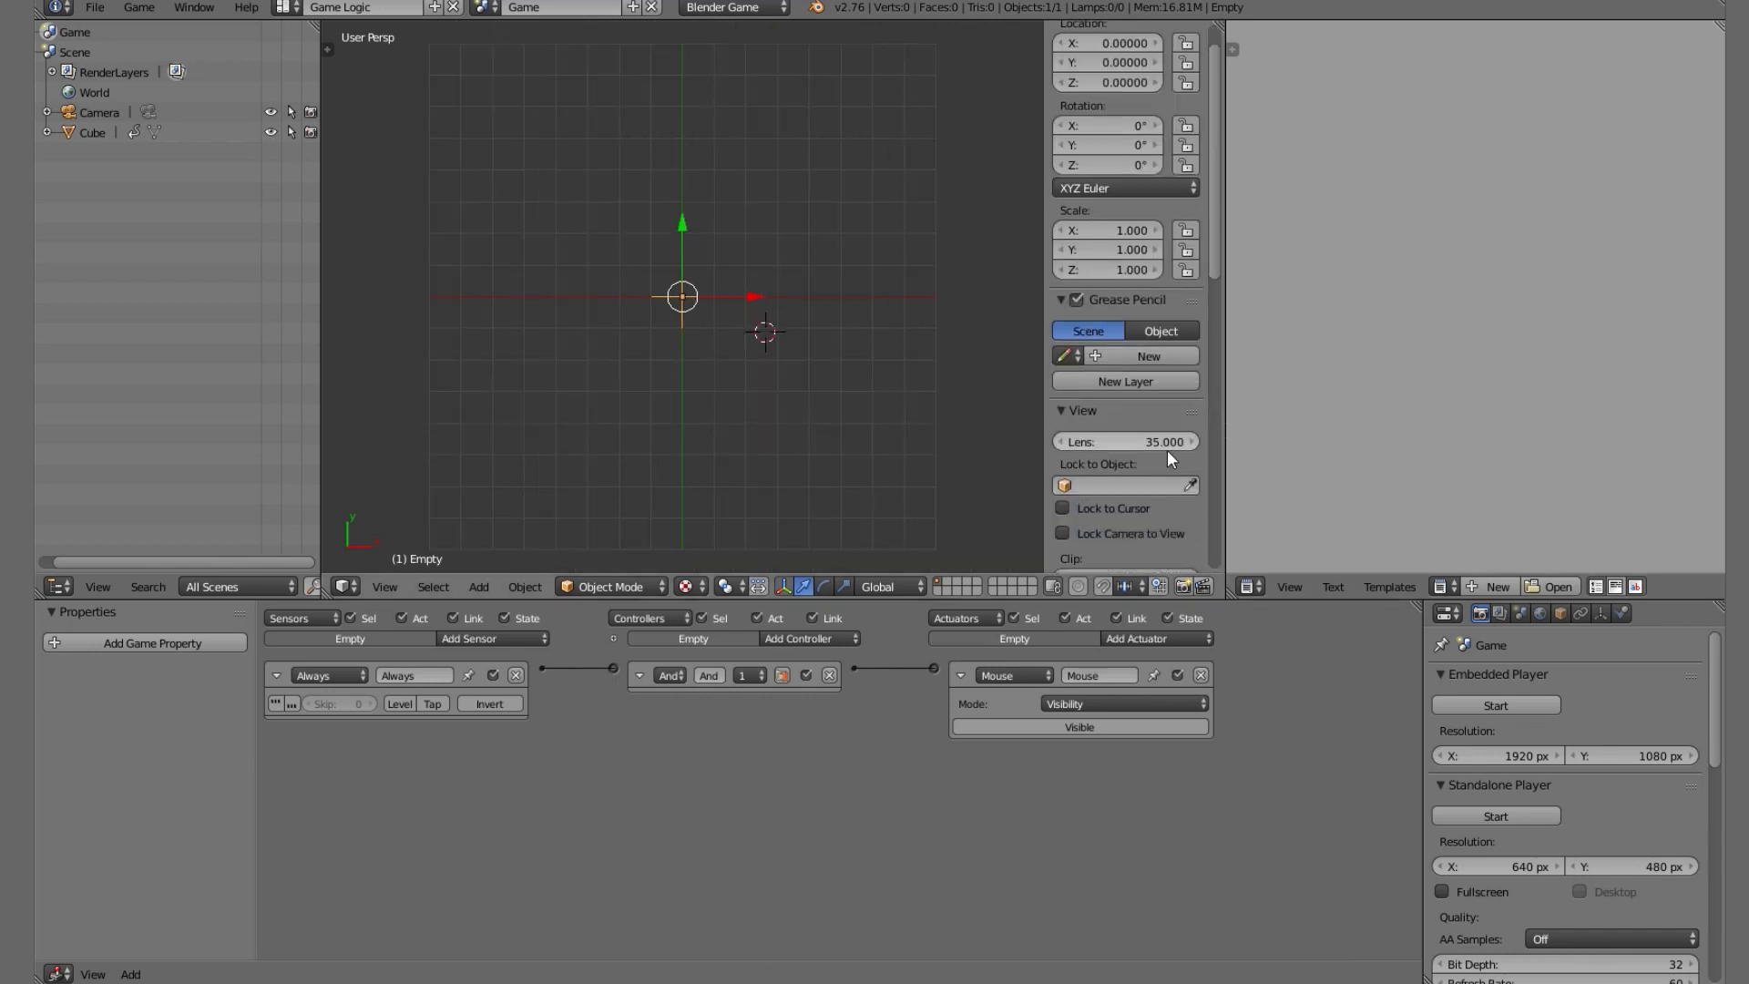
{"action": "scroll", "coordinate": [1160, 436], "scroll_direction": "down", "scroll_amount": 8}
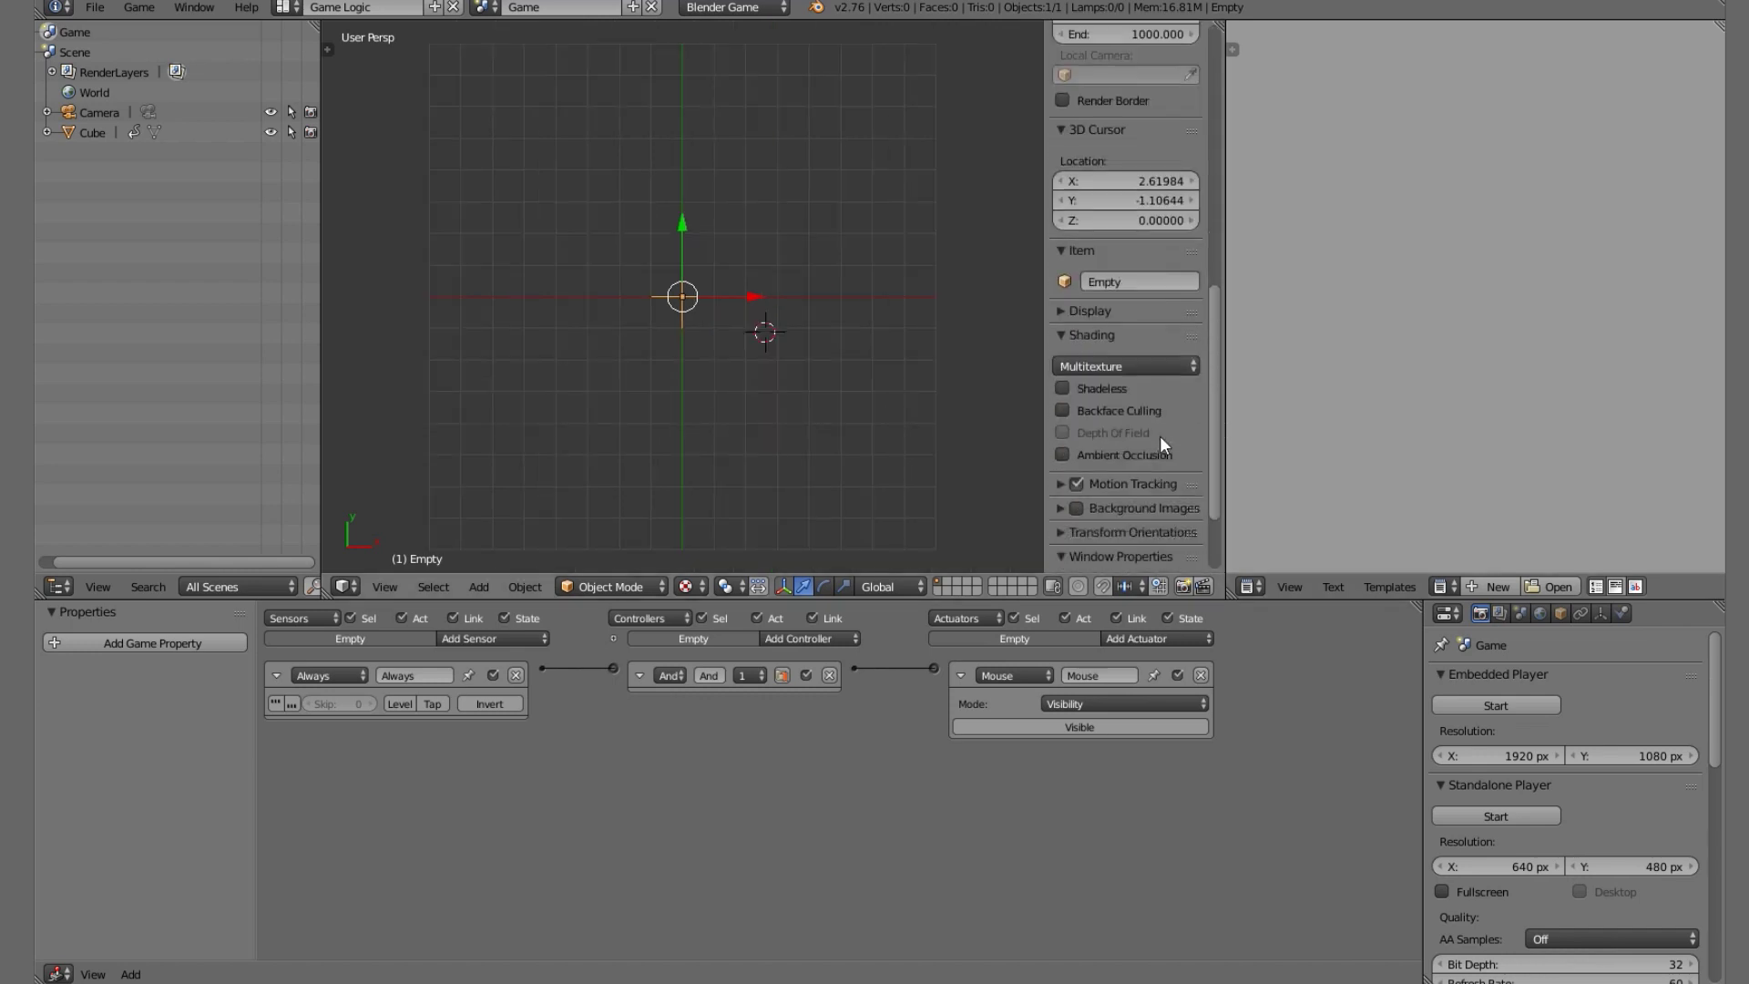
{"action": "left_click", "coordinate": [1174, 362]}
{"action": "left_click", "coordinate": [1162, 321]}
{"action": "key", "text": "n"}
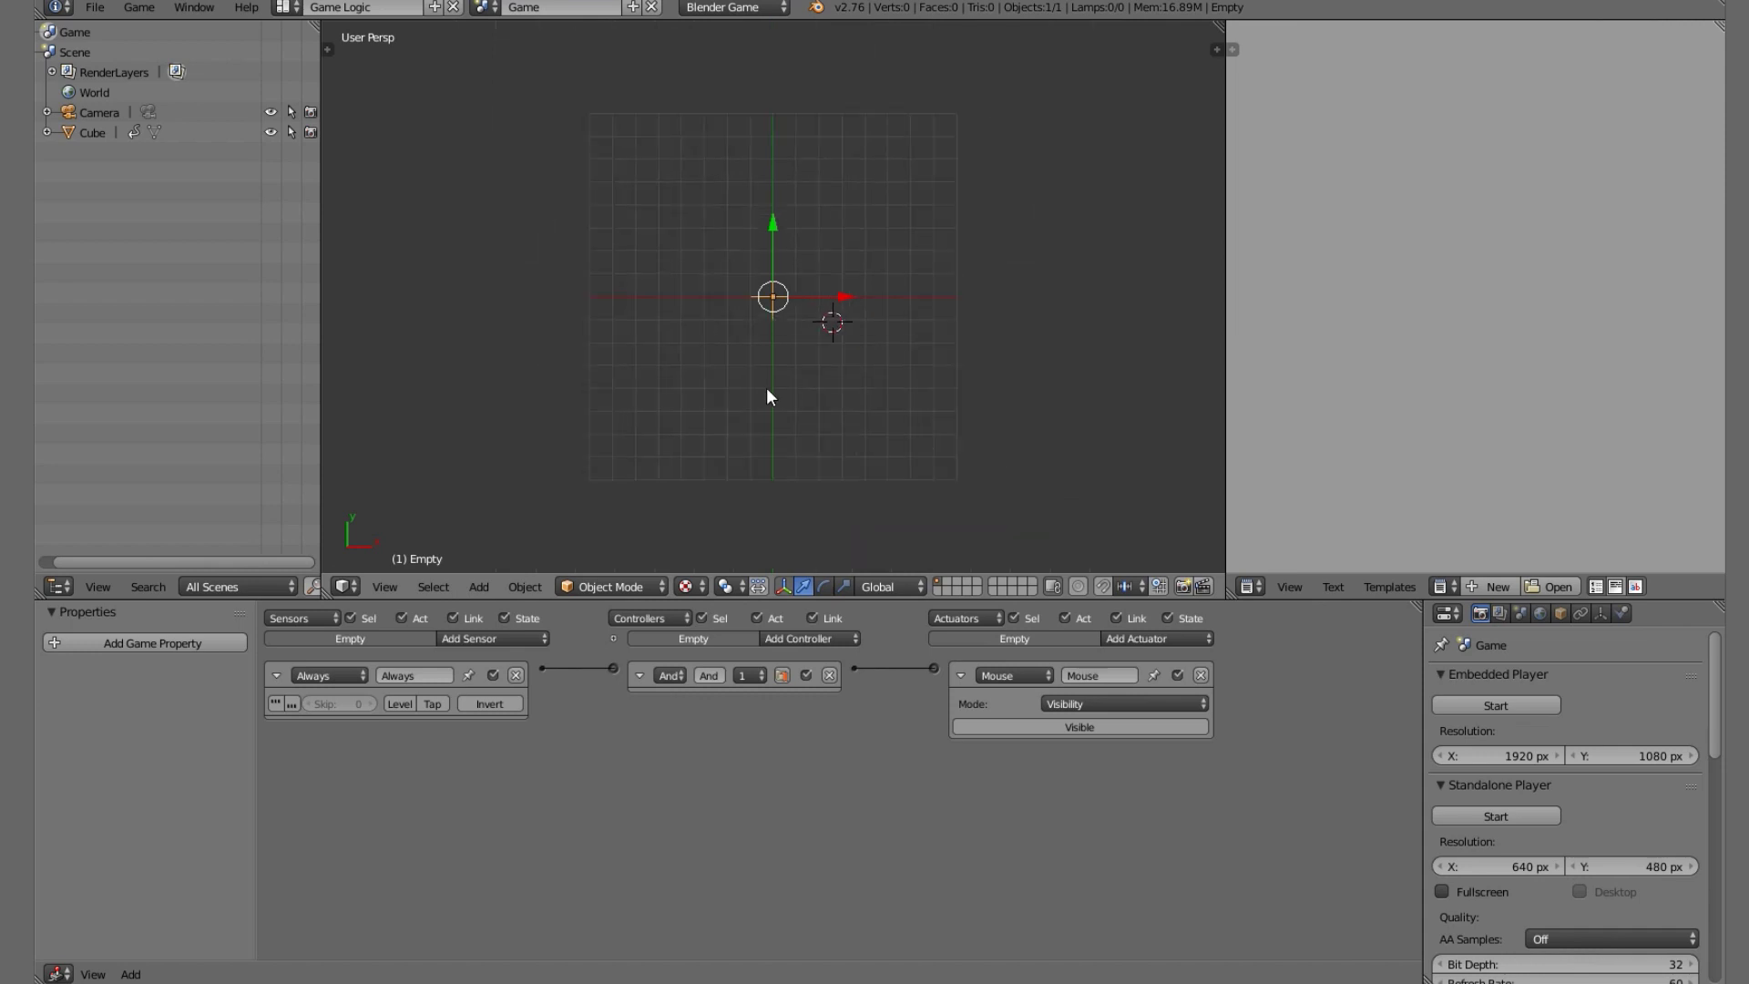
Run the Game scene briefly to check its display, ending the playback again.
{"action": "key", "text": "p"}
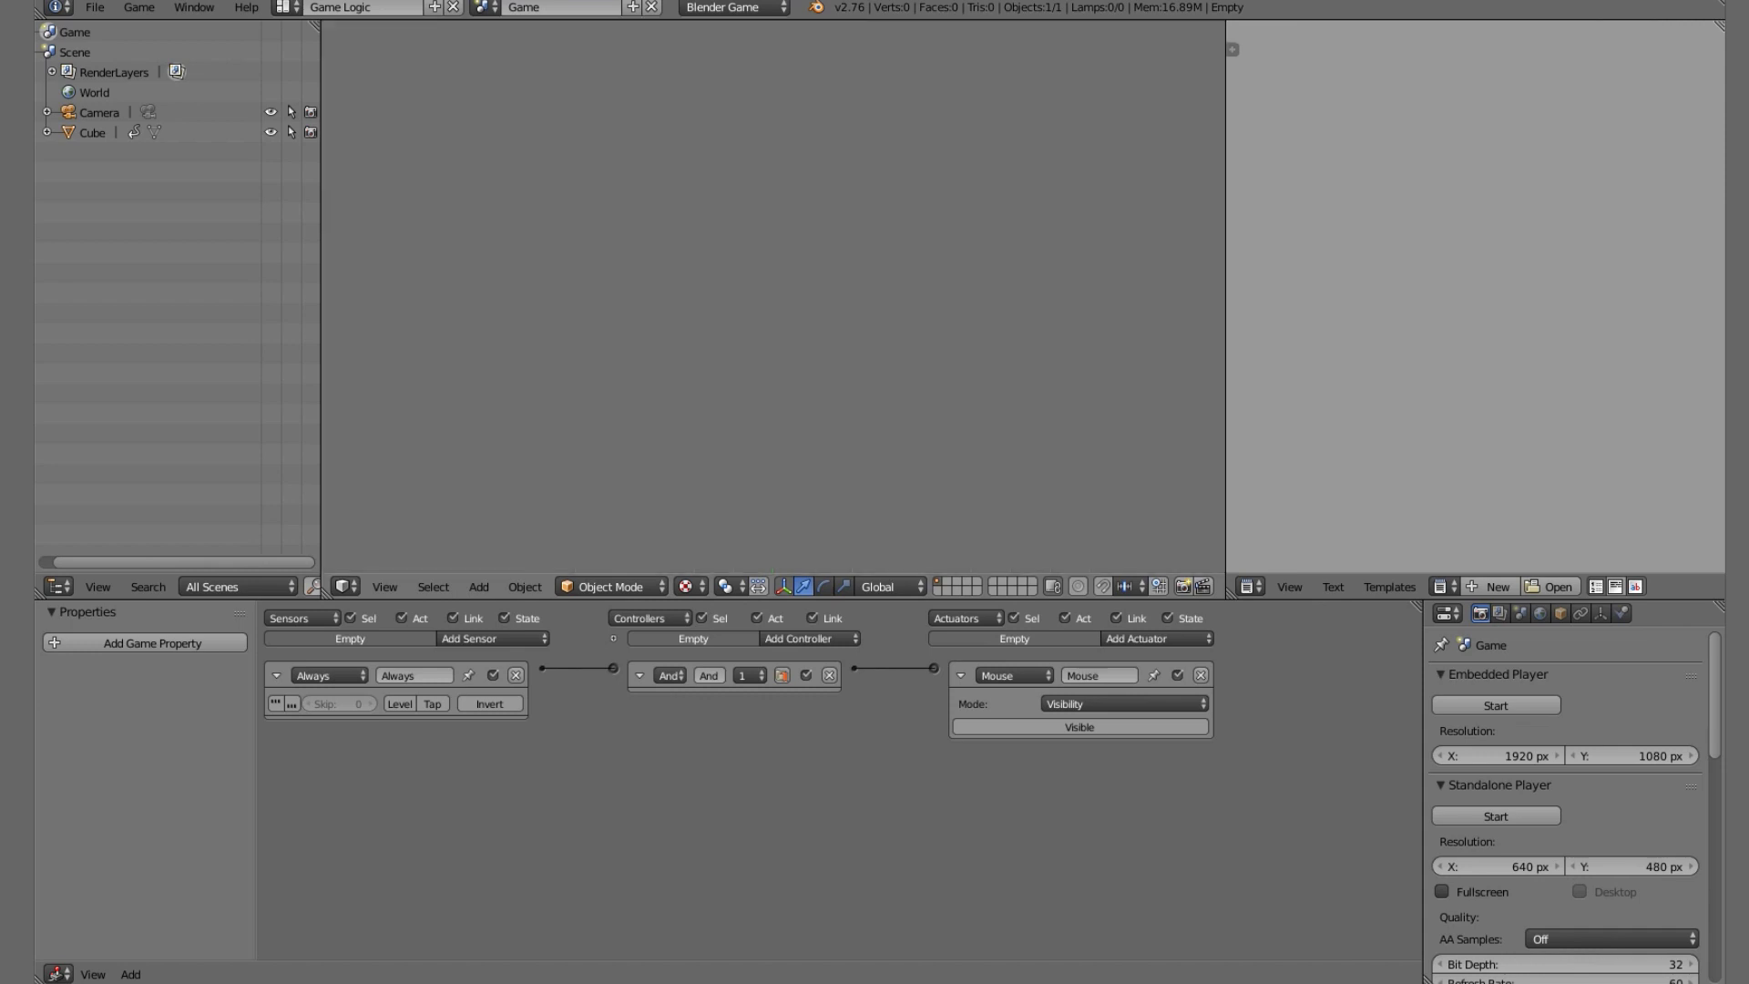
{"action": "key", "text": "Escape"}
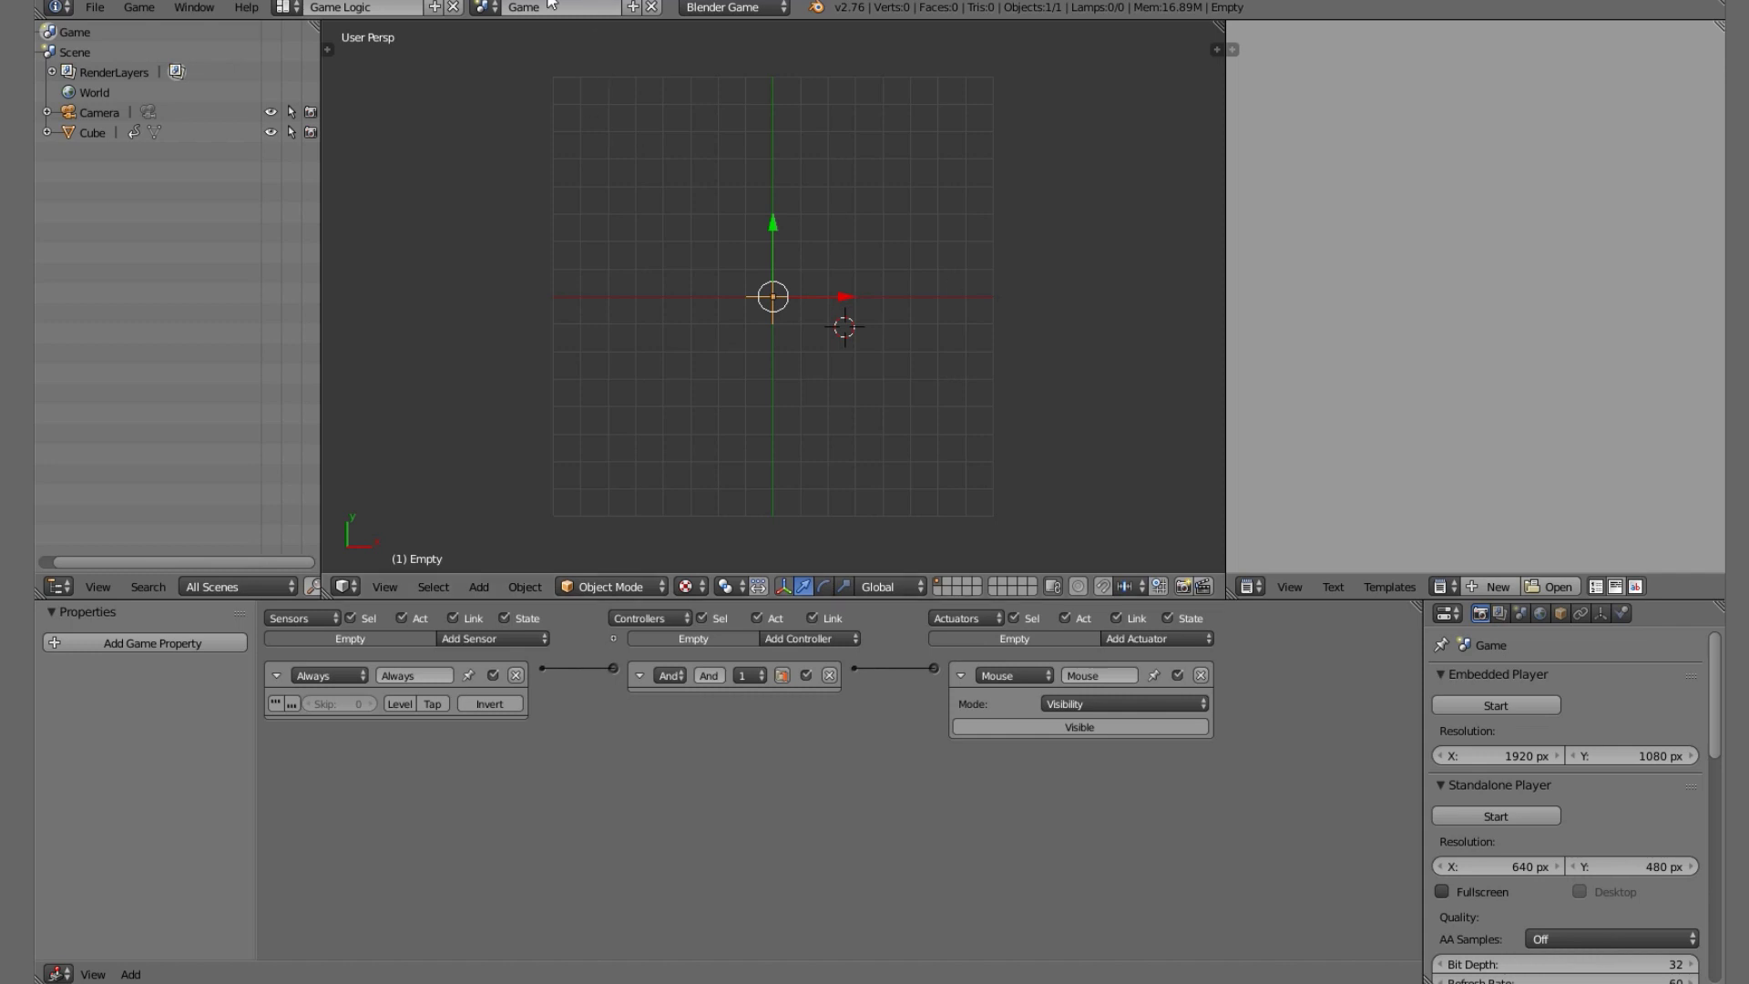
Switch back to the menu scene and disable the Mouse Cursor display option in its render settings.
{"action": "left_click", "coordinate": [494, 14]}
{"action": "left_click", "coordinate": [515, 66]}
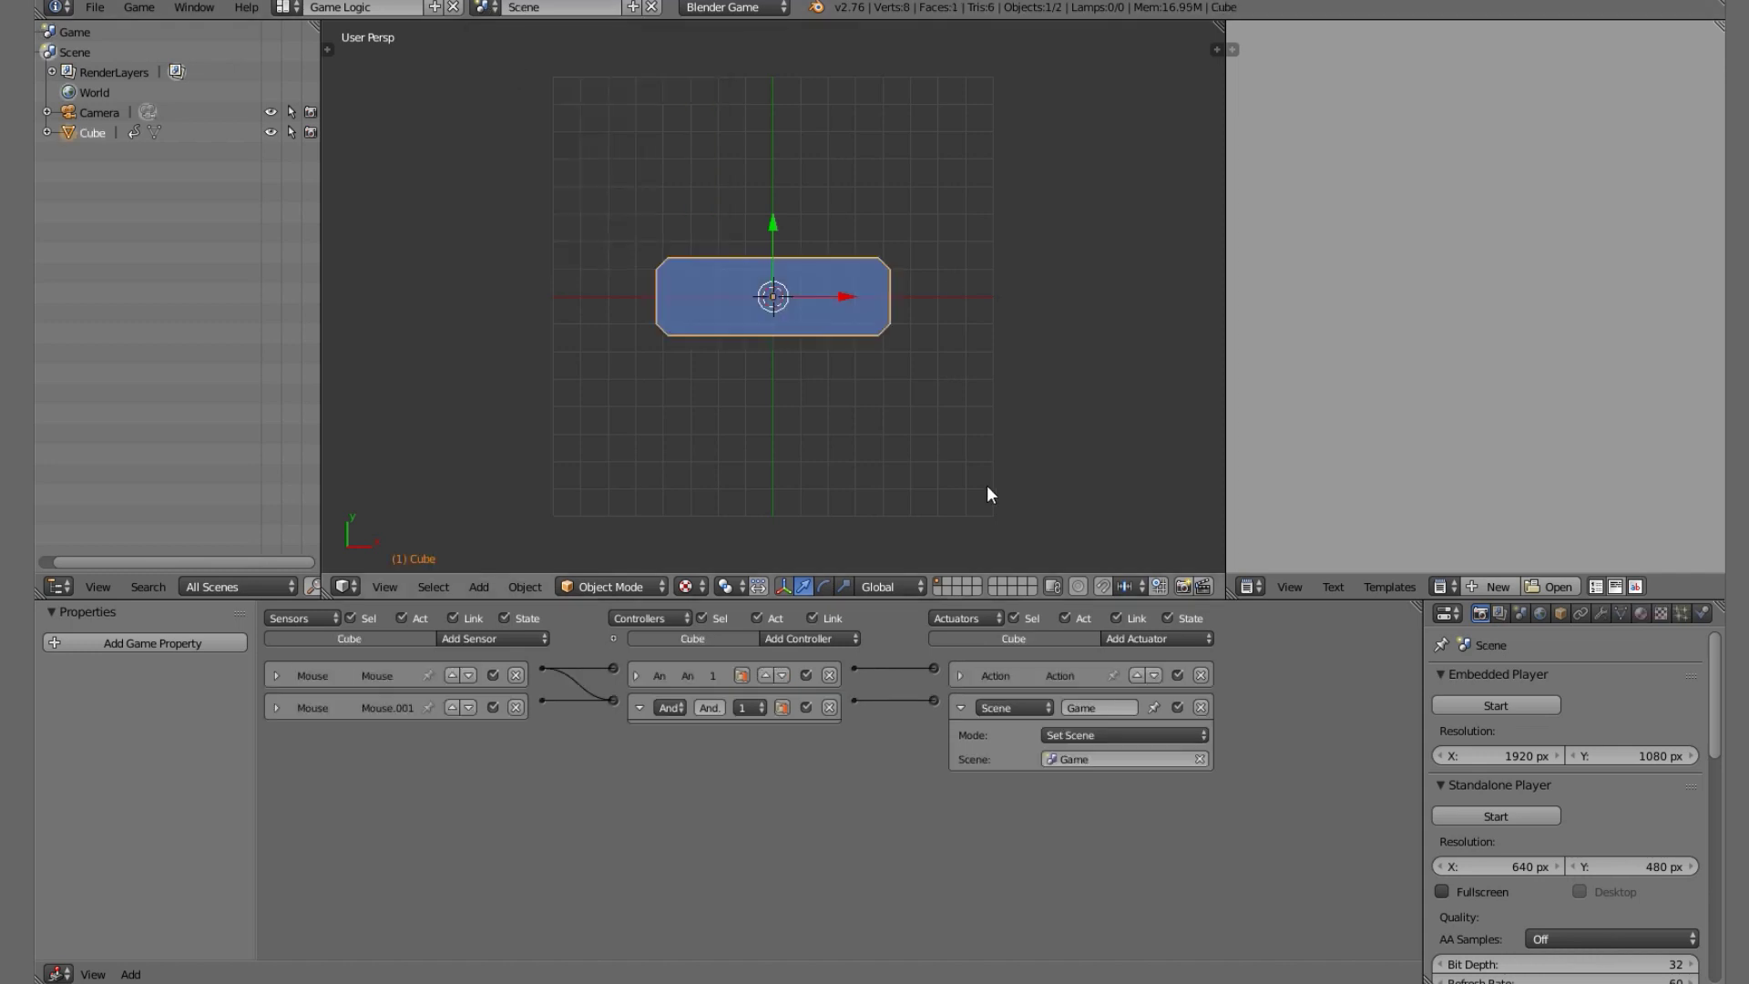
{"action": "middle_click_drag", "start_coordinate": [804, 328], "coordinate": [831, 288]}
{"action": "scroll", "coordinate": [831, 288], "scroll_direction": "up", "scroll_amount": 3}
{"action": "scroll", "coordinate": [1639, 857], "scroll_direction": "down", "scroll_amount": 8}
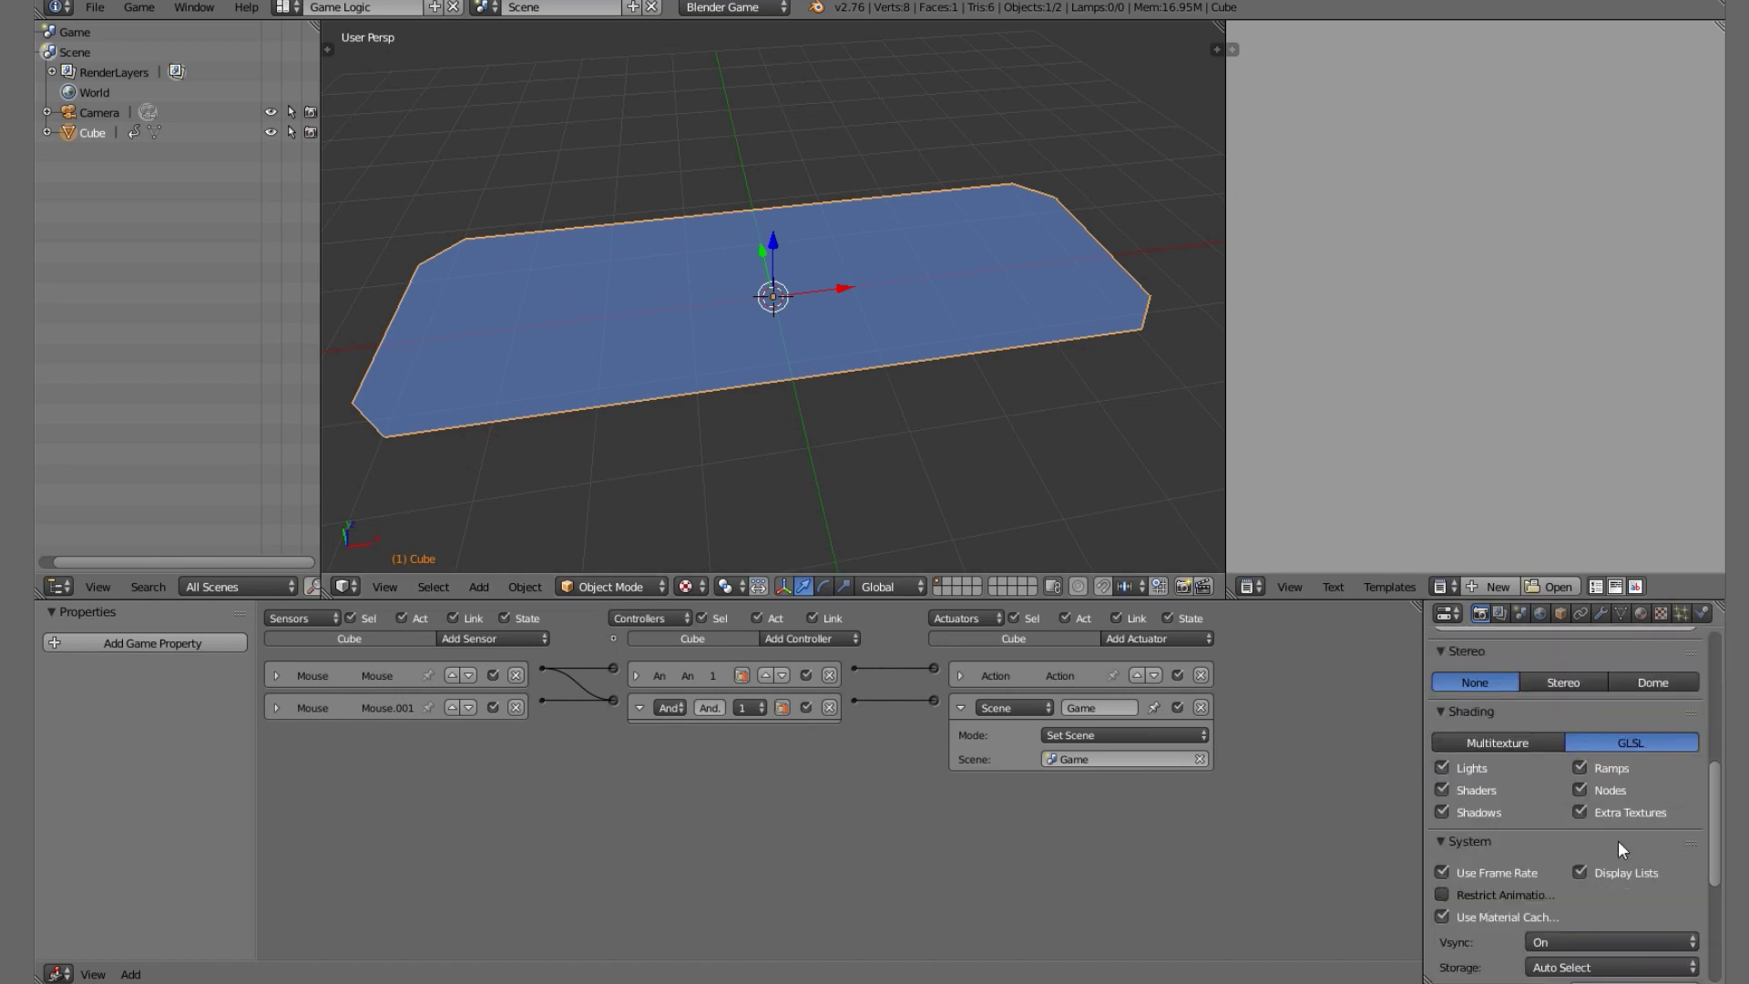
{"action": "scroll", "coordinate": [1583, 855], "scroll_direction": "down", "scroll_amount": 7}
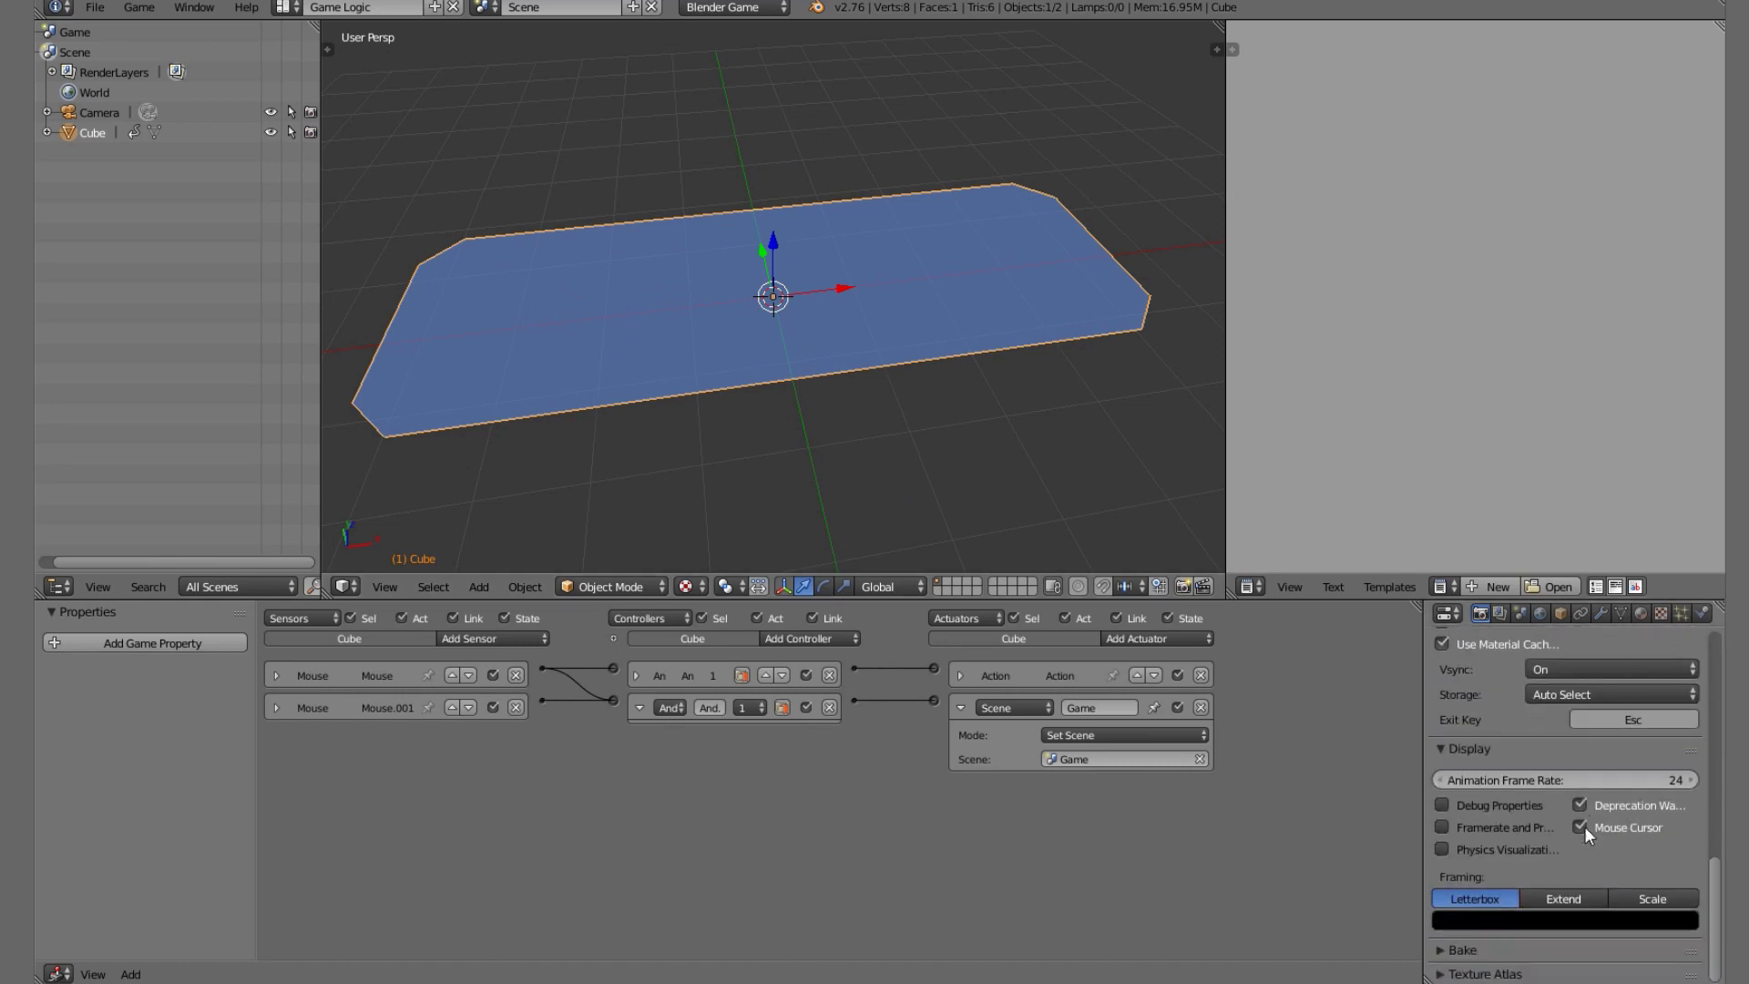
{"action": "left_click", "coordinate": [1582, 827]}
Add an empty to the menu scene at the 3D cursor.
{"action": "key", "text": "shift+a"}
{"action": "mouse_move", "coordinate": [843, 434]}
{"action": "left_click", "coordinate": [922, 430]}
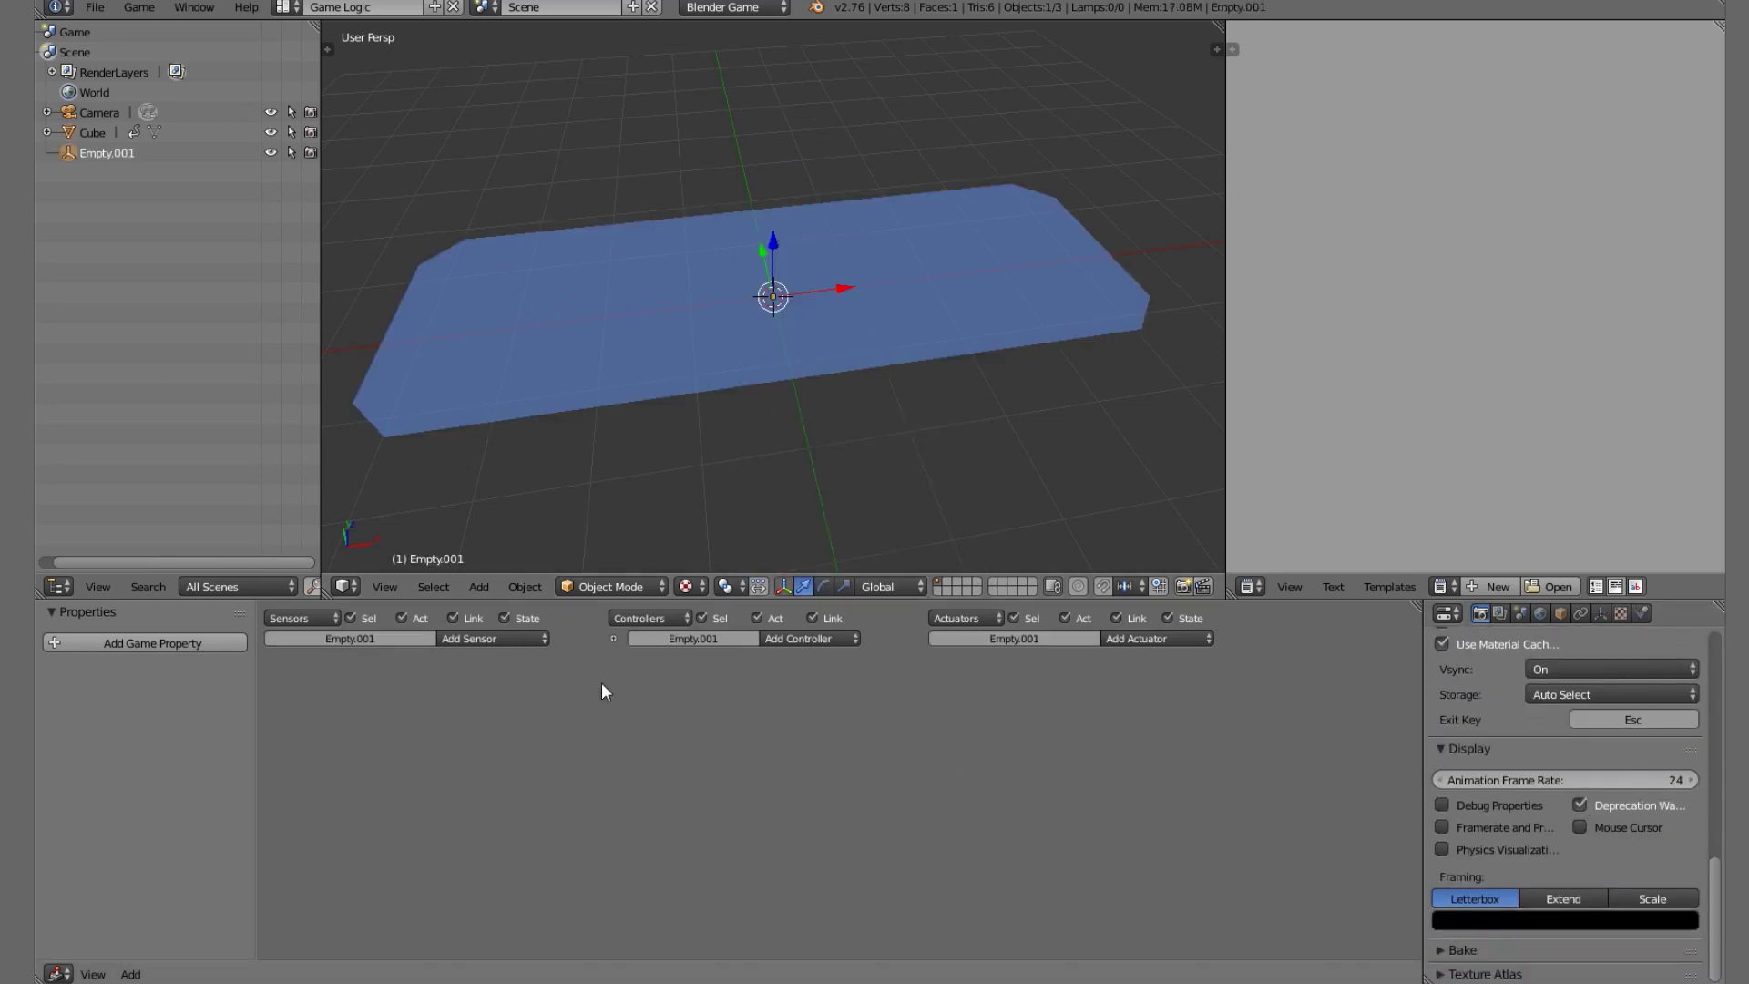
Give the menu scene's new empty an Always sensor linked to a Mouse actuator in Visibility mode.
{"action": "left_click", "coordinate": [500, 638]}
{"action": "left_click", "coordinate": [521, 674]}
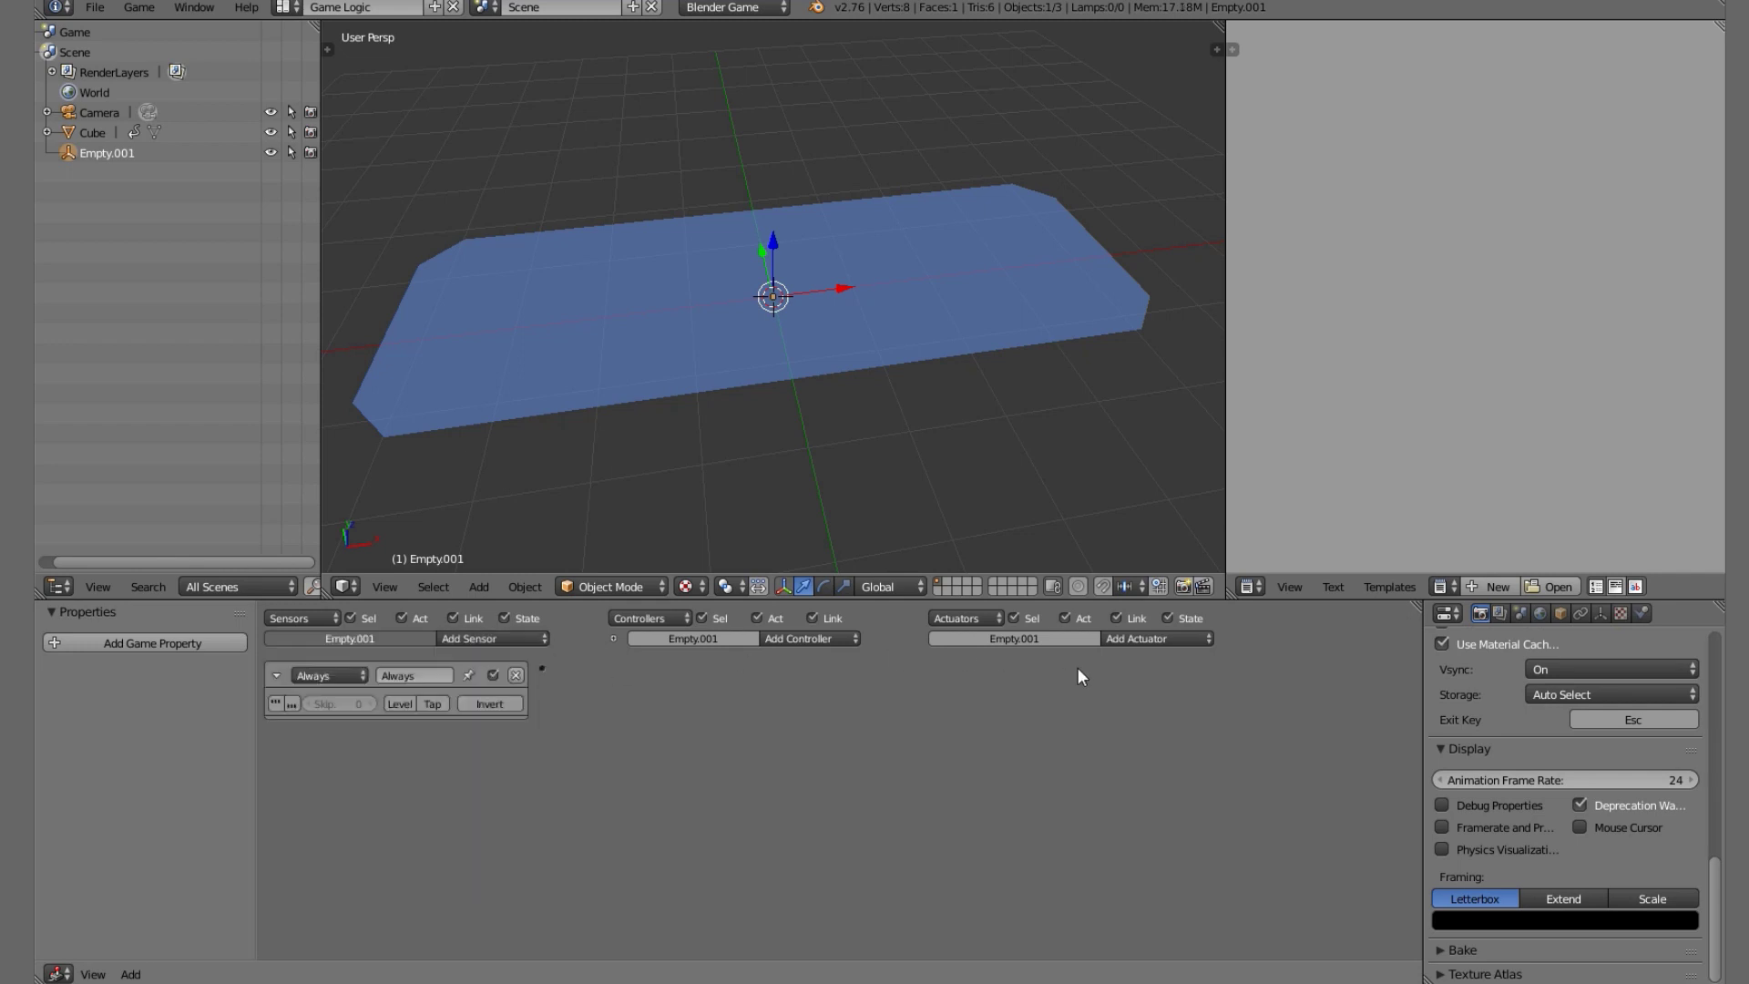
{"action": "left_click", "coordinate": [1138, 642]}
{"action": "left_click", "coordinate": [1175, 787]}
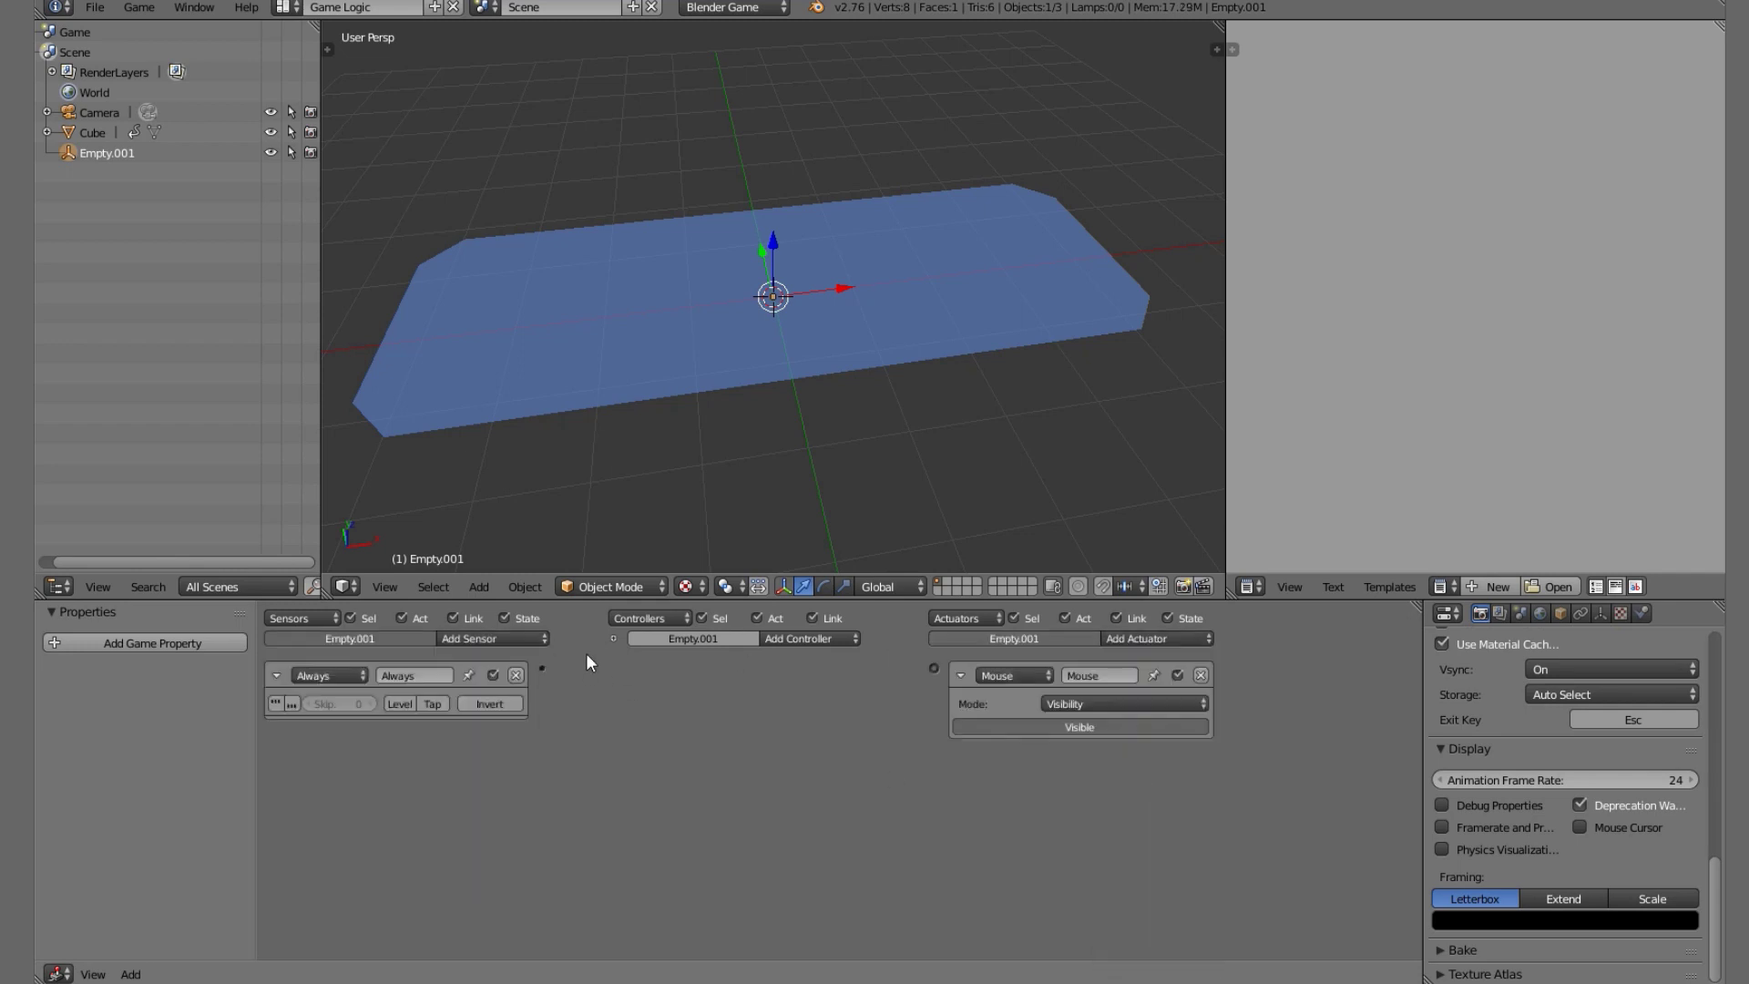
{"action": "left_click_drag", "start_coordinate": [543, 677], "coordinate": [933, 669]}
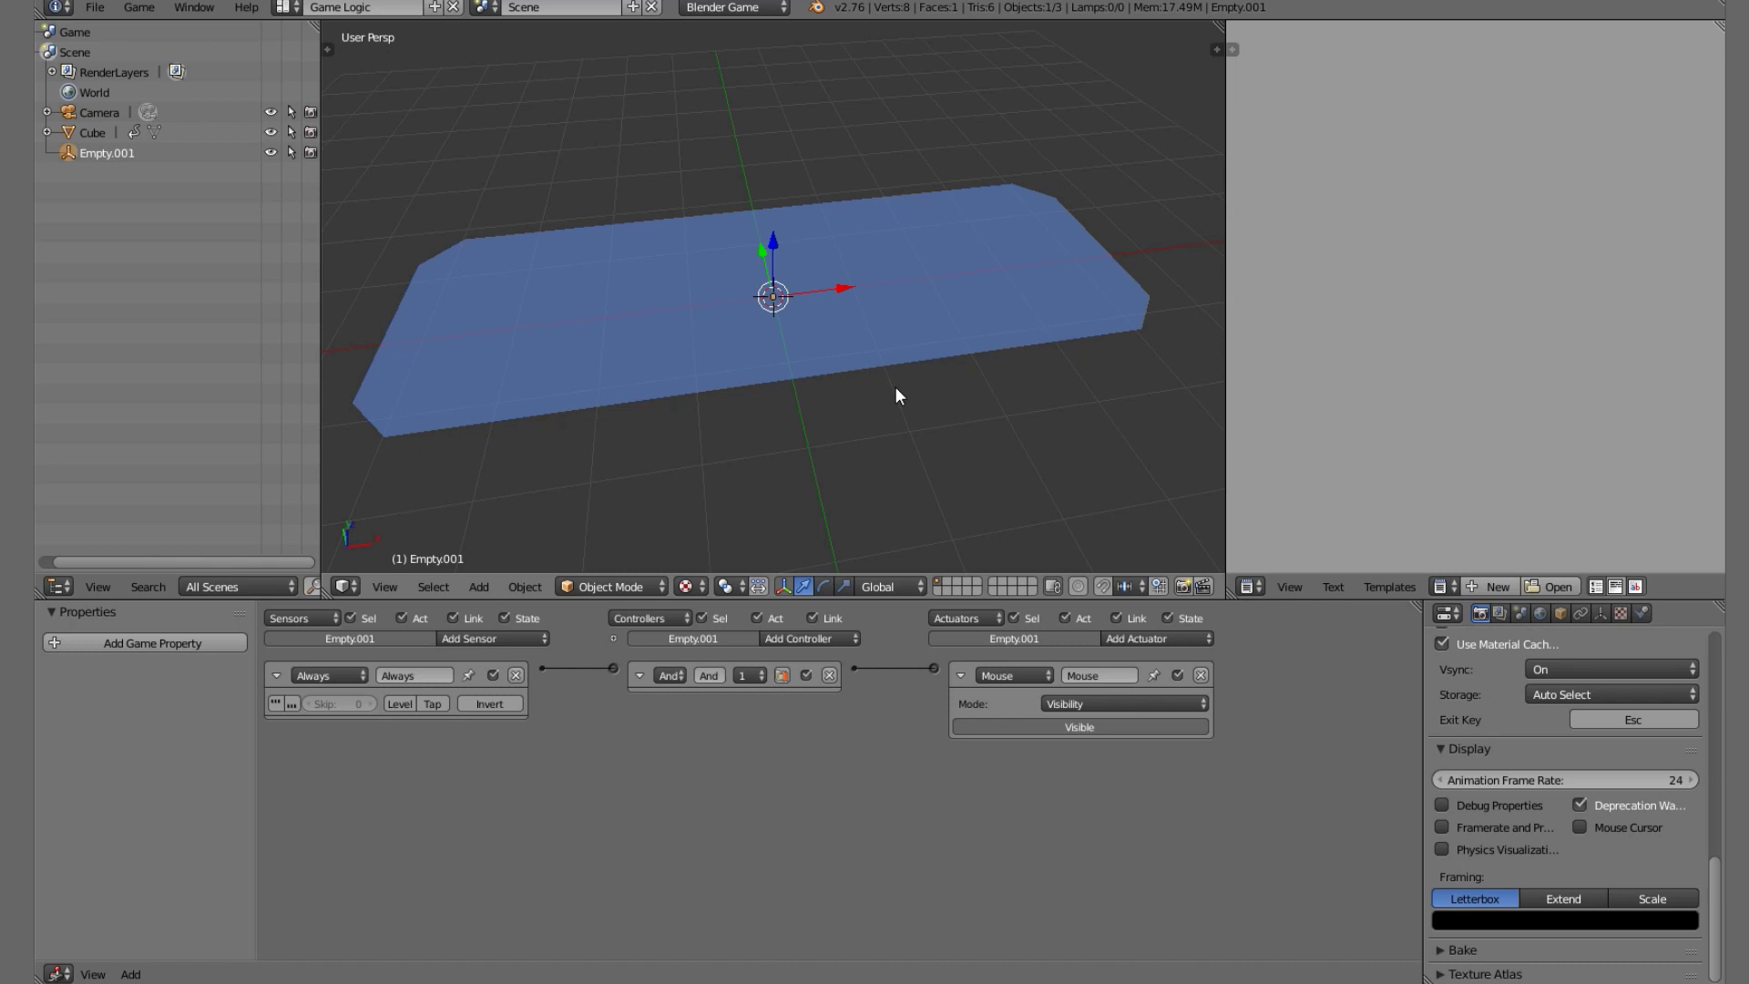
Run the menu through the camera and test the mouse pointer, the plate's hover animation and its scene switch.
{"action": "key", "text": "KP_0"}
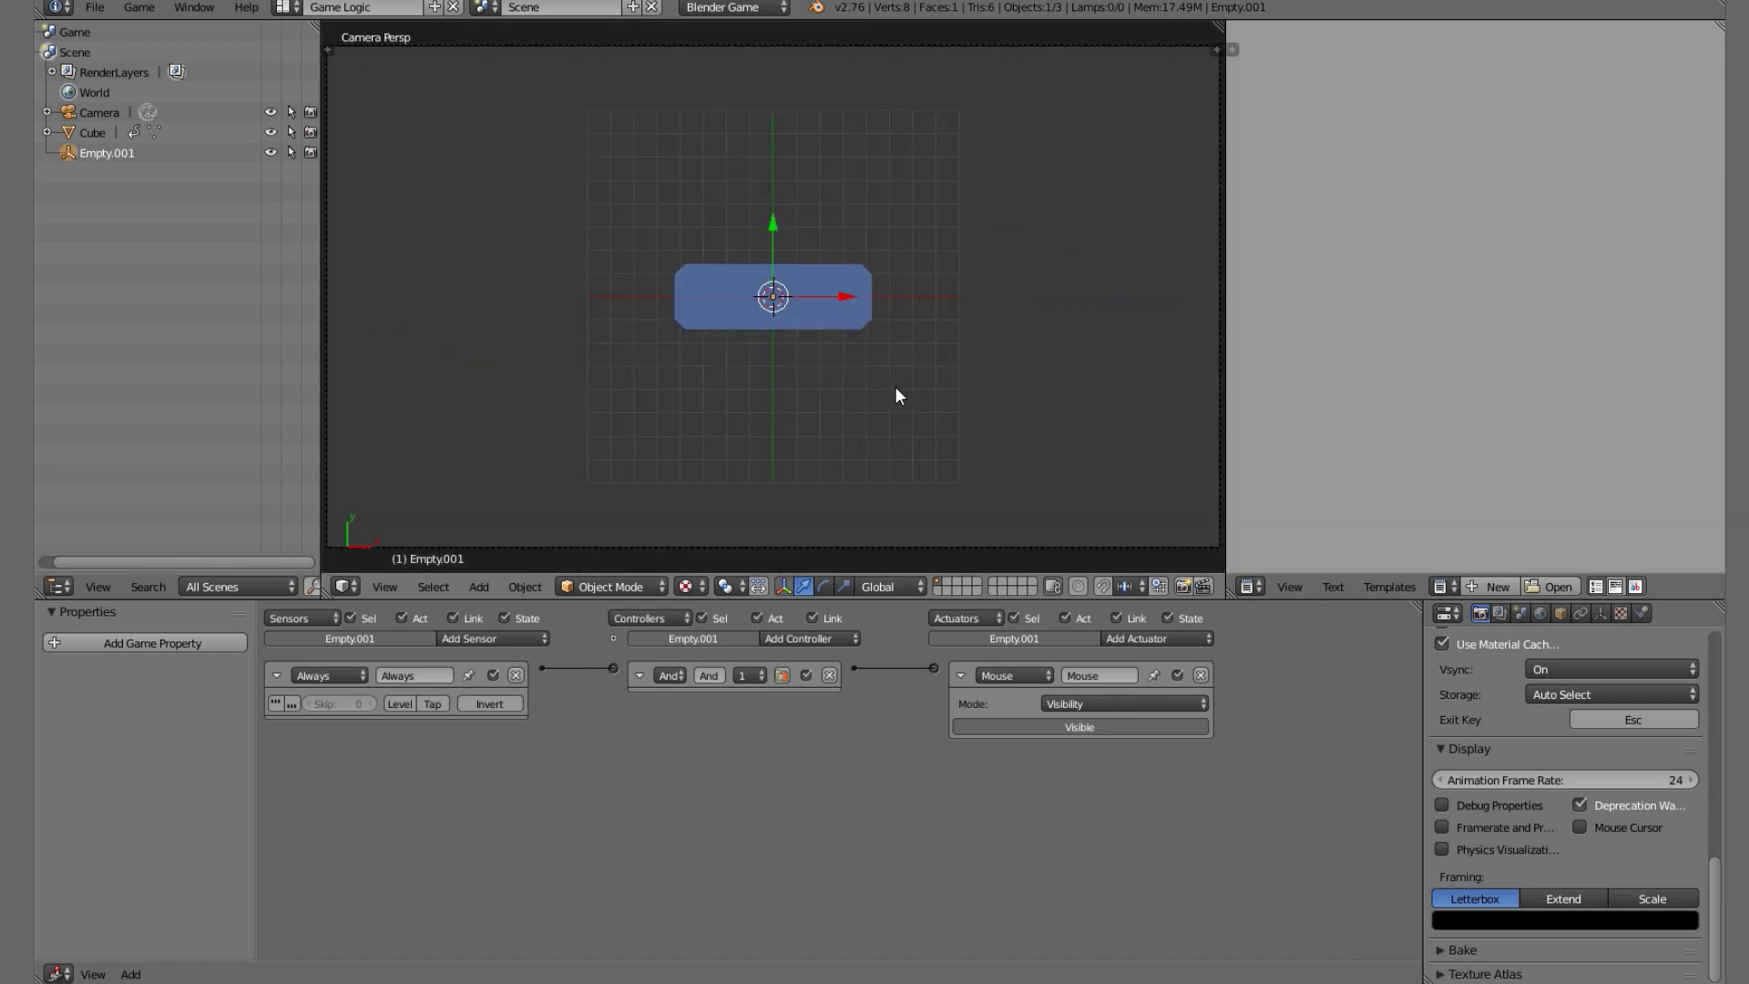
{"action": "key", "text": "p"}
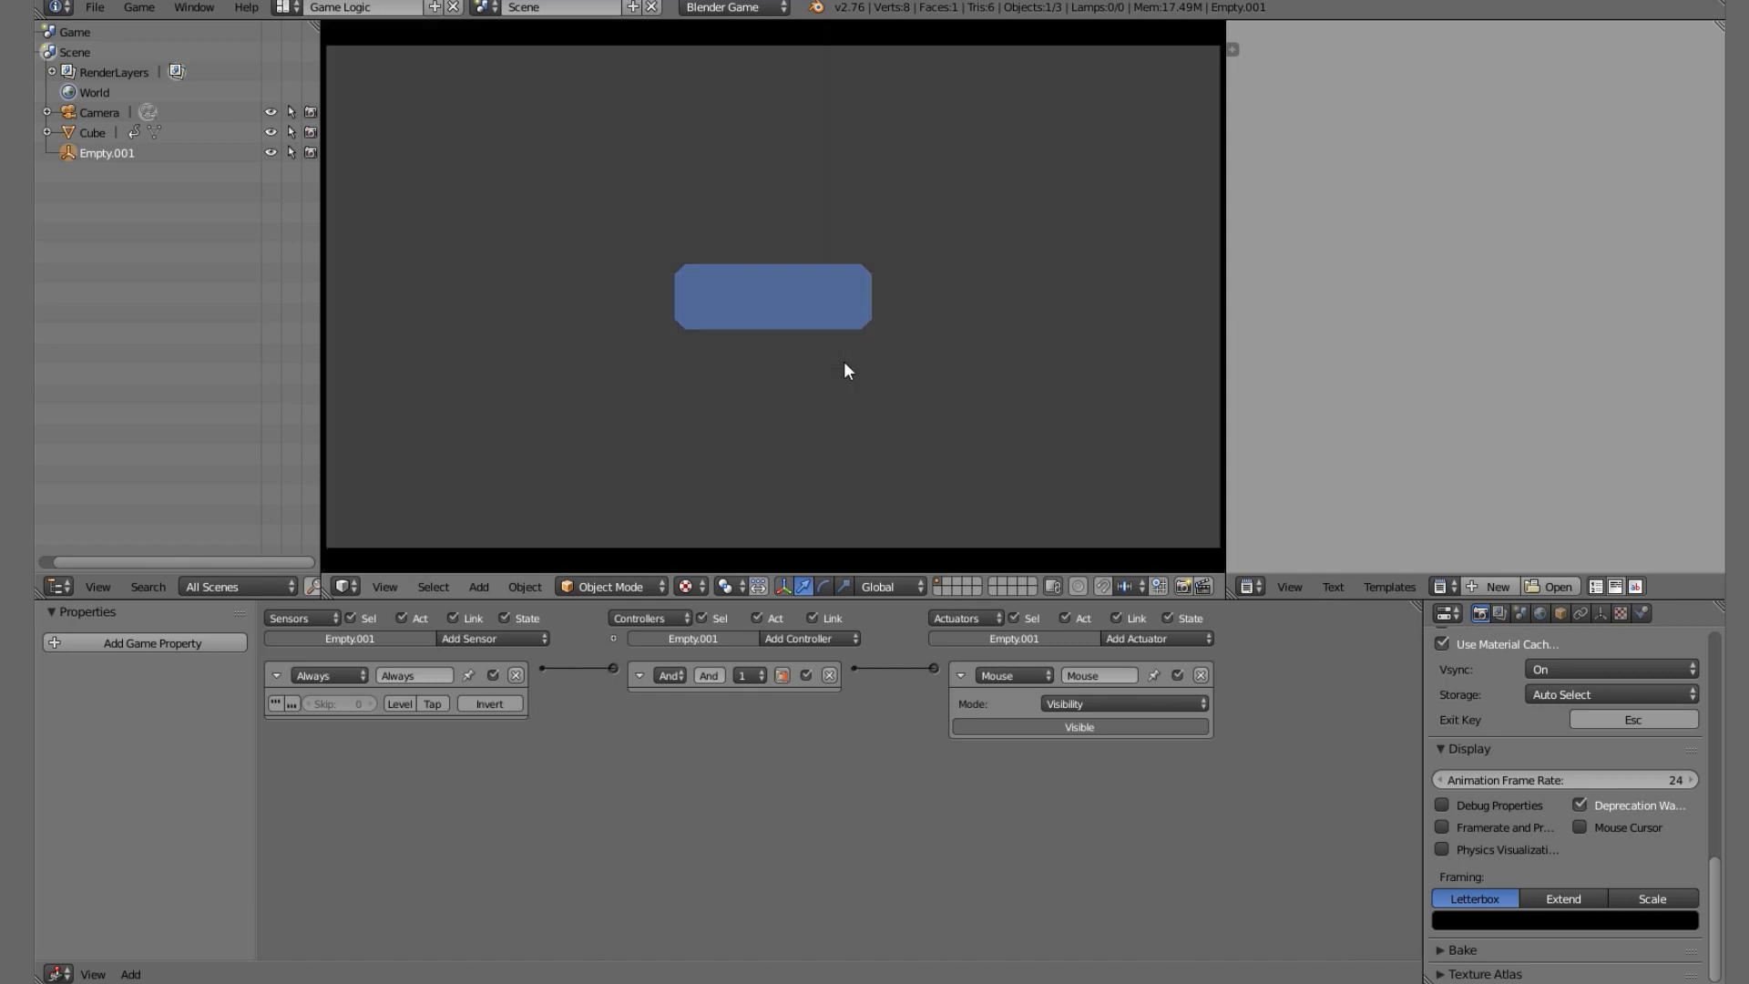
{"action": "left_click", "coordinate": [776, 290]}
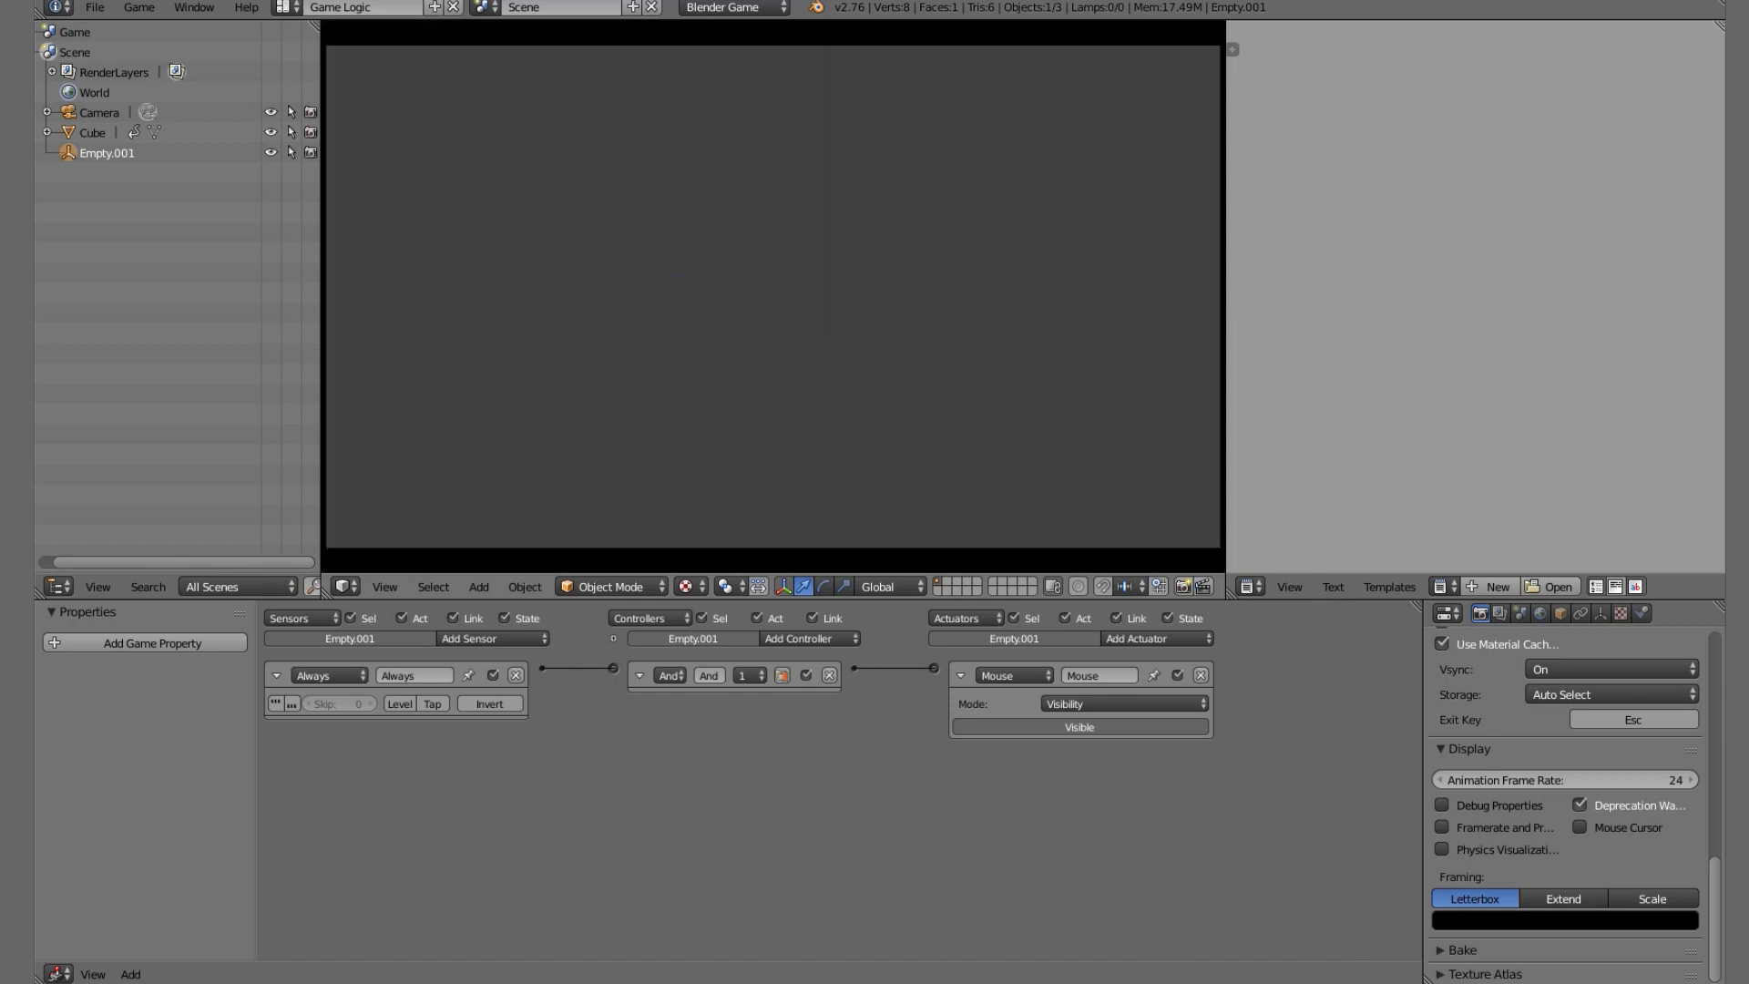
{"action": "key", "text": "Escape"}
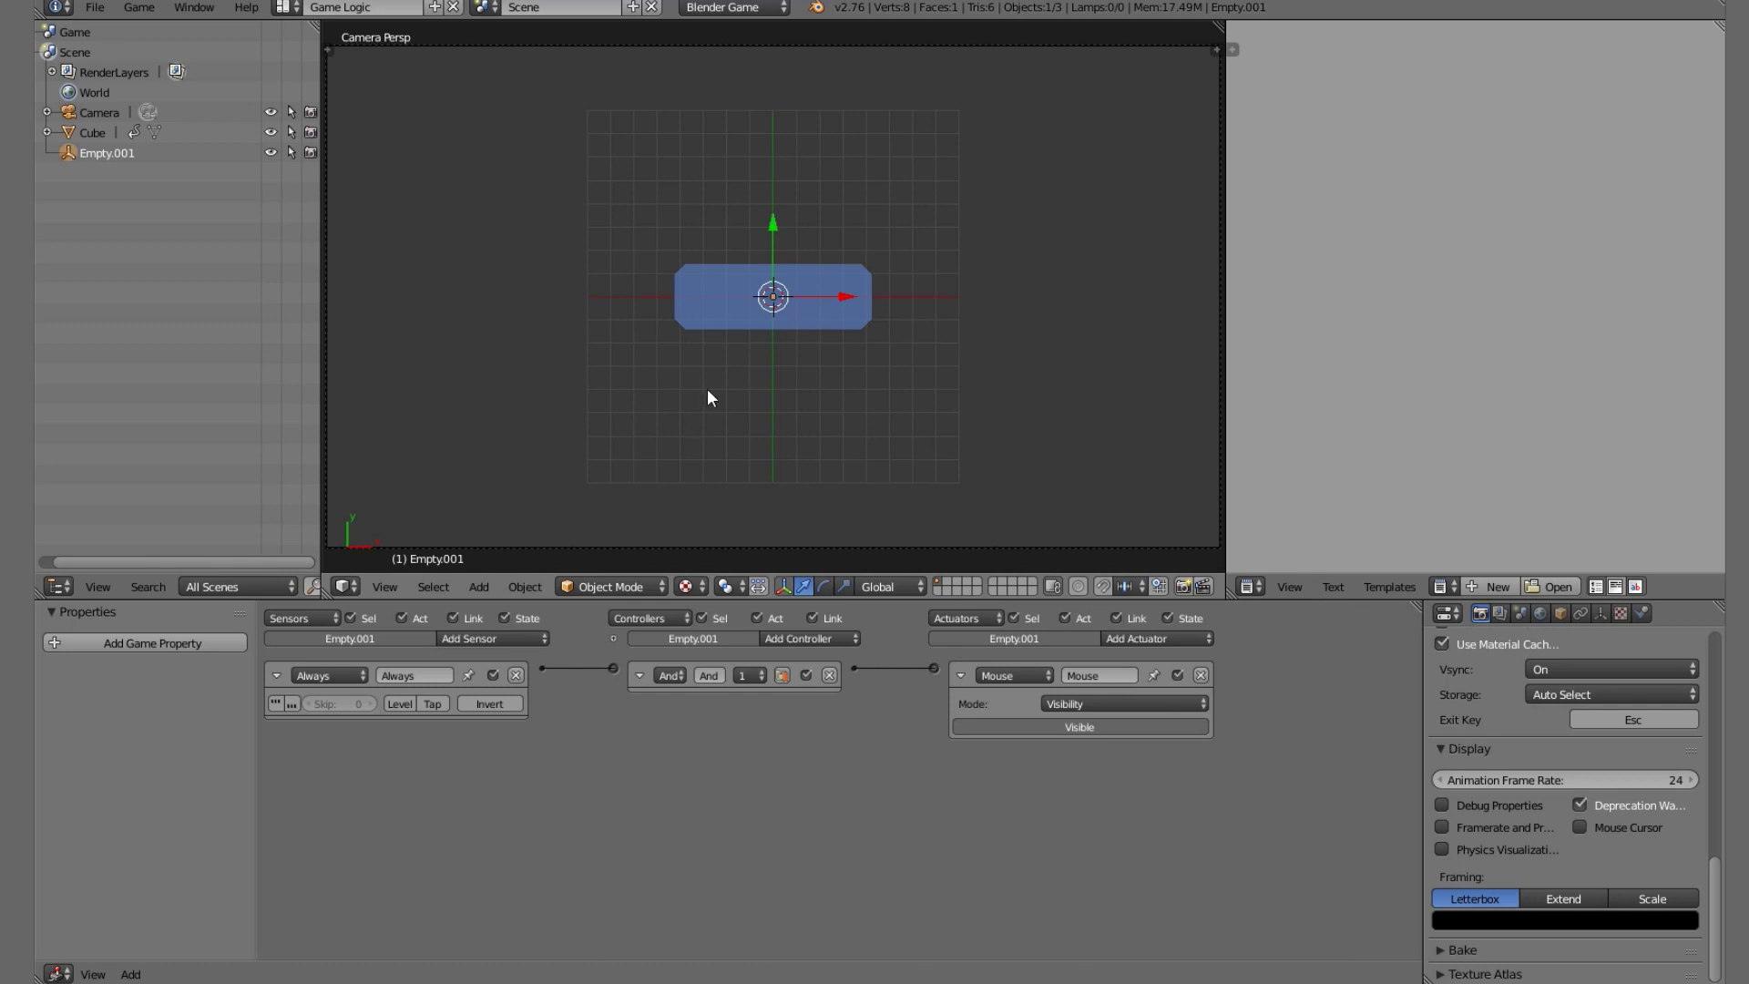
{"action": "key", "text": "p"}
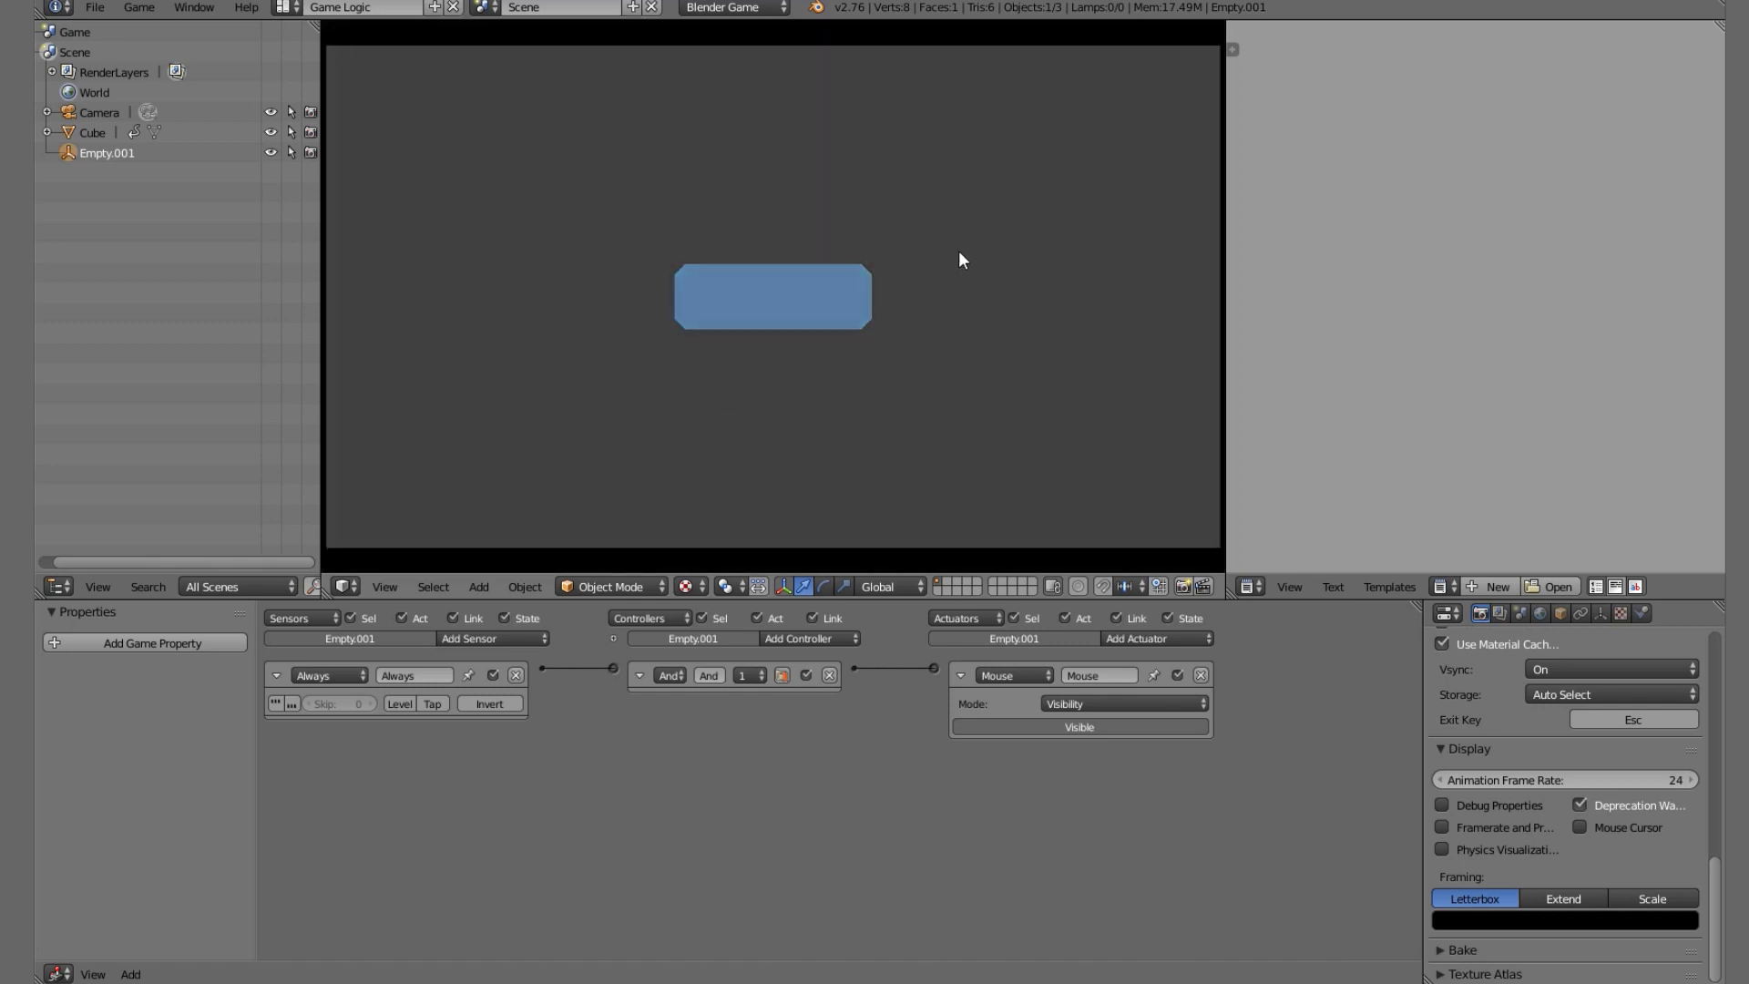
{"action": "key", "text": "Escape"}
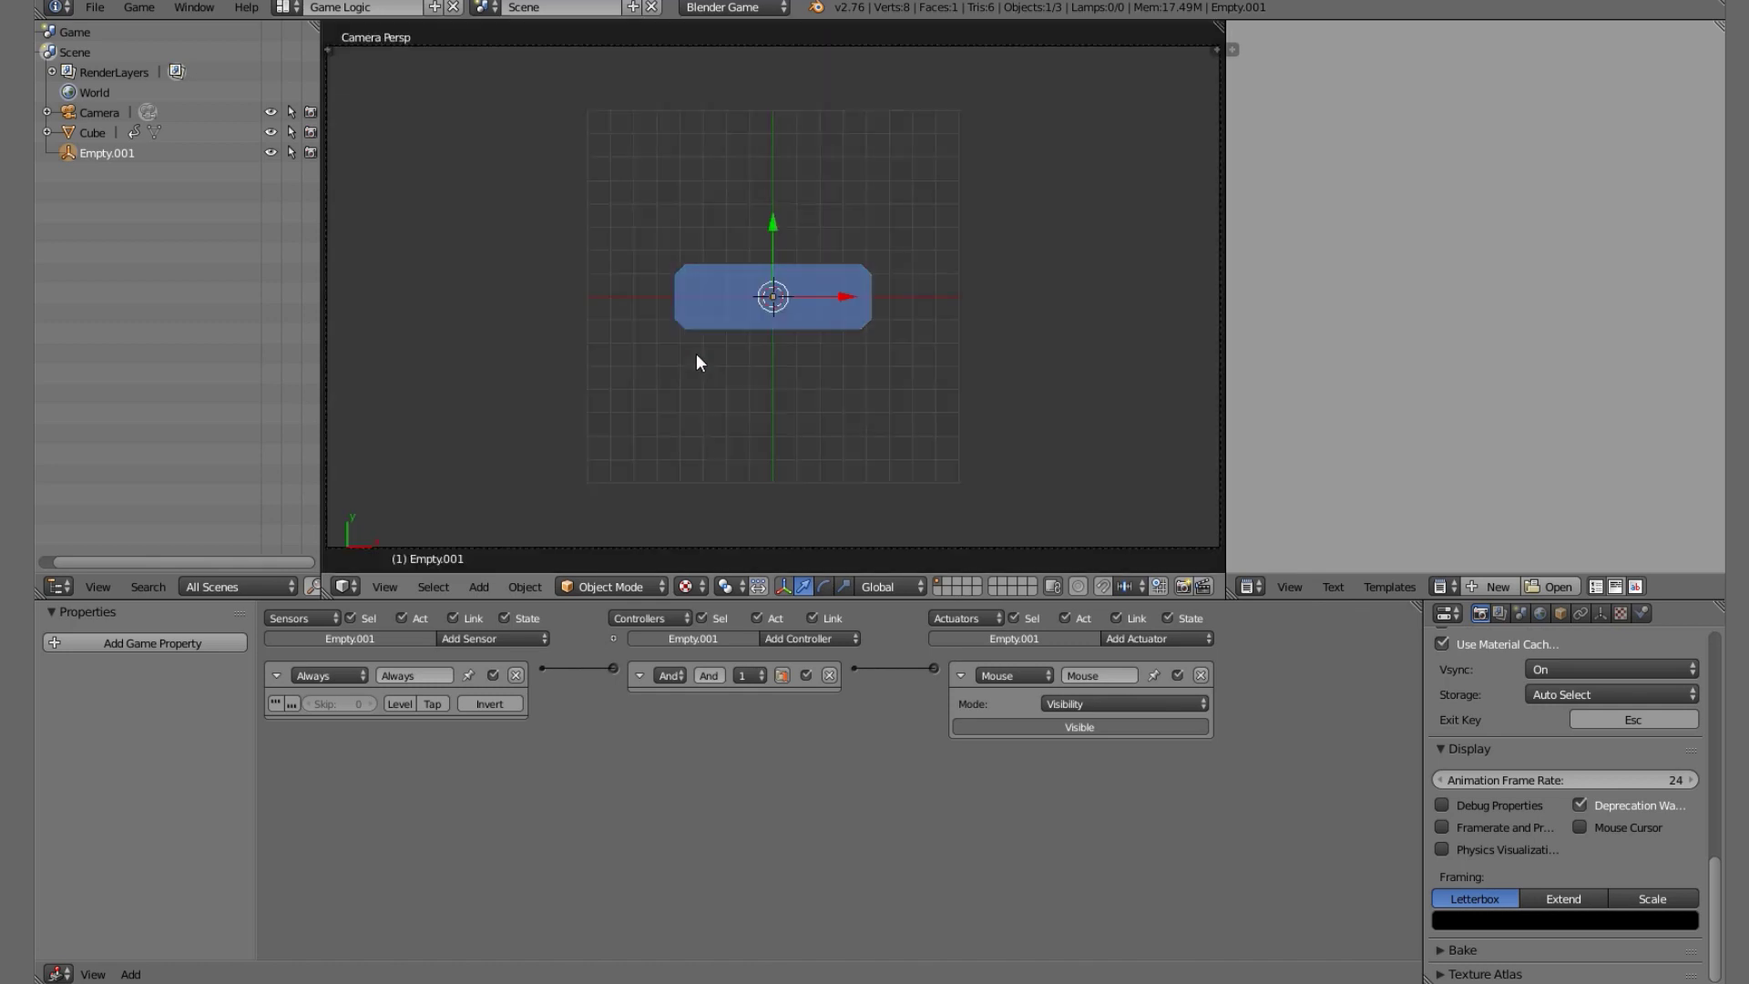
Duplicate the button plate and place the copy straight below the original along the Y axis, leaving a gap.
{"action": "scroll", "coordinate": [903, 441], "scroll_direction": "up", "scroll_amount": 2}
{"action": "scroll", "coordinate": [904, 441], "scroll_direction": "down", "scroll_amount": 1}
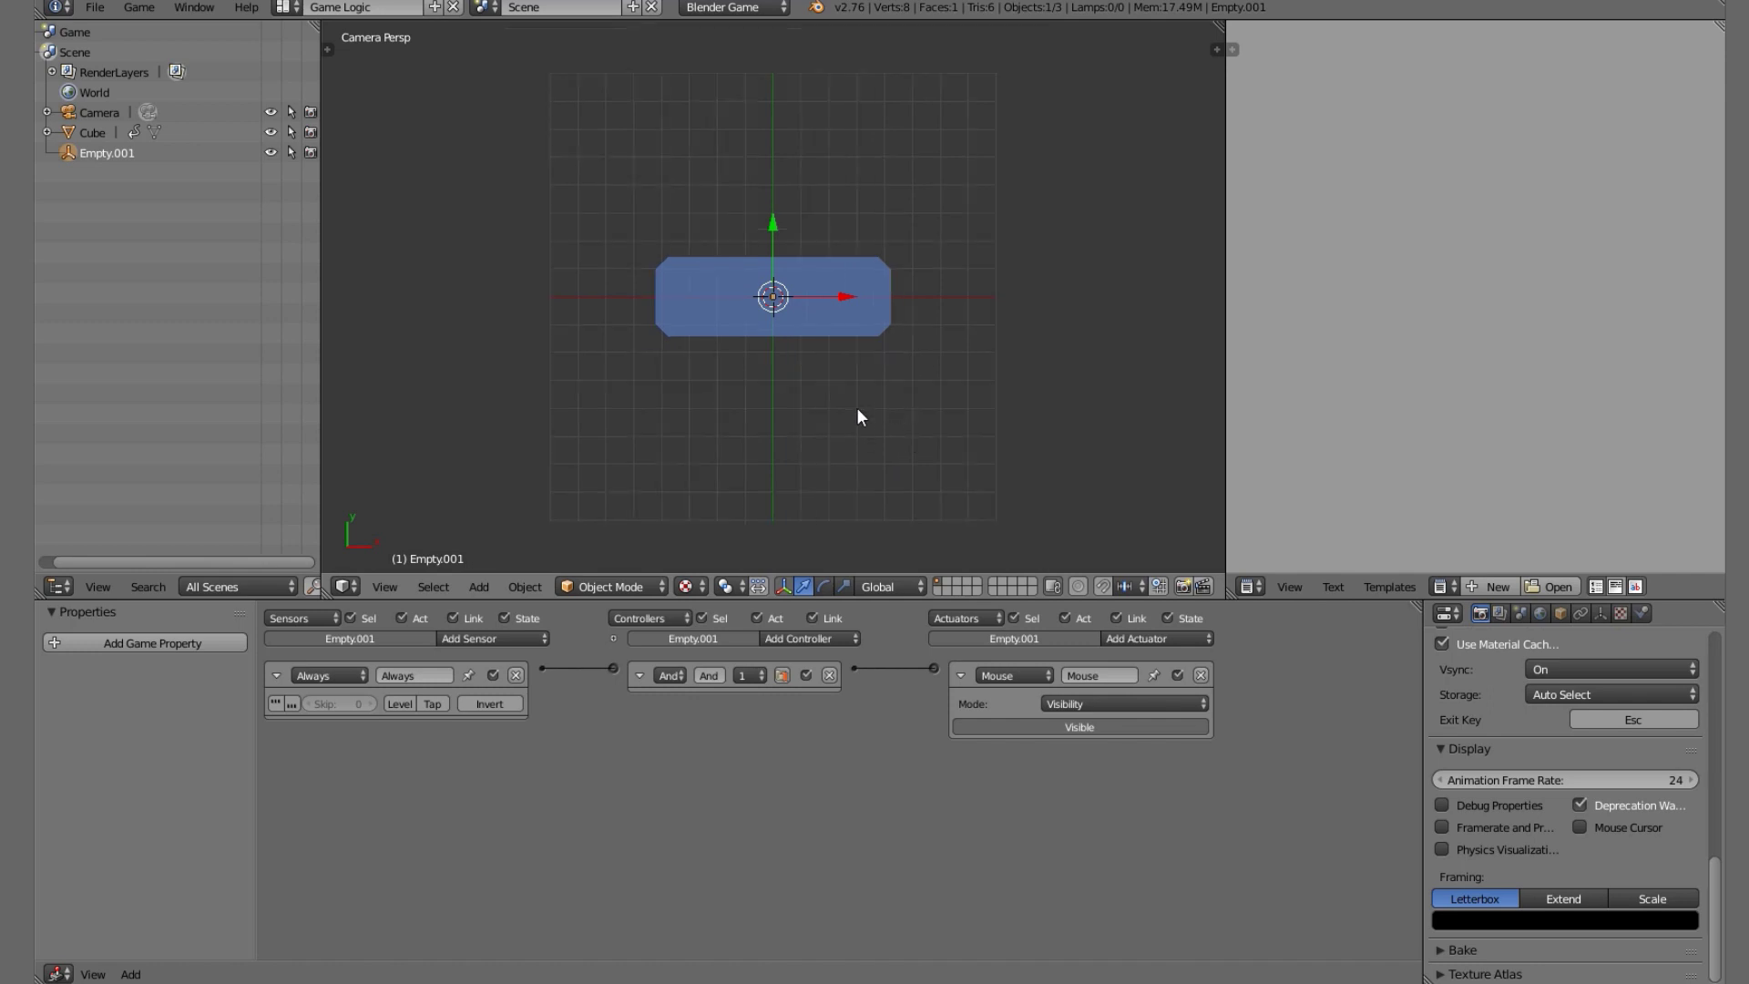
{"action": "scroll", "coordinate": [851, 388], "scroll_direction": "down", "scroll_amount": 1}
{"action": "scroll", "coordinate": [851, 388], "scroll_direction": "up", "scroll_amount": 1}
{"action": "right_click", "coordinate": [865, 330]}
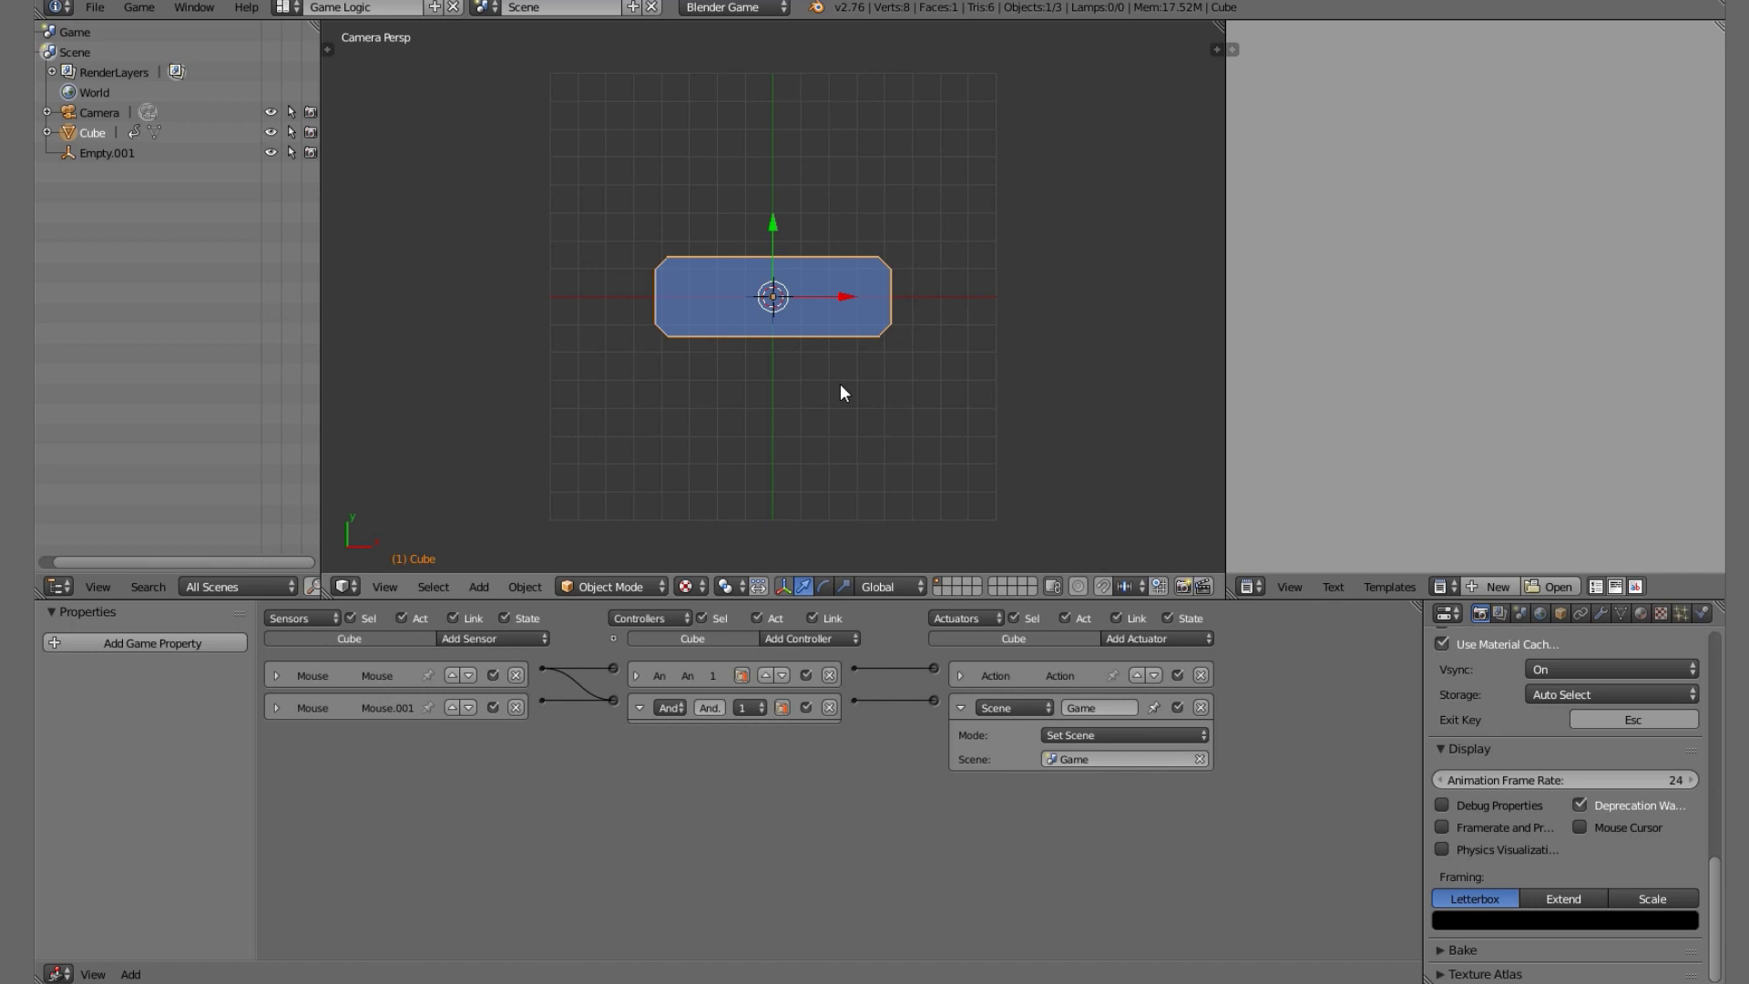
{"action": "key", "text": "shift+d"}
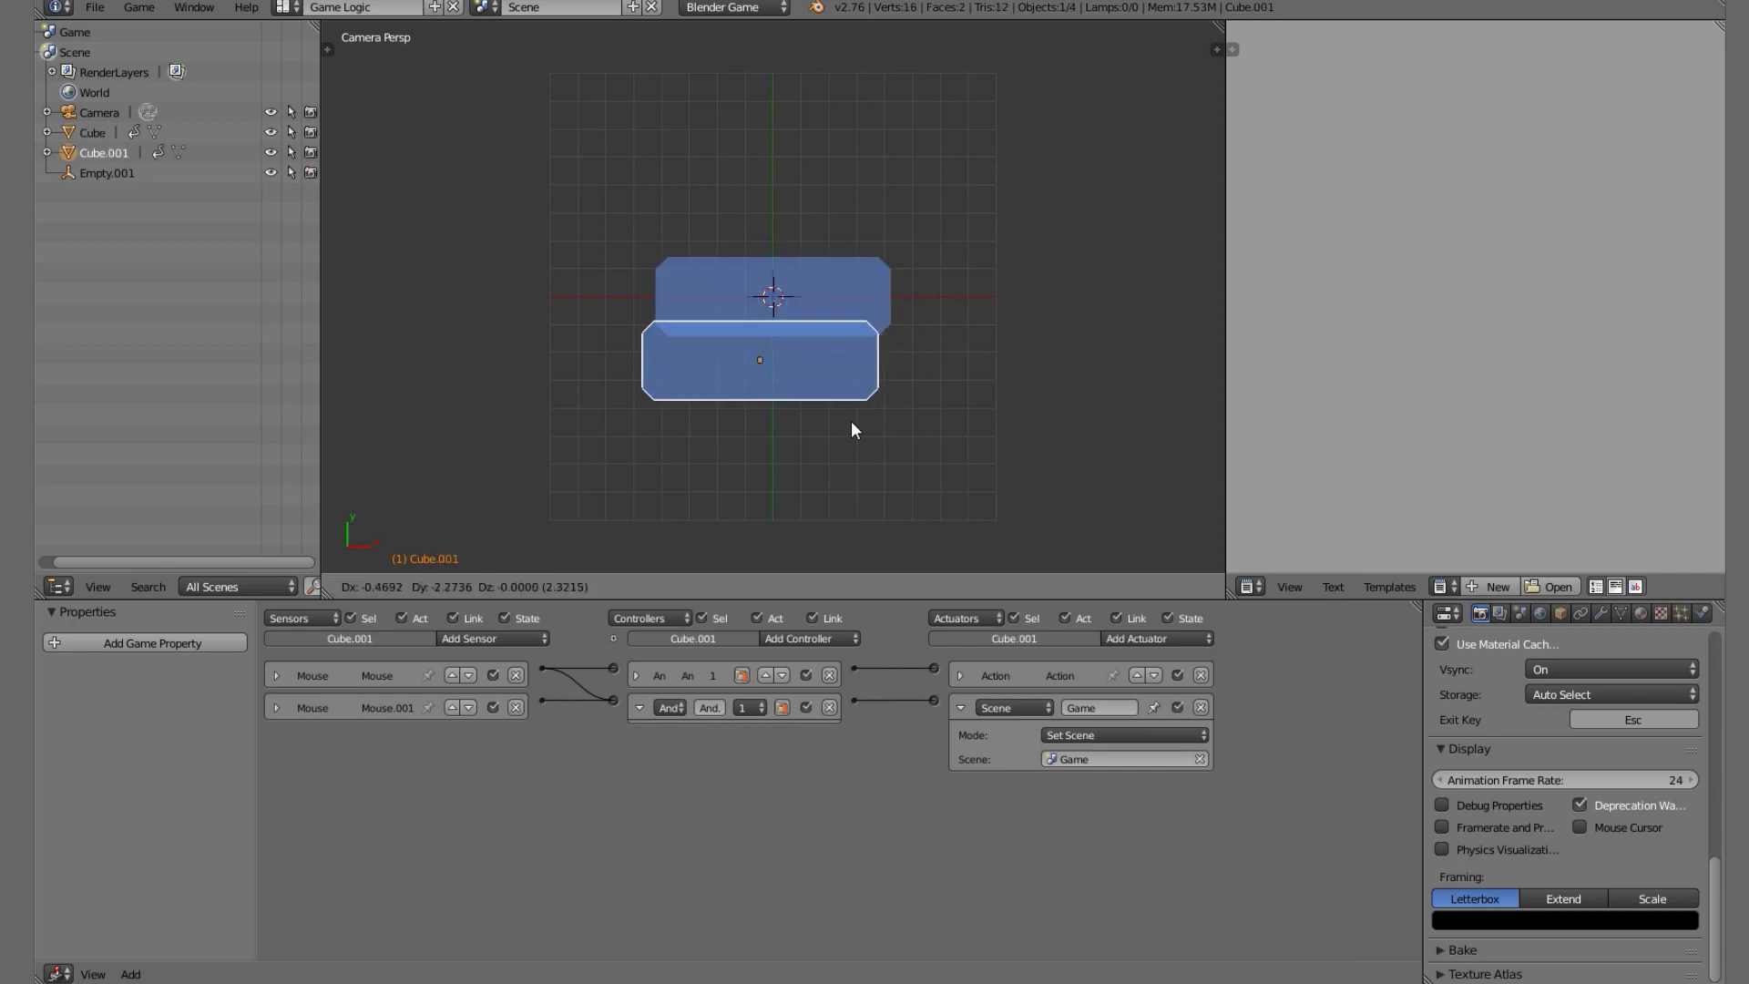
{"action": "key", "text": "y"}
{"action": "left_click", "coordinate": [881, 495]}
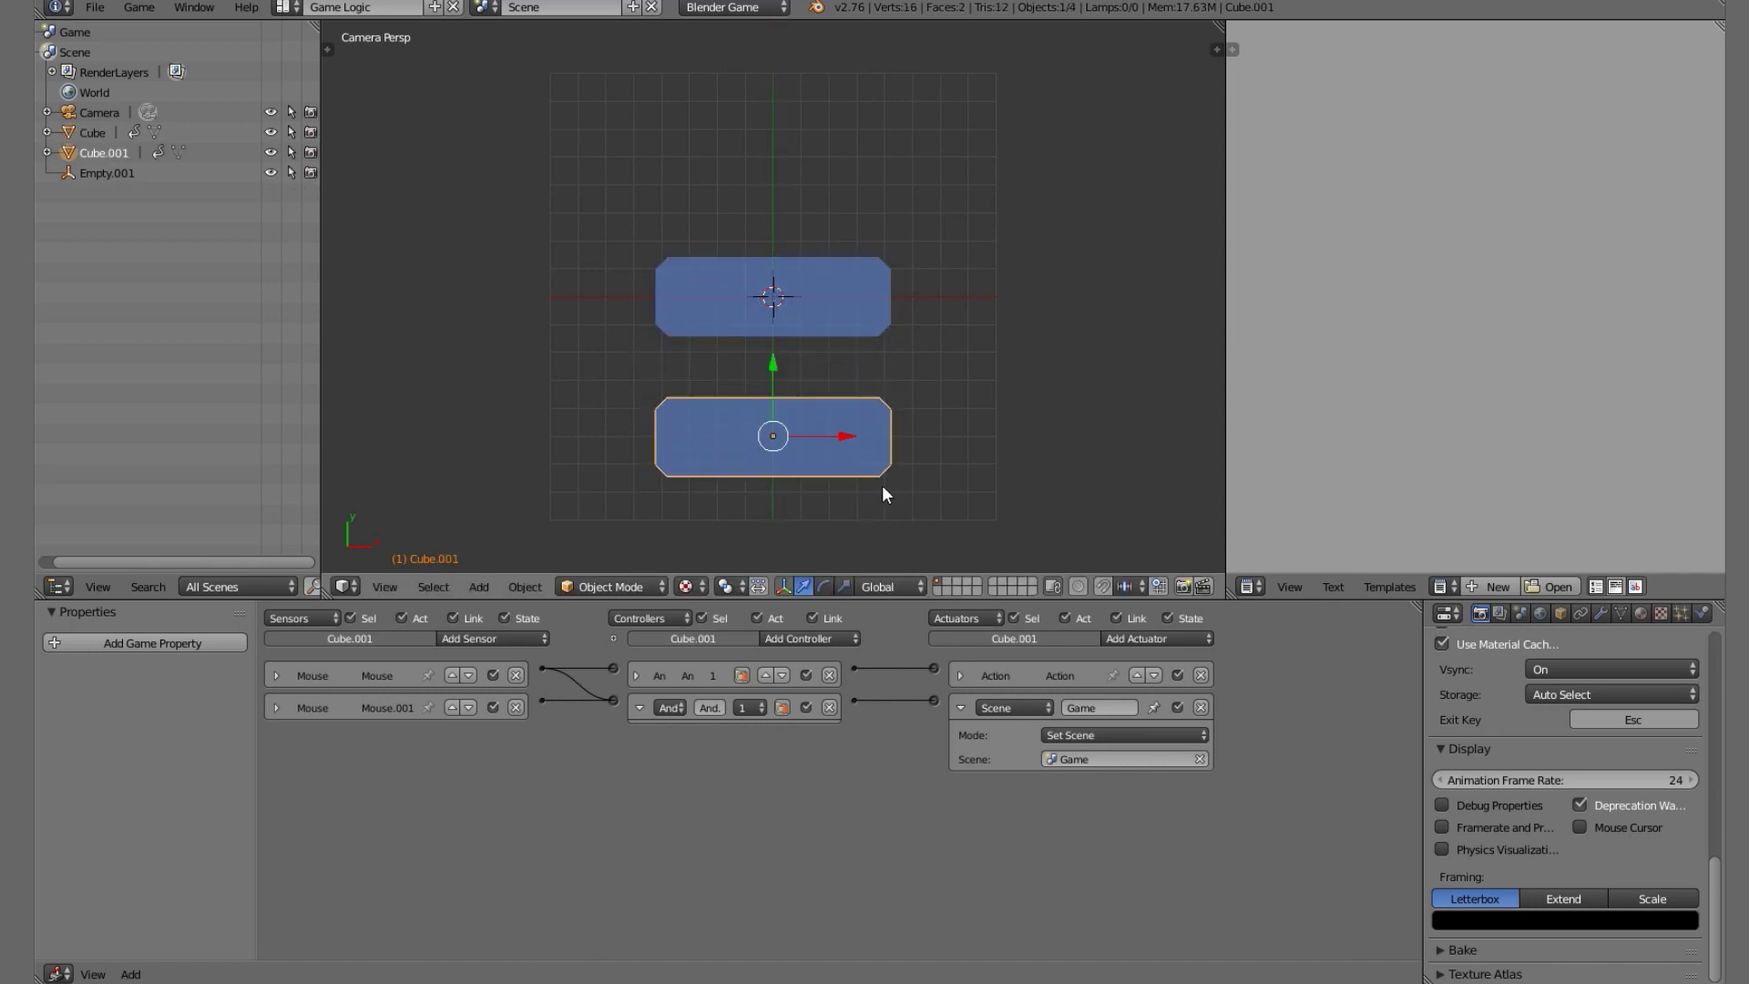
{"action": "scroll", "coordinate": [881, 494], "scroll_direction": "up", "scroll_amount": 1}
{"action": "left_click", "coordinate": [1621, 614]}
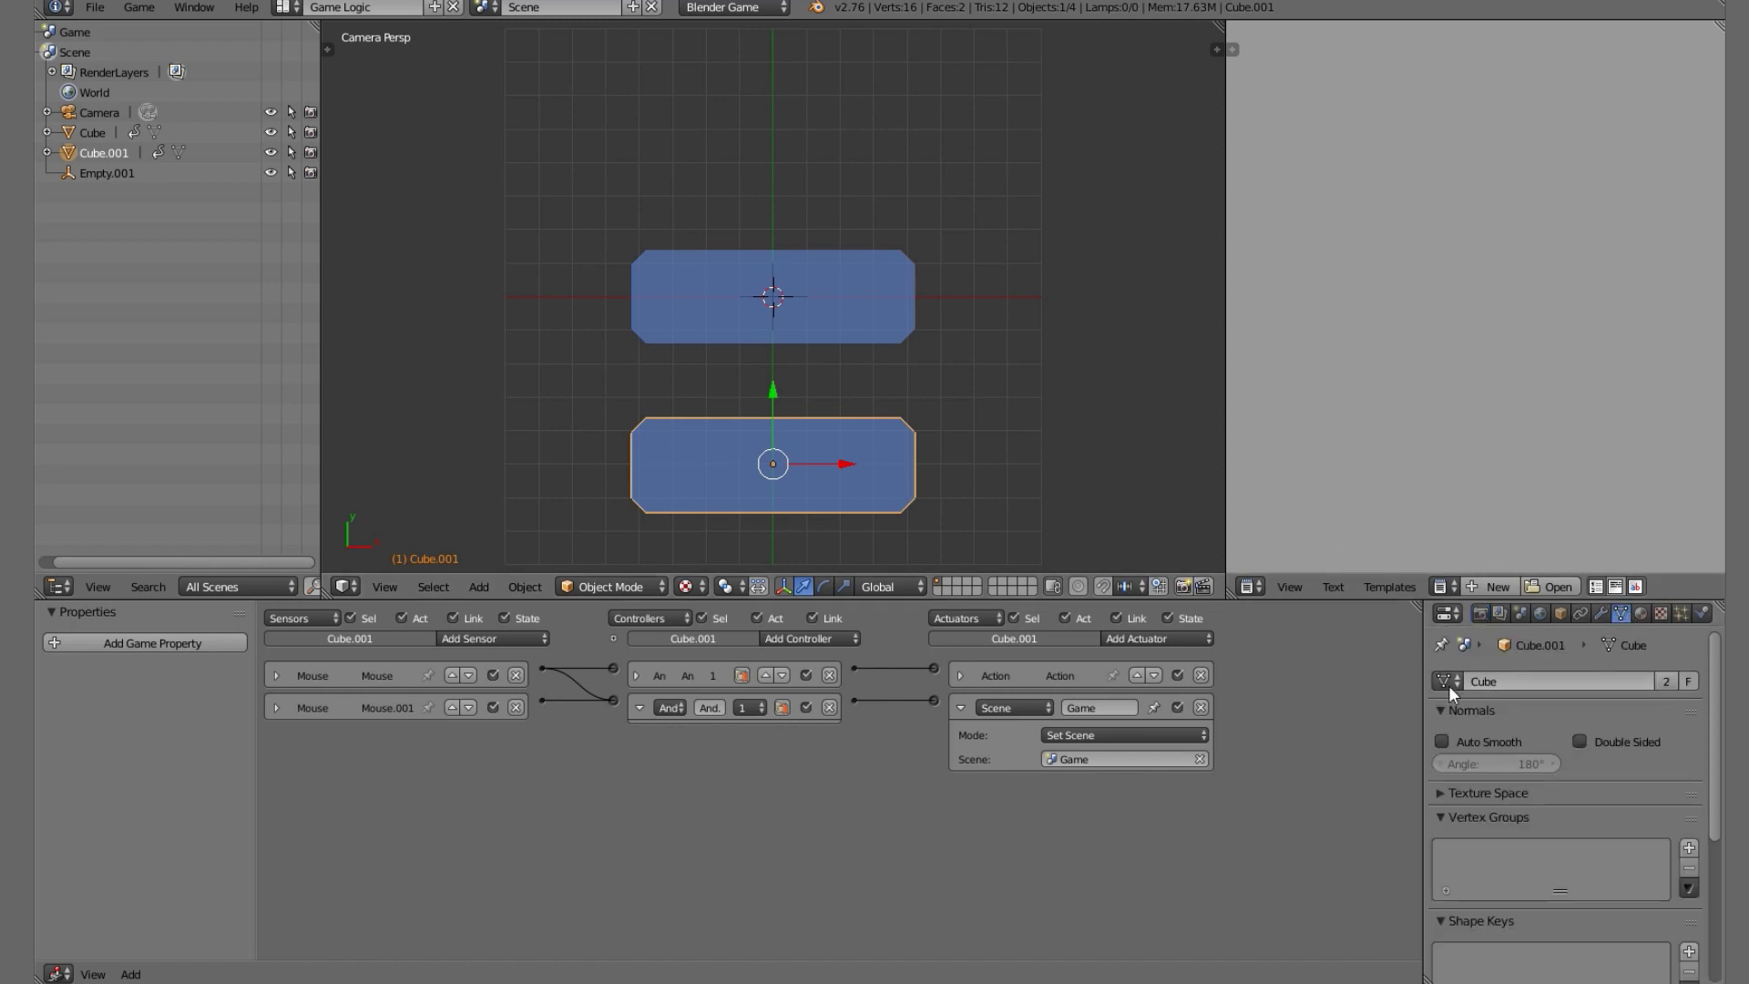
{"action": "key", "text": "Tab"}
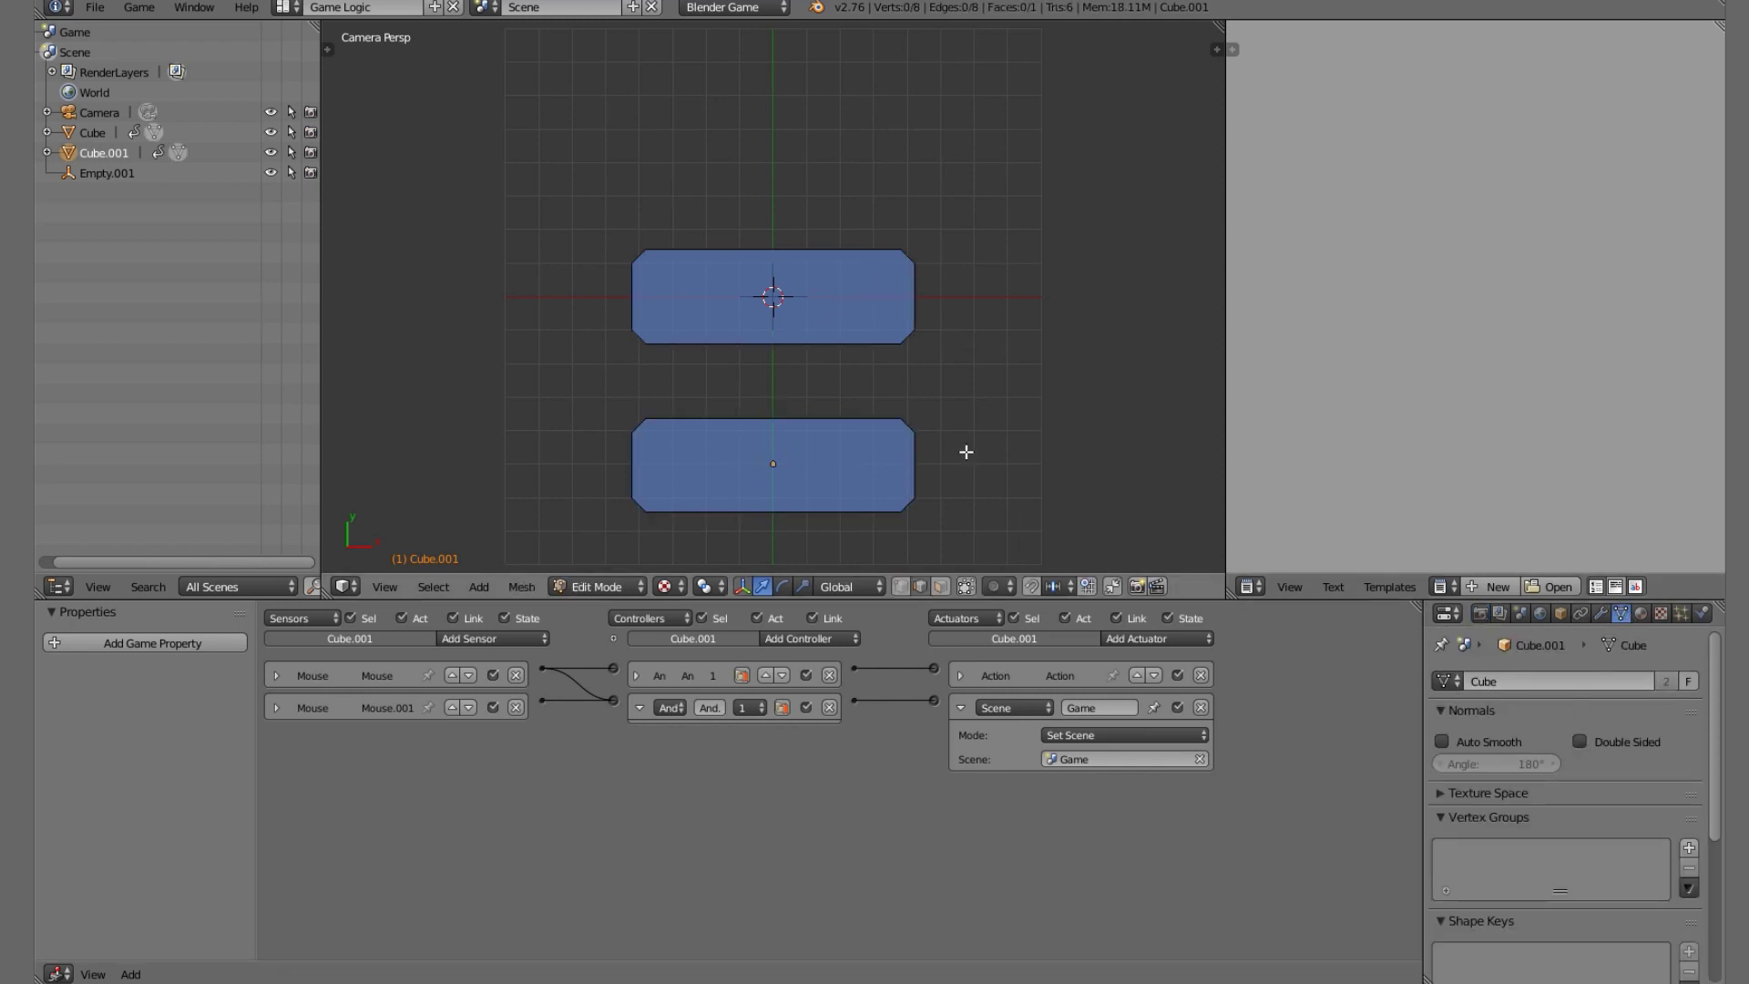
{"action": "right_click", "coordinate": [916, 428]}
{"action": "key", "text": "g"}
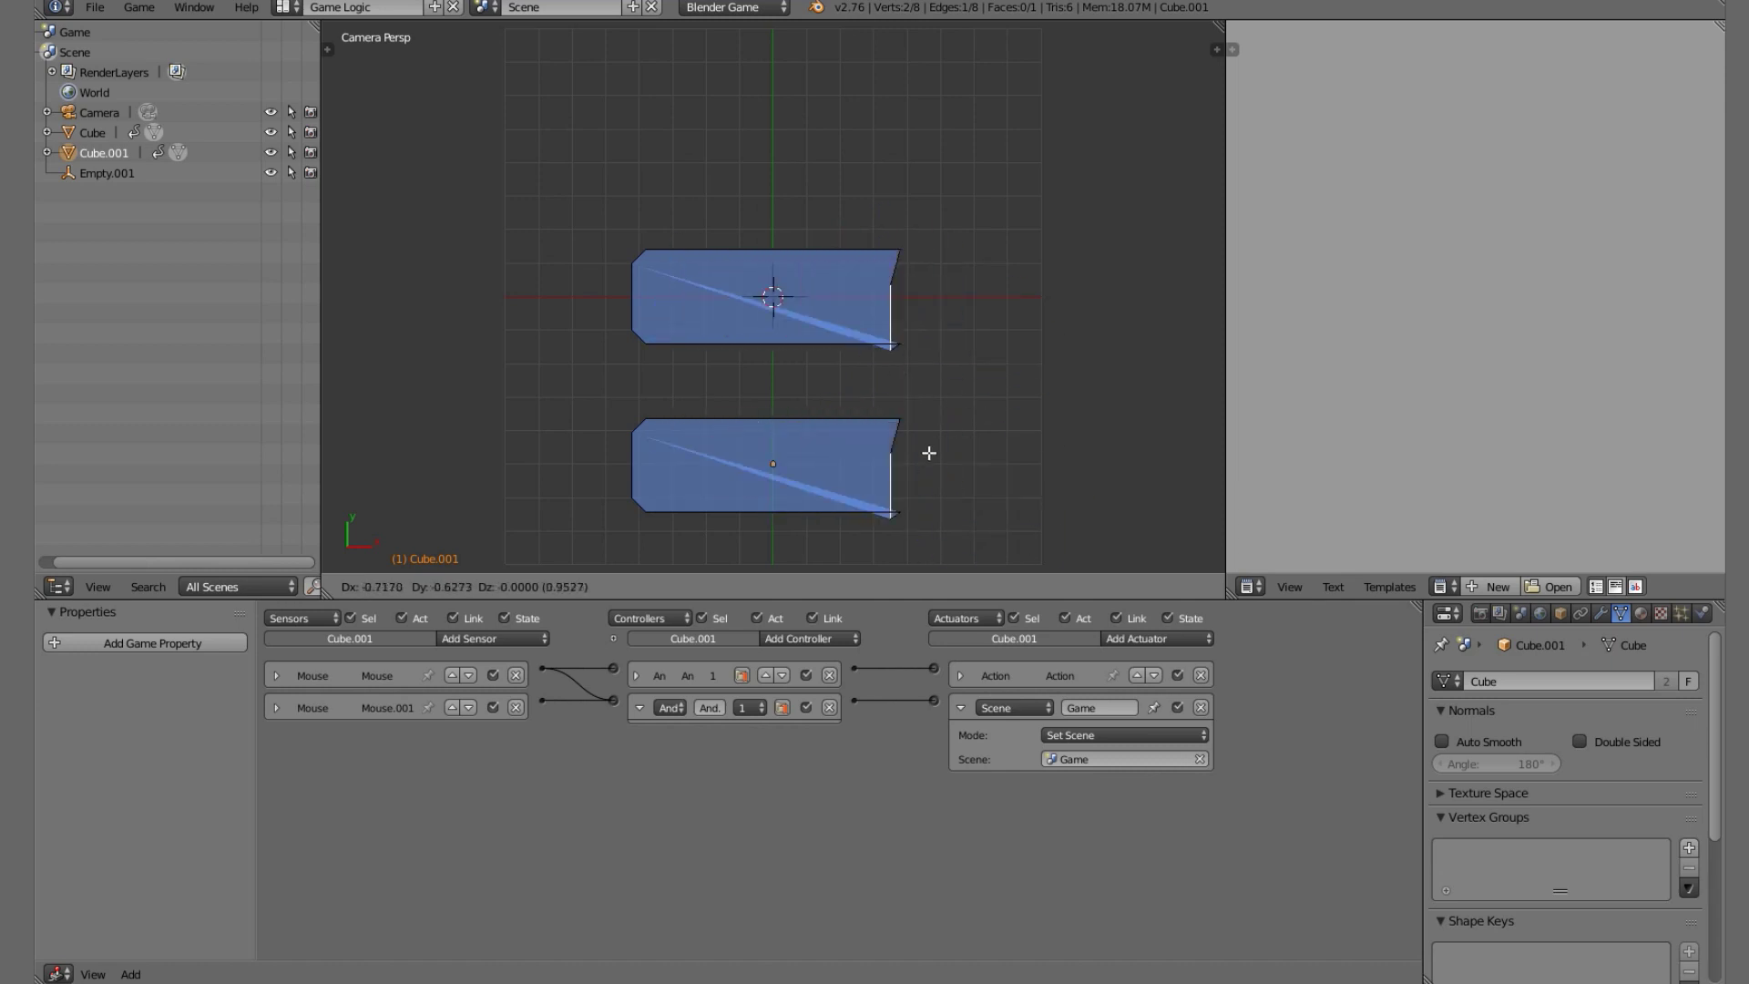
{"action": "left_click", "coordinate": [880, 358]}
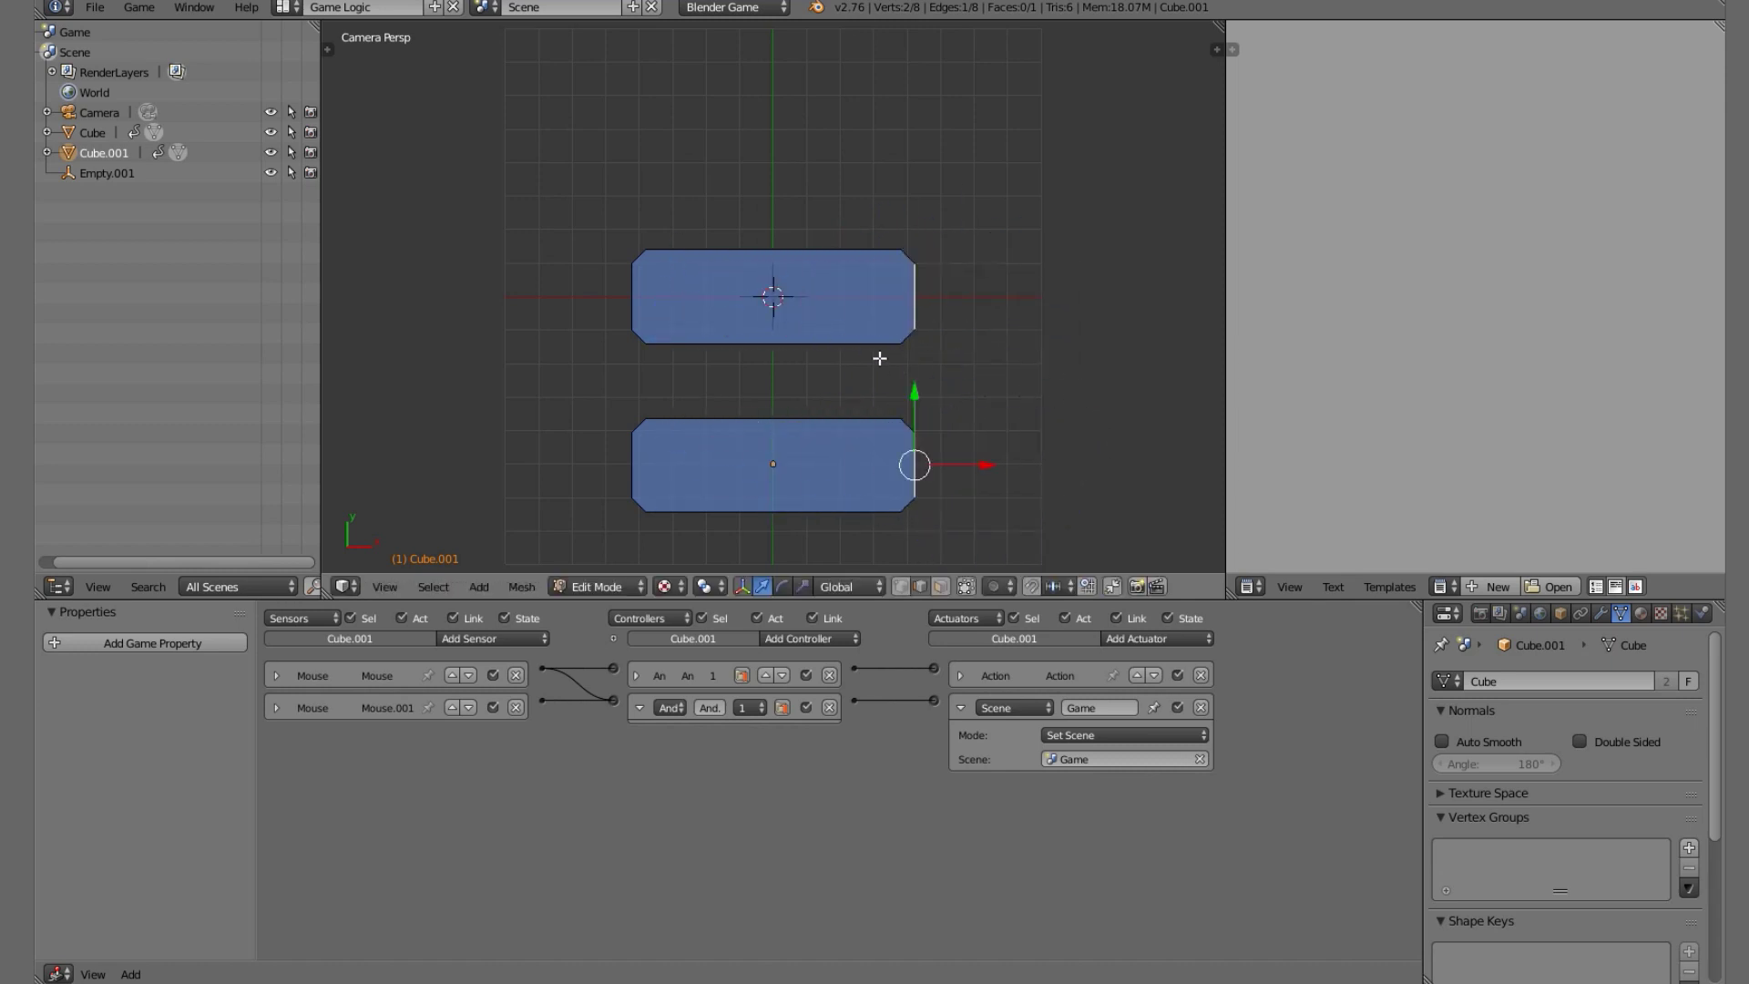
{"action": "key", "text": "Tab"}
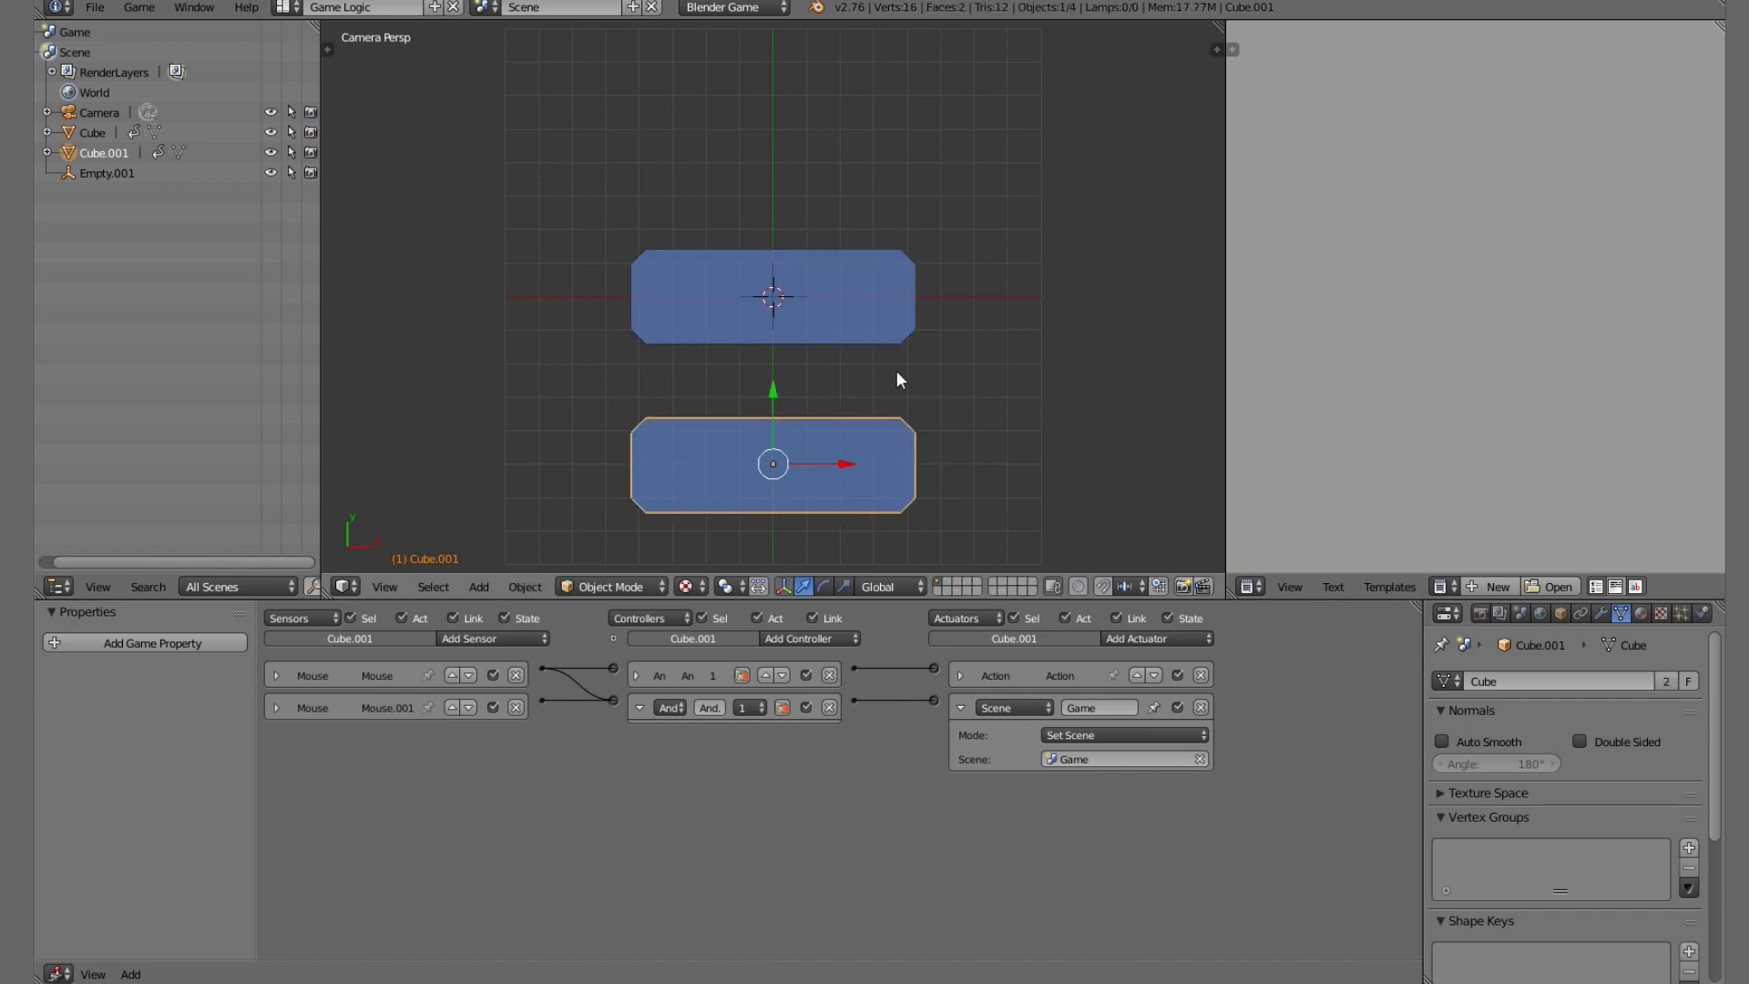
{"action": "key", "text": "a"}
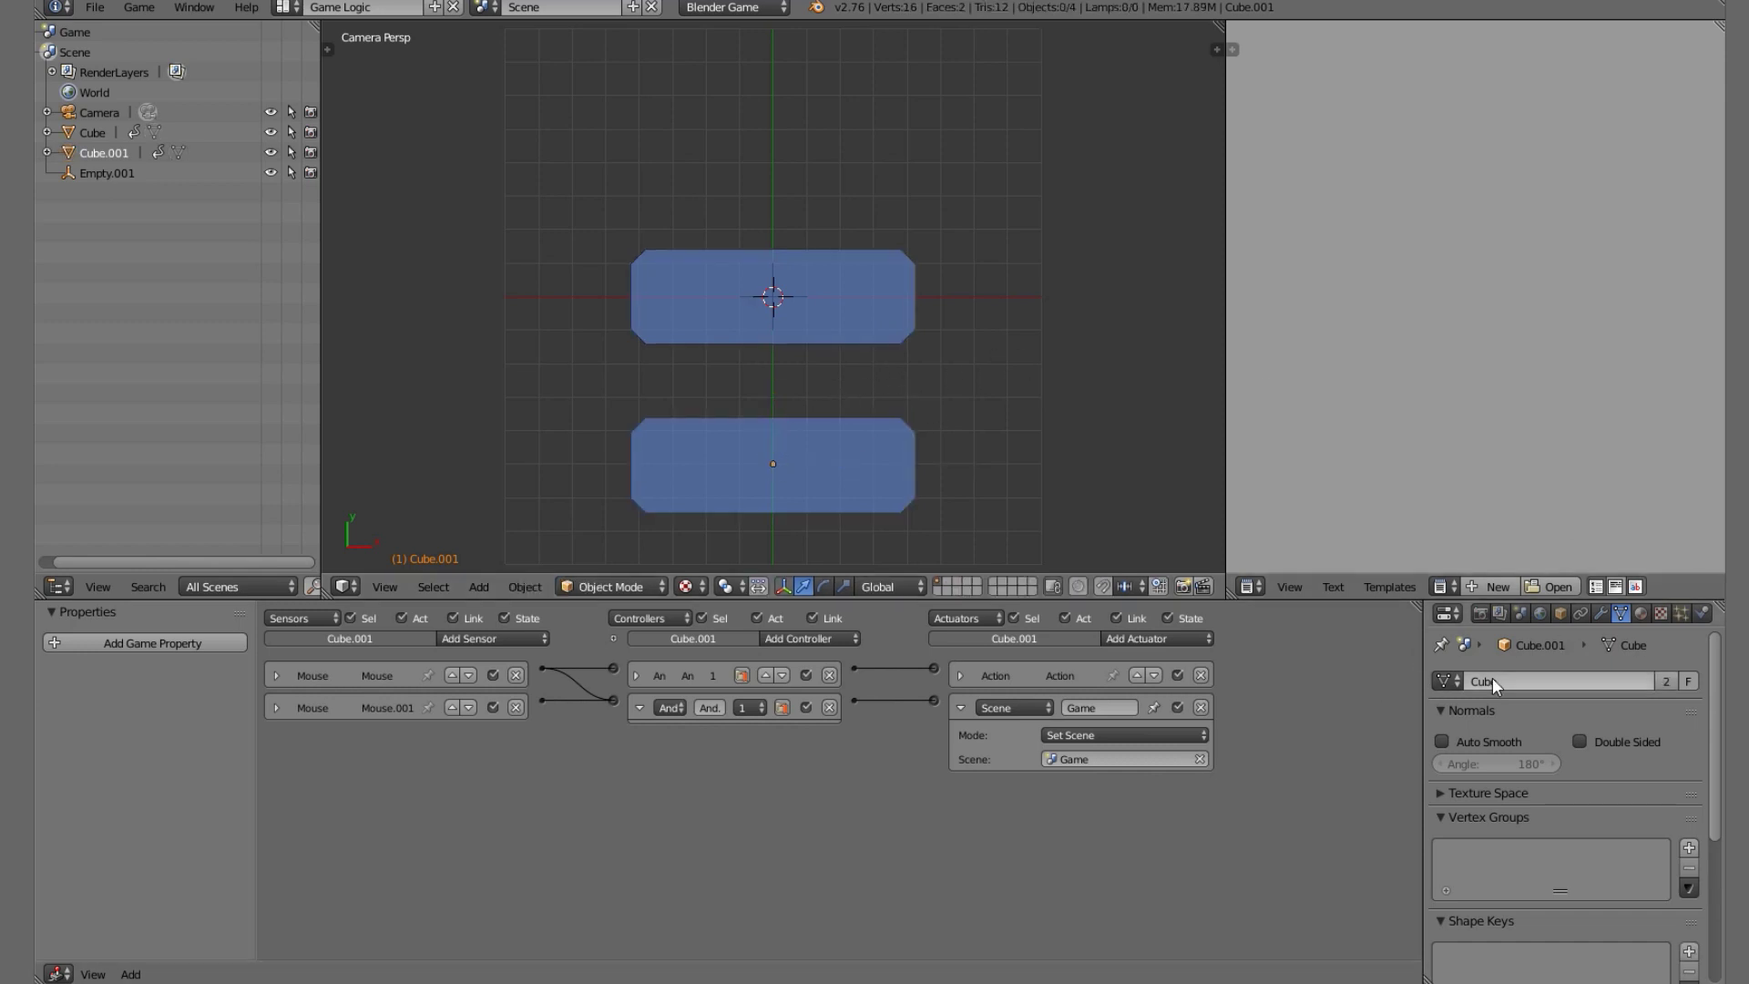
Select the lower plate and run the menu through the camera to test its mouse-over animation.
{"action": "left_click", "coordinate": [1458, 681]}
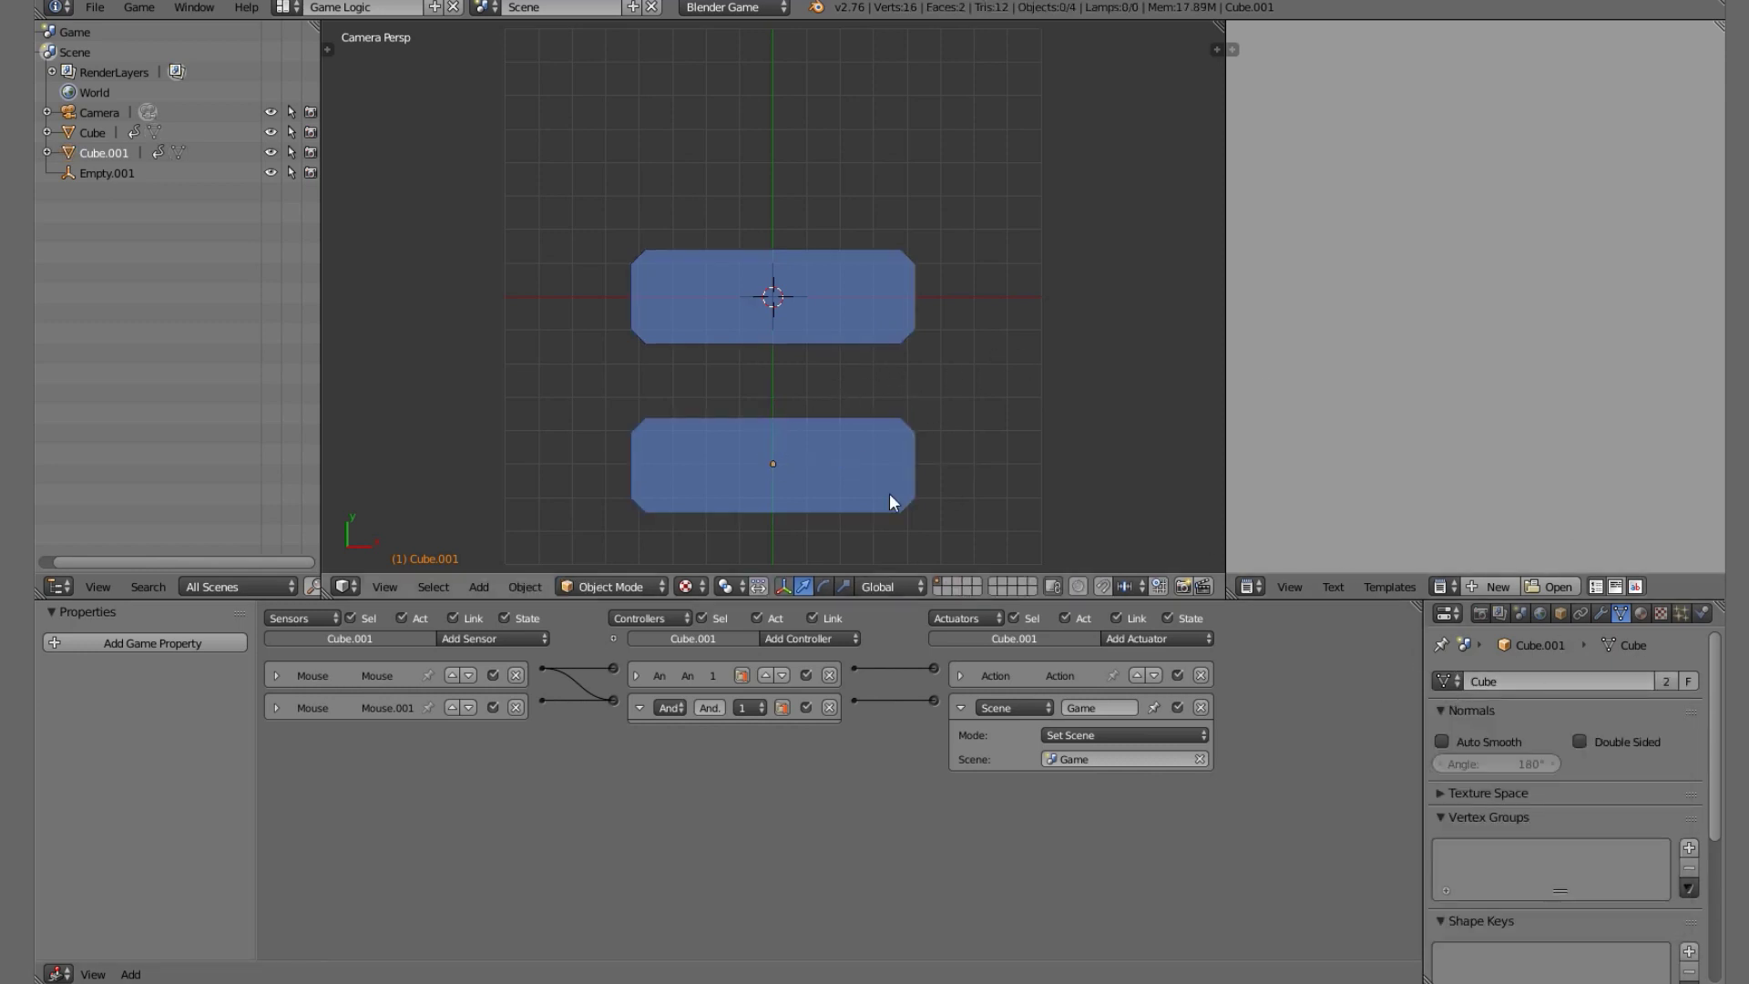
{"action": "right_click", "coordinate": [828, 484]}
{"action": "scroll", "coordinate": [873, 380], "scroll_direction": "down", "scroll_amount": 4}
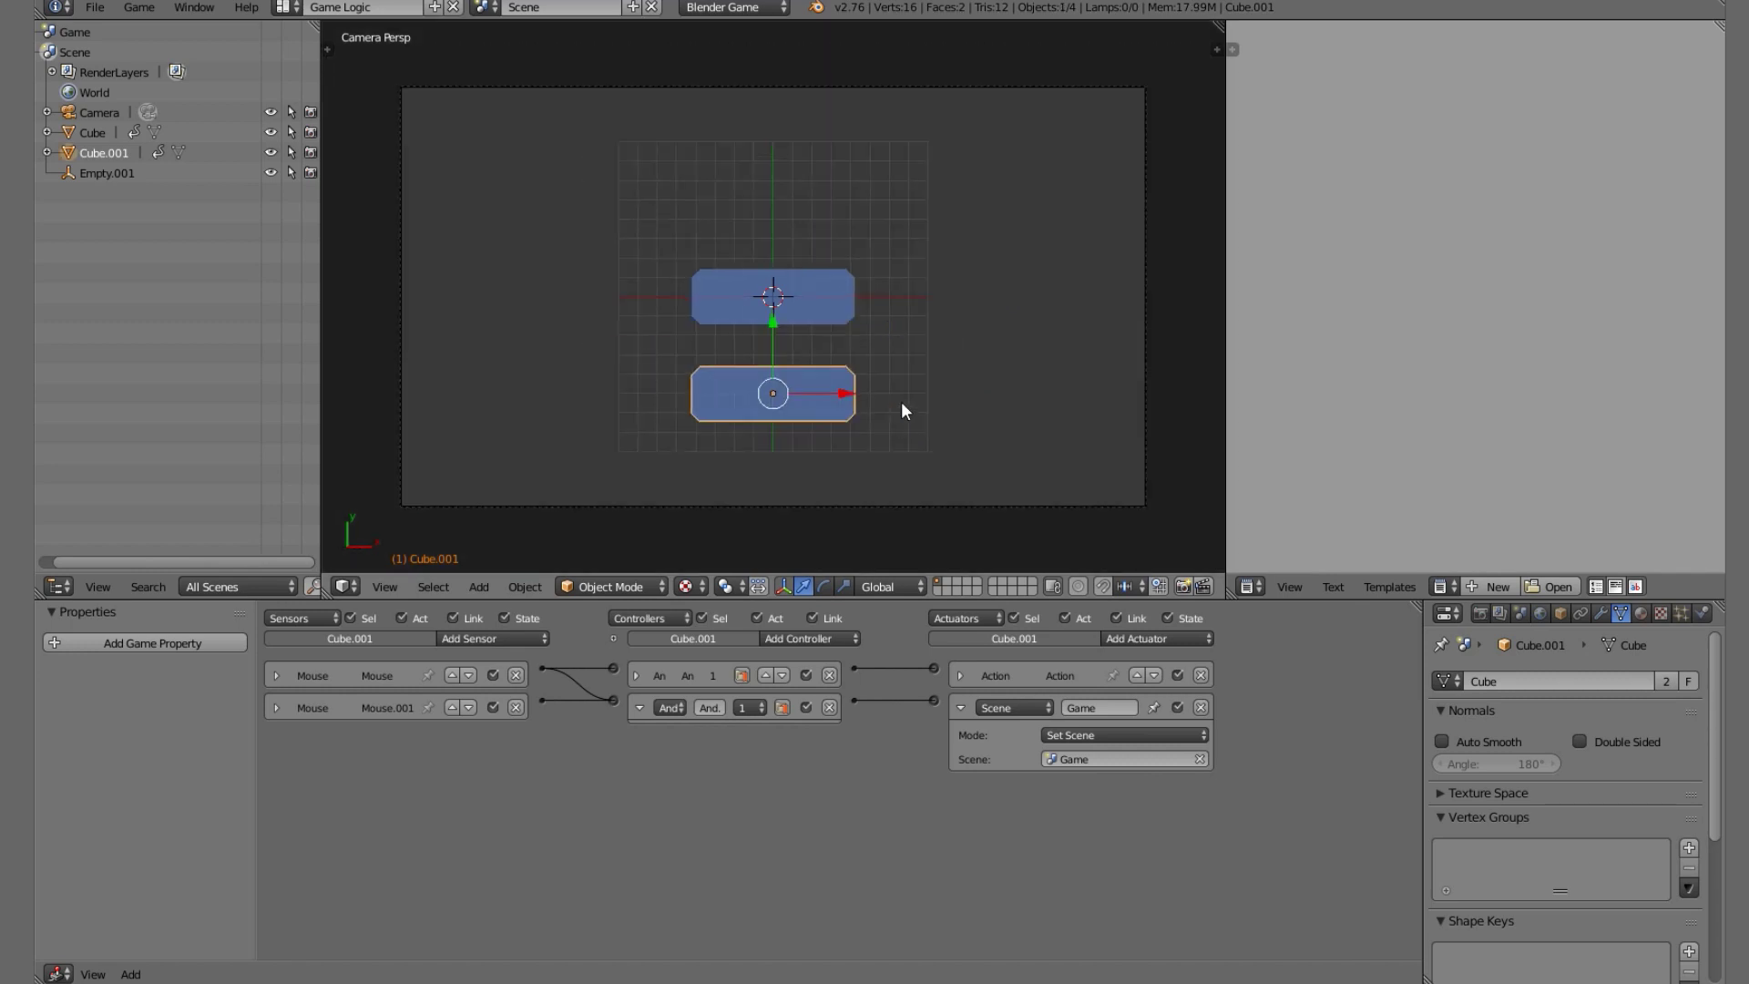
{"action": "scroll", "coordinate": [900, 401], "scroll_direction": "up", "scroll_amount": 2}
{"action": "key", "text": "p"}
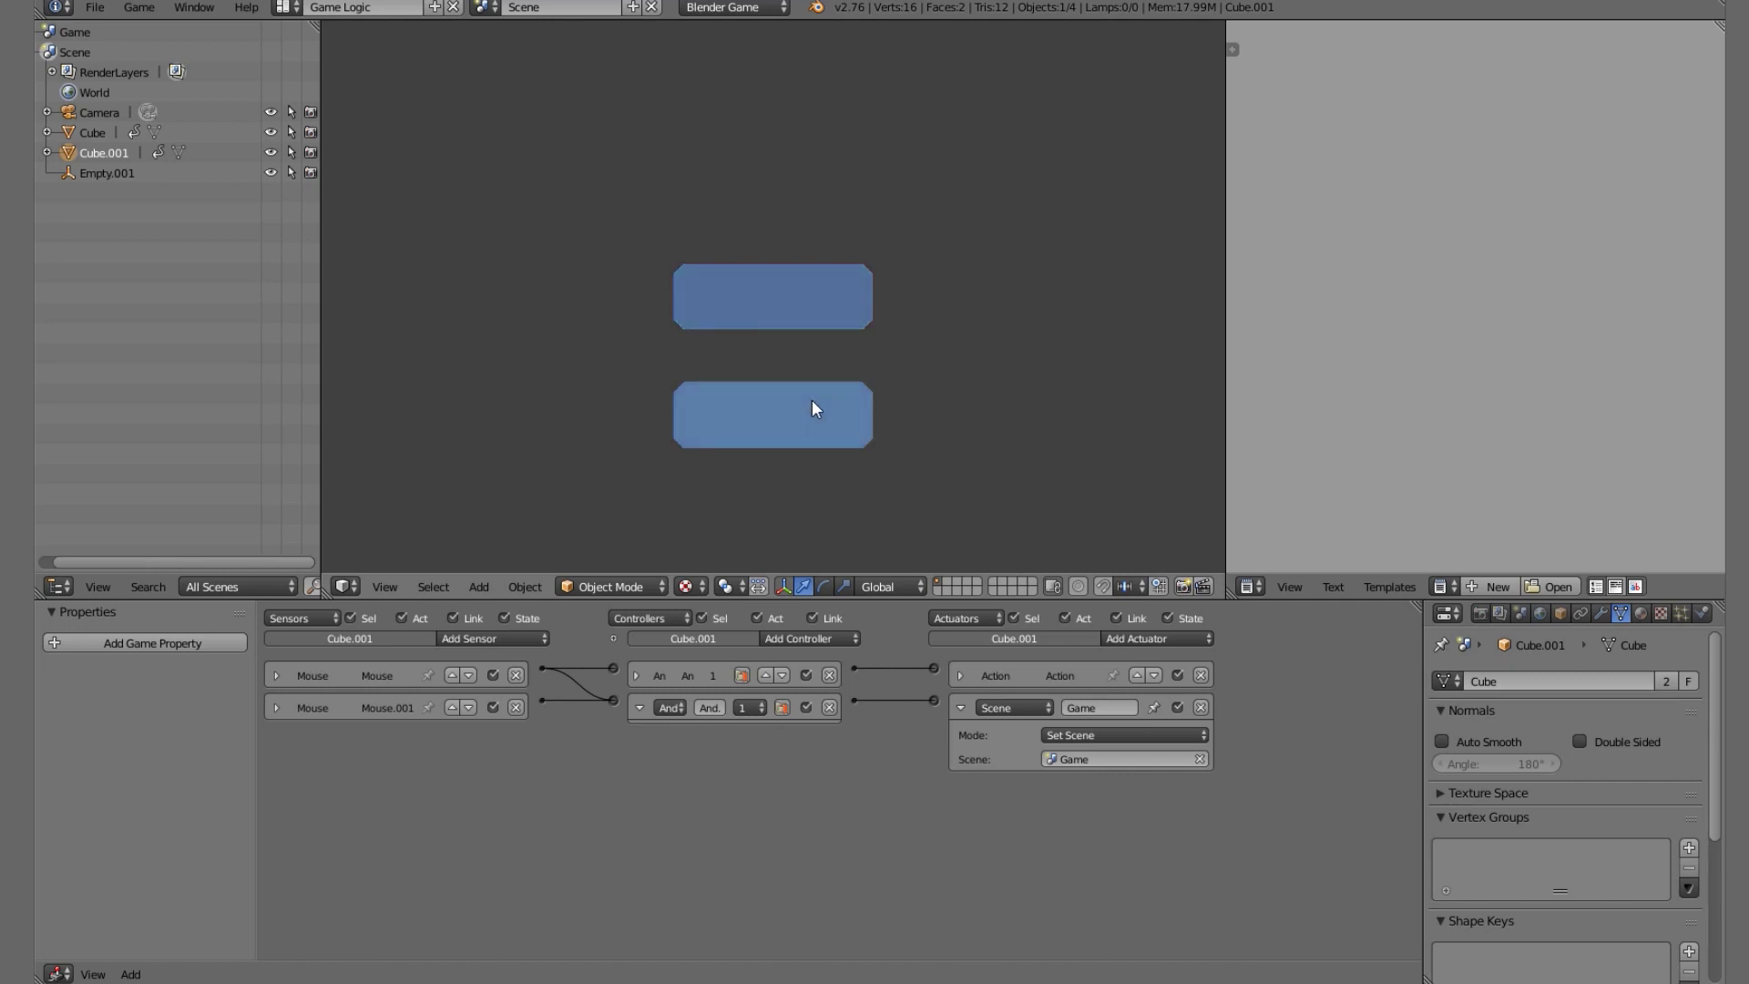
{"action": "key", "text": "Escape"}
{"action": "scroll", "coordinate": [609, 407], "scroll_direction": "up", "scroll_amount": 1}
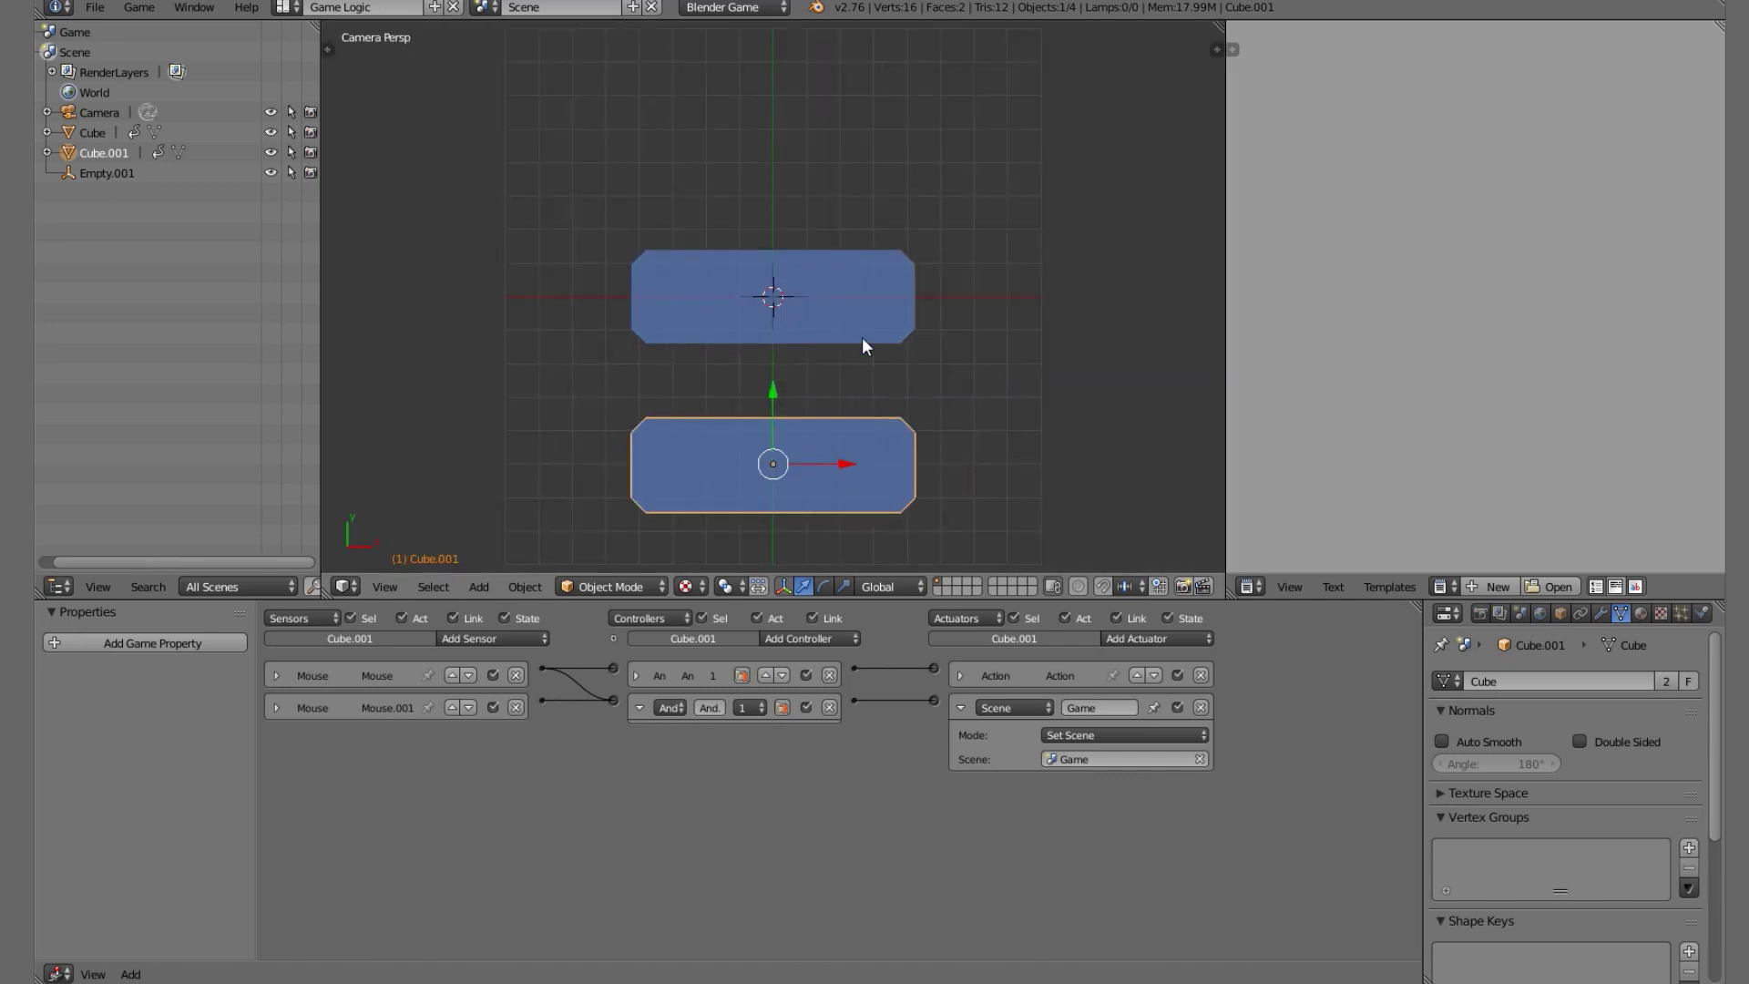
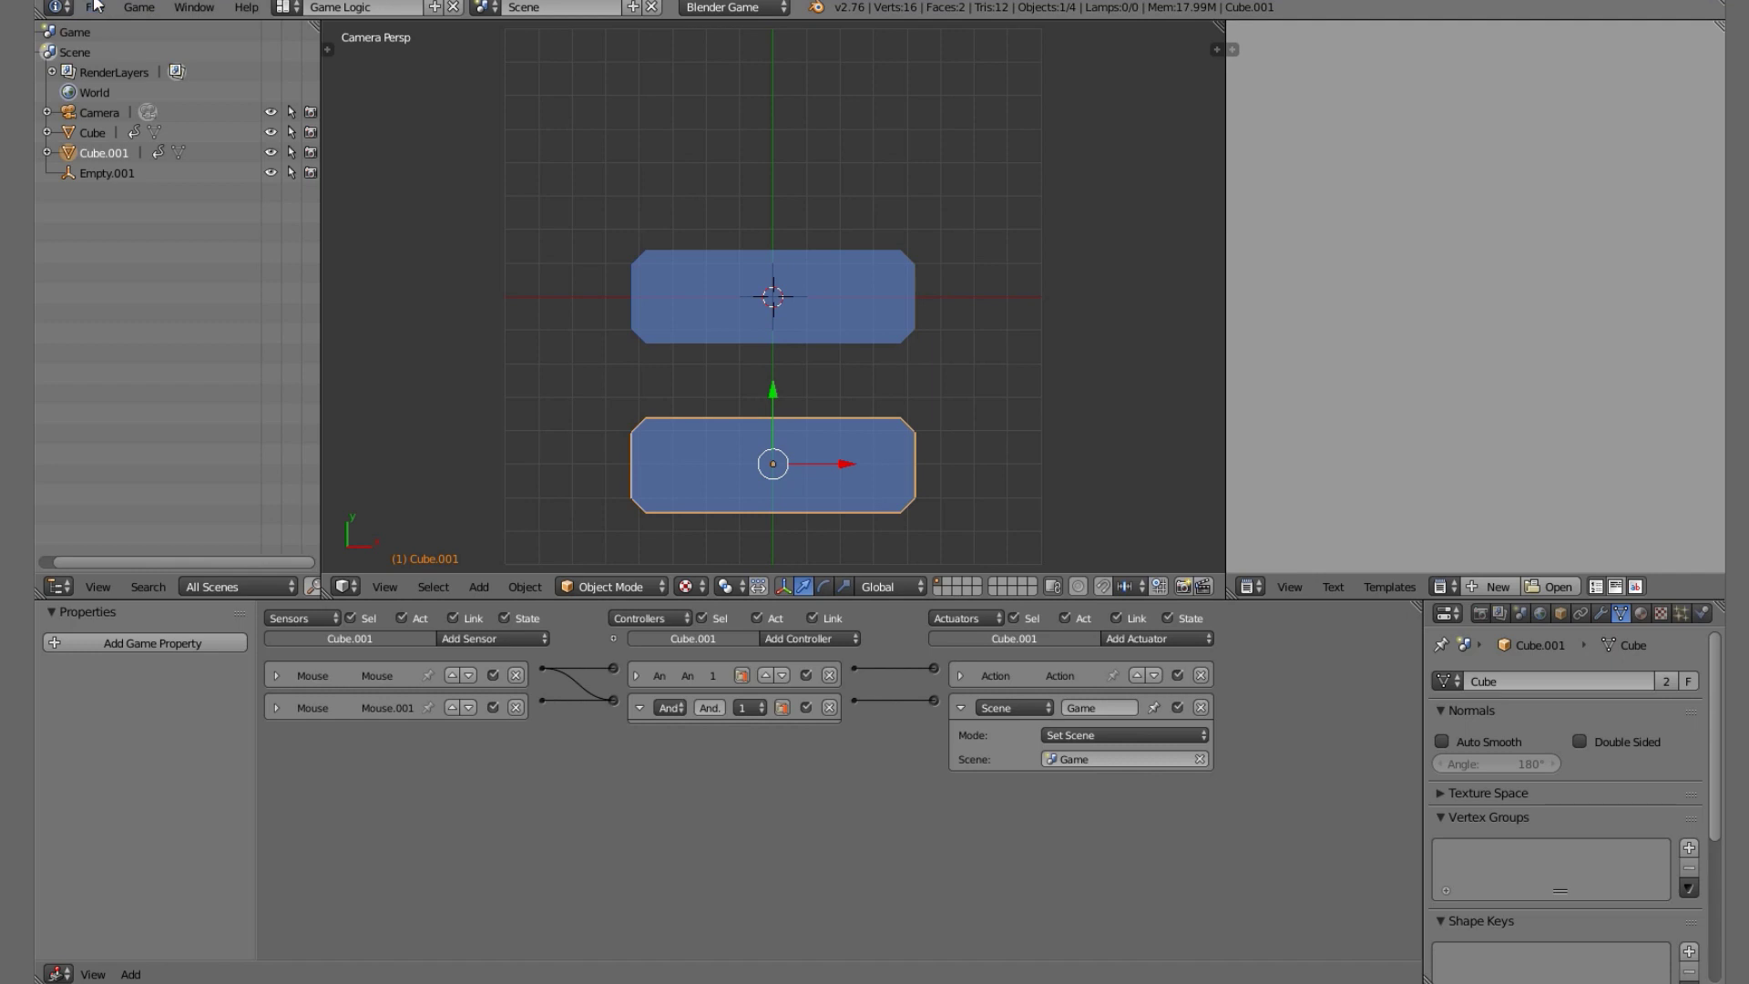
Turn off Mesh under the Duplicate Data options in the Editing user preferences and close the preferences.
{"action": "left_click", "coordinate": [100, 11]}
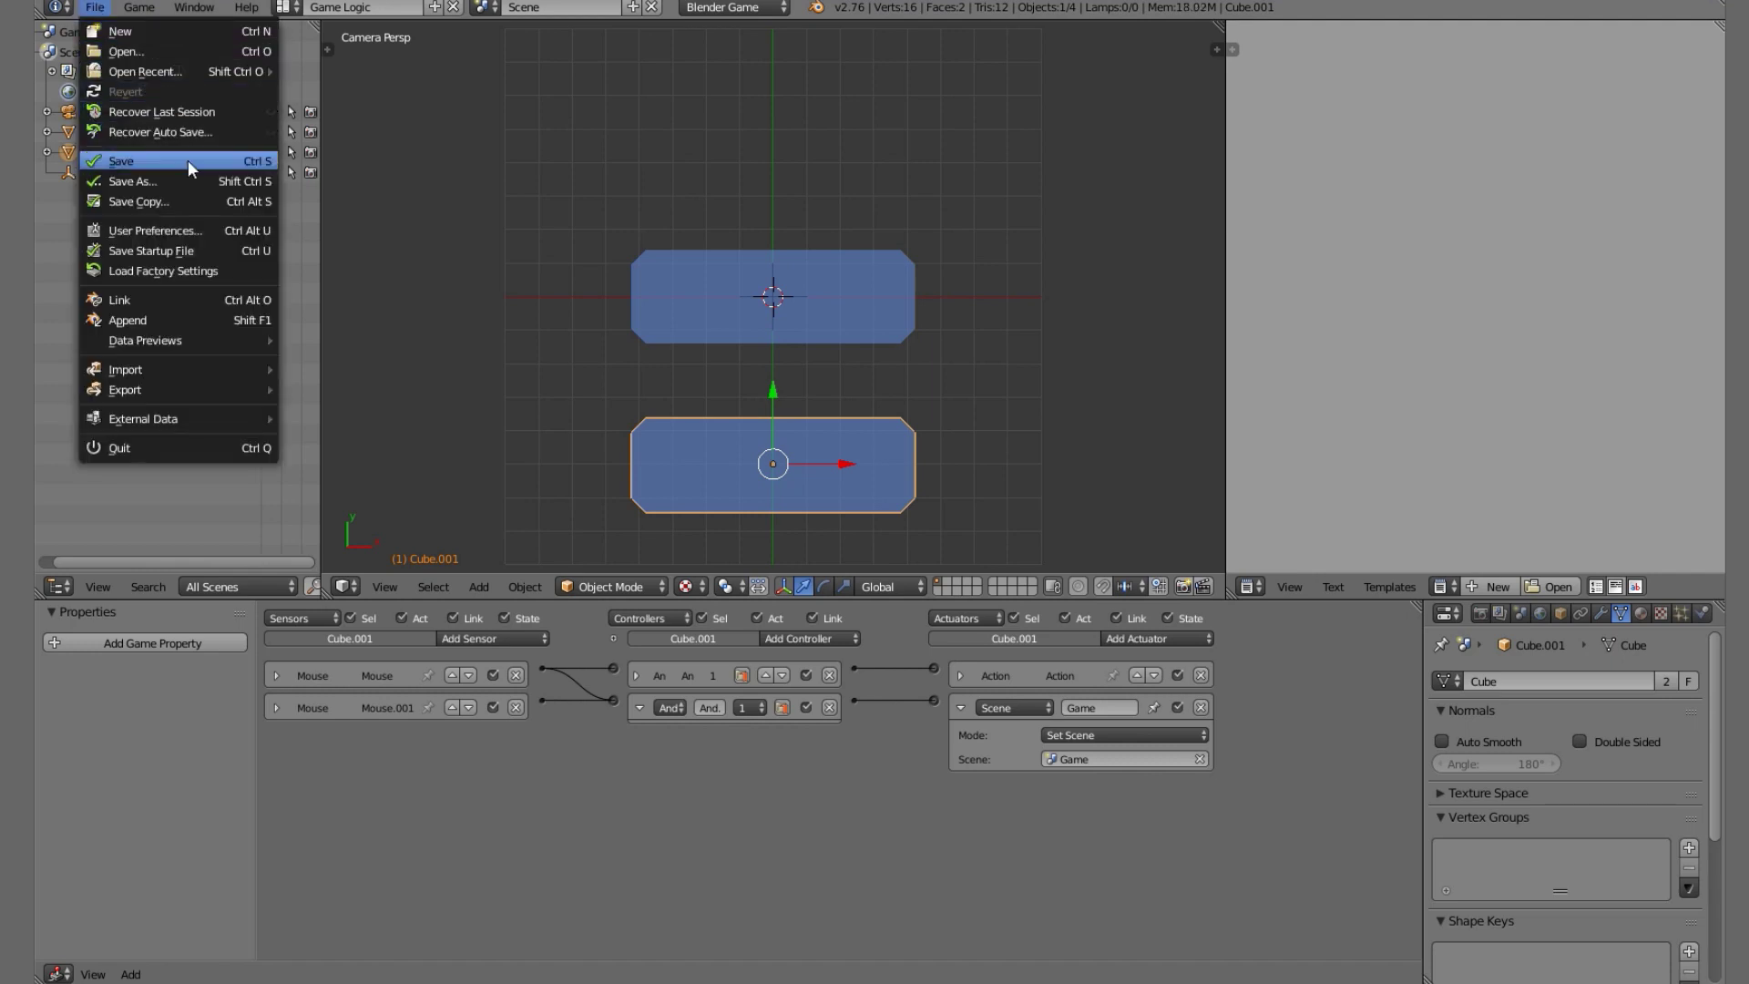
{"action": "left_click", "coordinate": [191, 228]}
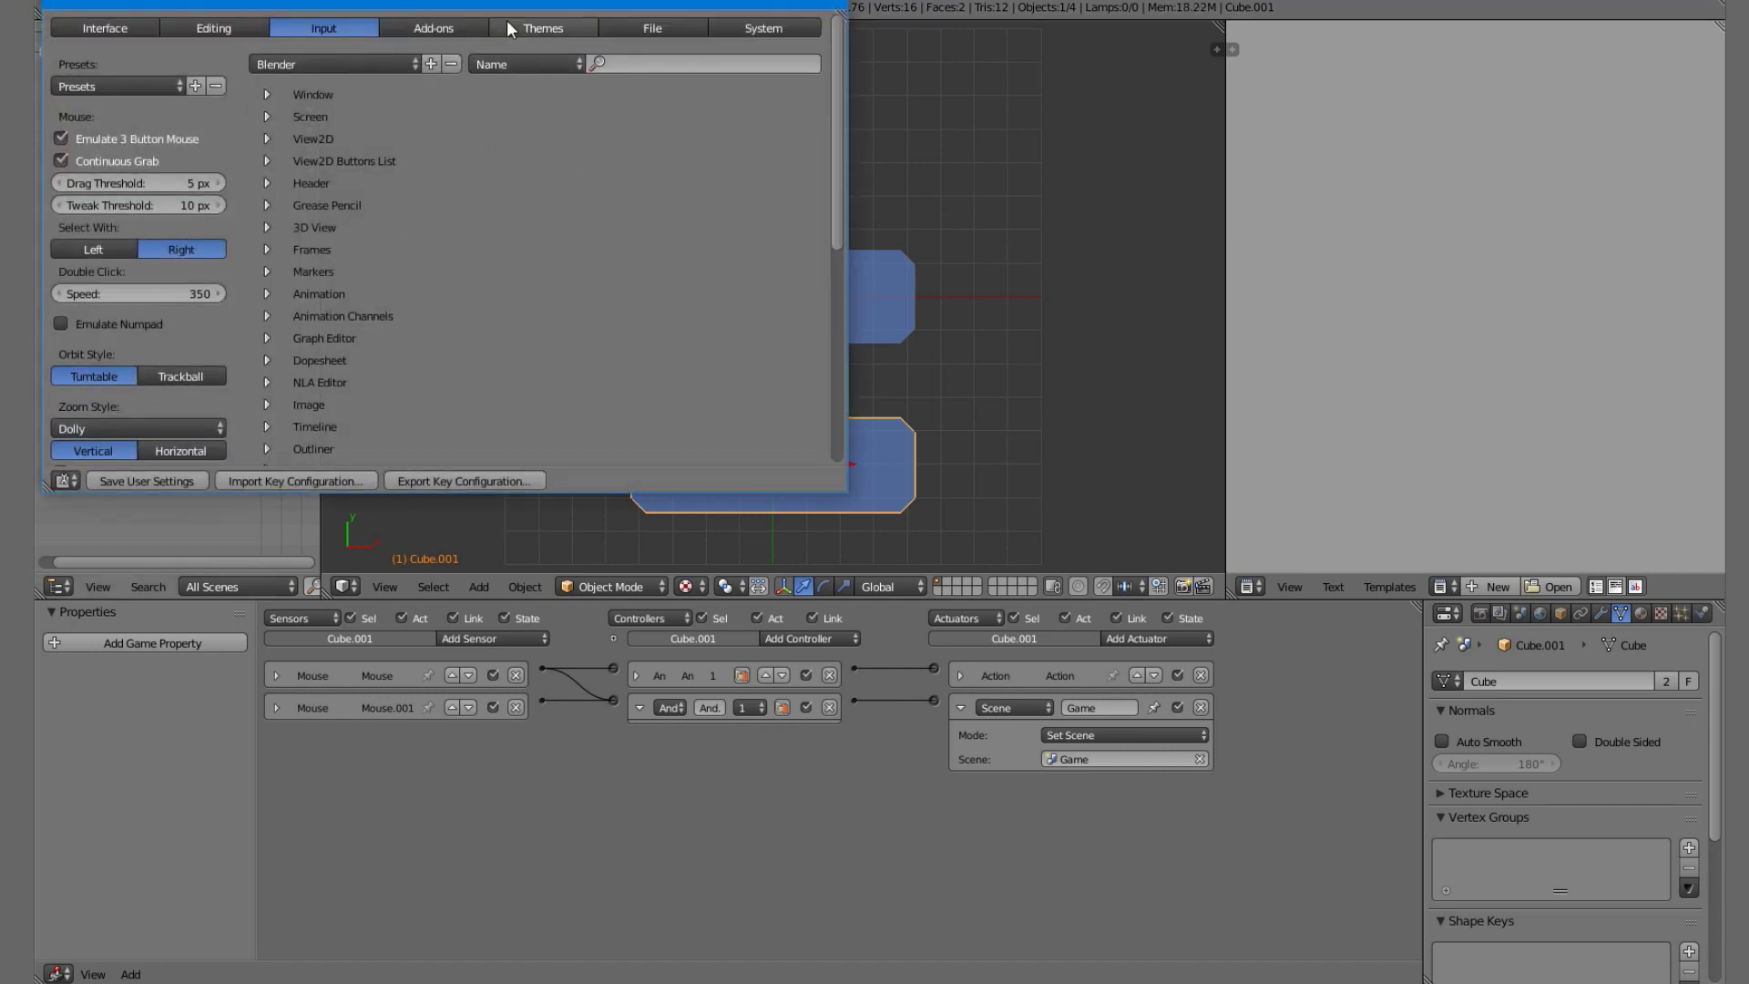
{"action": "left_click", "coordinate": [736, 25]}
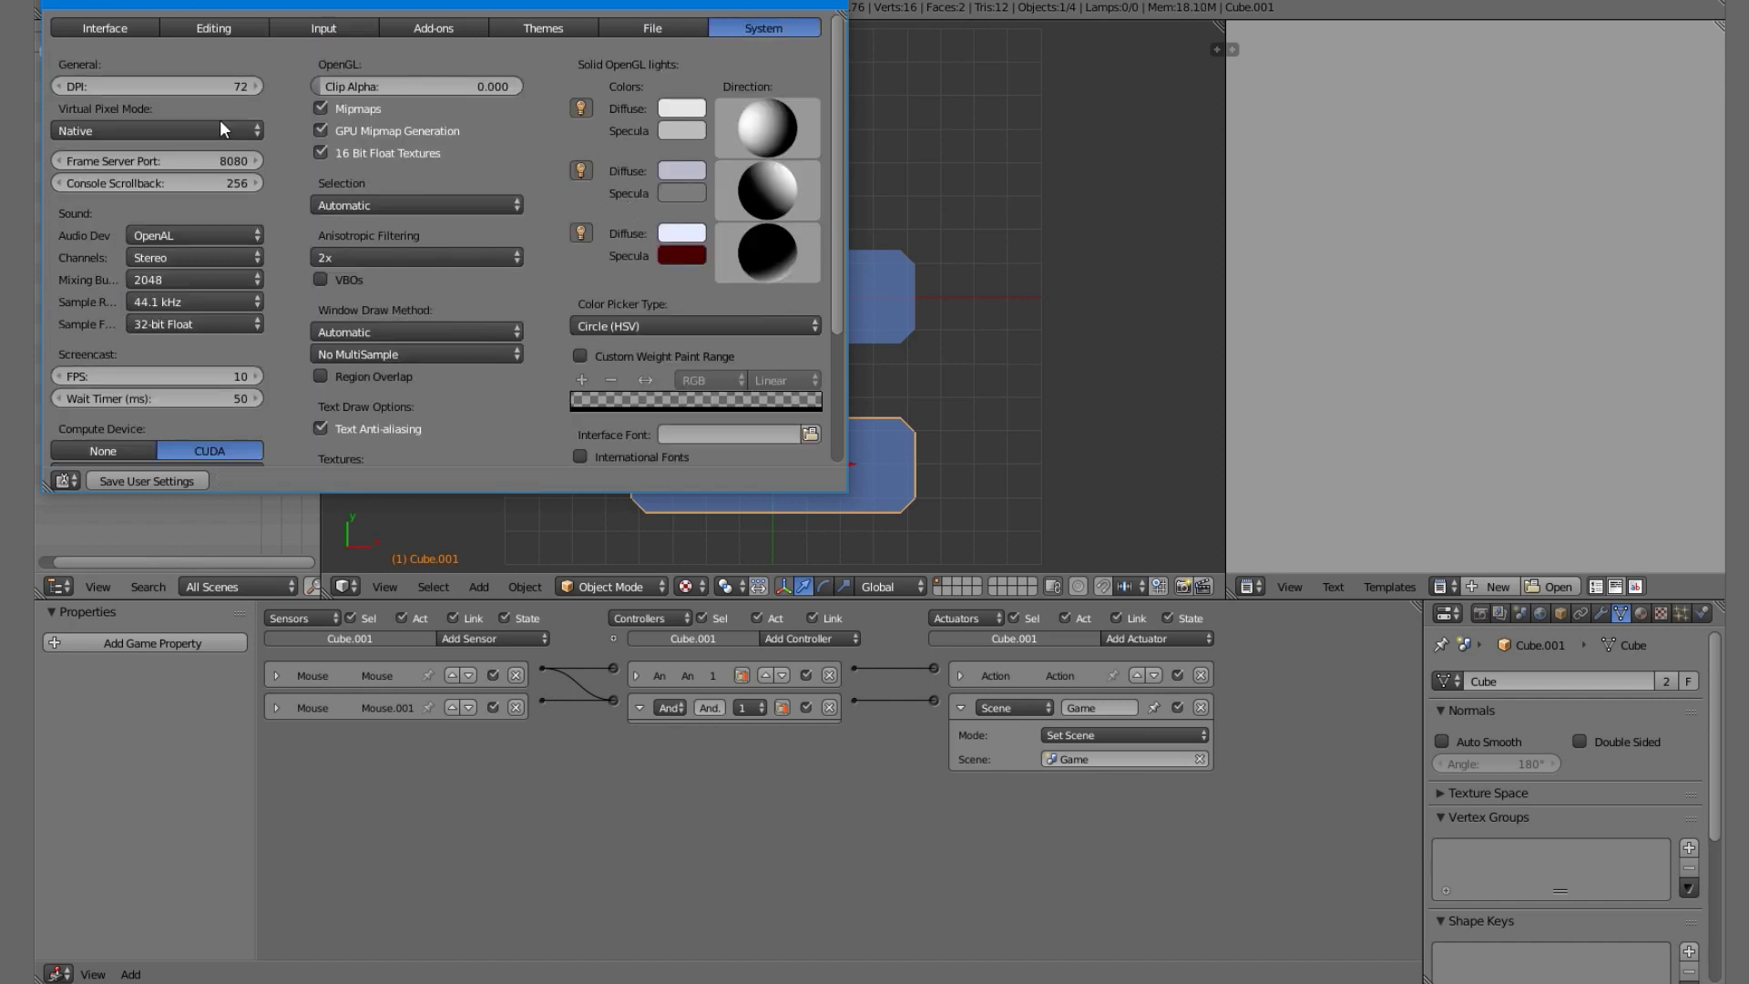
{"action": "left_click", "coordinate": [117, 20]}
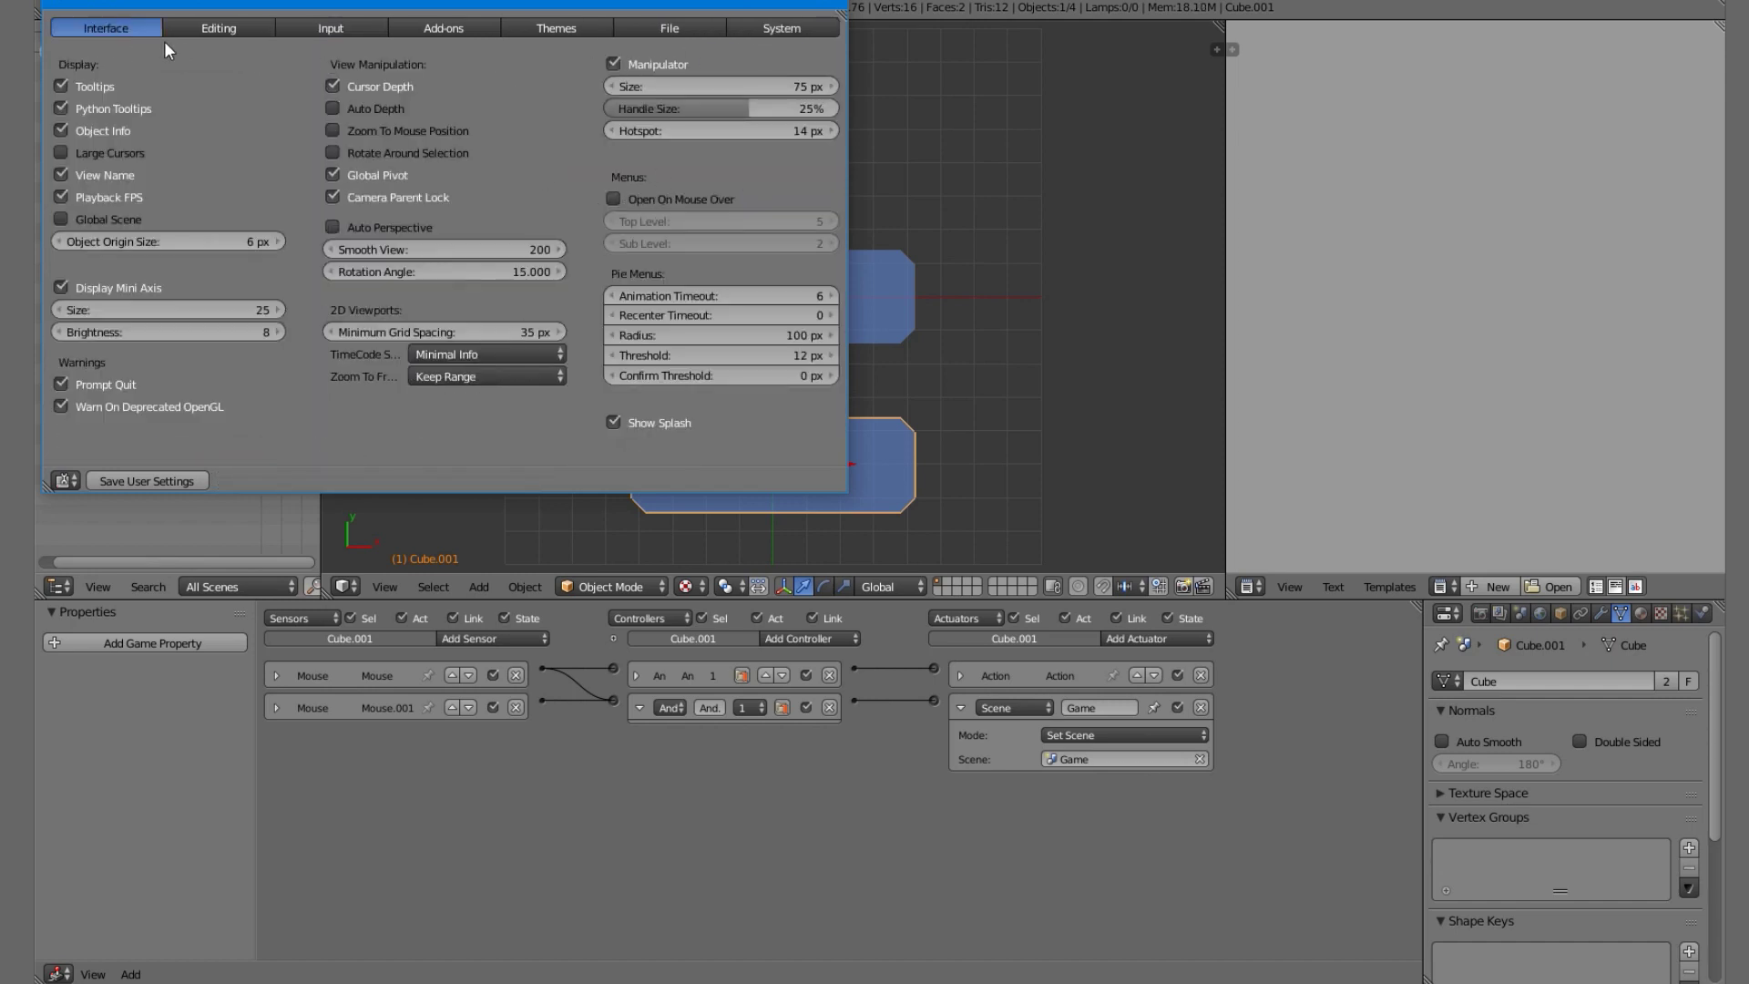
{"action": "left_click", "coordinate": [236, 26]}
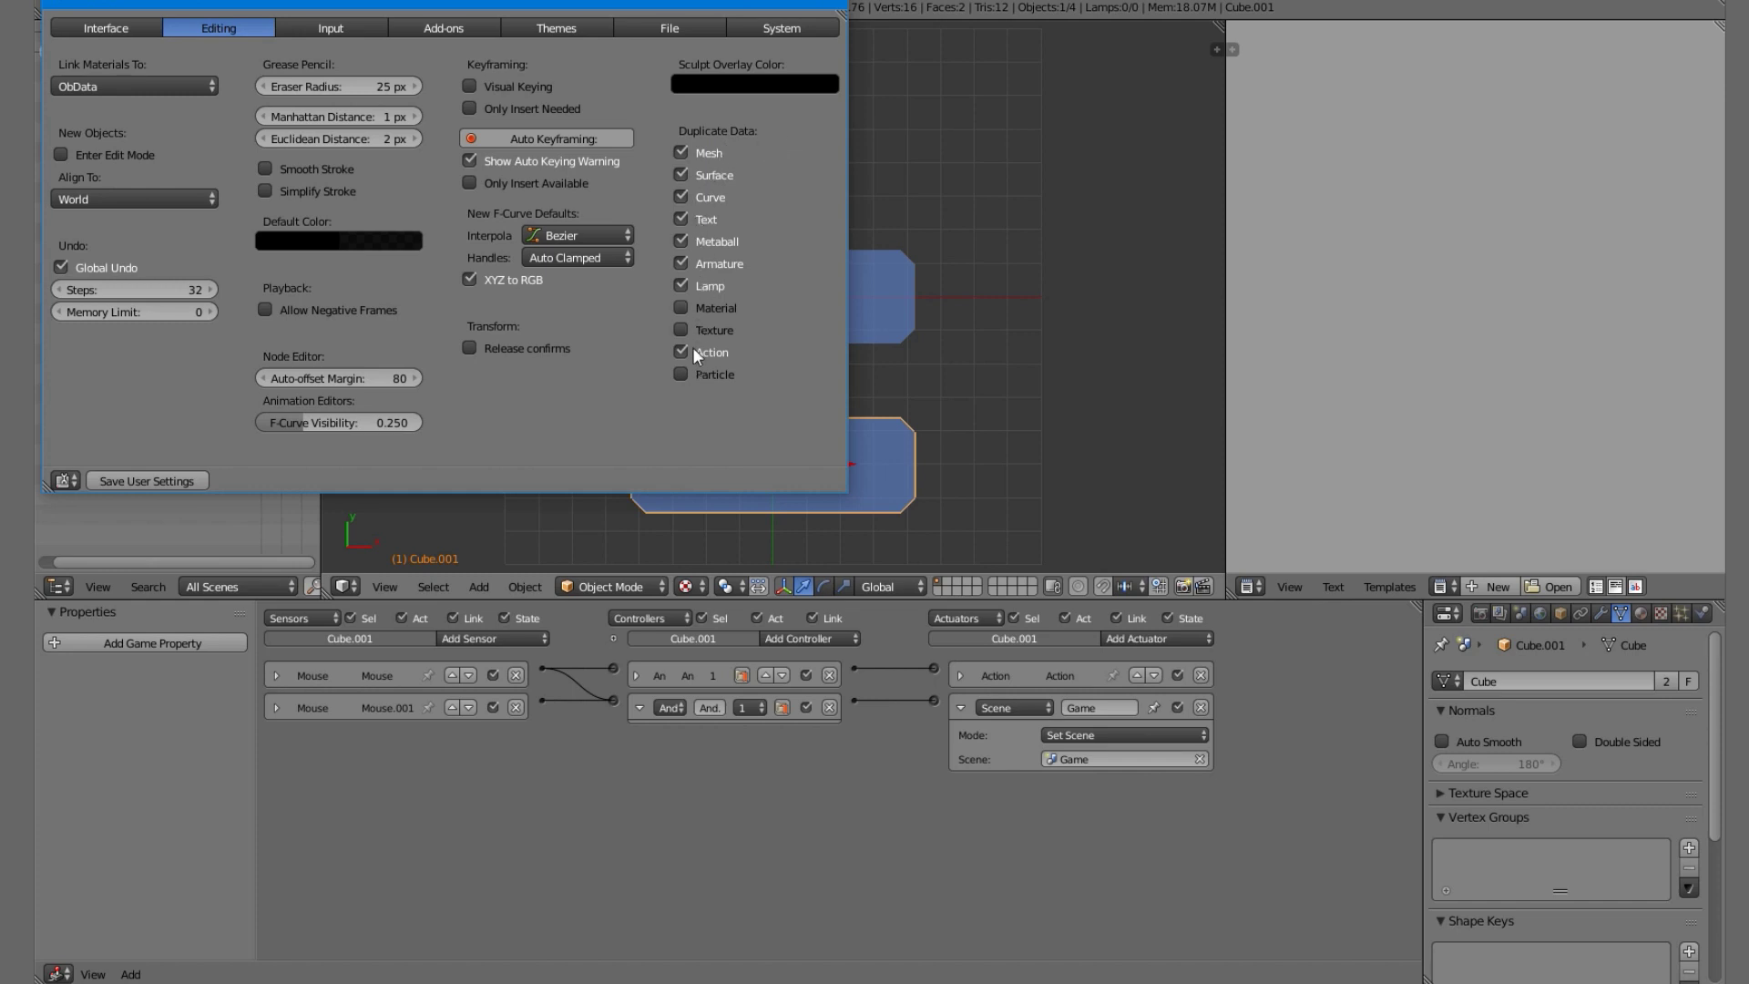
{"action": "left_click", "coordinate": [684, 152]}
{"action": "left_click", "coordinate": [836, 5]}
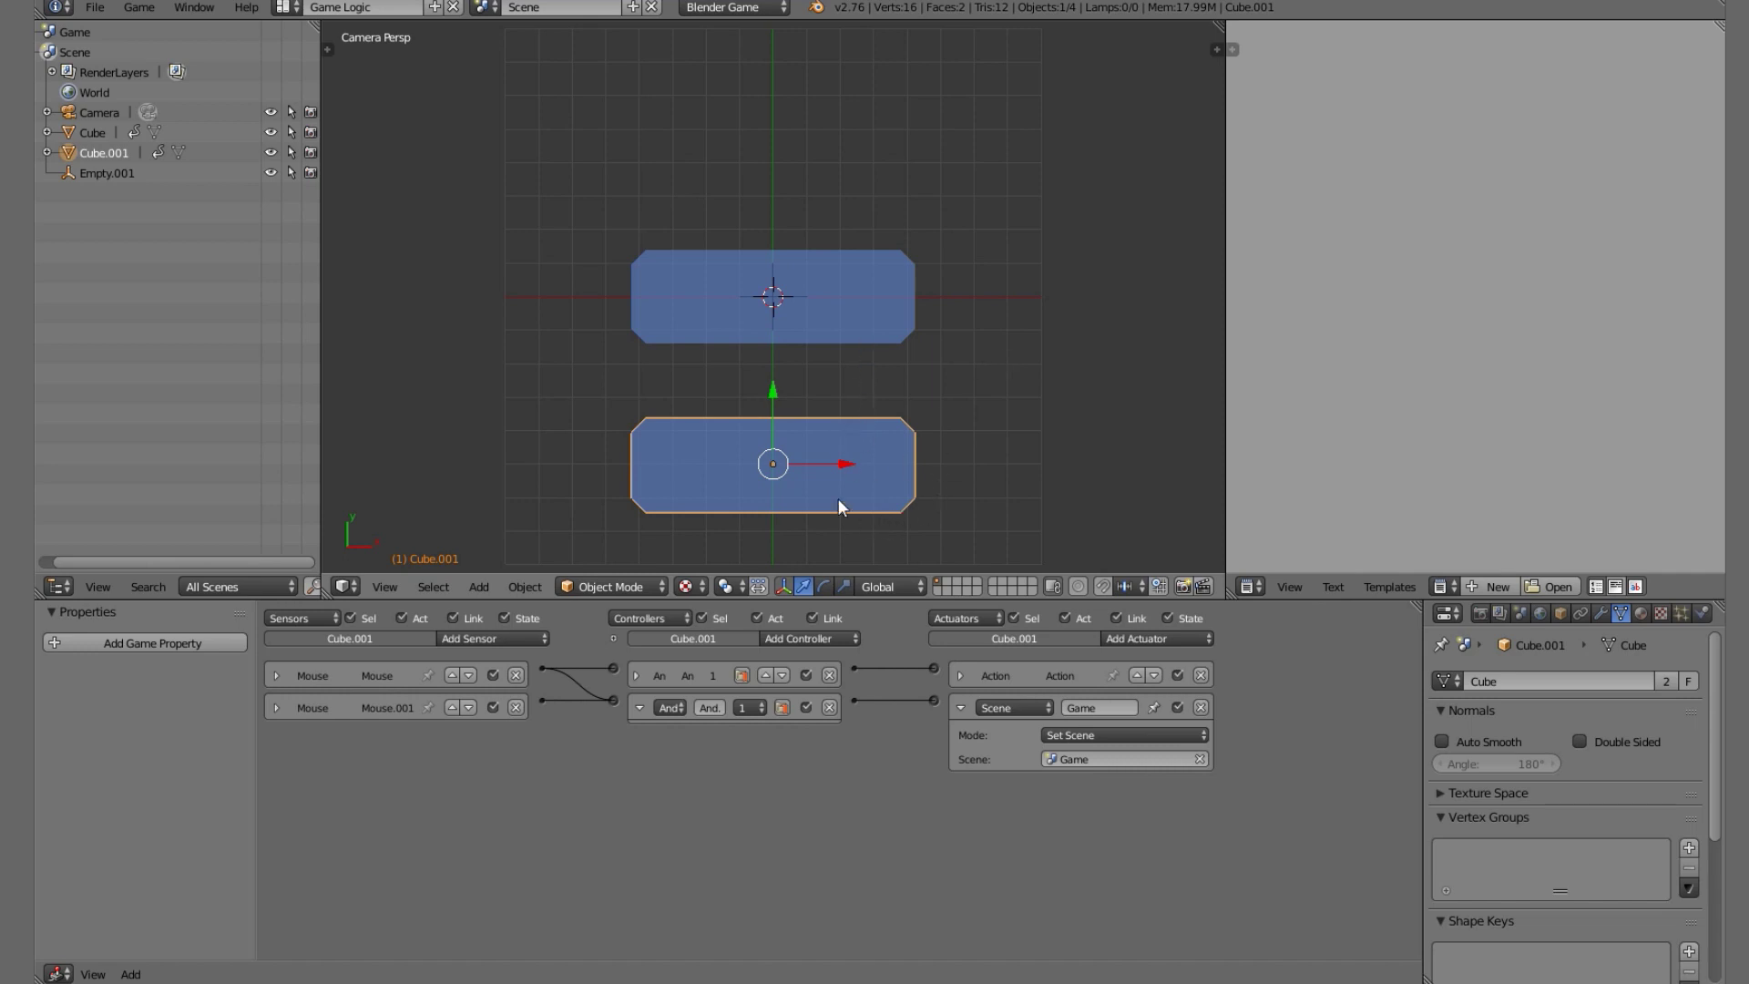
Duplicate the lower plate to a spot above the upper plate and delete the copy again.
{"action": "key", "text": "shift+d"}
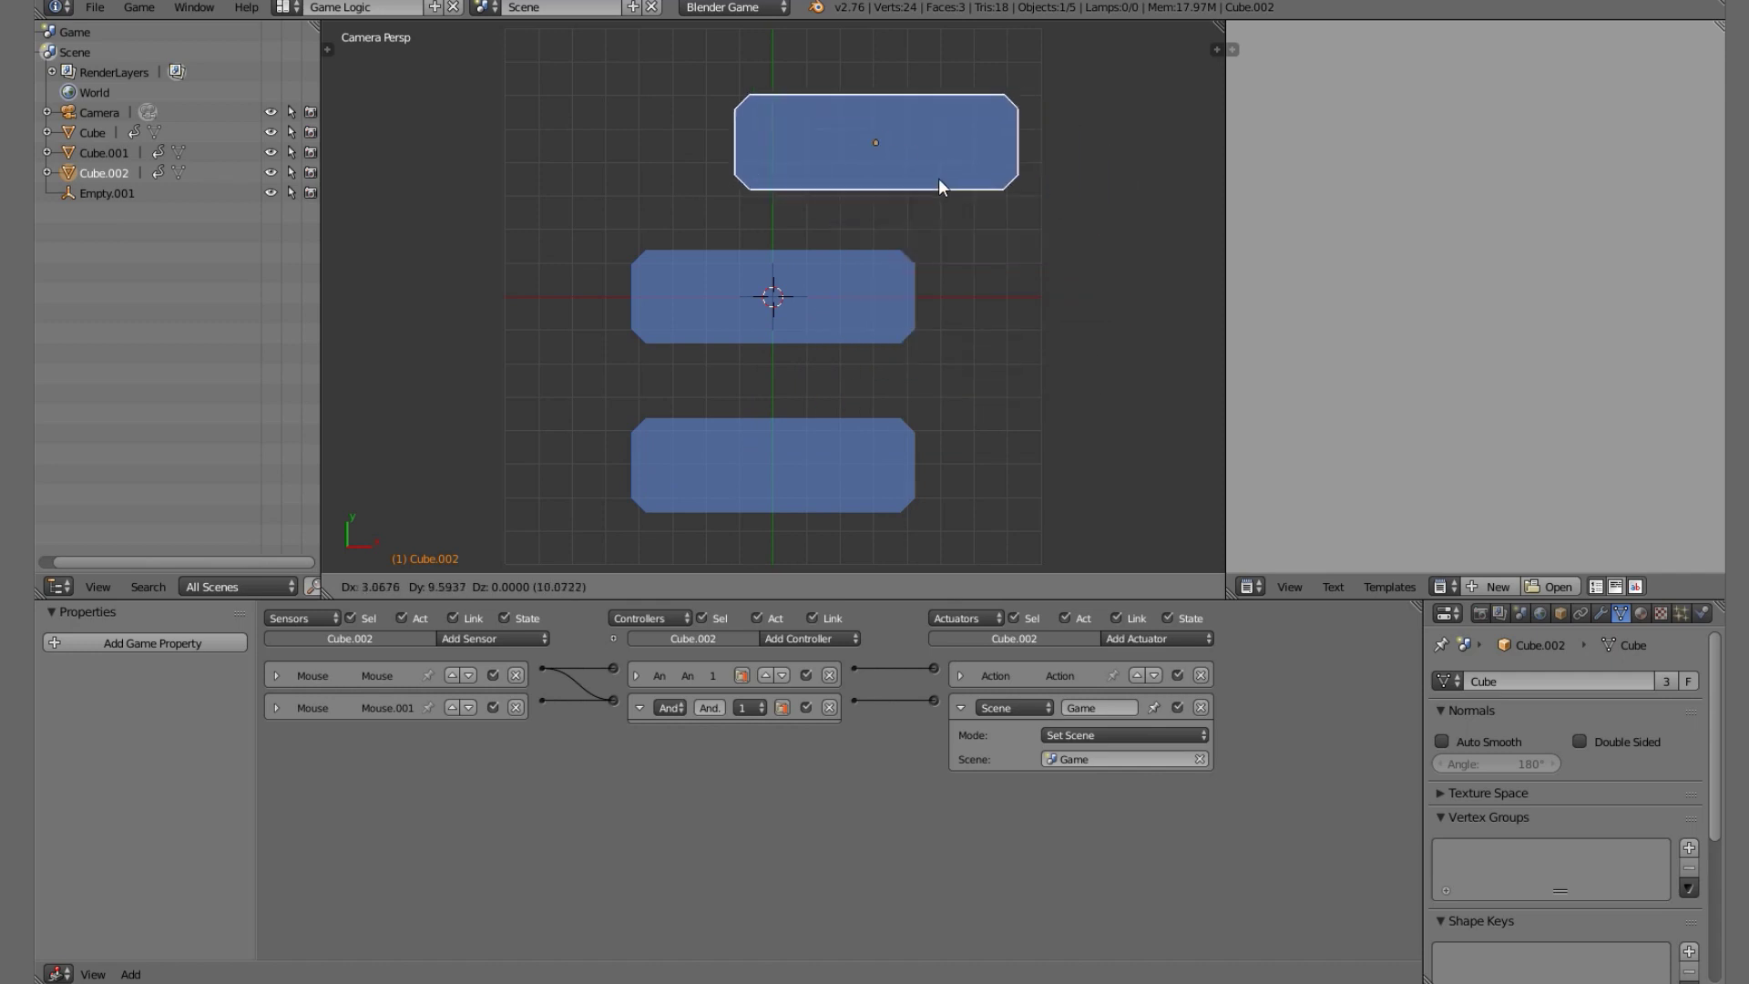
{"action": "left_click", "coordinate": [938, 178]}
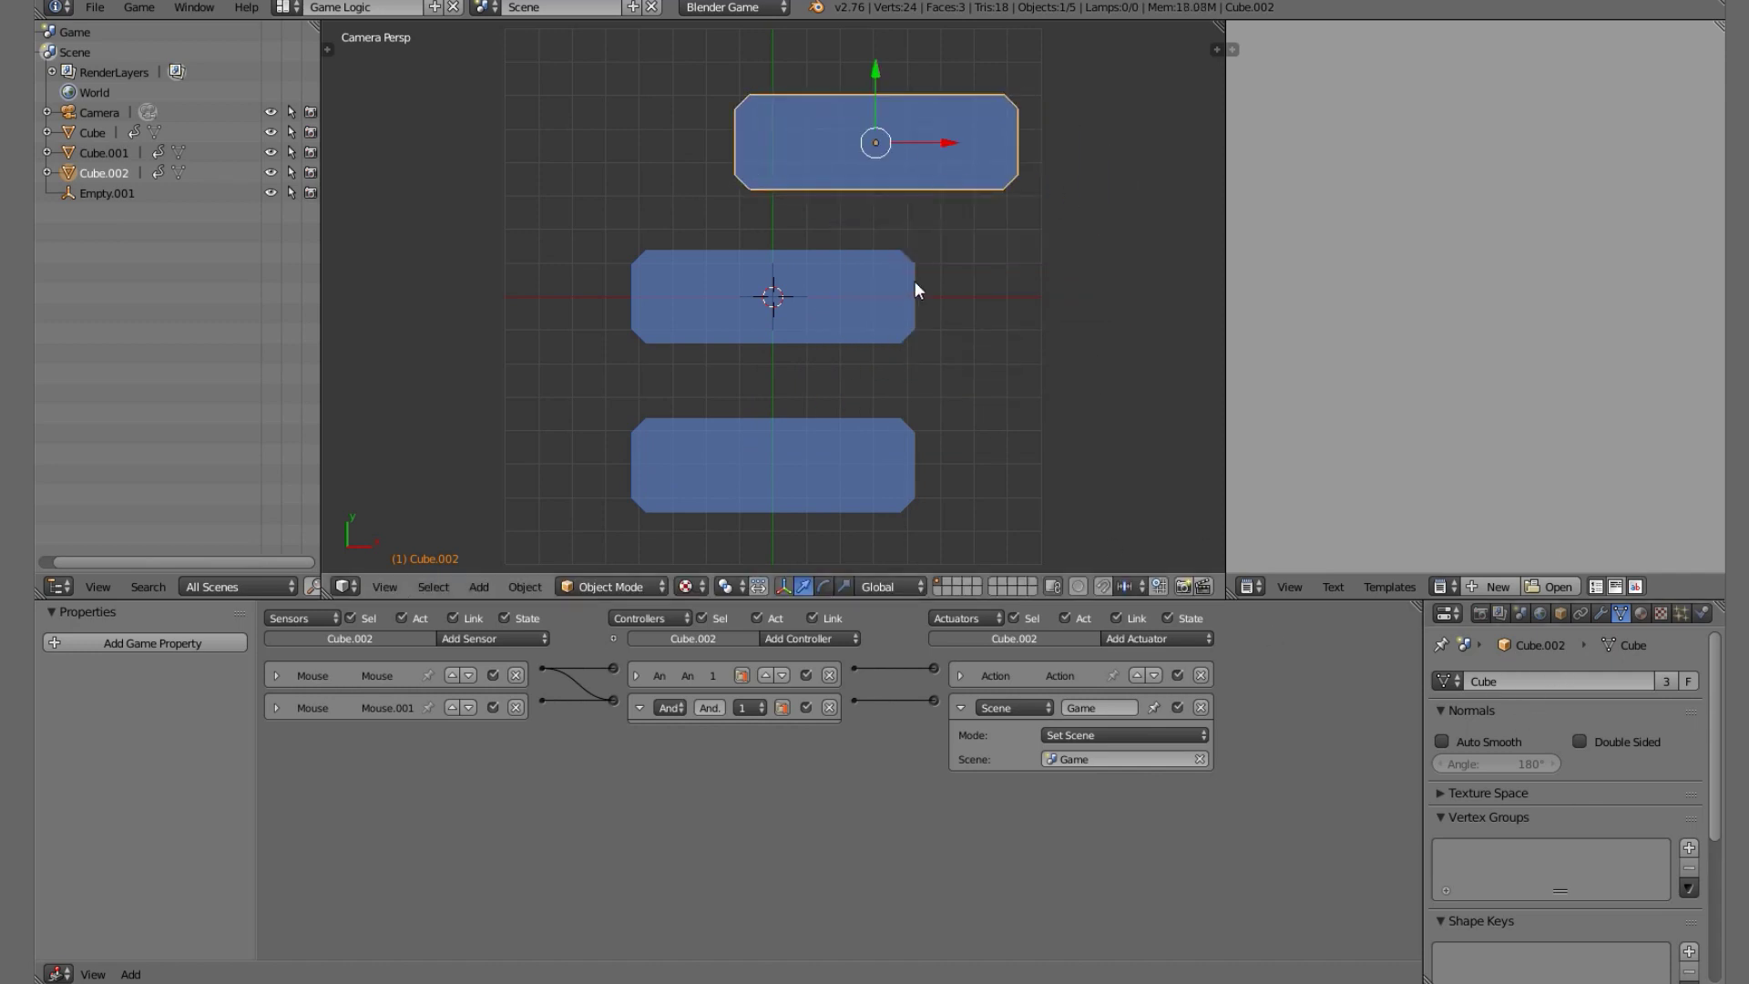
{"action": "scroll", "coordinate": [920, 385], "scroll_direction": "down", "scroll_amount": 4}
{"action": "key", "text": "Home"}
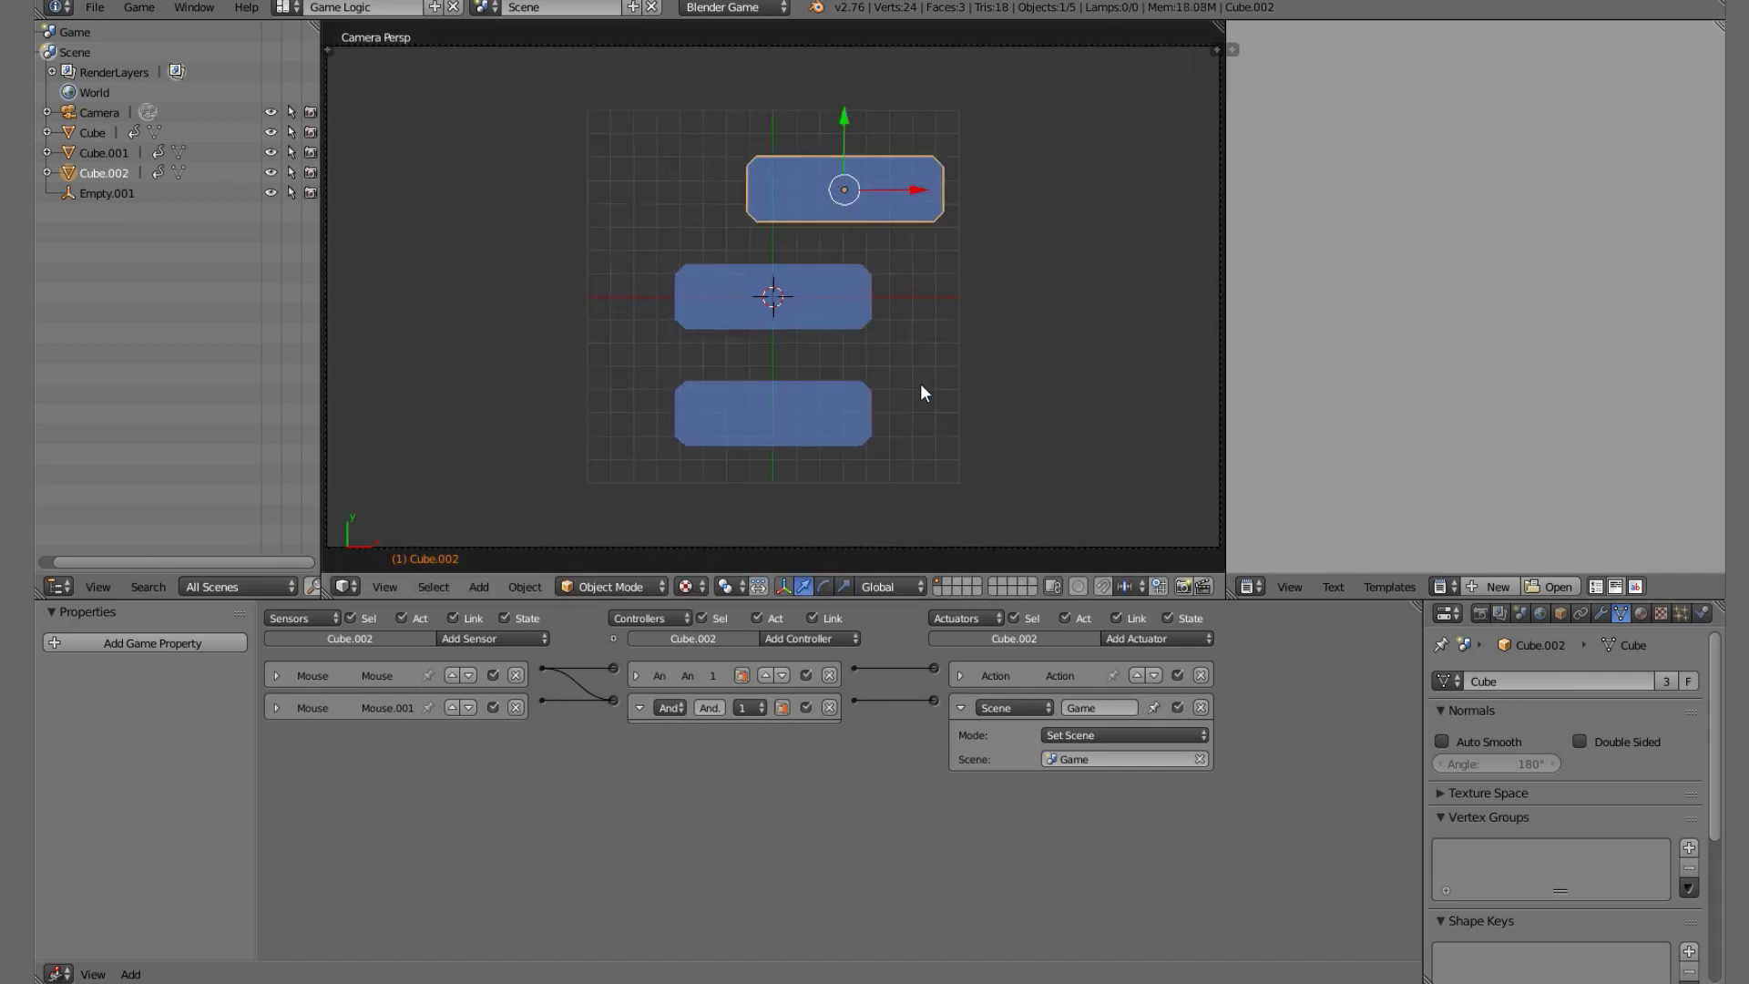
{"action": "key", "text": "x"}
{"action": "left_click", "coordinate": [898, 390]}
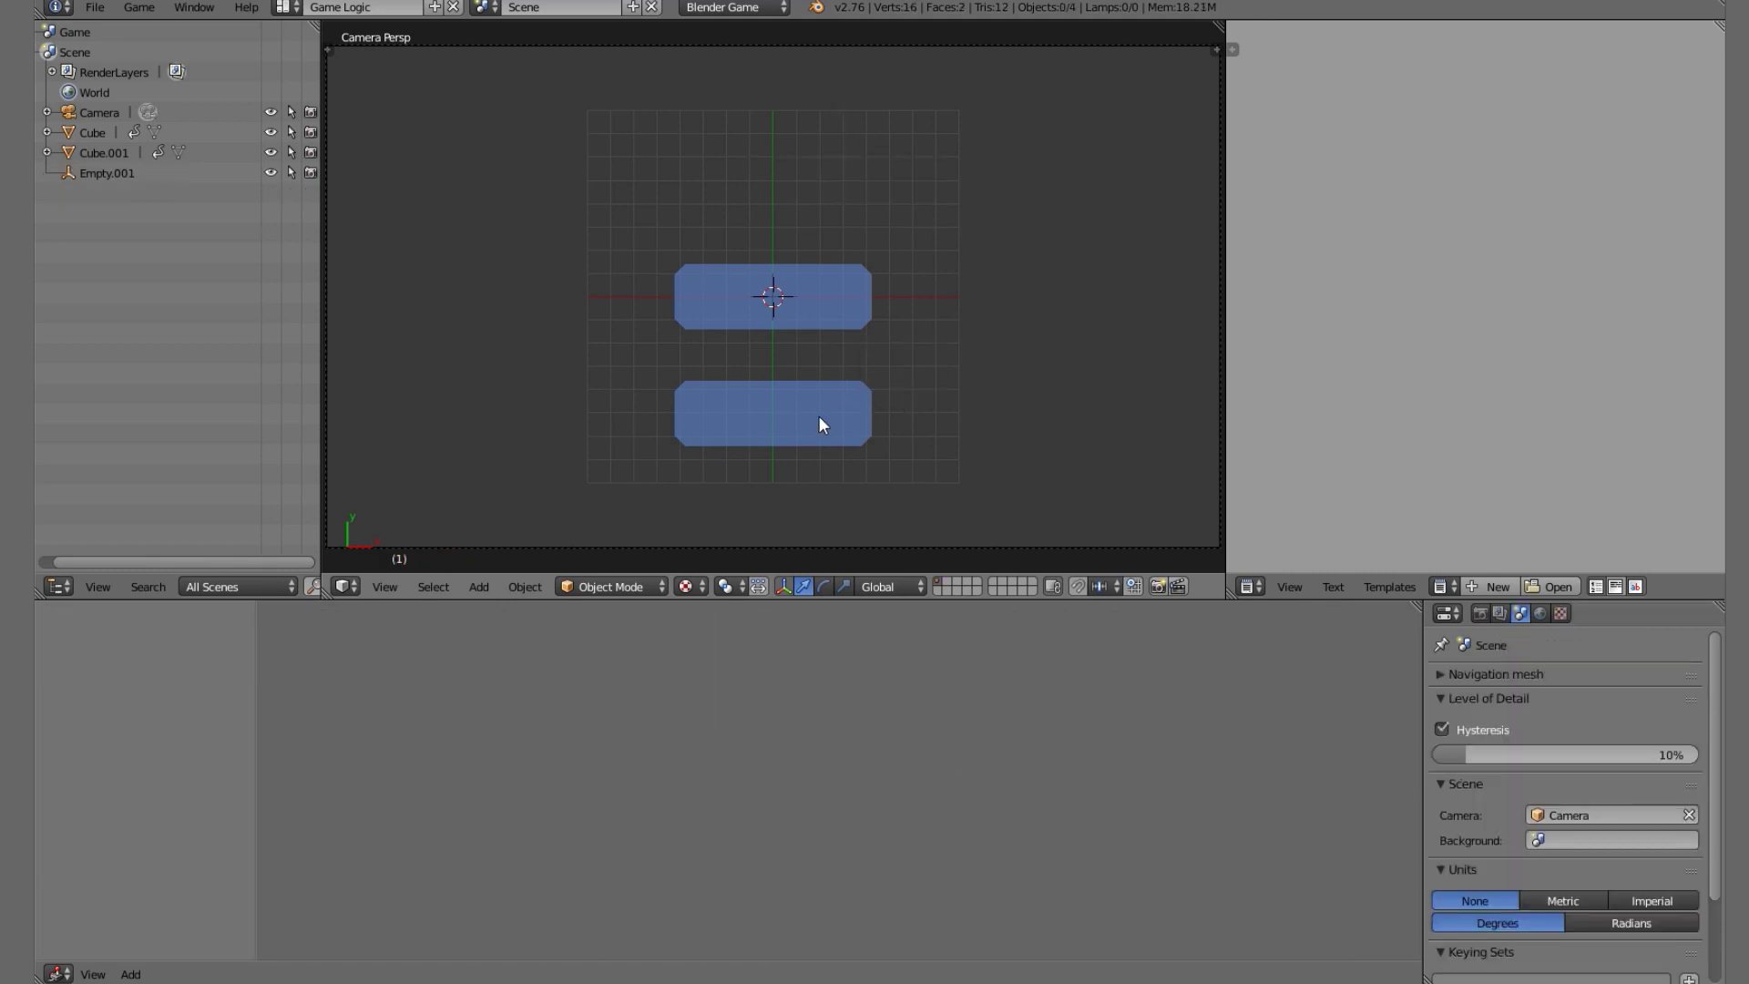
Try moving the lower plate's right edge outward in edit mode and return to object mode.
{"action": "right_click", "coordinate": [819, 421]}
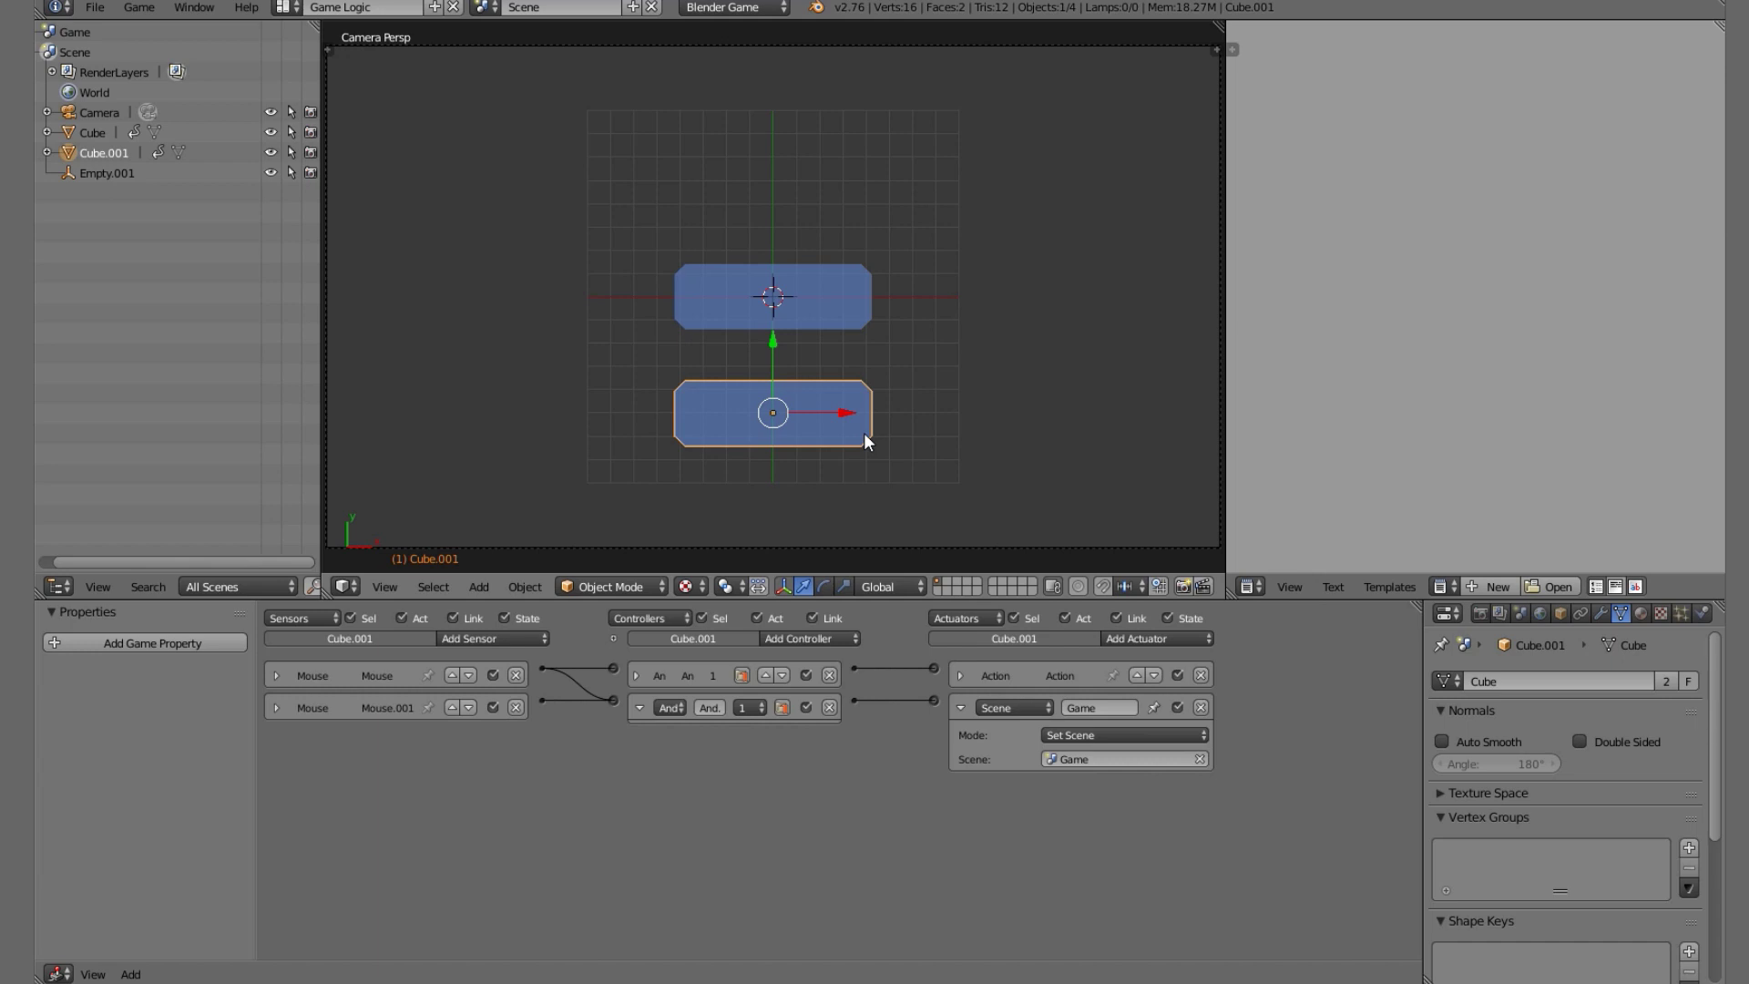
{"action": "key", "text": "Tab"}
{"action": "scroll", "coordinate": [1050, 484], "scroll_direction": "up", "scroll_amount": 2}
{"action": "key", "text": "g"}
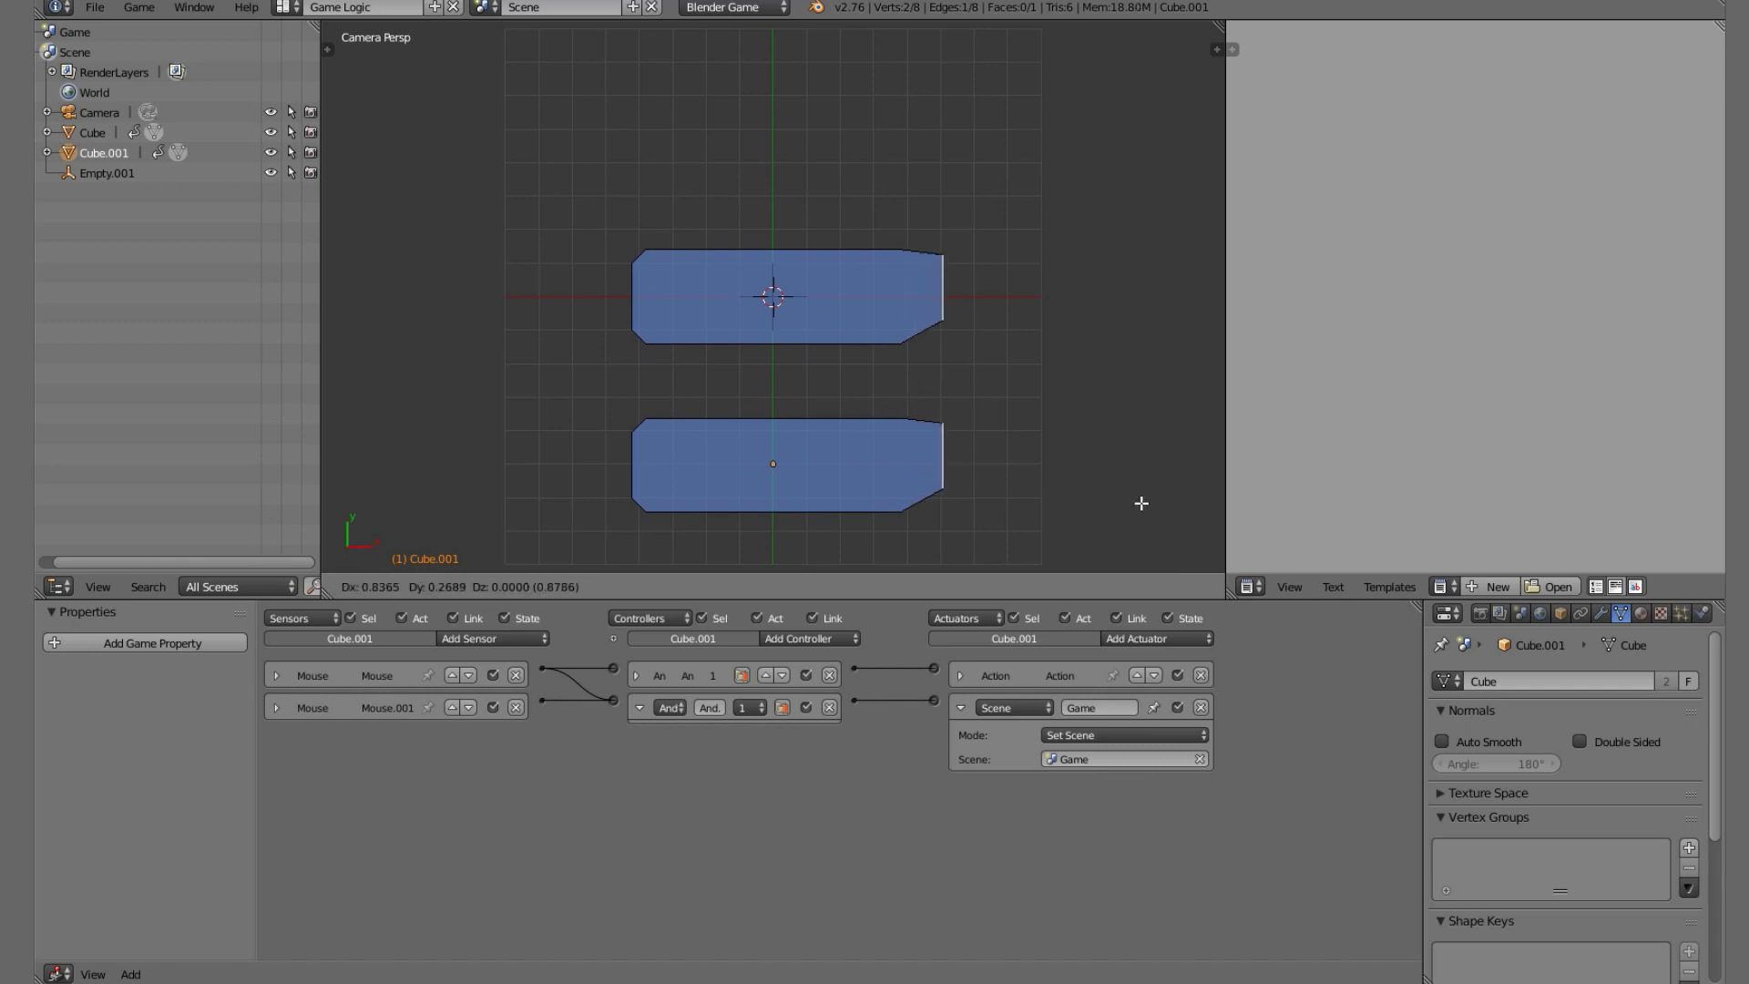
{"action": "left_click", "coordinate": [1062, 465]}
{"action": "key", "text": "Tab"}
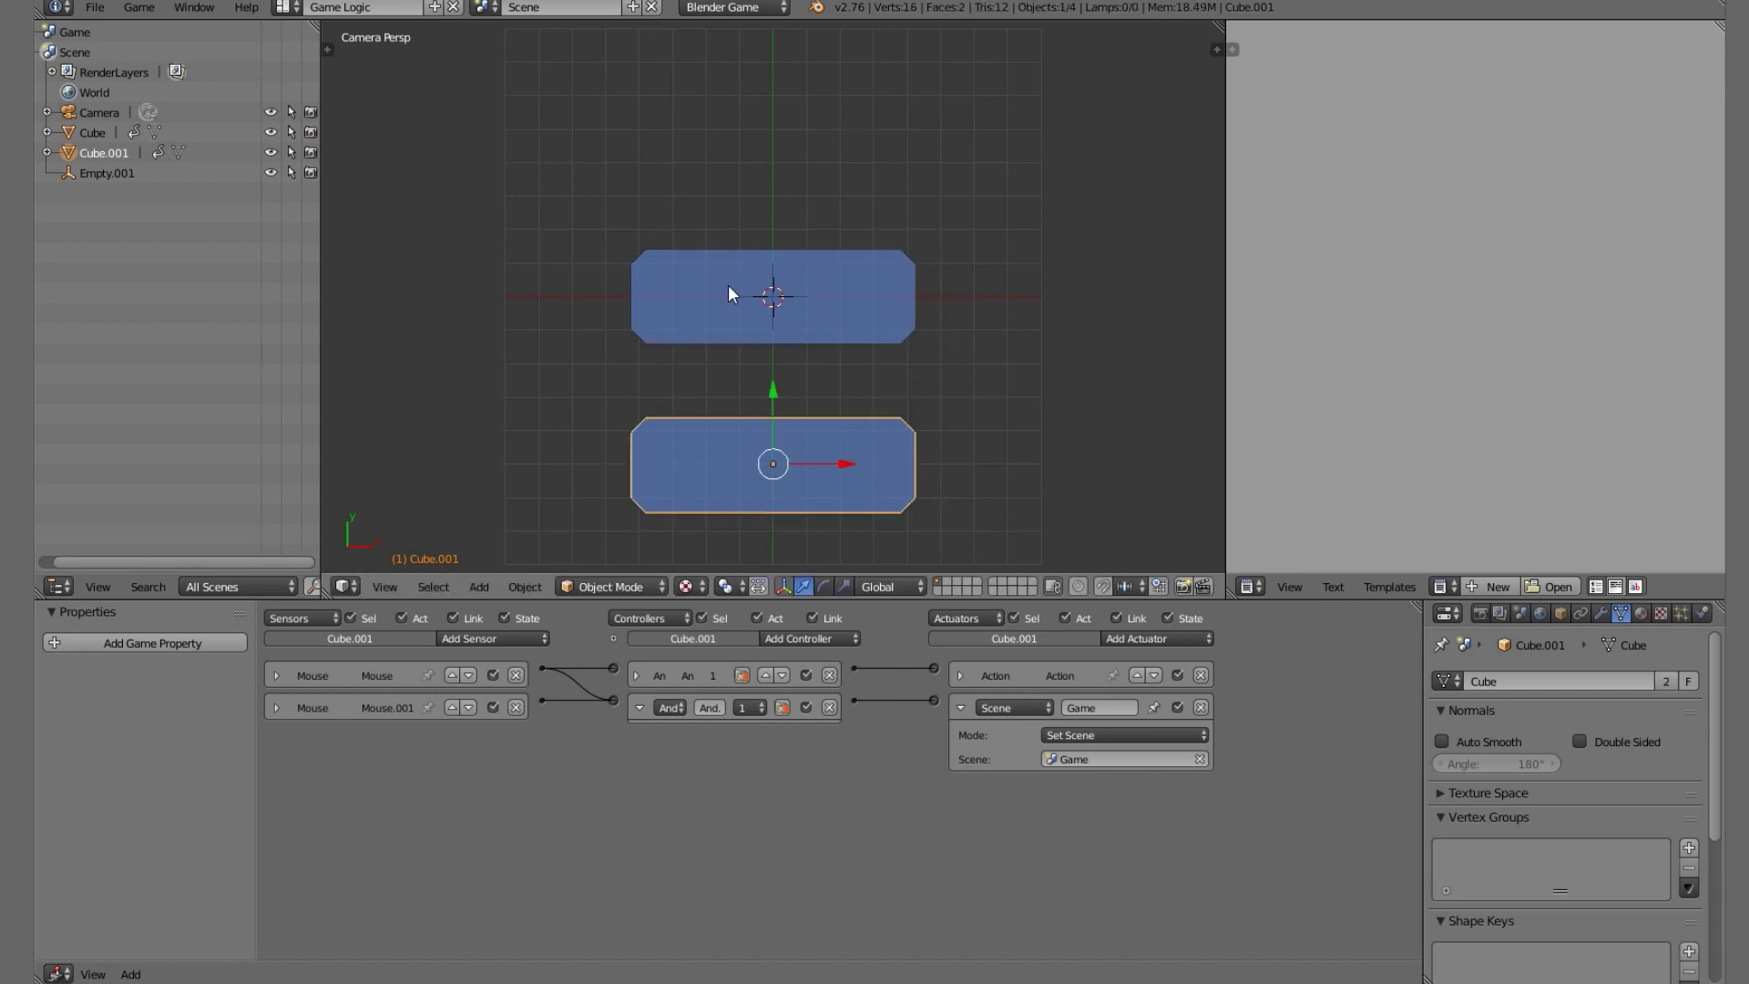
Deselect everything and briefly run the menu with the two plates.
{"action": "scroll", "coordinate": [724, 296], "scroll_direction": "down", "scroll_amount": 2}
{"action": "key", "text": "a"}
{"action": "scroll", "coordinate": [753, 309], "scroll_direction": "down", "scroll_amount": 1}
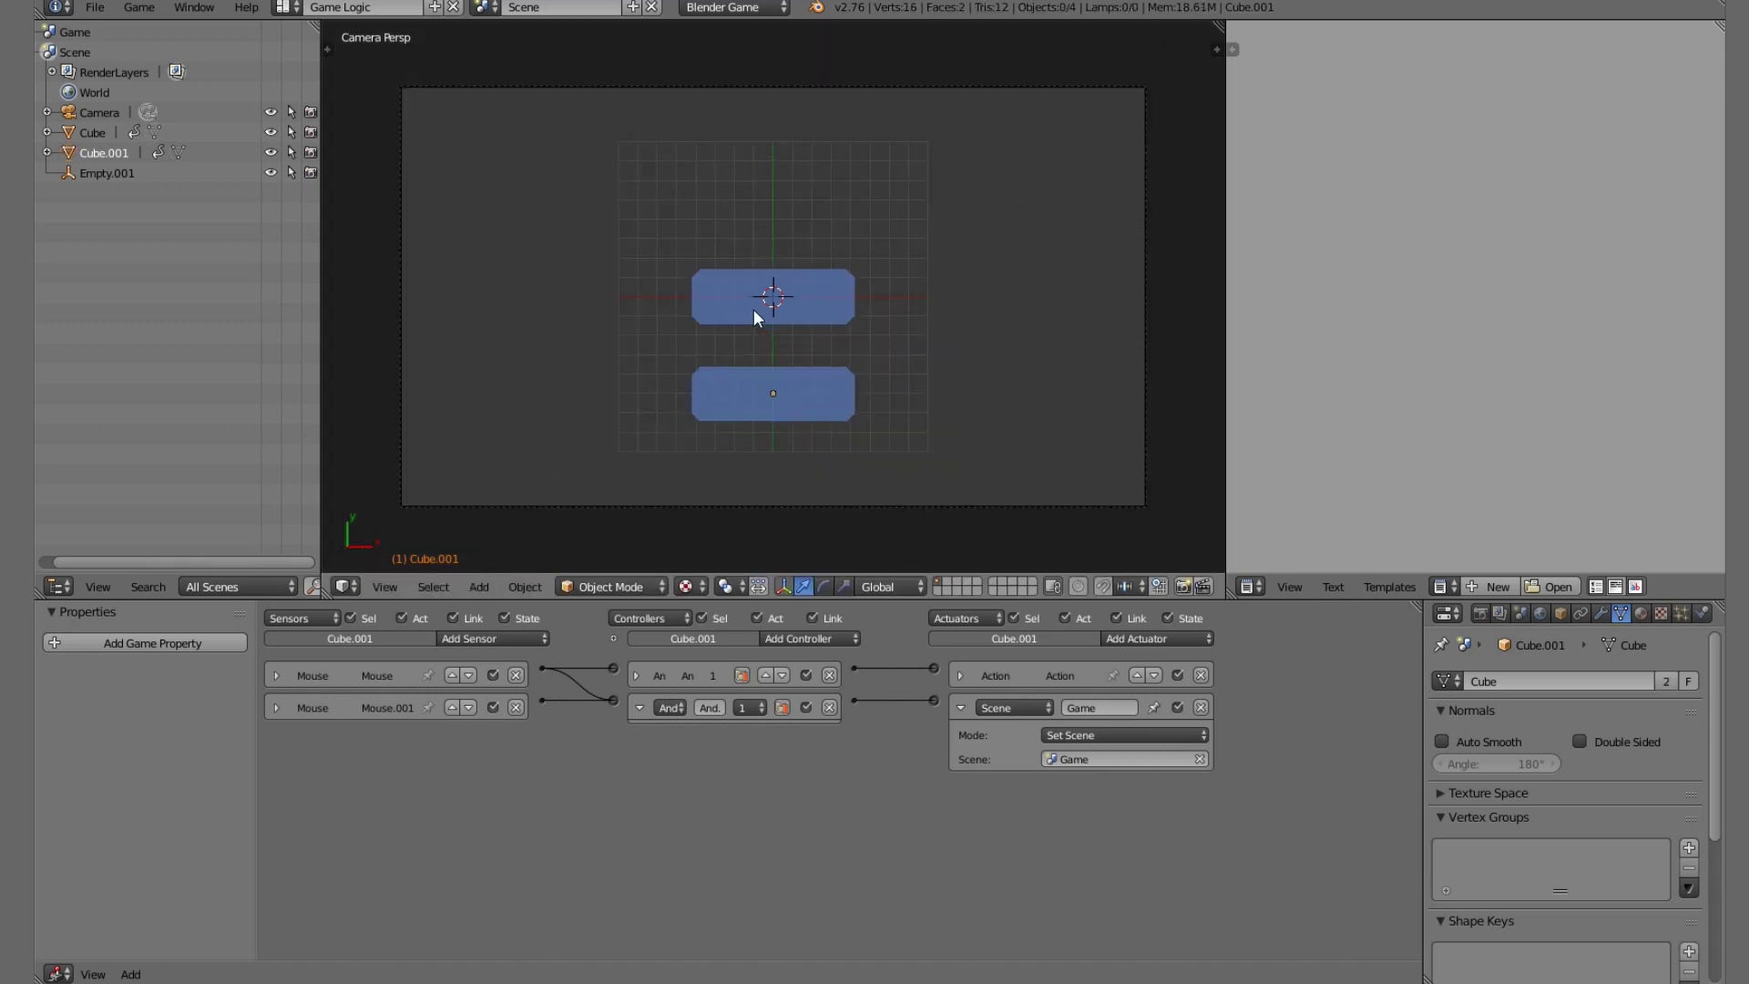
{"action": "key", "text": "p"}
{"action": "key", "text": "Escape"}
Add a text object, raise it about 0.71 along Z, move it onto the upper plate's left part and test it in game.
{"action": "scroll", "coordinate": [806, 304], "scroll_direction": "up", "scroll_amount": 2}
{"action": "key", "text": "shift+a"}
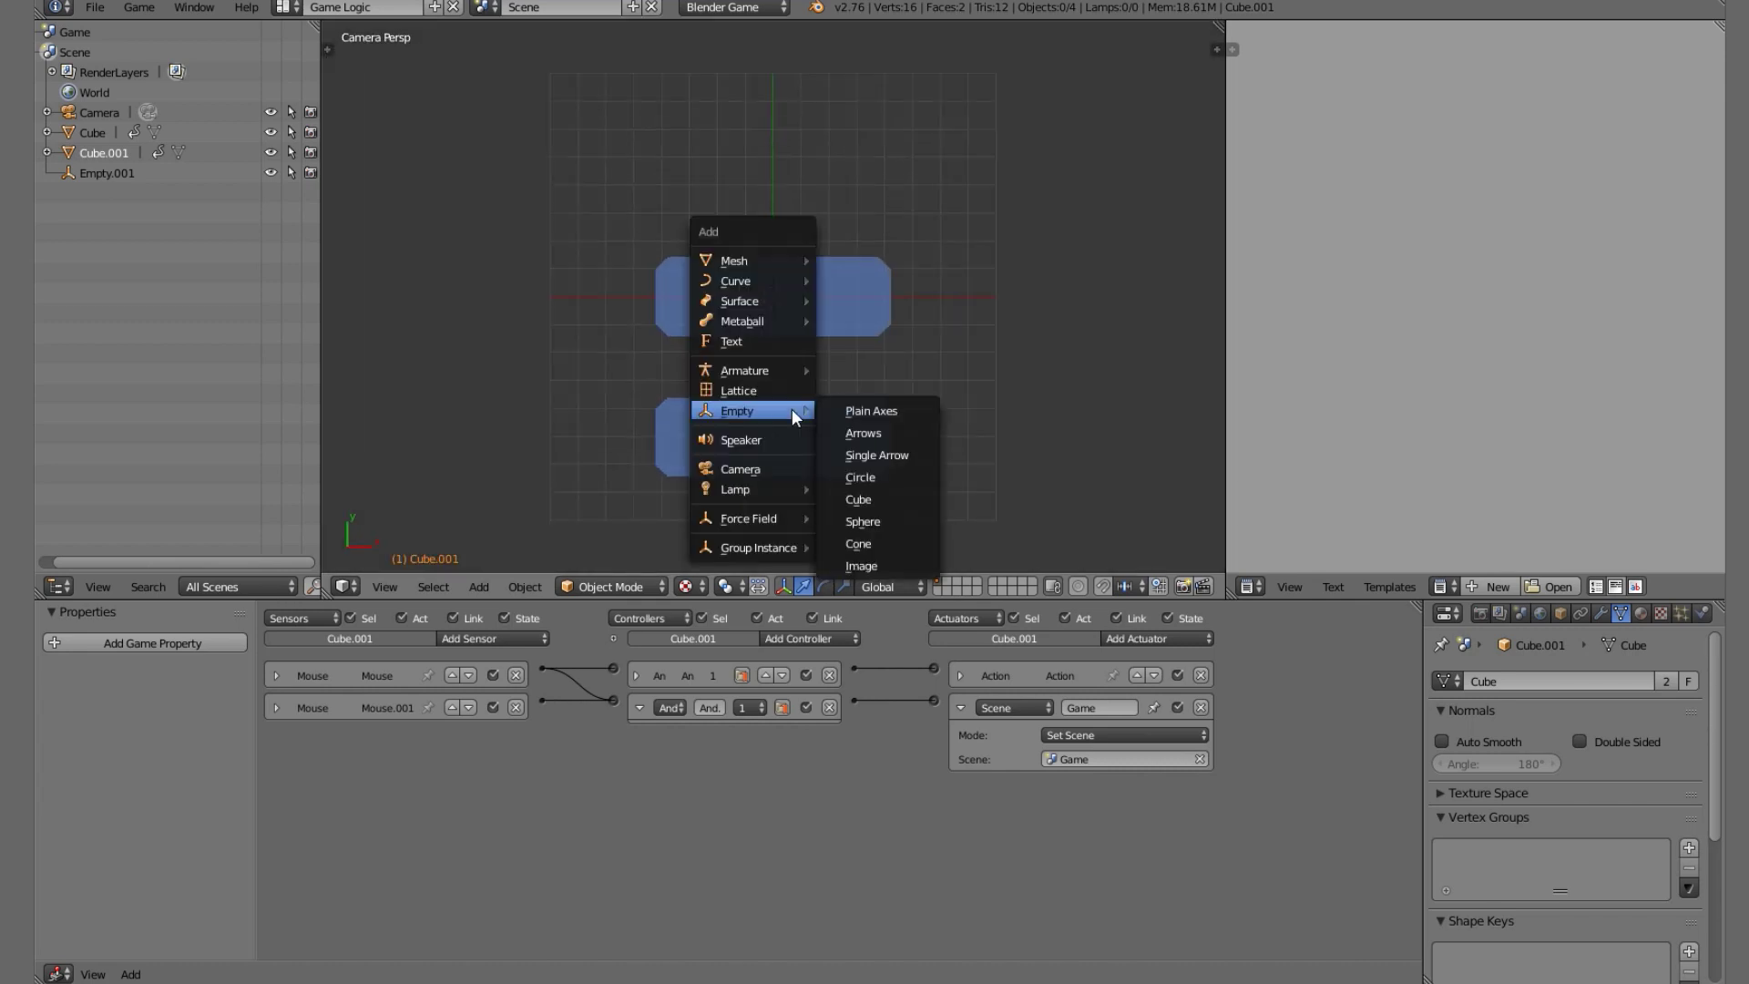
{"action": "left_click", "coordinate": [751, 340]}
{"action": "scroll", "coordinate": [845, 402], "scroll_direction": "up", "scroll_amount": 1}
{"action": "key", "text": "g"}
{"action": "key", "text": "z"}
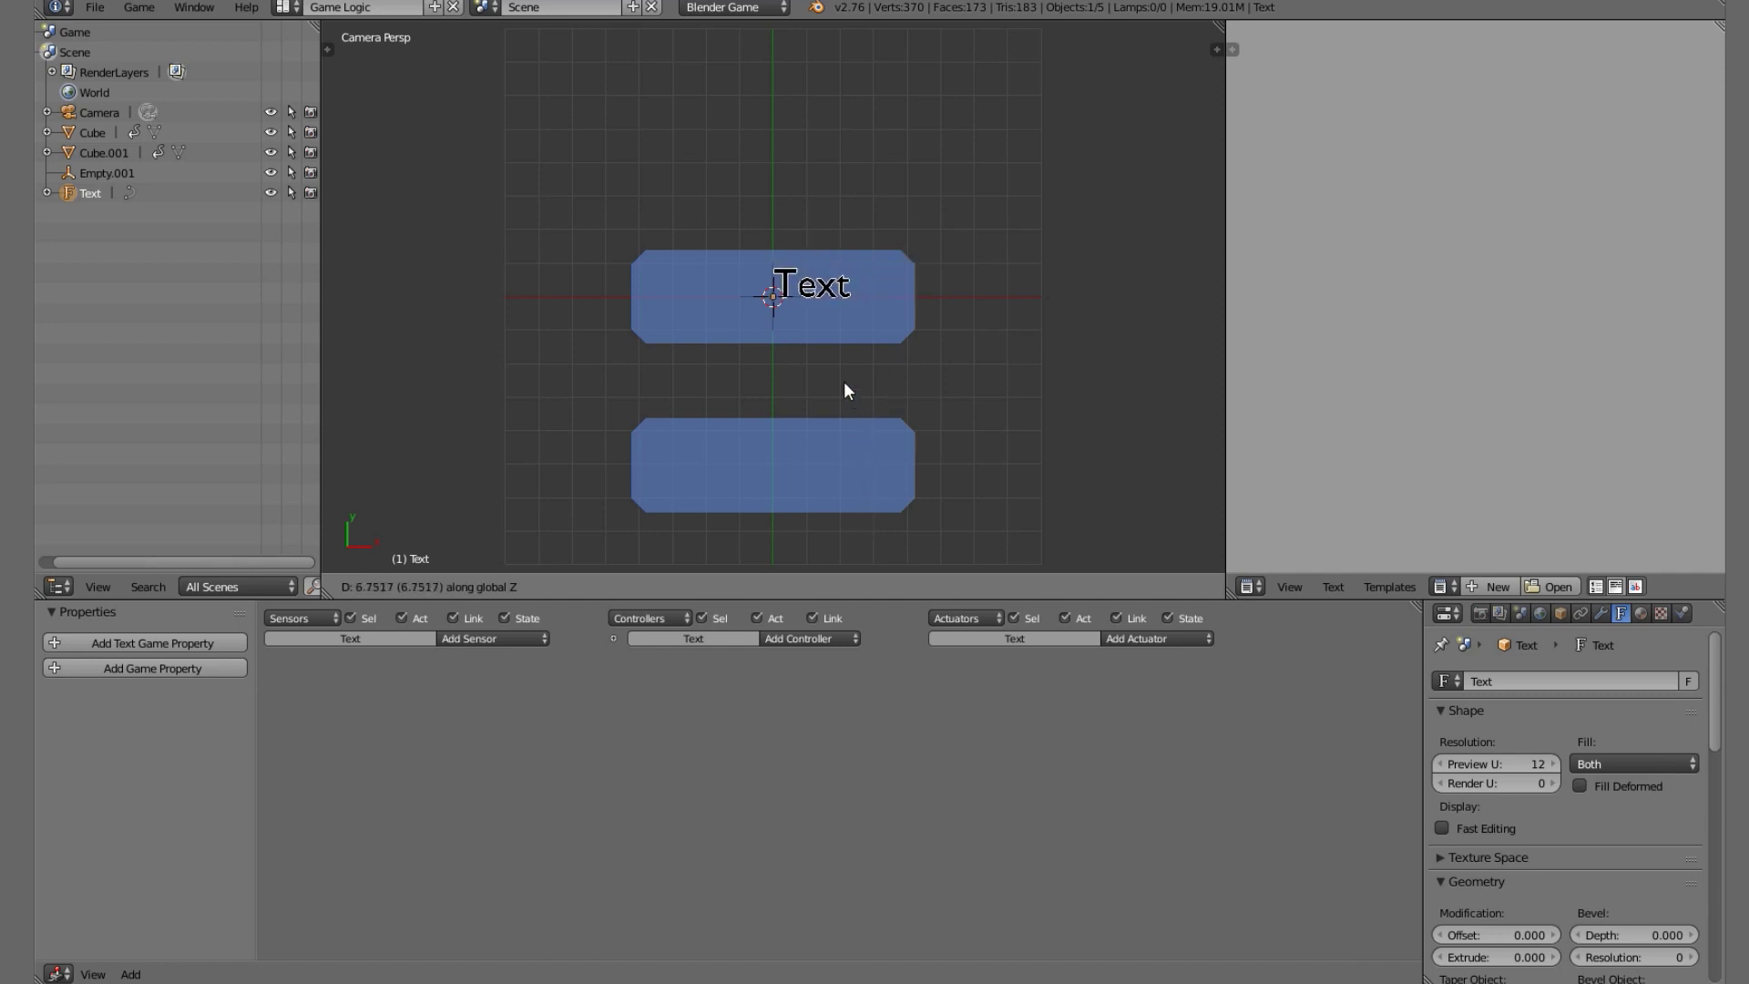
{"action": "left_click", "coordinate": [826, 73]}
{"action": "key", "text": "g"}
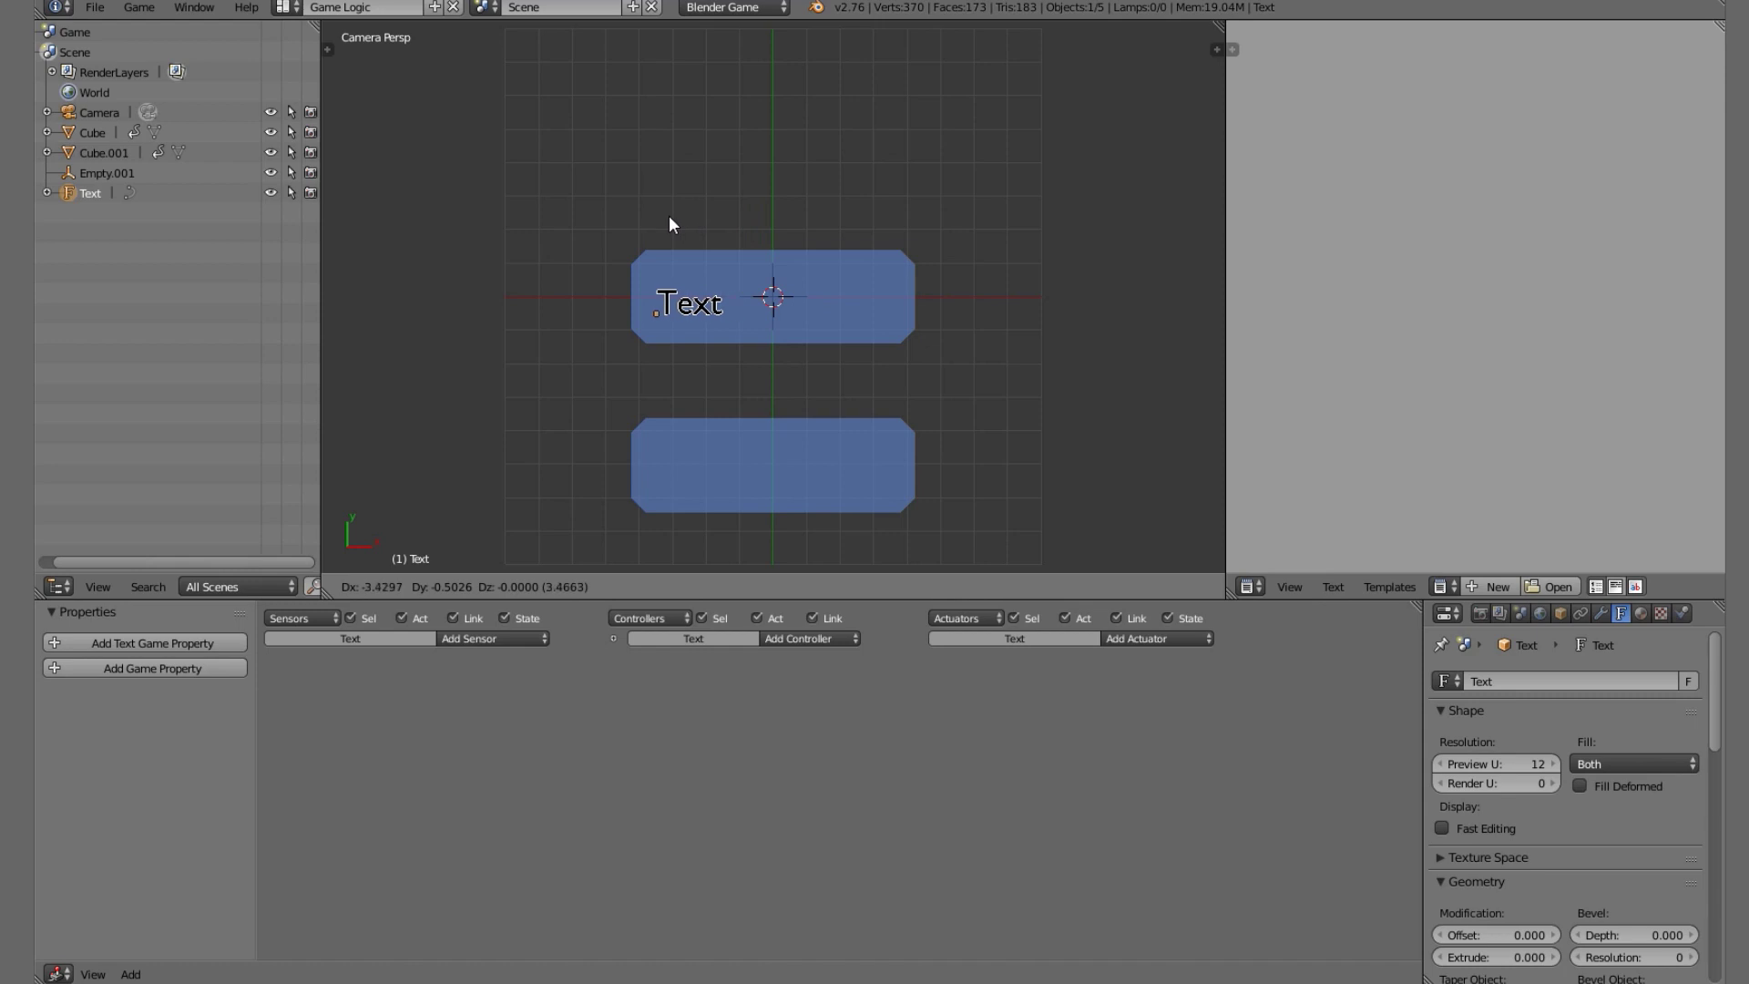
{"action": "left_click", "coordinate": [669, 215]}
{"action": "key", "text": "p"}
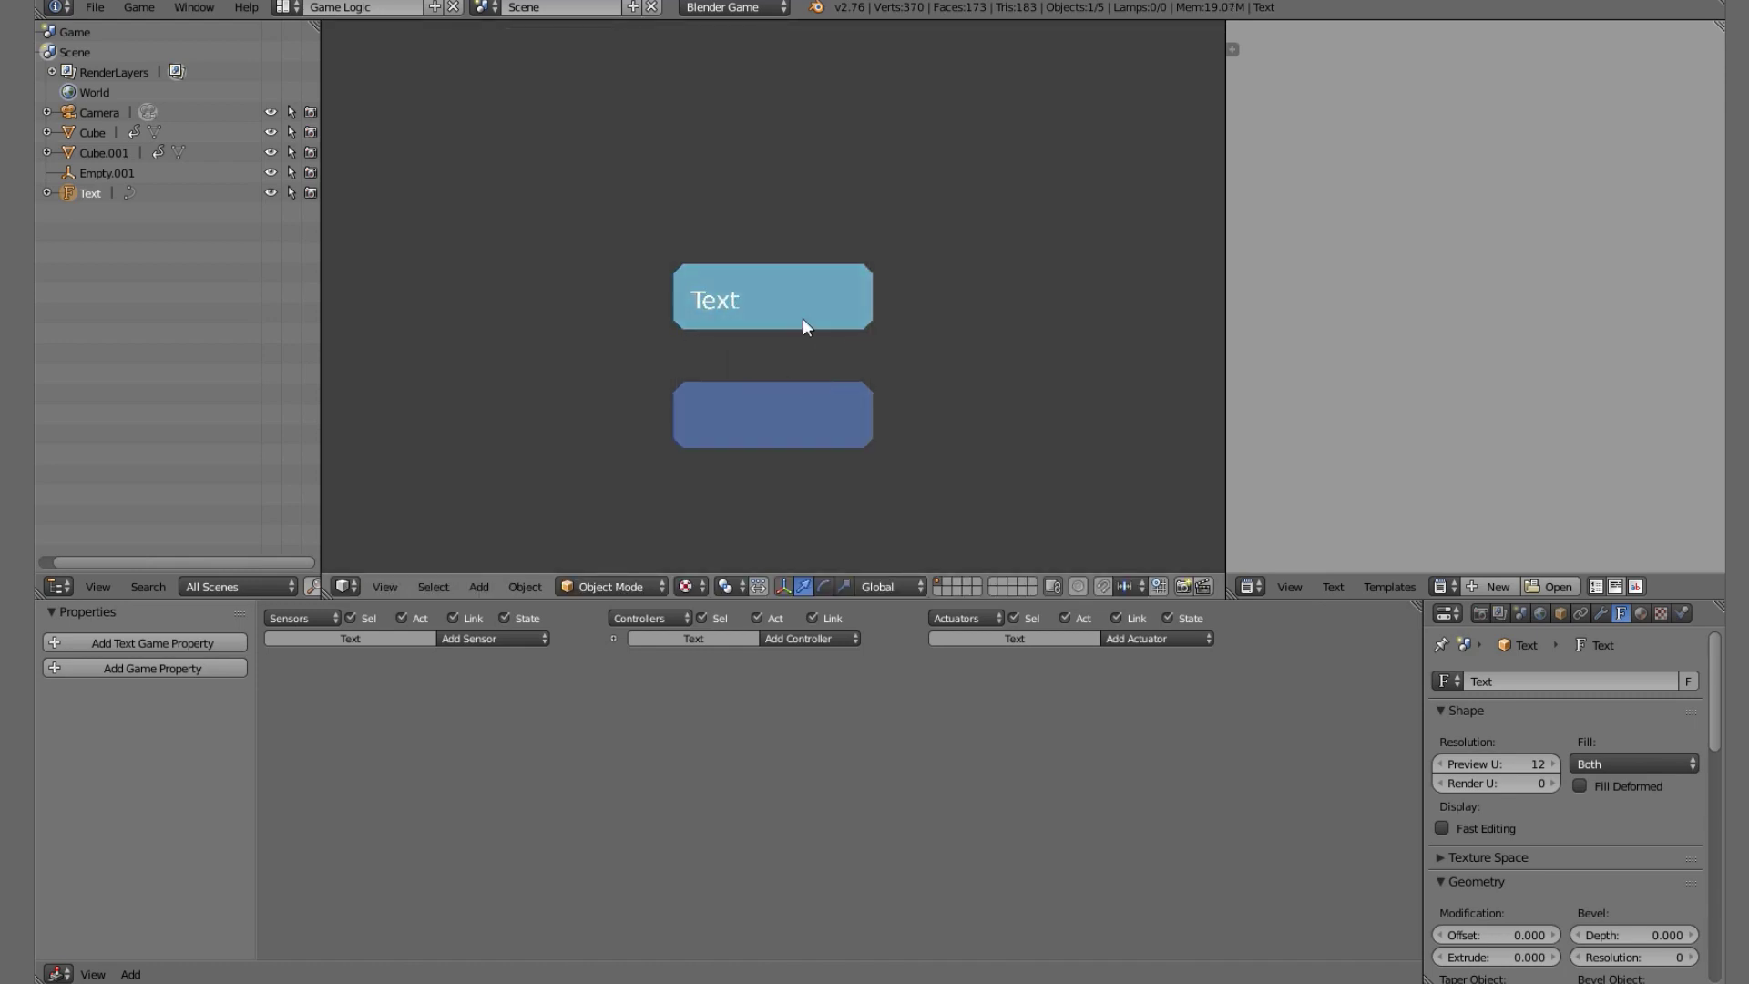
{"action": "key", "text": "Escape"}
Change the text object's wording to "Start Game" and run the menu to check the label.
{"action": "key", "text": "Tab"}
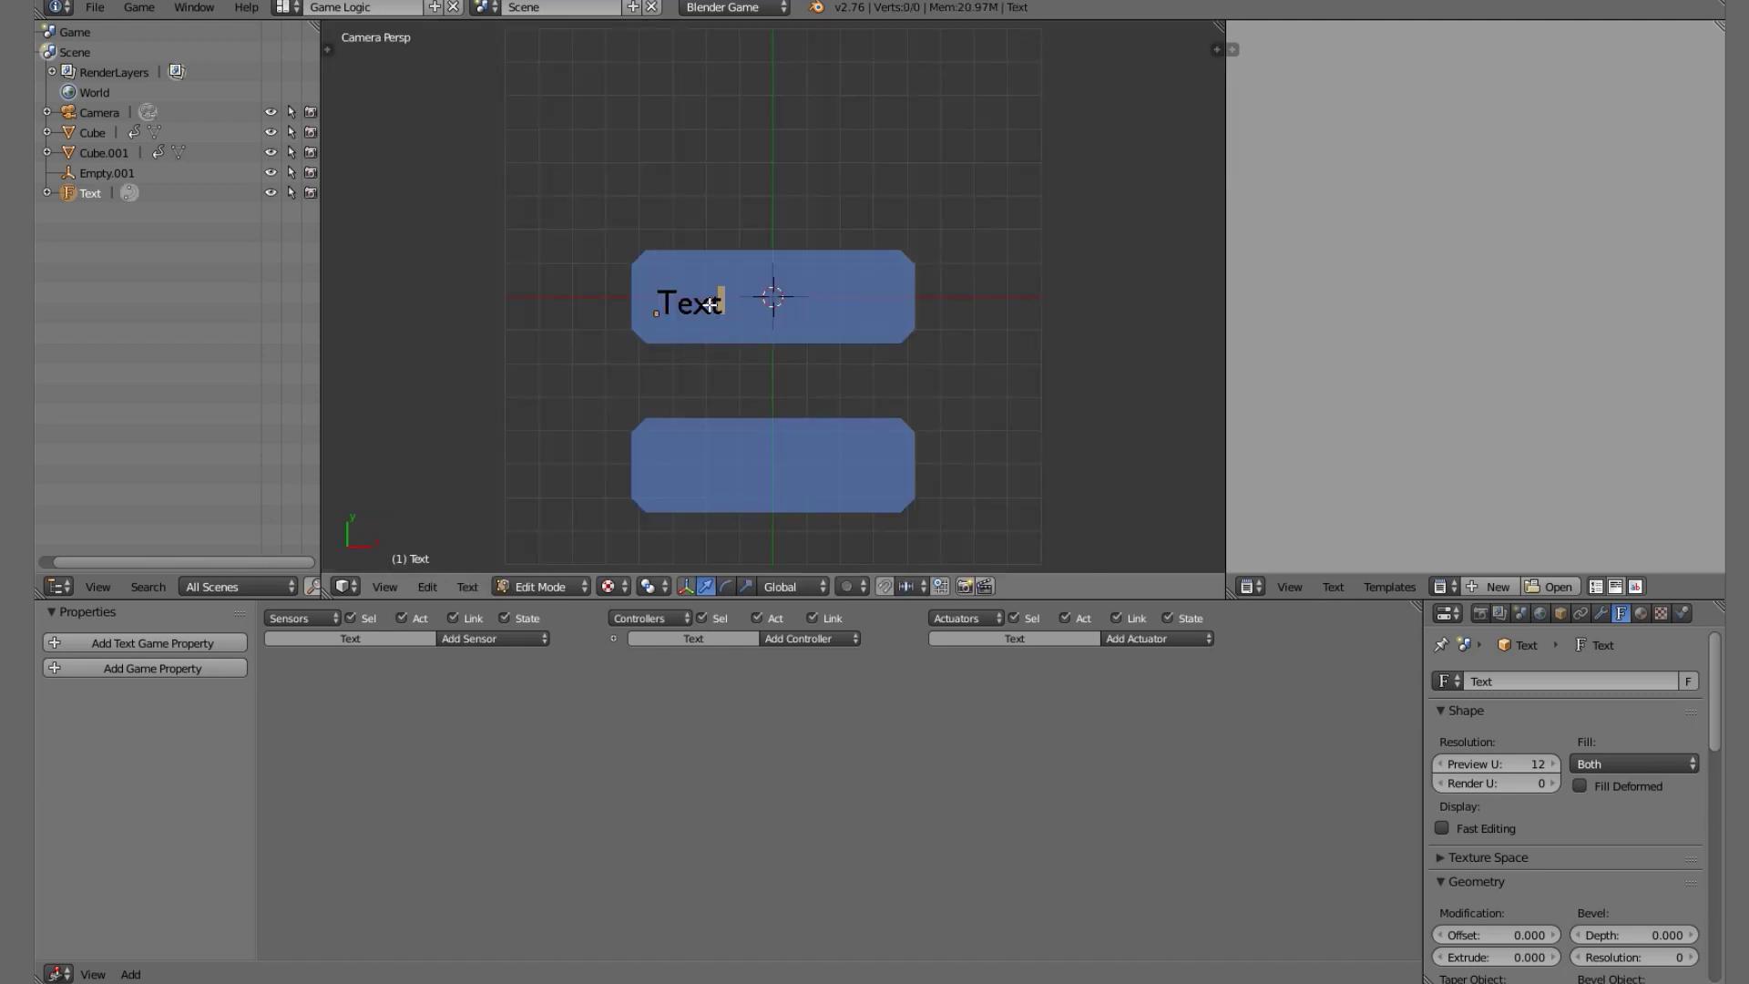
{"action": "key", "text": "BackSpace"}
{"action": "key", "text": "BackSpace"}
{"action": "key", "text": "BackSpace"}
{"action": "key", "text": "BackSpace"}
{"action": "type", "text": "Start G"}
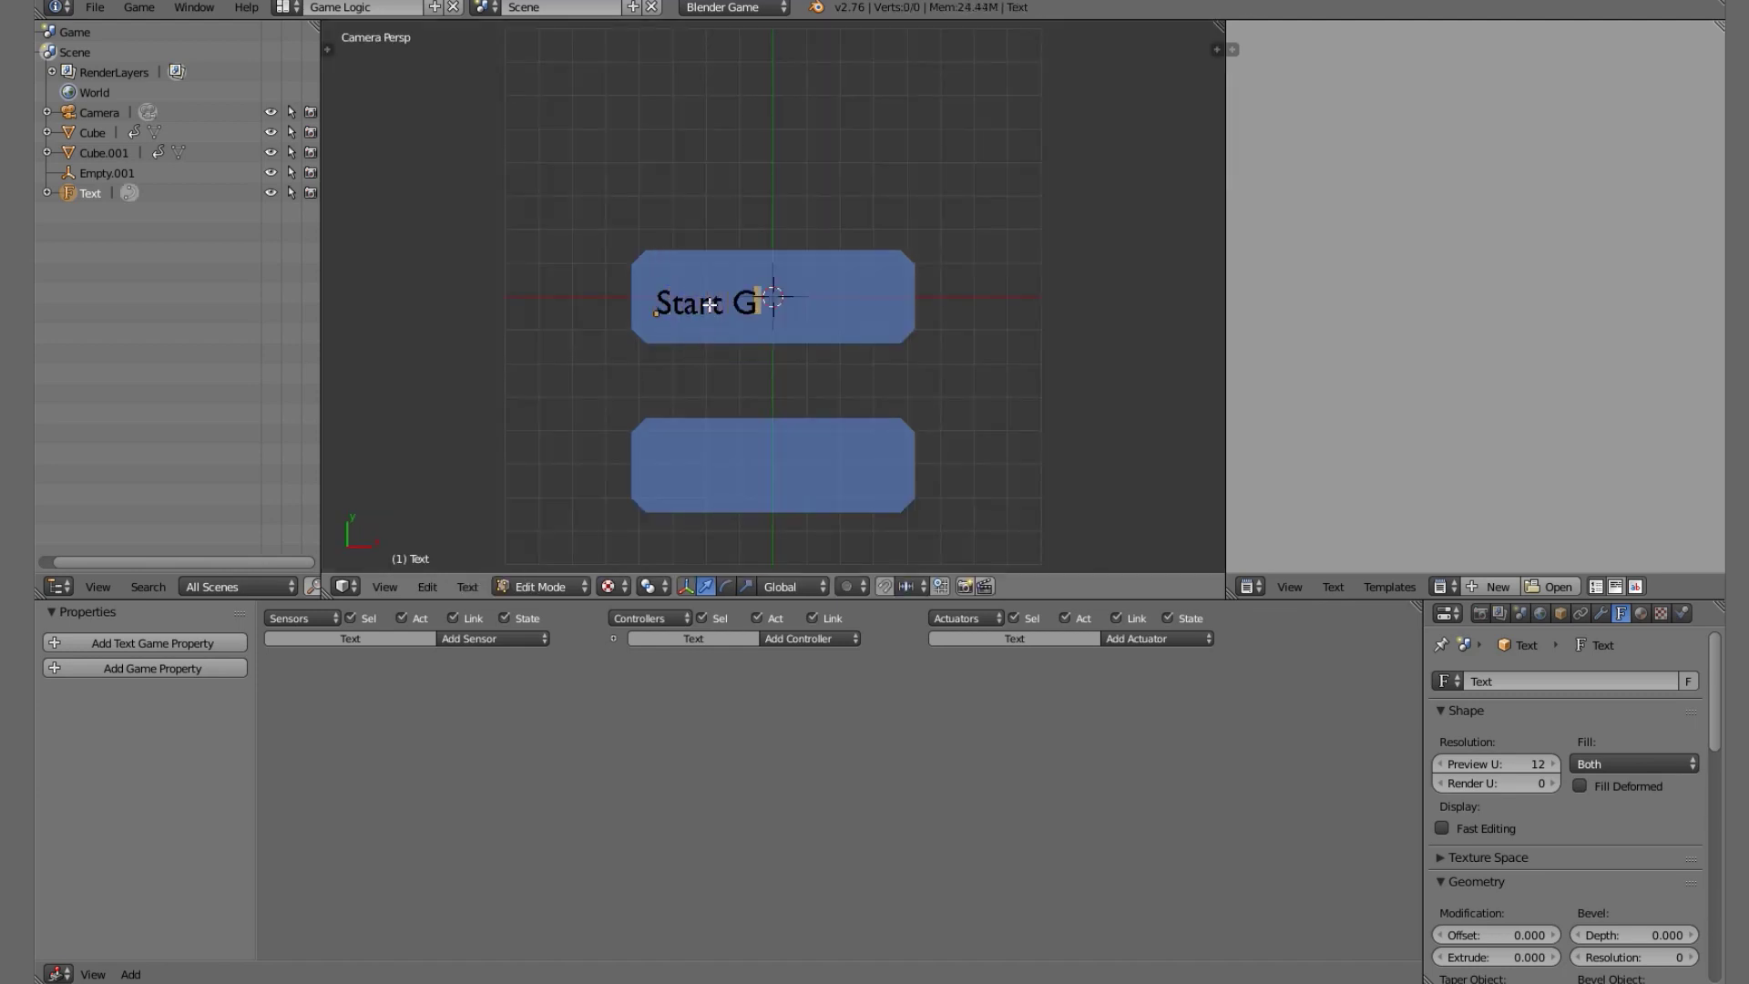
{"action": "type", "text": "ame"}
{"action": "key", "text": "Tab"}
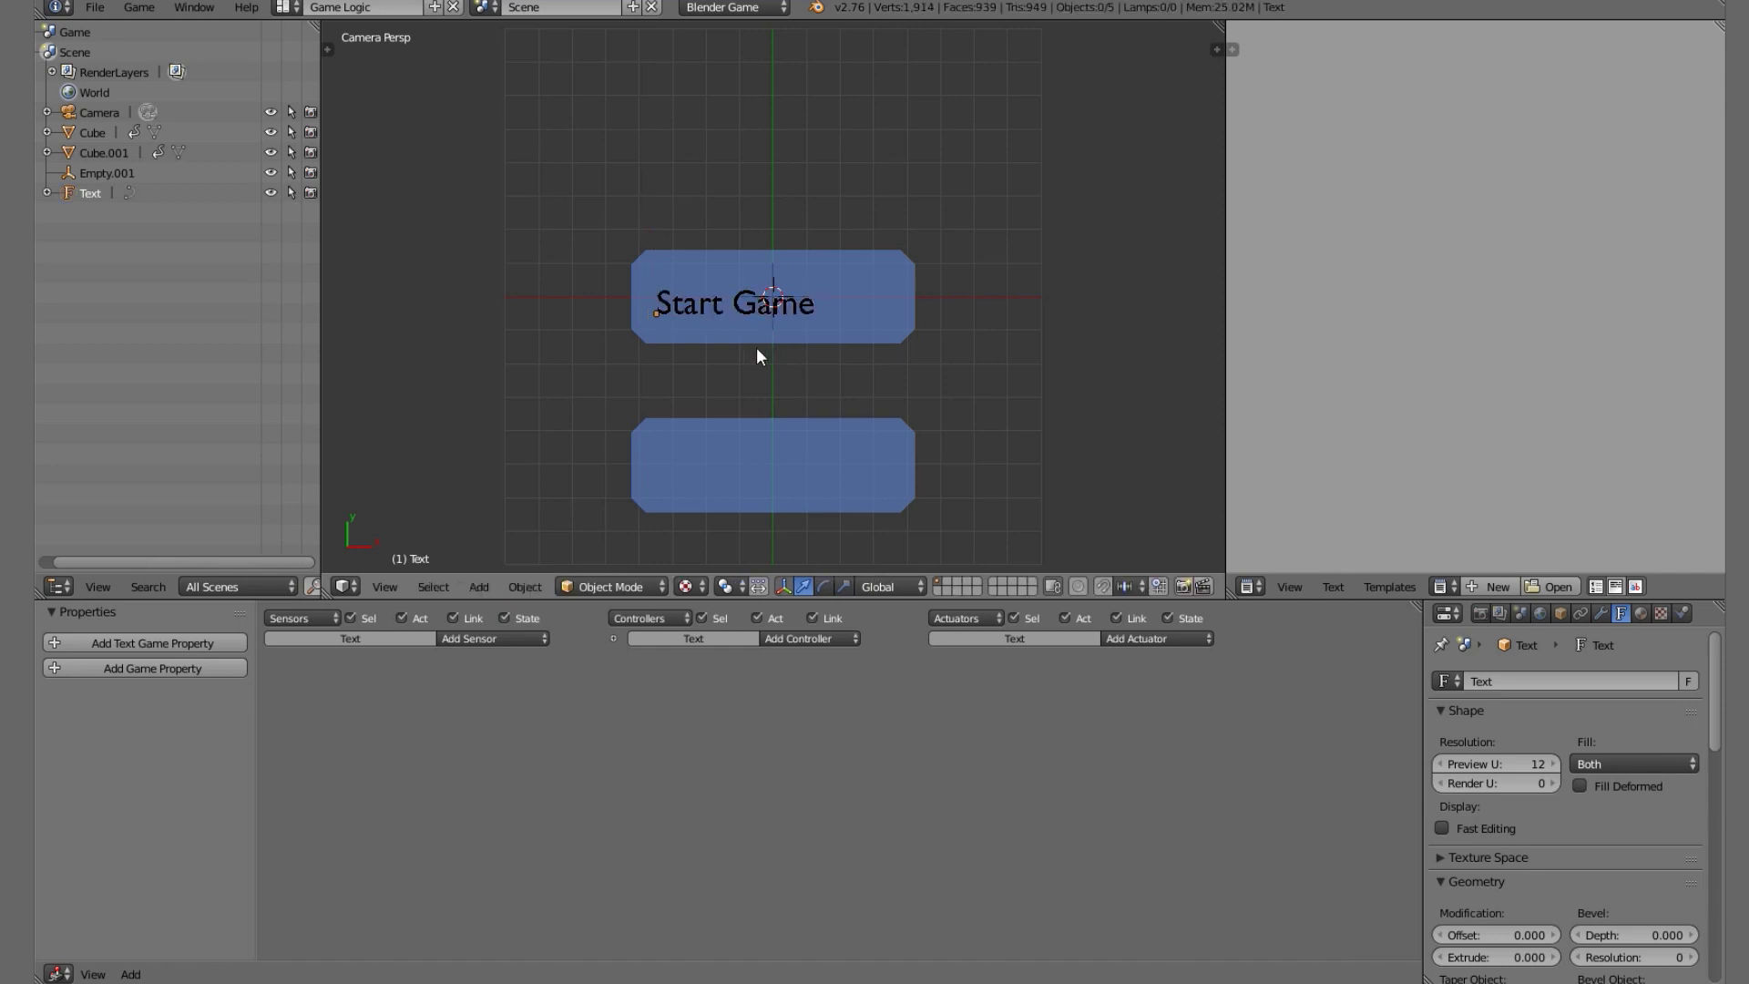
{"action": "key", "text": "p"}
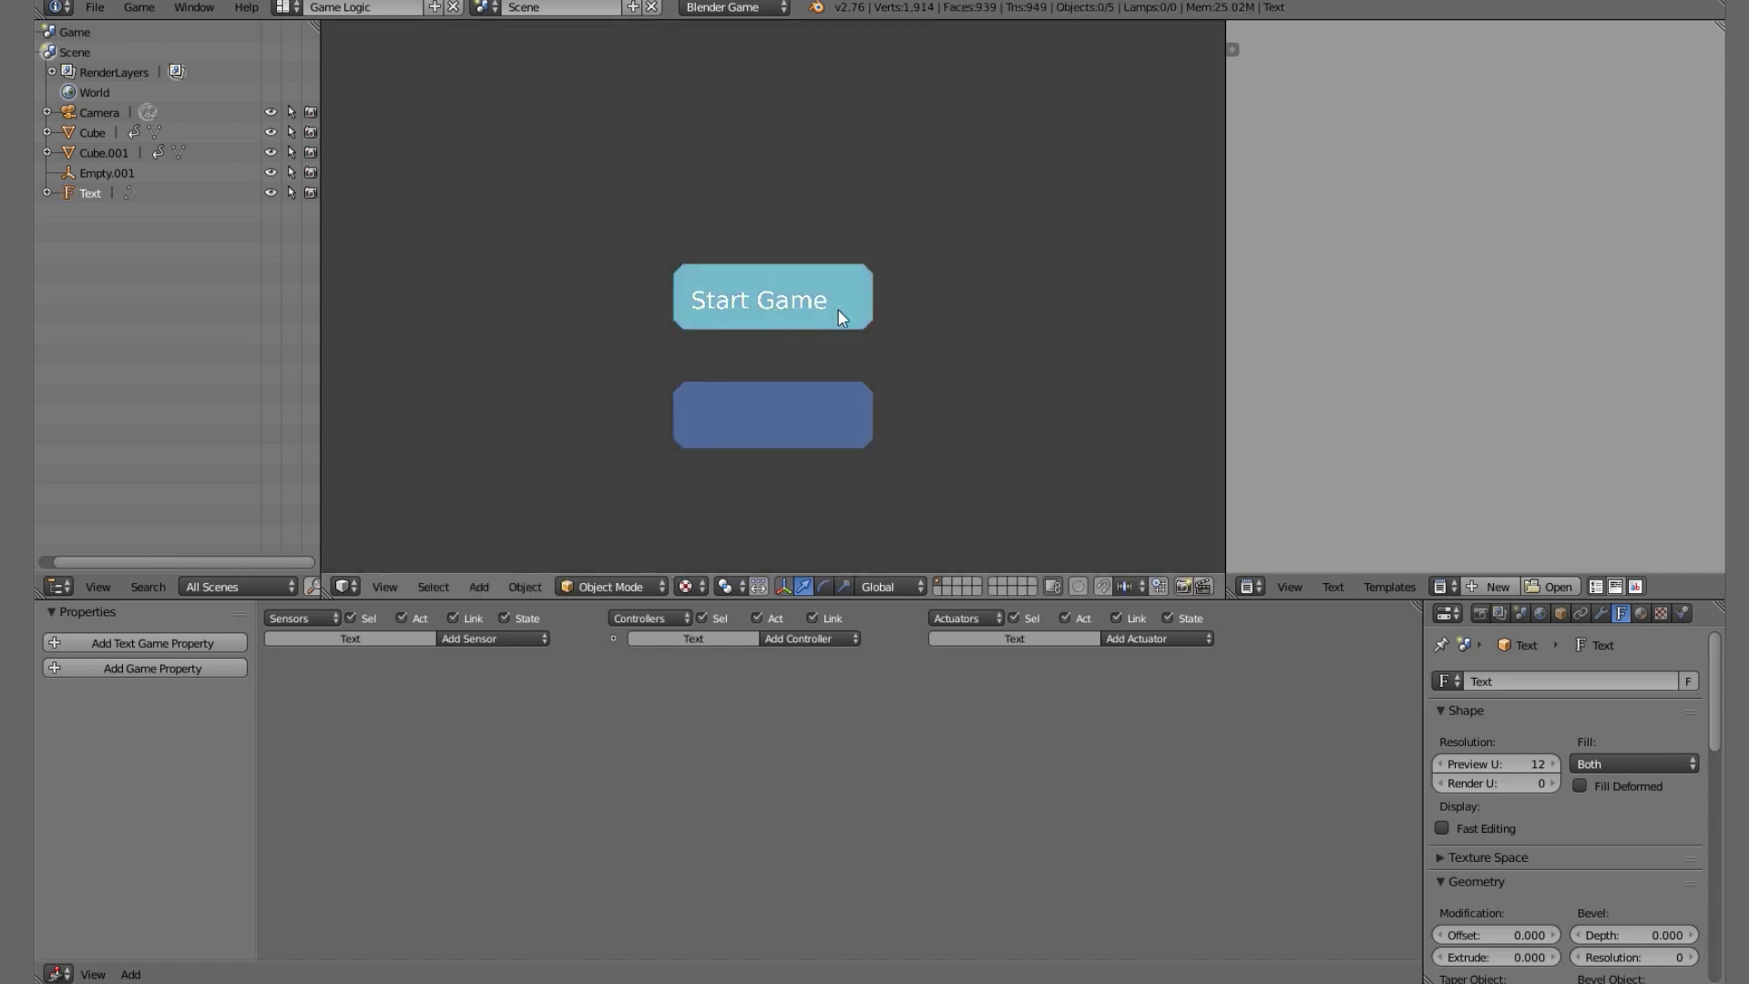
{"action": "key", "text": "Escape"}
Scale the Start Game label up to about 1.085 and check its fit on the plate in game.
{"action": "right_click", "coordinate": [795, 309]}
{"action": "key", "text": "s"}
{"action": "left_click", "coordinate": [882, 330]}
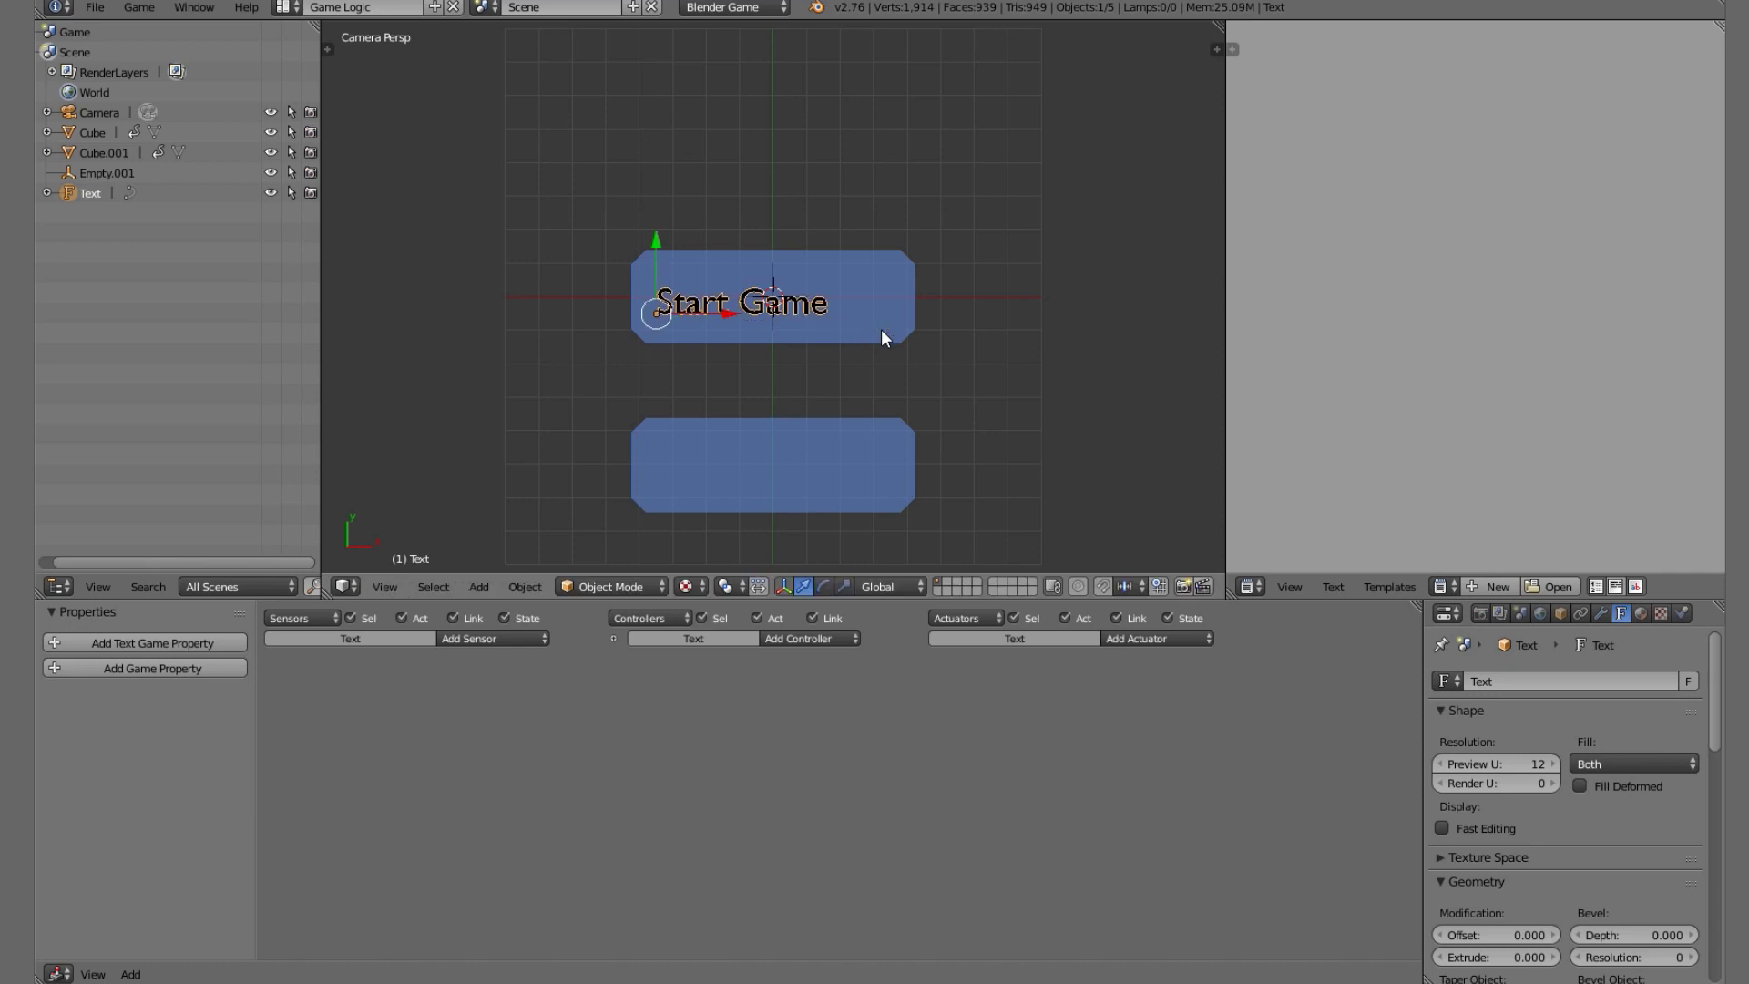
{"action": "key", "text": "p"}
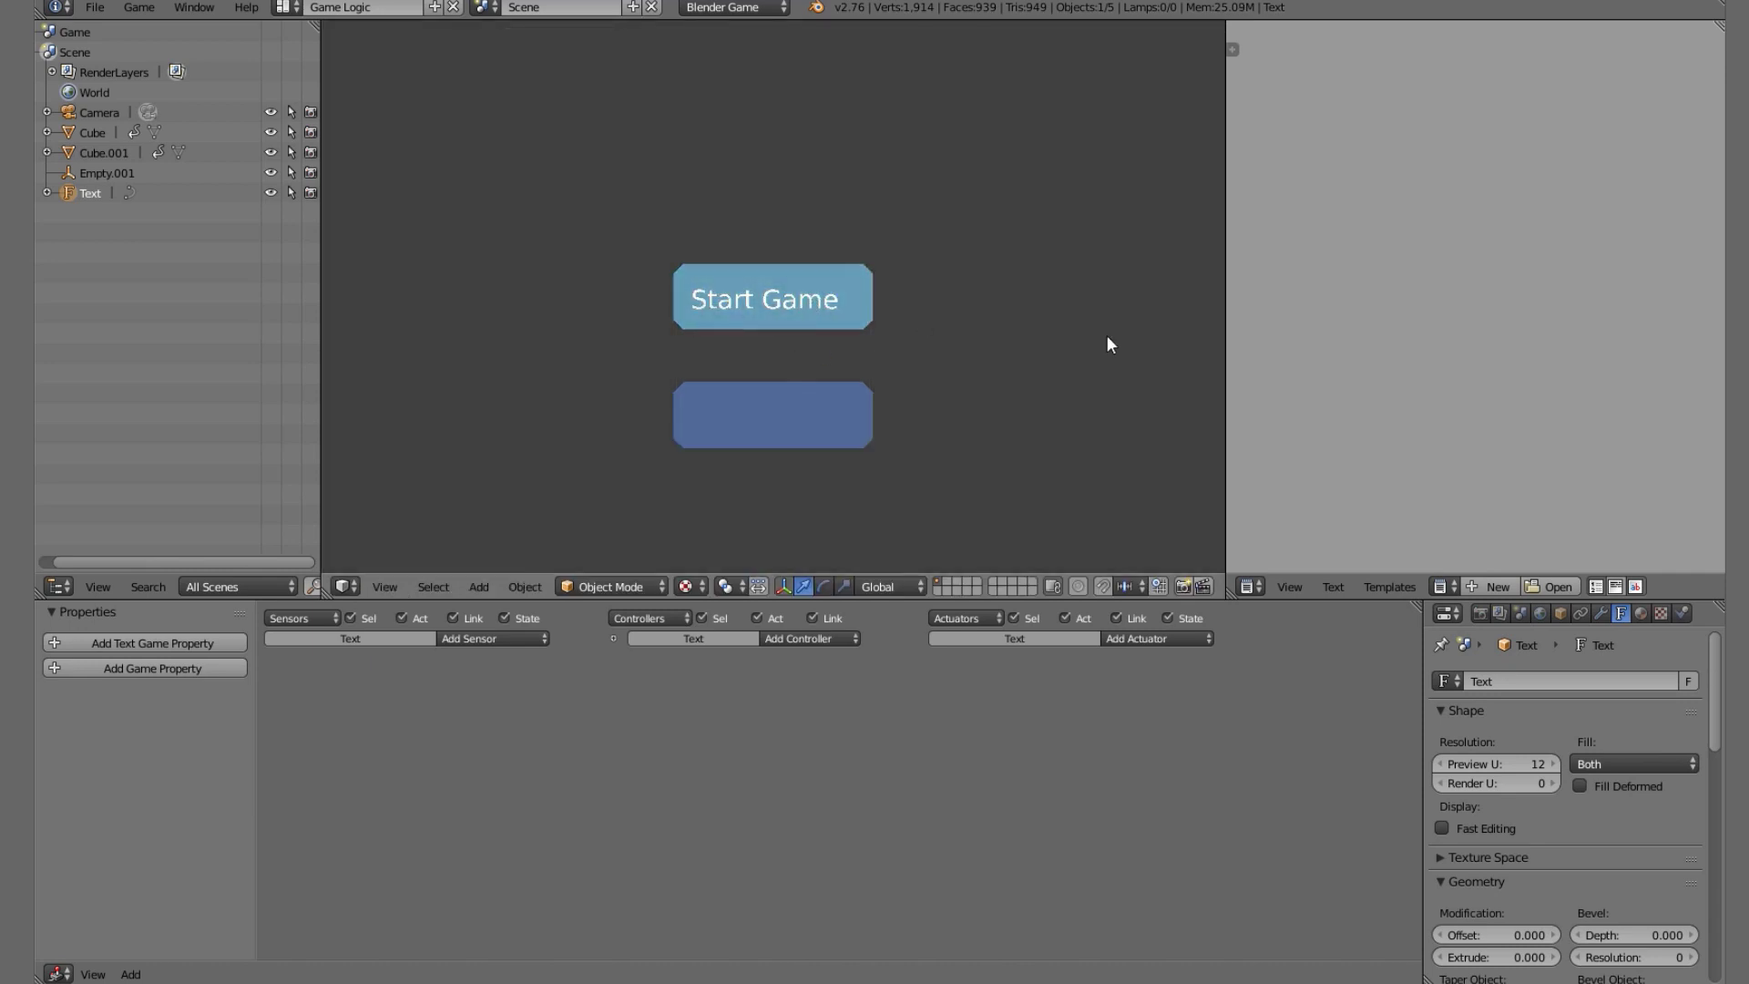
{"action": "key", "text": "Escape"}
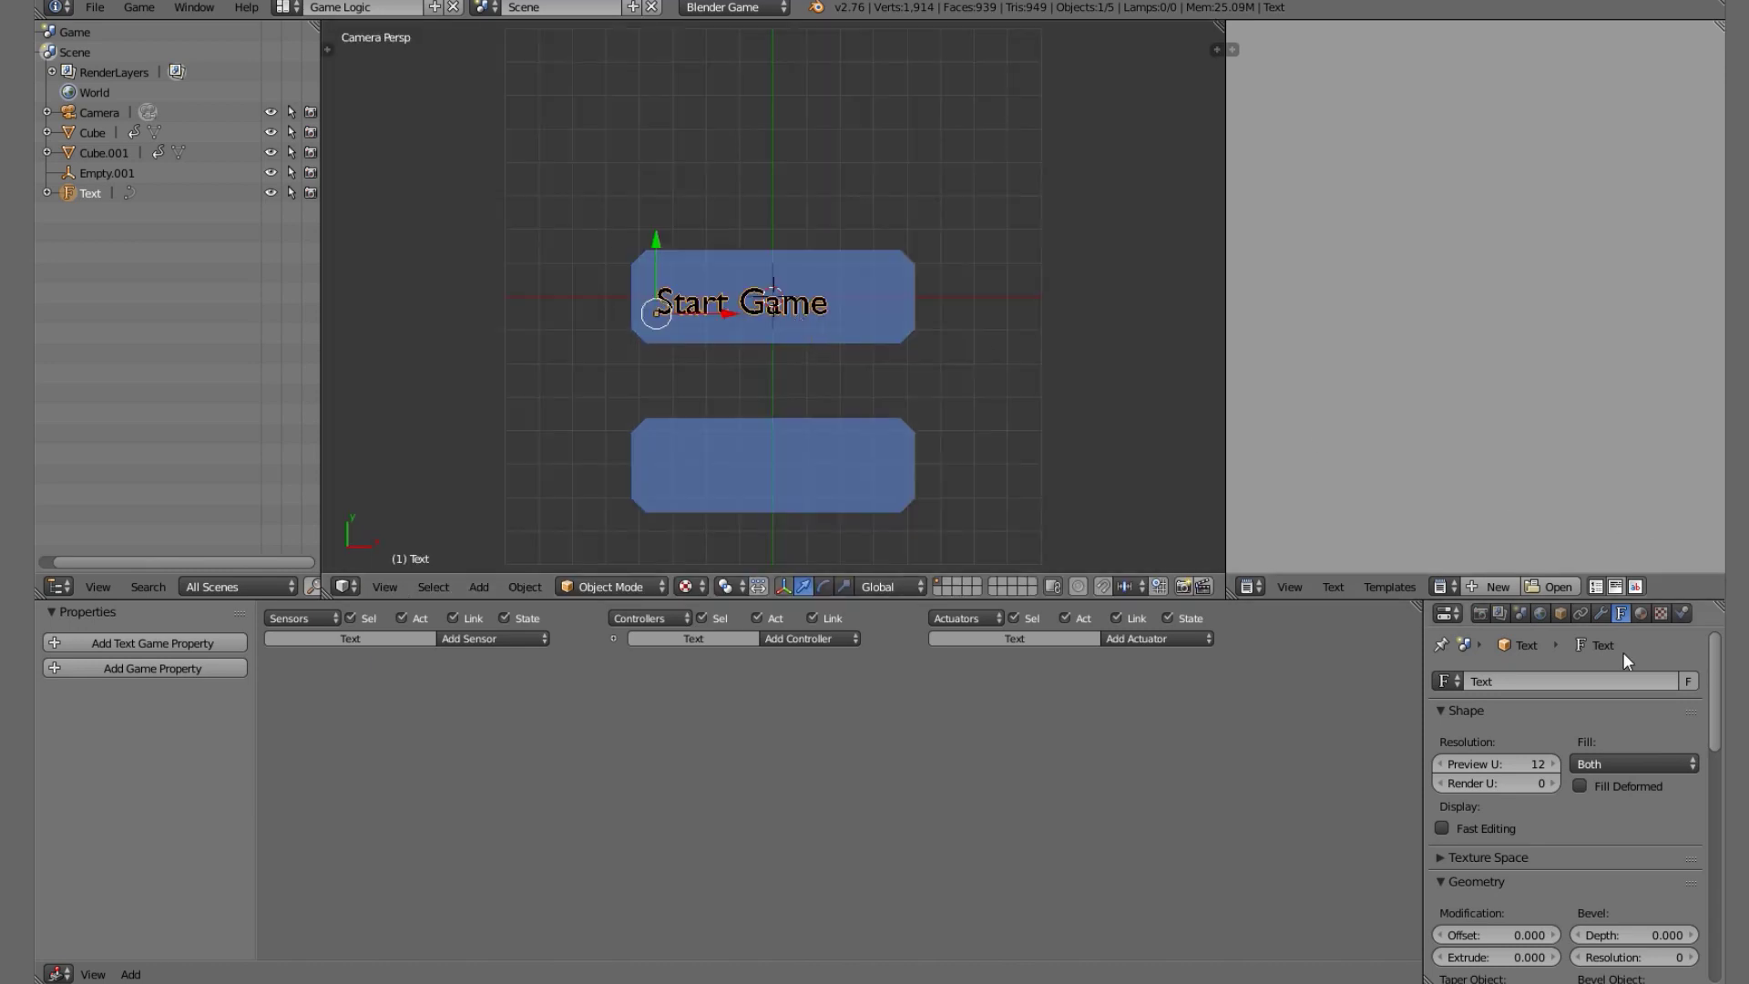
Examine the Start Game label's transform and font settings, including the file chooser for loading a regular font.
{"action": "left_click", "coordinate": [1560, 613]}
{"action": "scroll", "coordinate": [1593, 780], "scroll_direction": "down", "scroll_amount": 2}
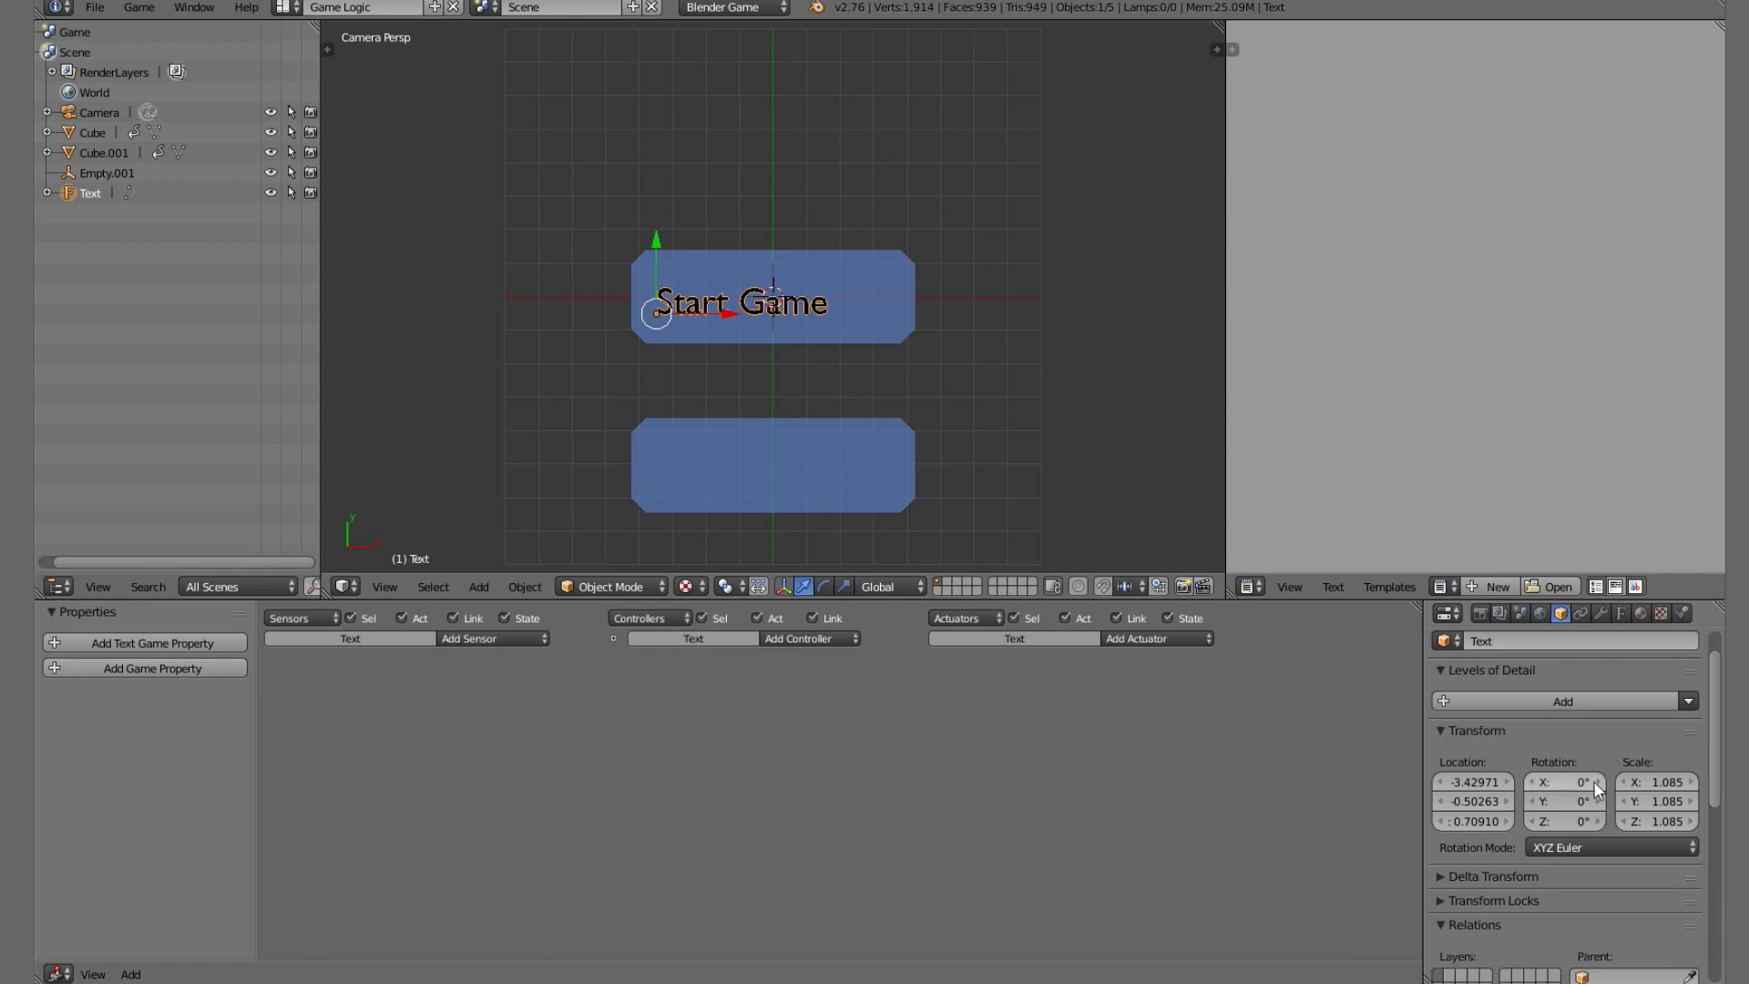
{"action": "left_click", "coordinate": [1601, 613]}
{"action": "left_click", "coordinate": [1621, 613]}
{"action": "scroll", "coordinate": [1626, 743], "scroll_direction": "down", "scroll_amount": 5}
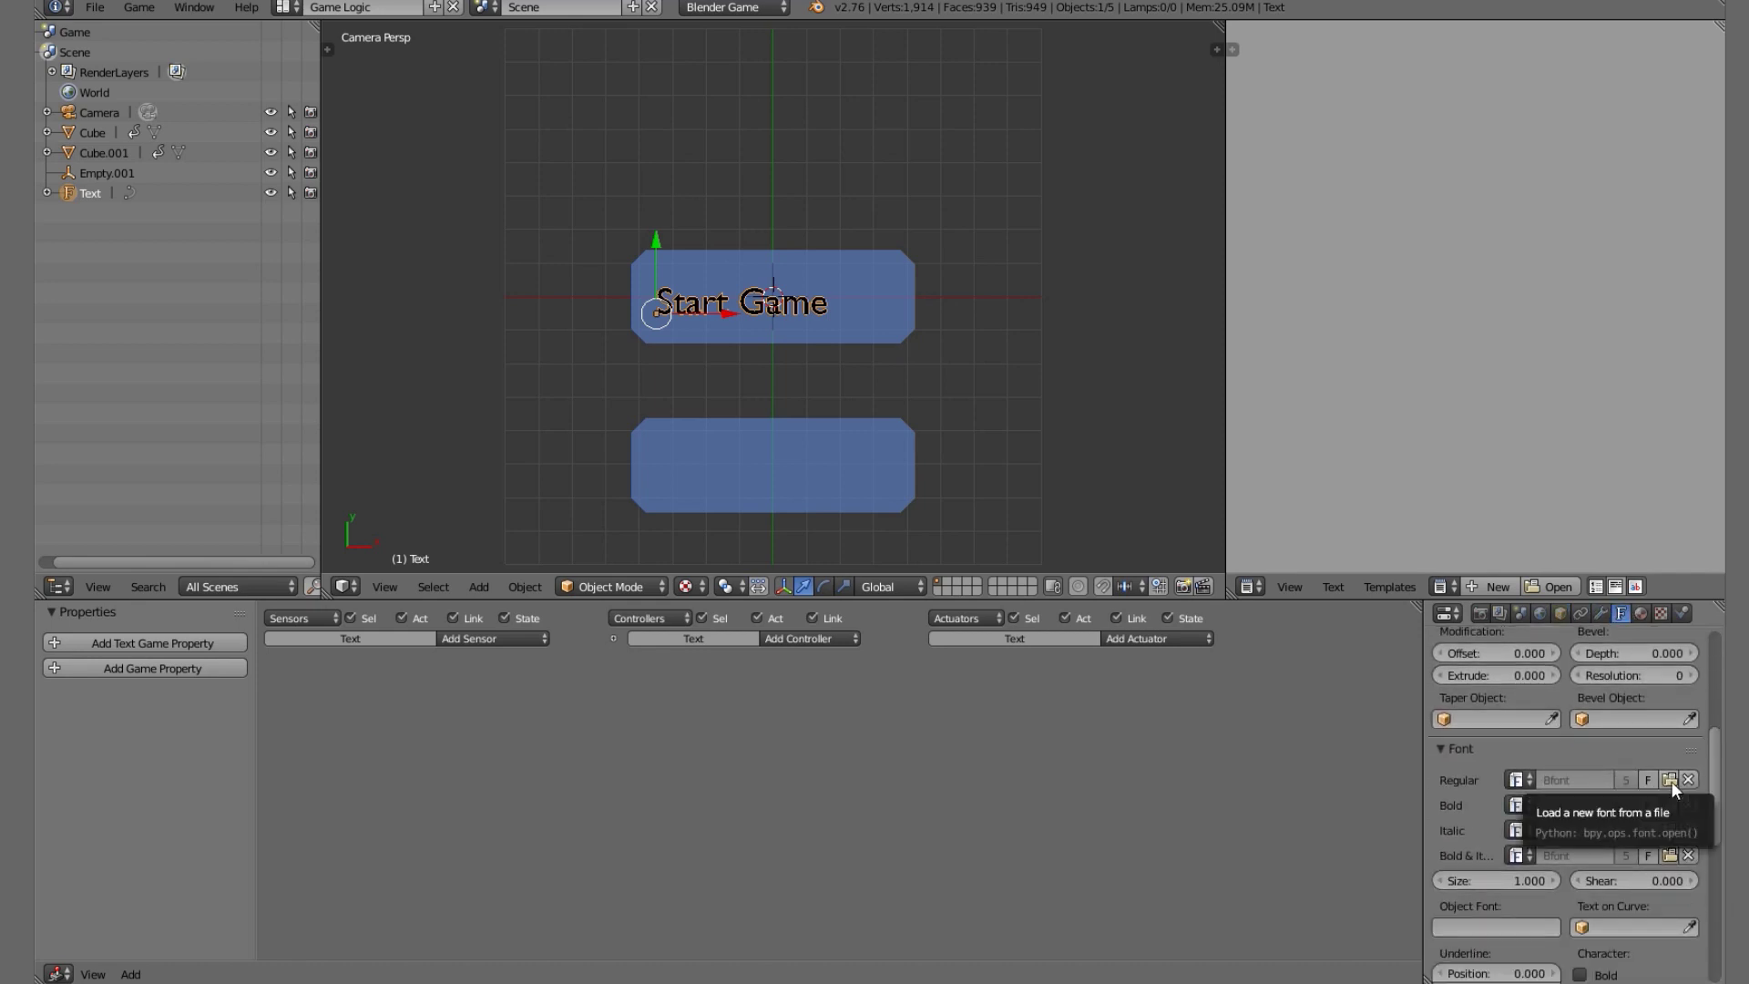
{"action": "left_click", "coordinate": [1671, 782]}
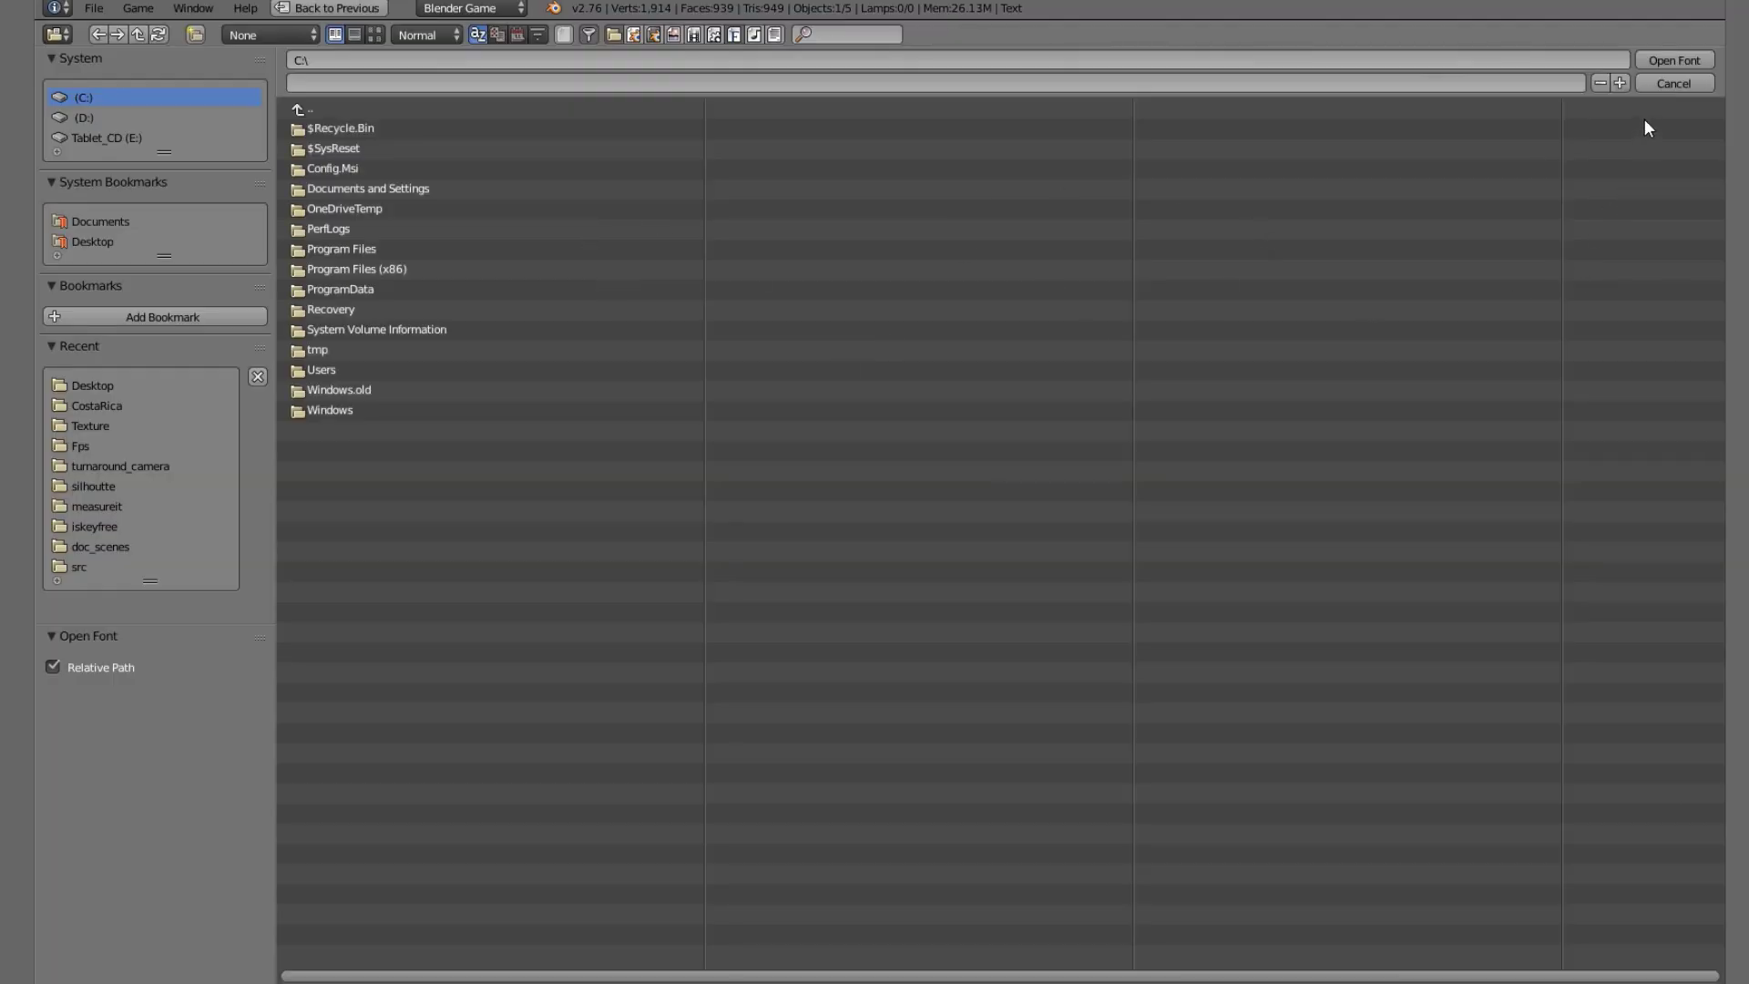
{"action": "left_click", "coordinate": [1671, 88]}
{"action": "scroll", "coordinate": [1664, 809], "scroll_direction": "down", "scroll_amount": 5}
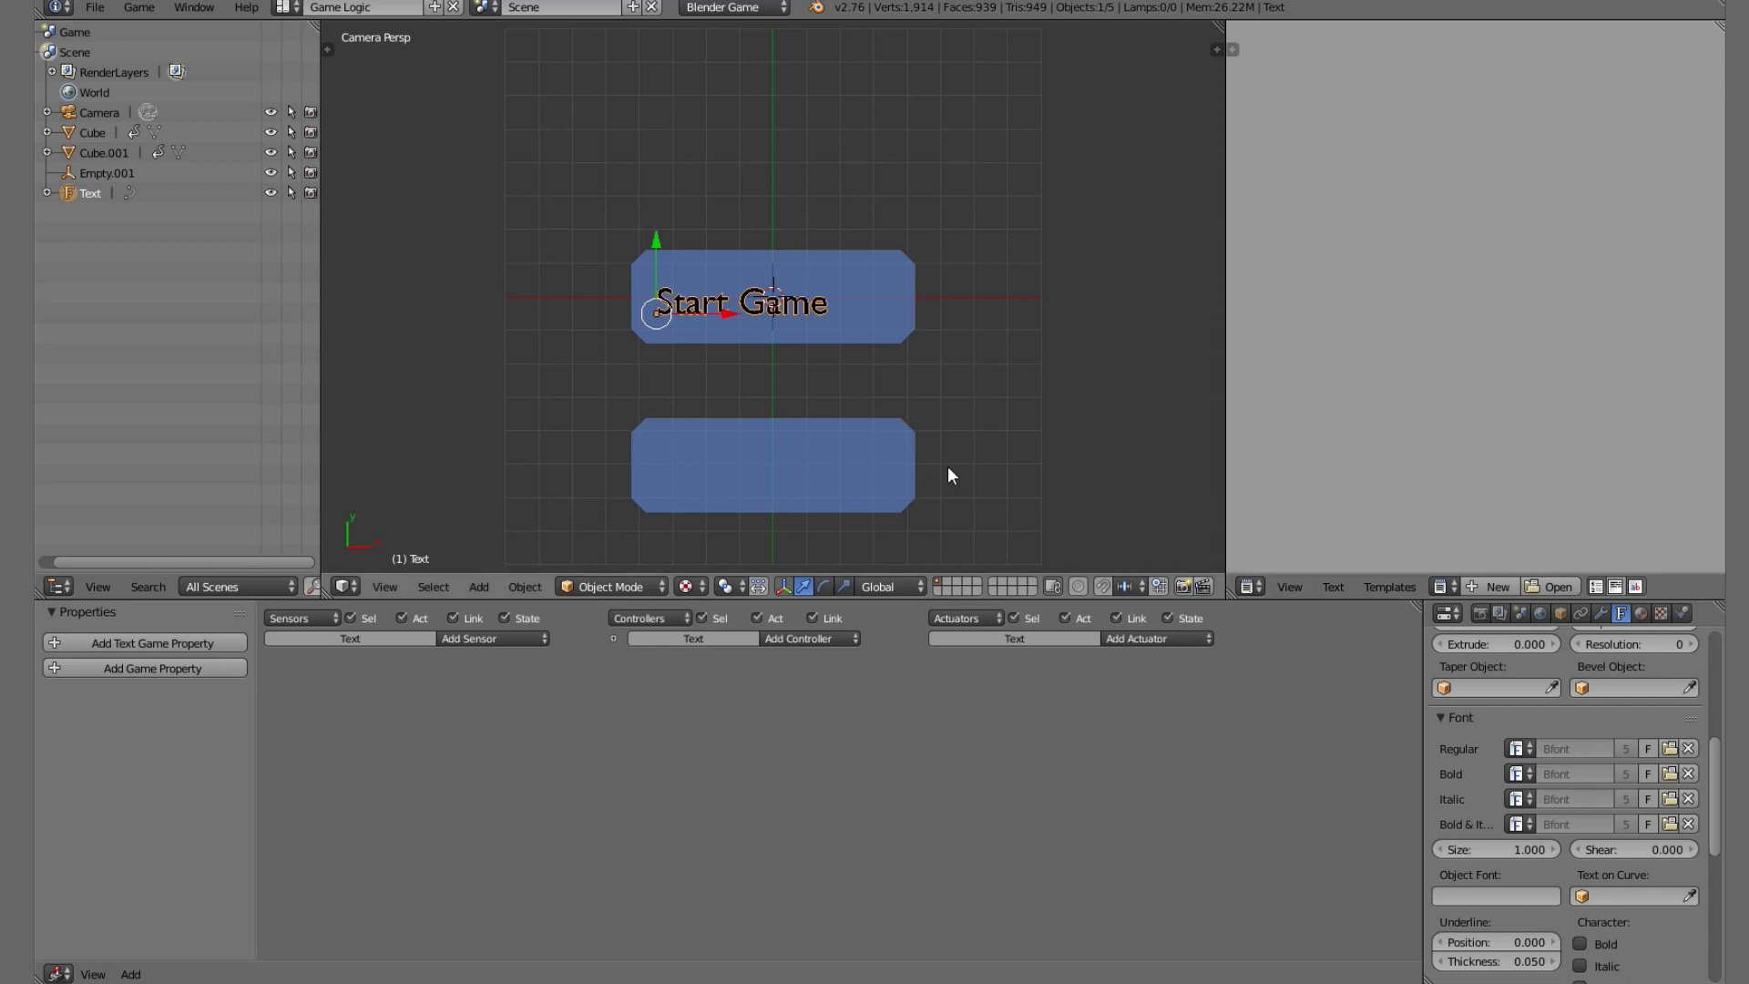
{"action": "scroll", "coordinate": [948, 476], "scroll_direction": "down", "scroll_amount": 3}
{"action": "key", "text": "Home"}
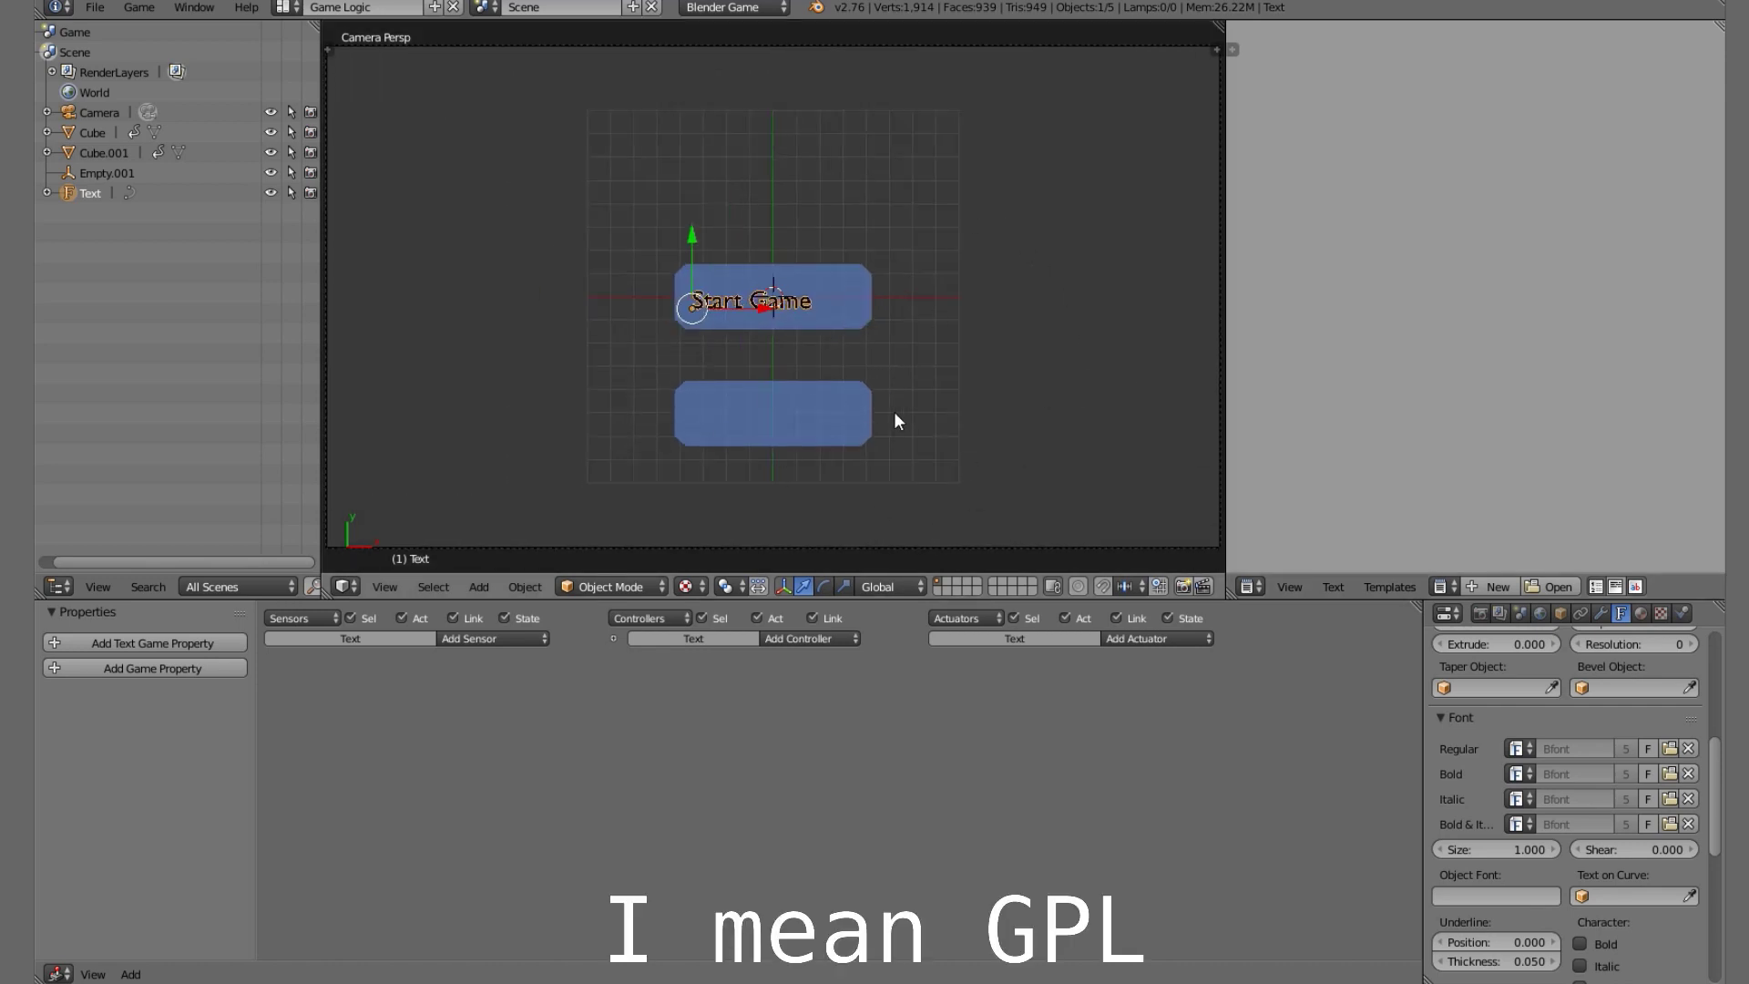
Run the menu to check the Start Game label and its plate's mouse-over animation.
{"action": "scroll", "coordinate": [893, 412], "scroll_direction": "up", "scroll_amount": 3}
{"action": "scroll", "coordinate": [903, 412], "scroll_direction": "down", "scroll_amount": 3}
{"action": "scroll", "coordinate": [904, 416], "scroll_direction": "down", "scroll_amount": 1}
{"action": "scroll", "coordinate": [903, 416], "scroll_direction": "up", "scroll_amount": 1}
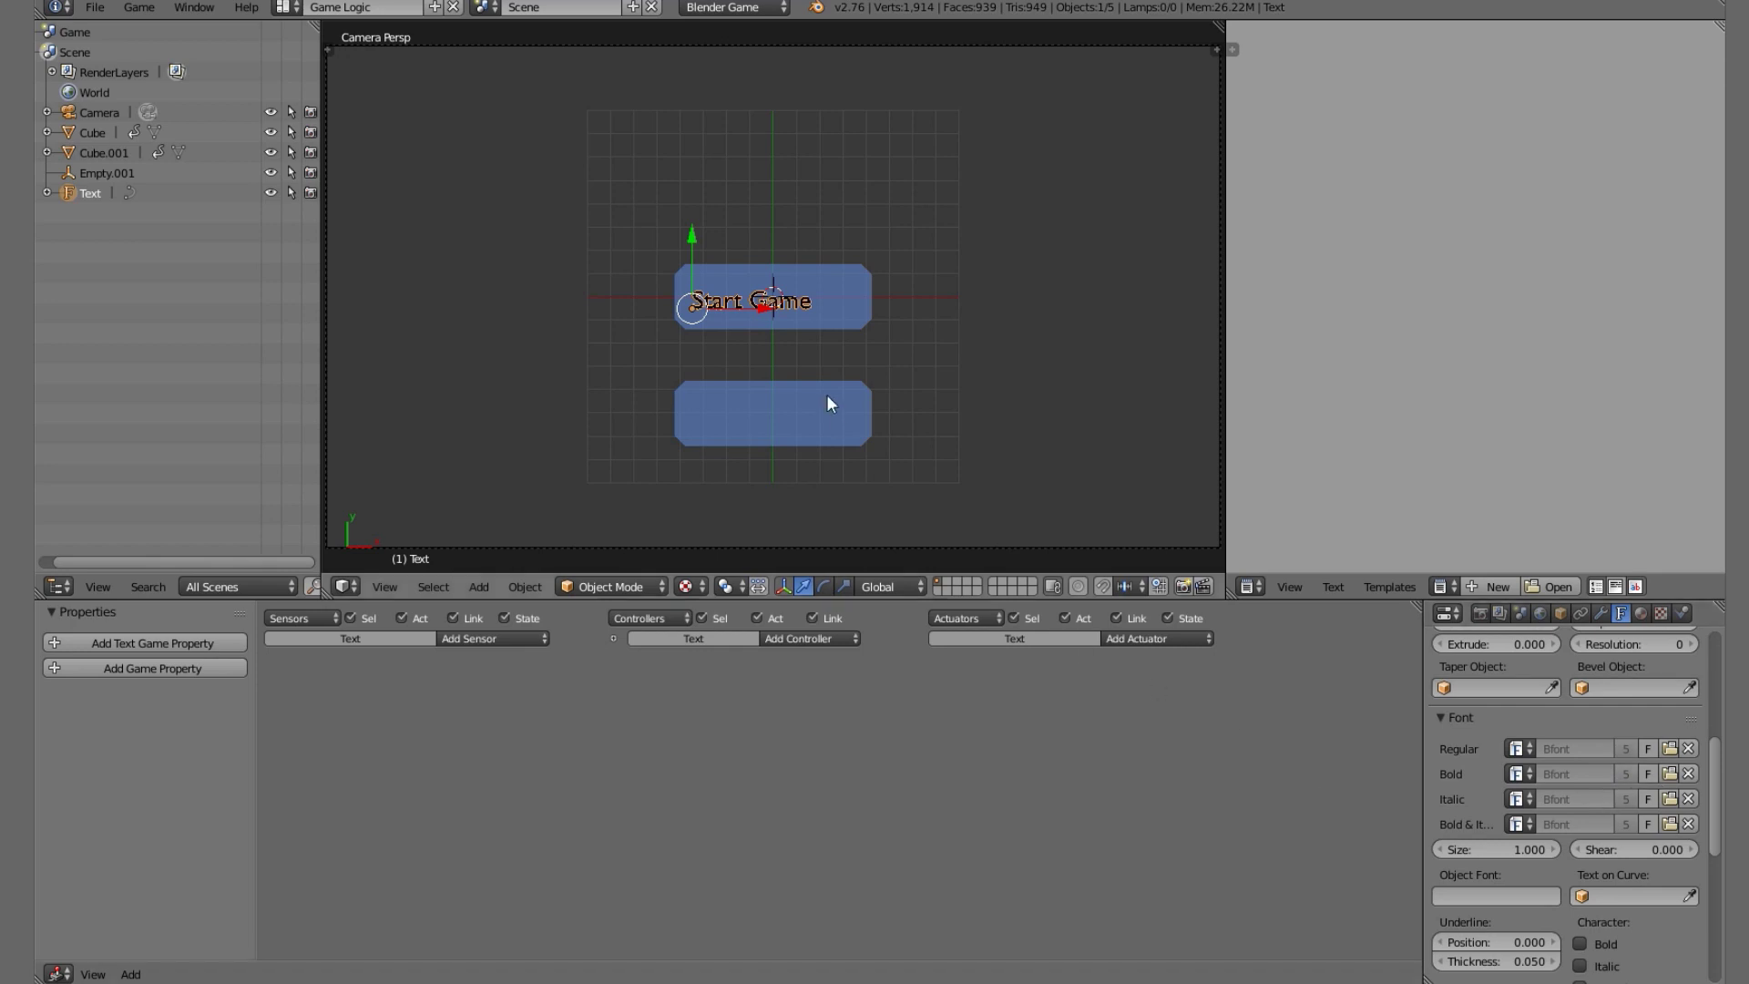
{"action": "key", "text": "p"}
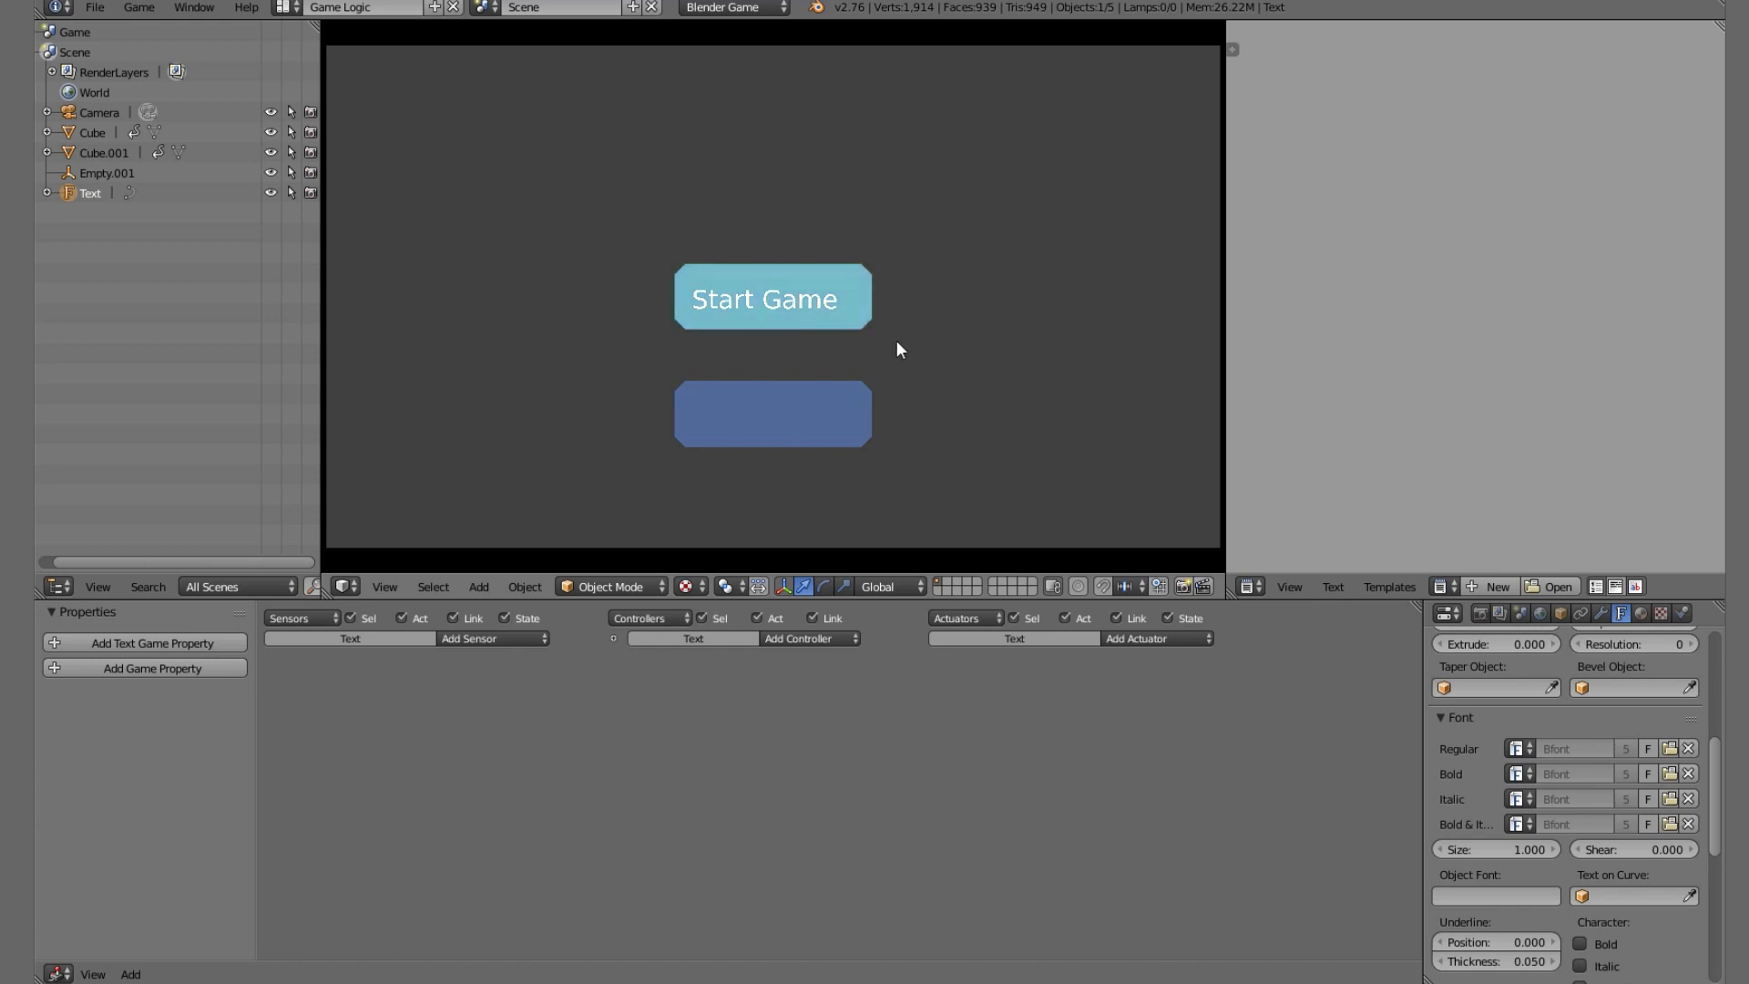
{"action": "key", "text": "Escape"}
Duplicate the Start Game label and place the copy along Y on the lower plate.
{"action": "scroll", "coordinate": [784, 429], "scroll_direction": "up", "scroll_amount": 2}
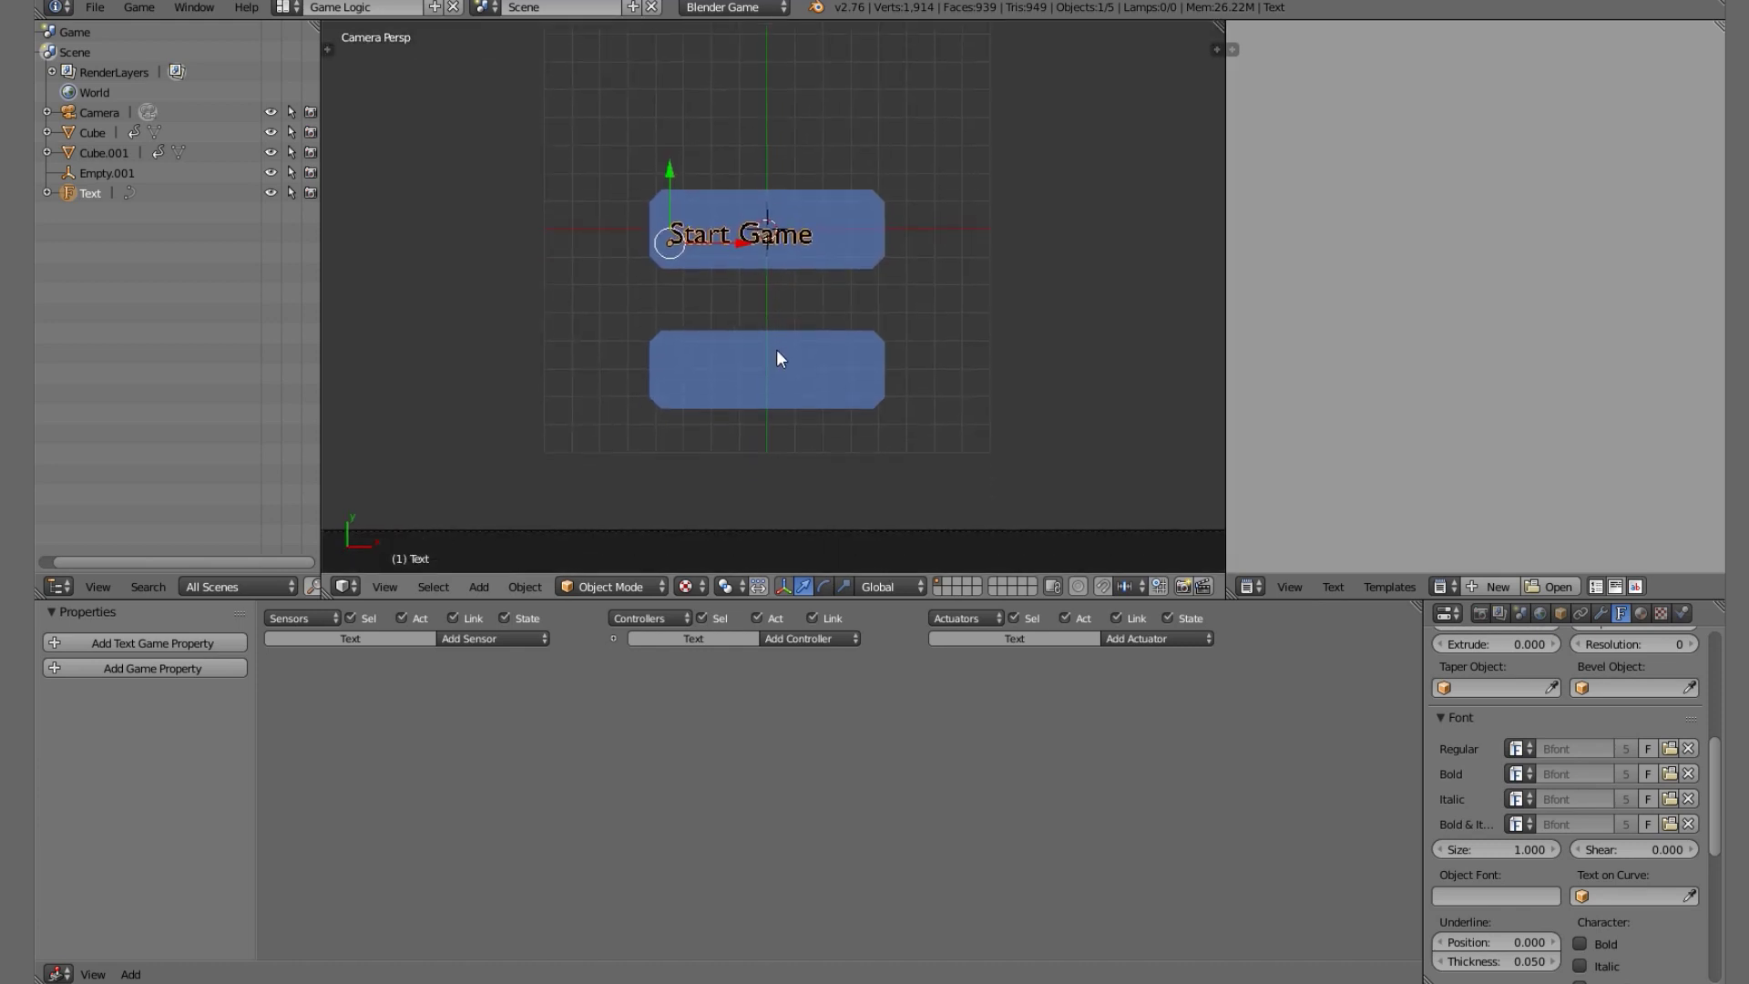
{"action": "key", "text": "shift+d"}
{"action": "key", "text": "y"}
{"action": "left_click", "coordinate": [776, 479]}
Change the wording of the duplicated label on the lower plate to "End Game".
{"action": "key", "text": "Tab"}
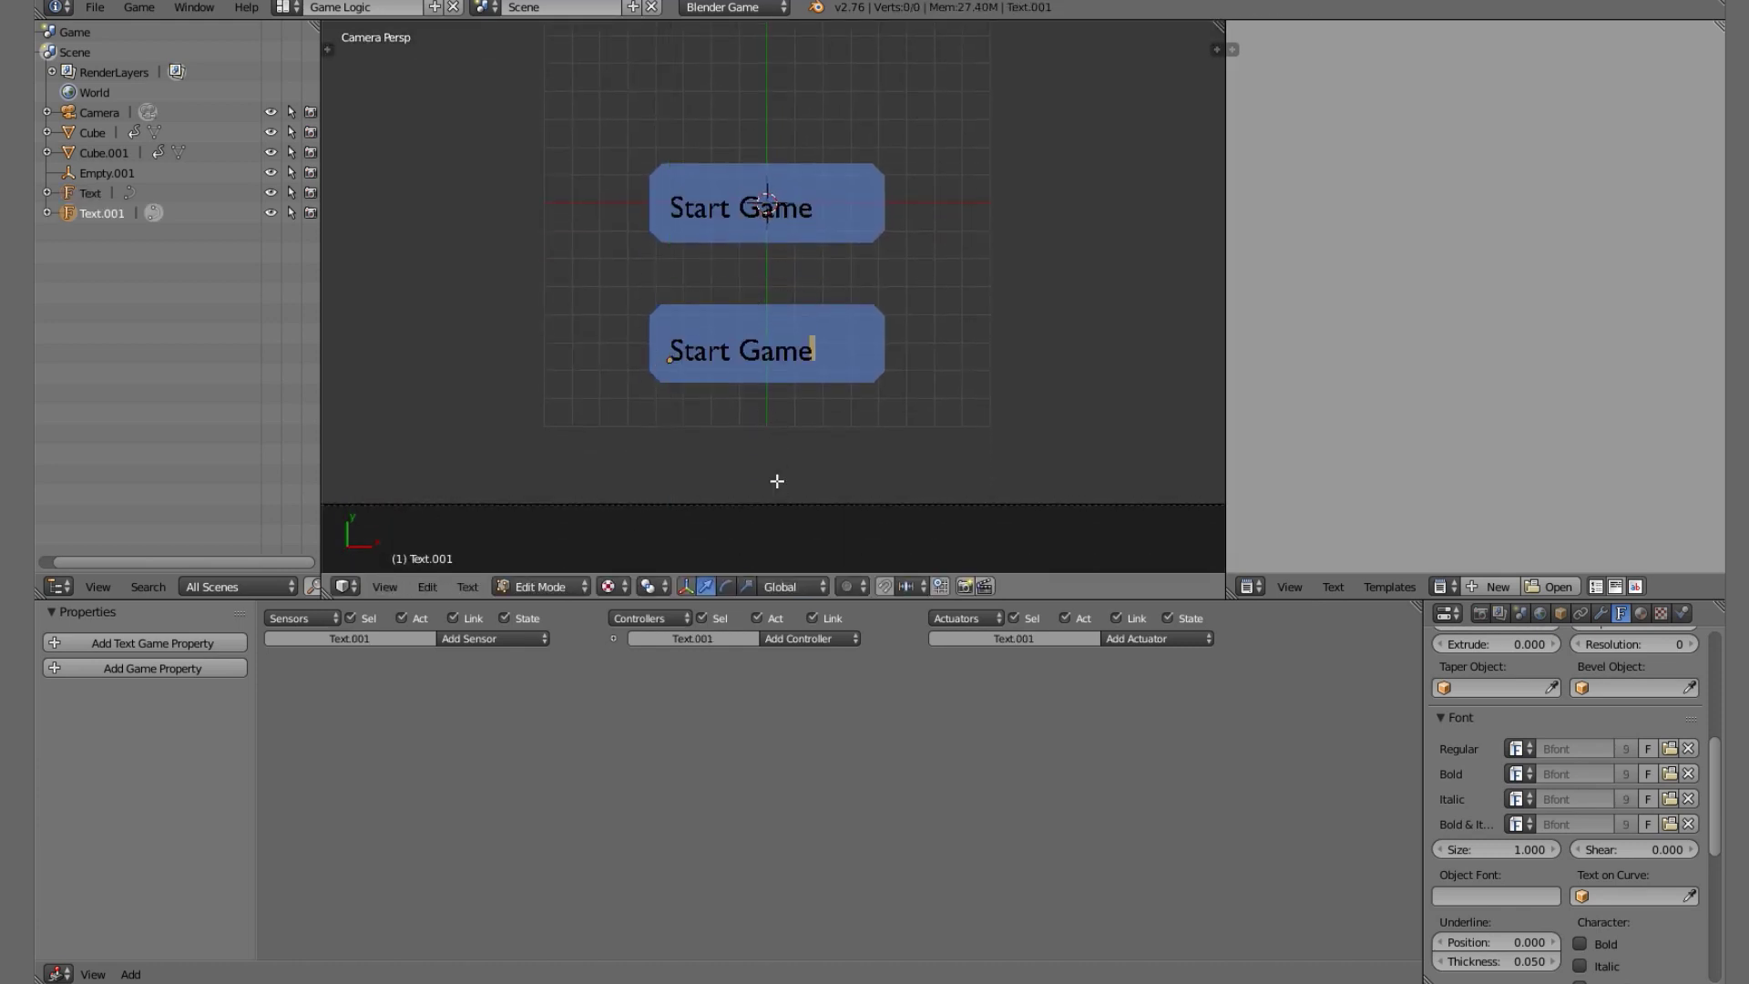
{"action": "key", "text": "BackSpace"}
{"action": "key", "text": "BackSpace"}
{"action": "key", "text": "BackSpace"}
{"action": "key", "text": "BackSpace"}
{"action": "key", "text": "BackSpace"}
{"action": "key", "text": "BackSpace"}
{"action": "key", "text": "BackSpace"}
{"action": "key", "text": "BackSpace"}
{"action": "key", "text": "BackSpace"}
{"action": "key", "text": "BackSpace"}
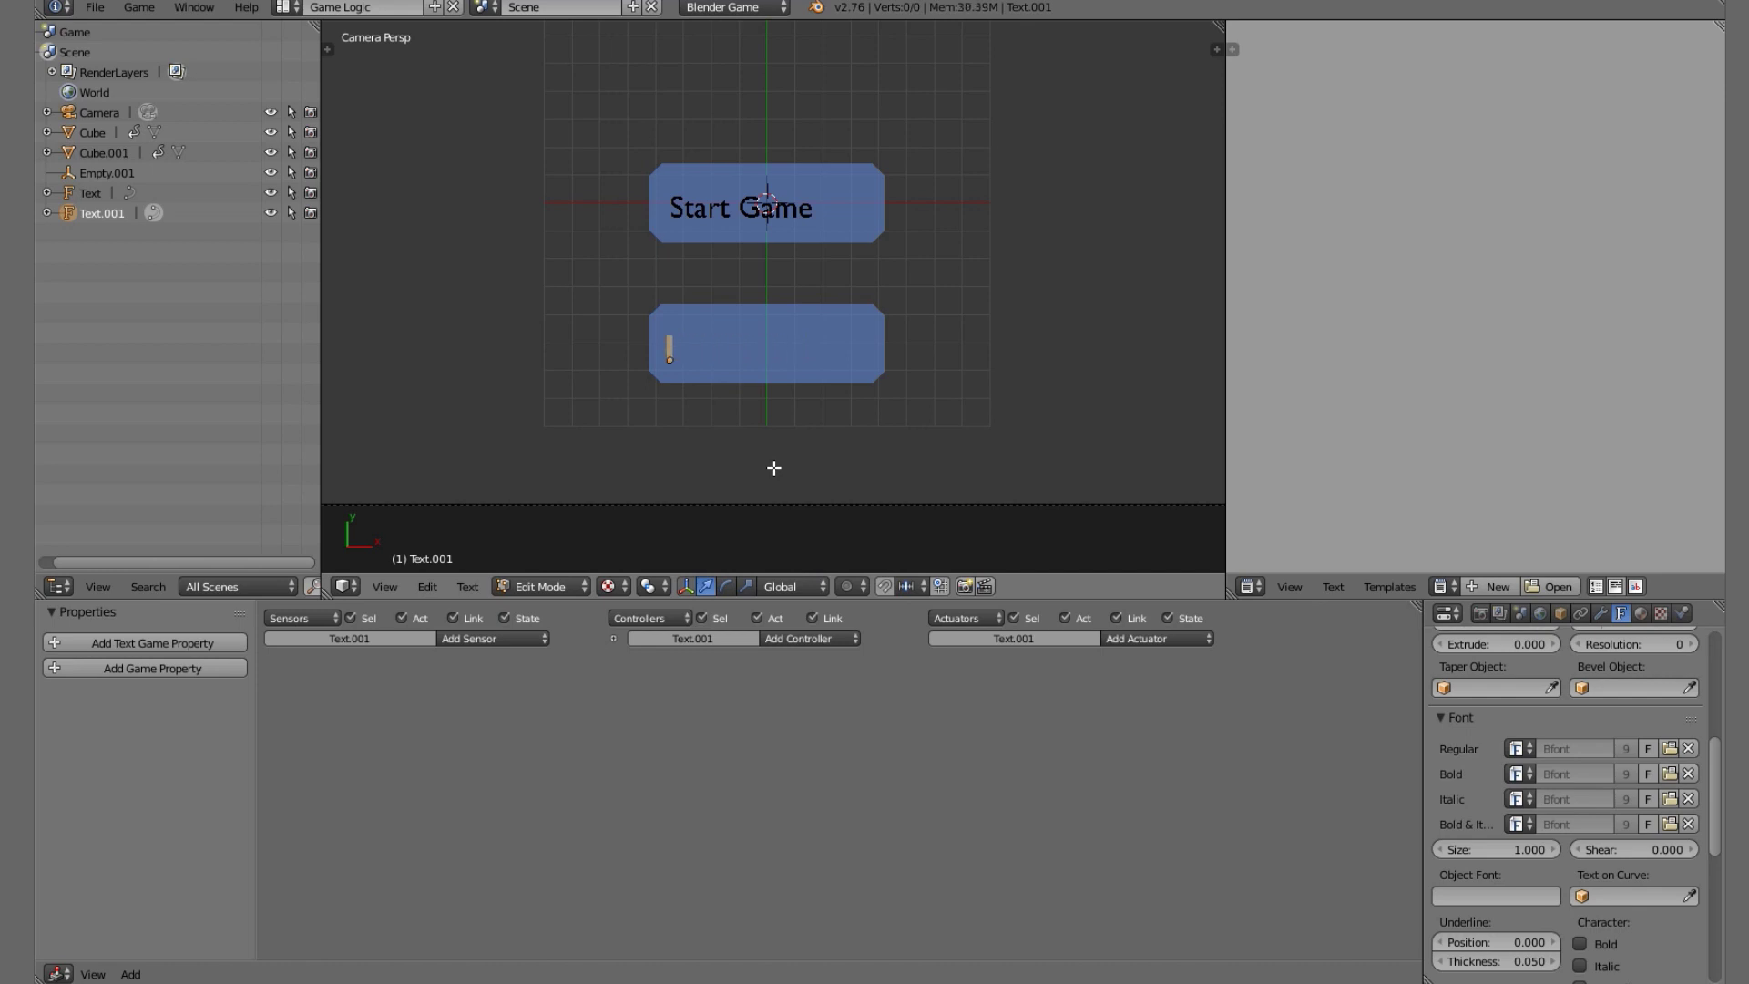
{"action": "type", "text": "End Game"}
{"action": "key", "text": "Tab"}
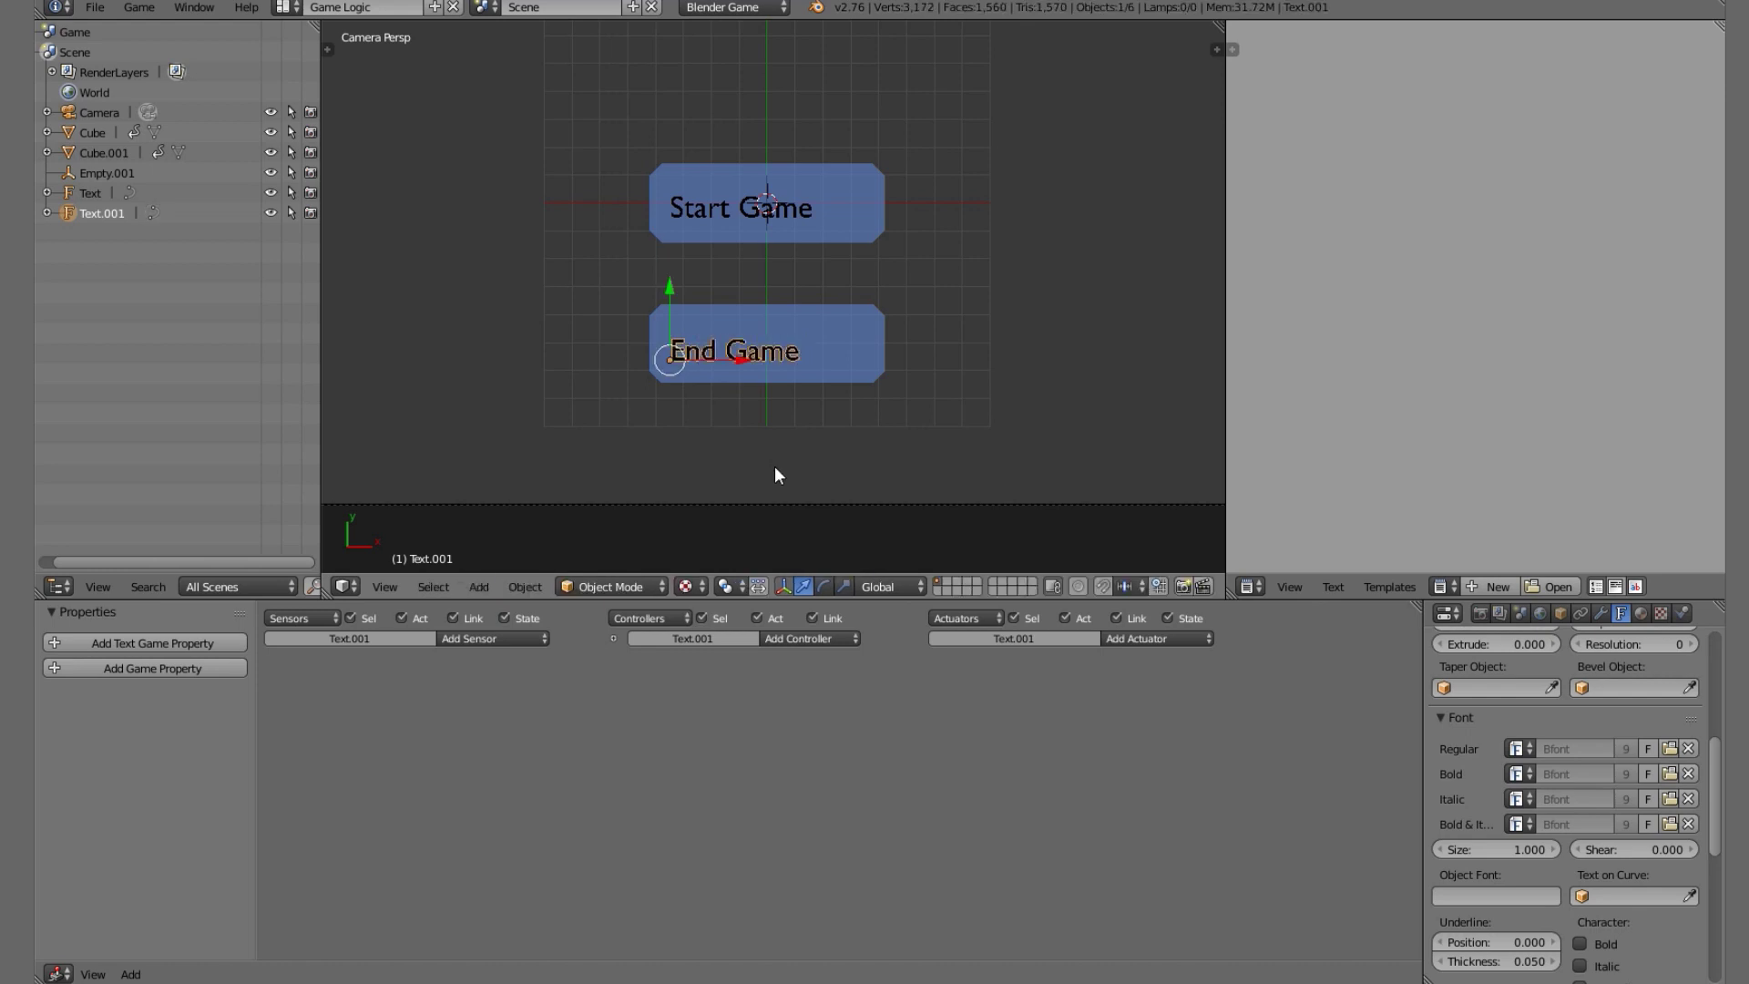
Move the End Game label about 1.07 along X and check its position in game.
{"action": "key", "text": "g"}
{"action": "key", "text": "x"}
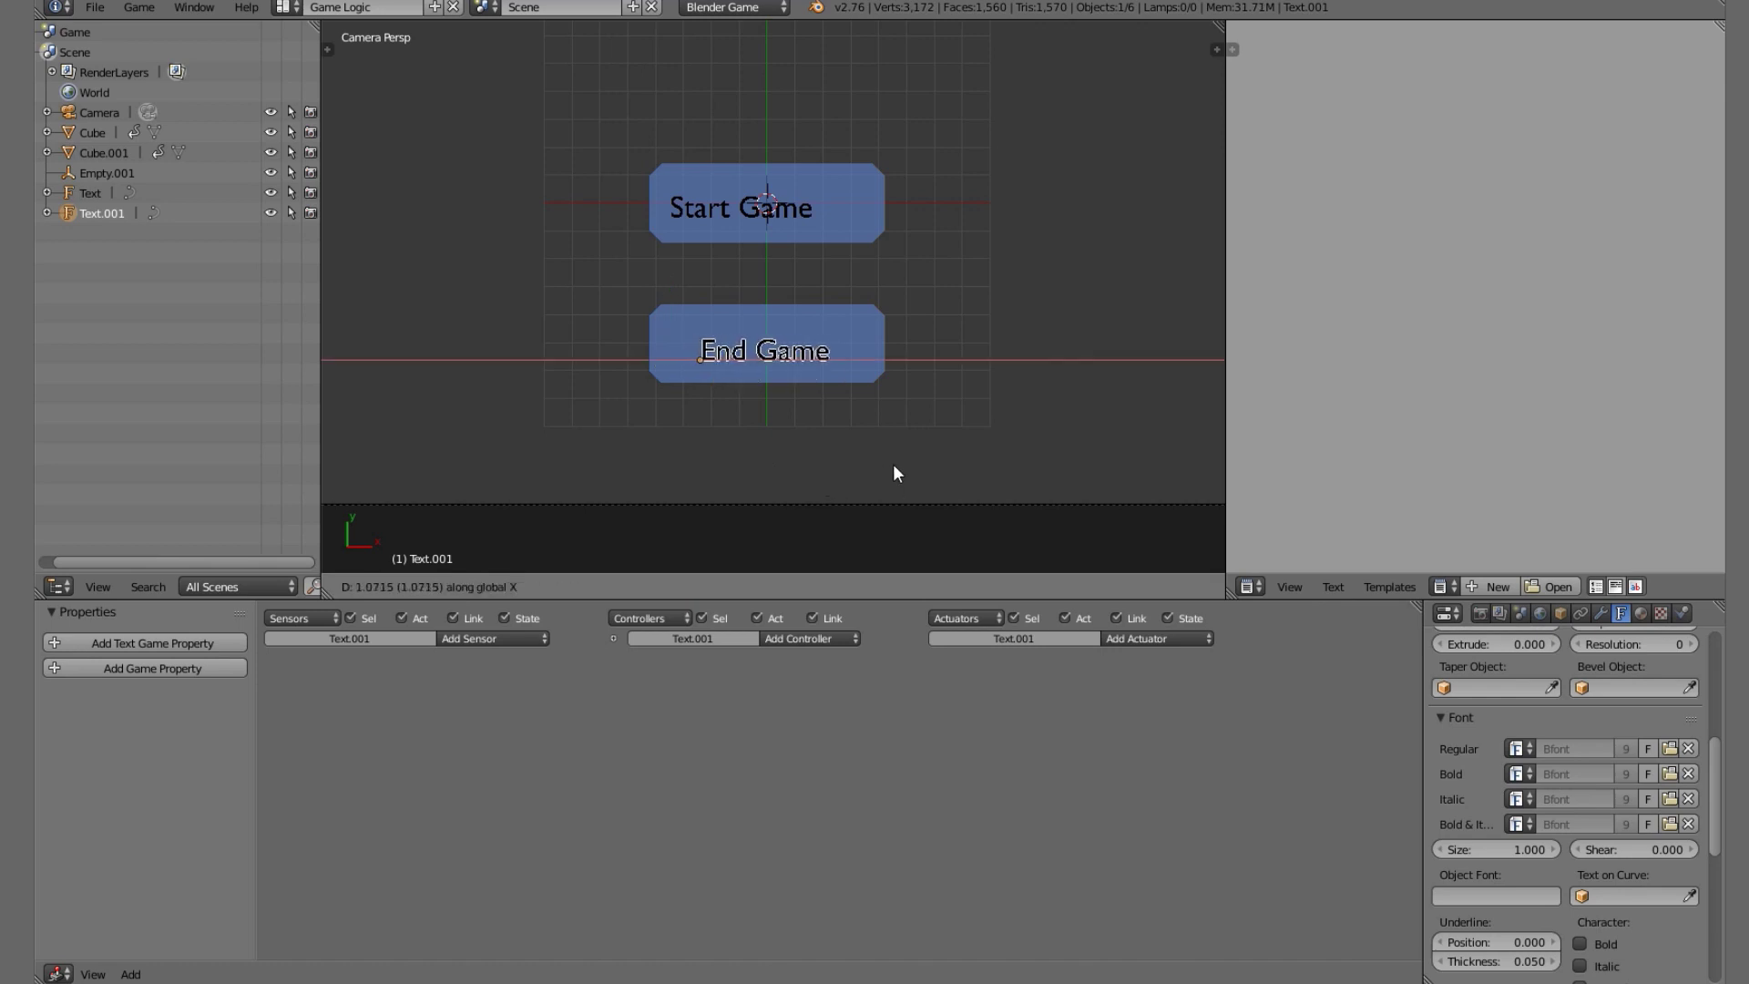
{"action": "left_click", "coordinate": [893, 473]}
{"action": "key", "text": "a"}
{"action": "scroll", "coordinate": [883, 429], "scroll_direction": "down", "scroll_amount": 3}
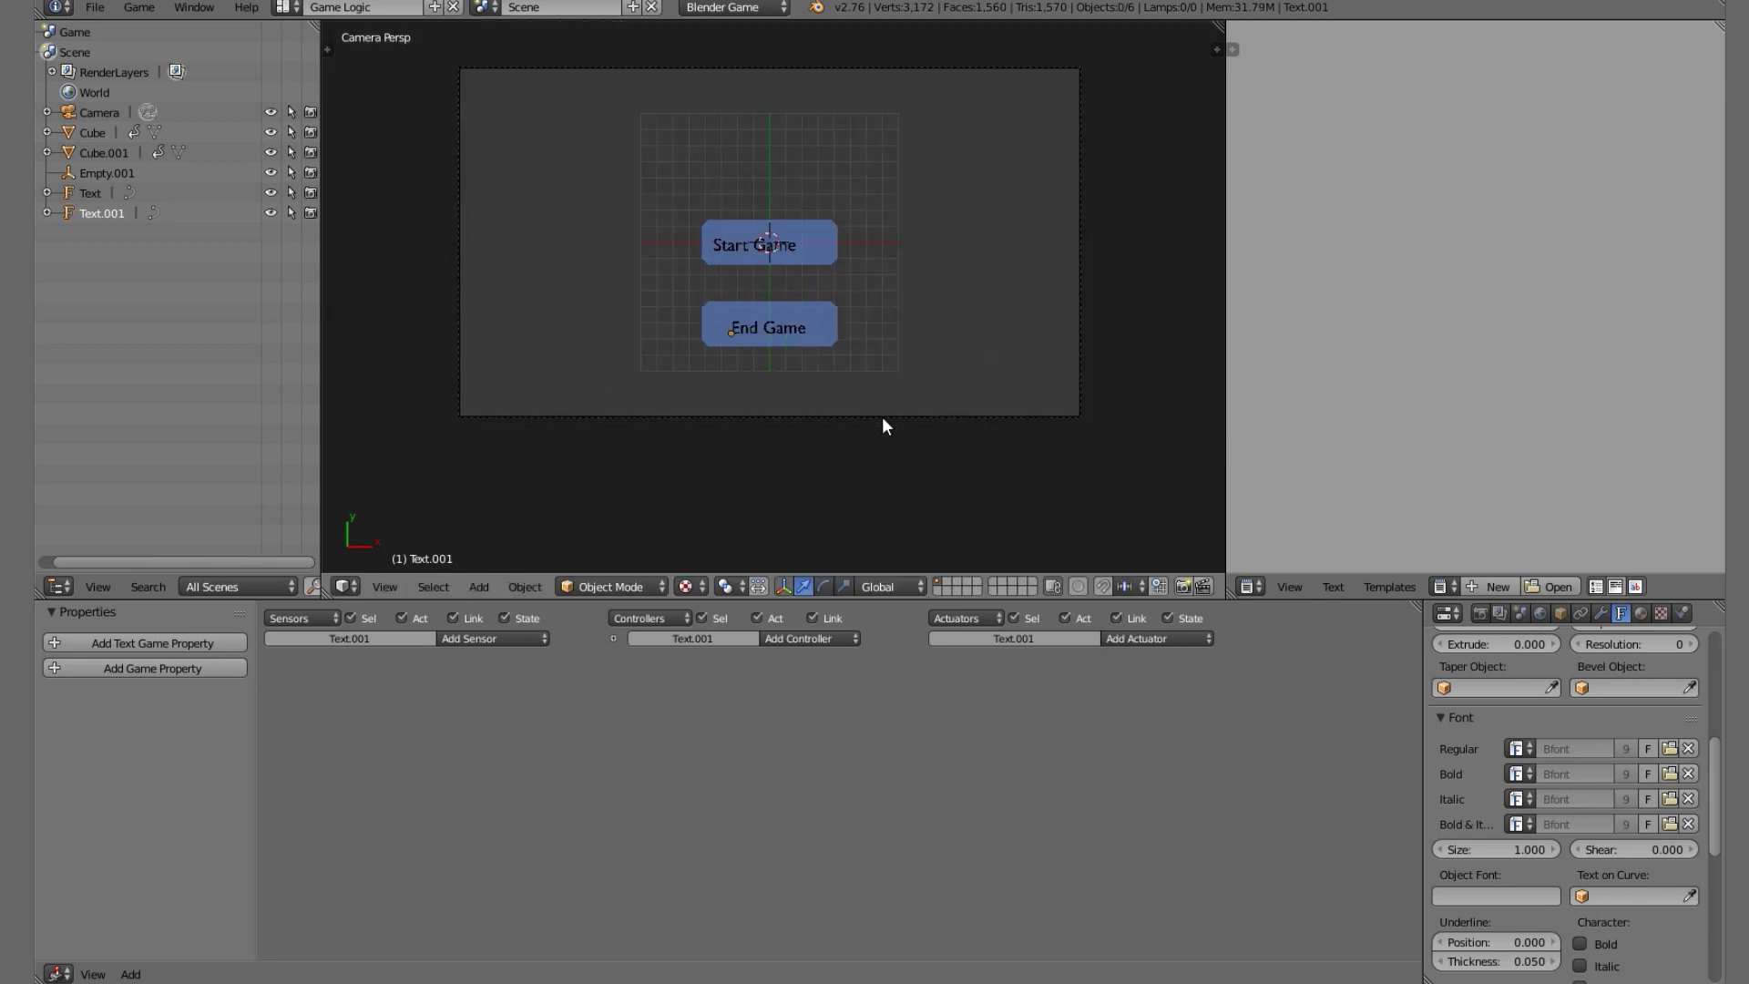
{"action": "scroll", "coordinate": [882, 501], "scroll_direction": "up", "scroll_amount": 2}
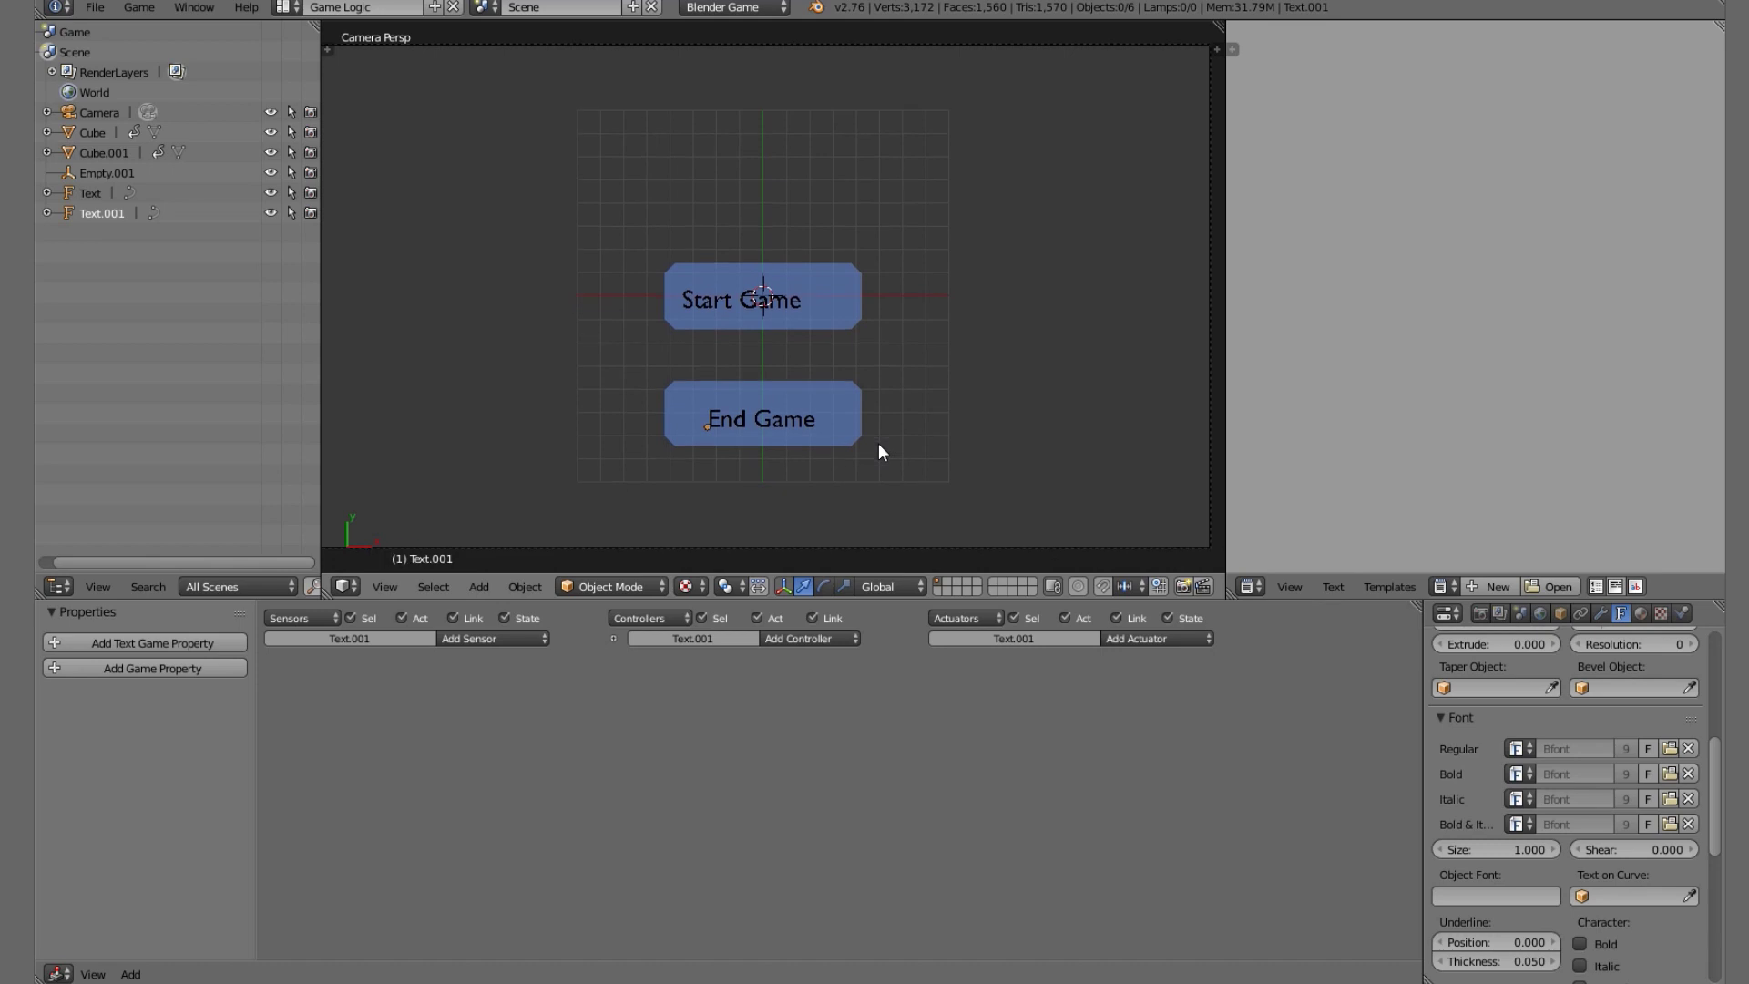
{"action": "key", "text": "p"}
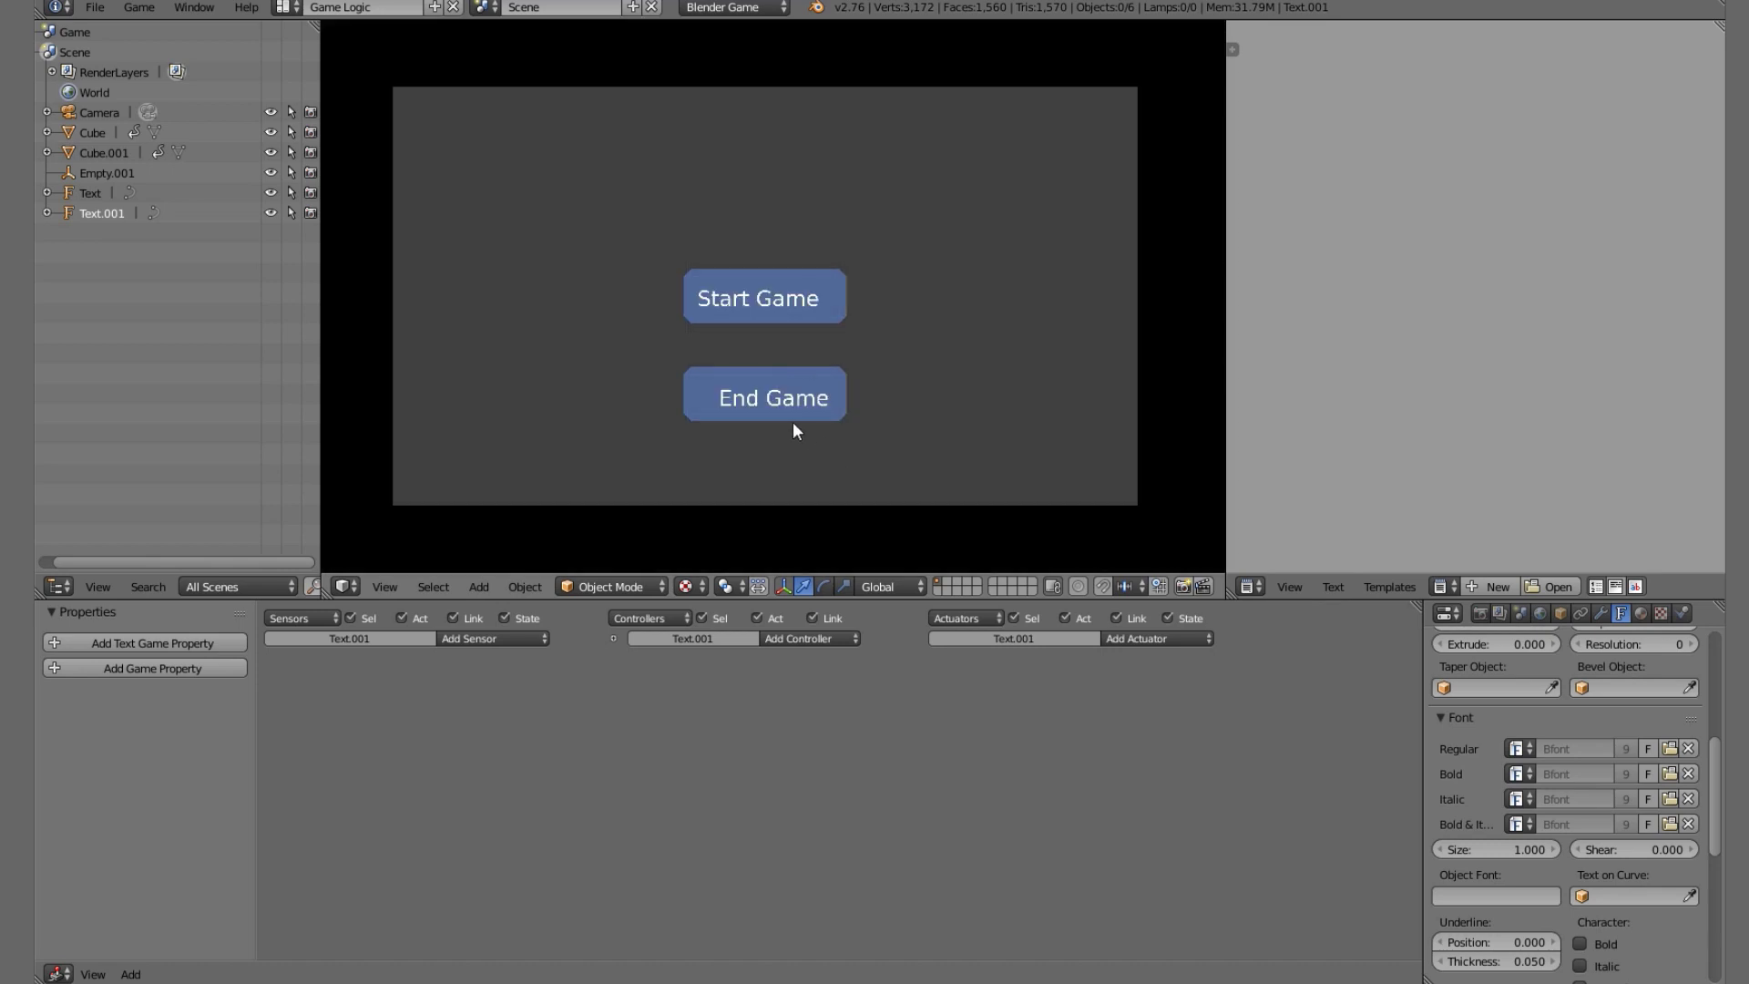
{"action": "key", "text": "Escape"}
Shift the End Game label back by about 0.34 along negative X on its plate.
{"action": "right_click", "coordinate": [831, 419]}
{"action": "key", "text": "g"}
{"action": "key", "text": "x"}
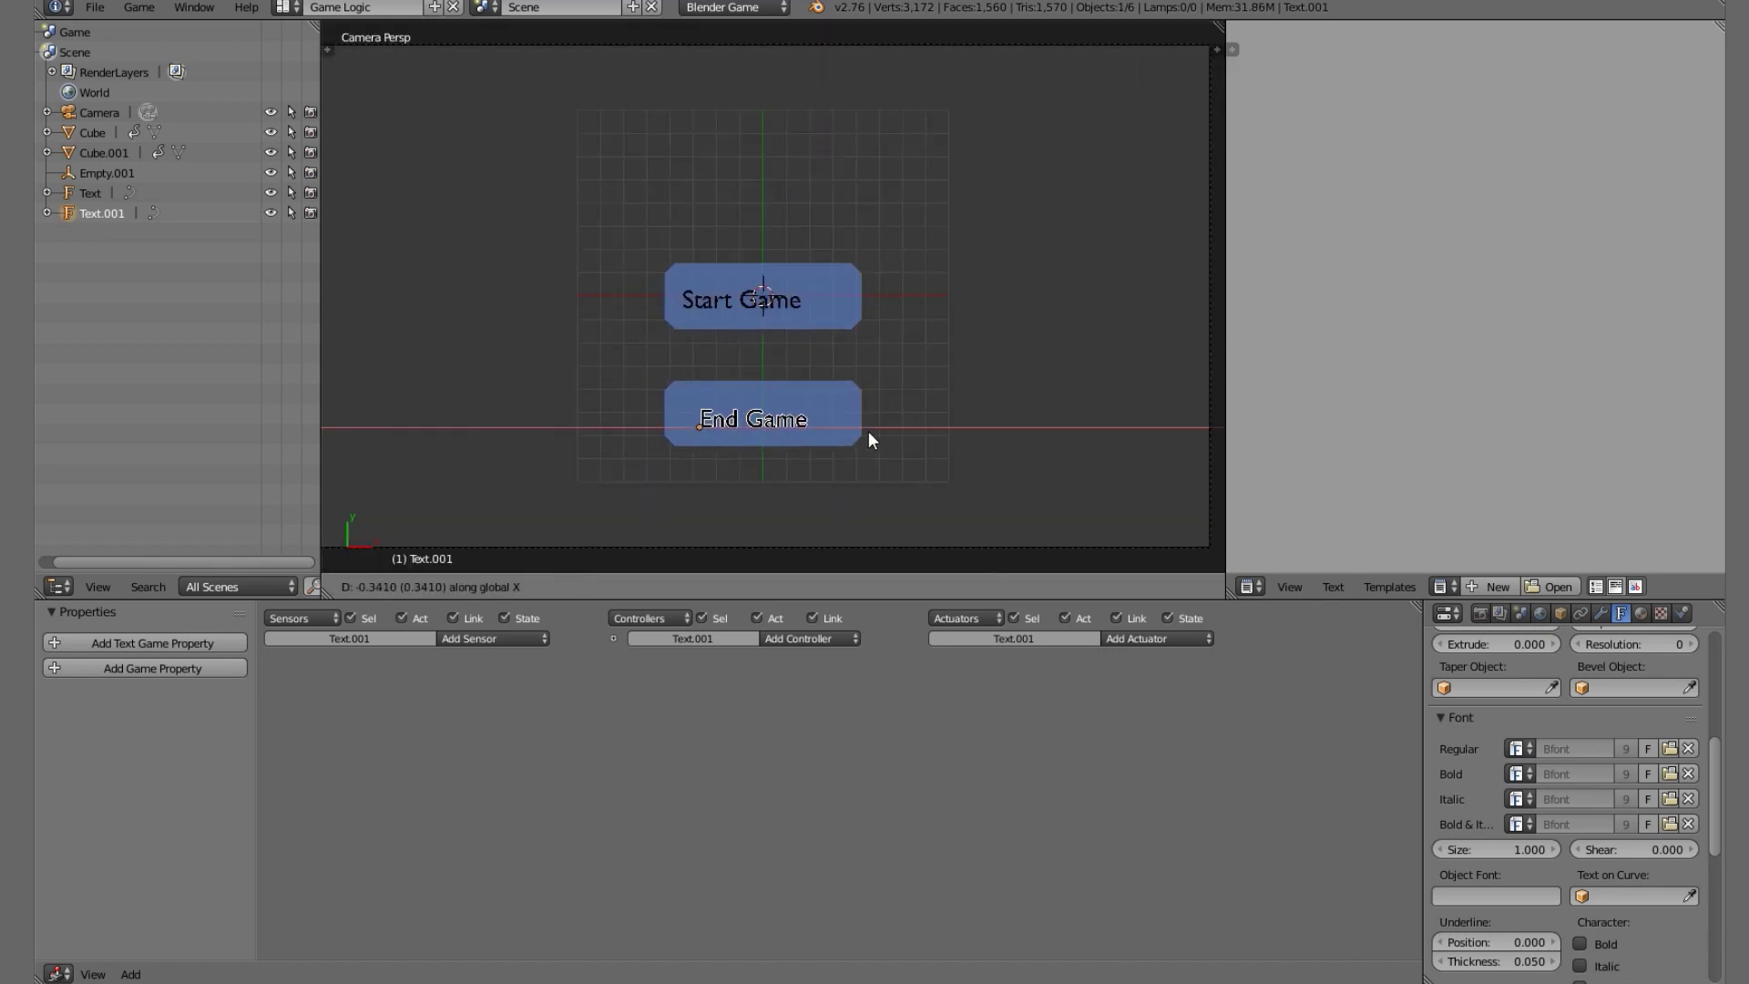
{"action": "left_click", "coordinate": [867, 440]}
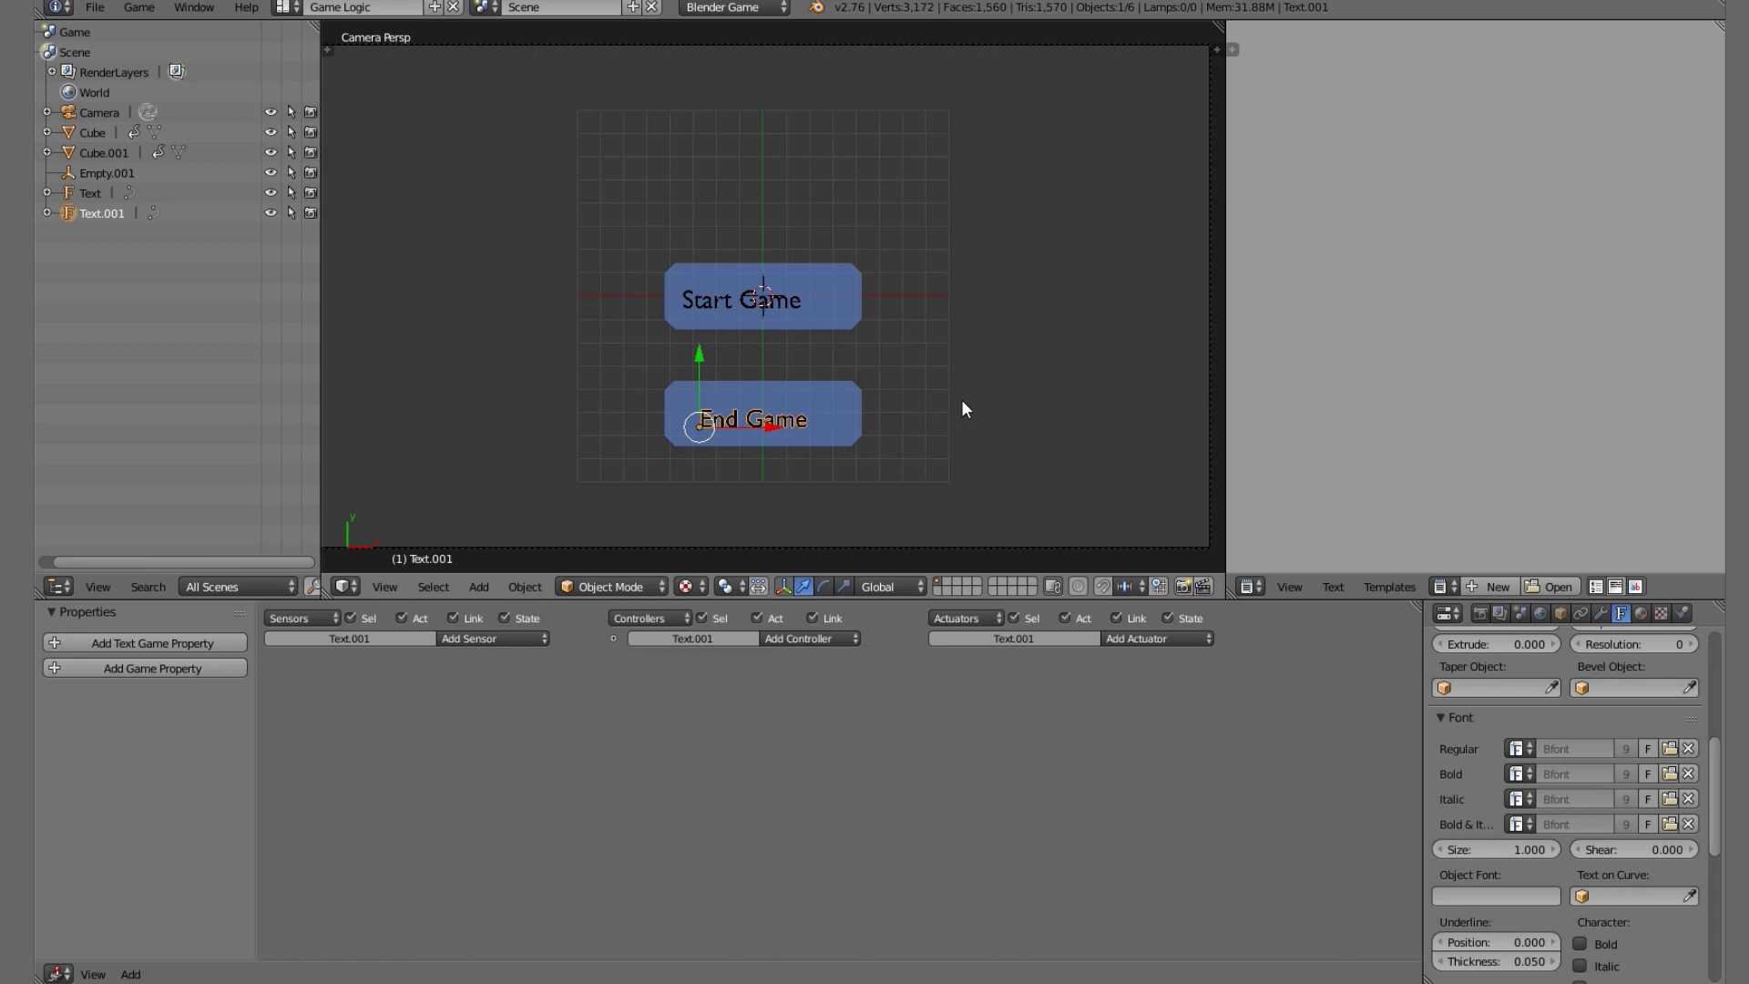
Try Center paragraph alignment on the End Game label and return it to Left.
{"action": "scroll", "coordinate": [1571, 892], "scroll_direction": "down", "scroll_amount": 3}
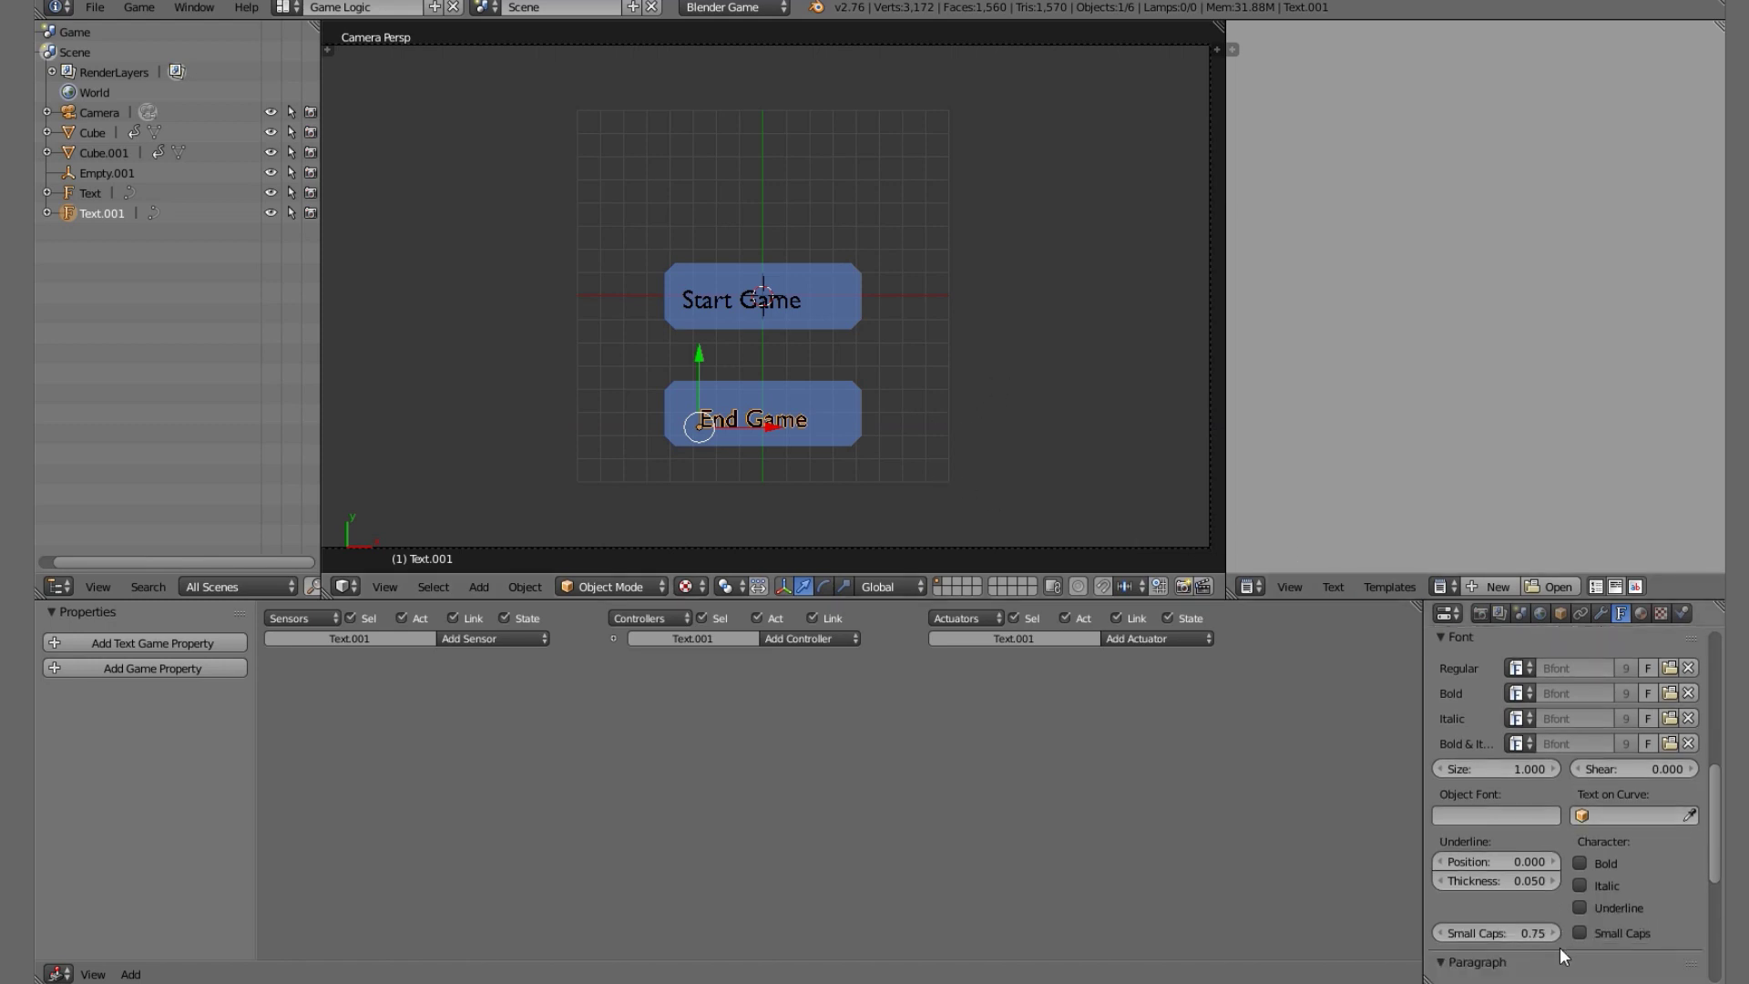
{"action": "scroll", "coordinate": [1571, 920], "scroll_direction": "down", "scroll_amount": 8}
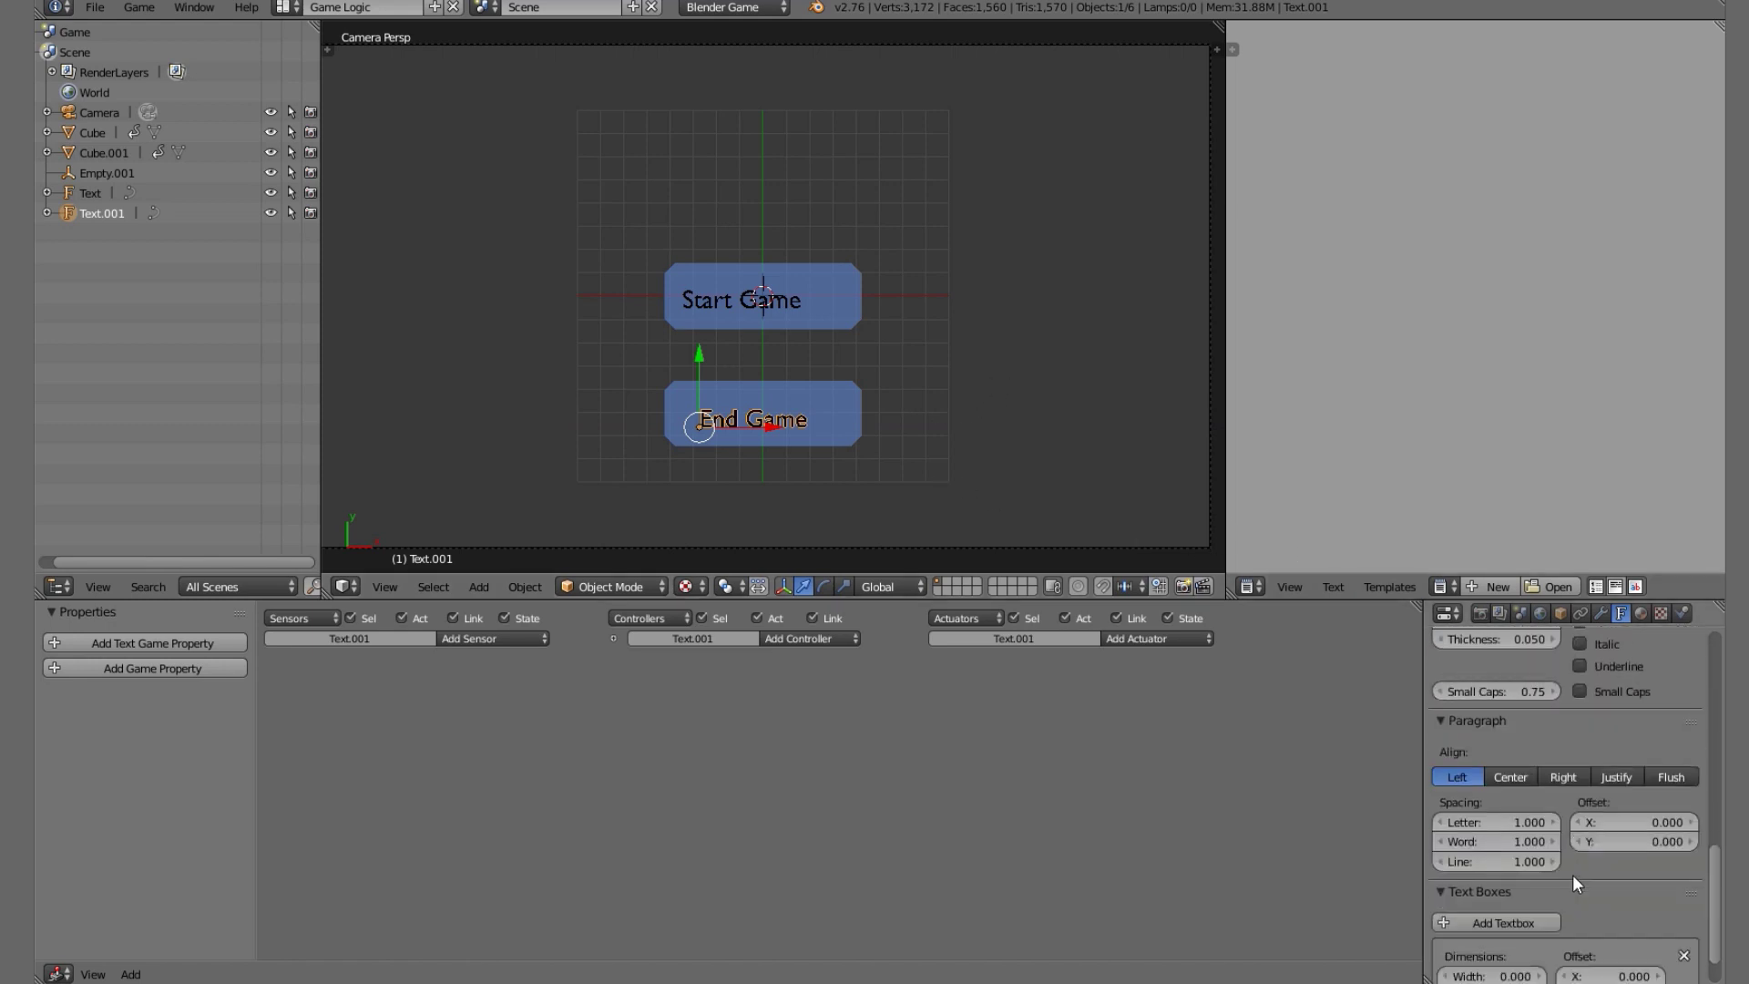
{"action": "left_click", "coordinate": [1510, 776]}
{"action": "left_click", "coordinate": [1478, 774]}
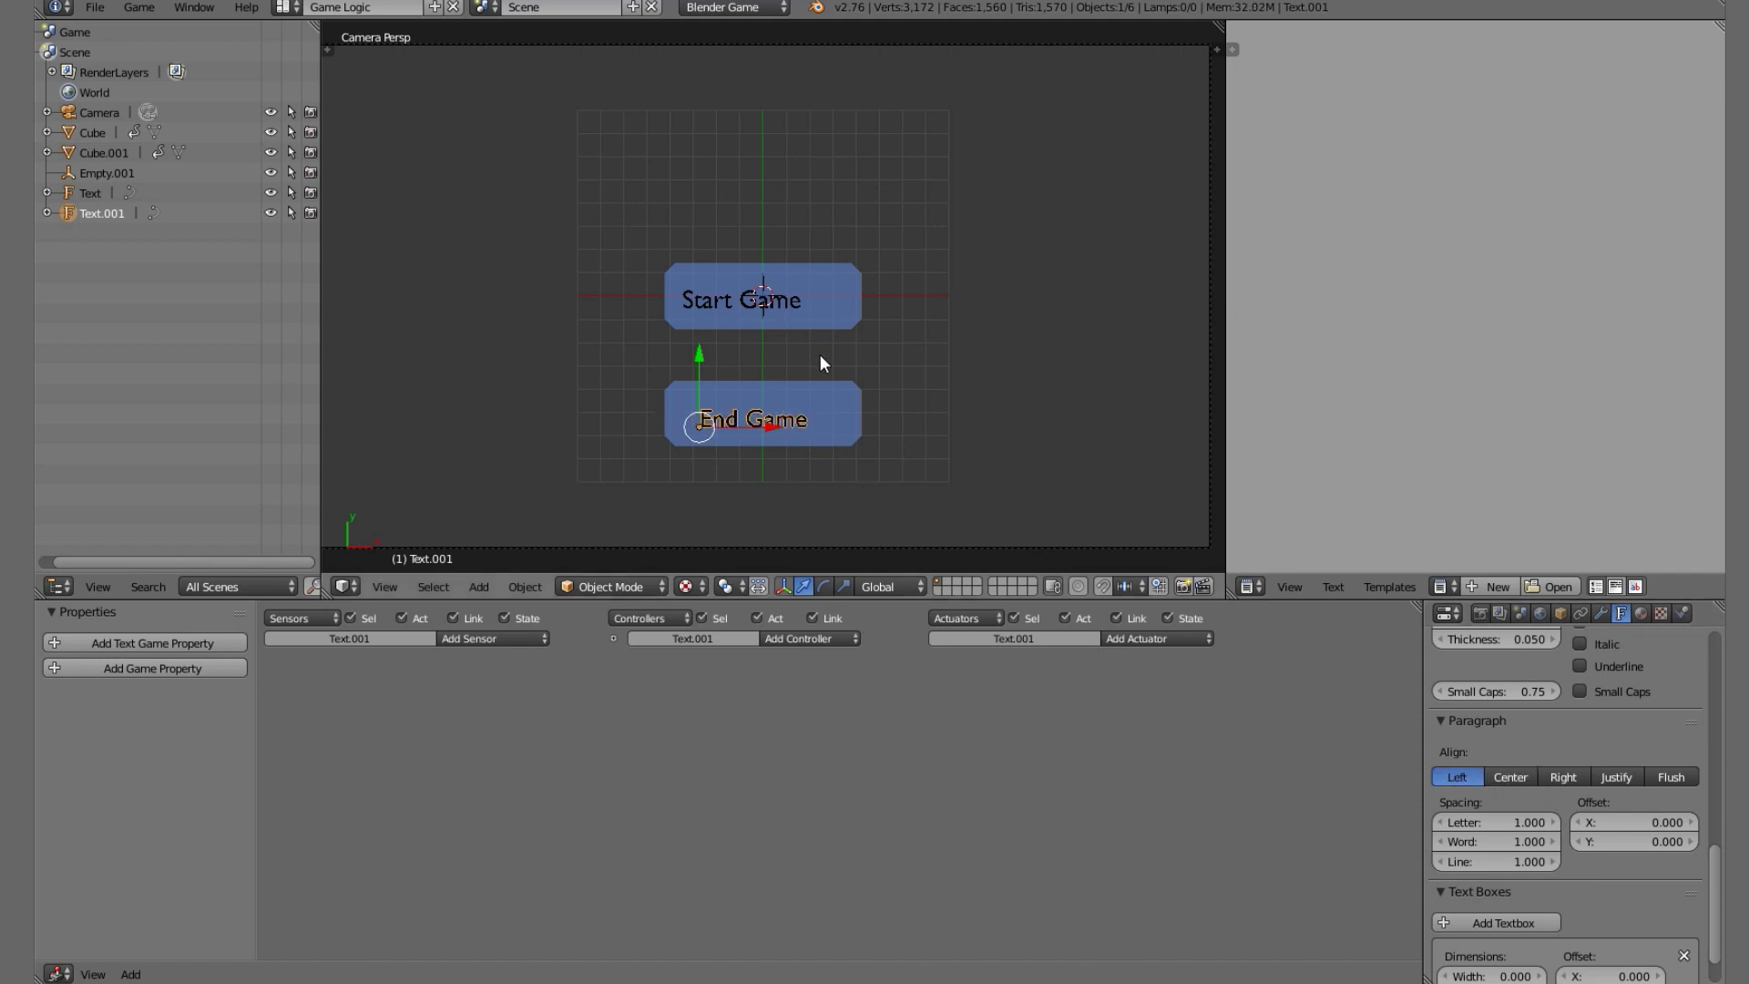
Scale the End Game label up to about 1.056 and check its fit on the plate in game.
{"action": "key", "text": "p"}
{"action": "left_click", "coordinate": [824, 423]}
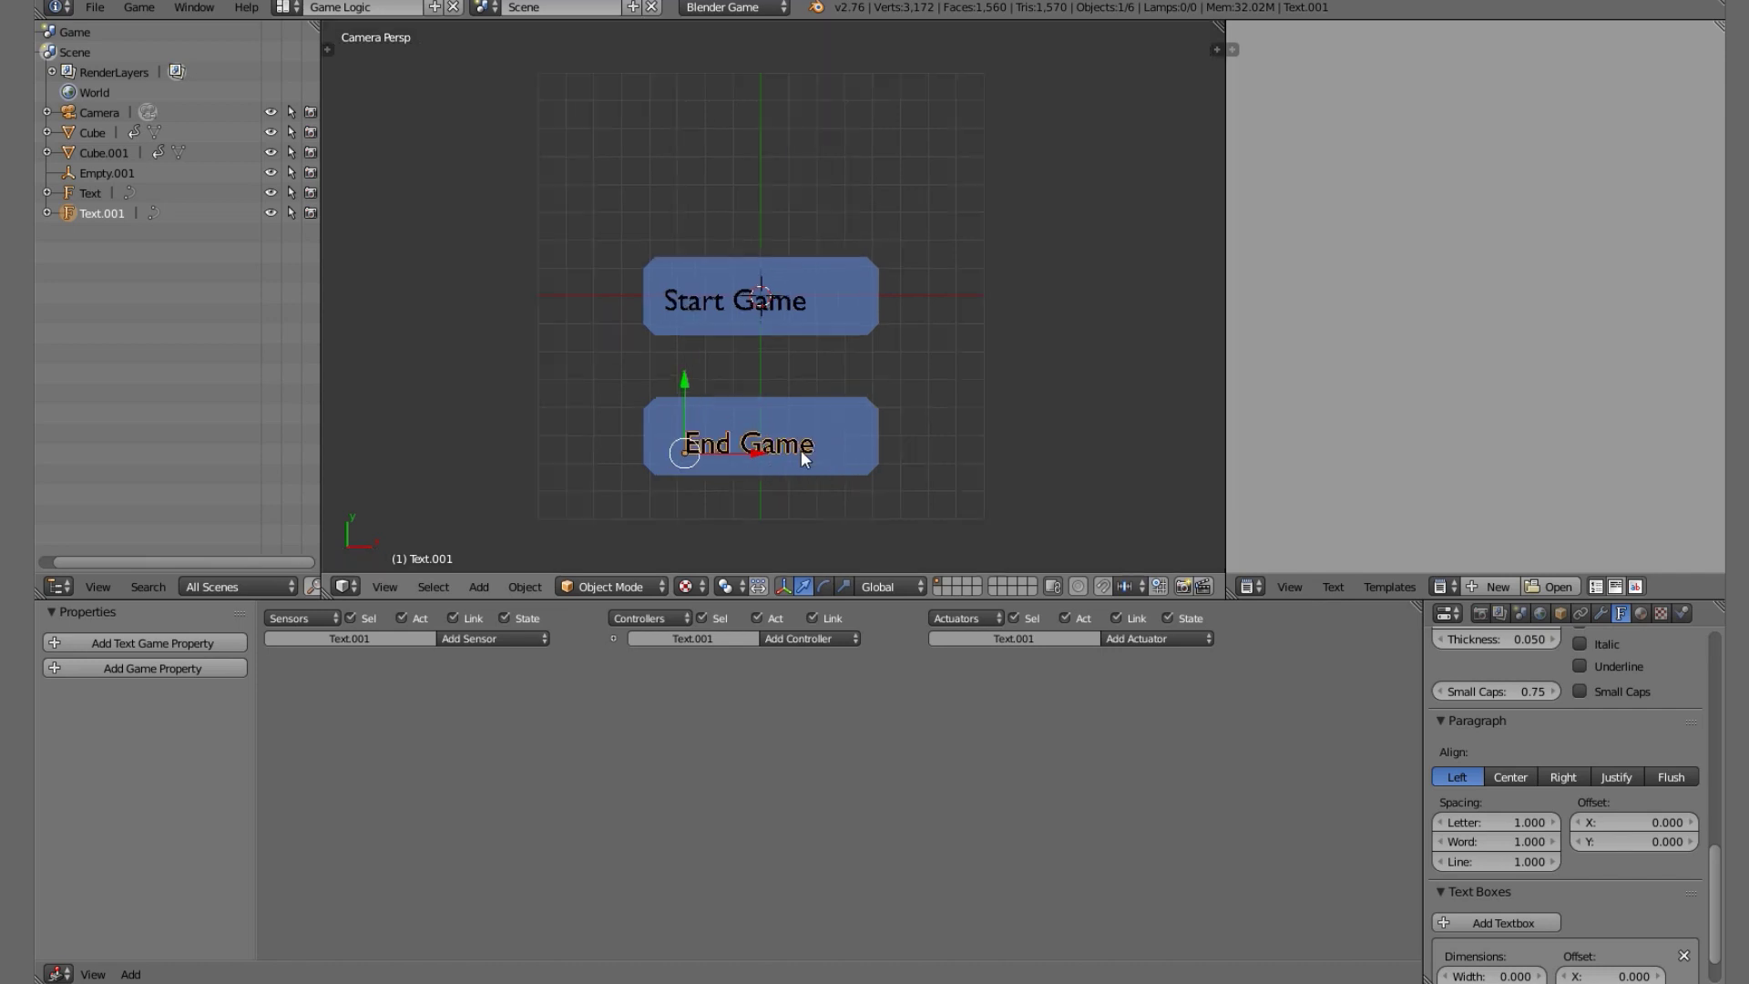
{"action": "scroll", "coordinate": [811, 456], "scroll_direction": "up", "scroll_amount": 2}
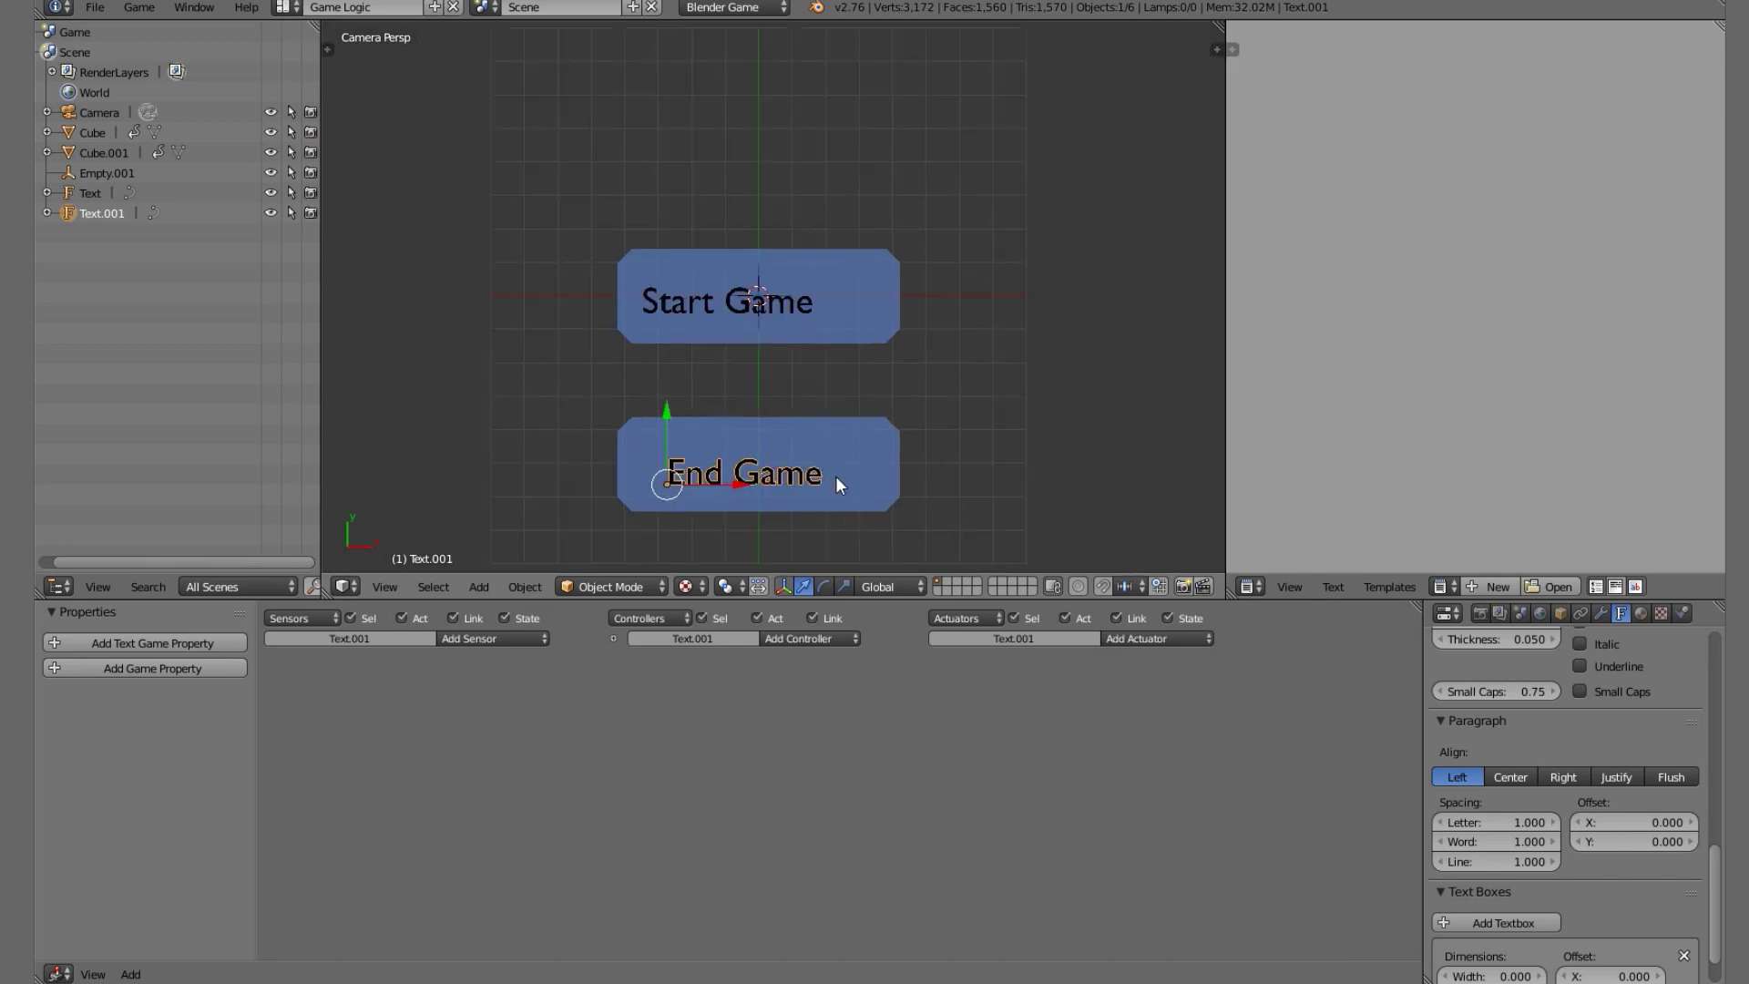
{"action": "key", "text": "s"}
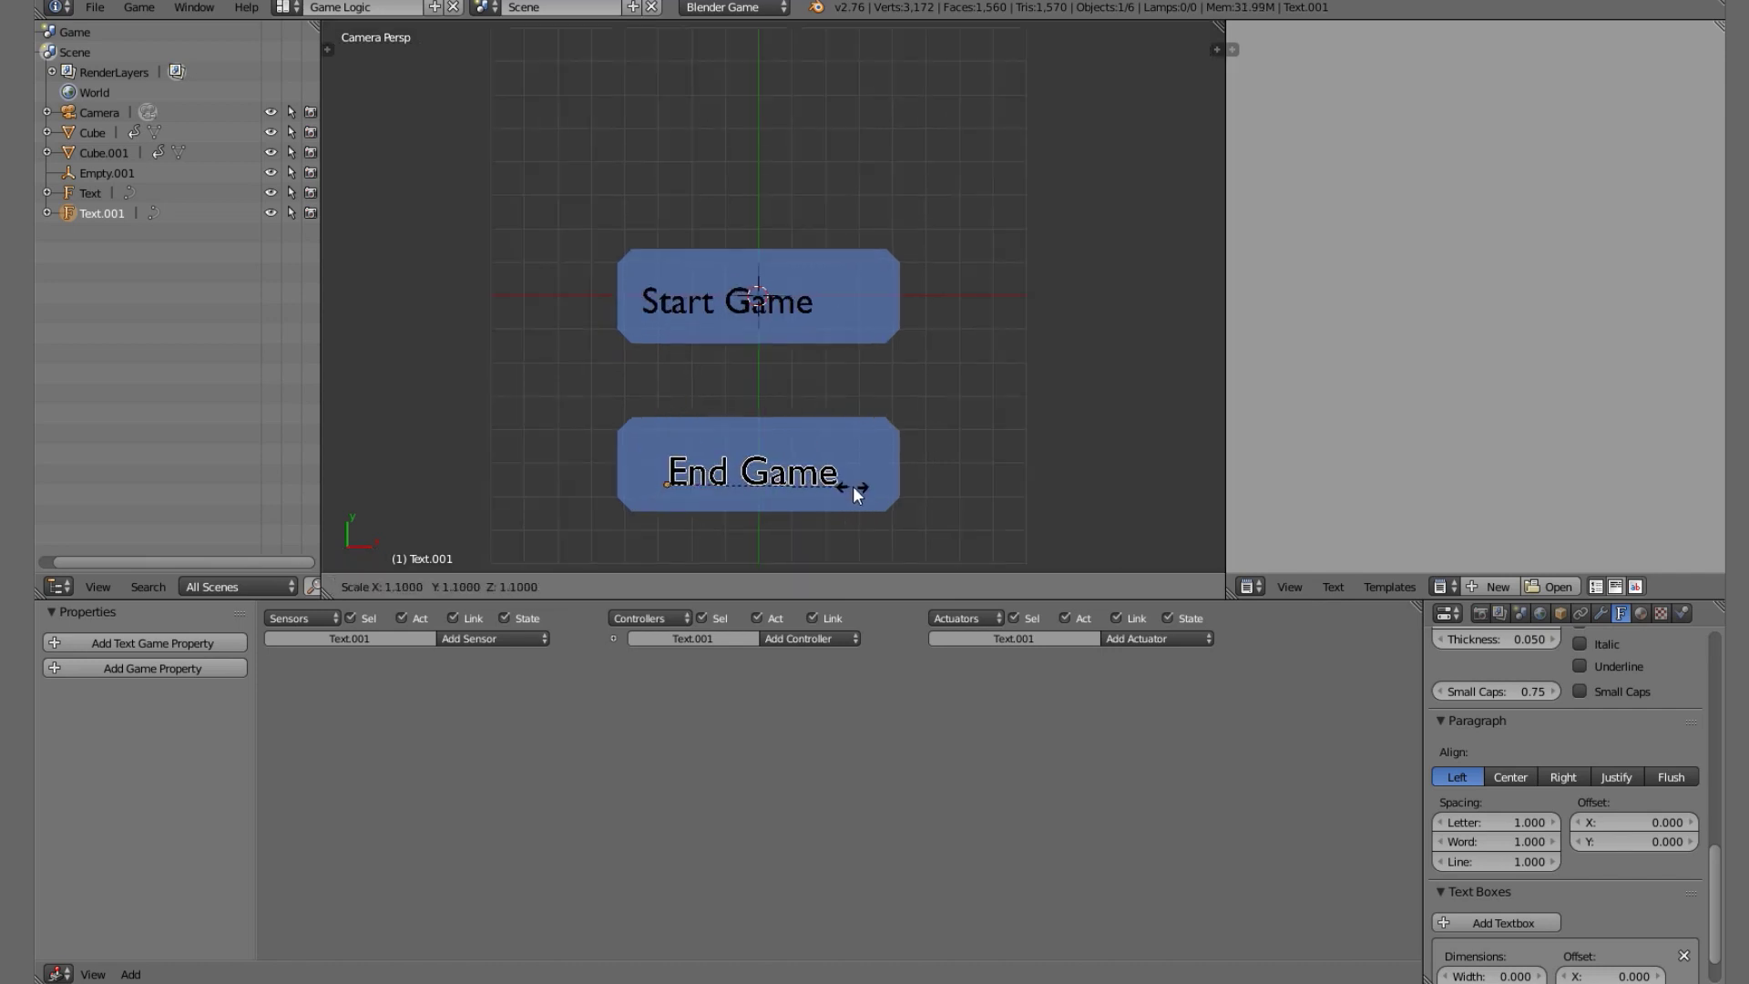
{"action": "right_click", "coordinate": [852, 484]}
{"action": "key", "text": "s"}
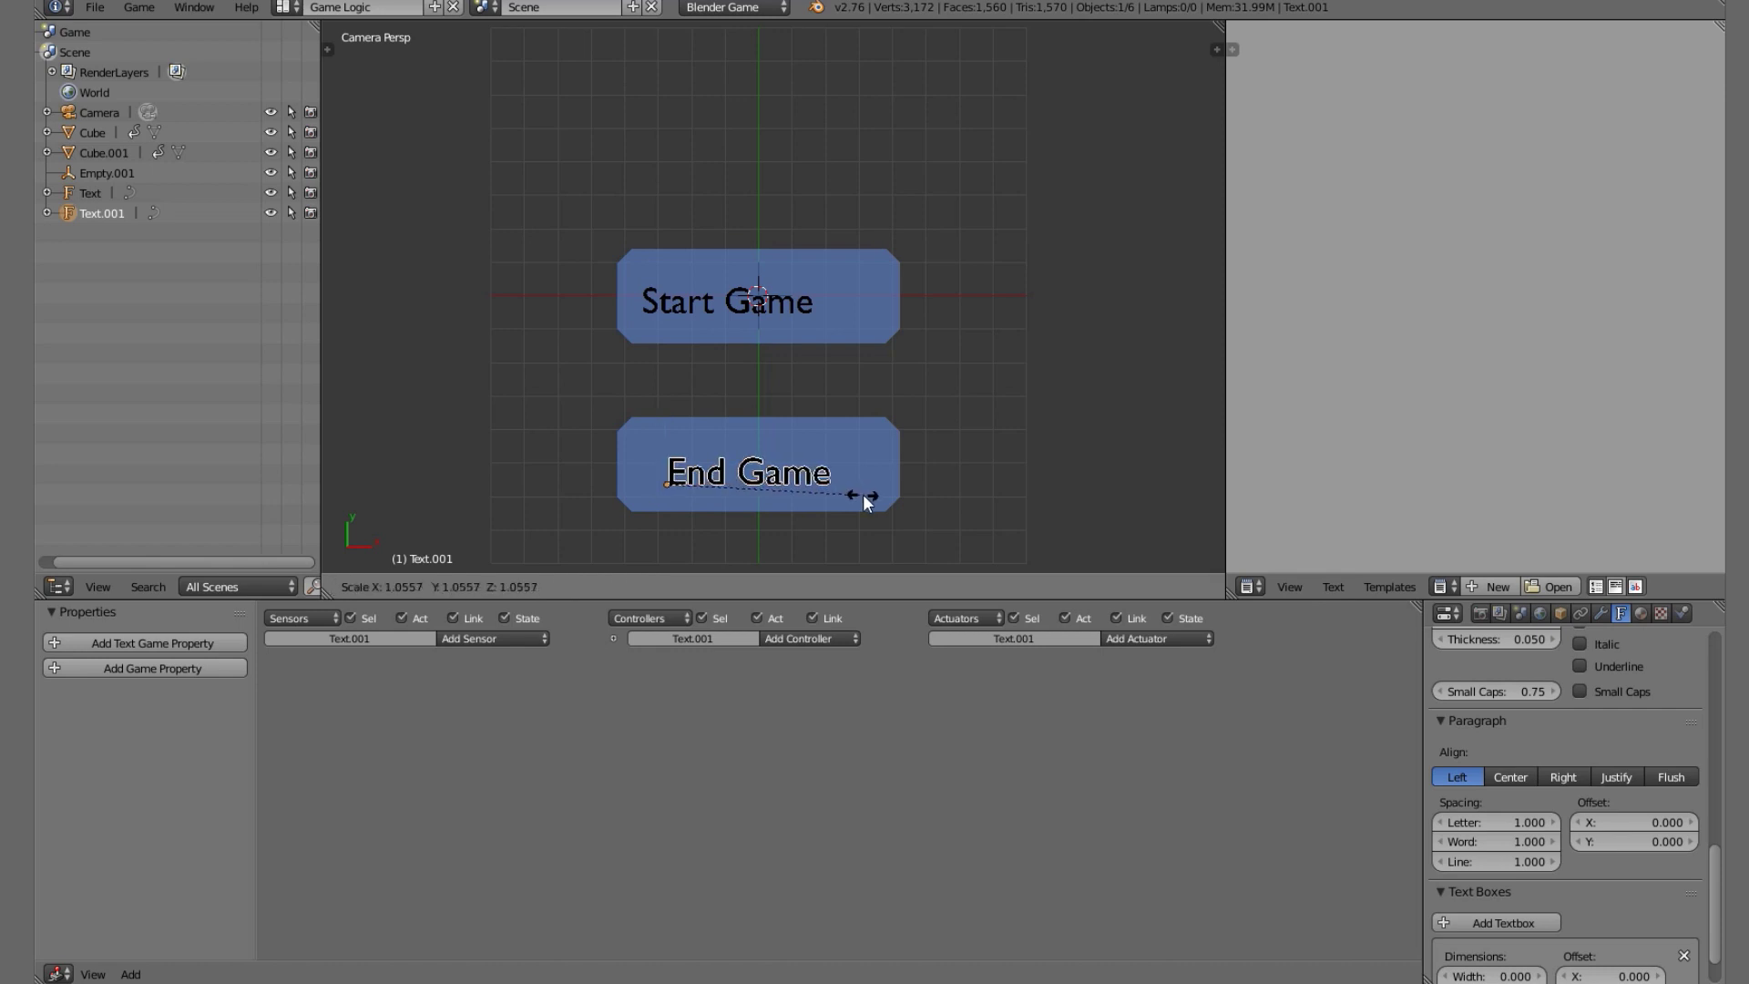
{"action": "left_click", "coordinate": [863, 497]}
{"action": "key", "text": "p"}
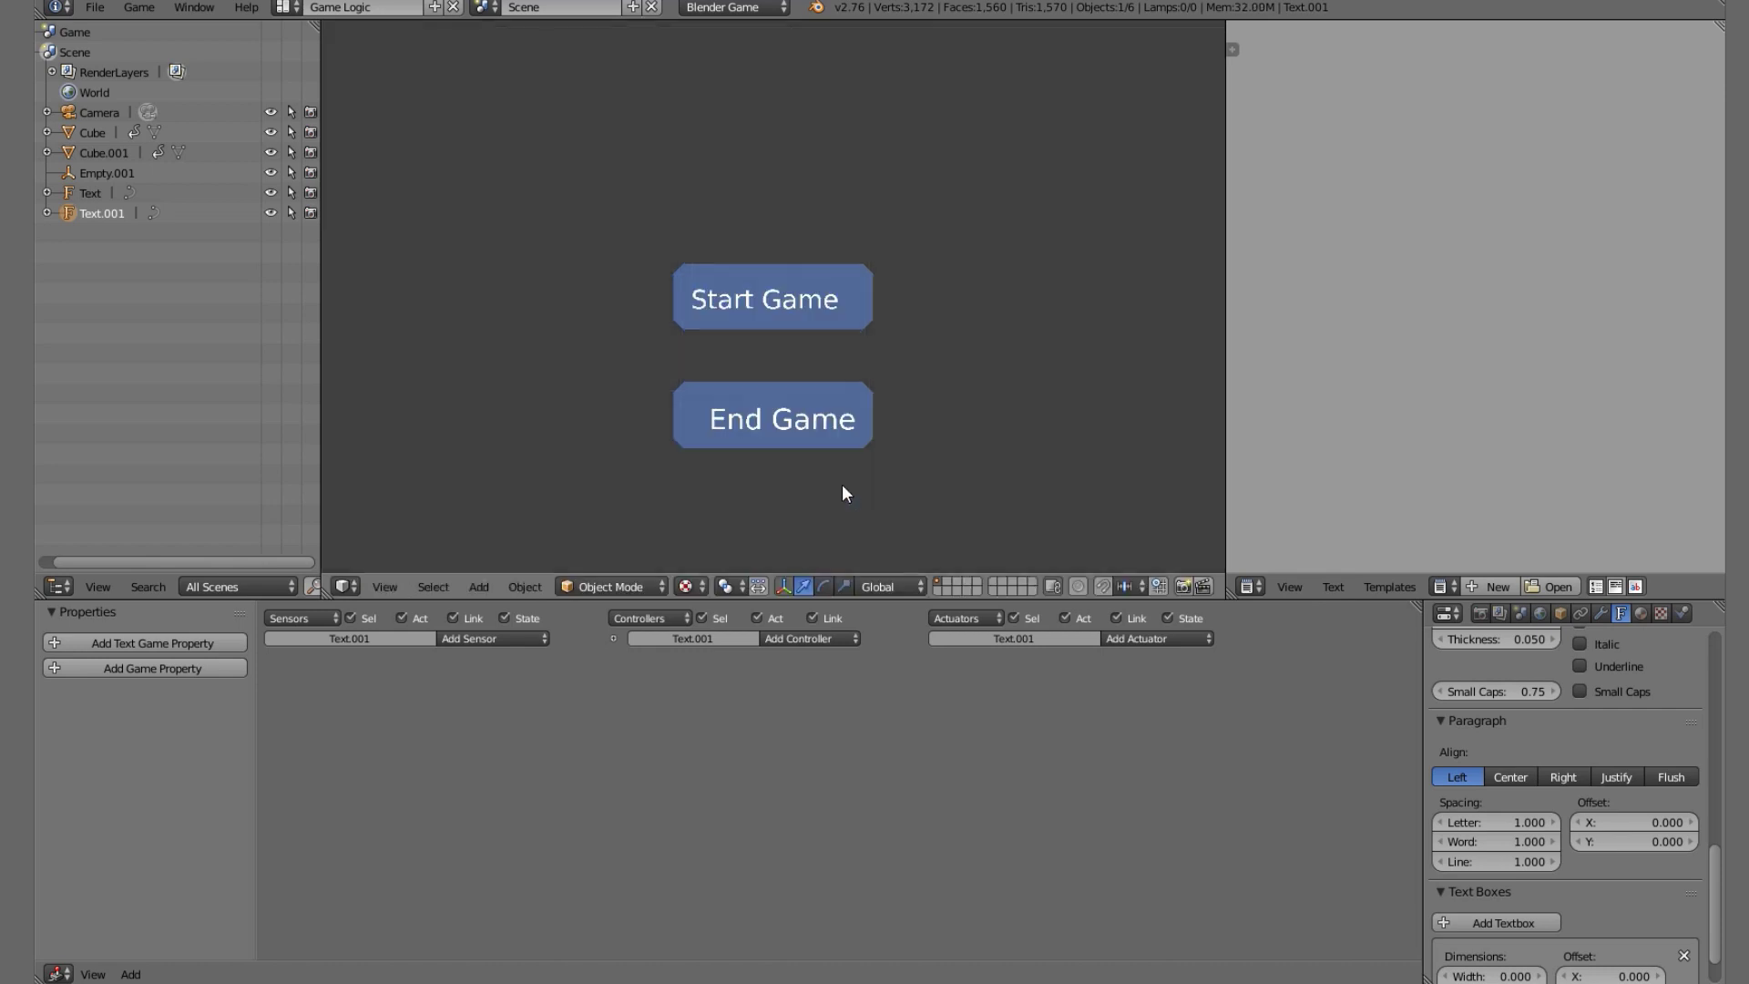
{"action": "key", "text": "Escape"}
Scale the End Game label down in two passes, the first to about 0.94, checking its fit in game.
{"action": "key", "text": "s"}
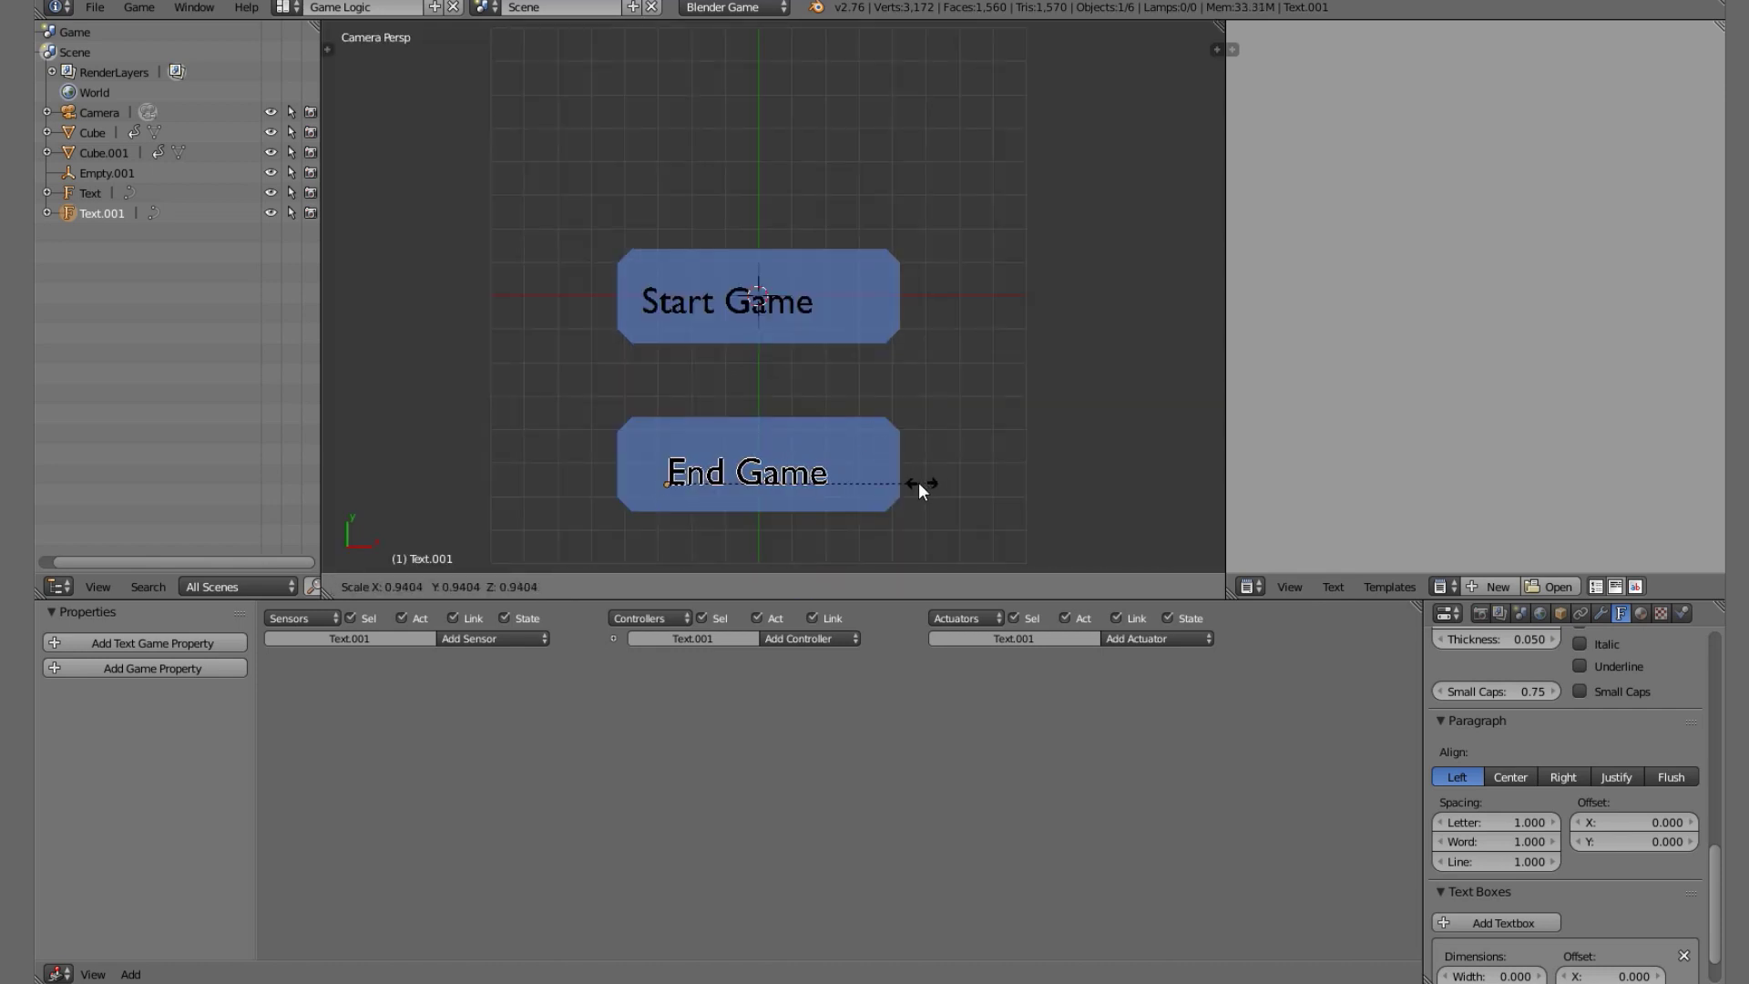
{"action": "left_click", "coordinate": [918, 482]}
{"action": "key", "text": "p"}
{"action": "key", "text": "Escape"}
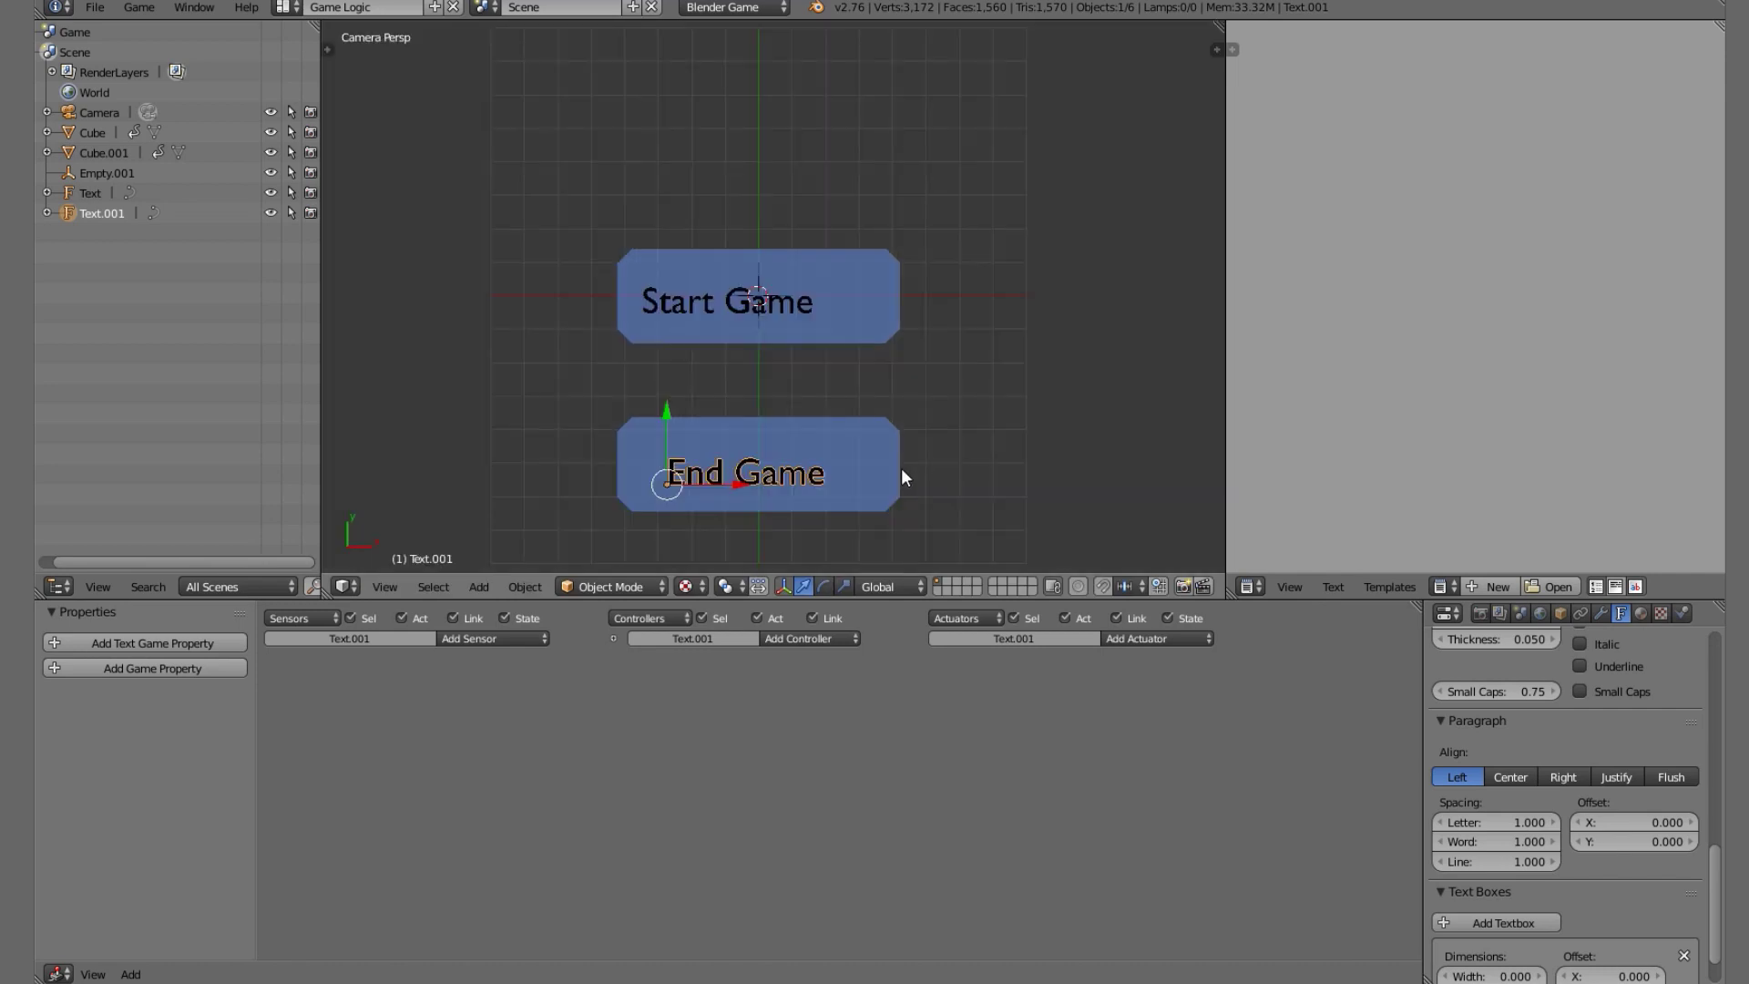
{"action": "key", "text": "s"}
{"action": "left_click", "coordinate": [967, 472]}
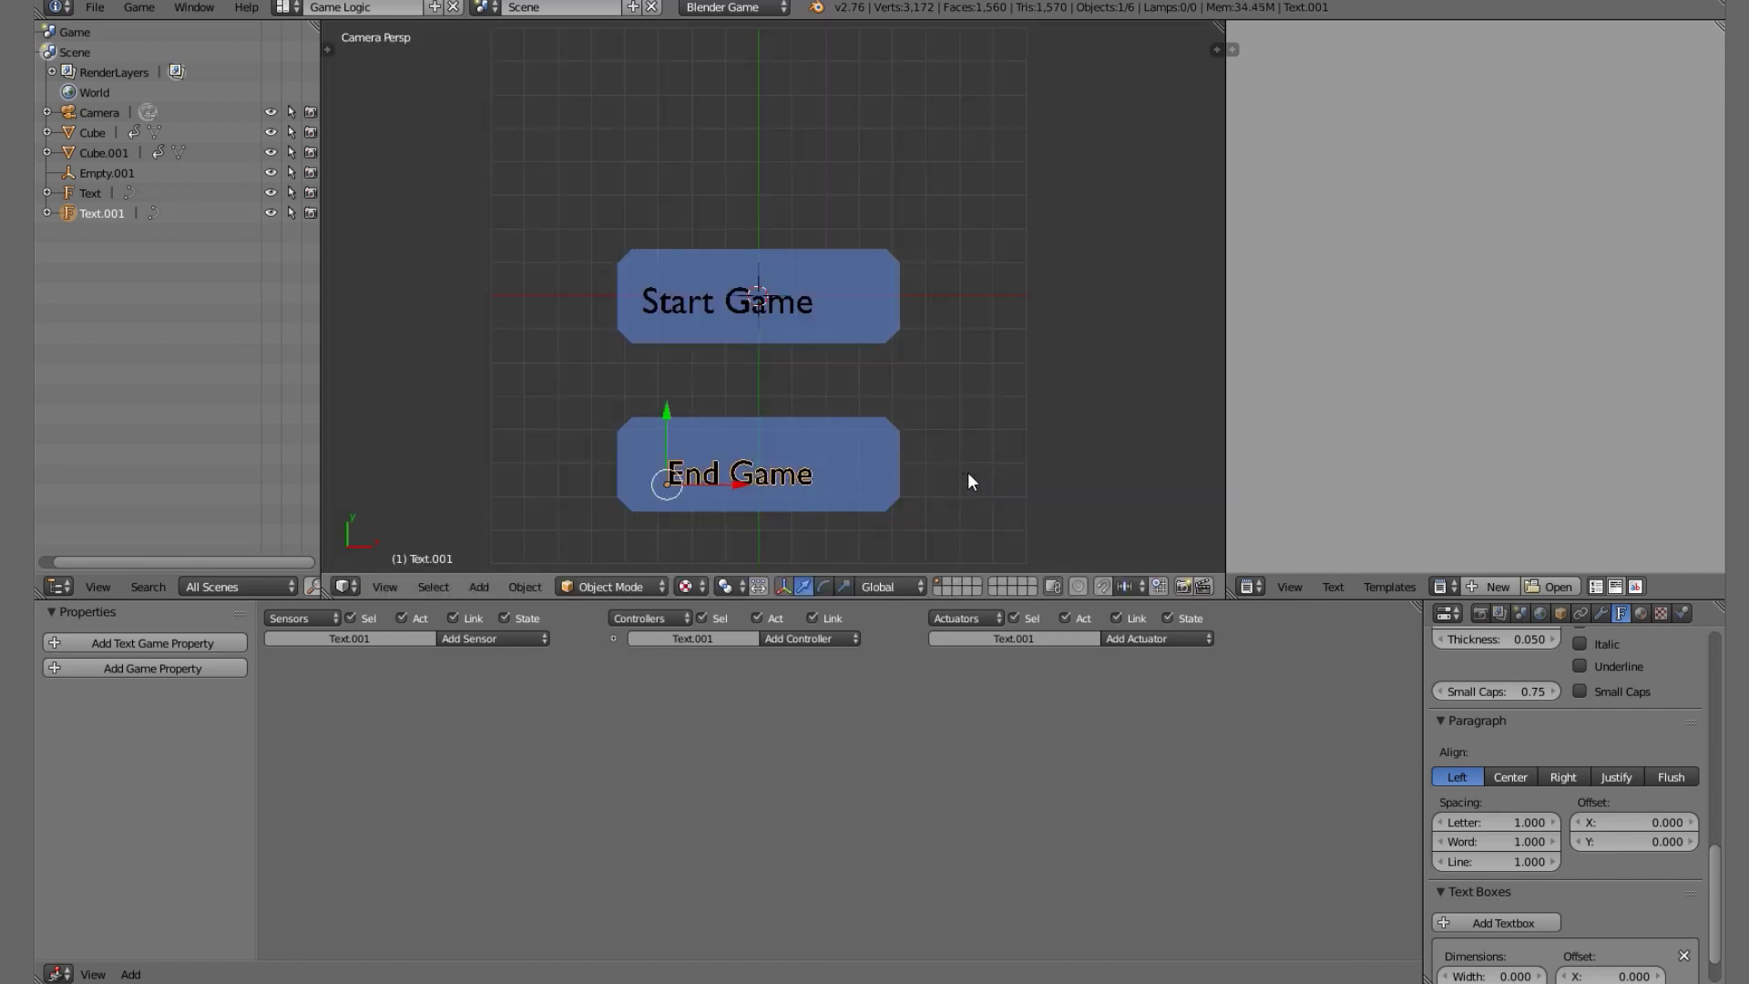
{"action": "key", "text": "p"}
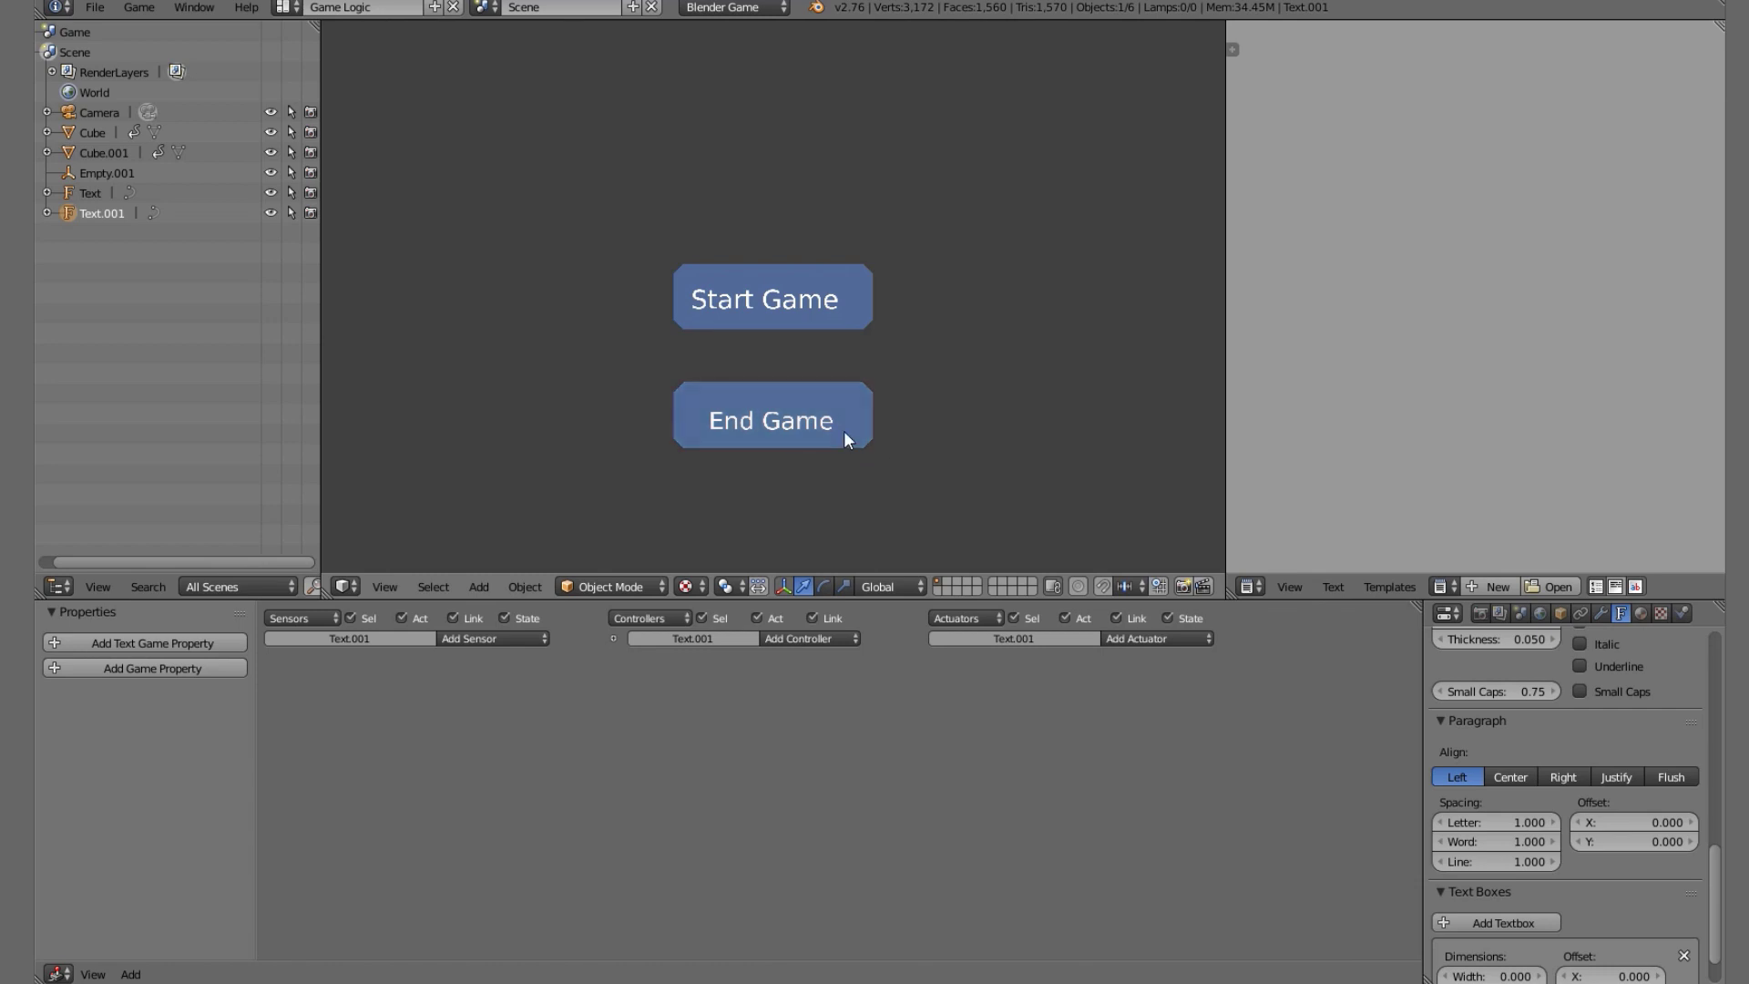
{"action": "key", "text": "Escape"}
Shift the Start Game label slightly along positive X towards its plate's centre and check both labels in game.
{"action": "right_click", "coordinate": [774, 307]}
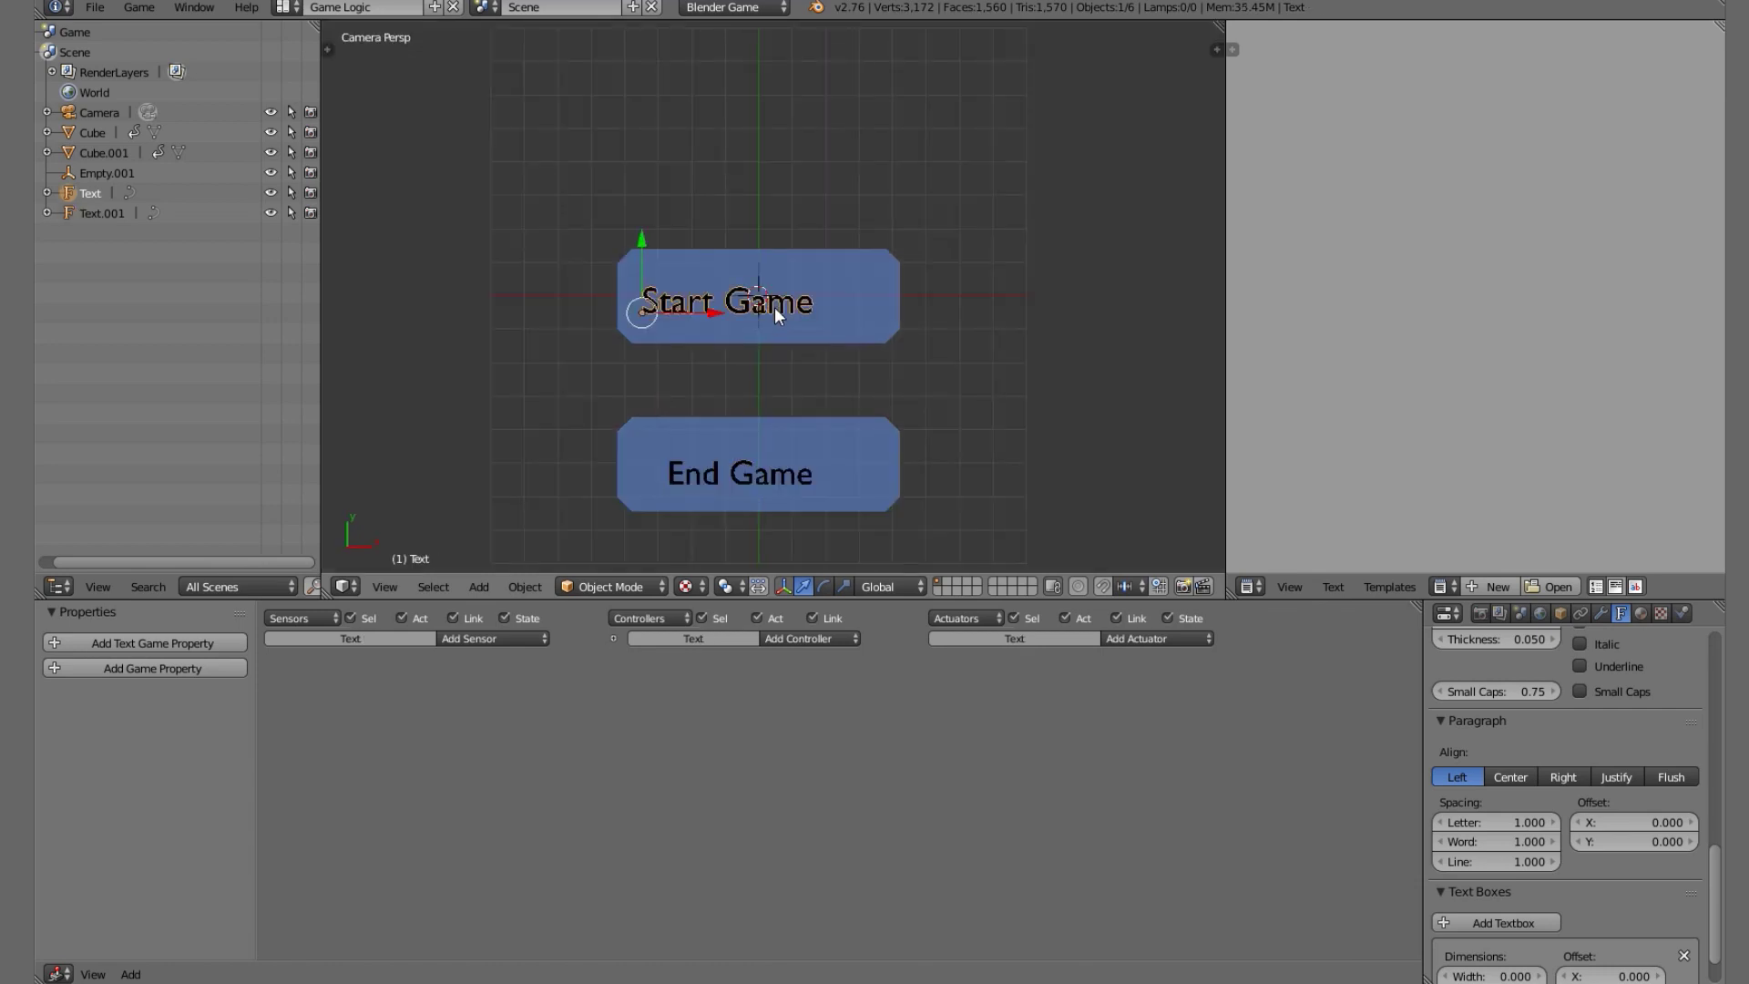
{"action": "key", "text": "g"}
{"action": "key", "text": "x"}
{"action": "left_click", "coordinate": [857, 333]}
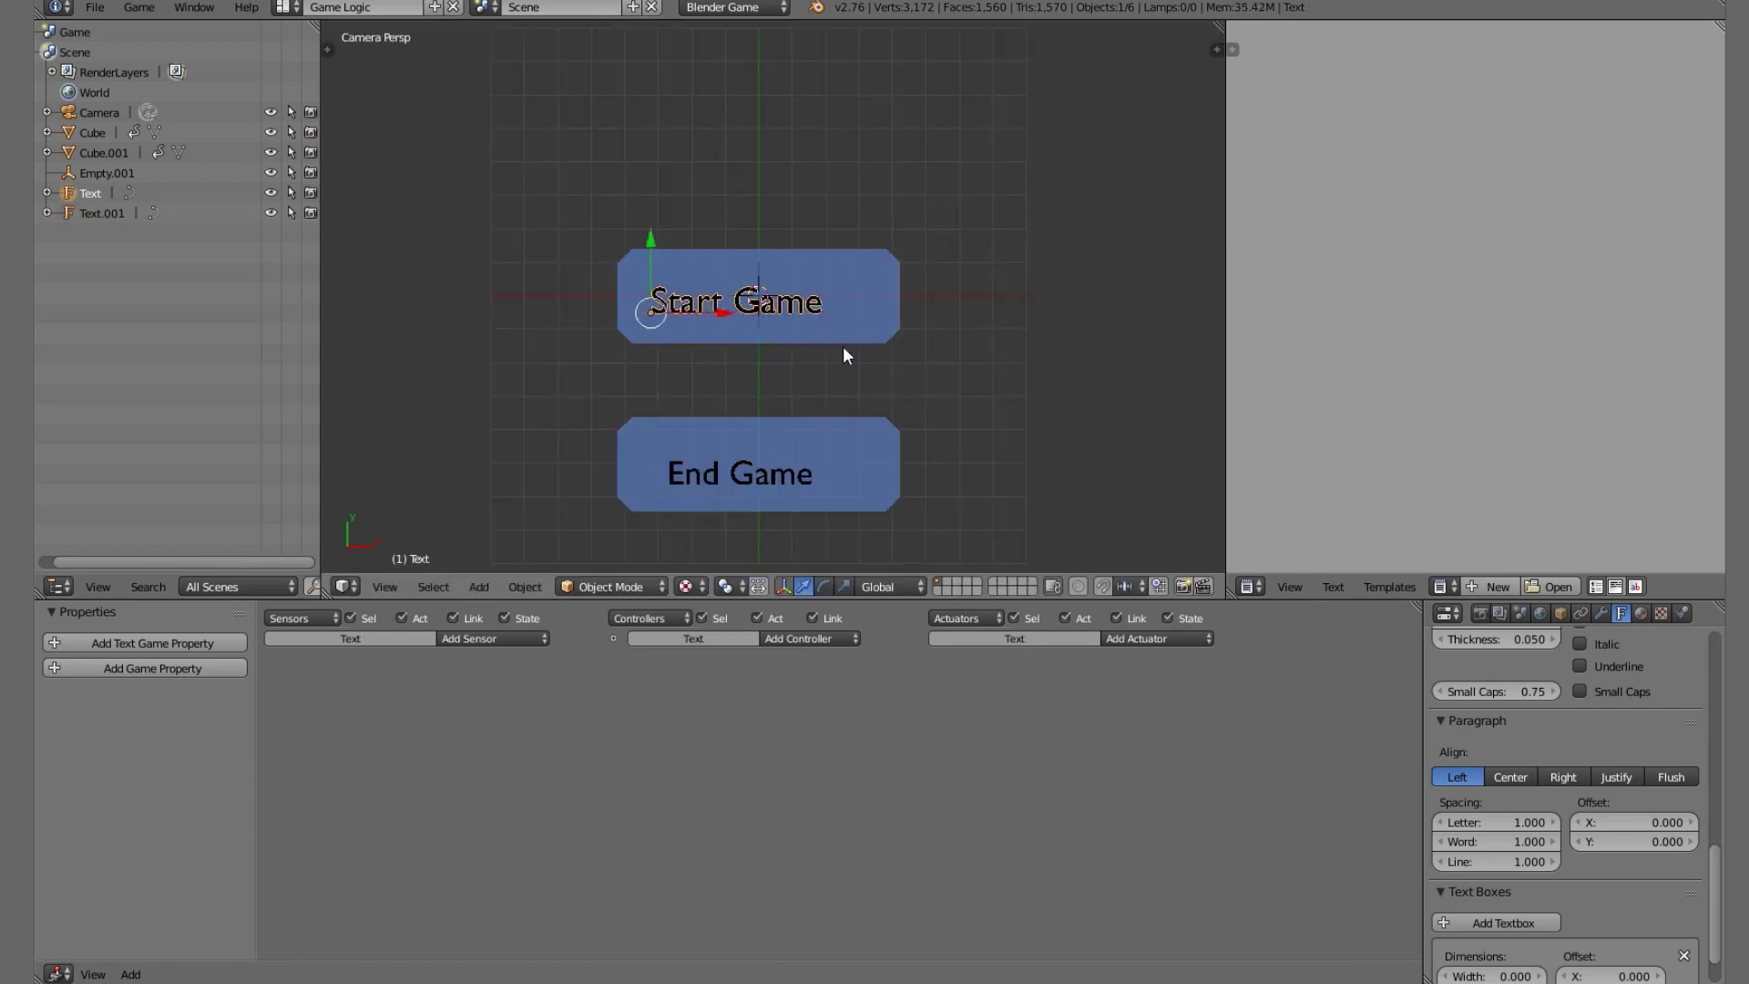
{"action": "key", "text": "p"}
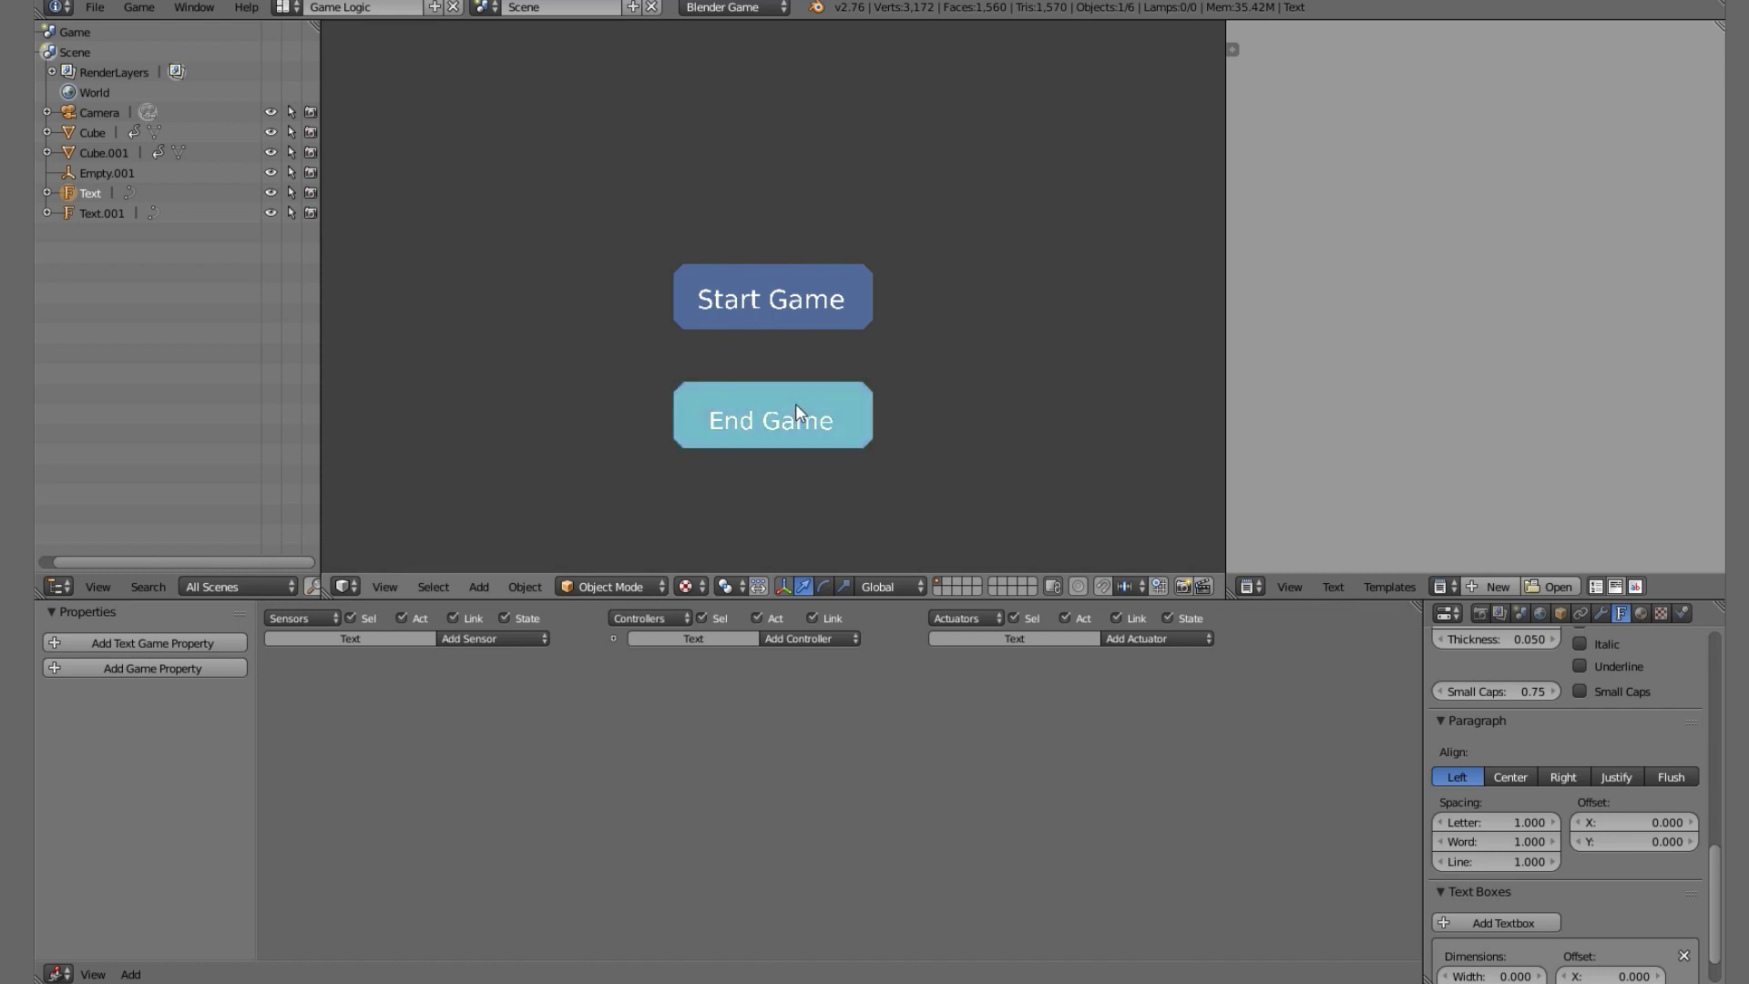
{"action": "key", "text": "Escape"}
Replace the End Game plate's Scene actuator with a Game actuator set to Quit Game, linked to the second And controller.
{"action": "right_click", "coordinate": [871, 457]}
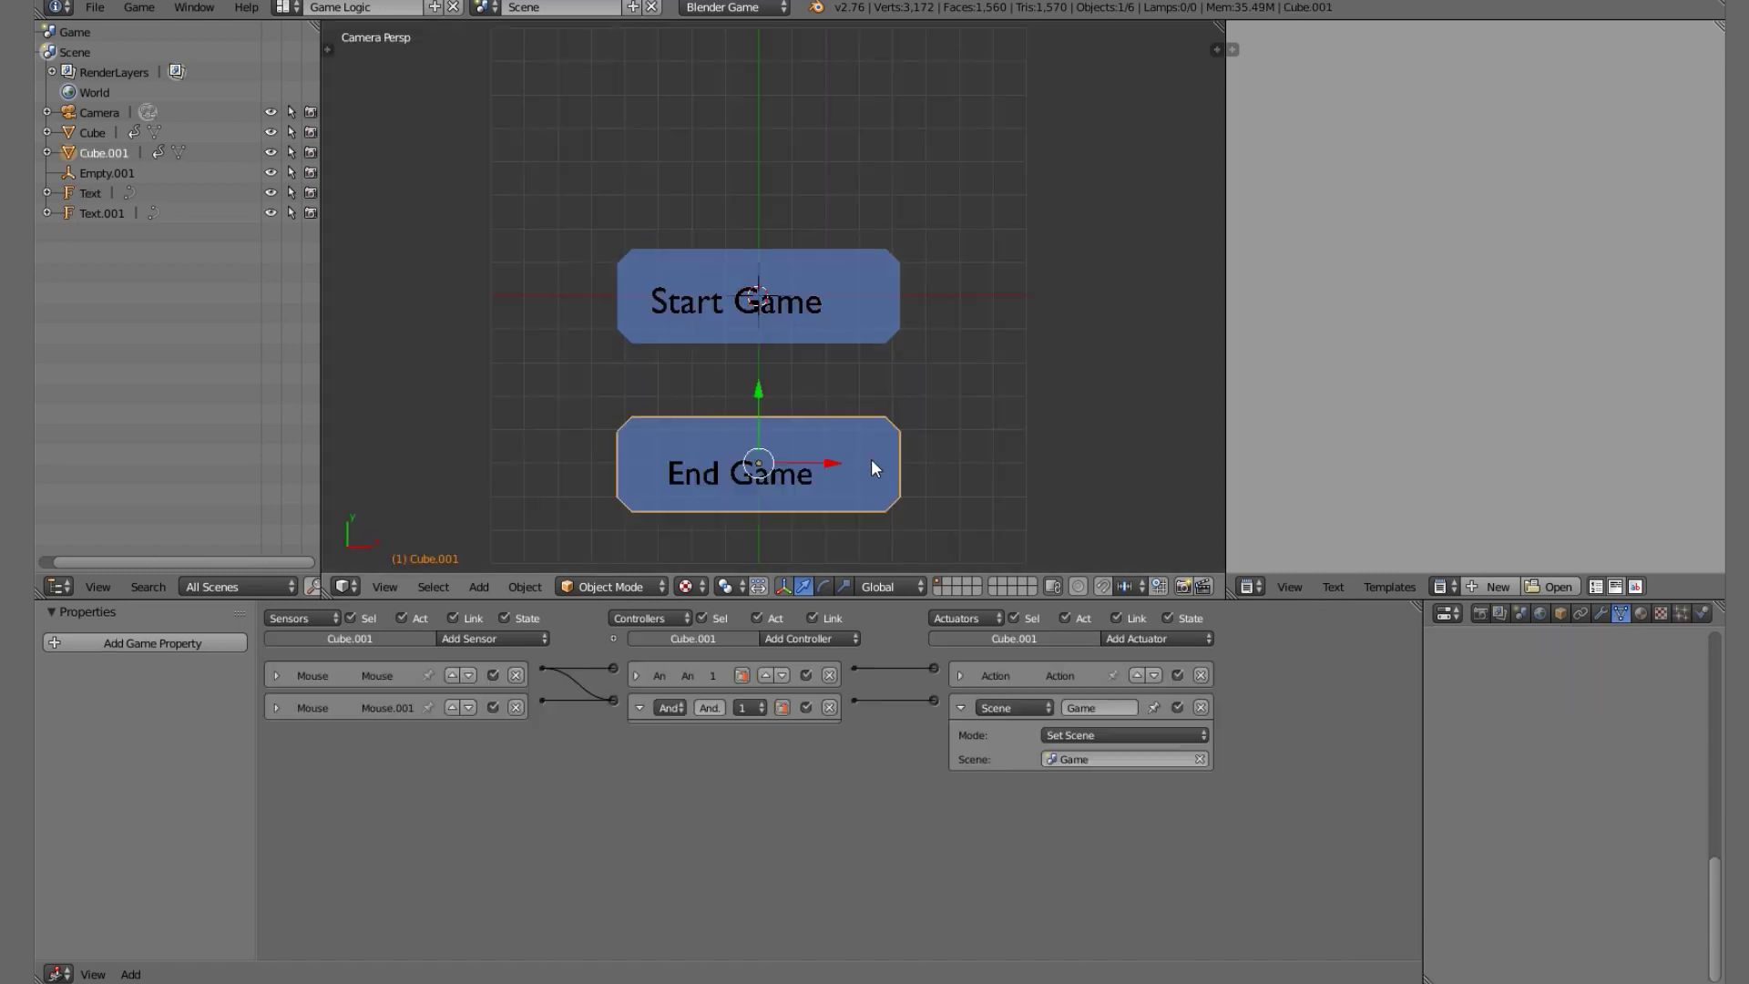
{"action": "left_click", "coordinate": [1200, 707]}
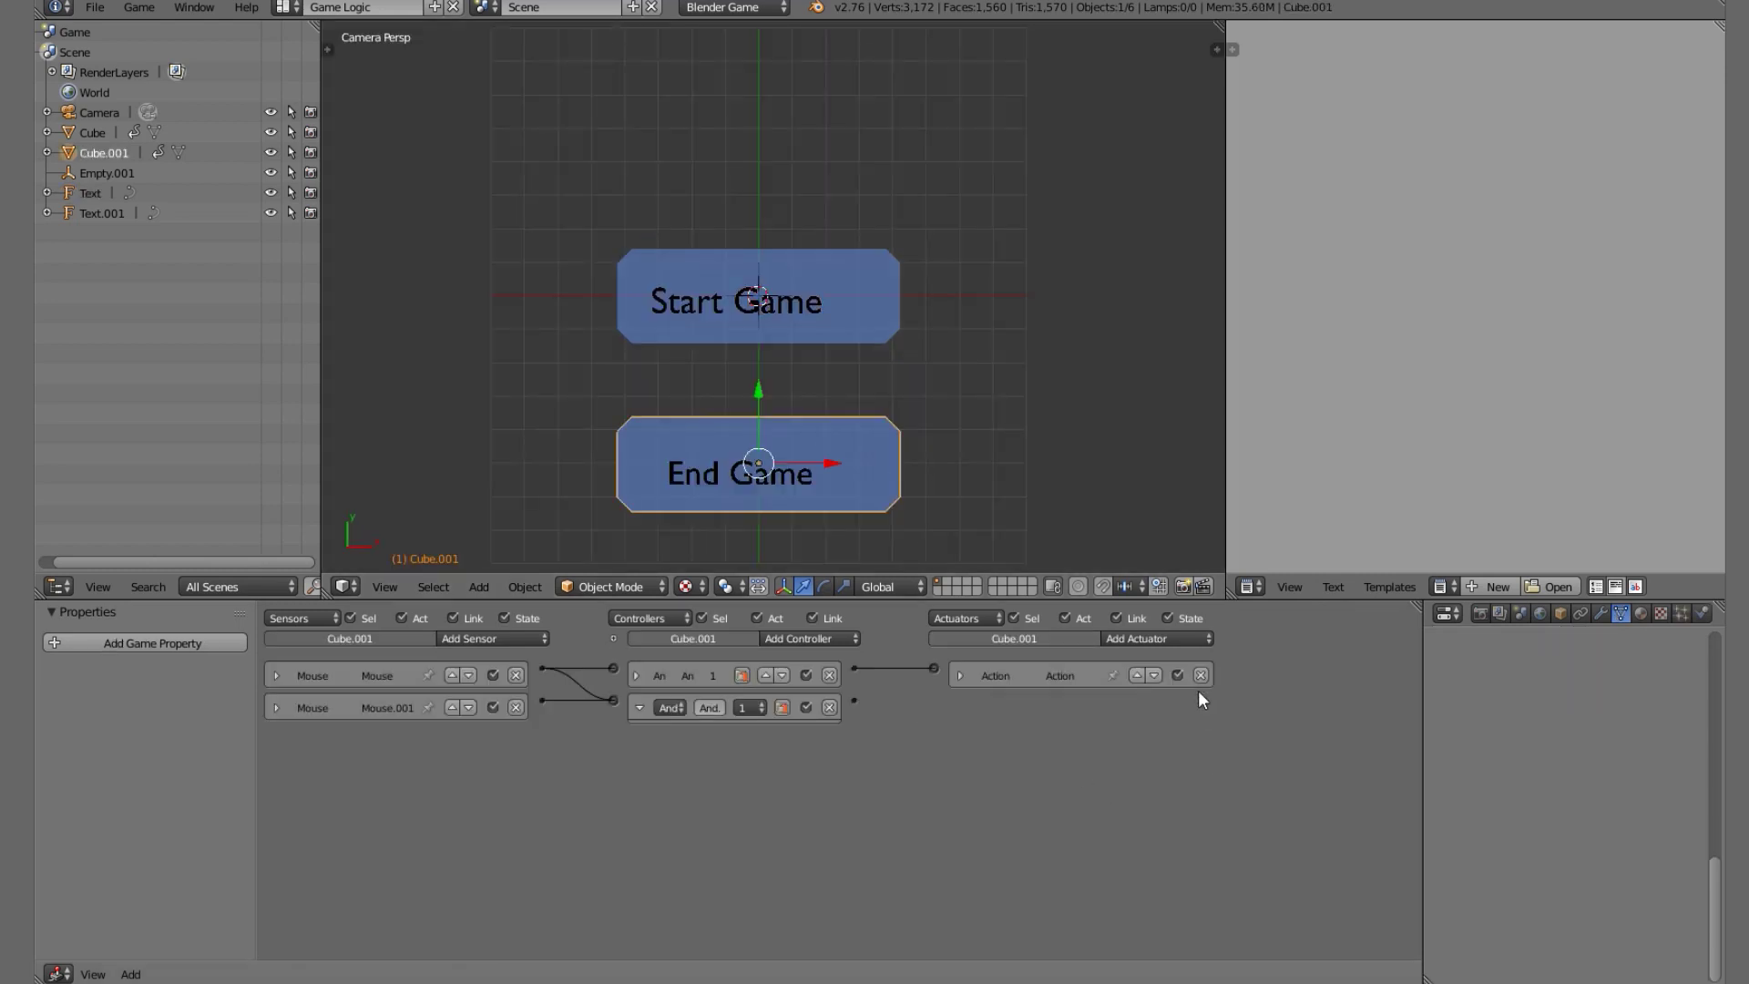
{"action": "left_click", "coordinate": [1195, 638]}
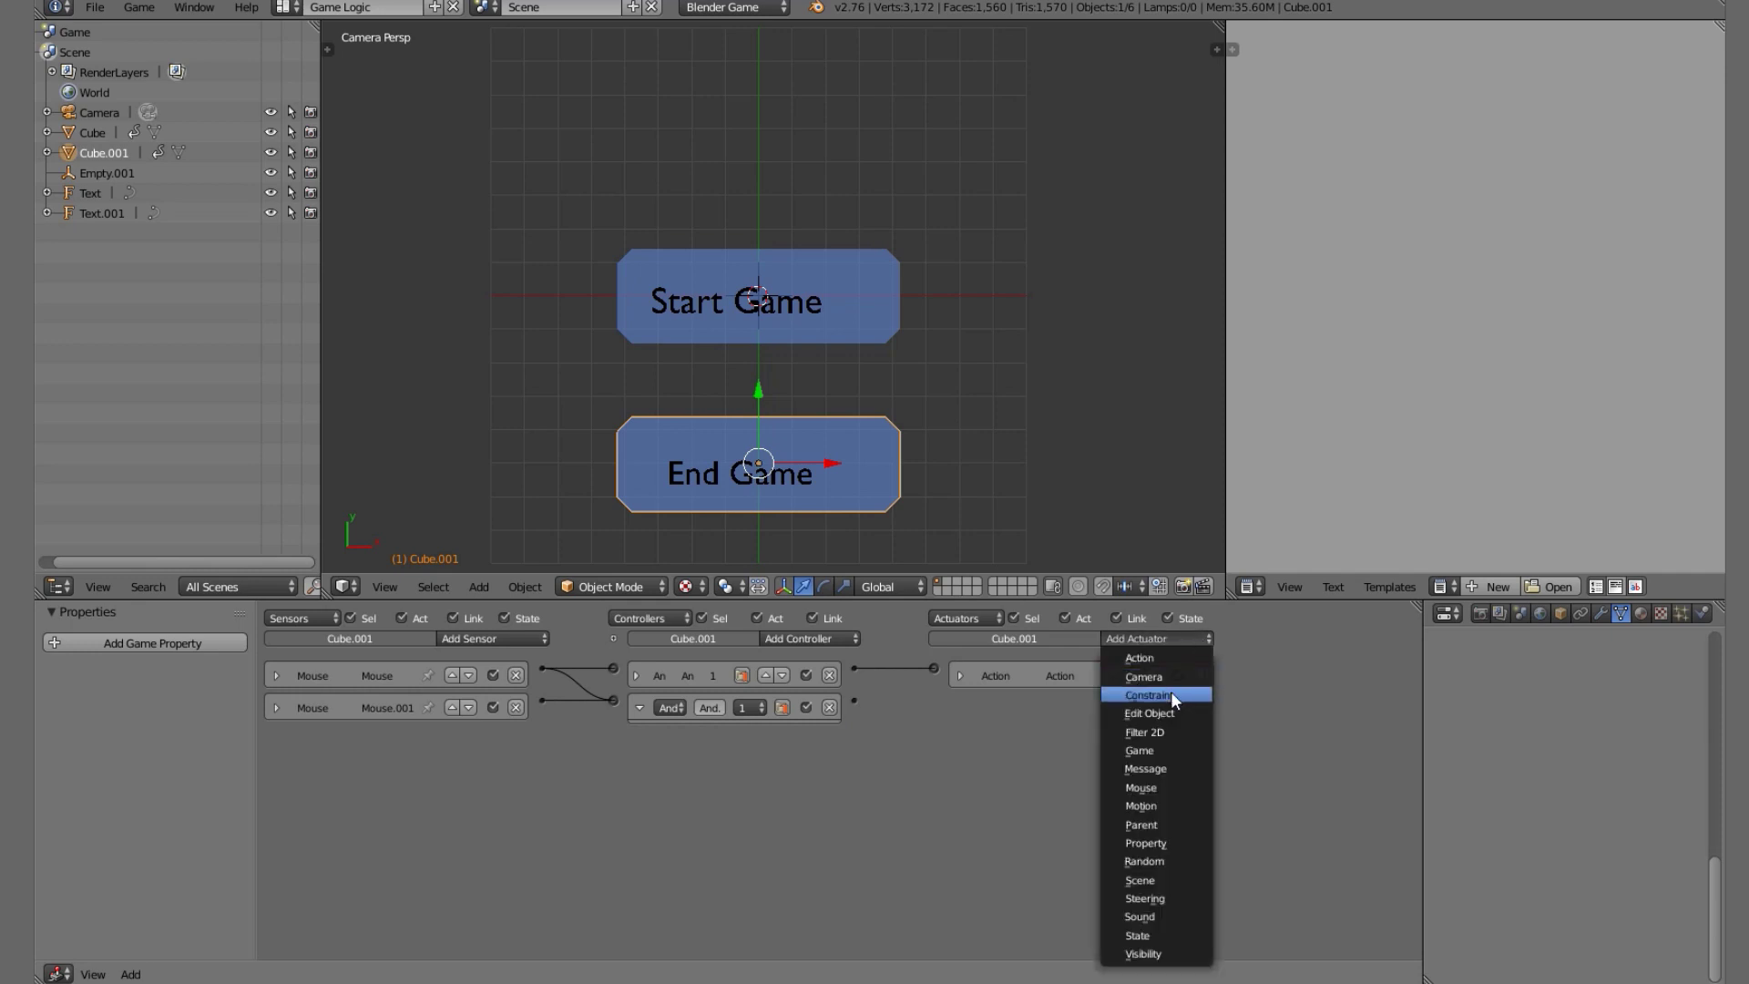
{"action": "left_click", "coordinate": [1175, 747]}
{"action": "left_click", "coordinate": [1070, 736]}
{"action": "left_click", "coordinate": [1094, 679]}
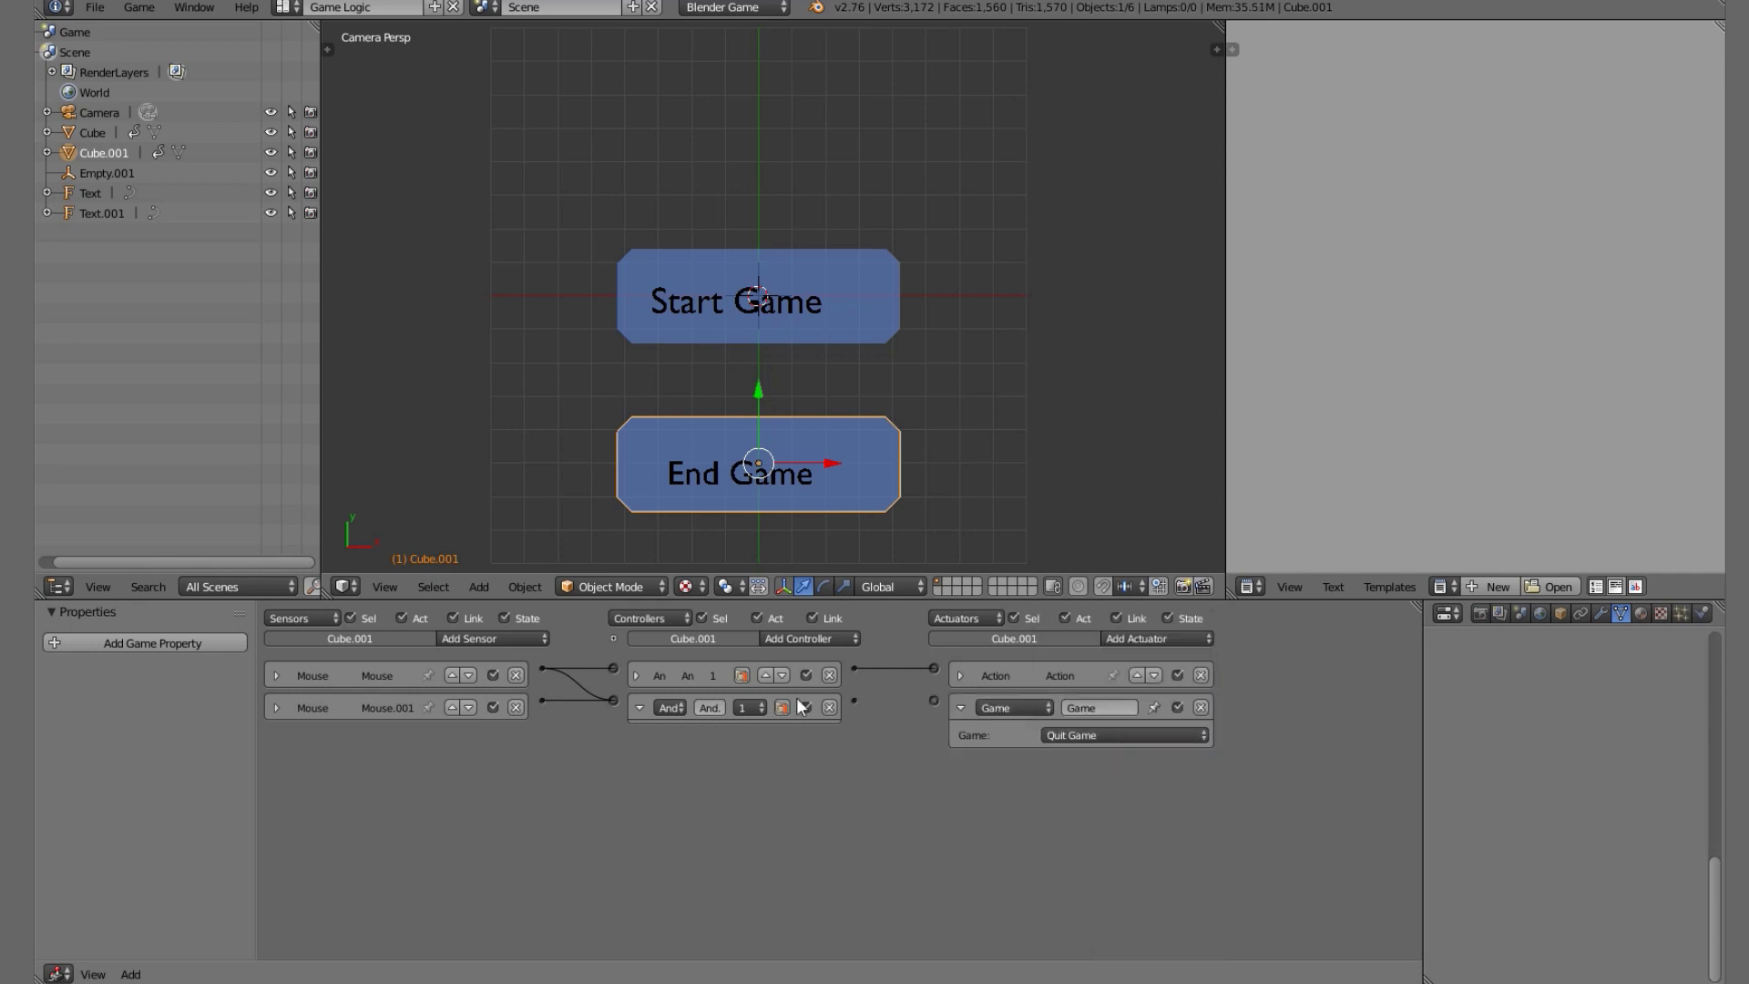
{"action": "left_click_drag", "start_coordinate": [937, 699], "coordinate": [933, 699]}
Run the menu and activate the End Game plate to test its quit action.
{"action": "scroll", "coordinate": [910, 435], "scroll_direction": "down", "scroll_amount": 3}
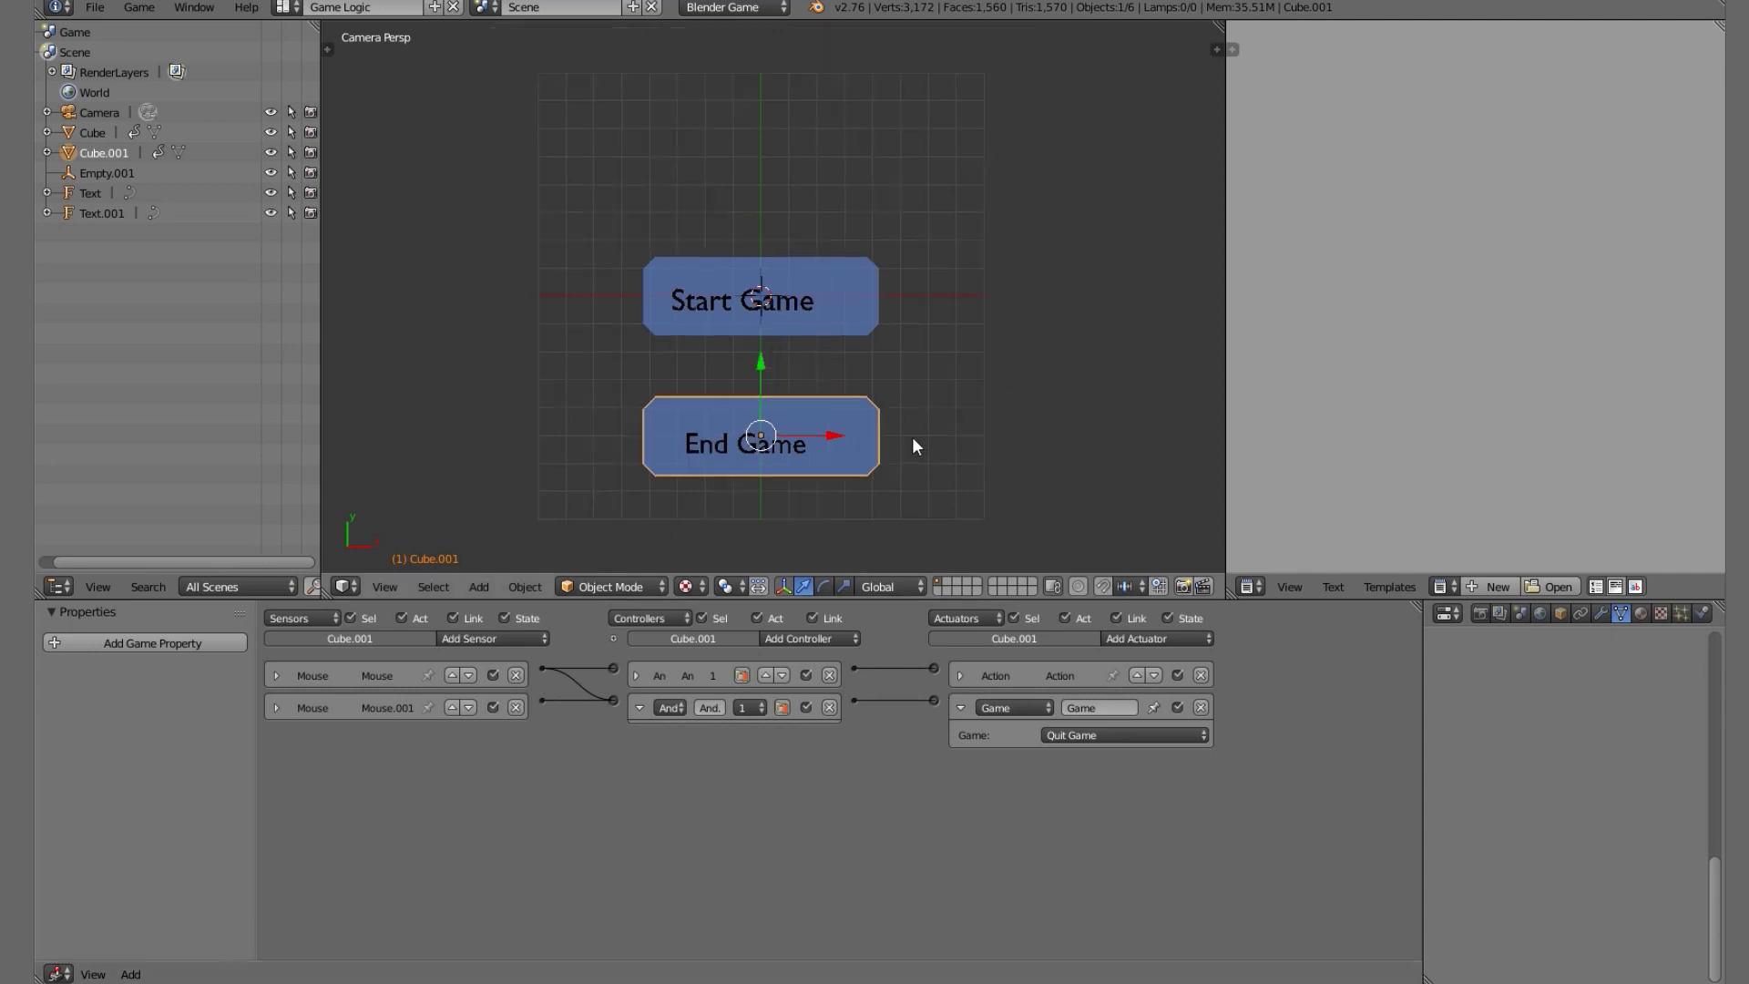
{"action": "key", "text": "Home"}
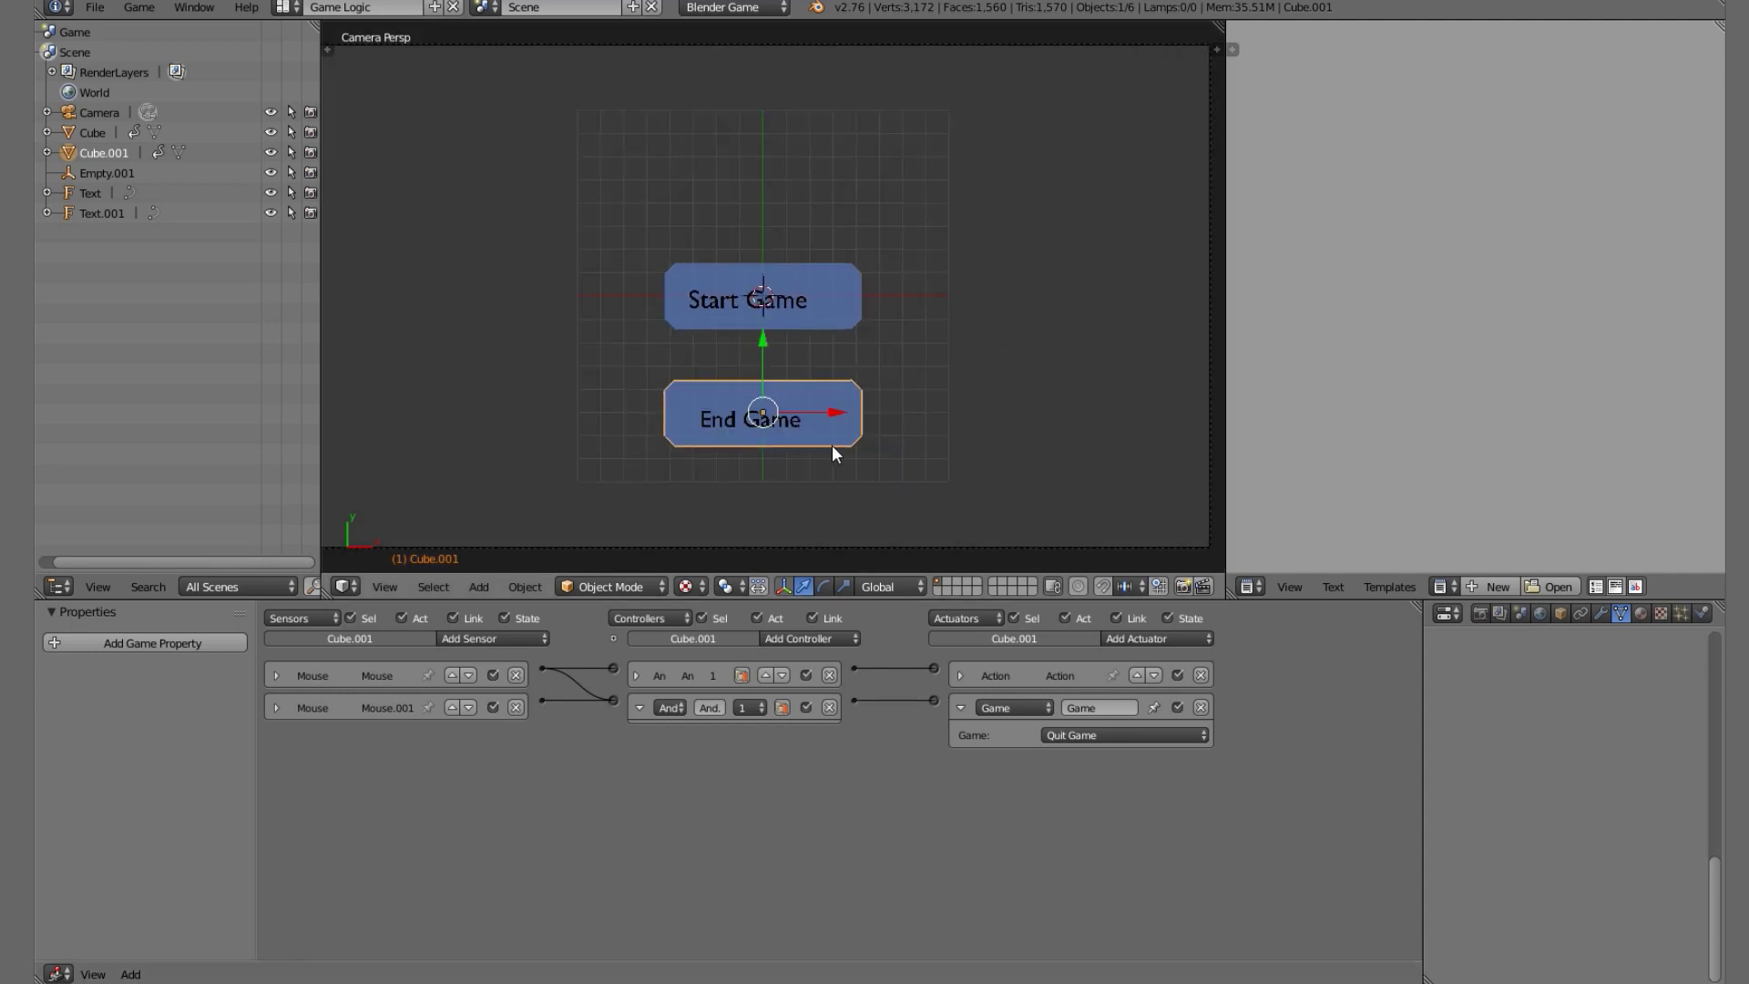
{"action": "key", "text": "p"}
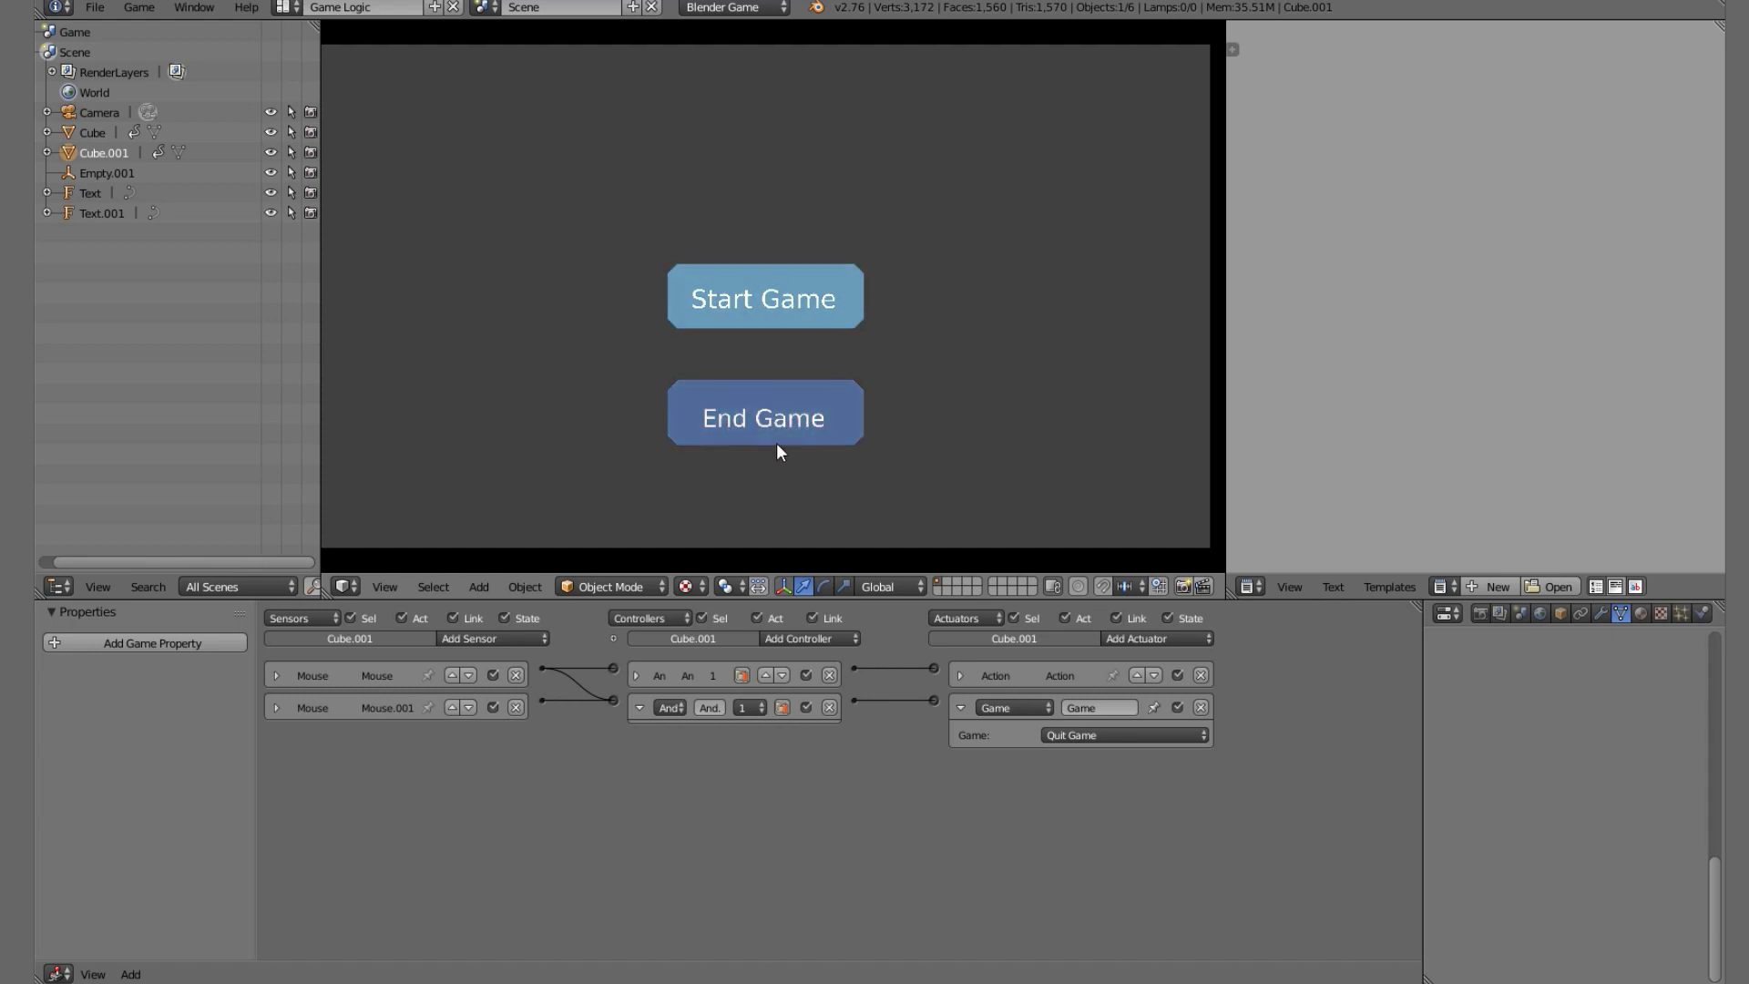
{"action": "left_click", "coordinate": [851, 404]}
Move both plates with their labels upward along the global Y axis to centre them vertically in the camera view.
{"action": "key", "text": "b"}
{"action": "left_click_drag", "start_coordinate": [904, 215], "coordinate": [685, 428]}
{"action": "key", "text": "g"}
{"action": "key", "text": "y"}
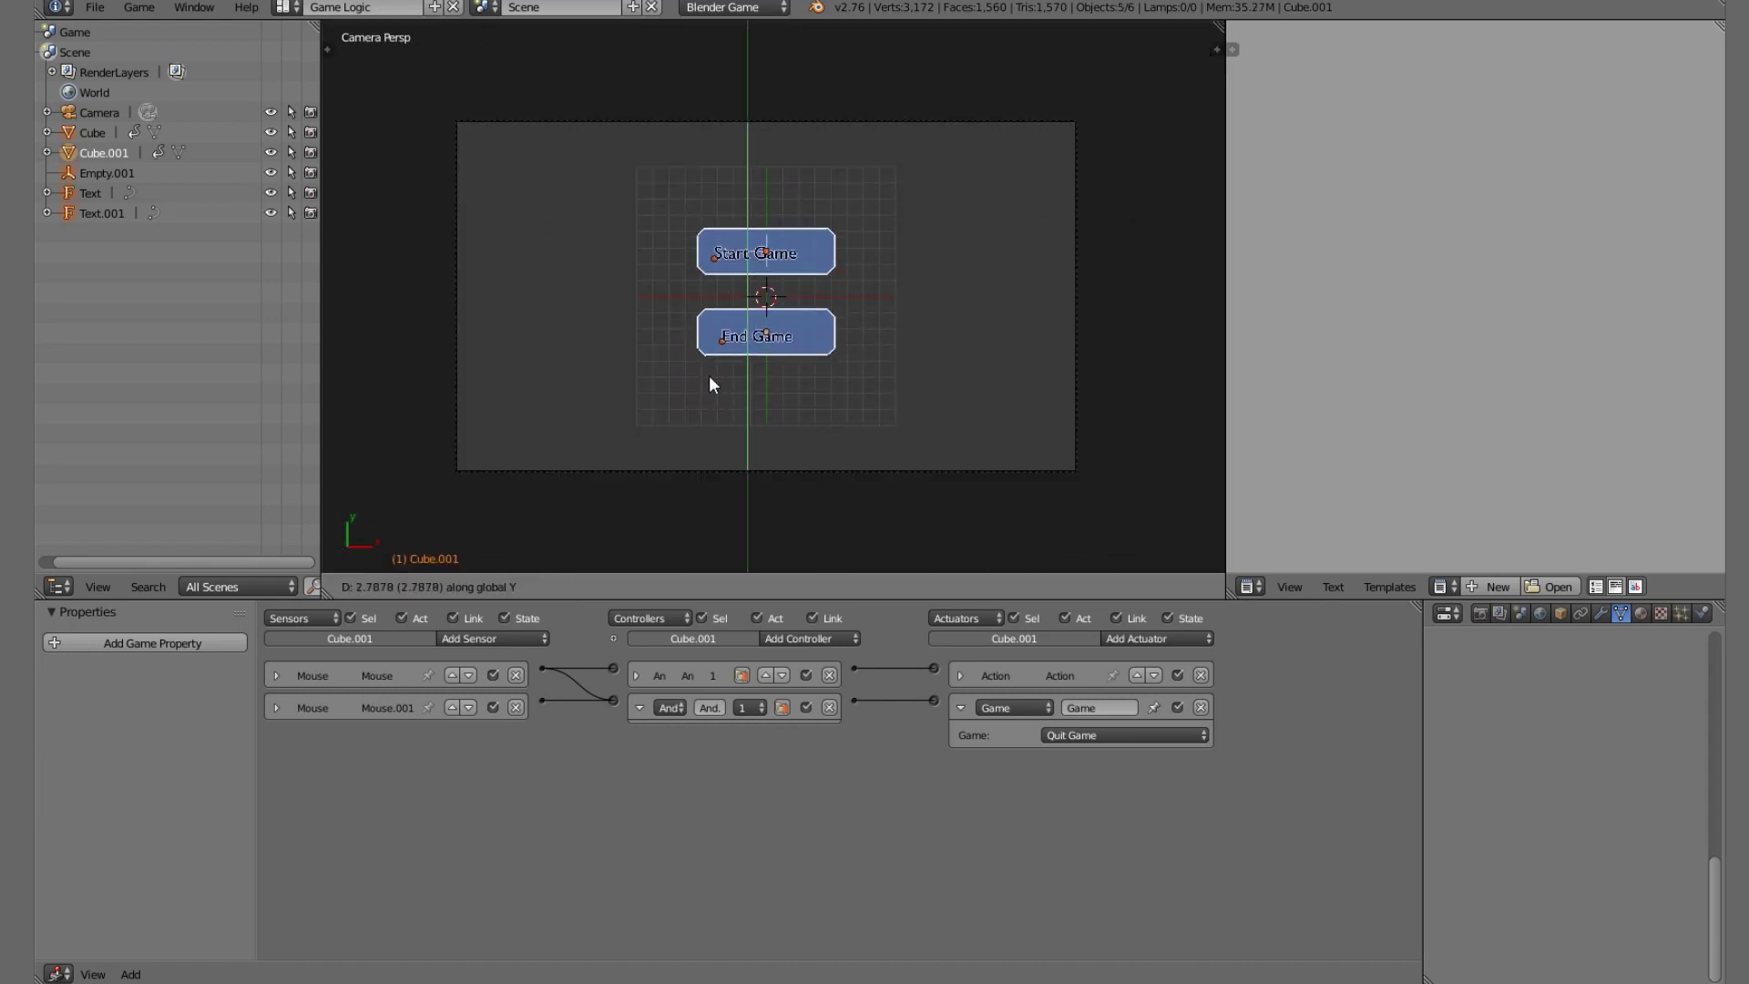
{"action": "left_click", "coordinate": [720, 396]}
{"action": "key", "text": "a"}
{"action": "scroll", "coordinate": [724, 403], "scroll_direction": "up", "scroll_amount": 1}
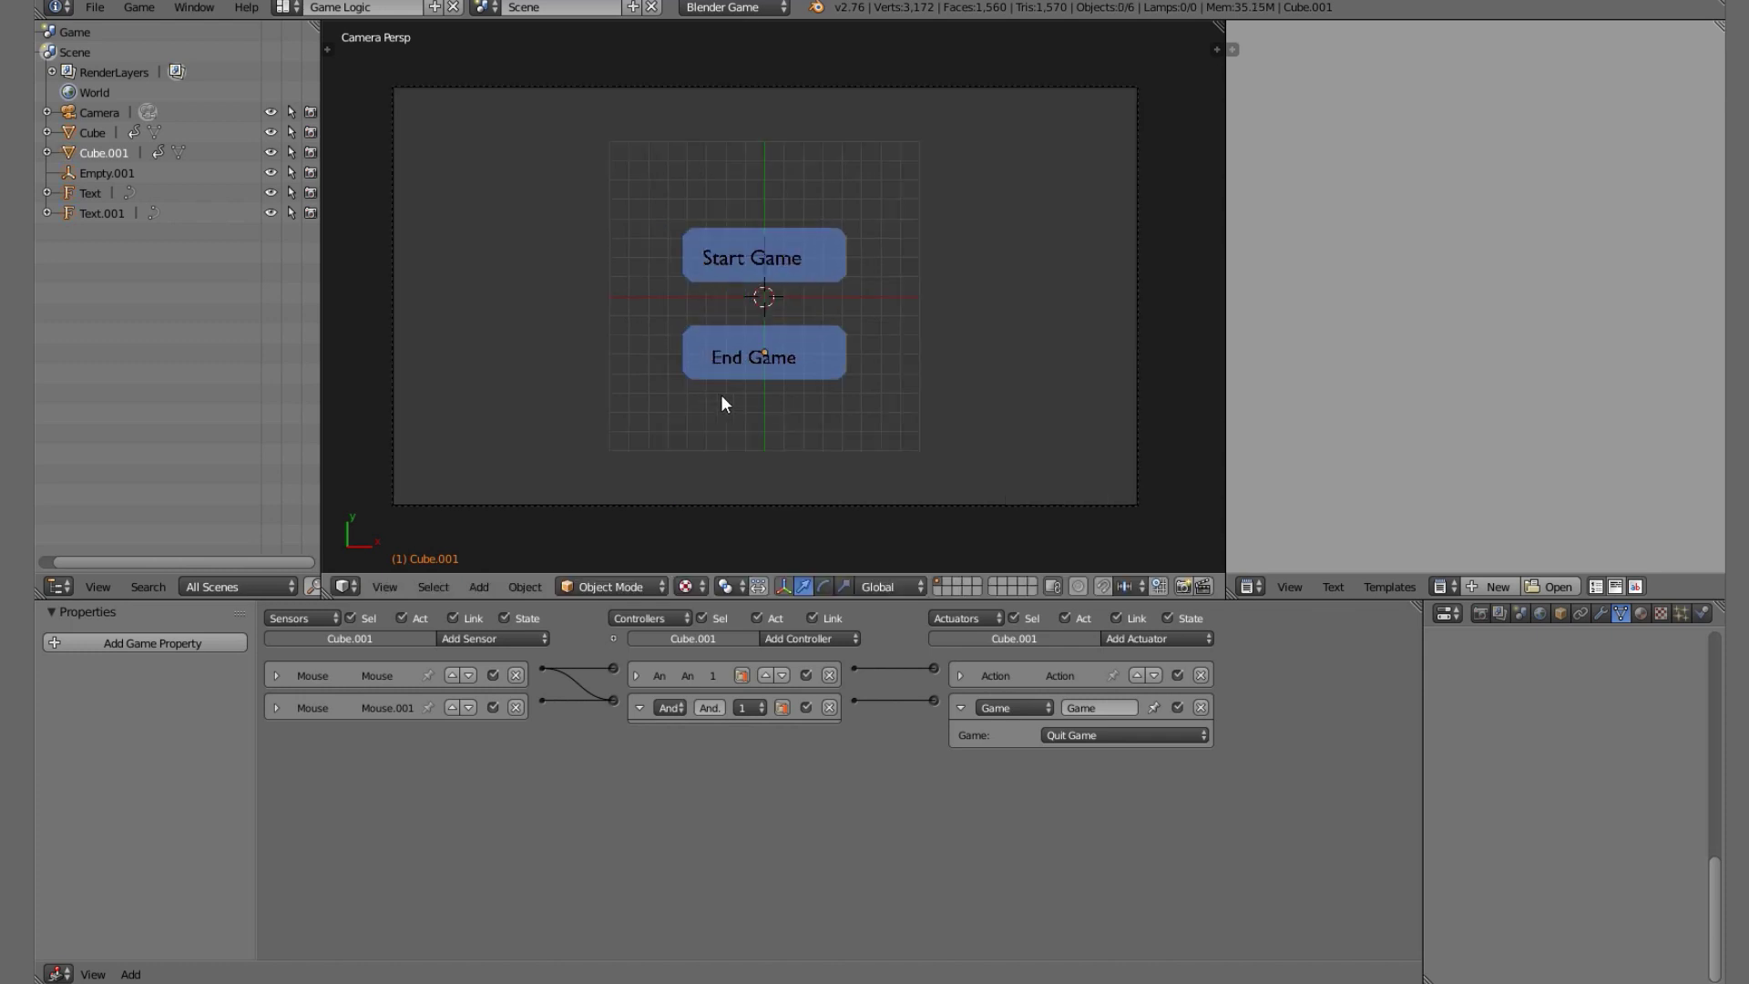
{"action": "scroll", "coordinate": [722, 401], "scroll_direction": "up", "scroll_amount": 1}
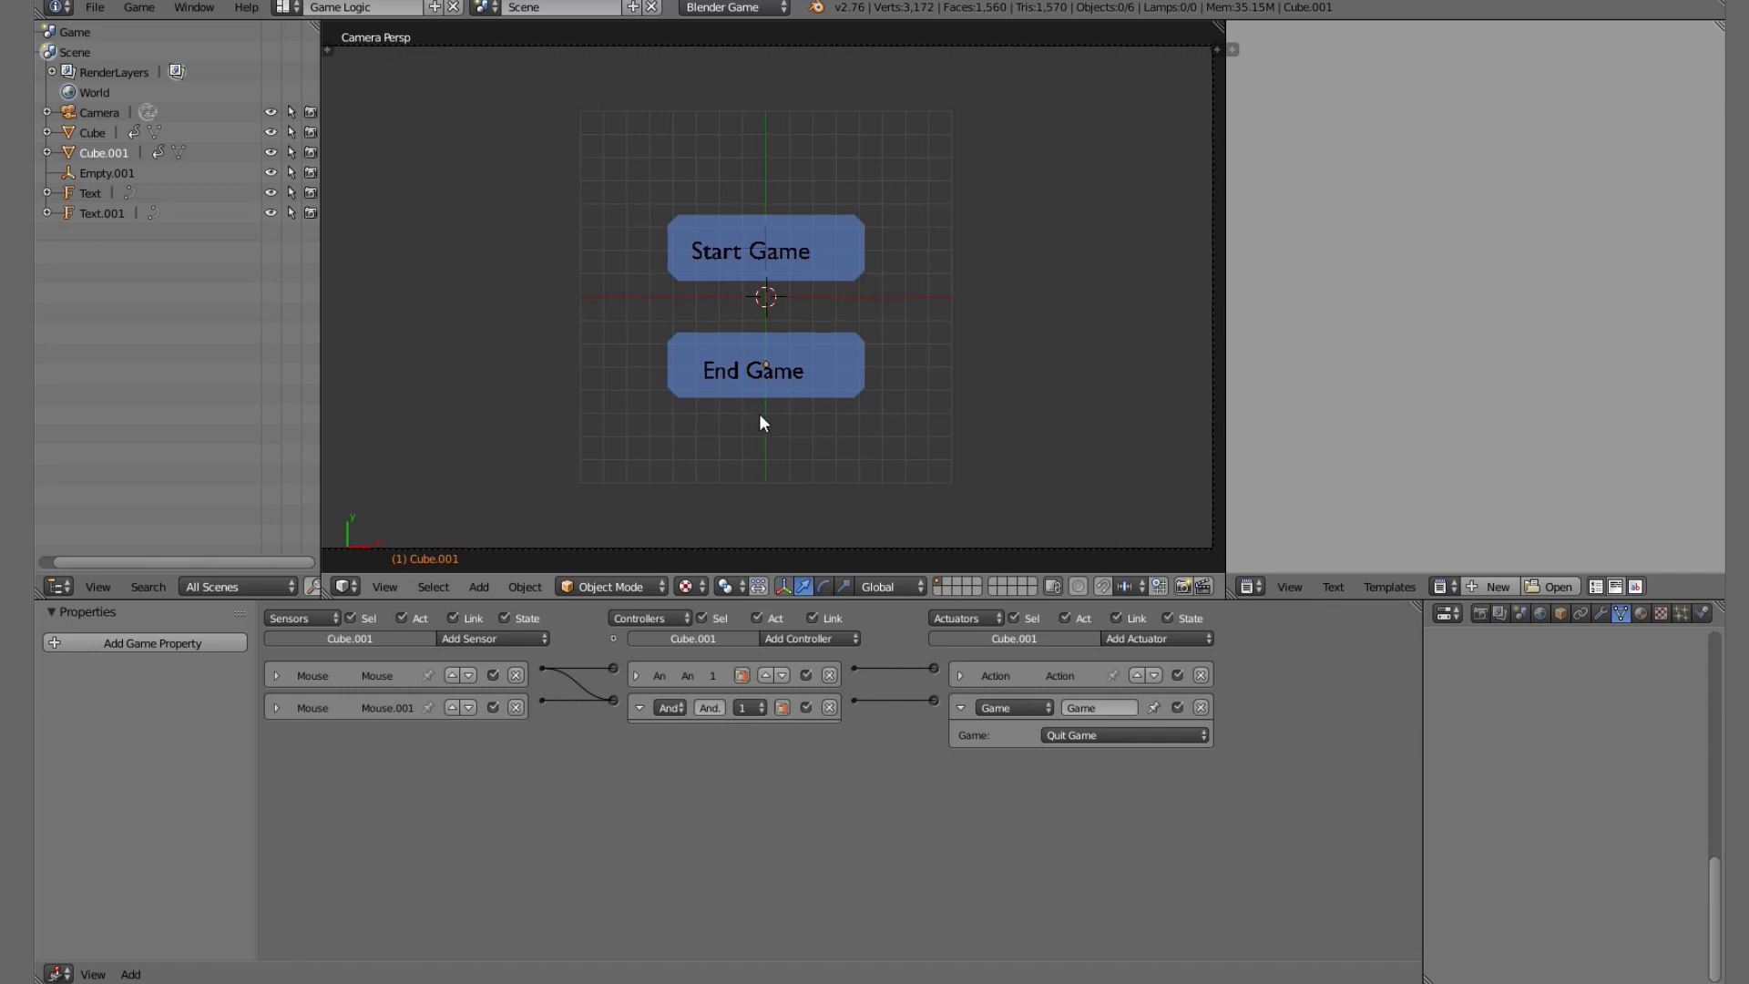
{"action": "middle_click_drag", "start_coordinate": [757, 413], "coordinate": [766, 424], "text": "shift"}
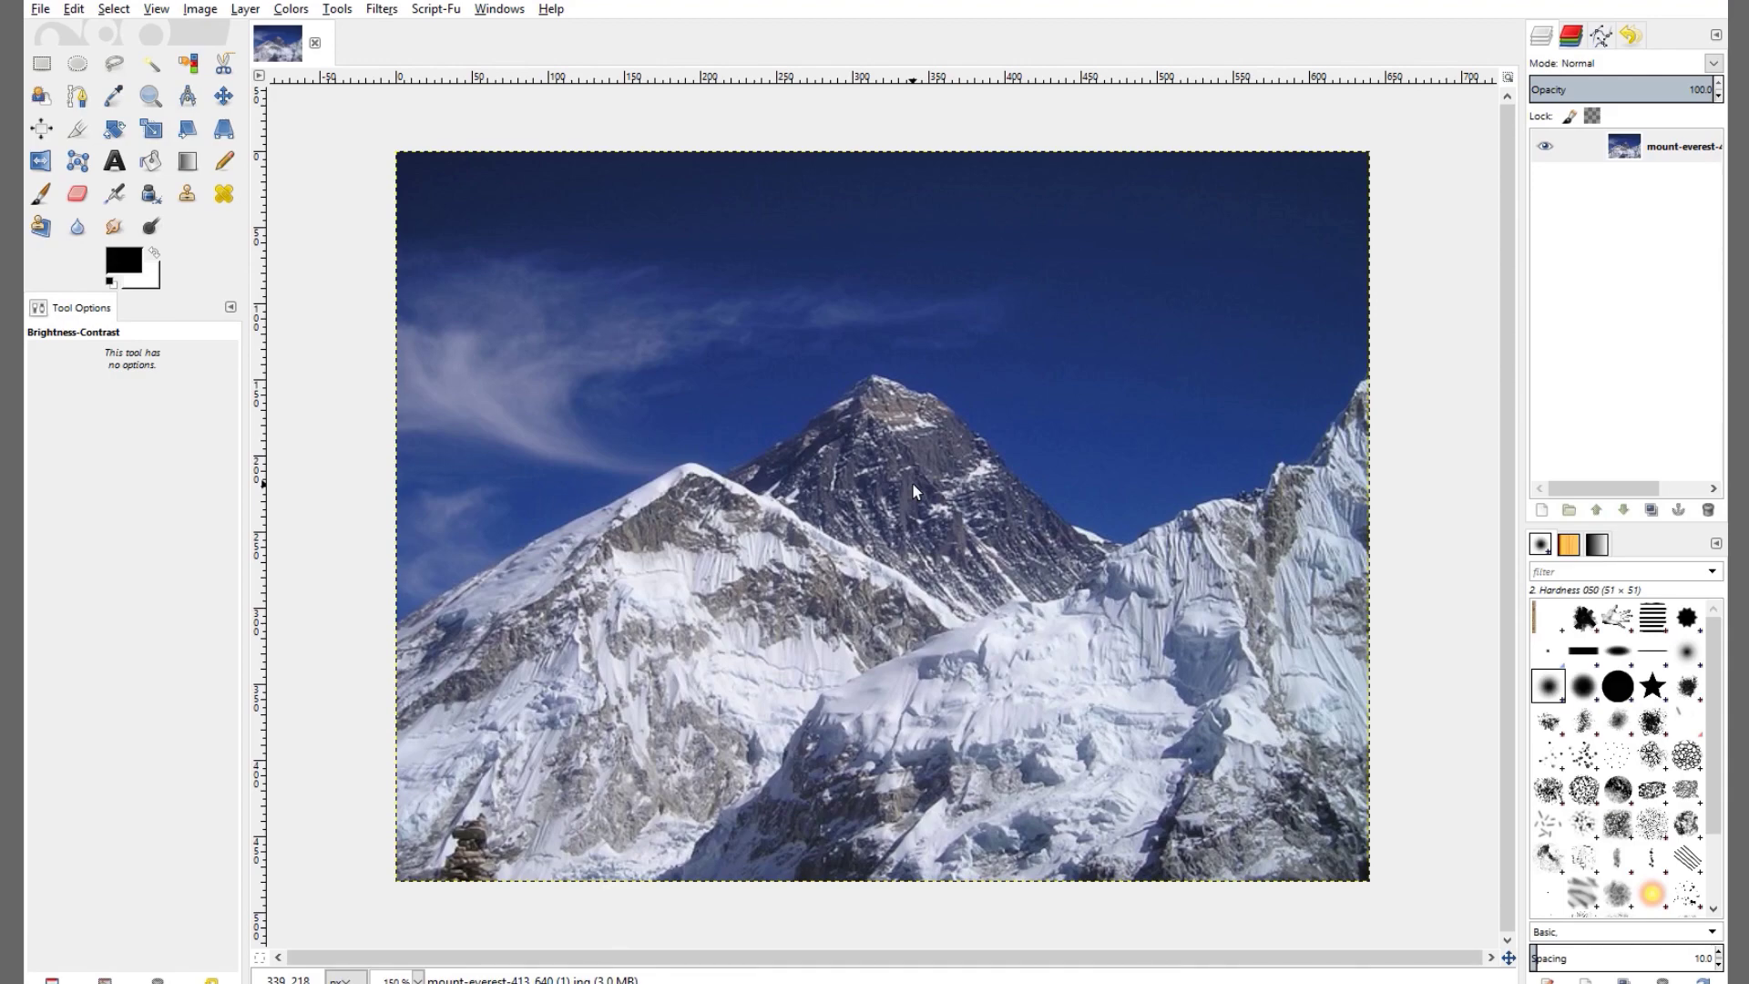
Switch to GIMP and apply a Gaussian Blur to the Mount Everest photo.
{"action": "key", "text": "grave"}
{"action": "key", "text": "grave"}
{"action": "key", "text": "grave"}
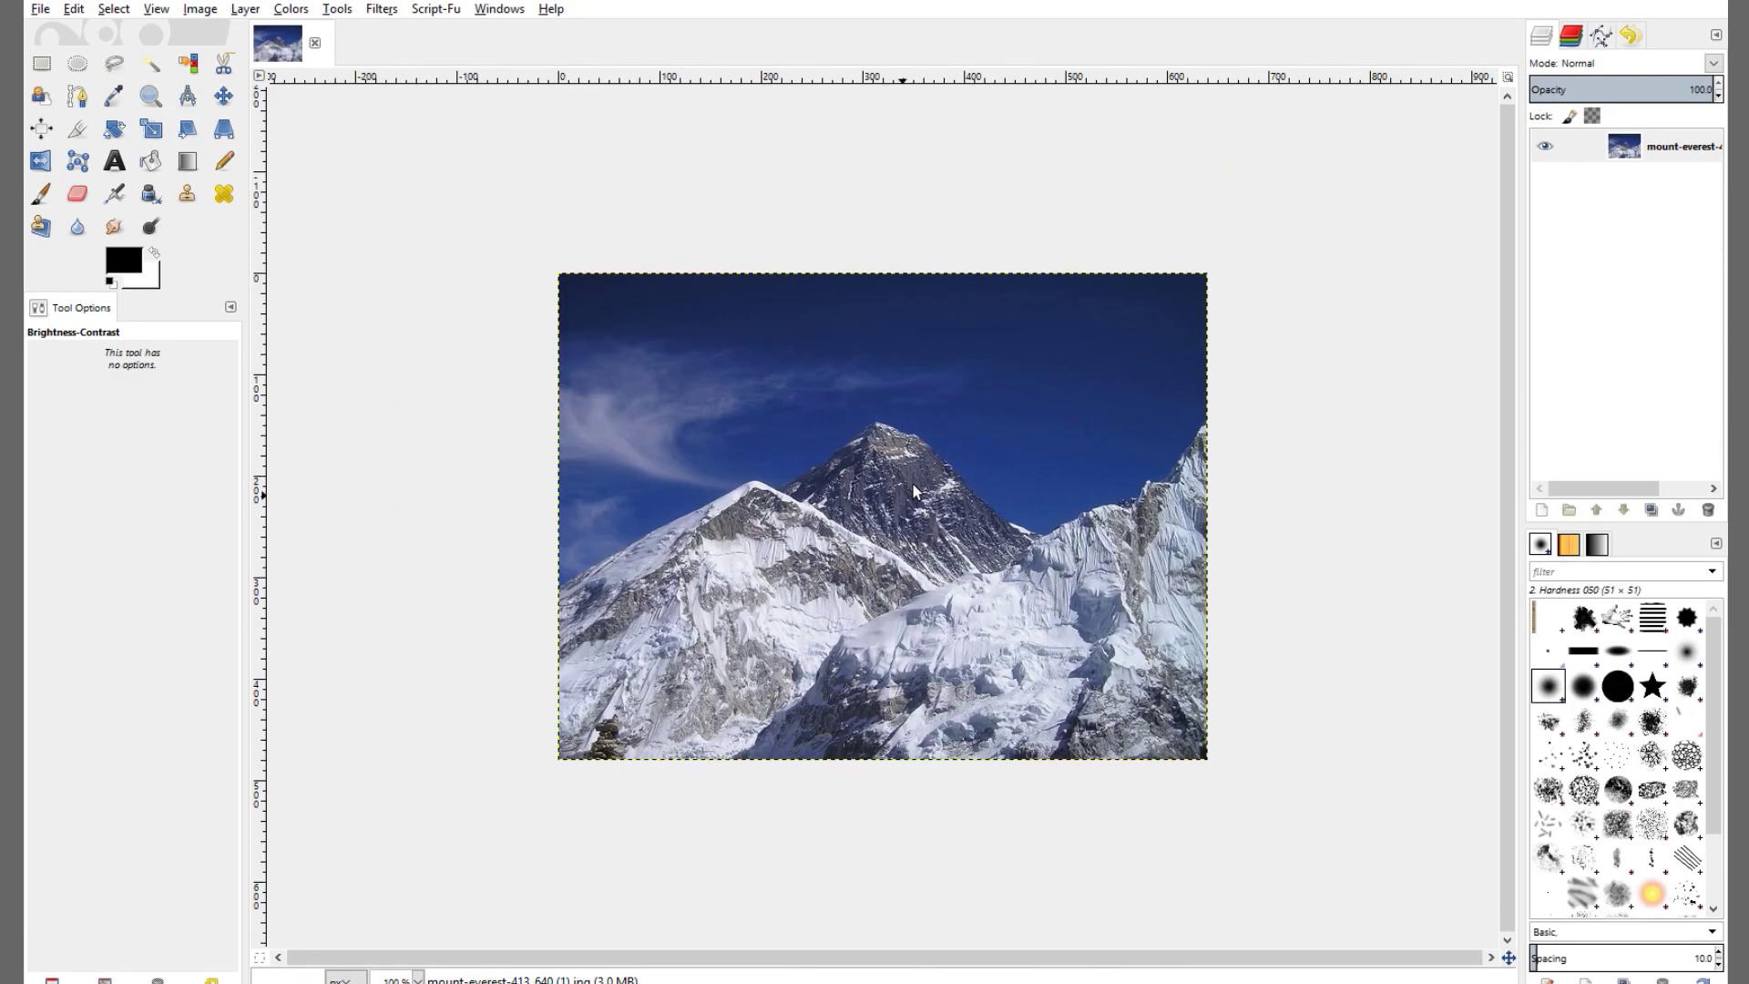
{"action": "key", "text": "grave"}
{"action": "key", "text": "grave"}
{"action": "key", "text": "grave"}
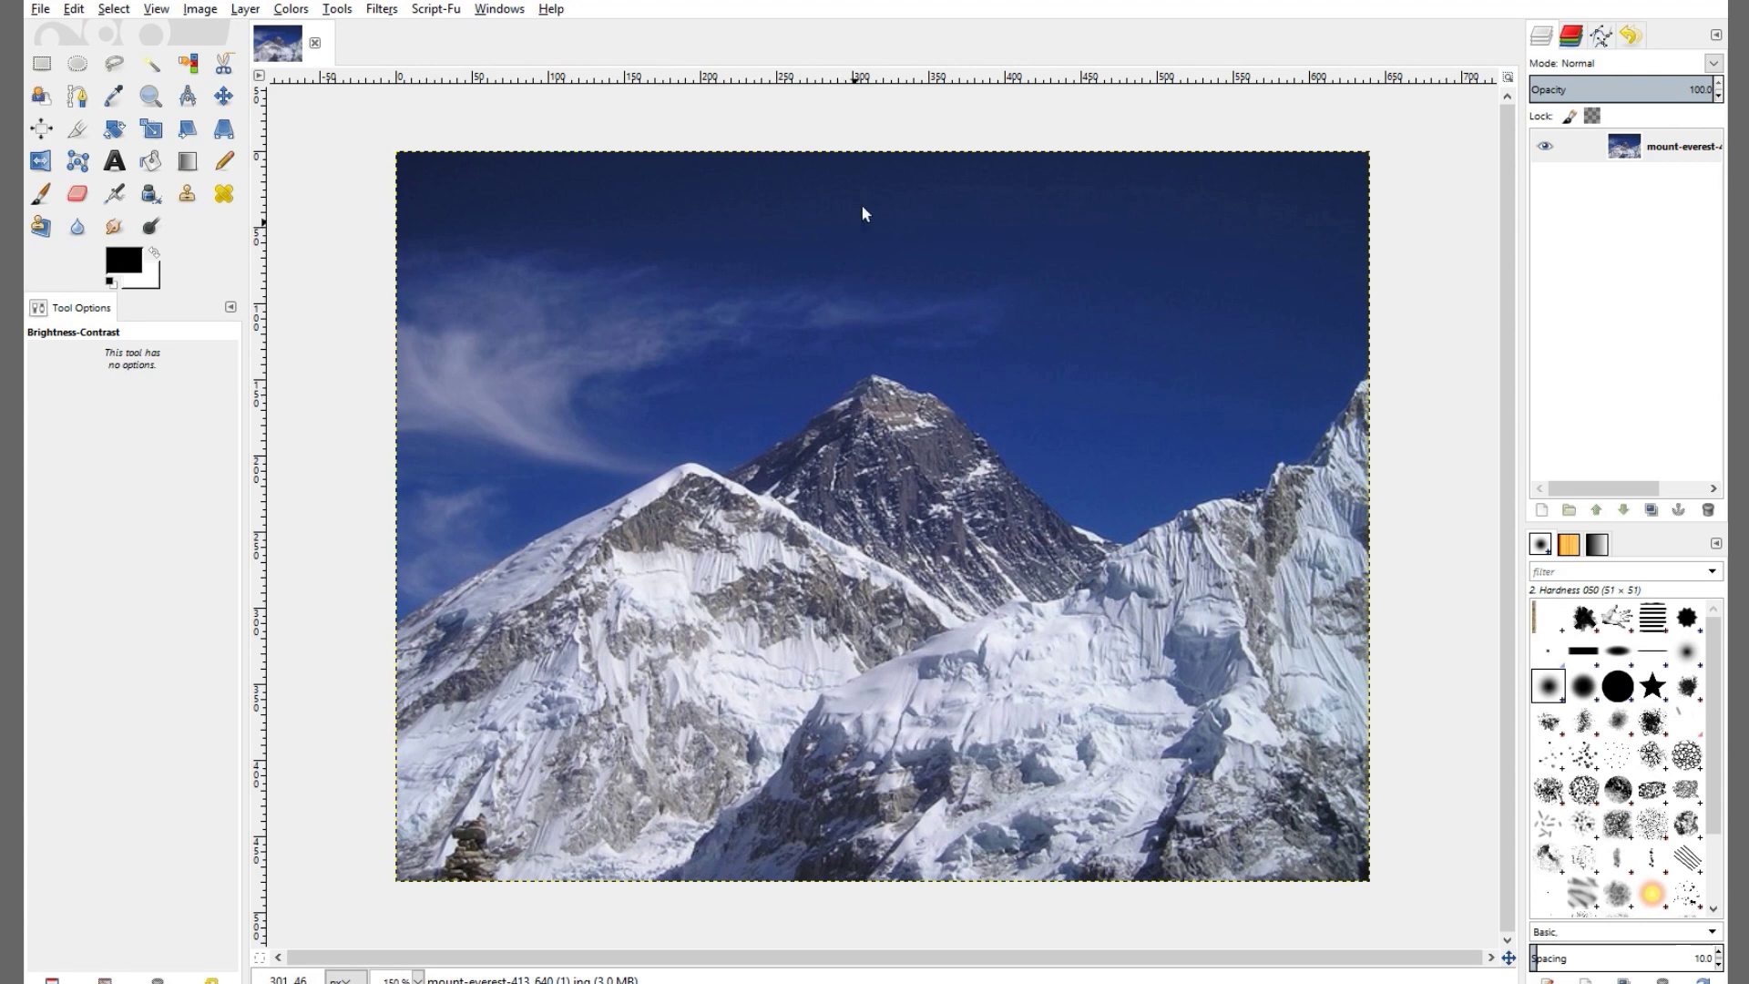
{"action": "left_click", "coordinate": [378, 11]}
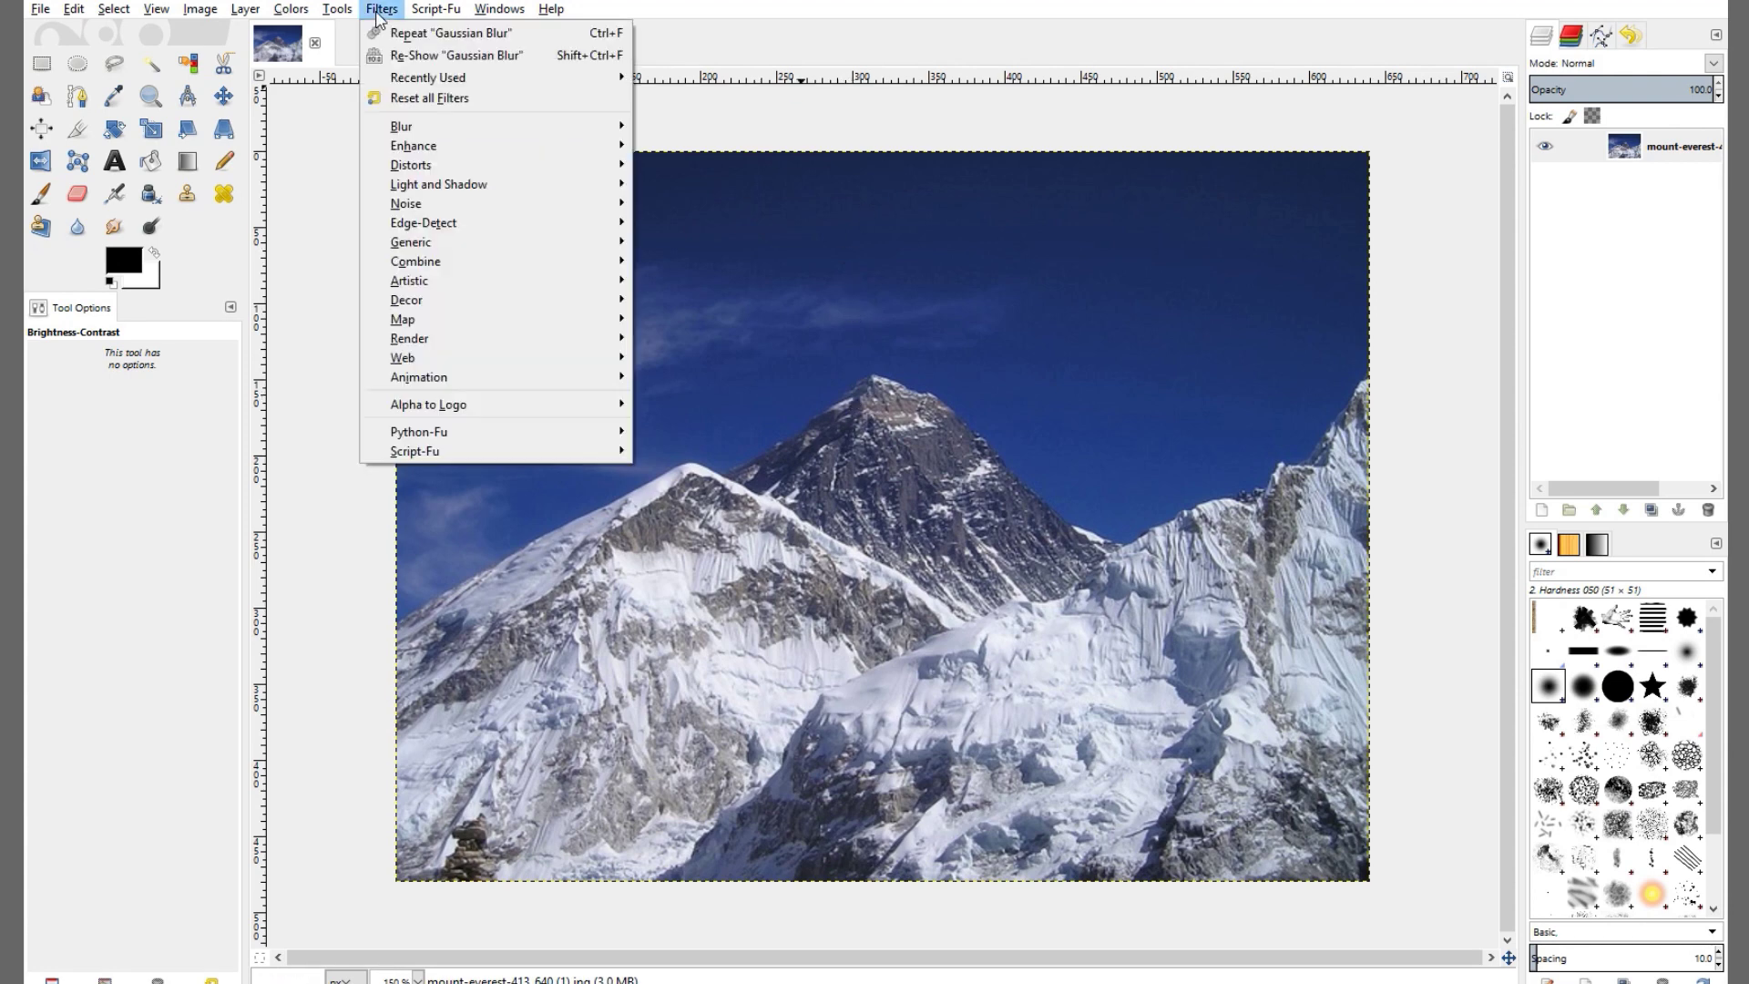
{"action": "mouse_move", "coordinate": [469, 129]}
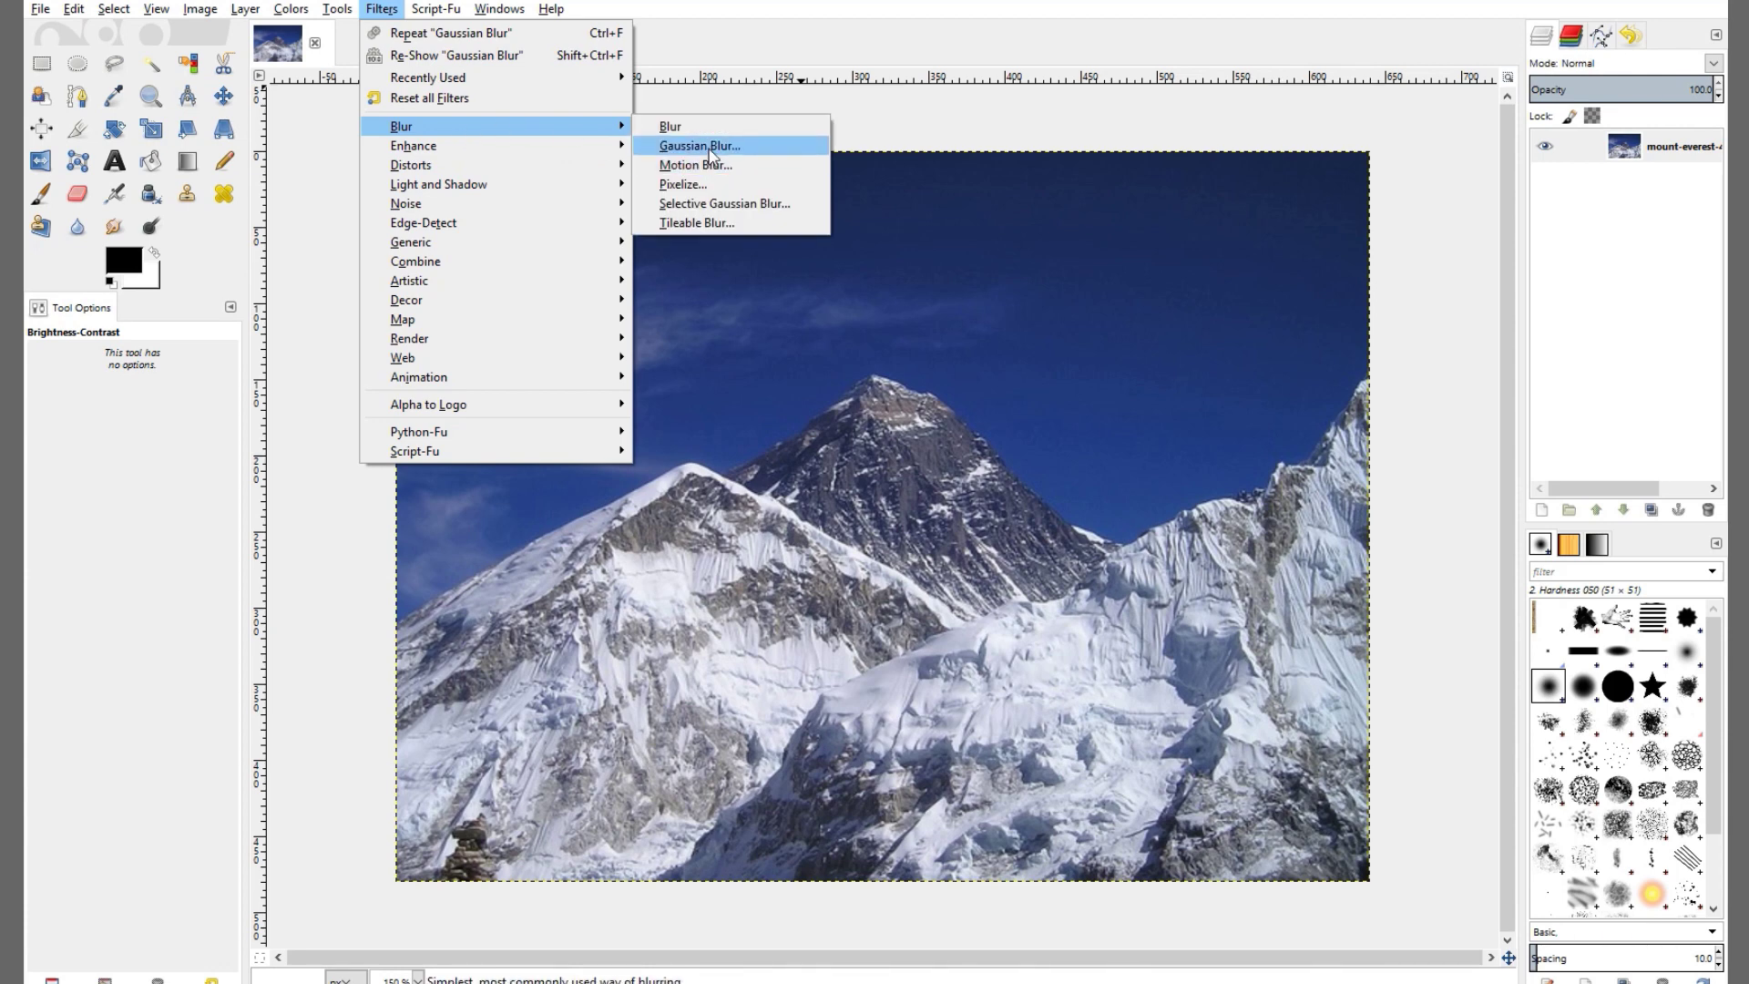
{"action": "left_click", "coordinate": [720, 146]}
{"action": "left_click", "coordinate": [896, 723]}
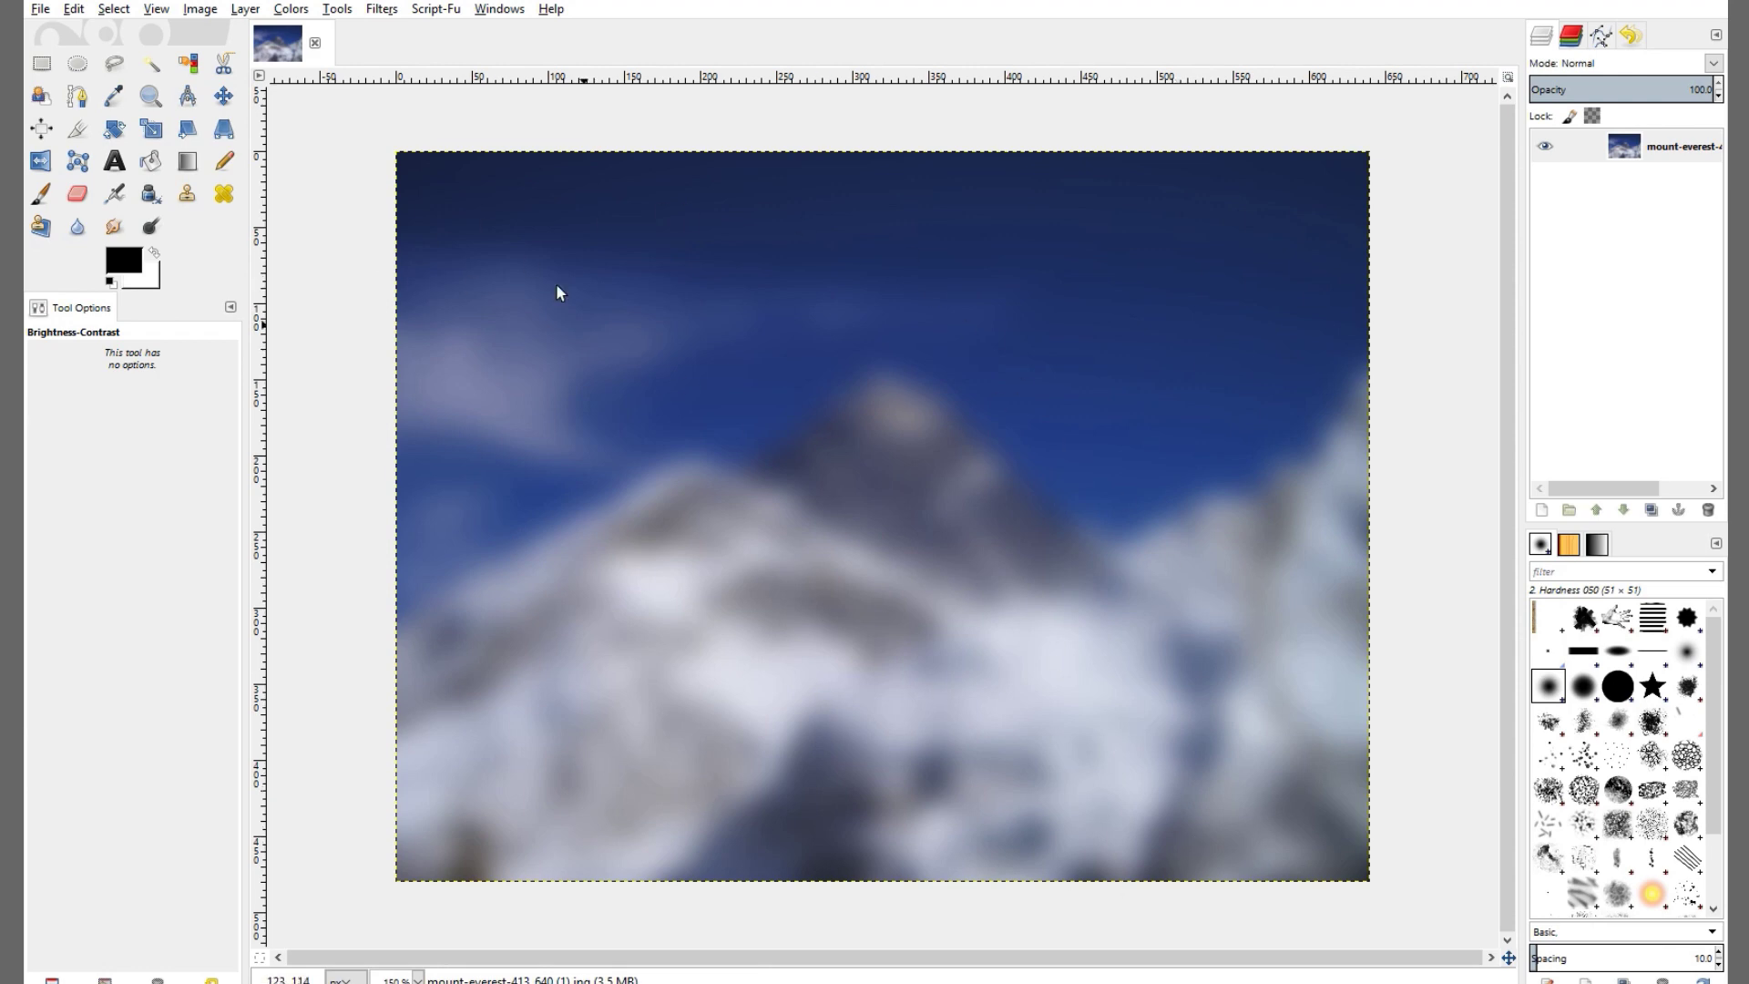
Overwrite mount-everest-413_640 (1).jpg with the blurred image.
{"action": "left_click", "coordinate": [40, 10]}
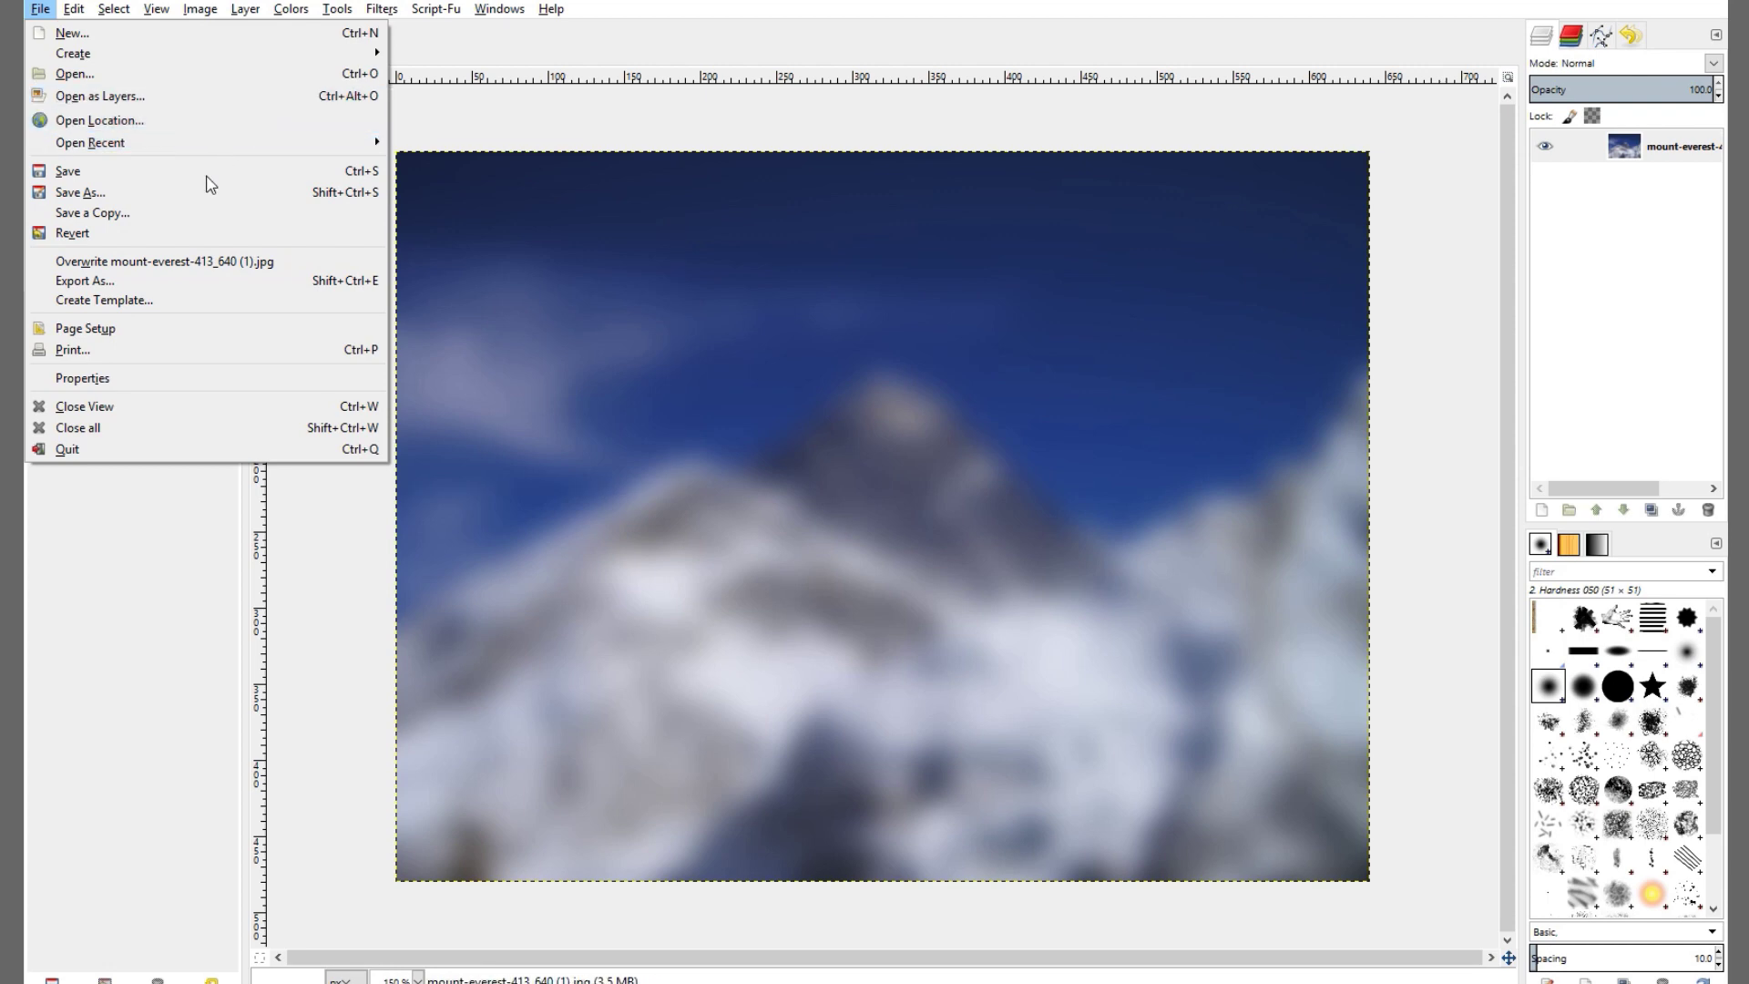
{"action": "left_click", "coordinate": [218, 264]}
{"action": "left_click", "coordinate": [874, 626]}
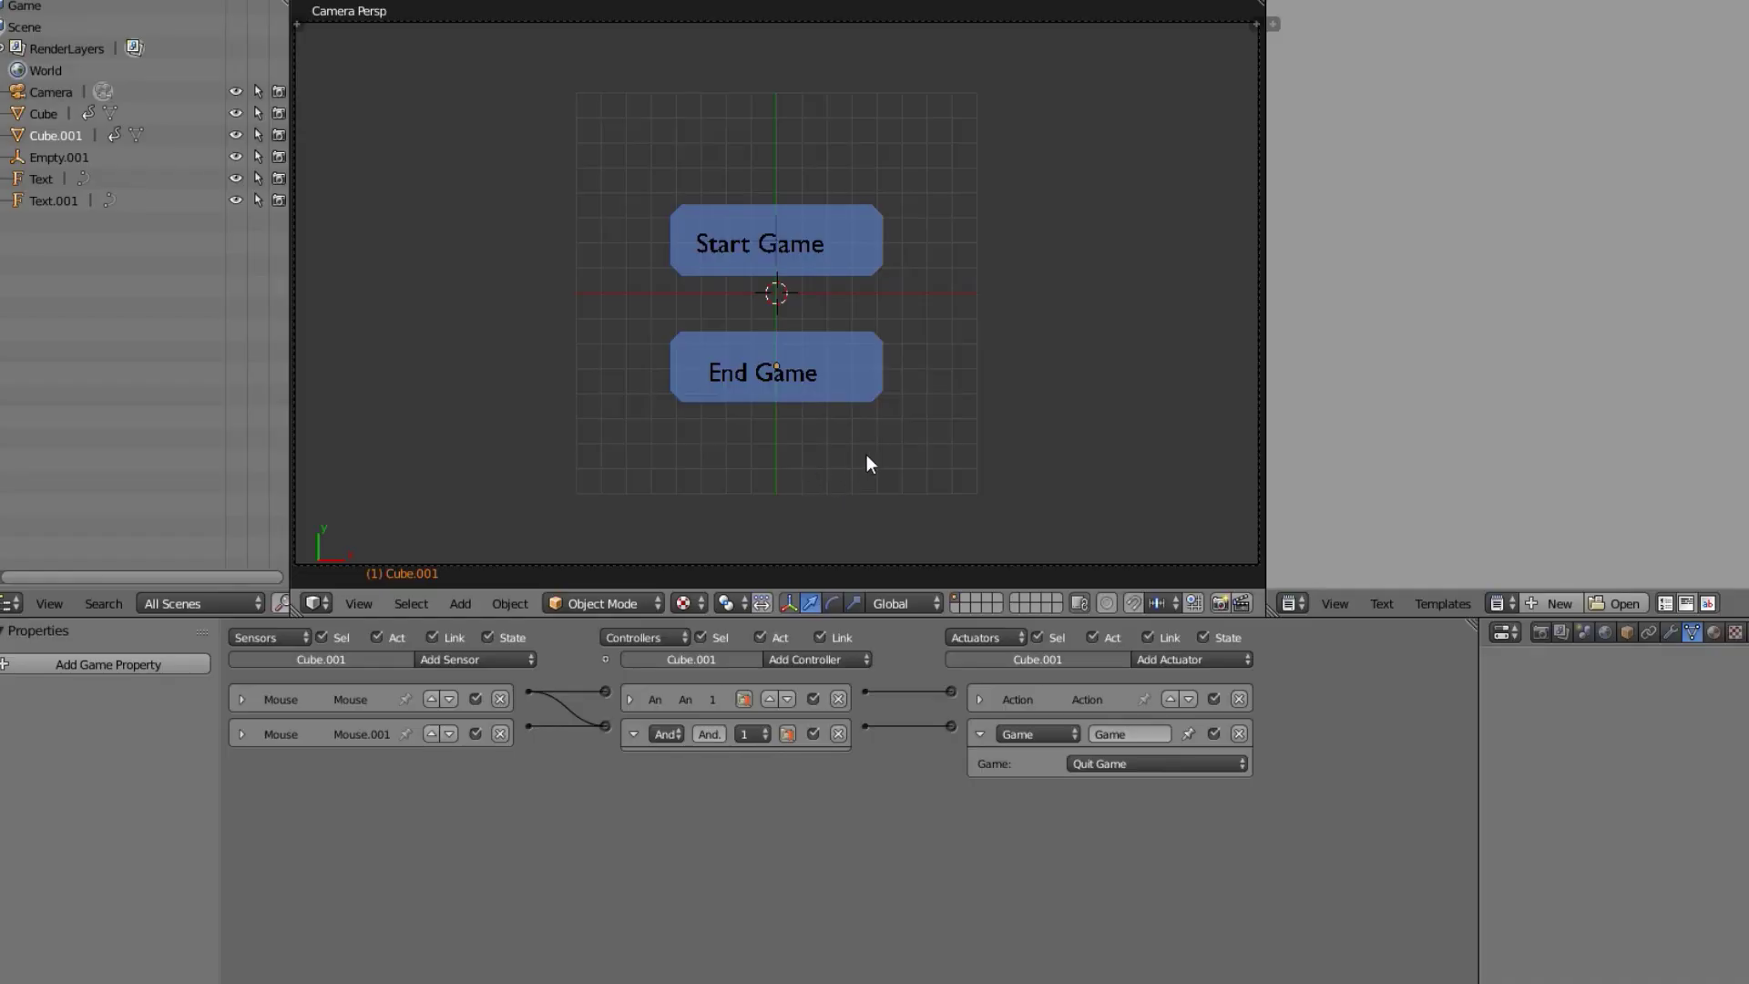
Return to Blender and change the empty Text Editor area into a UV/Image Editor.
{"action": "left_click", "coordinate": [1293, 605]}
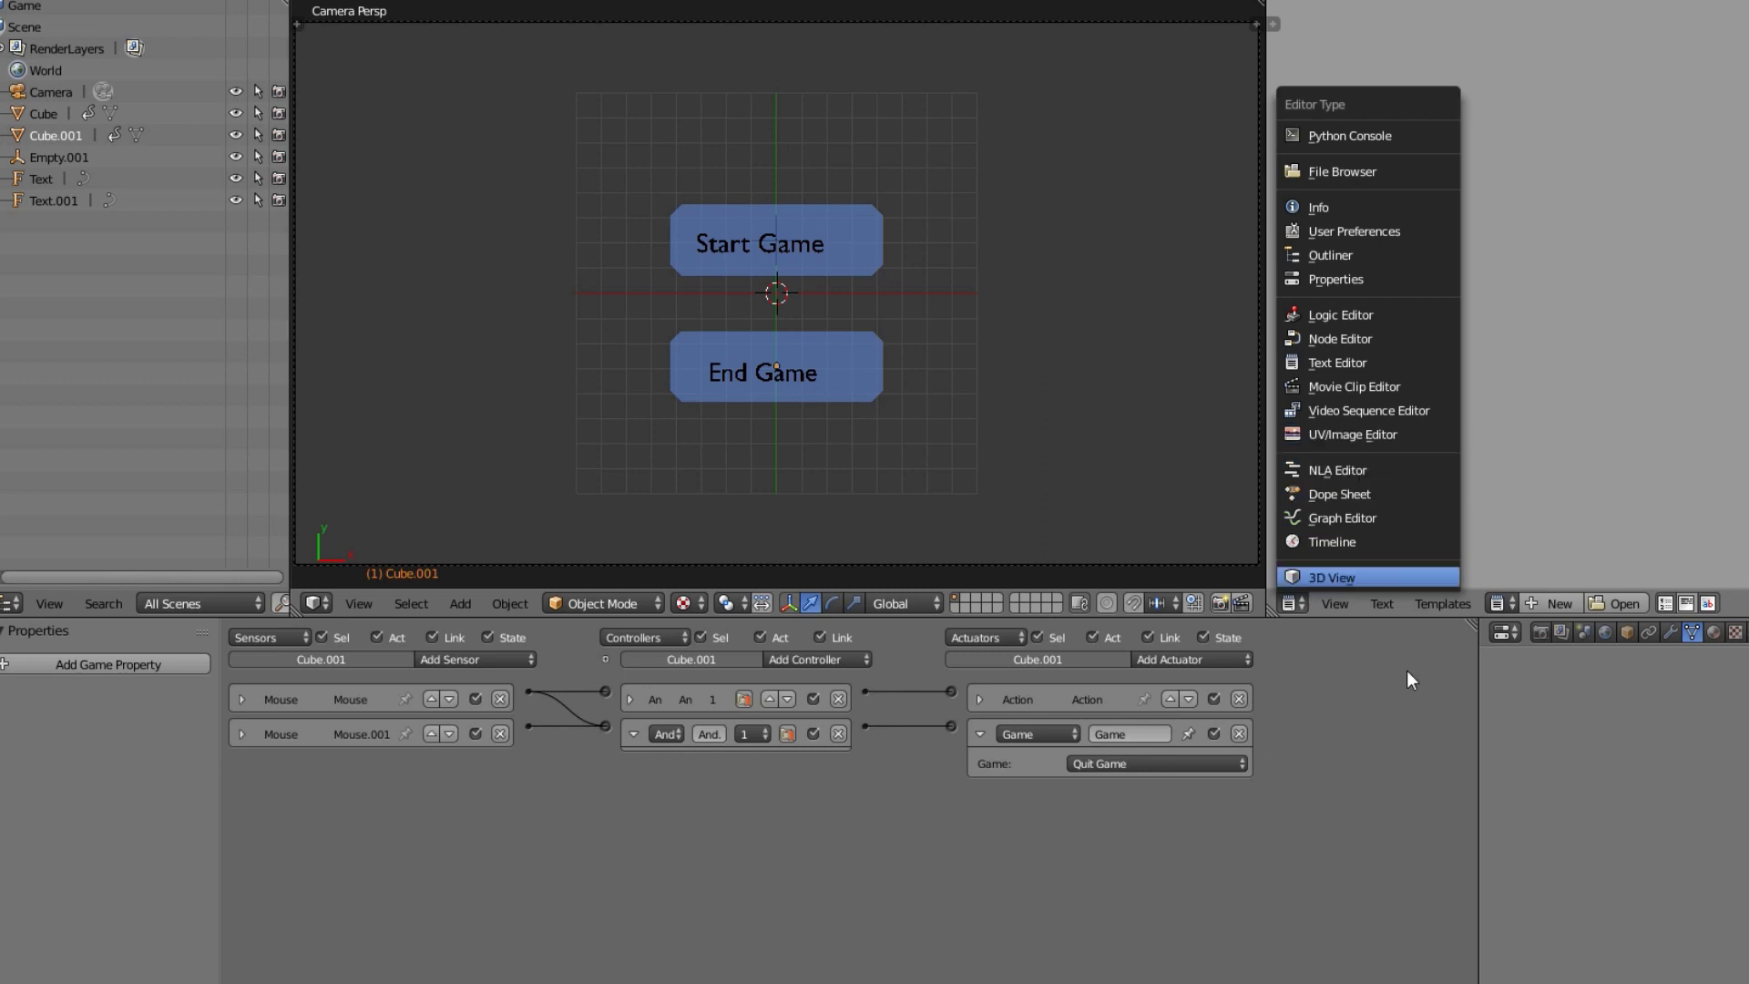
{"action": "left_click", "coordinate": [1304, 601]}
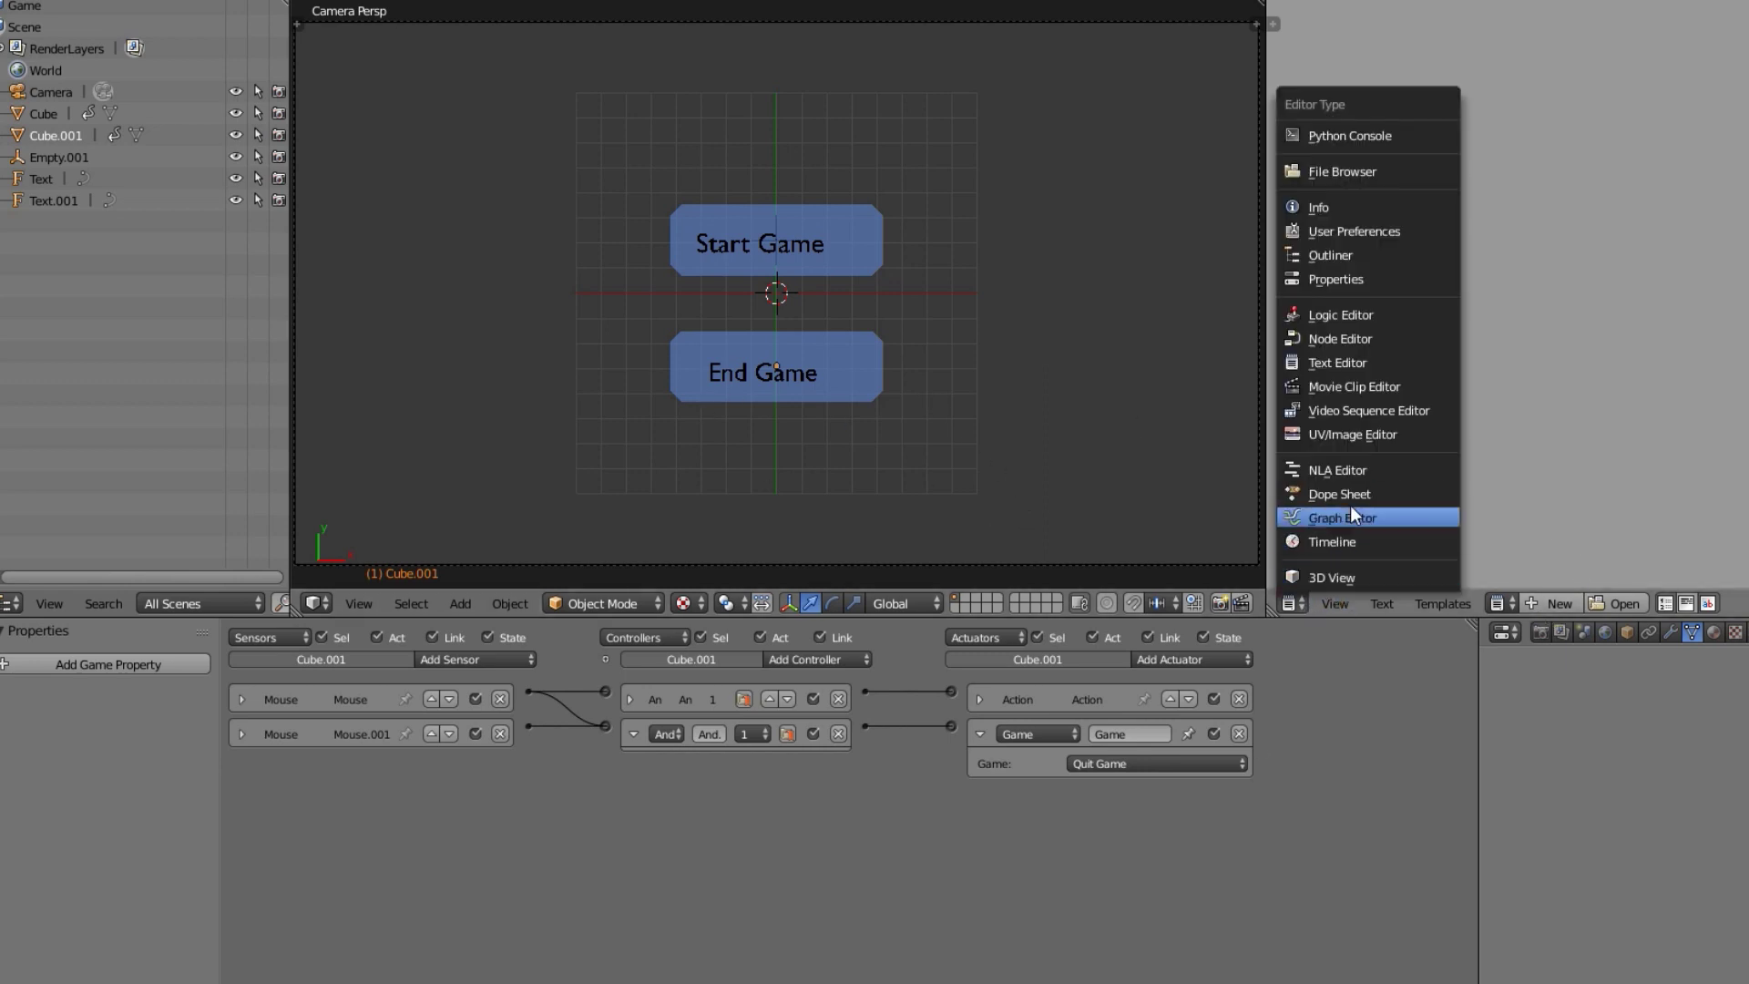
{"action": "left_click", "coordinate": [1375, 434]}
Add a plane mesh at the 3D cursor and scale it up until it exceeds the camera frame's height.
{"action": "scroll", "coordinate": [967, 414], "scroll_direction": "down", "scroll_amount": 1}
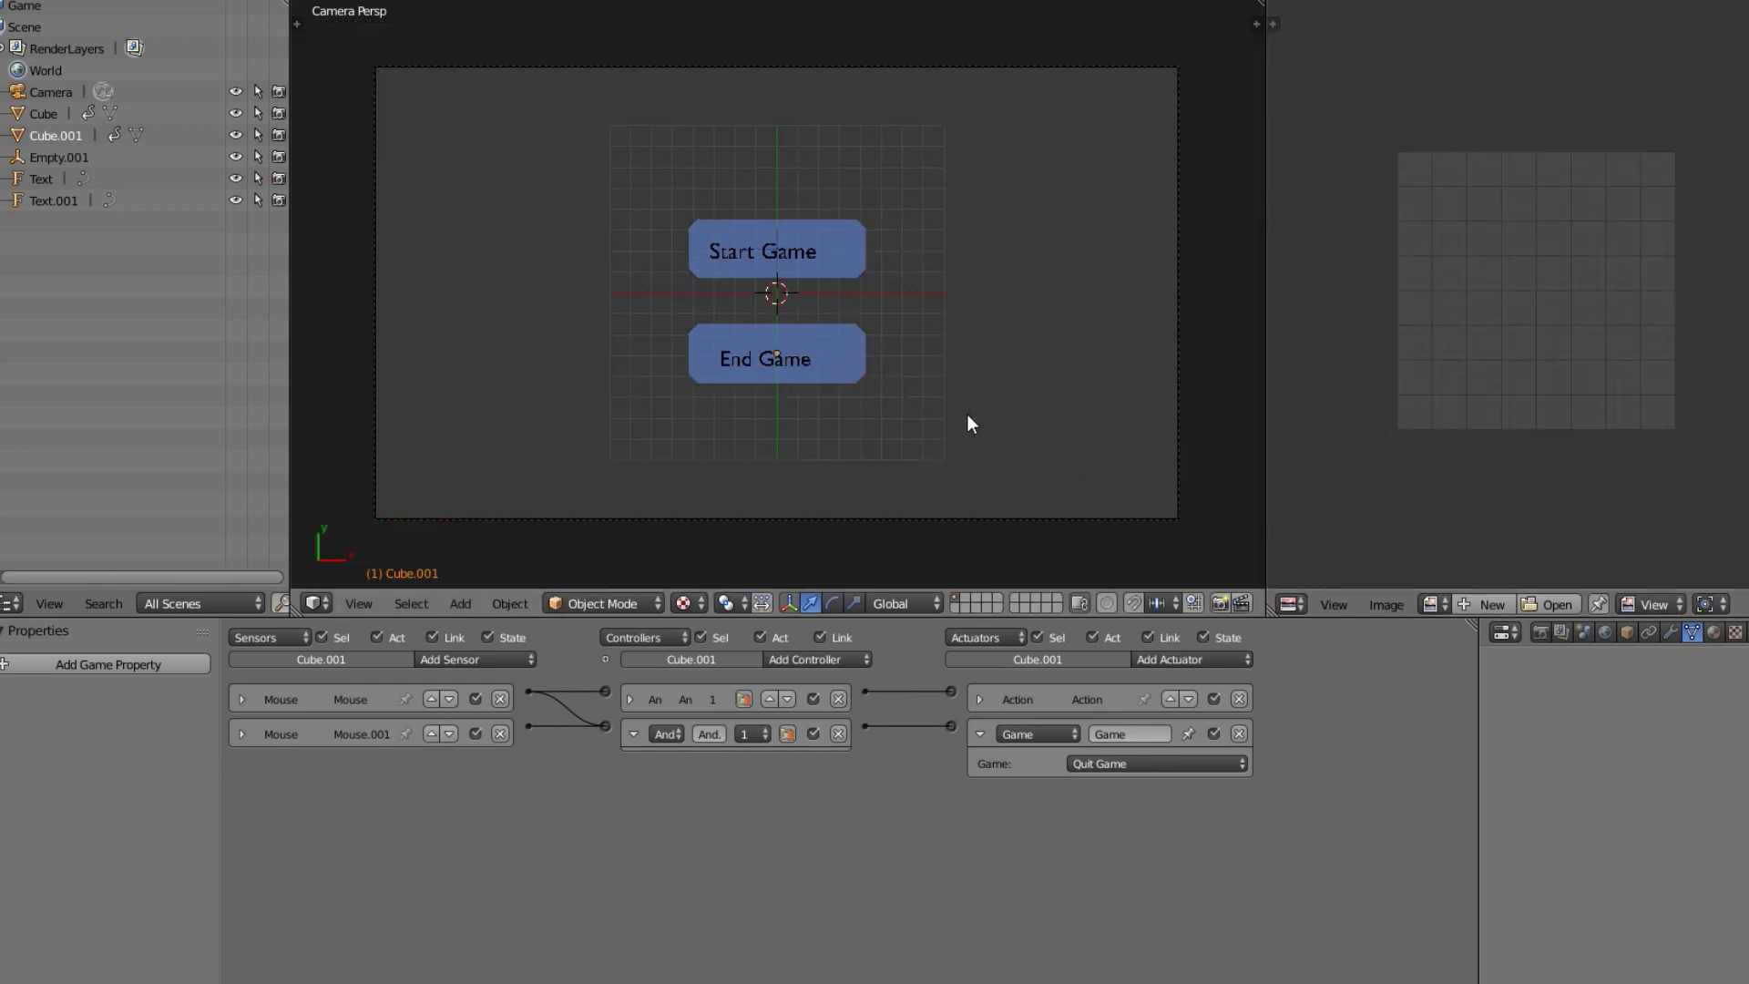
{"action": "key", "text": "shift+a"}
{"action": "mouse_move", "coordinate": [898, 142]}
{"action": "left_click", "coordinate": [955, 139]}
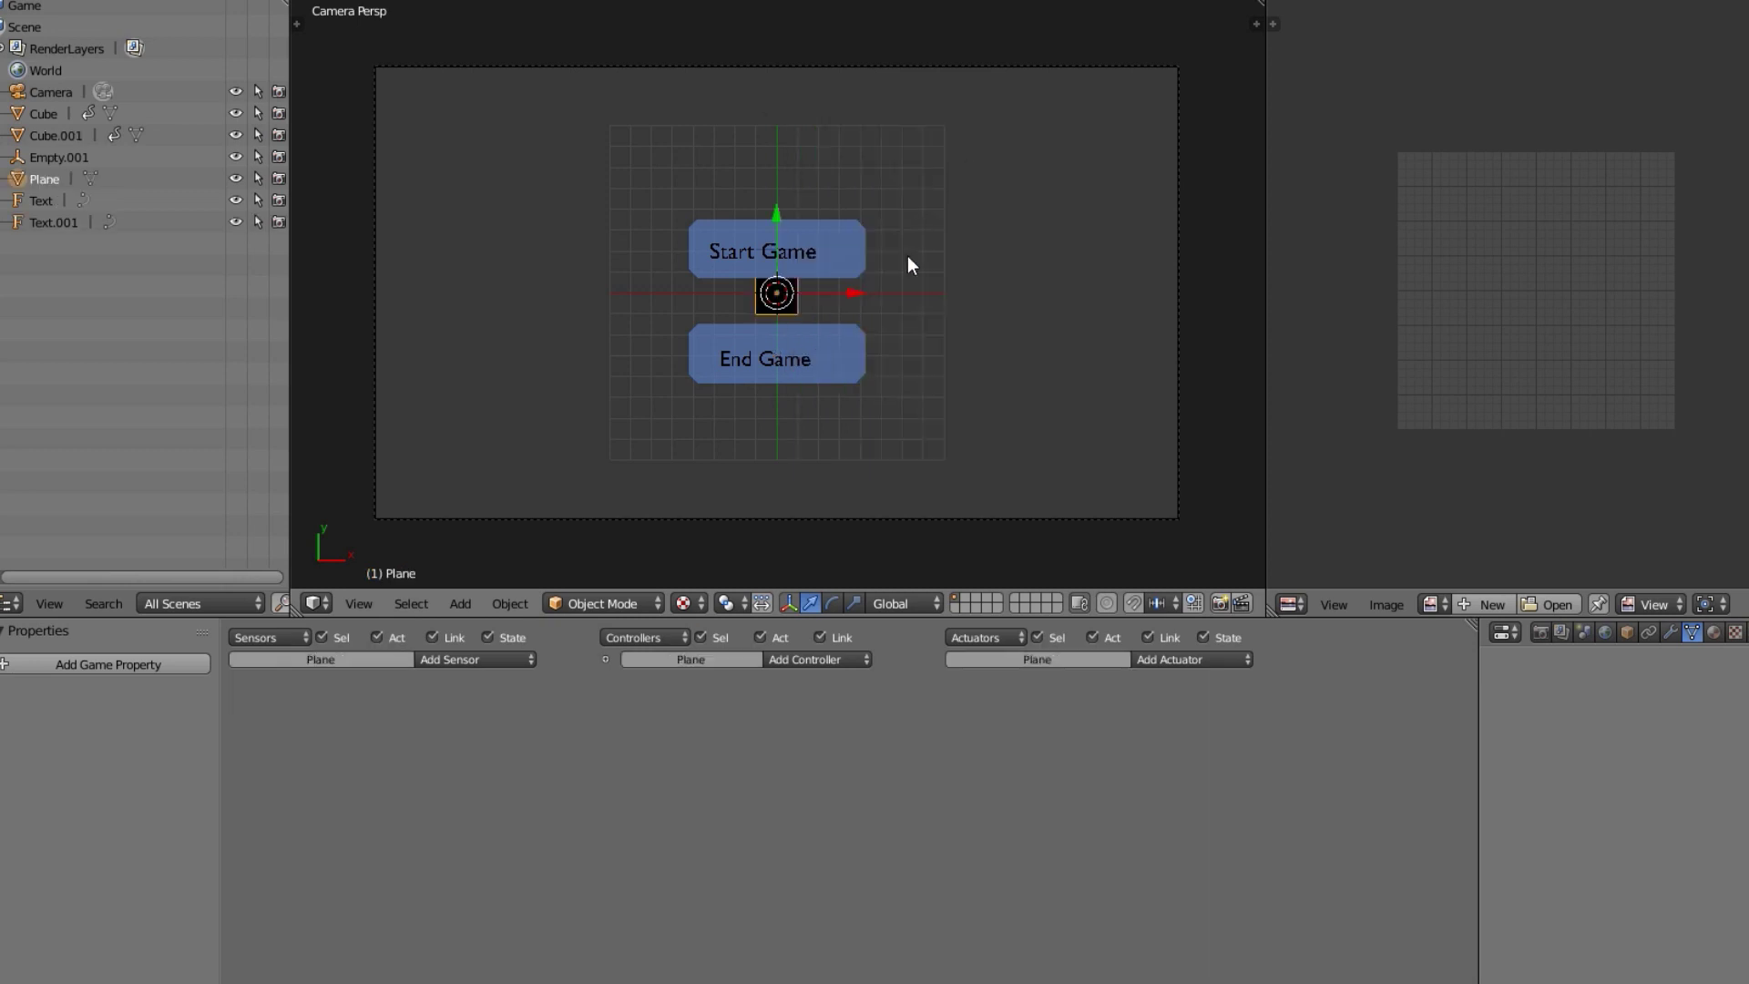
{"action": "key", "text": "s"}
{"action": "left_click", "coordinate": [1025, 73]}
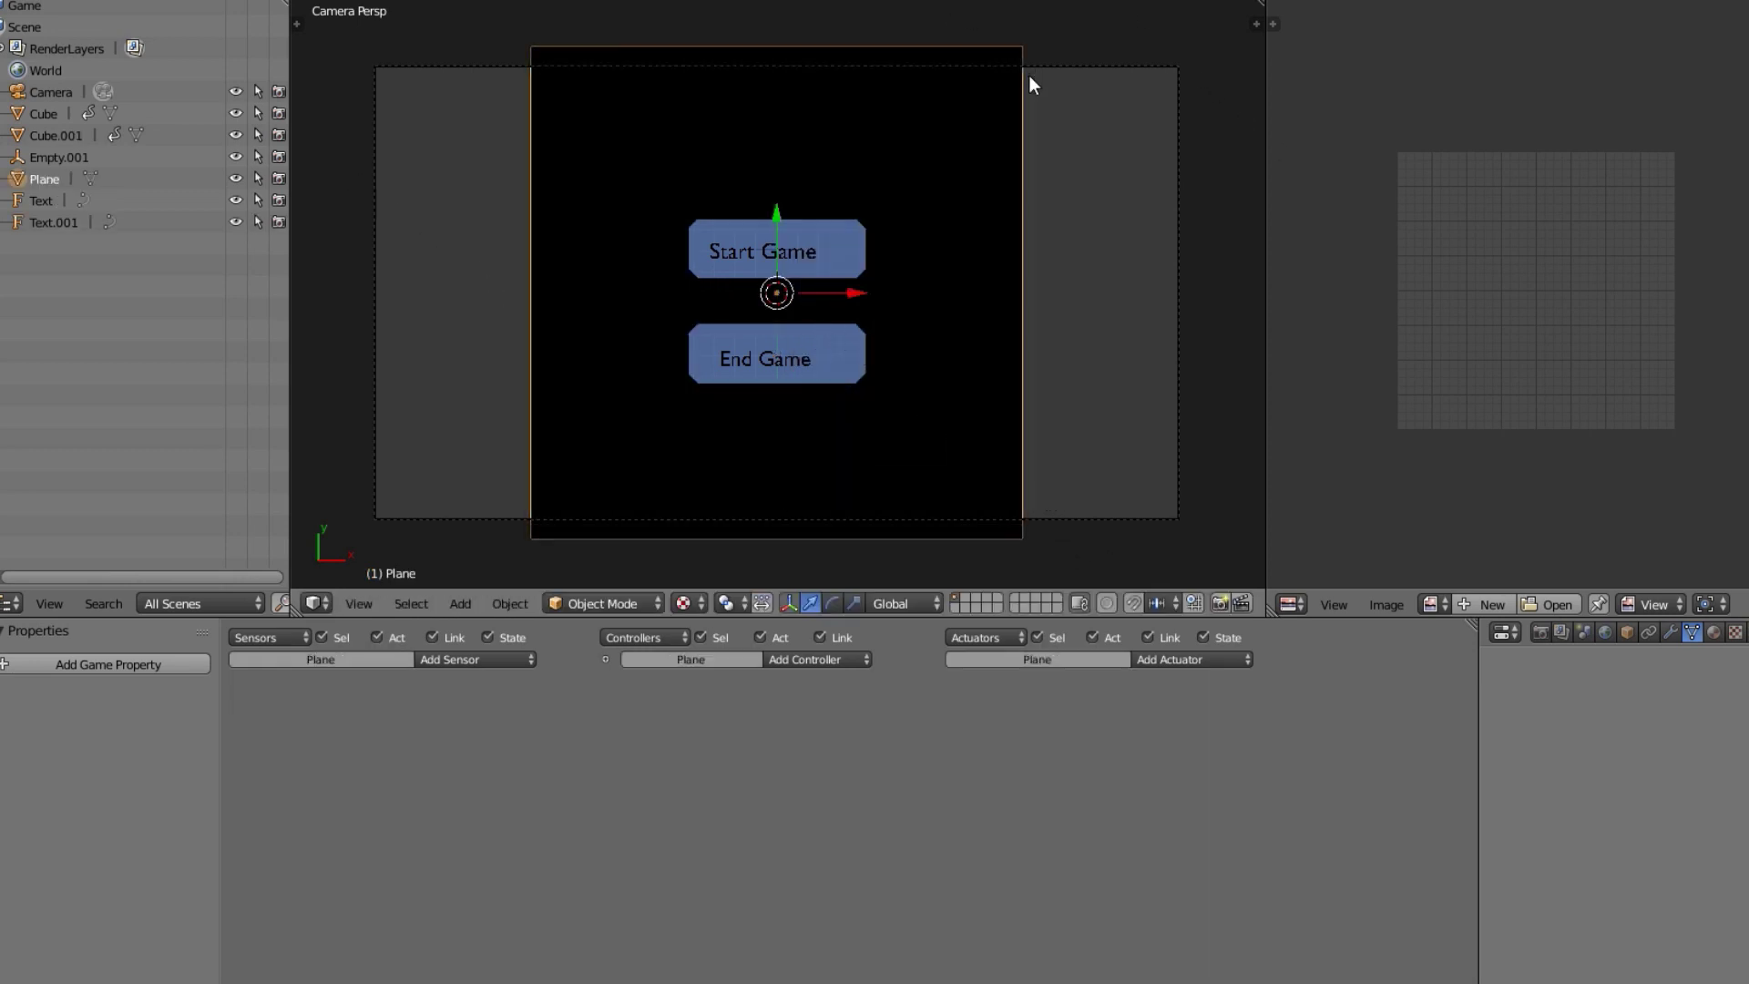
Stretch the plane along X until it exceeds the camera frame's width and apply its scale.
{"action": "key", "text": "s"}
{"action": "key", "text": "x"}
{"action": "left_click", "coordinate": [375, 299]}
{"action": "key", "text": "ctrl+a"}
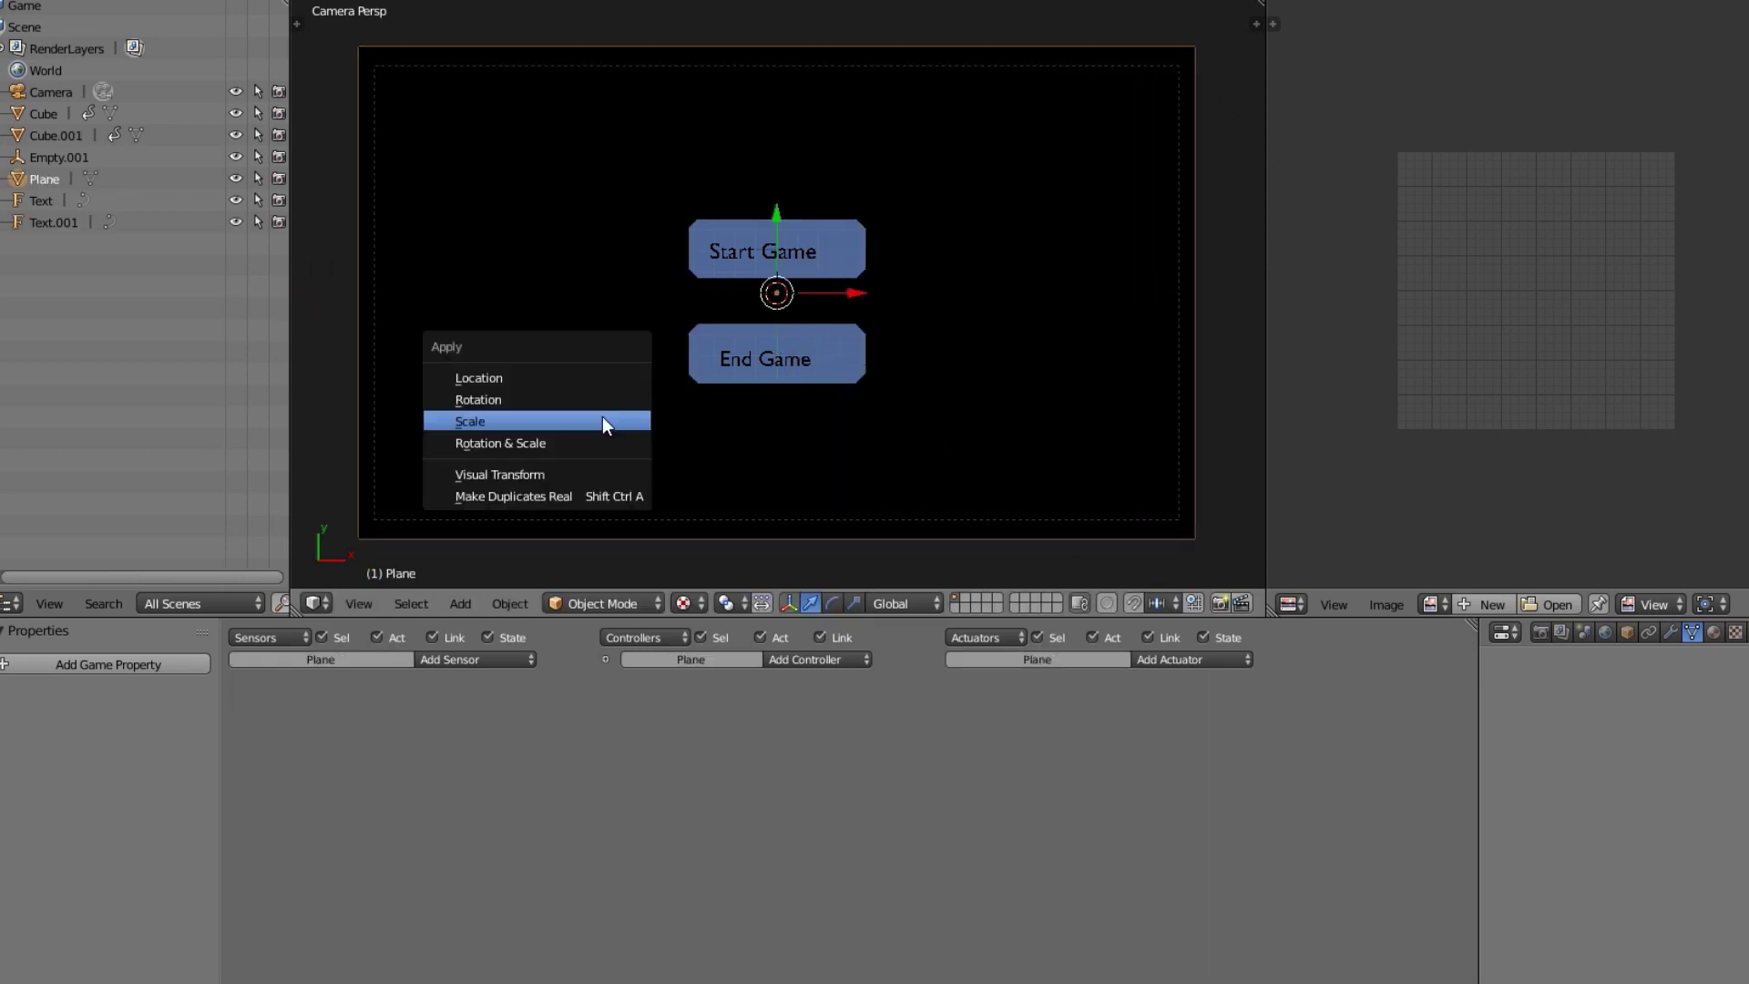
{"action": "left_click", "coordinate": [603, 417]}
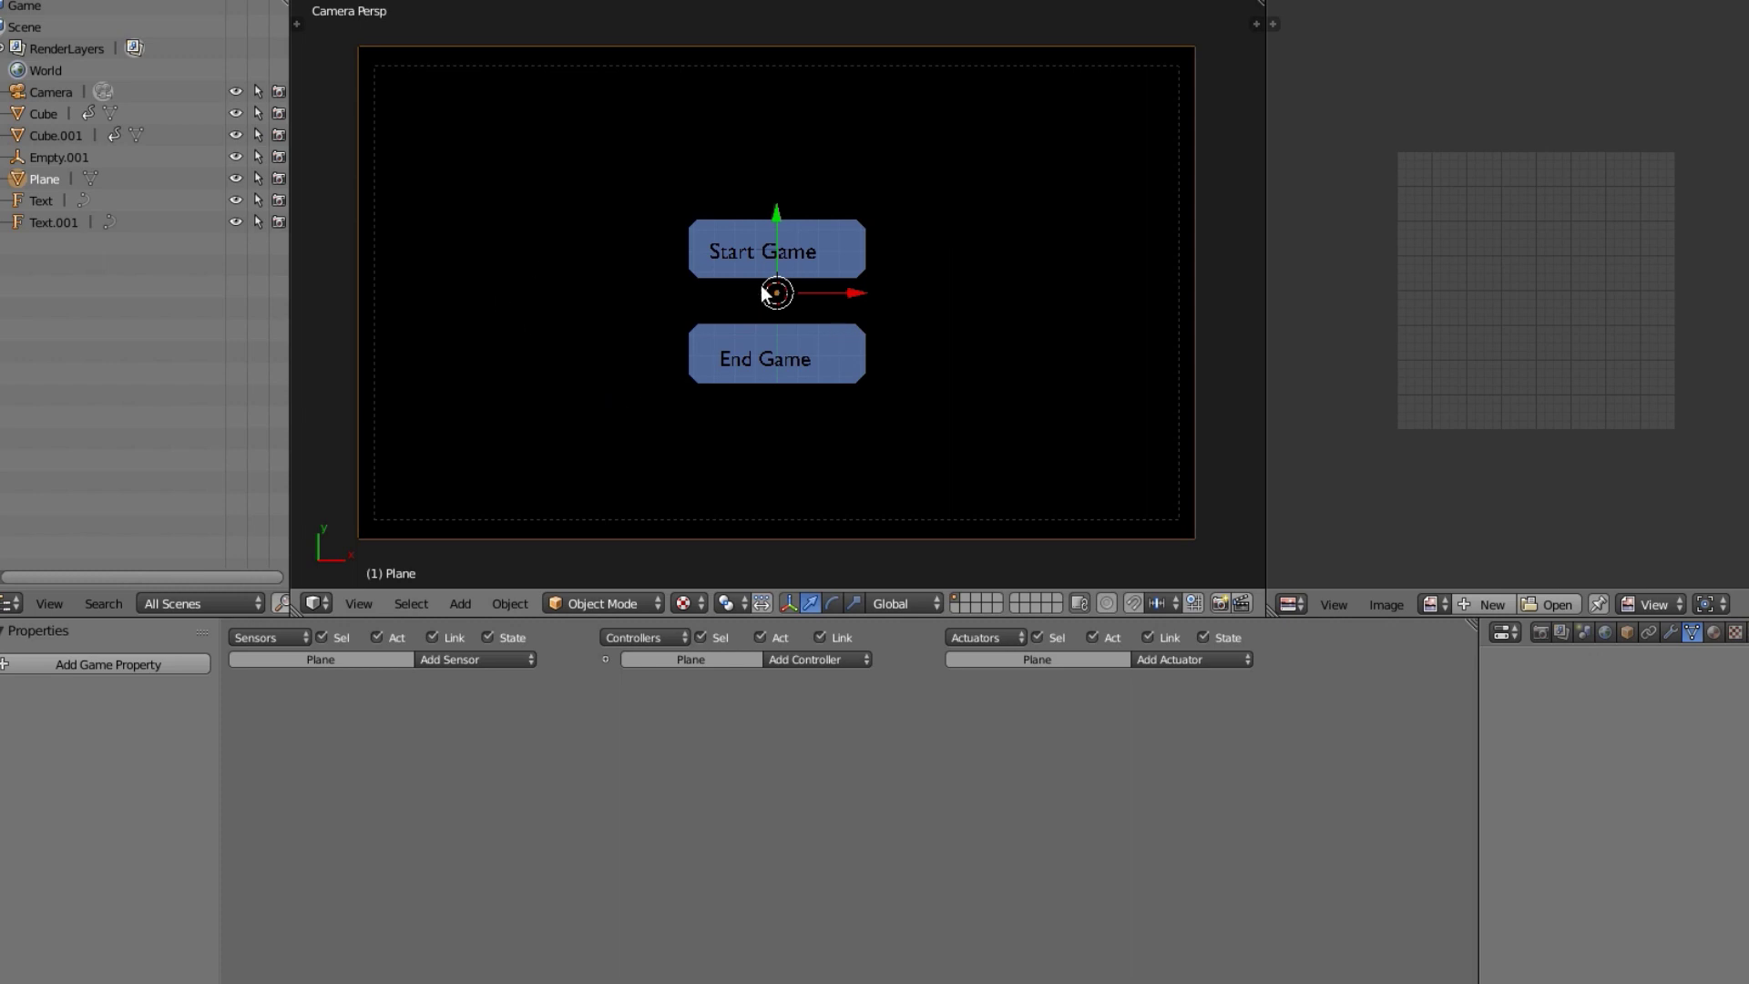
Unwrap the background plane's UVs in Edit Mode and return to Object Mode.
{"action": "key", "text": "Tab"}
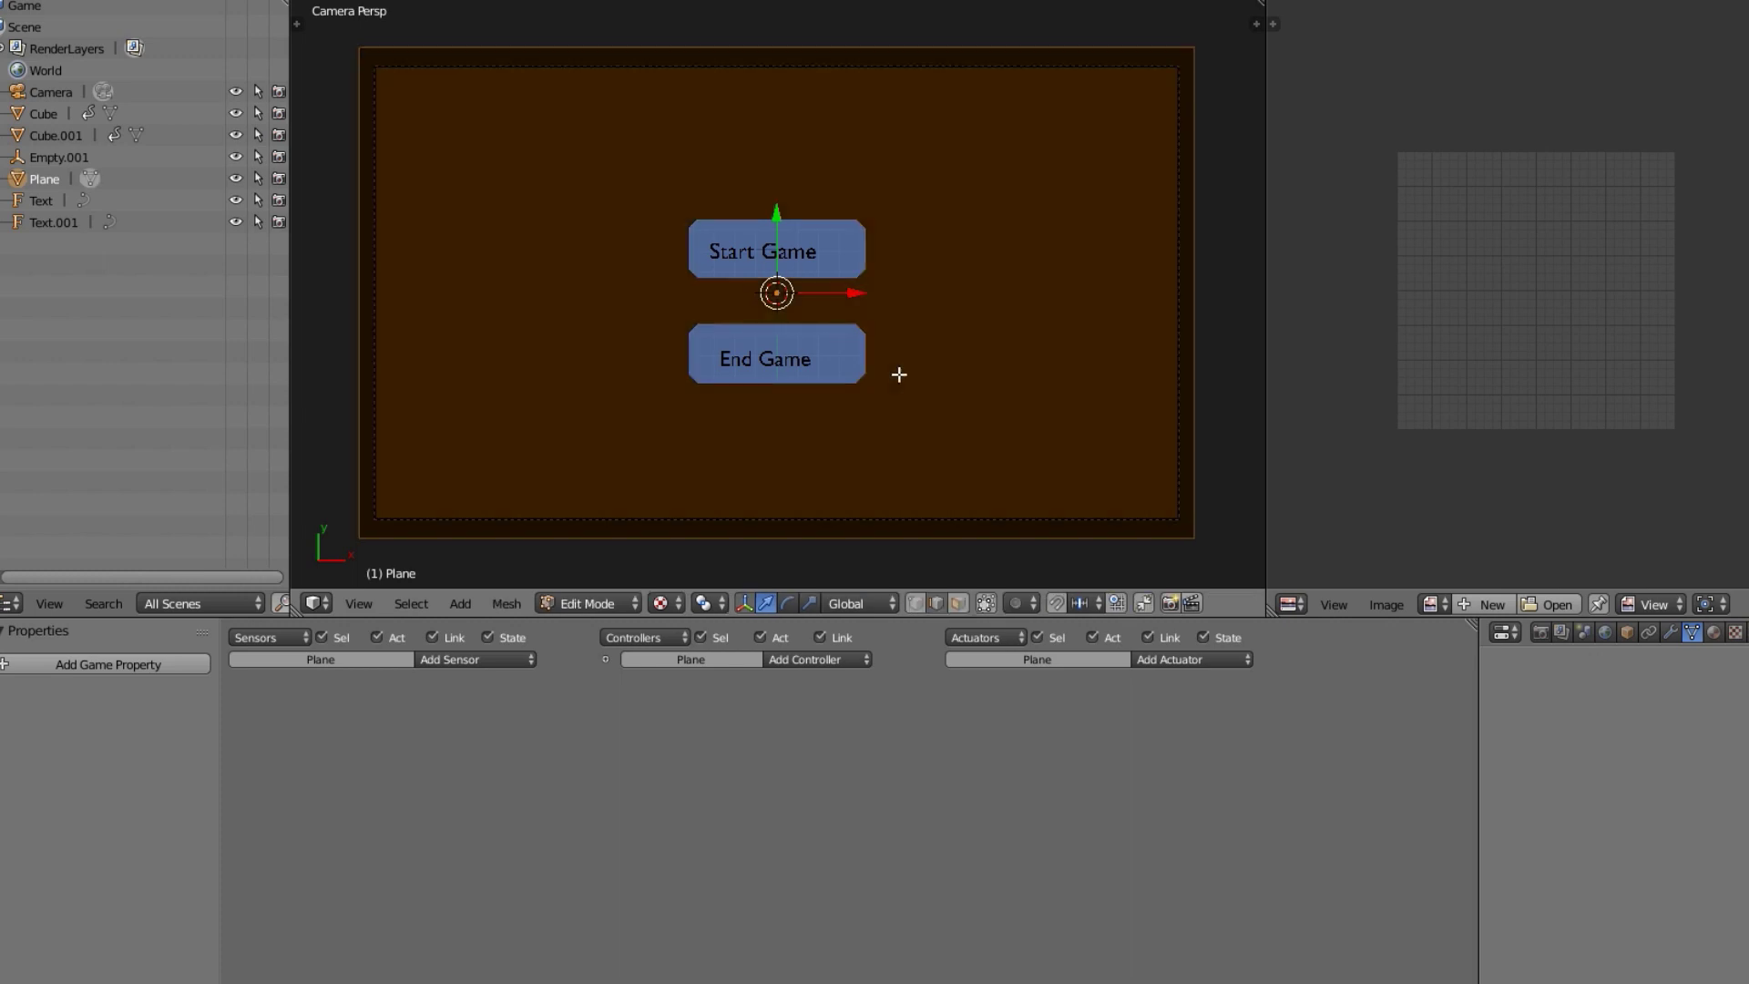
{"action": "key", "text": "u"}
{"action": "left_click", "coordinate": [912, 357]}
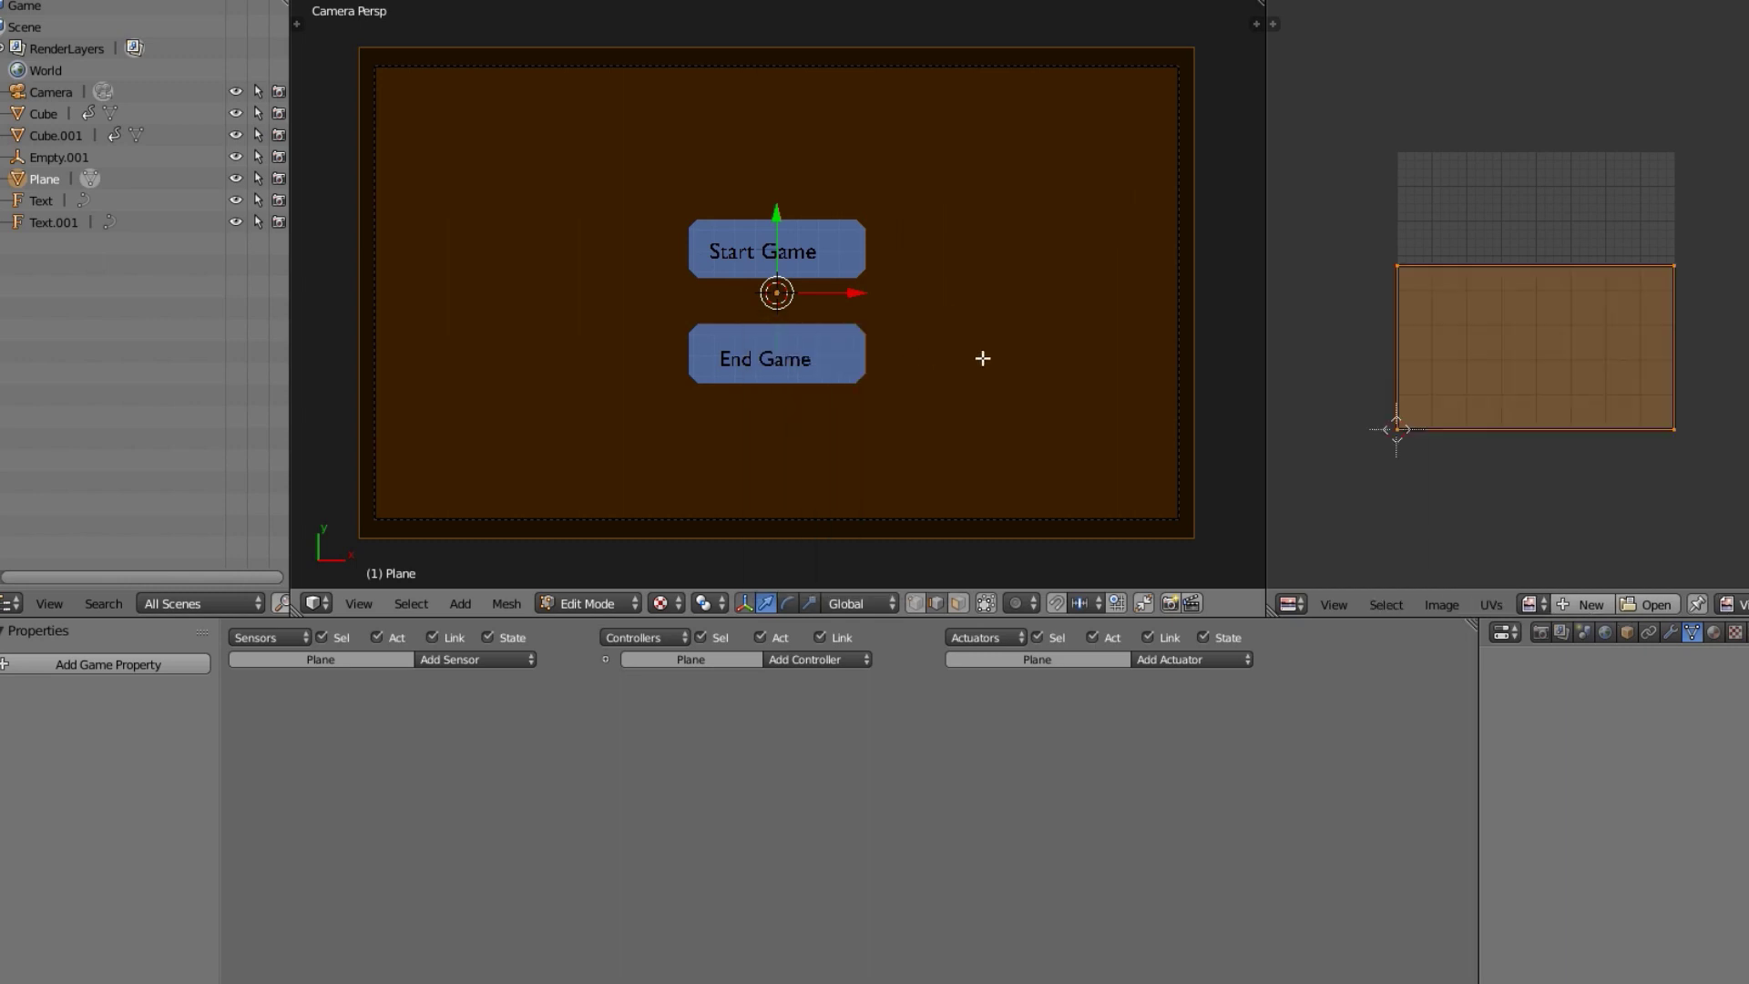
{"action": "key", "text": "Tab"}
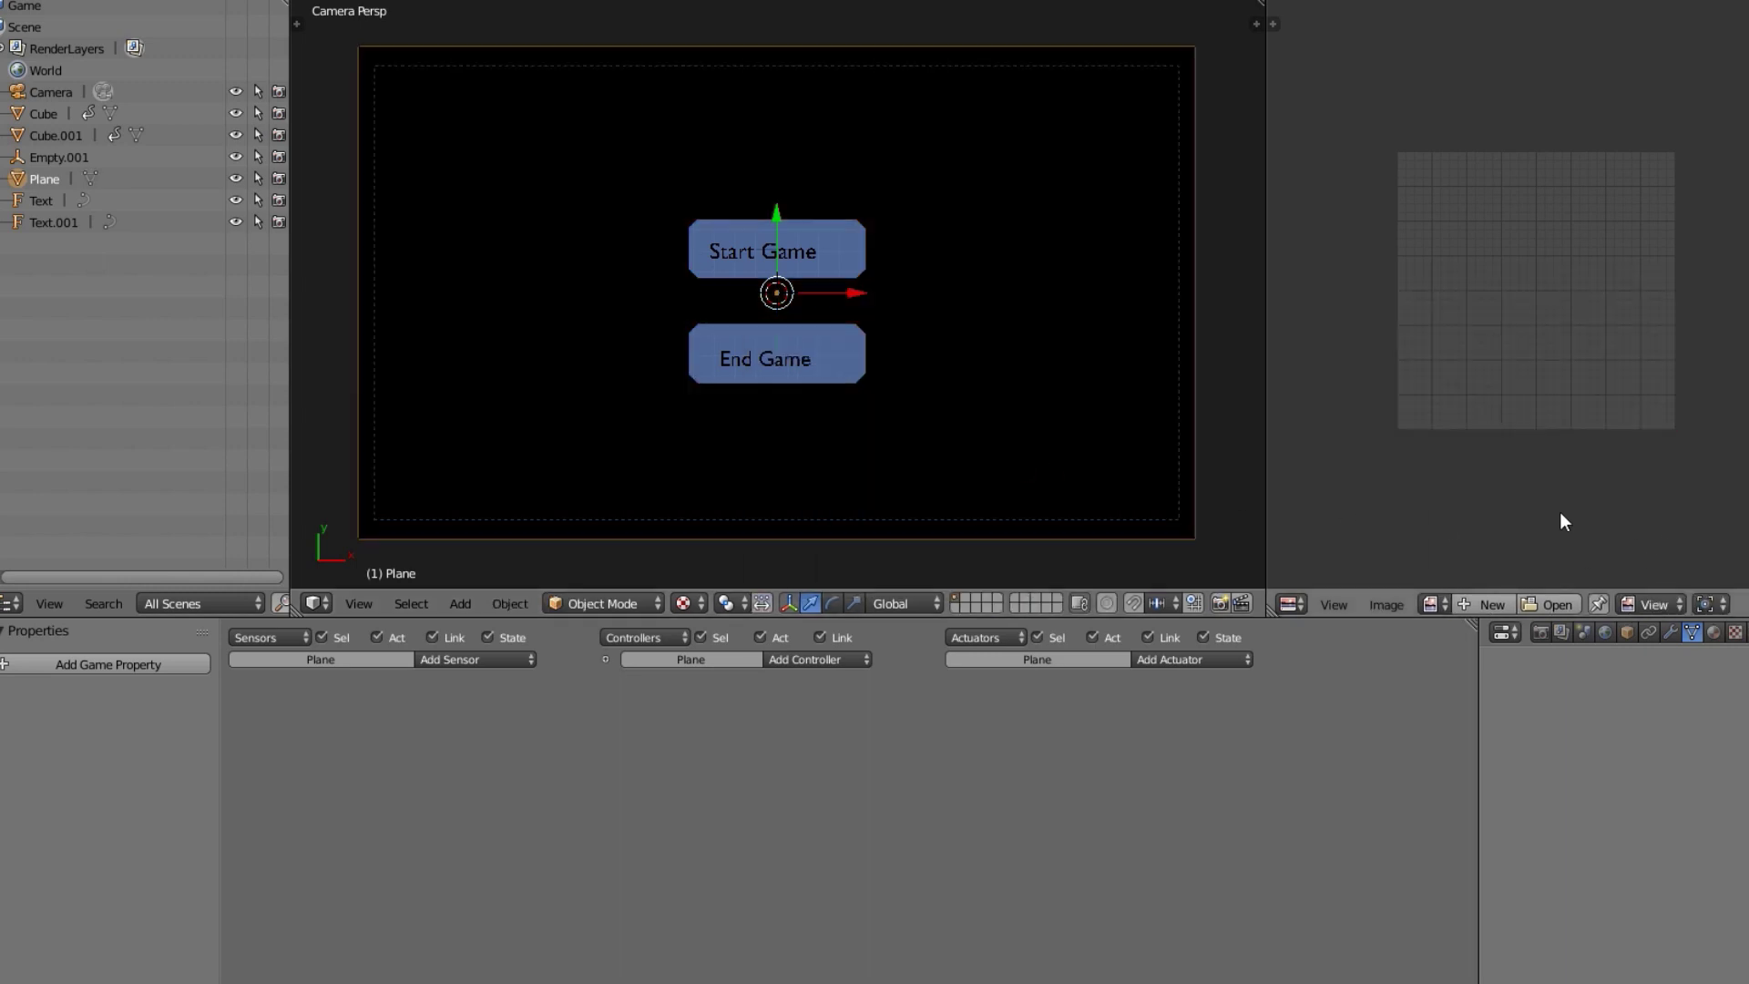
Load the blurred mount-everest-413_640 (1).jpg into the UV/Image Editor.
{"action": "left_click", "coordinate": [1551, 606]}
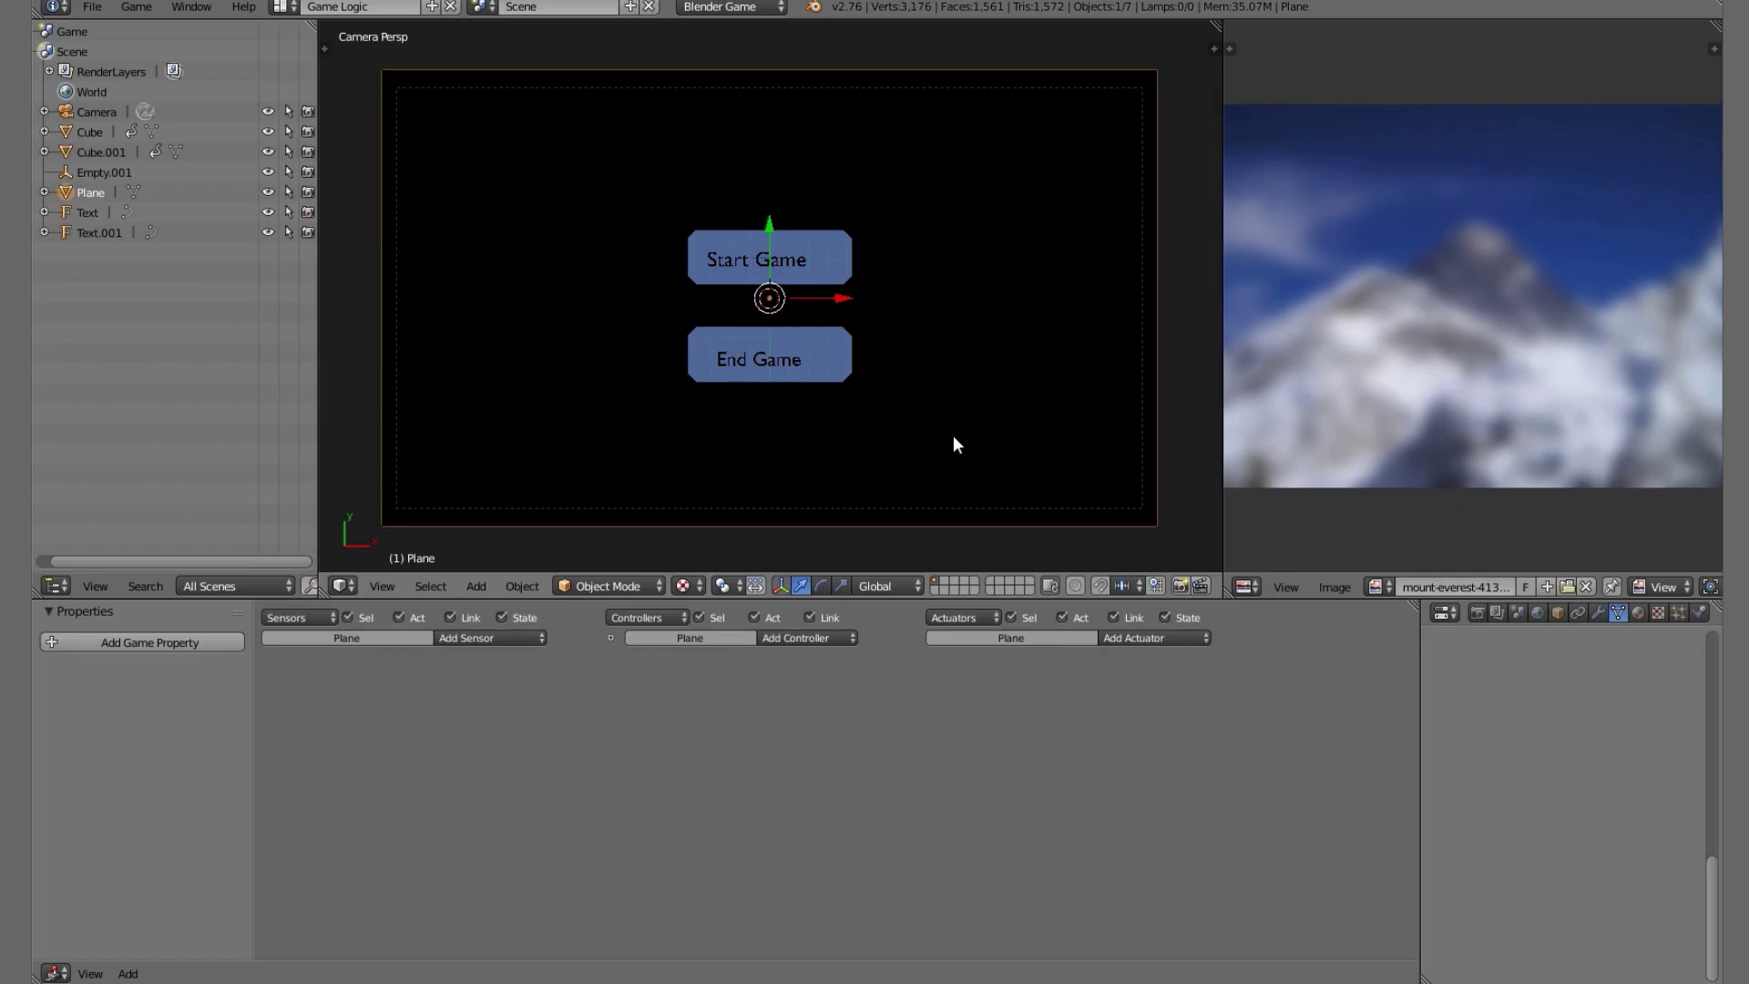
{"action": "scroll", "coordinate": [1437, 411], "scroll_direction": "down", "scroll_amount": 2}
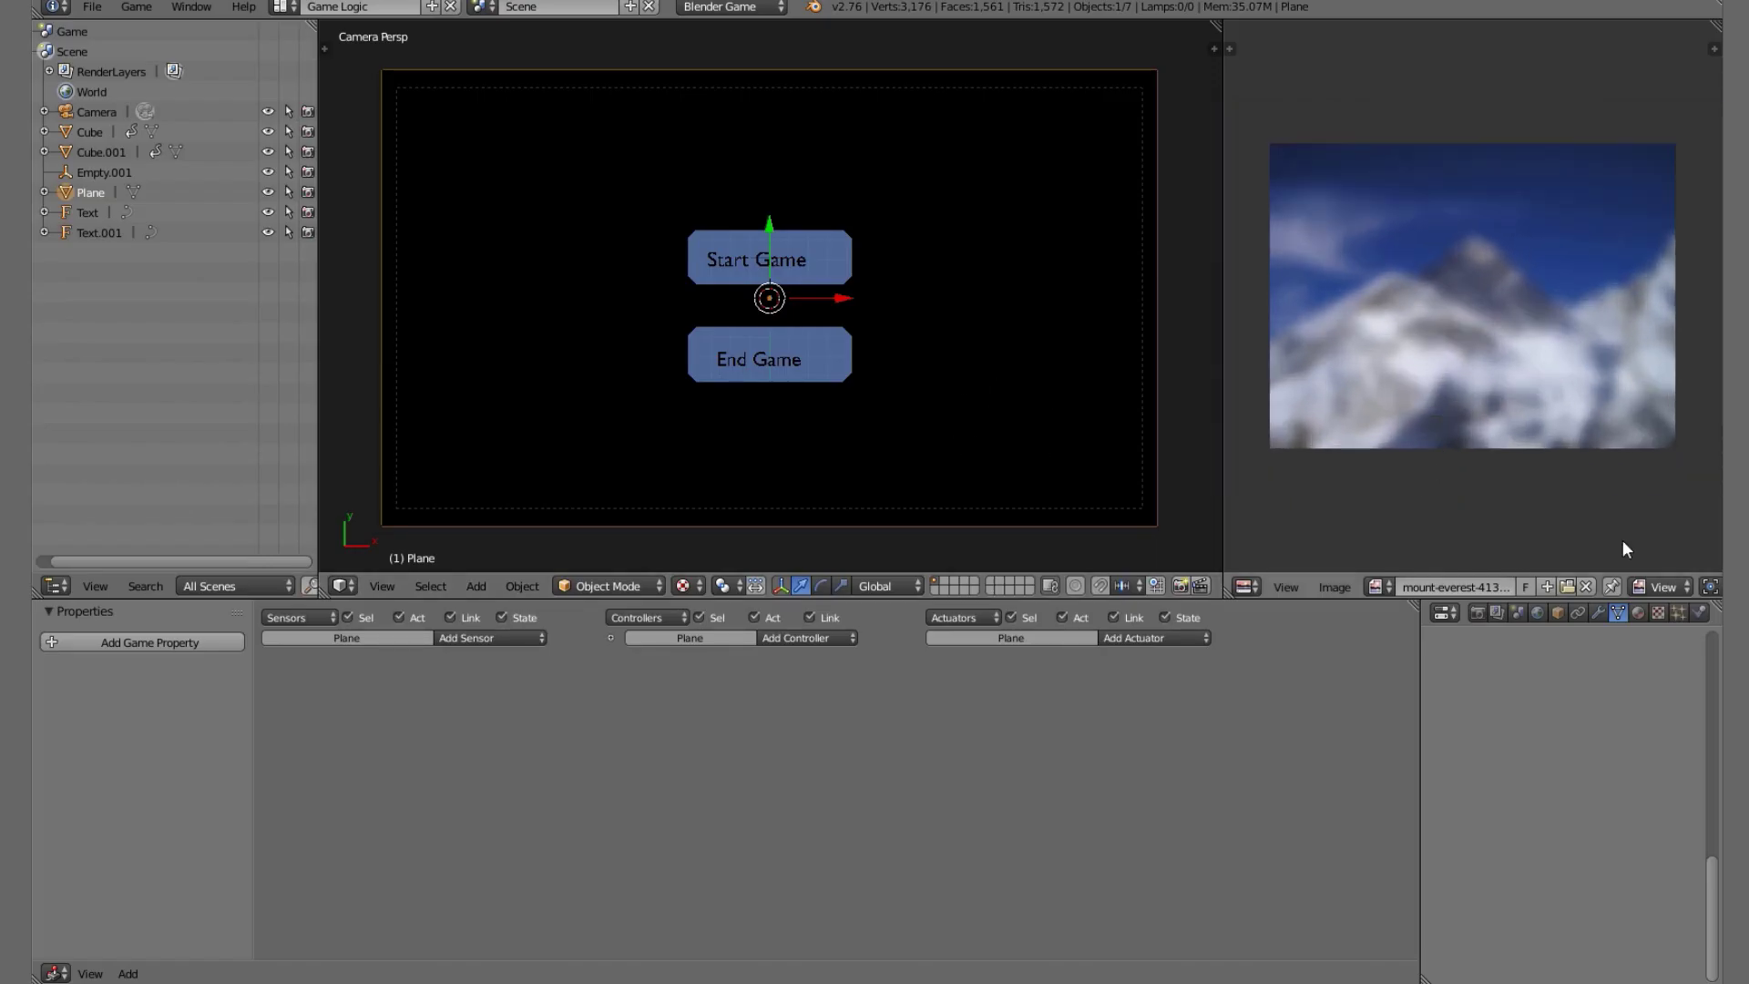
{"action": "scroll", "coordinate": [1450, 423], "scroll_direction": "up", "scroll_amount": 1}
Unwrap the background plane again with the mountain image loaded so its UVs match the image's proportions.
{"action": "key", "text": "Tab"}
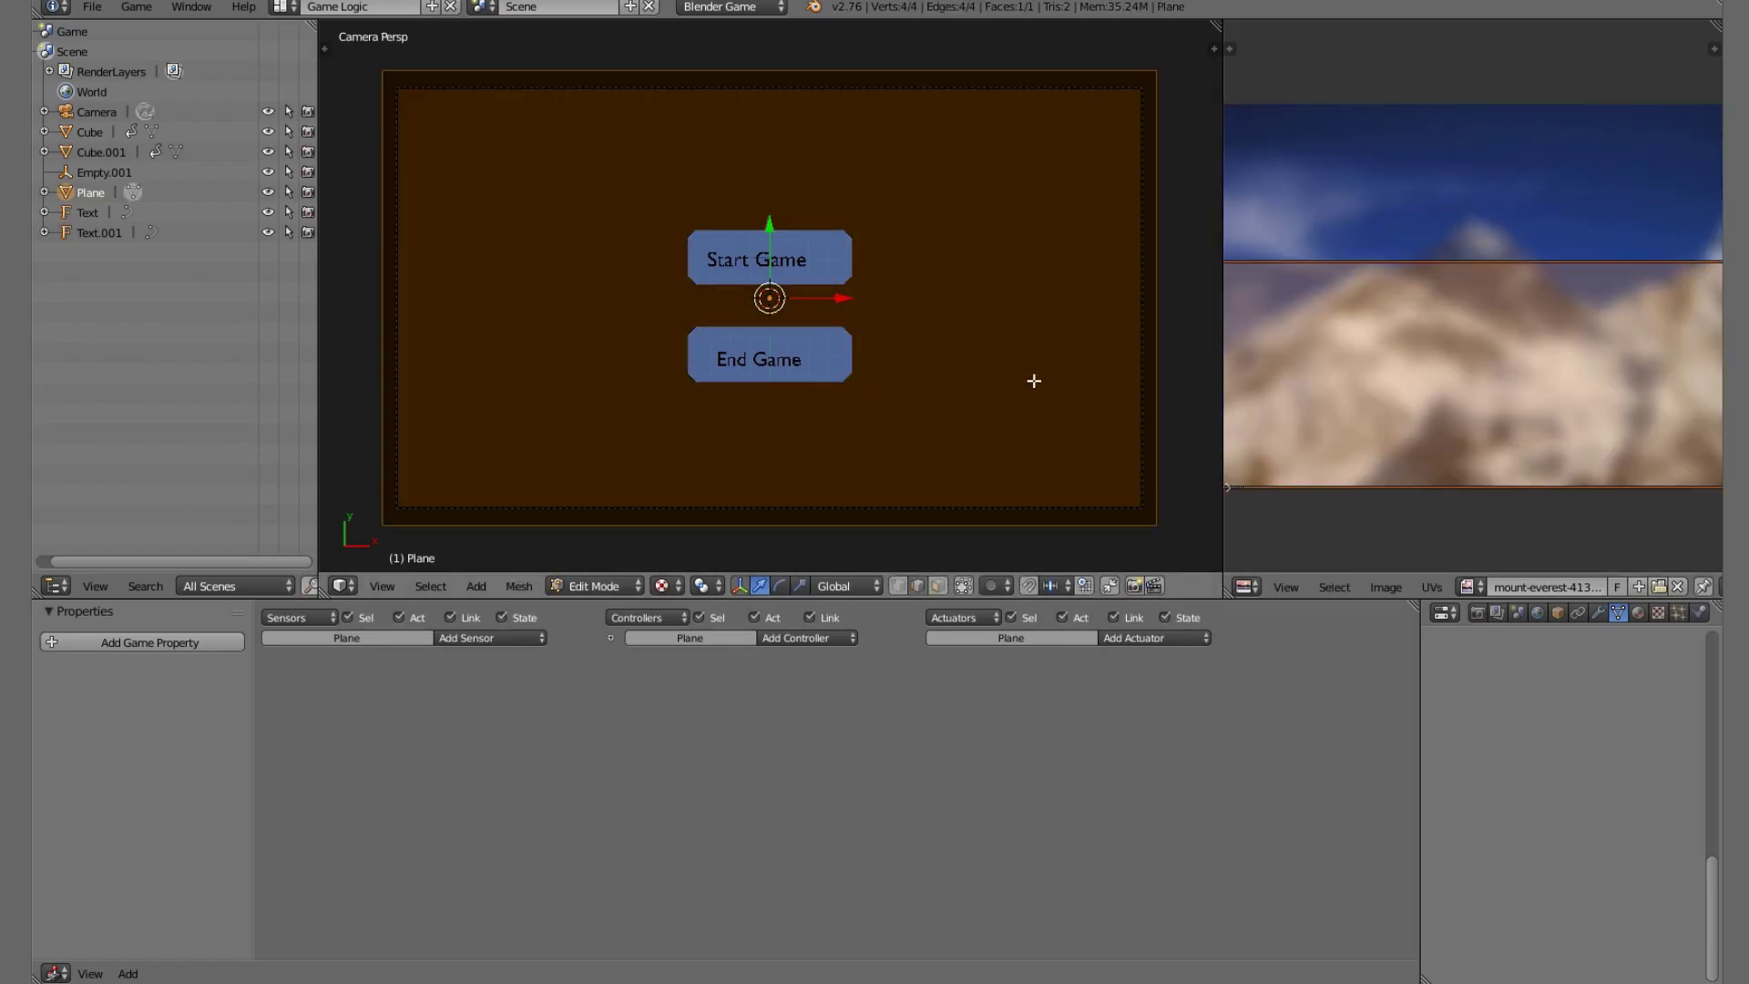
{"action": "scroll", "coordinate": [1519, 430], "scroll_direction": "down", "scroll_amount": 3}
{"action": "key", "text": "s"}
{"action": "right_click", "coordinate": [1552, 457]}
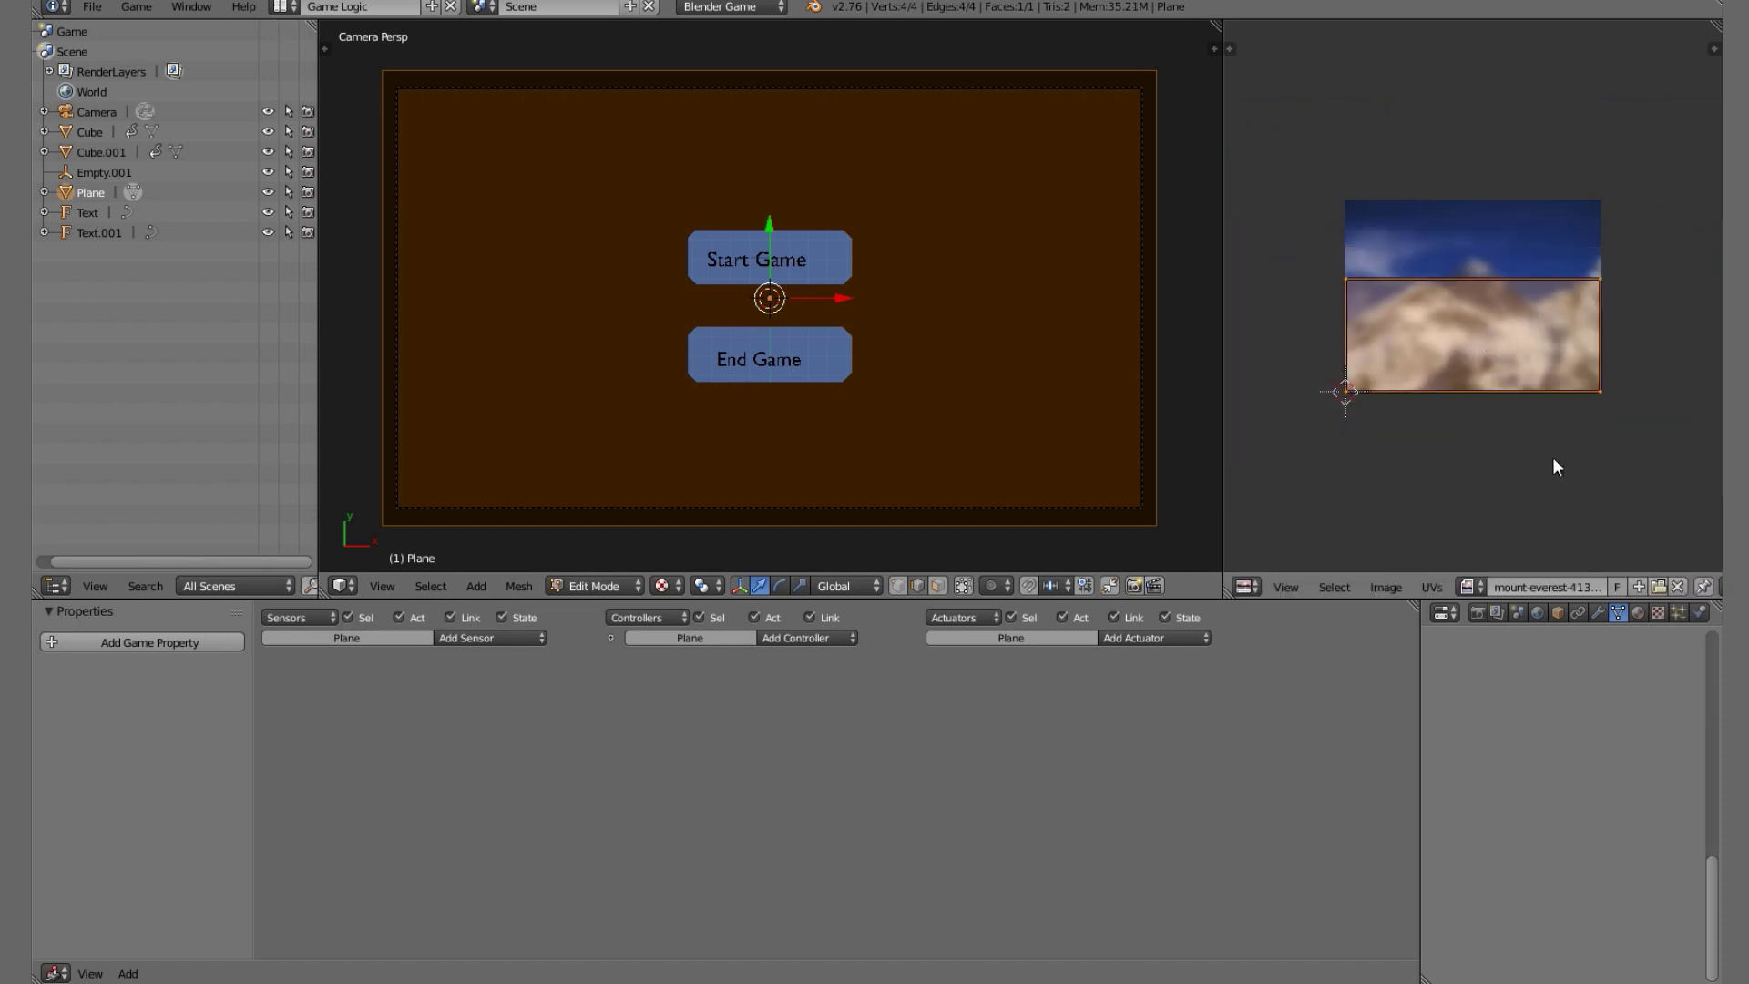
{"action": "key", "text": "u"}
{"action": "left_click", "coordinate": [988, 340]}
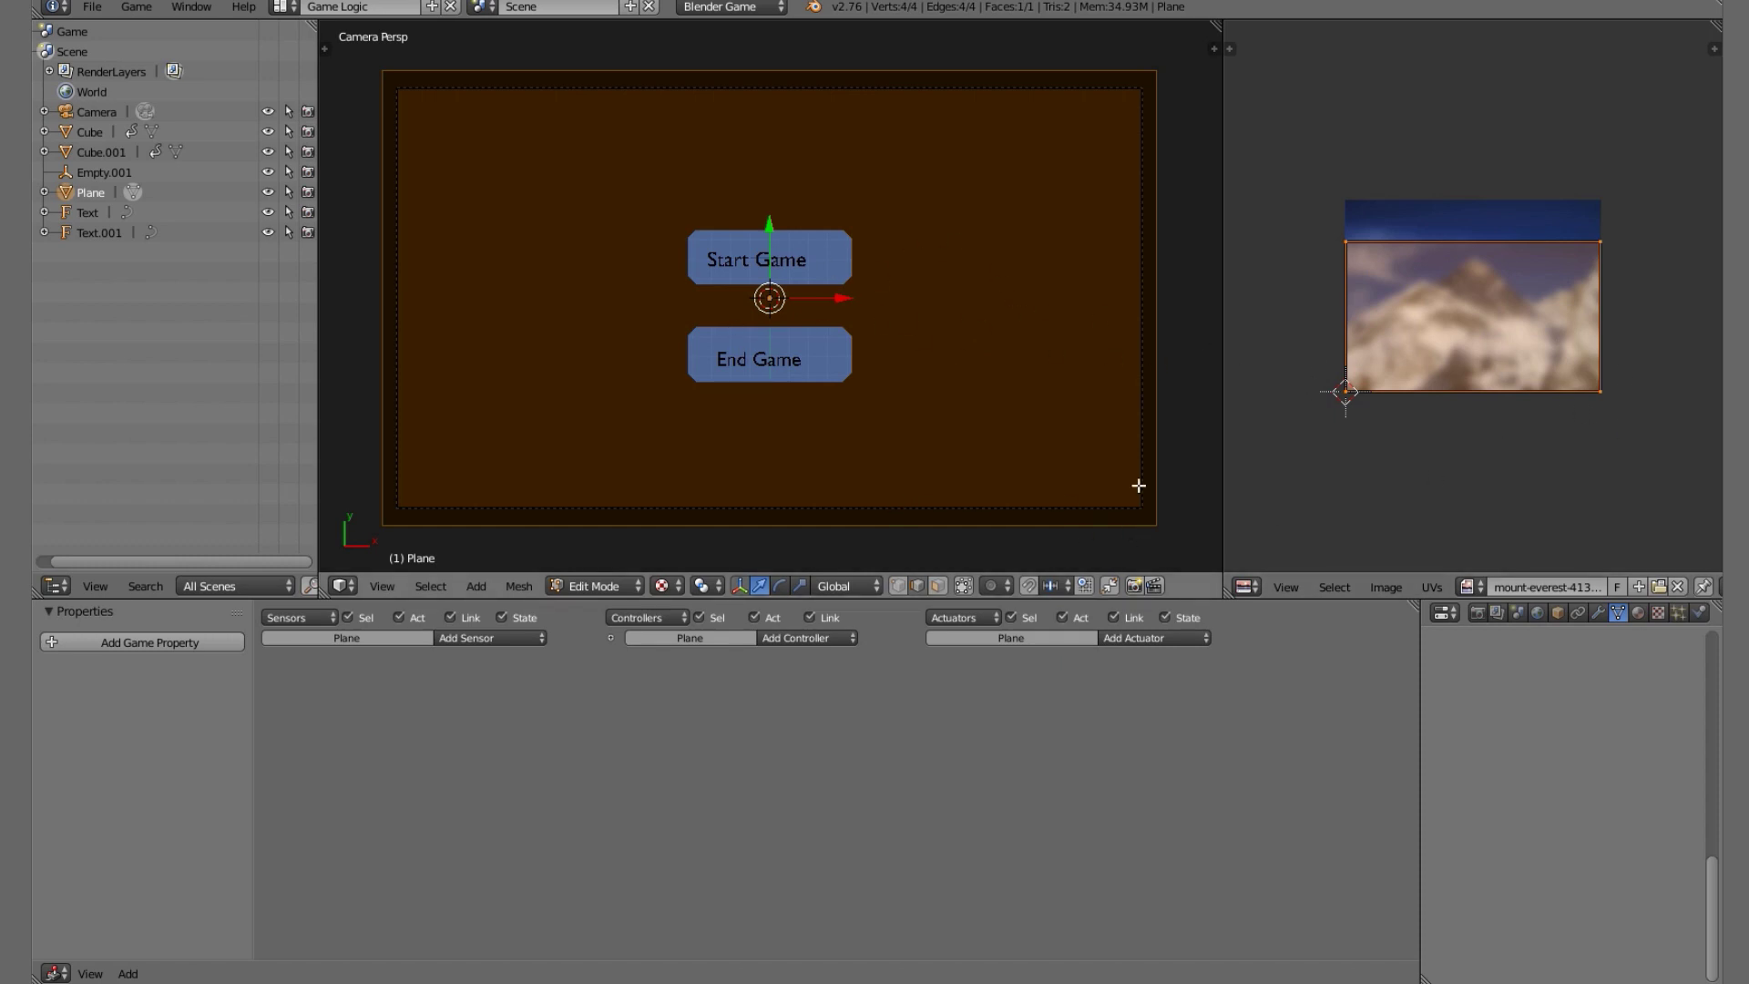
{"action": "scroll", "coordinate": [1421, 345], "scroll_direction": "up", "scroll_amount": 2}
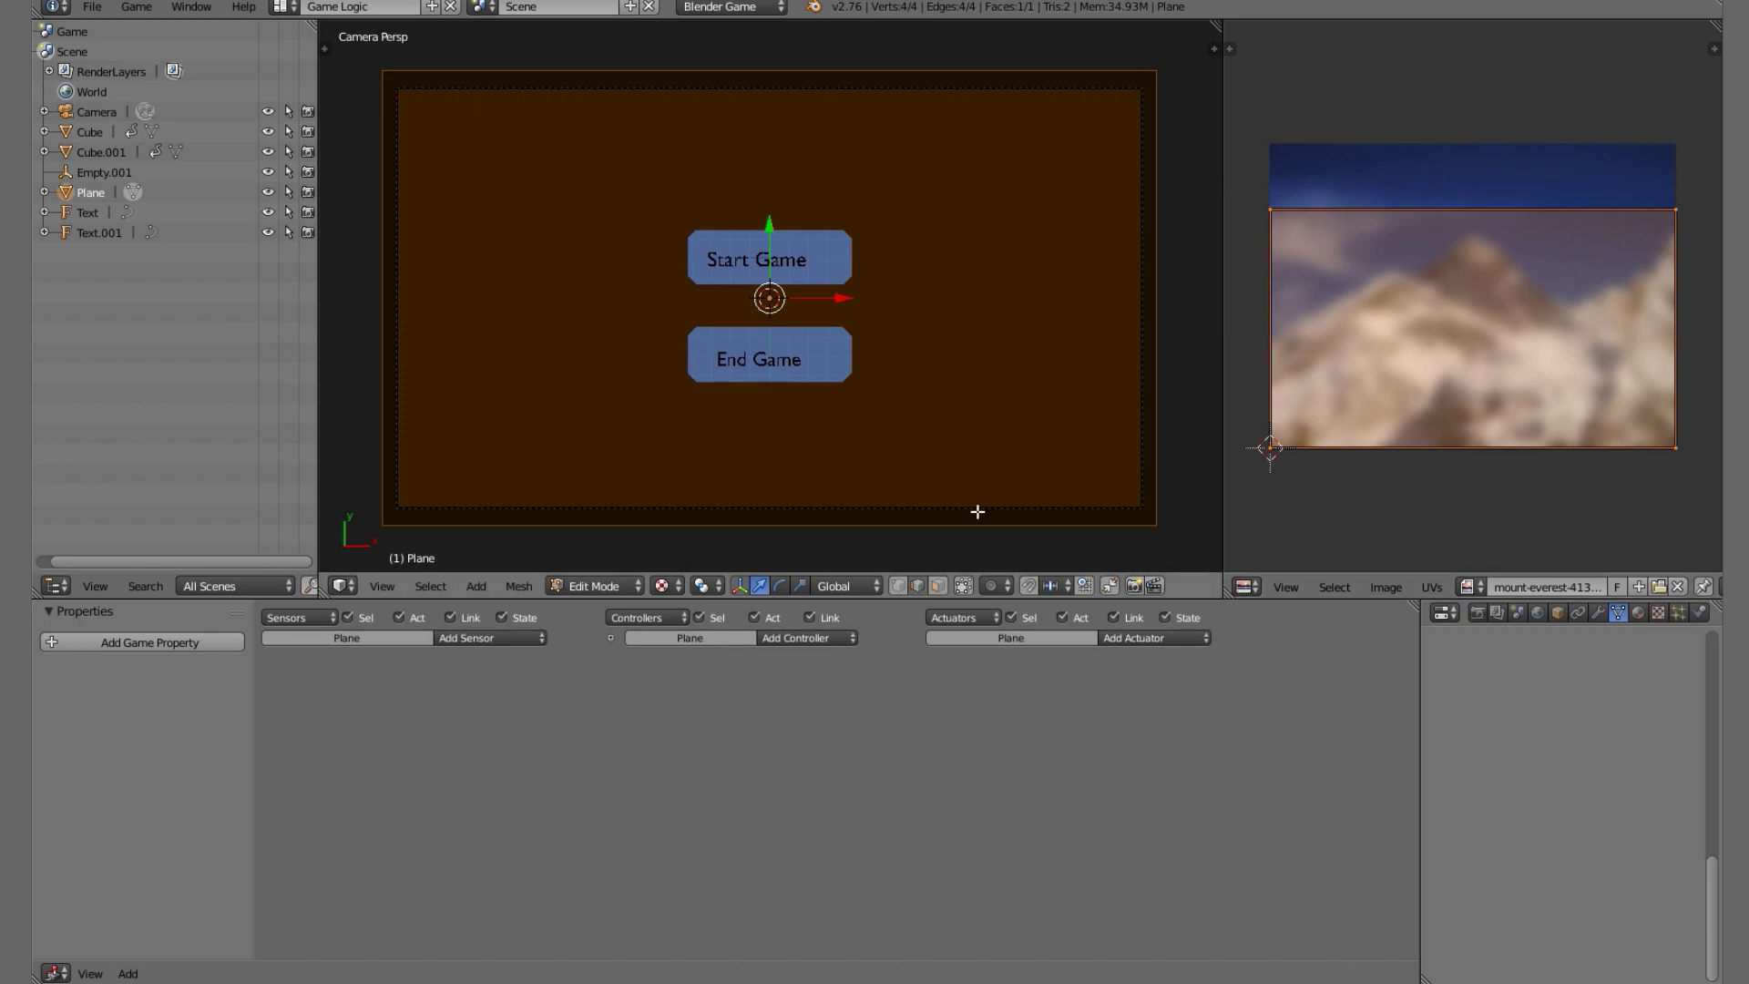
Create a new material for the background plane, lower its specular intensity and make it shadeless.
{"action": "scroll", "coordinate": [1612, 669], "scroll_direction": "up", "scroll_amount": 5}
{"action": "scroll", "coordinate": [1625, 663], "scroll_direction": "up", "scroll_amount": 2}
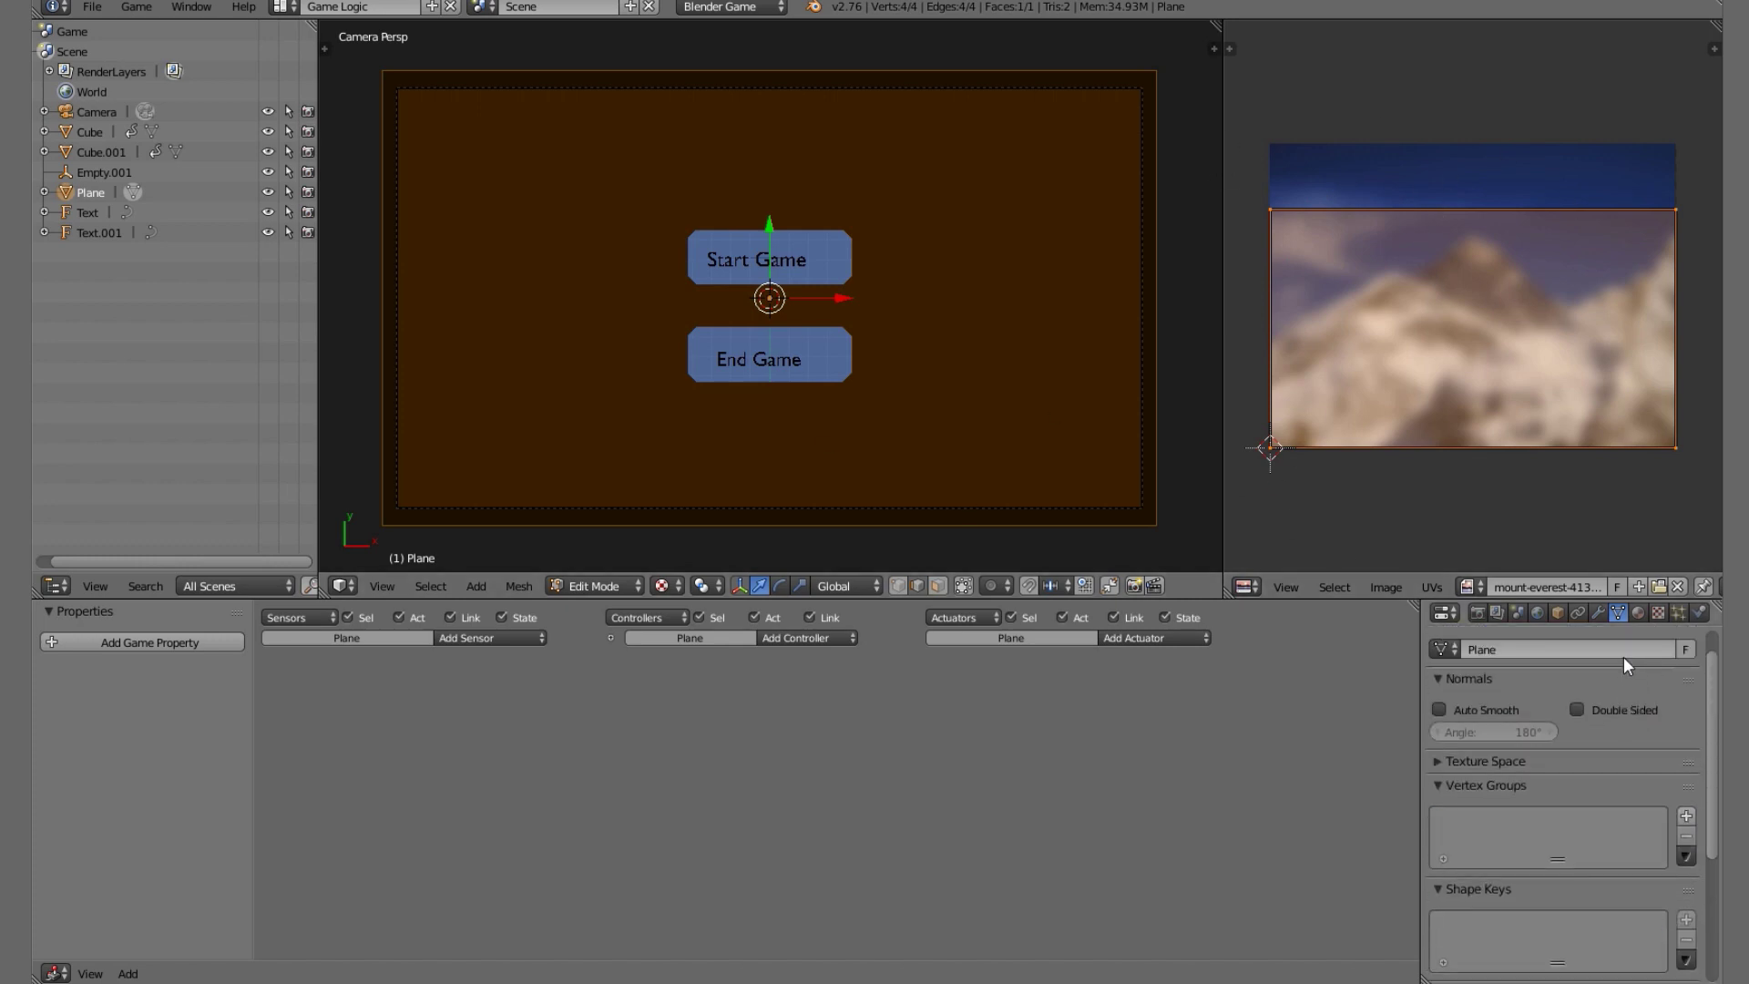
{"action": "left_click", "coordinate": [1638, 612]}
{"action": "left_click", "coordinate": [1555, 773]}
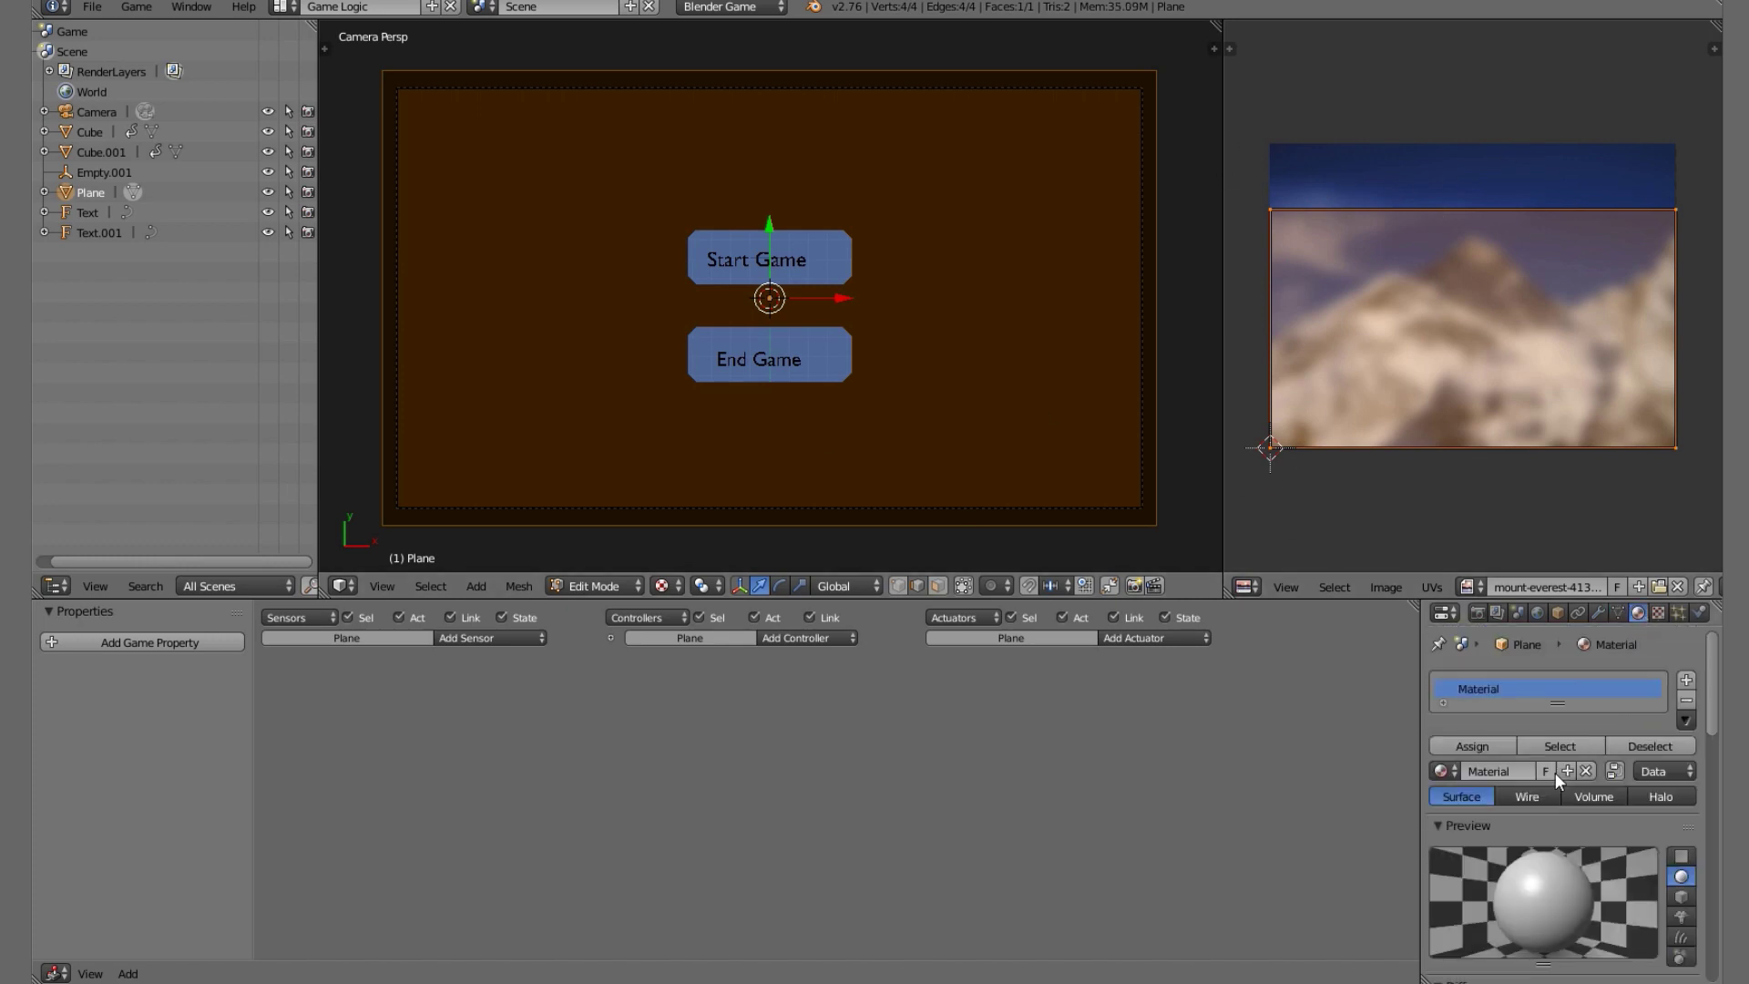
{"action": "scroll", "coordinate": [1553, 777], "scroll_direction": "down", "scroll_amount": 5}
{"action": "left_click_drag", "start_coordinate": [1501, 806], "coordinate": [1444, 806]}
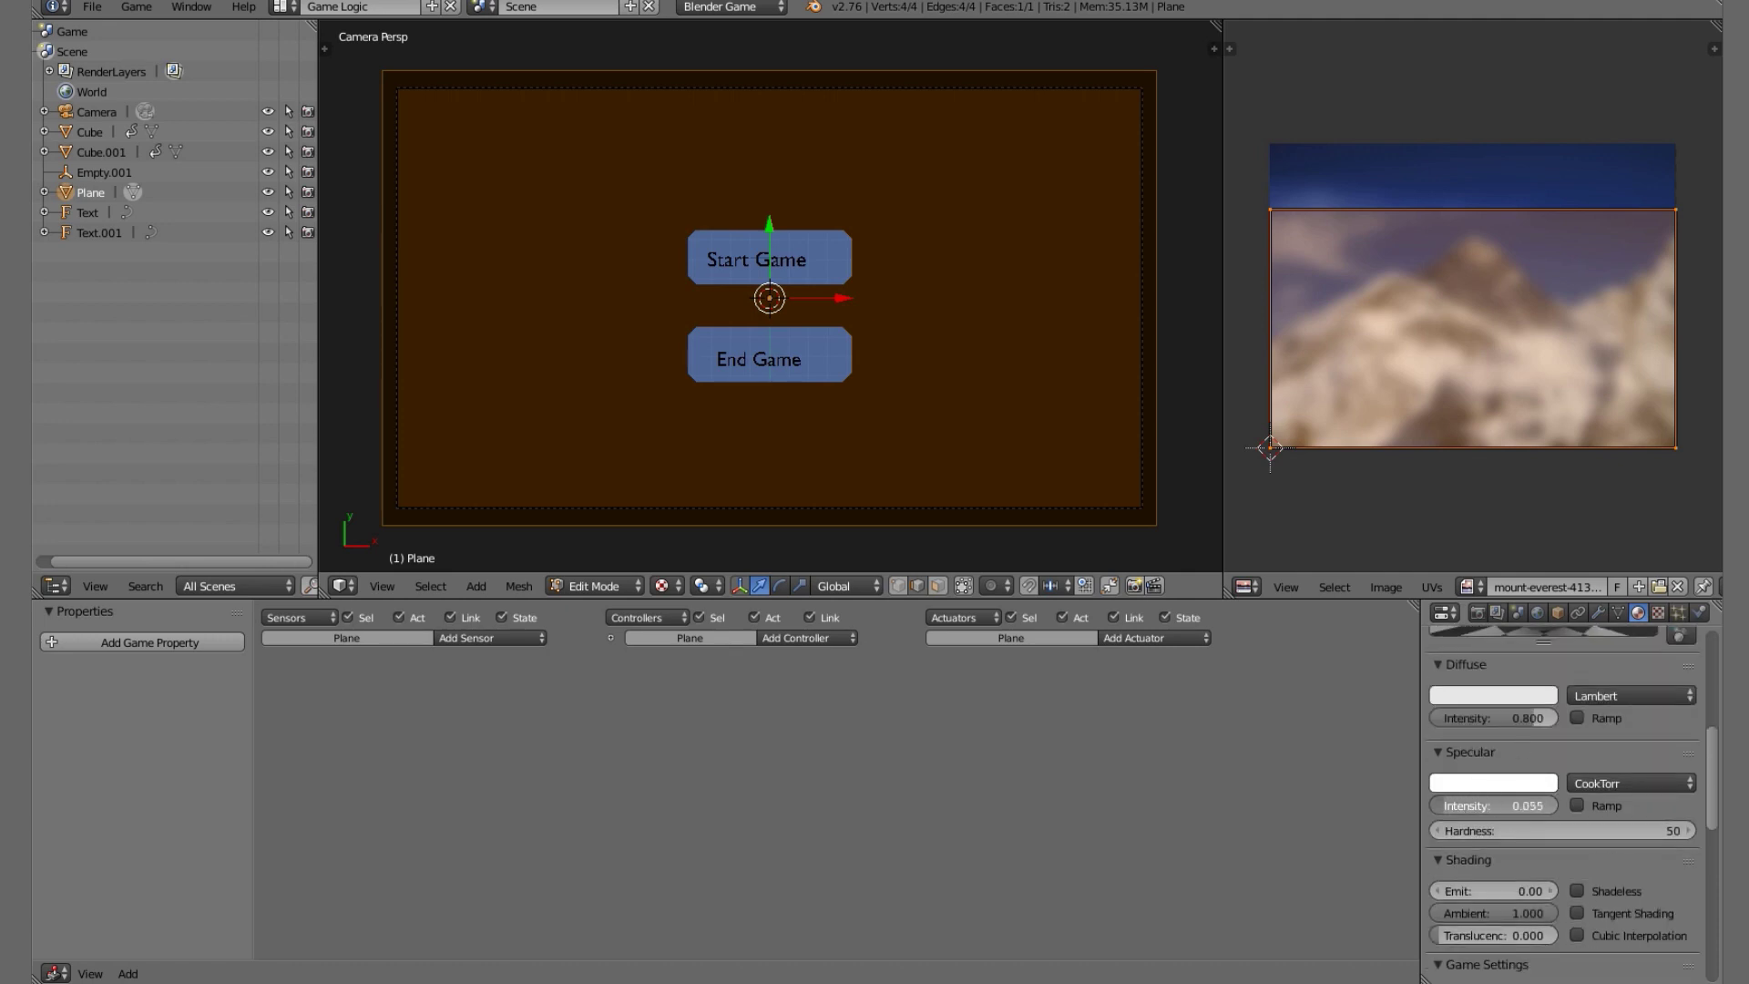
{"action": "left_click", "coordinate": [1592, 888]}
Add an Image or Movie texture using mount-everest-413_640 (1).jpg to the plane's material and return to Object Mode.
{"action": "left_click", "coordinate": [1660, 612]}
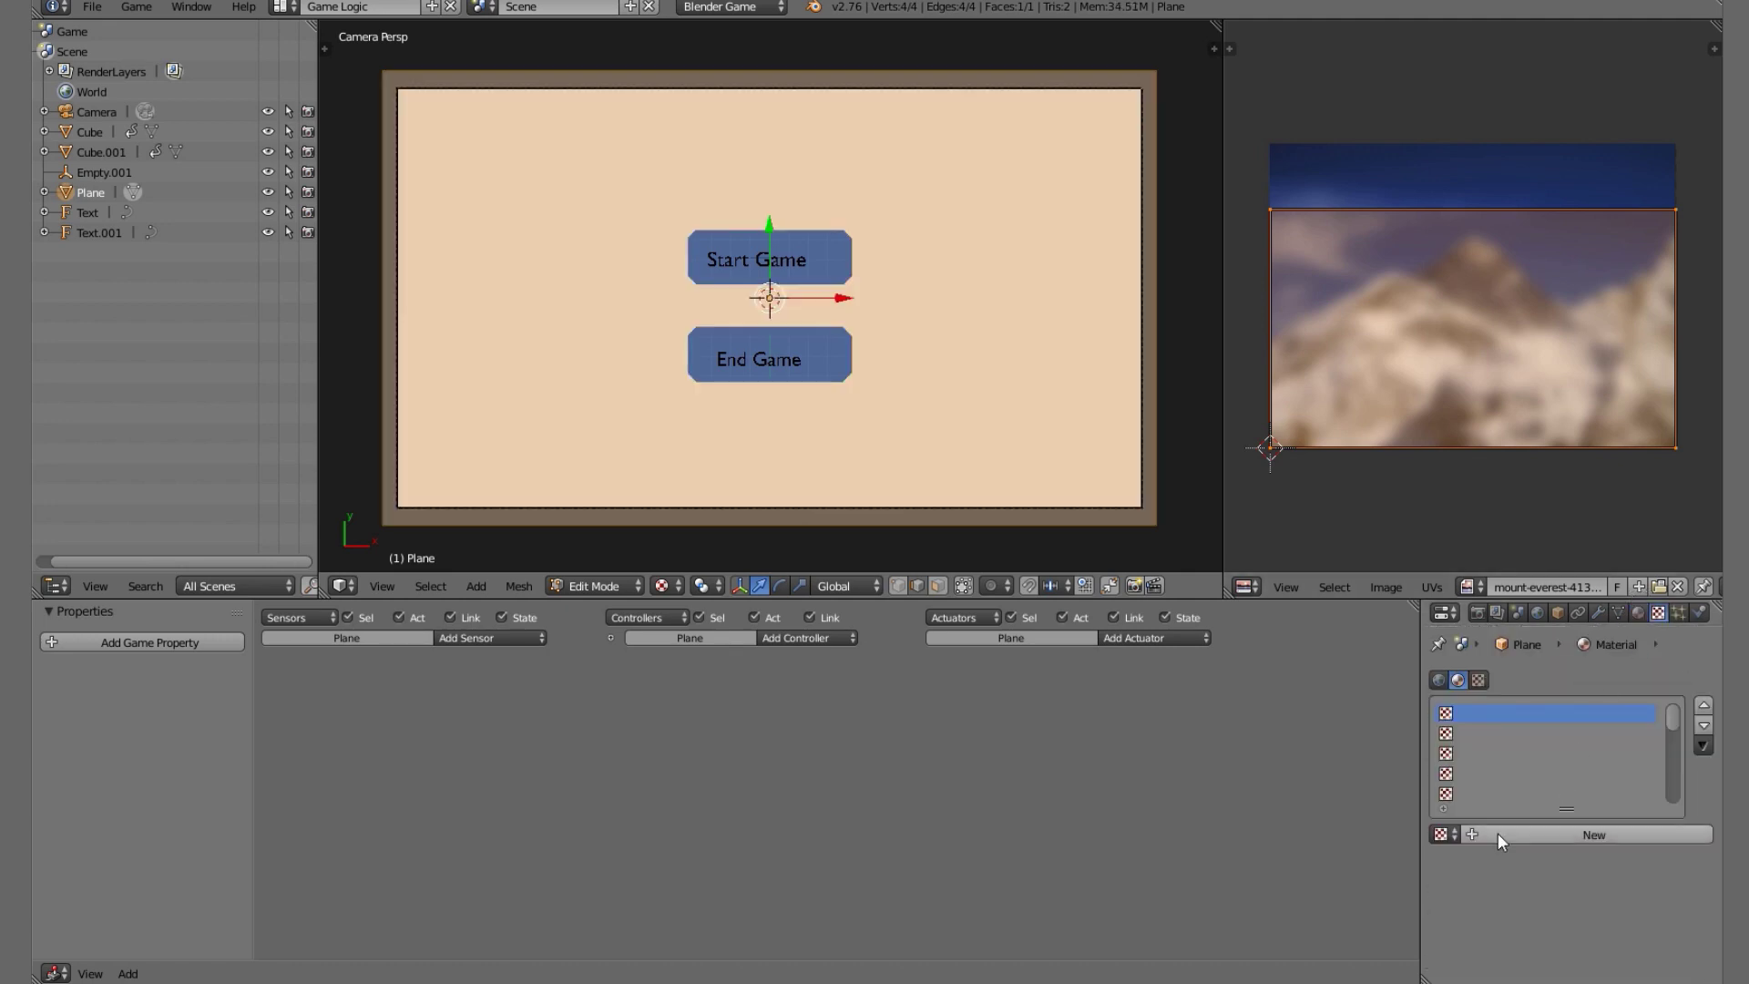
{"action": "left_click", "coordinate": [1521, 834]}
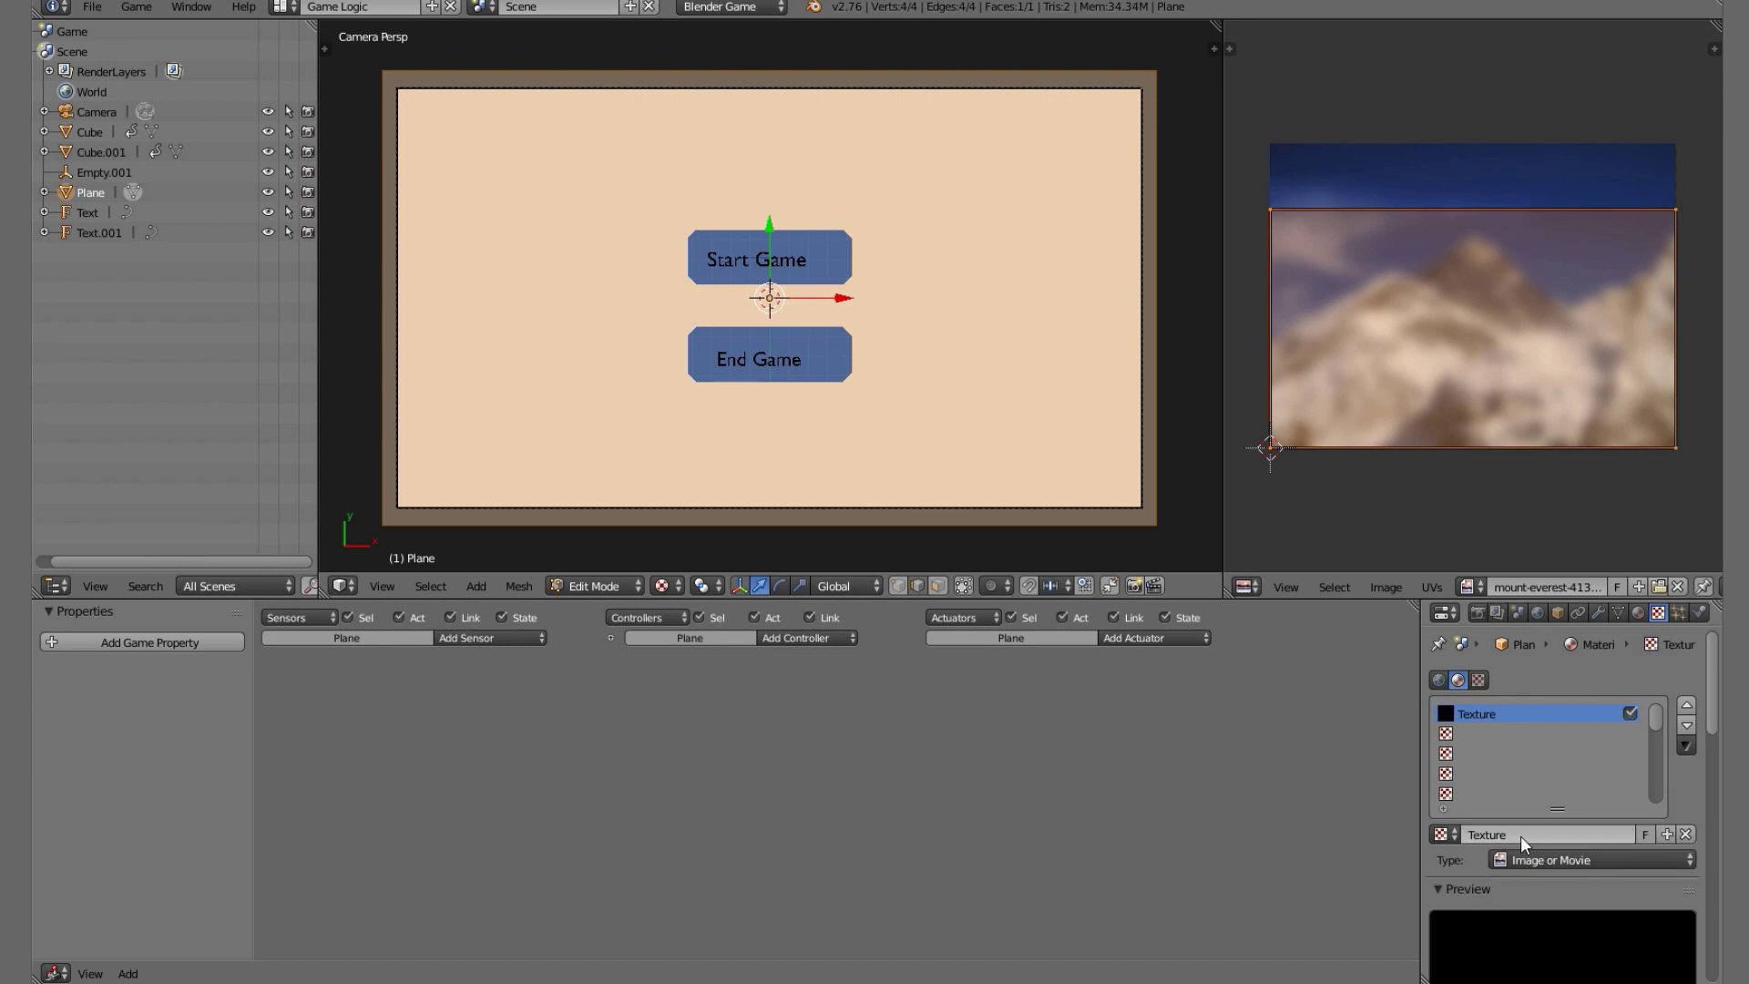
{"action": "scroll", "coordinate": [1527, 844], "scroll_direction": "down", "scroll_amount": 5}
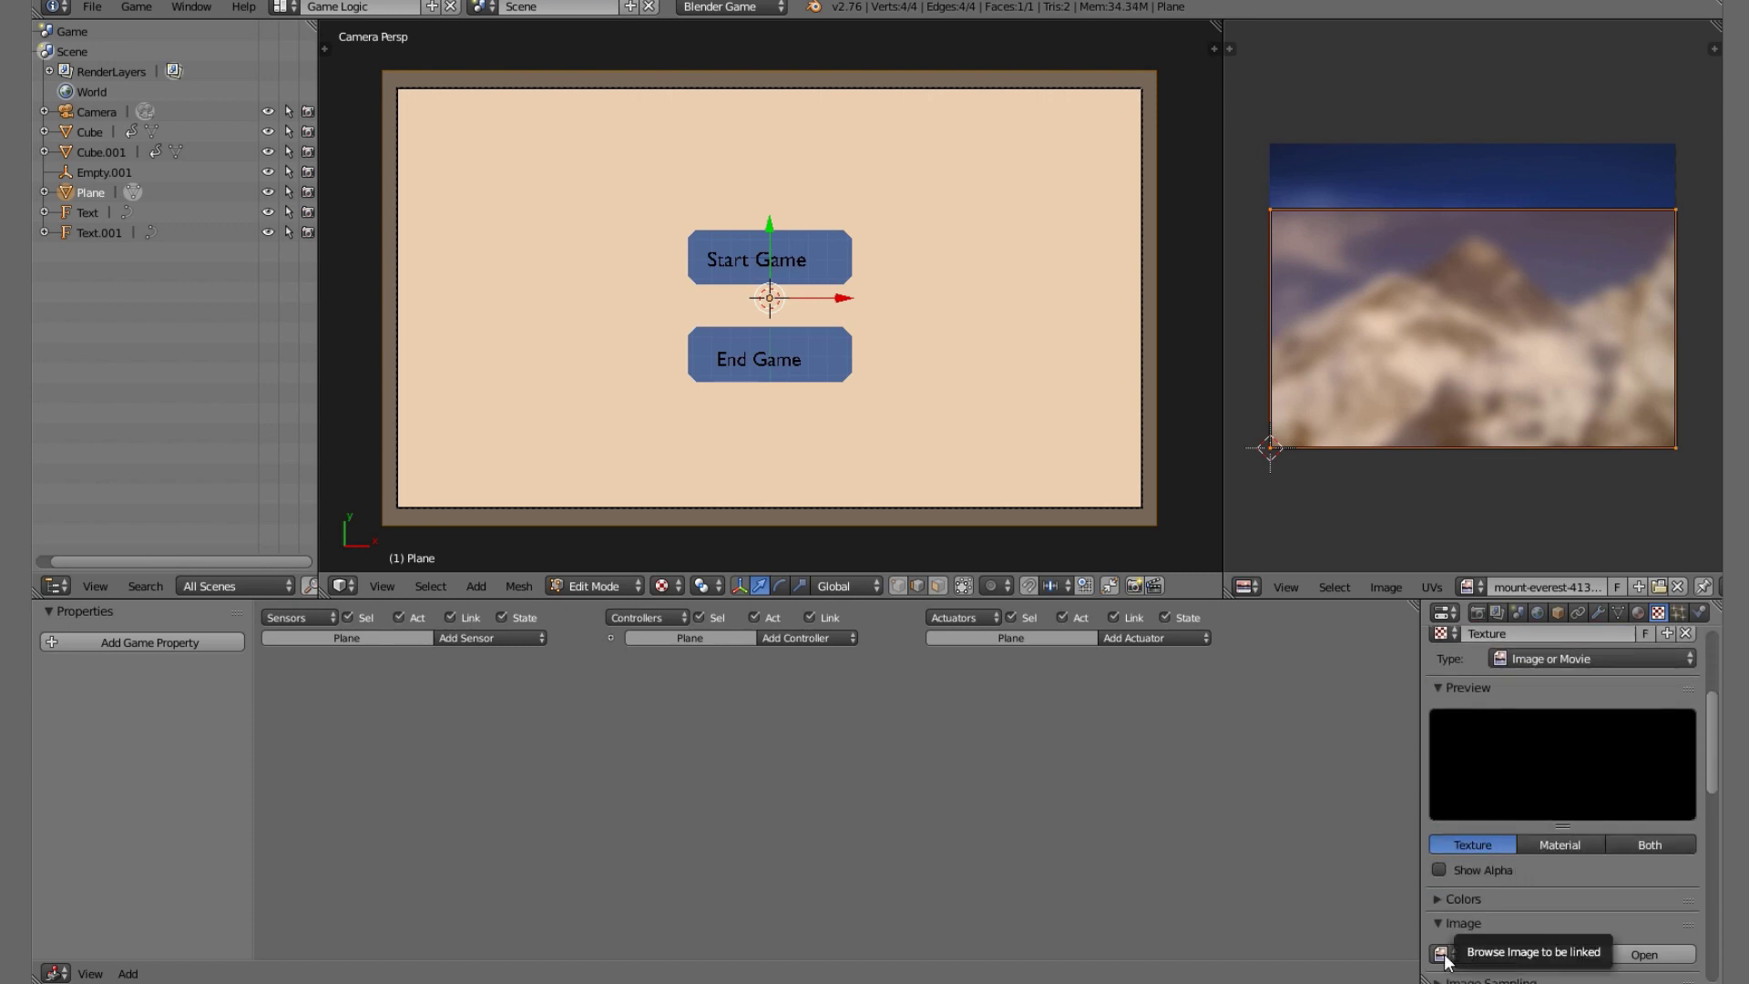
{"action": "left_click", "coordinate": [1443, 955]}
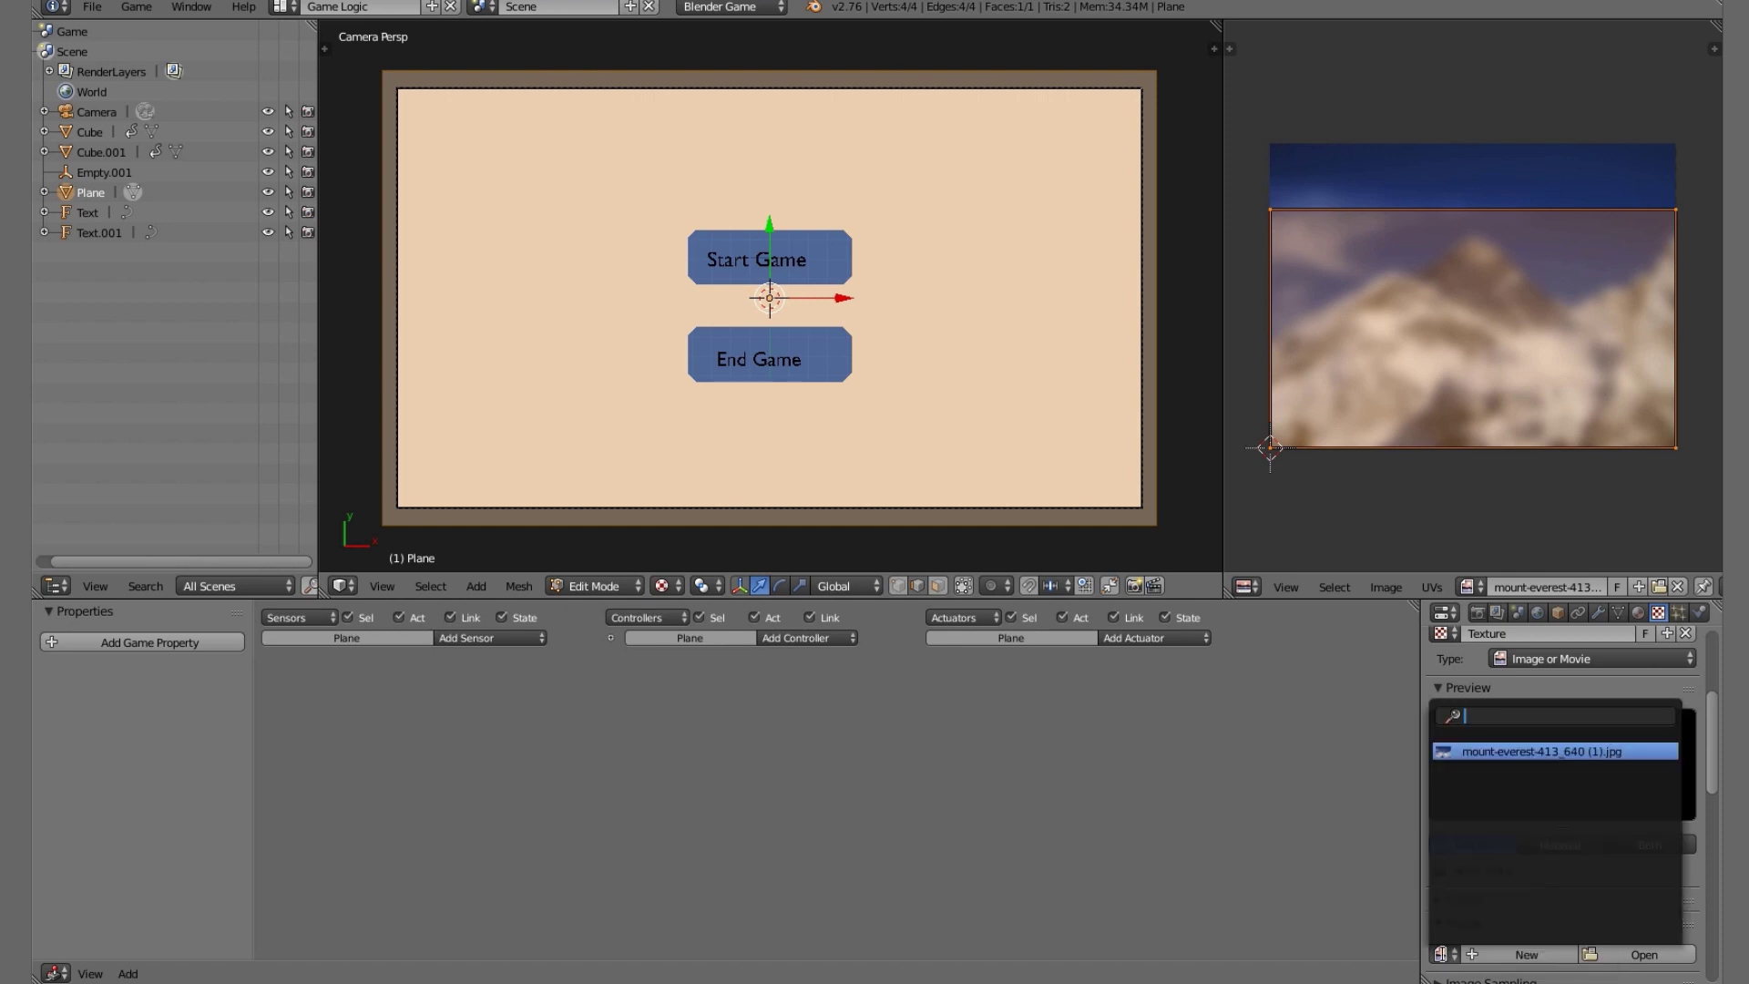
{"action": "left_click", "coordinate": [1529, 751]}
{"action": "key", "text": "Tab"}
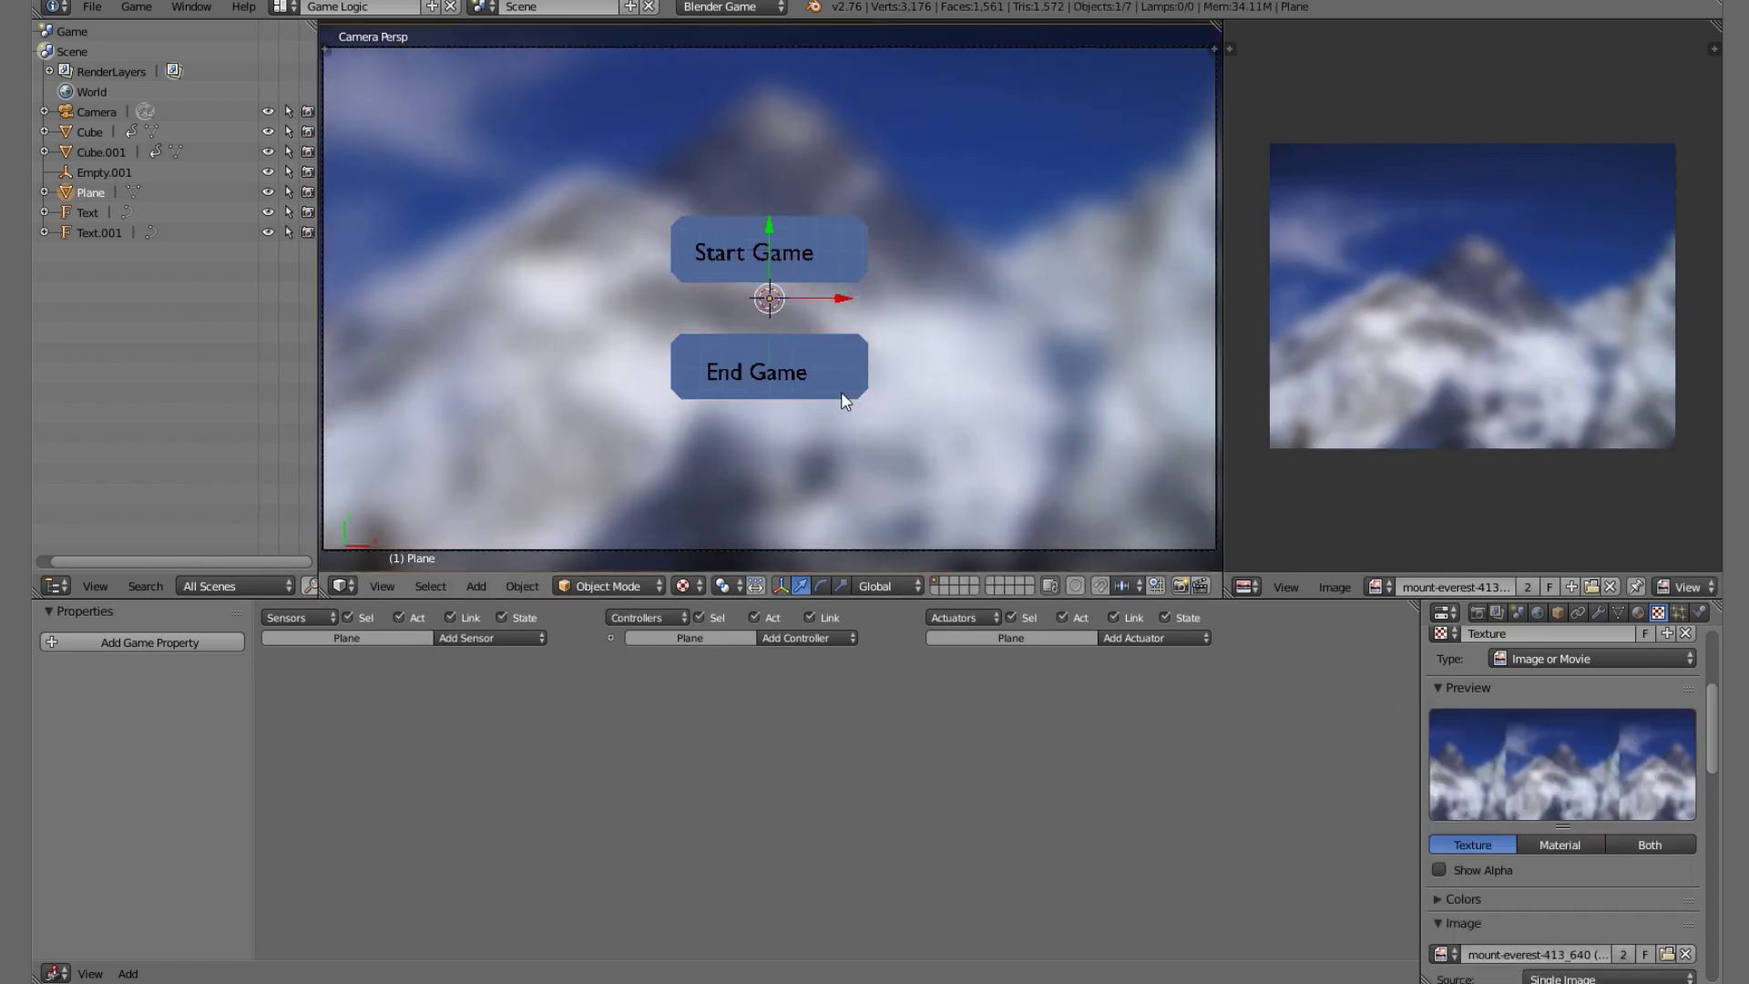
Run the game to check the menu over the mountain background, first in the normal viewport and again with it maximized.
{"action": "key", "text": "Home"}
{"action": "key", "text": "p"}
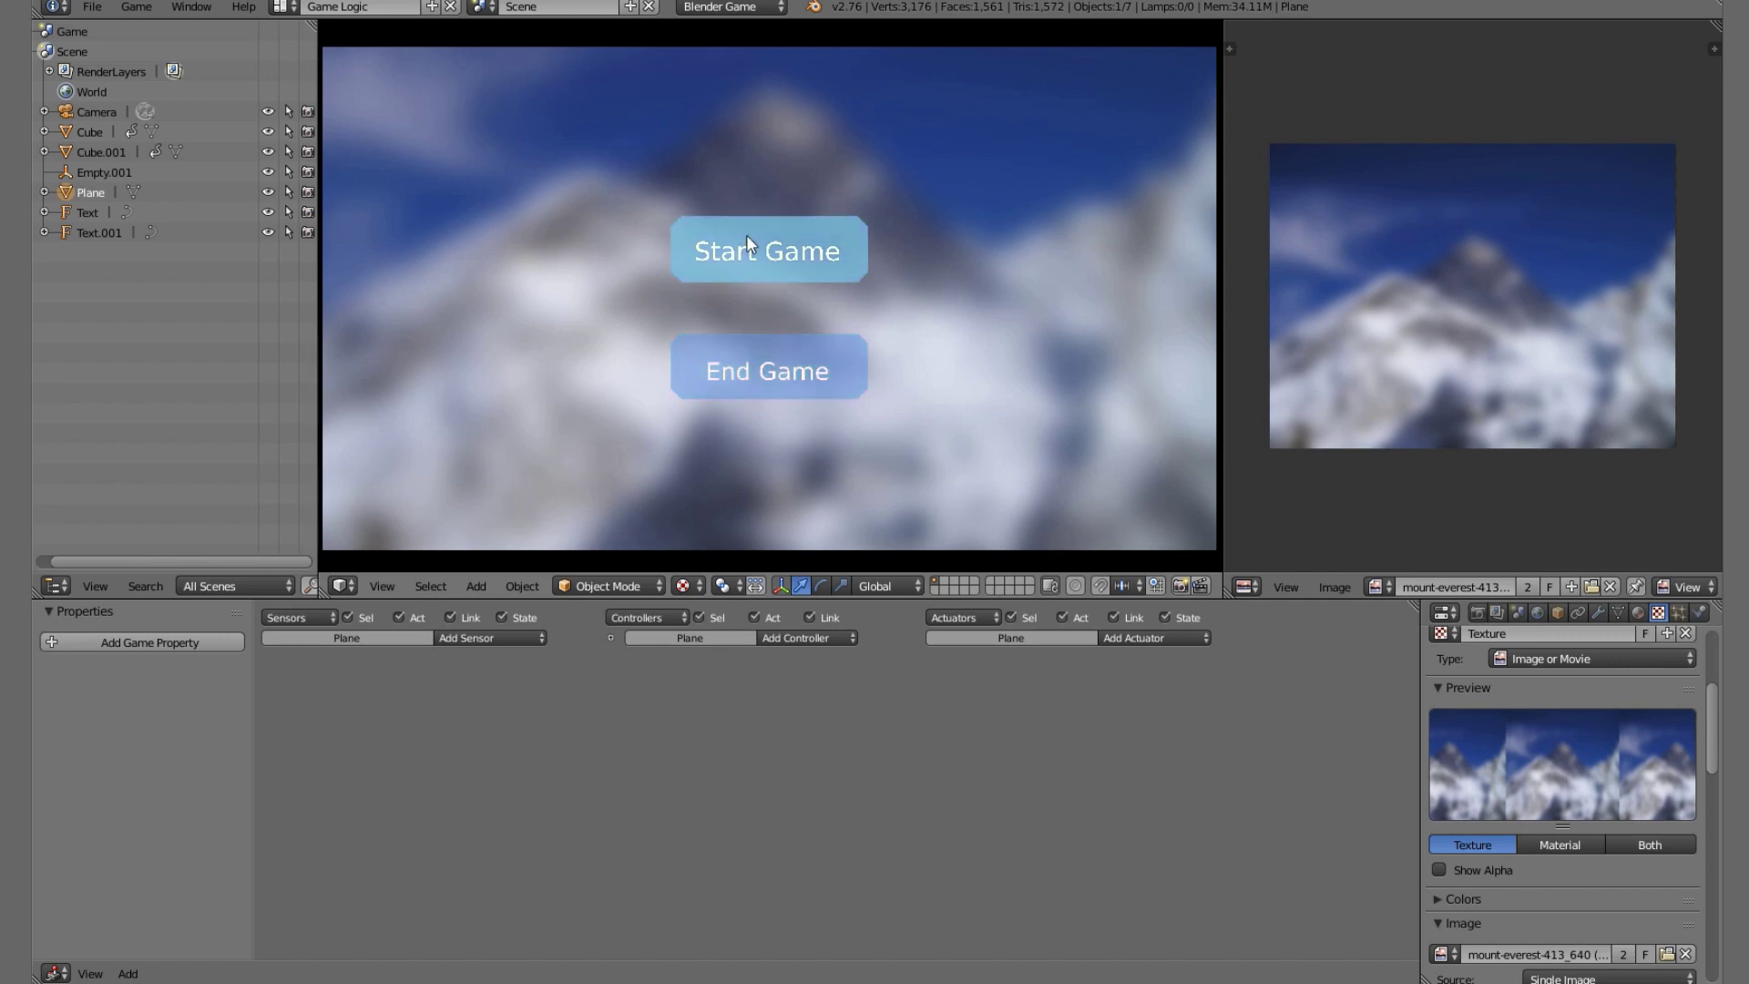
{"action": "key", "text": "Escape"}
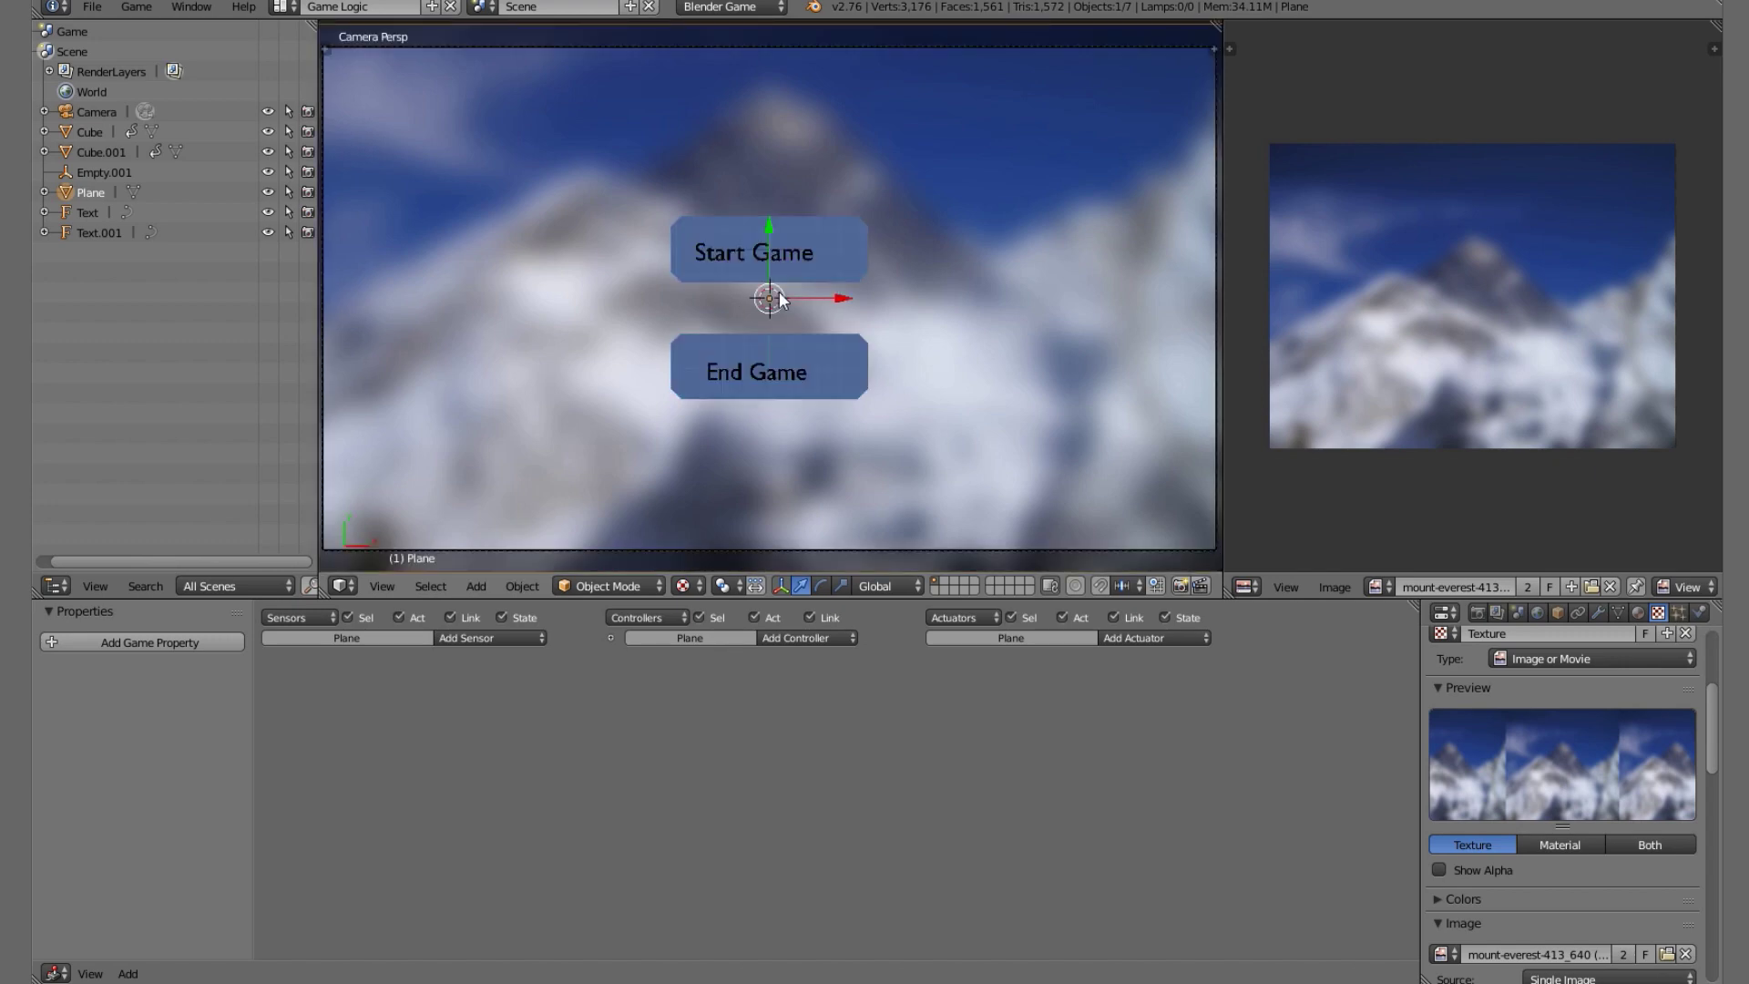
{"action": "key", "text": "ctrl+Up"}
{"action": "key", "text": "p"}
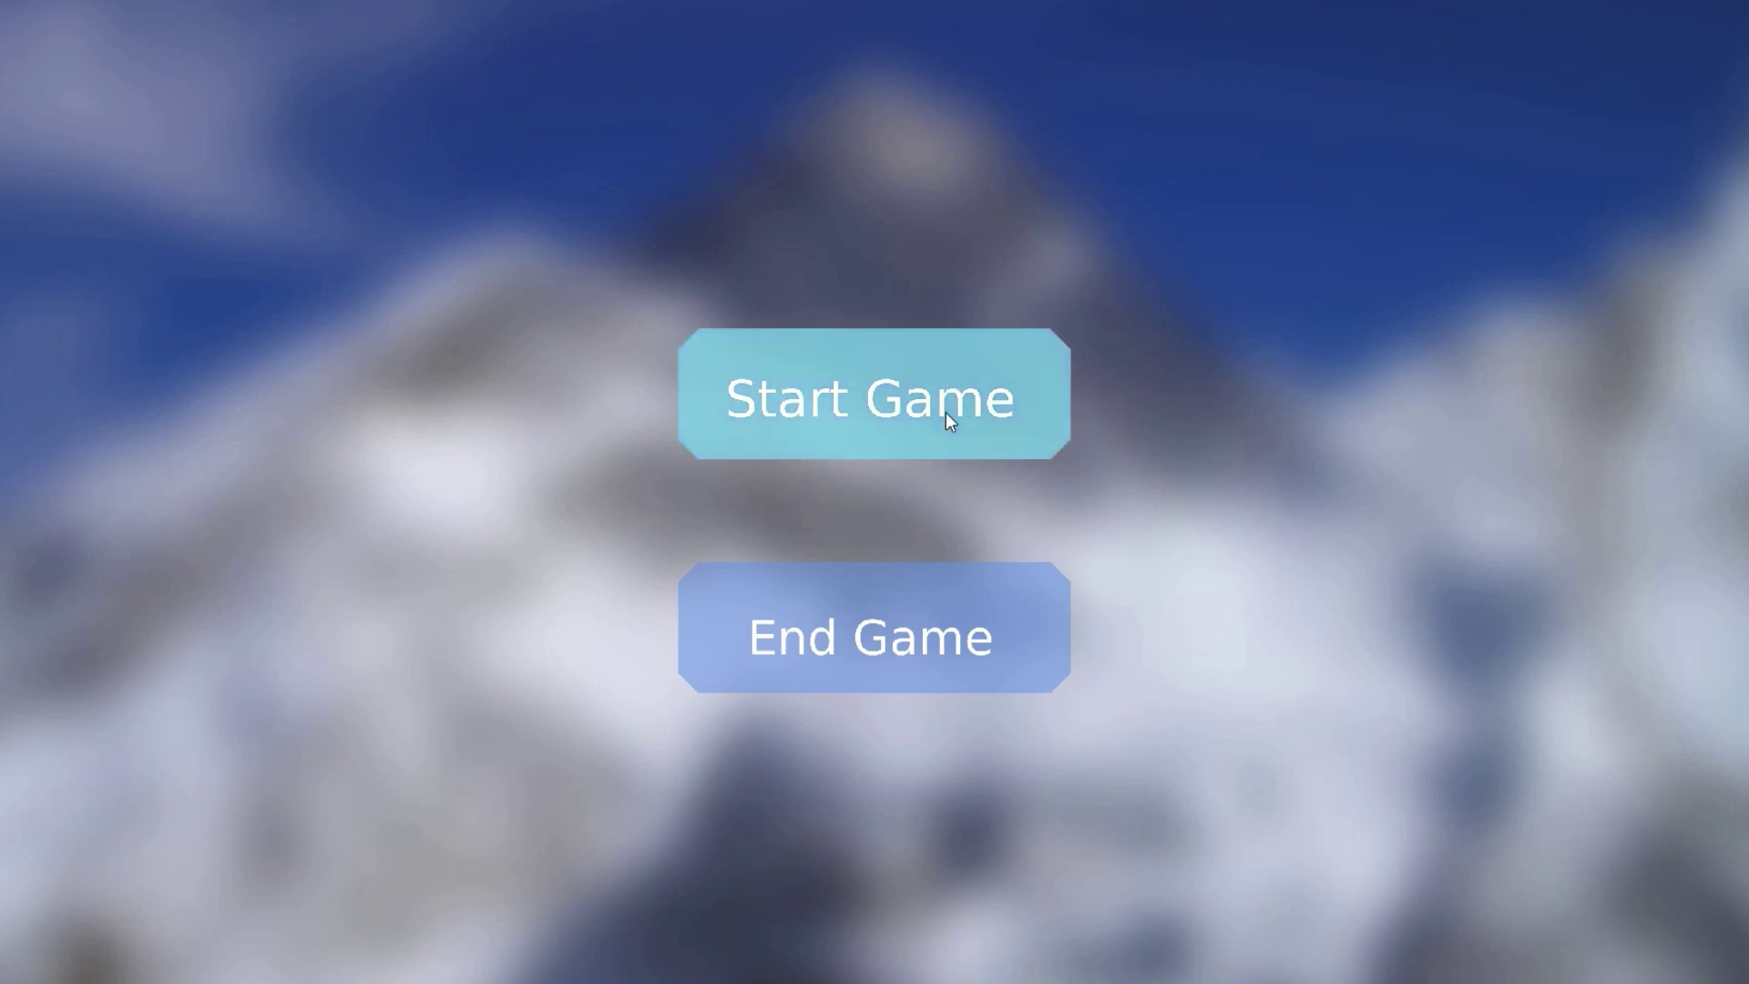
{"action": "key", "text": "Escape"}
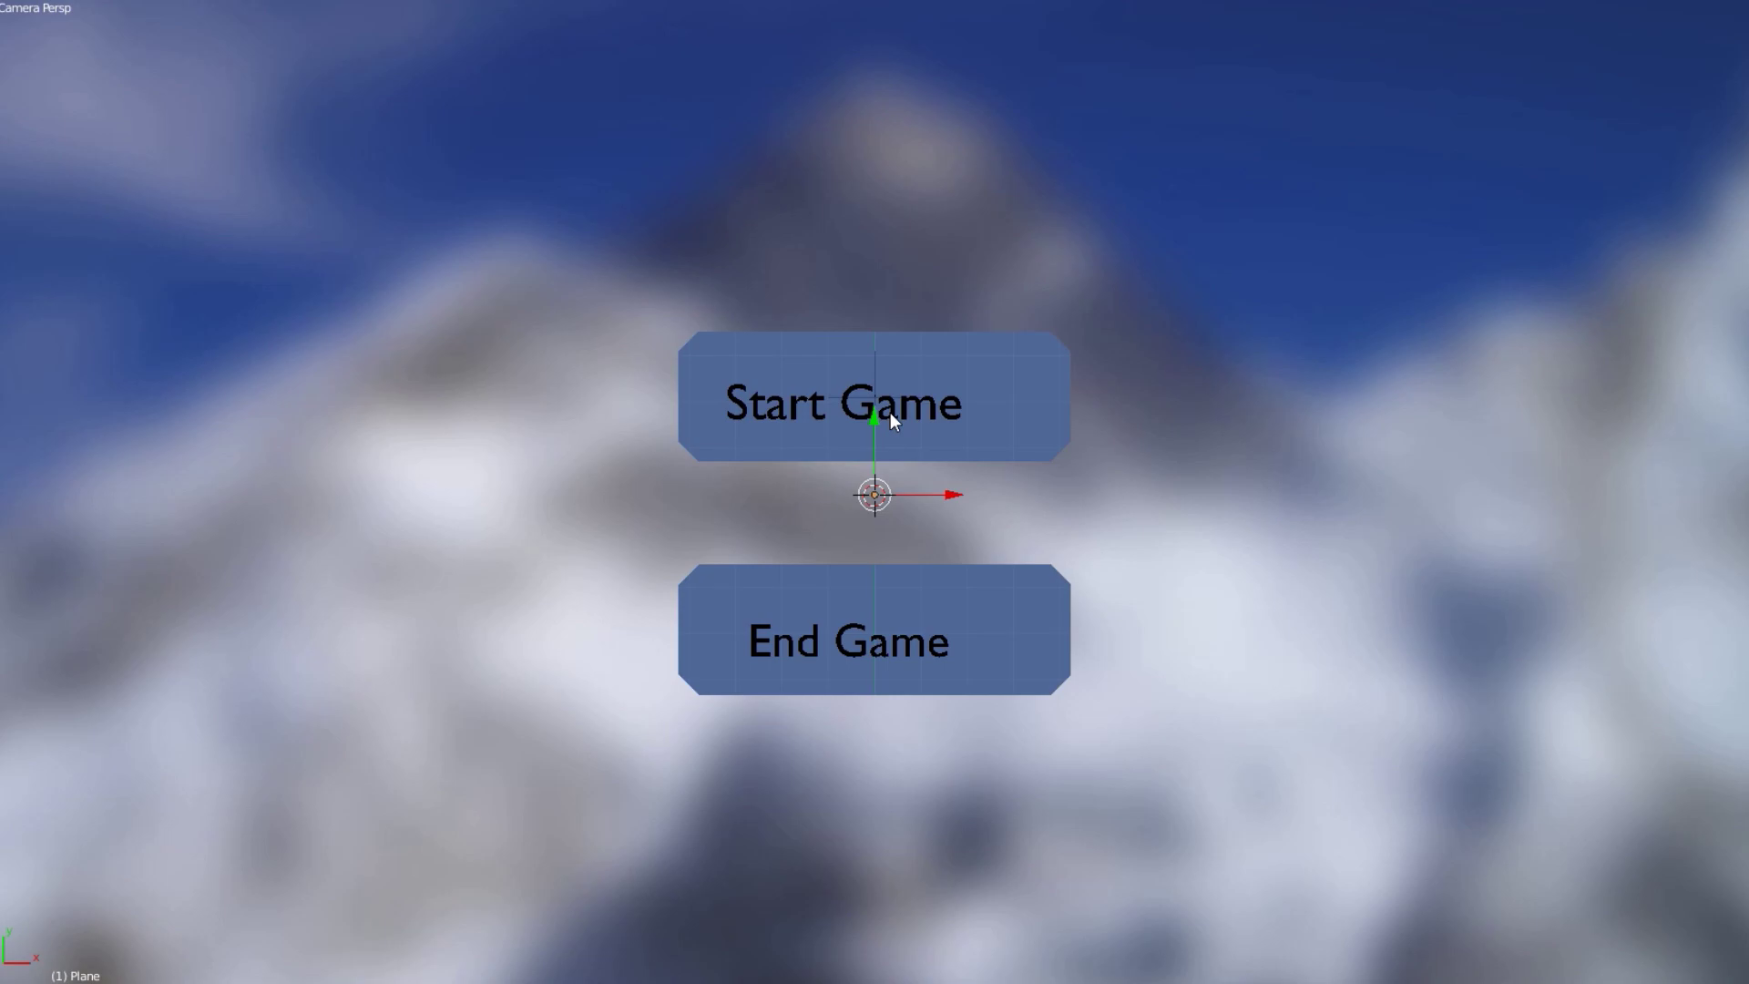
{"action": "key", "text": "alt+F10"}
{"action": "scroll", "coordinate": [1002, 379], "scroll_direction": "up", "scroll_amount": 1}
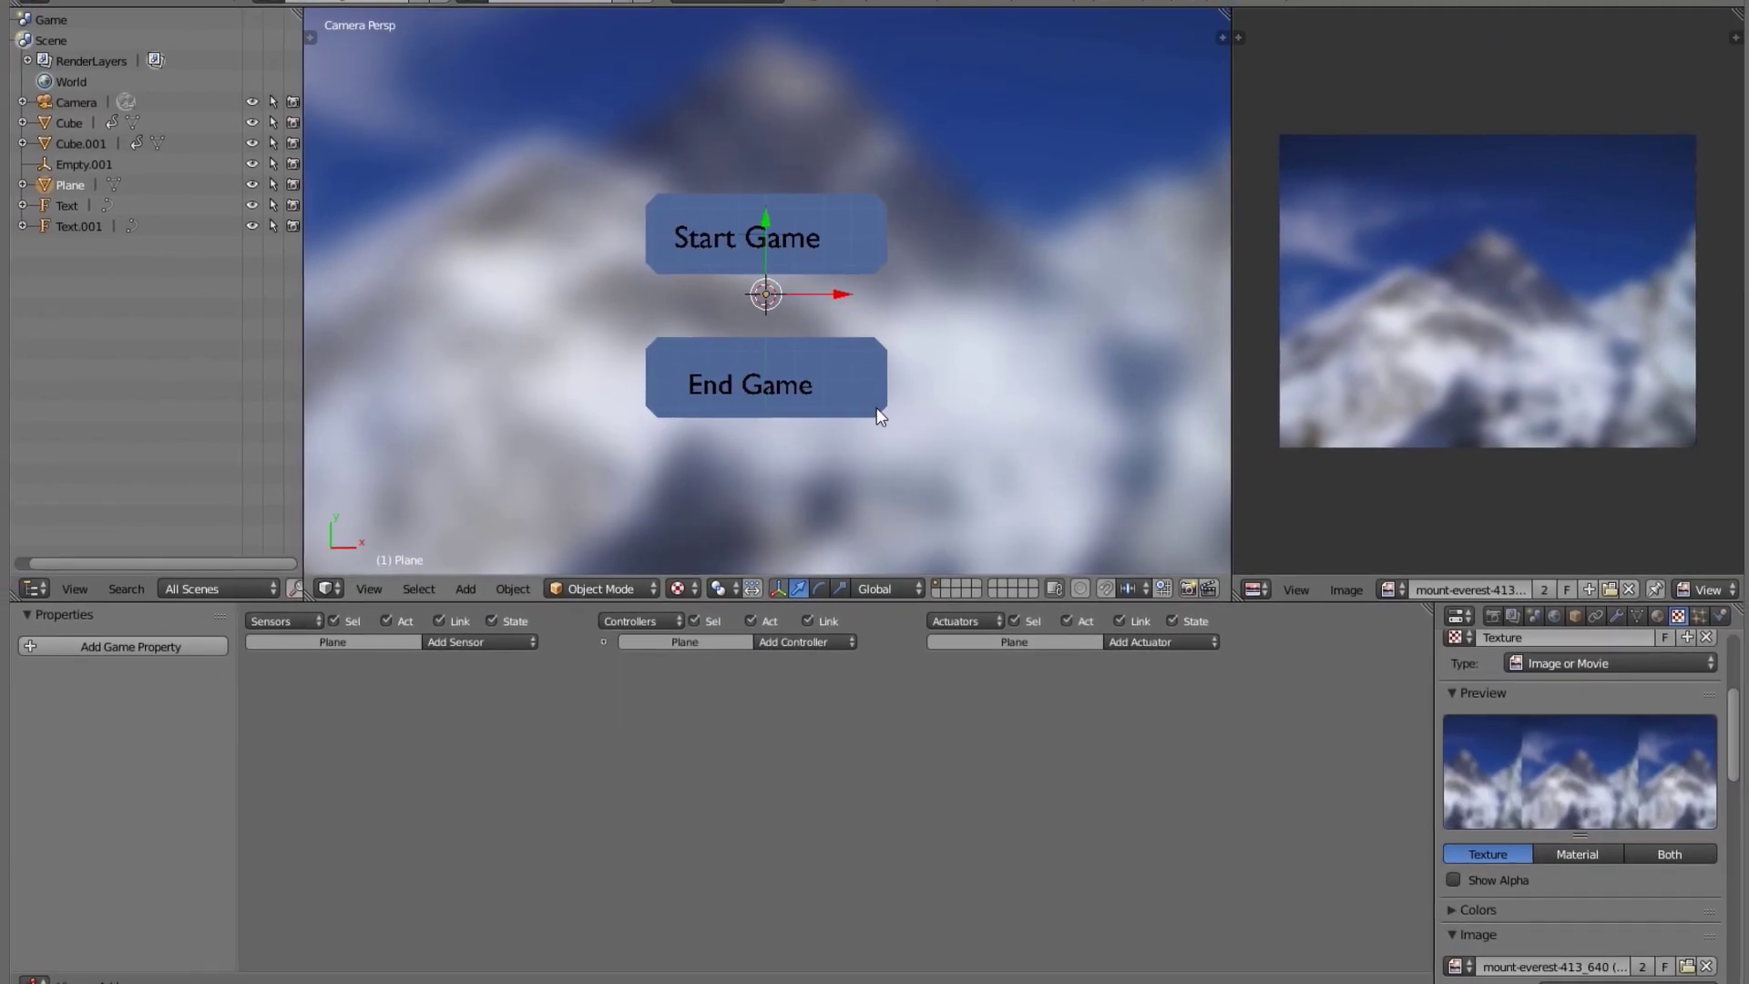
Select the End Game plate and remove the empty Tex texture from its Button material.
{"action": "right_click", "coordinate": [880, 416]}
{"action": "scroll", "coordinate": [1572, 783], "scroll_direction": "up", "scroll_amount": 5}
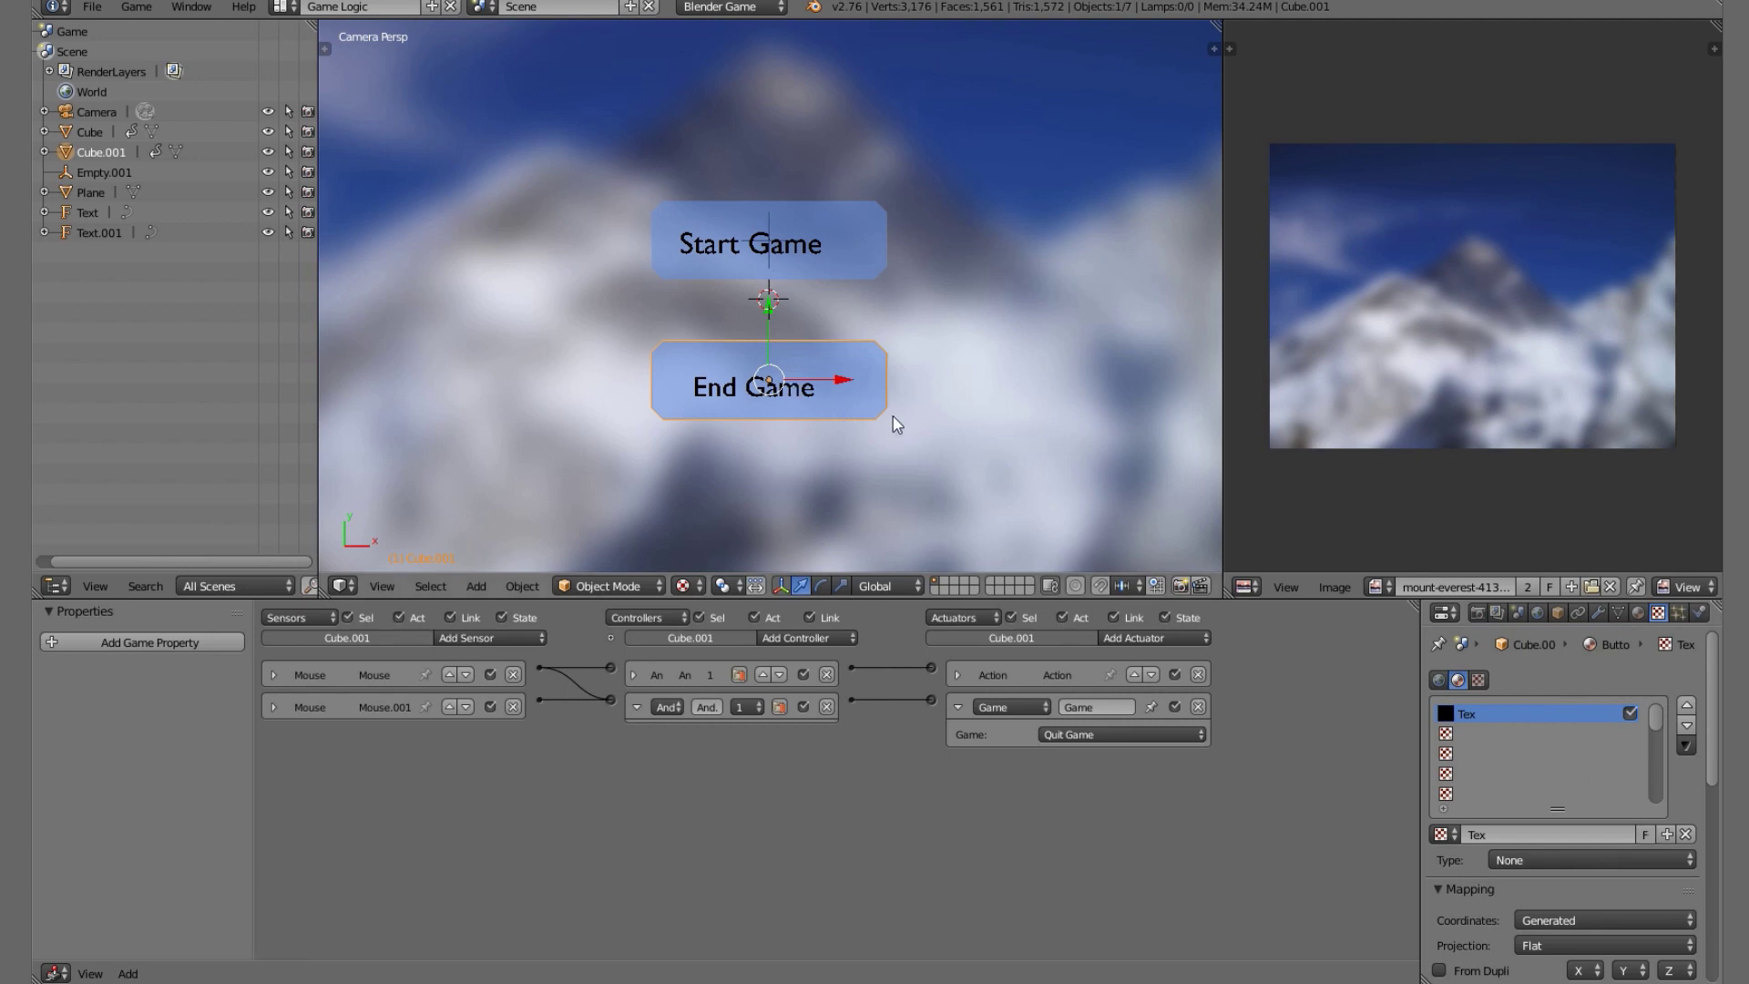
{"action": "left_click", "coordinate": [1639, 612]}
{"action": "left_click", "coordinate": [1677, 613]}
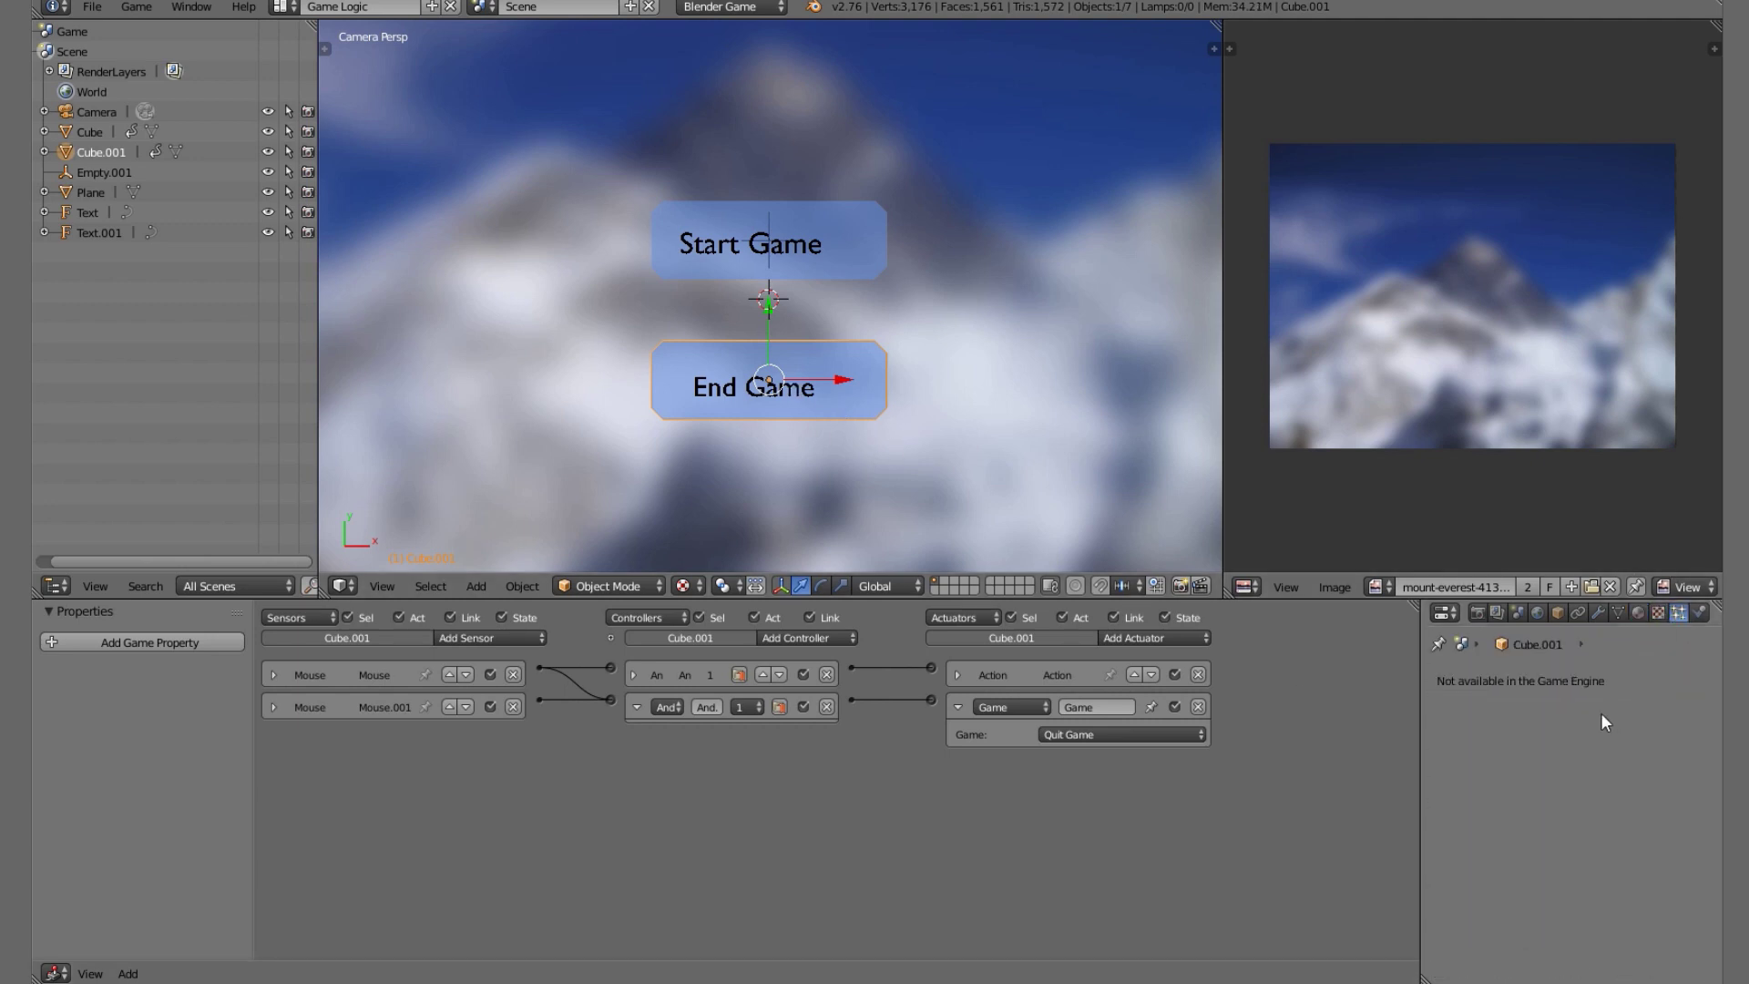
{"action": "left_click", "coordinate": [1638, 613]}
{"action": "left_click", "coordinate": [1661, 612]}
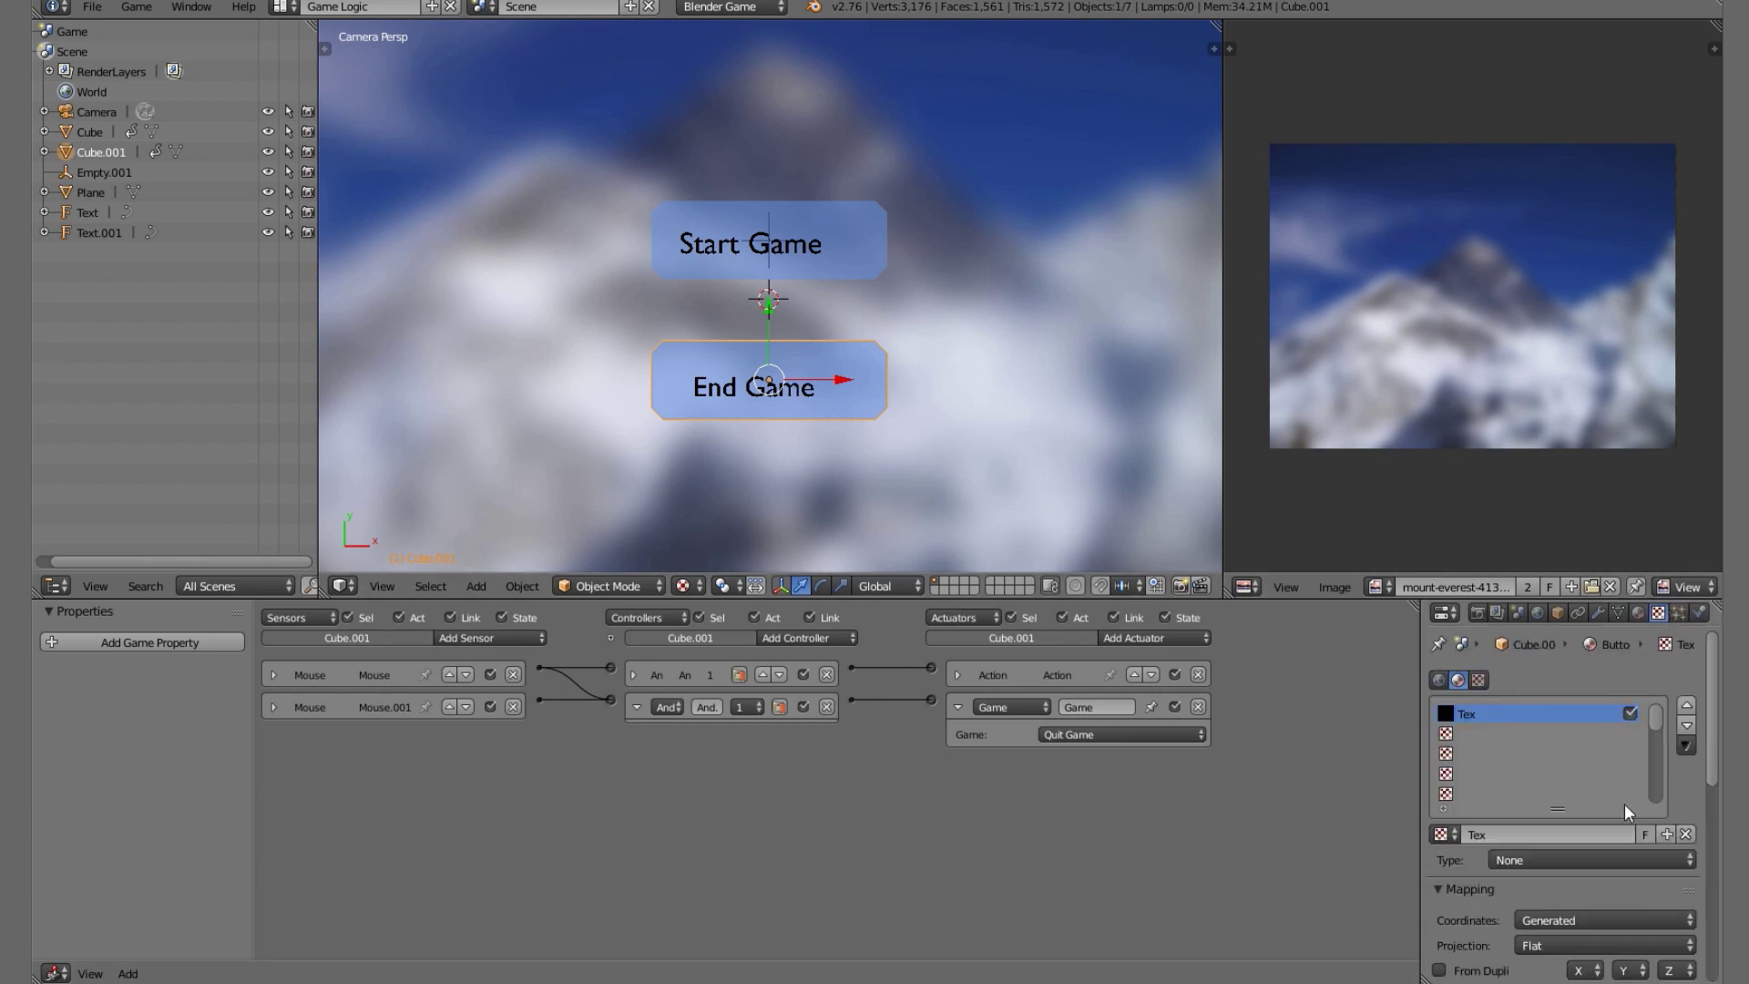
{"action": "left_click", "coordinate": [1686, 833]}
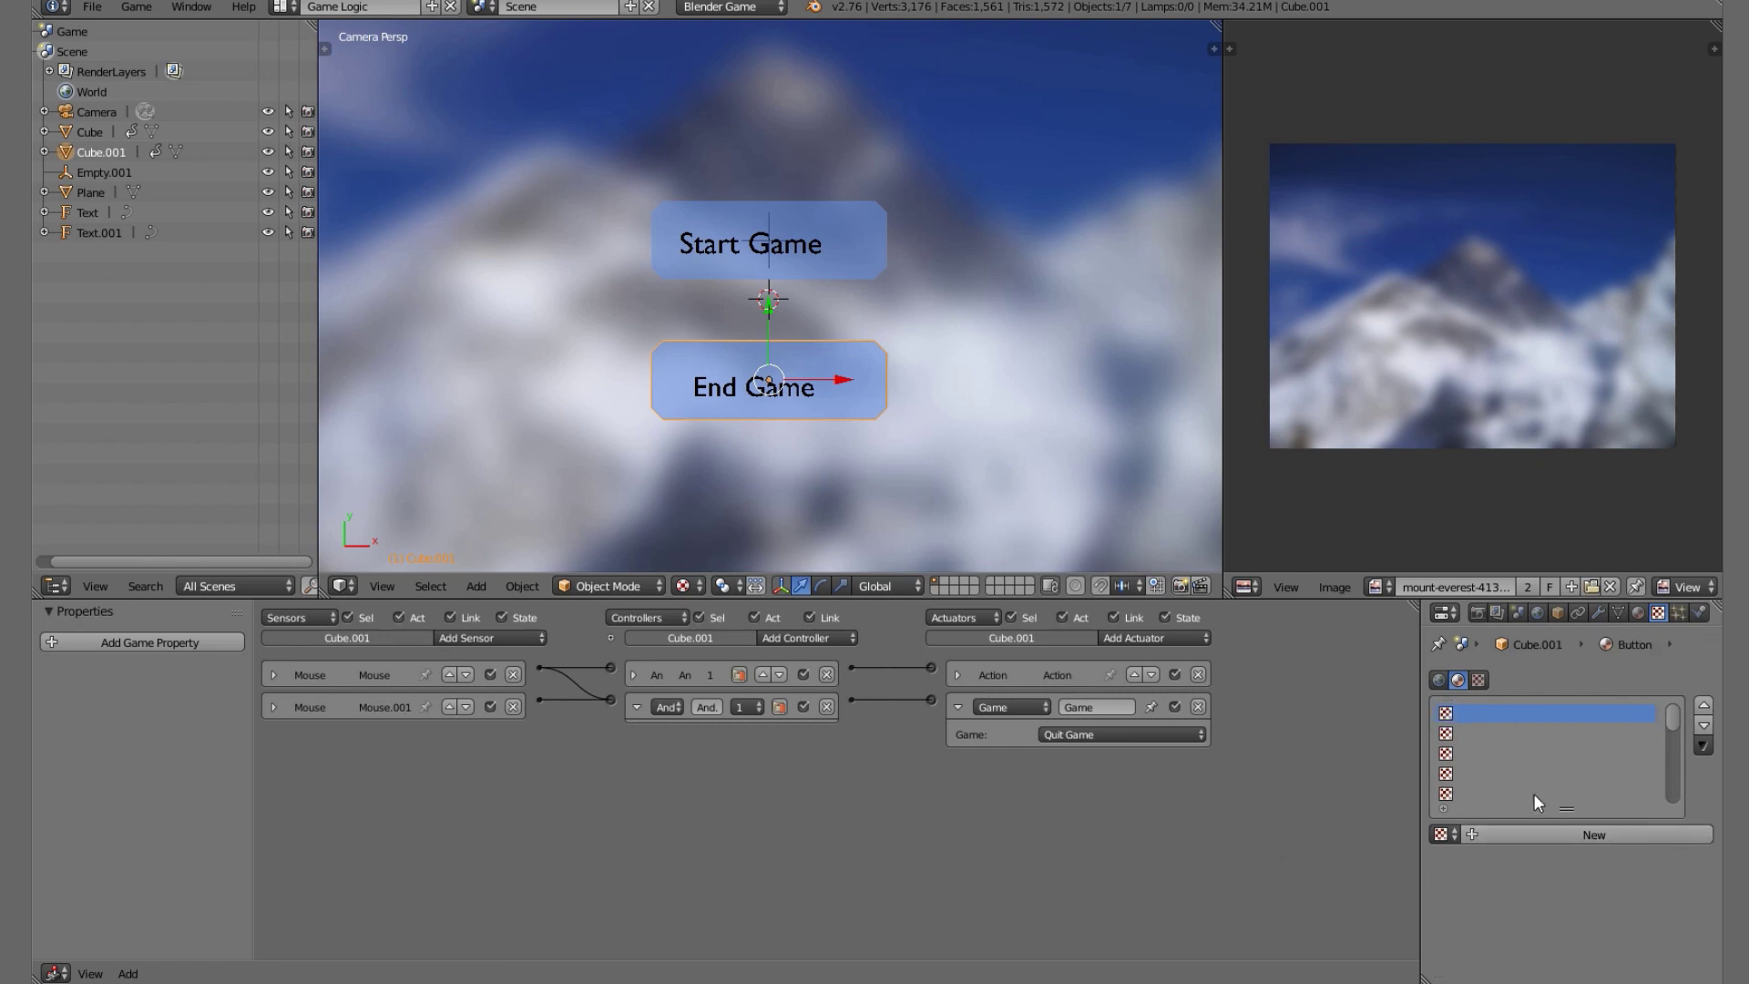
Add a new Image or Movie texture to the Button material and load Under.png into it.
{"action": "left_click", "coordinate": [1571, 823]}
{"action": "scroll", "coordinate": [1587, 808], "scroll_direction": "down", "scroll_amount": 1}
{"action": "scroll", "coordinate": [1655, 884], "scroll_direction": "down", "scroll_amount": 5}
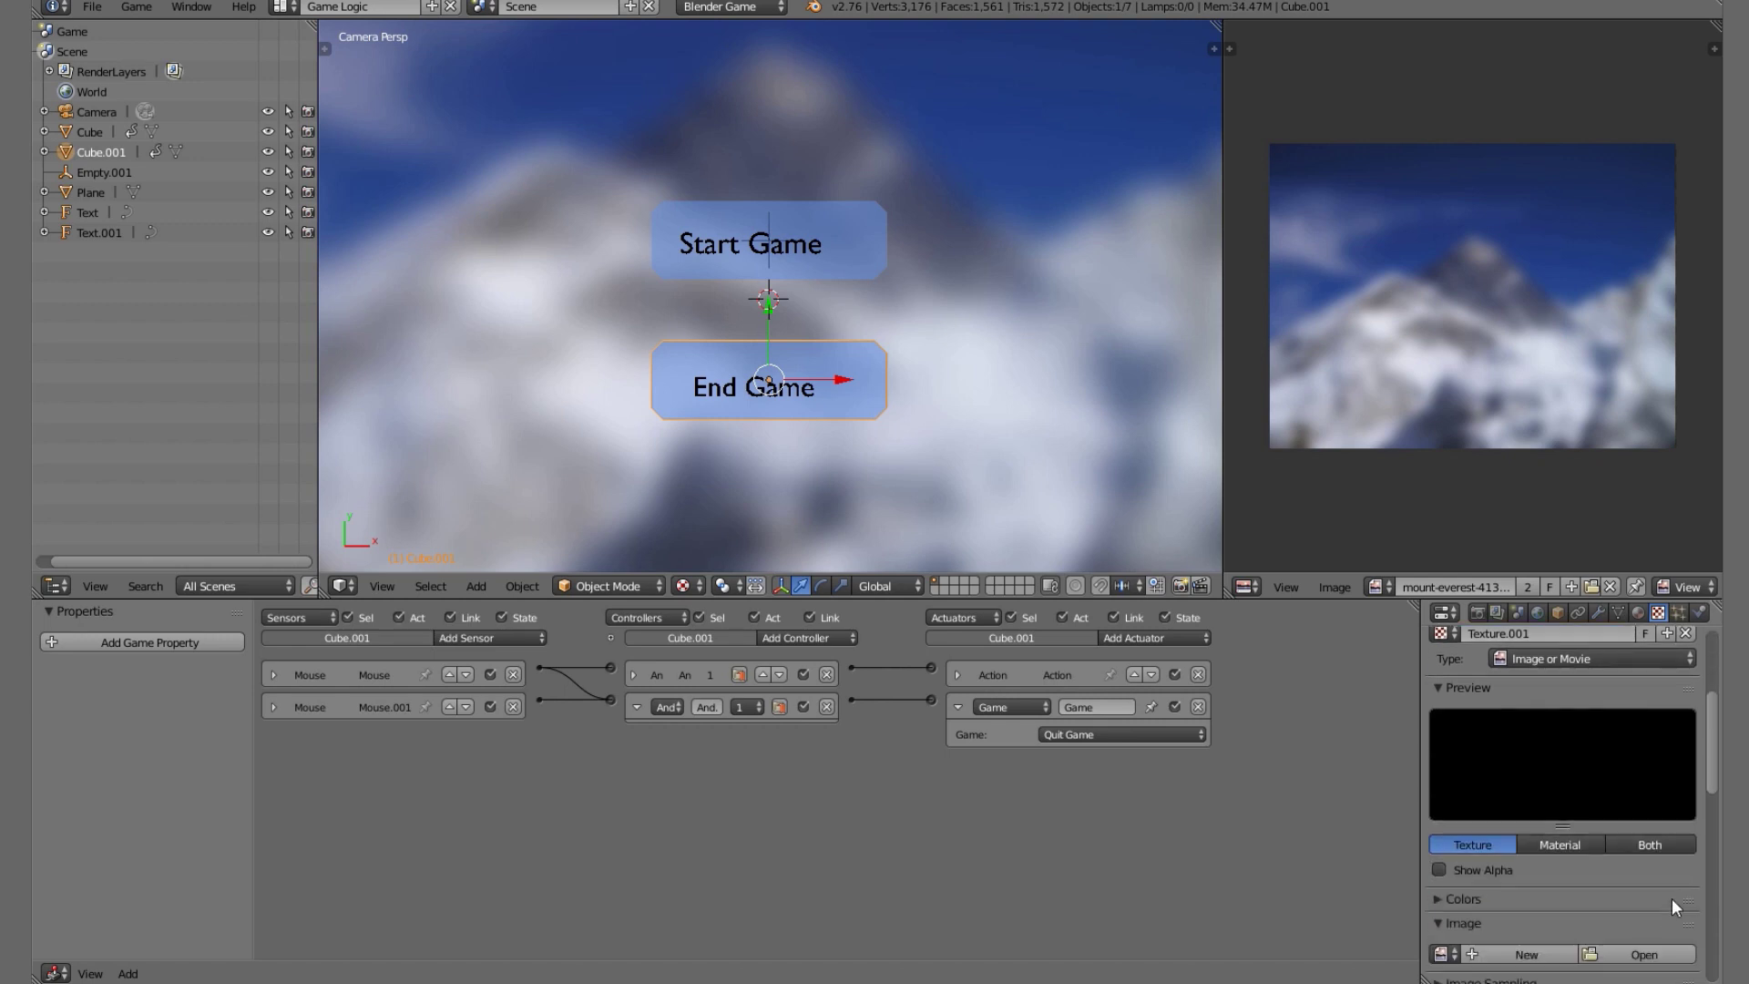
{"action": "left_click", "coordinate": [1641, 954]}
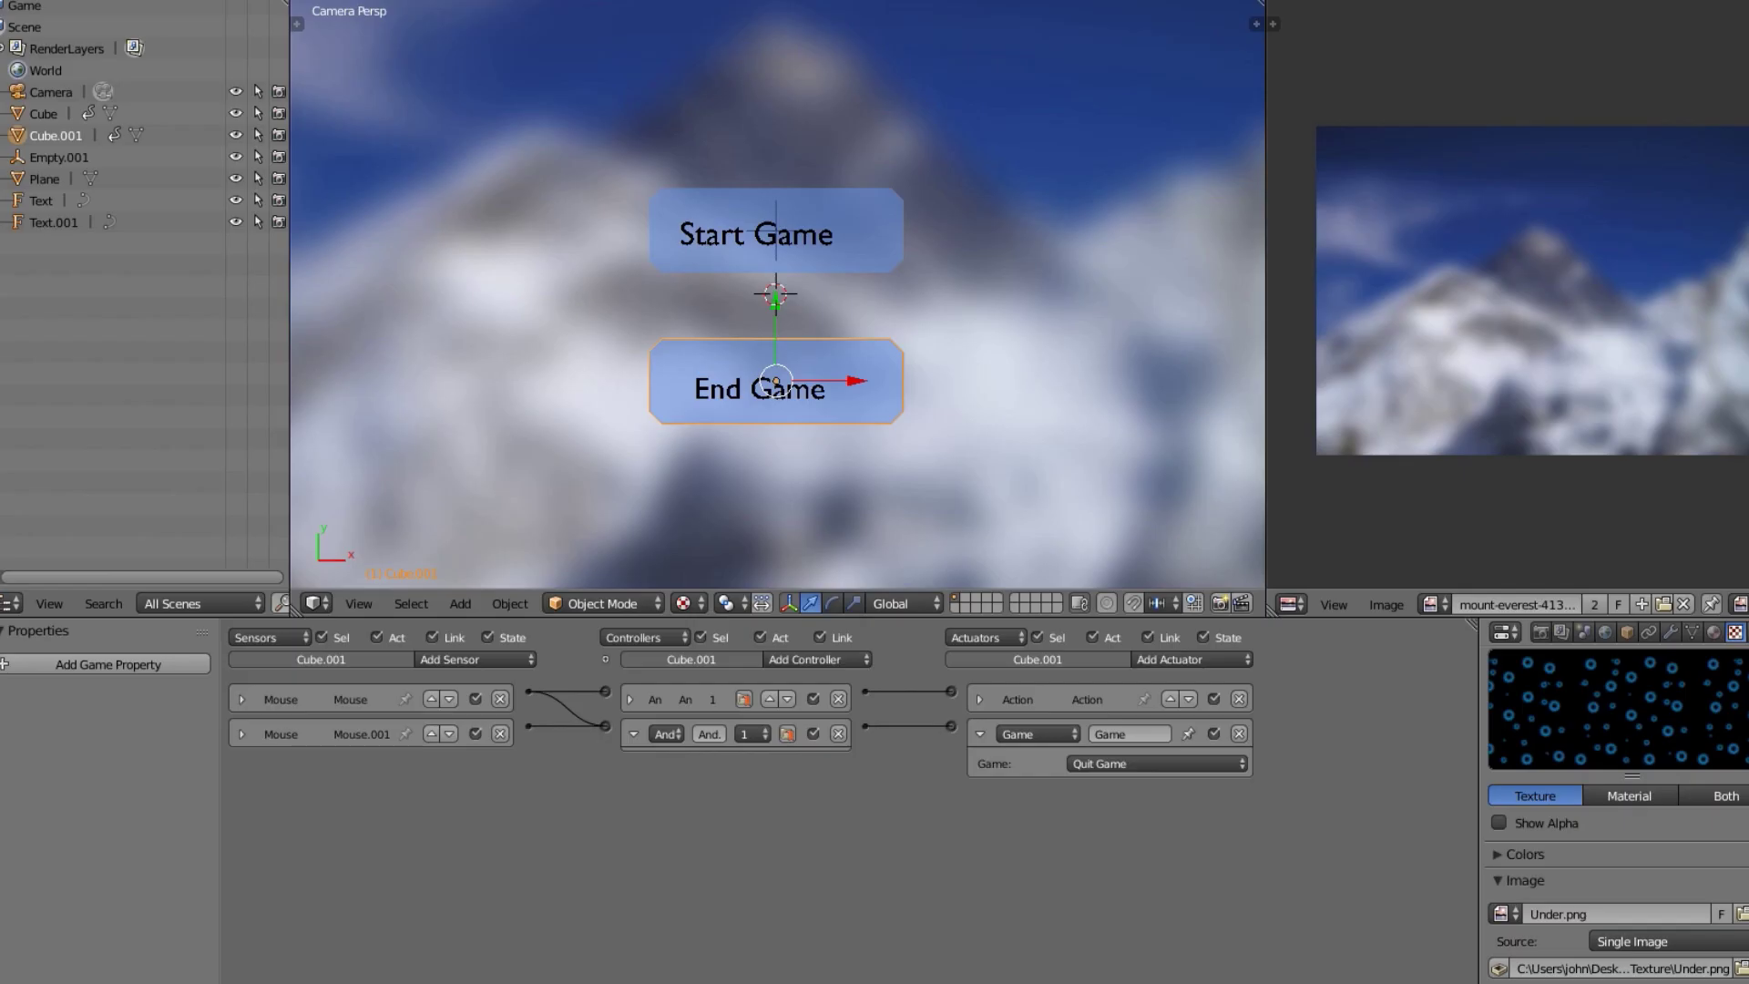
{"action": "scroll", "coordinate": [1570, 803], "scroll_direction": "up", "scroll_amount": 2}
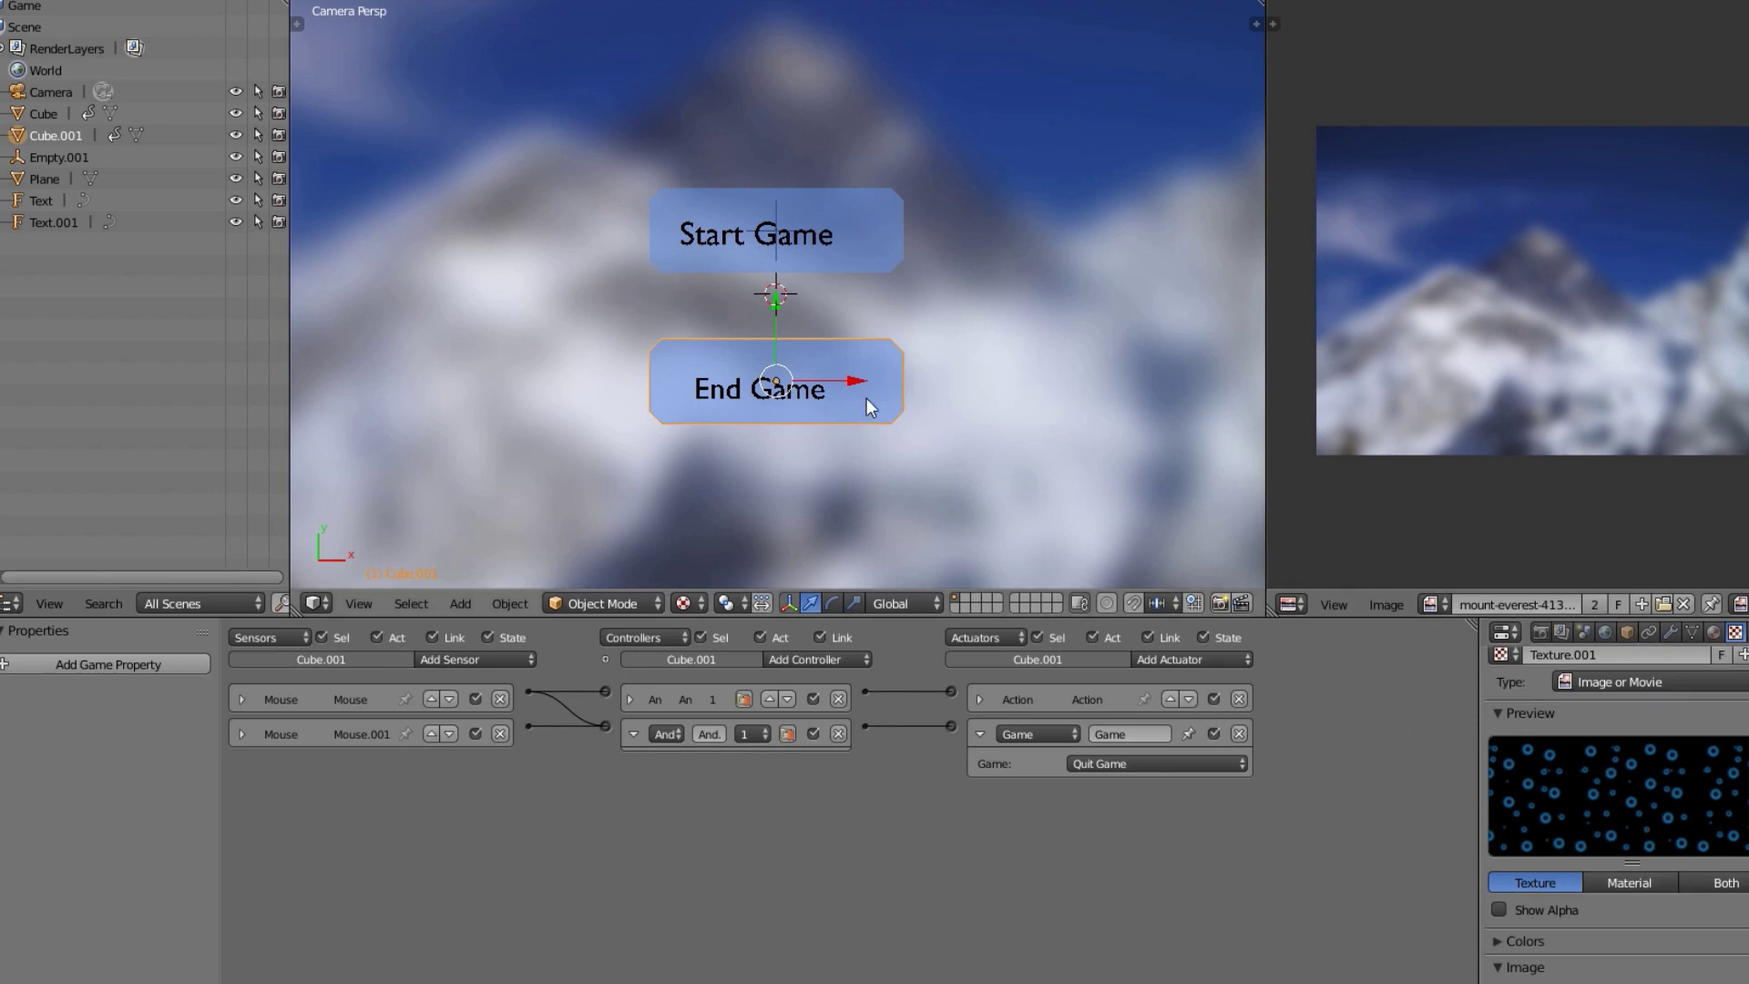
Run the game briefly to check the plates' texture and inspect the texture's image settings.
{"action": "key", "text": "p"}
{"action": "key", "text": "Escape"}
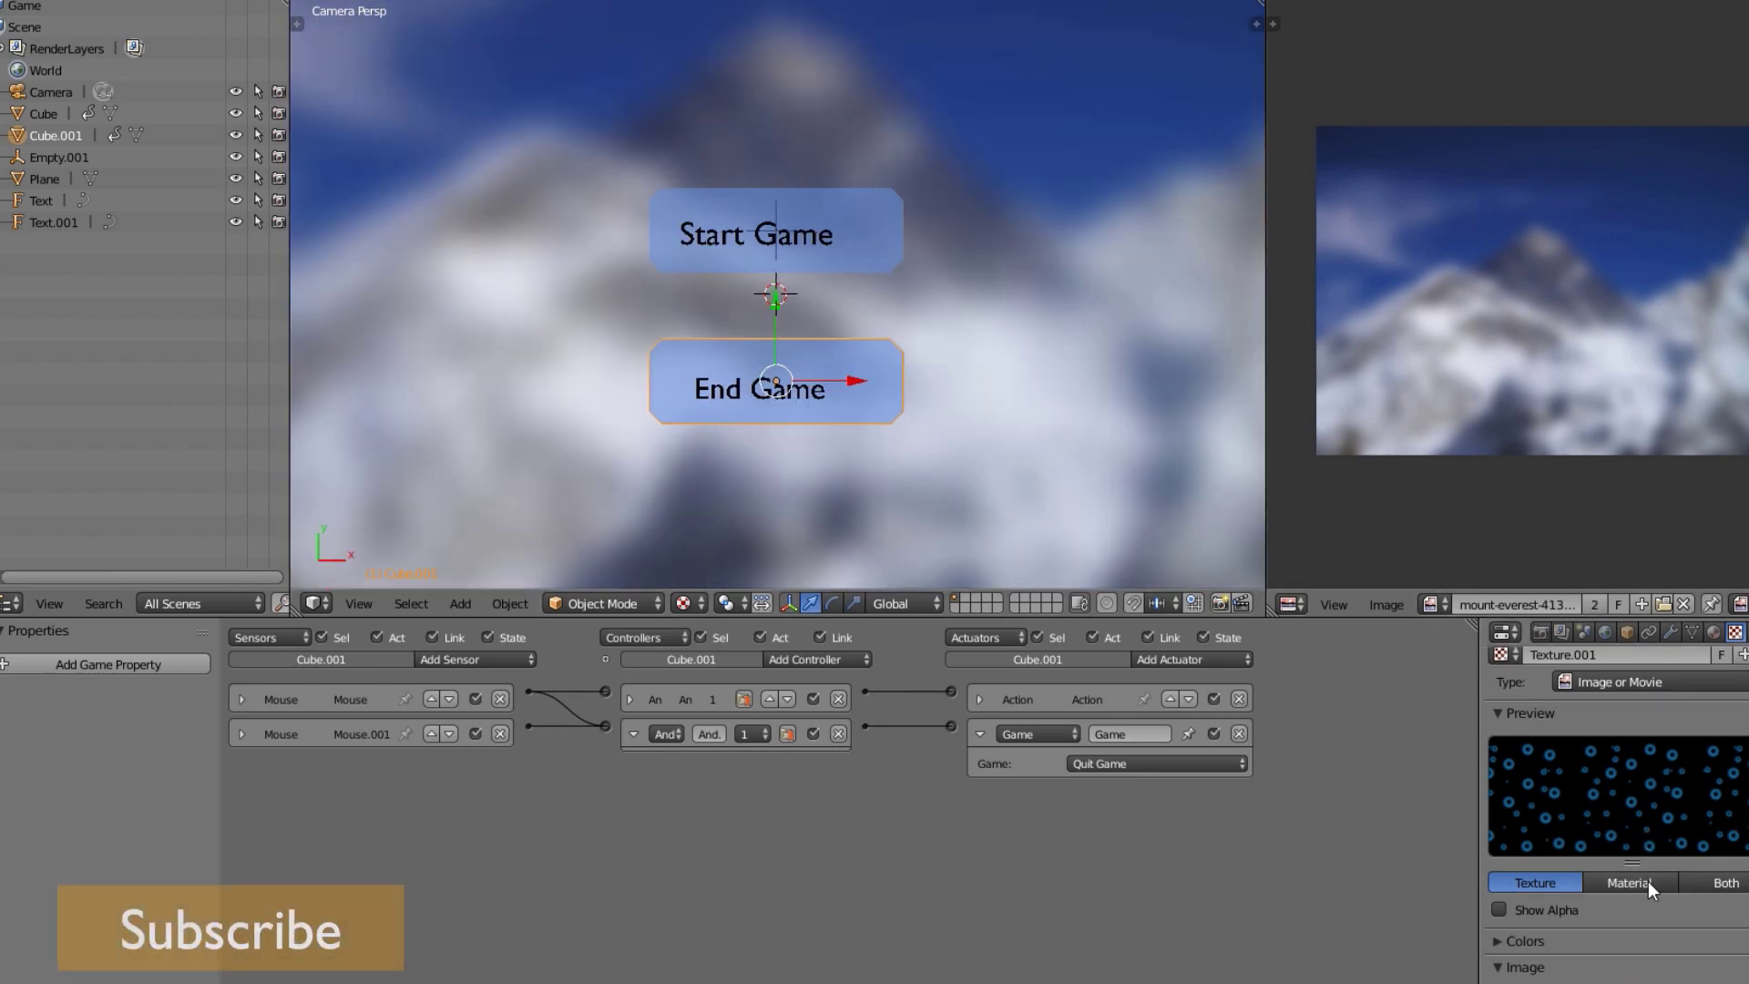
{"action": "scroll", "coordinate": [1654, 911], "scroll_direction": "down", "scroll_amount": 2}
{"action": "scroll", "coordinate": [1660, 944], "scroll_direction": "up", "scroll_amount": 3}
{"action": "scroll", "coordinate": [1669, 885], "scroll_direction": "down", "scroll_amount": 4}
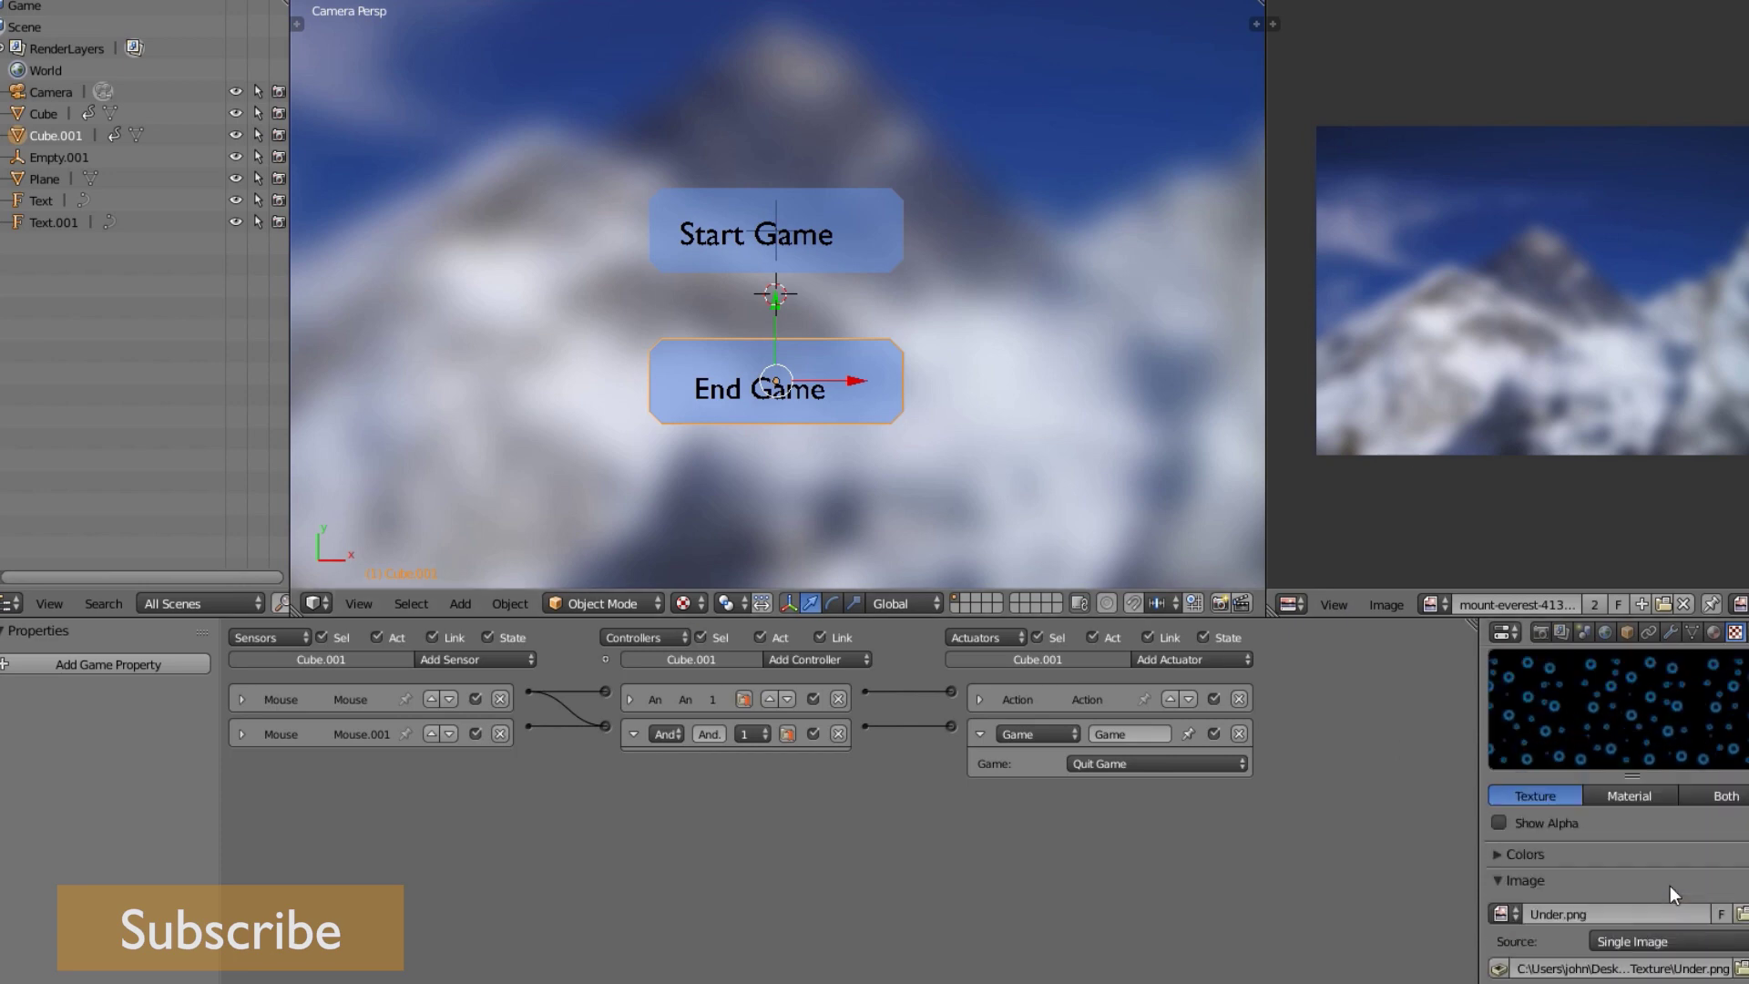
Unwrap the plate's entire mesh in Edit Mode with Smart UV Project and again with Project From View.
{"action": "key", "text": "Tab"}
{"action": "key", "text": "a"}
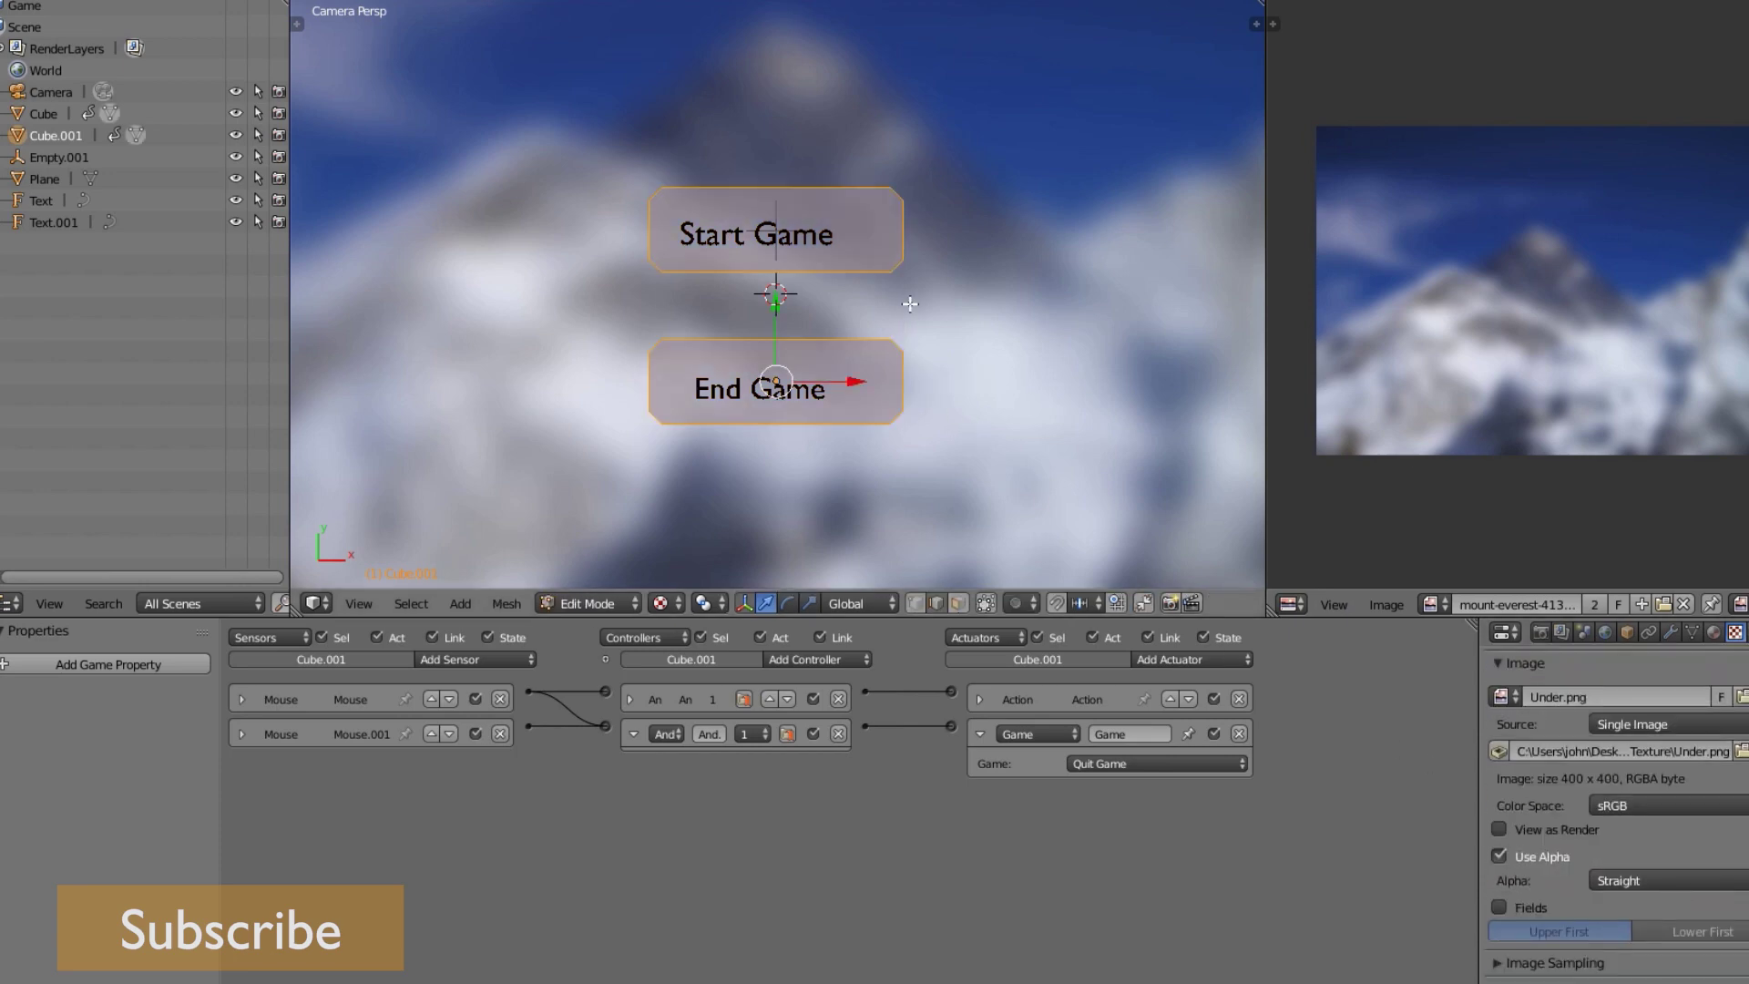
{"action": "key", "text": "u"}
{"action": "left_click", "coordinate": [897, 379]}
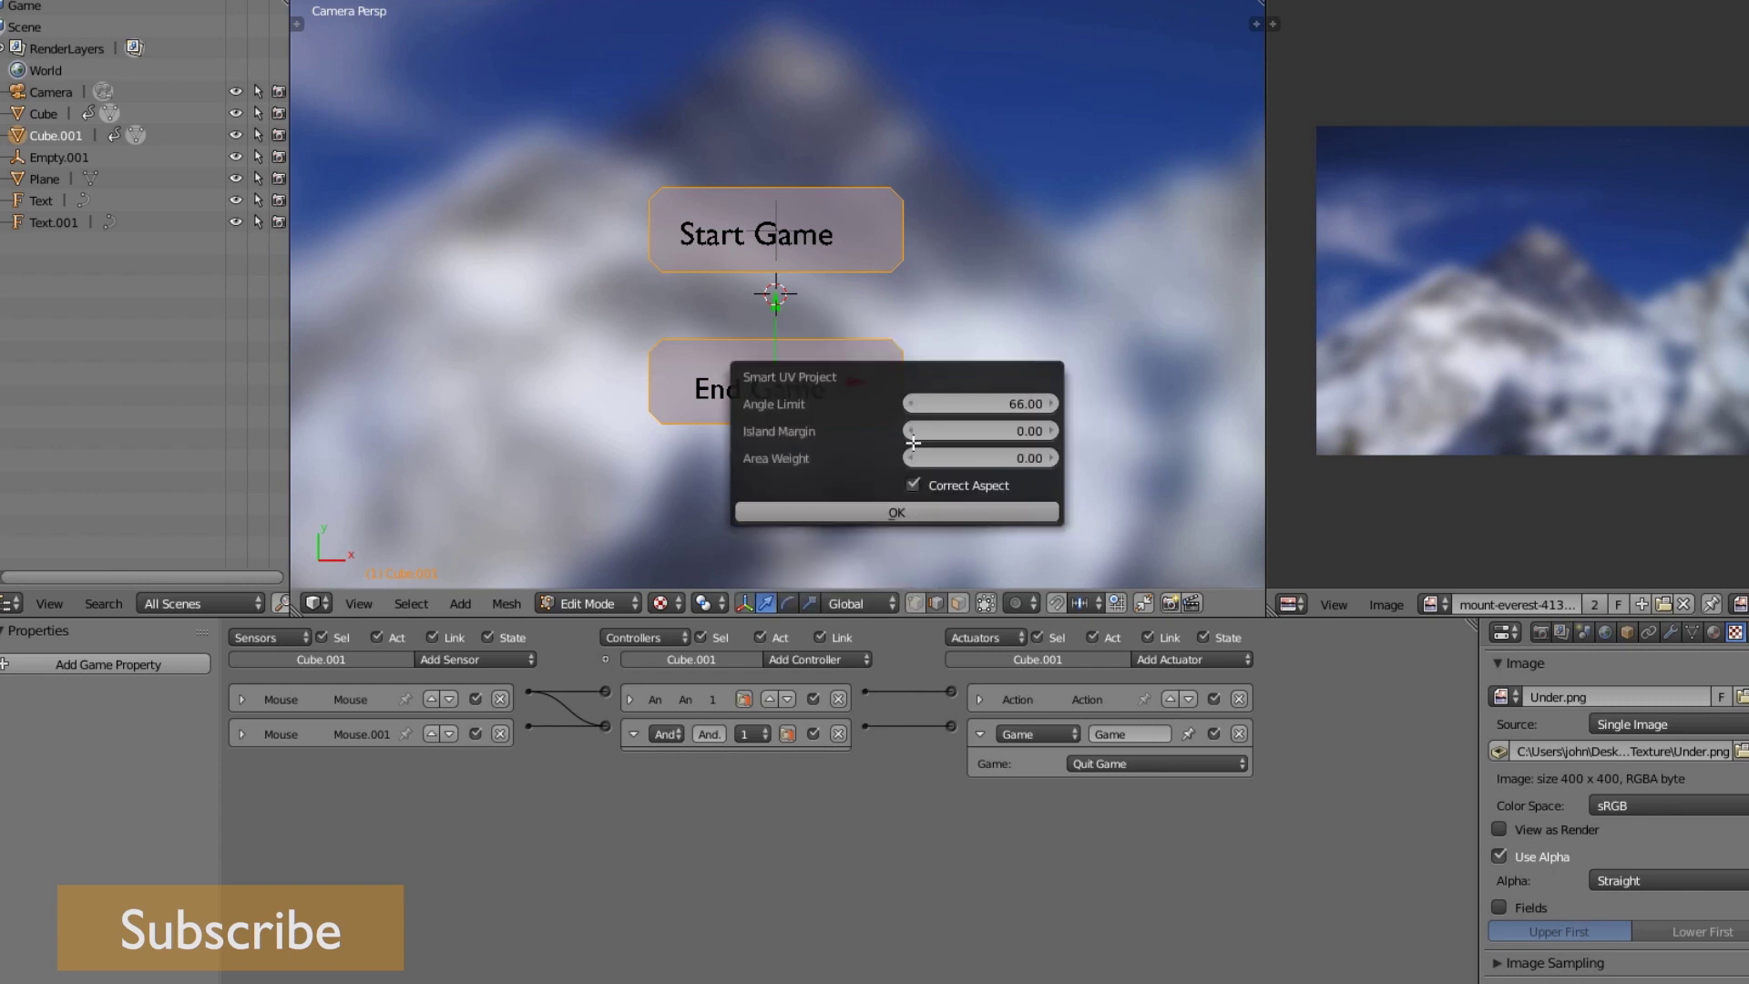
{"action": "left_click", "coordinate": [920, 513]}
{"action": "key", "text": "u"}
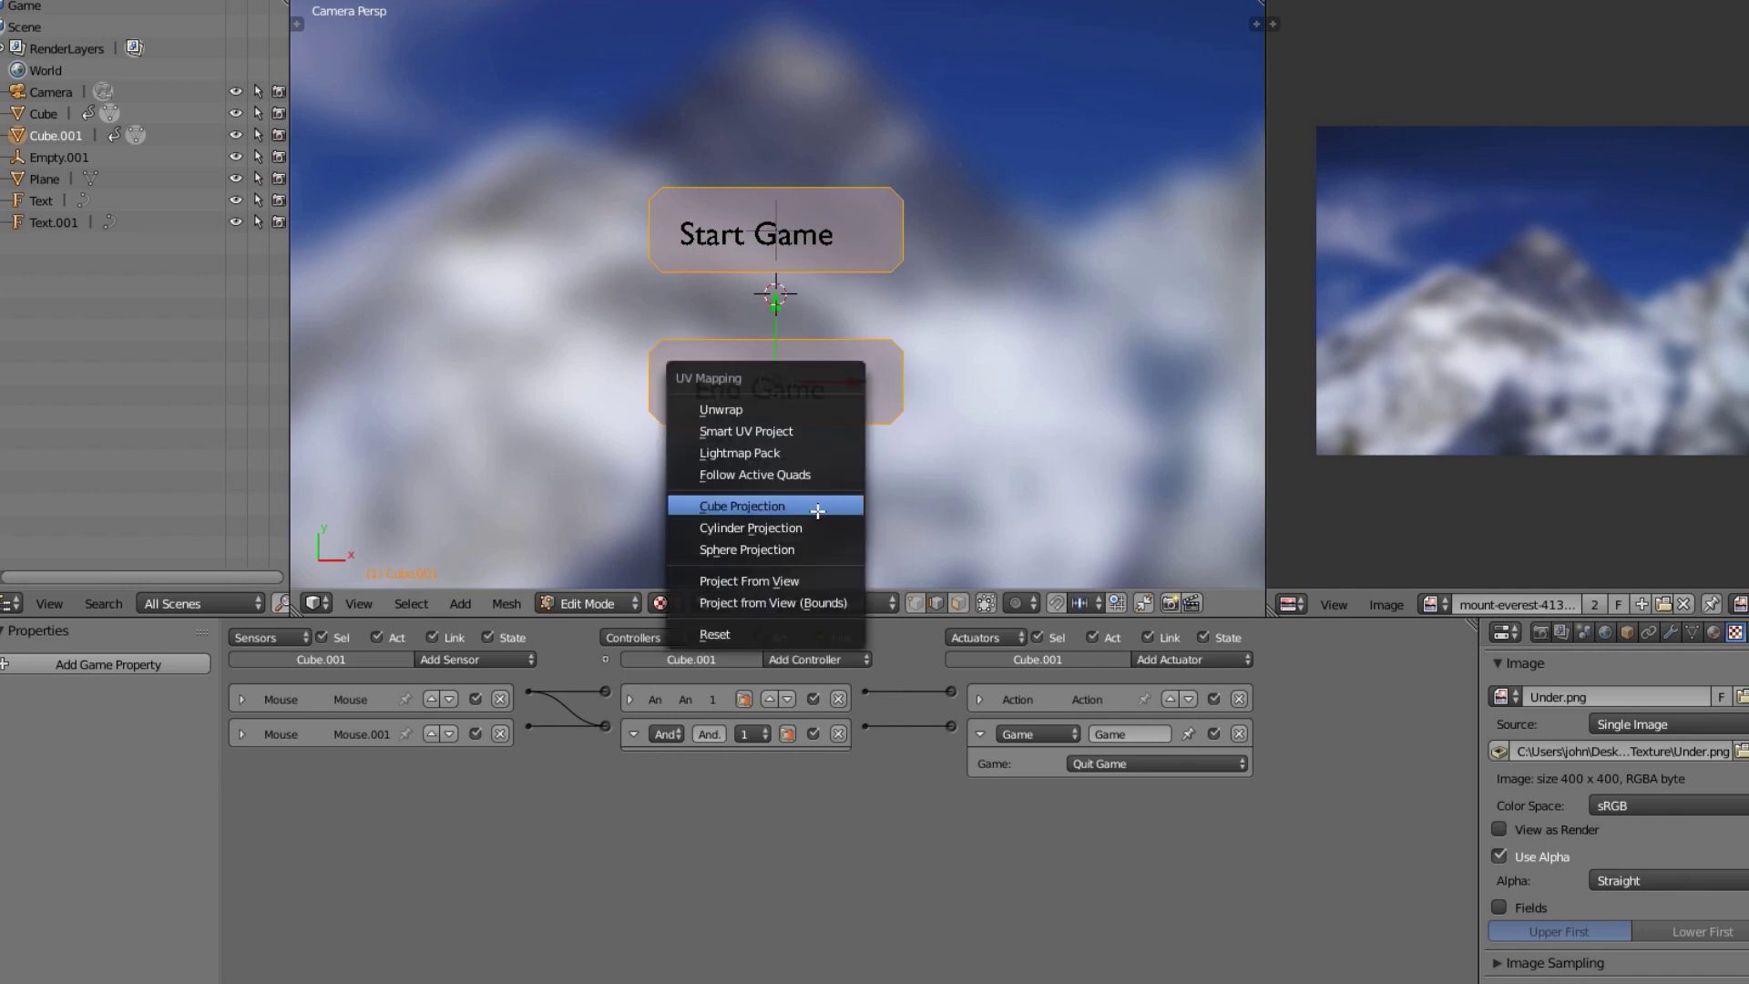
{"action": "left_click", "coordinate": [811, 584]}
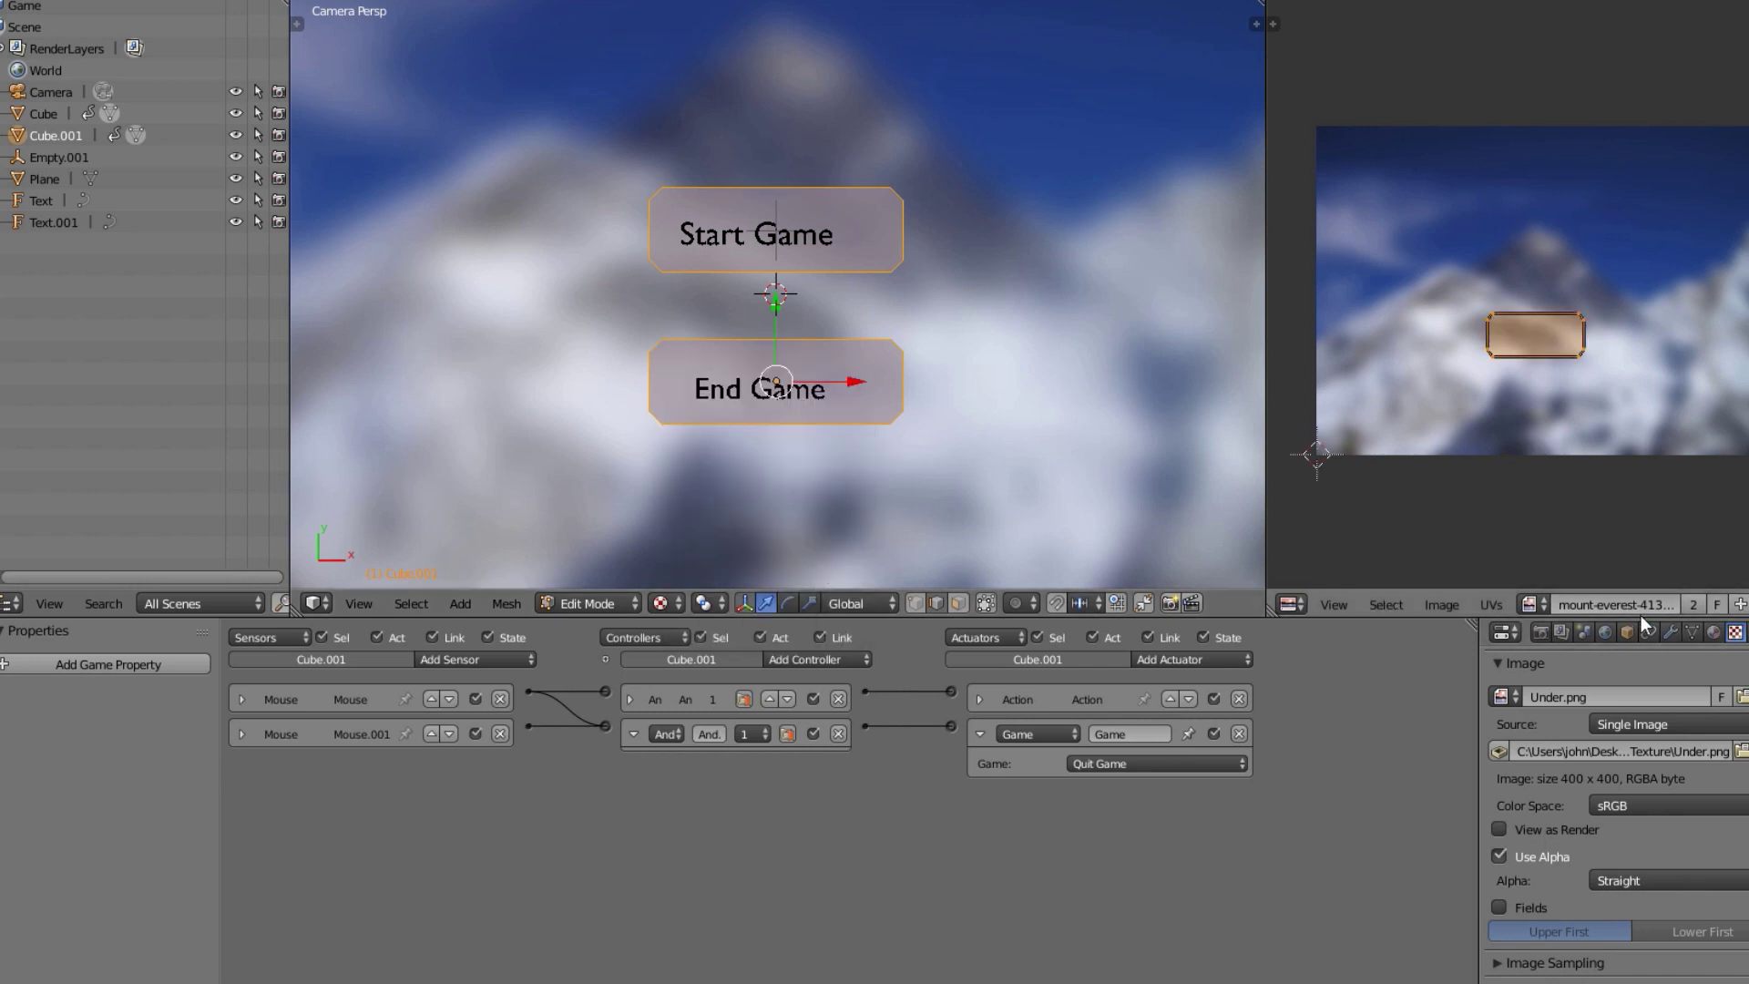
Display Under.png in the UV/Image Editor, scale the plate's UVs up beyond the image's width and return to Object Mode.
{"action": "left_click", "coordinate": [1533, 604]}
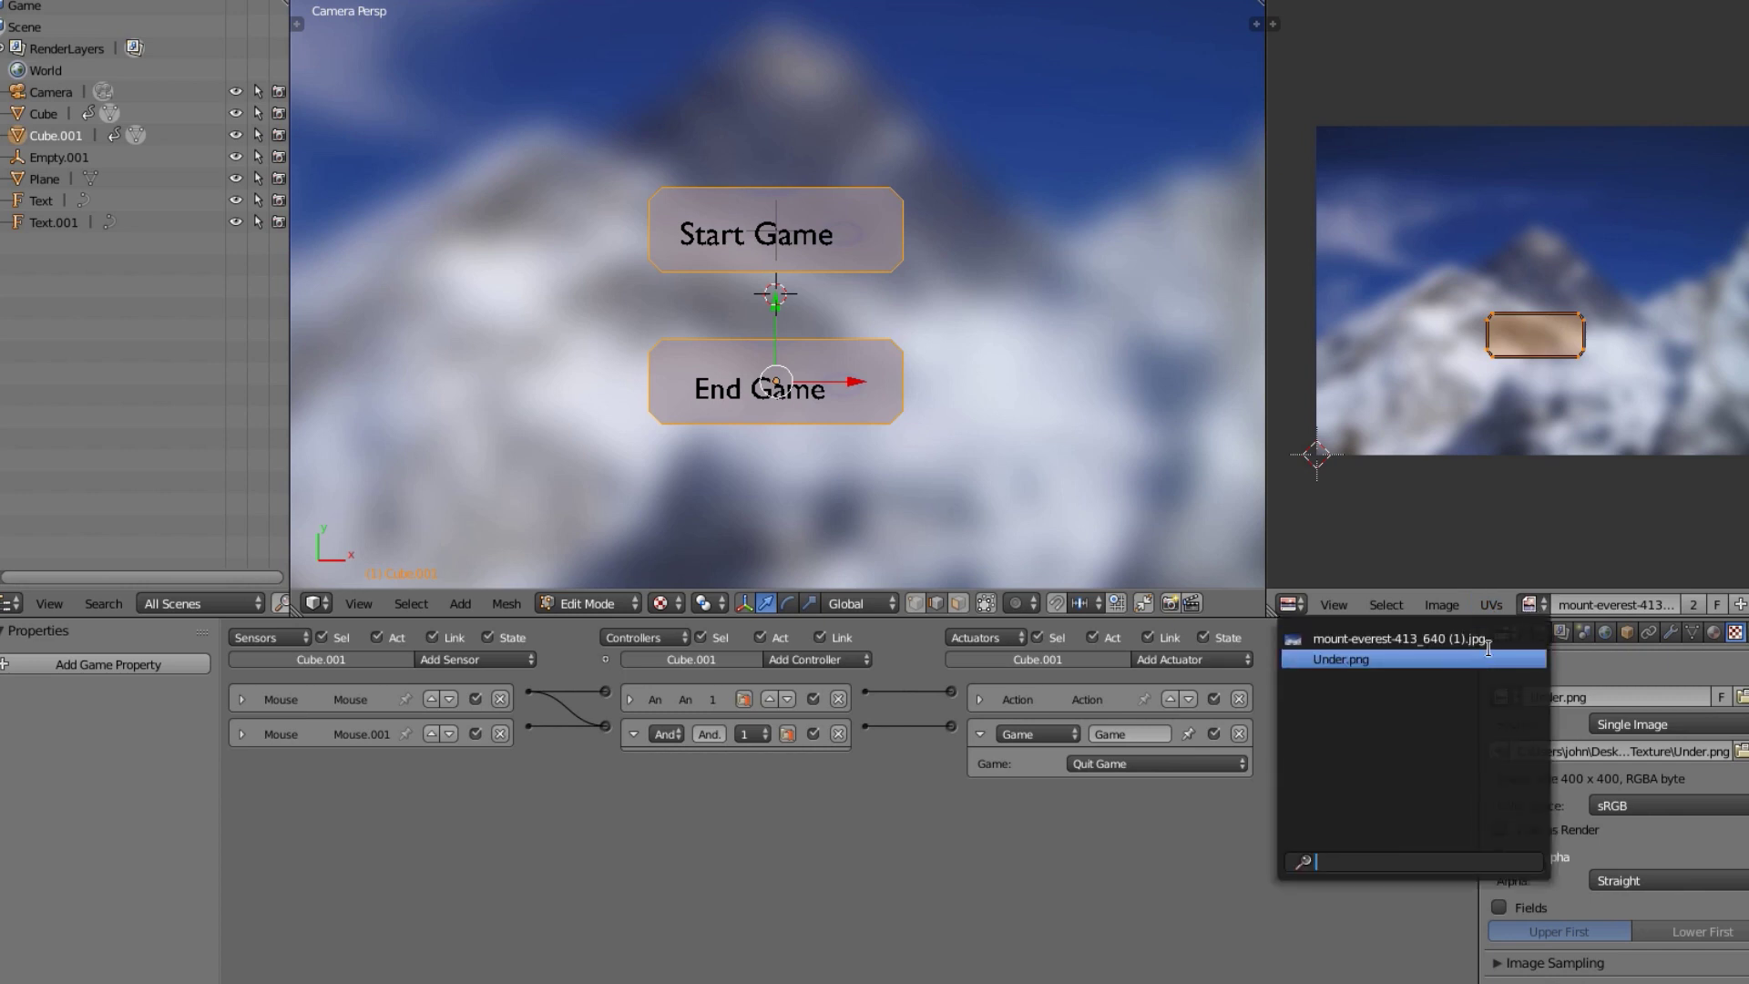
{"action": "left_click", "coordinate": [1488, 648]}
{"action": "key", "text": "s"}
{"action": "left_click", "coordinate": [1582, 499]}
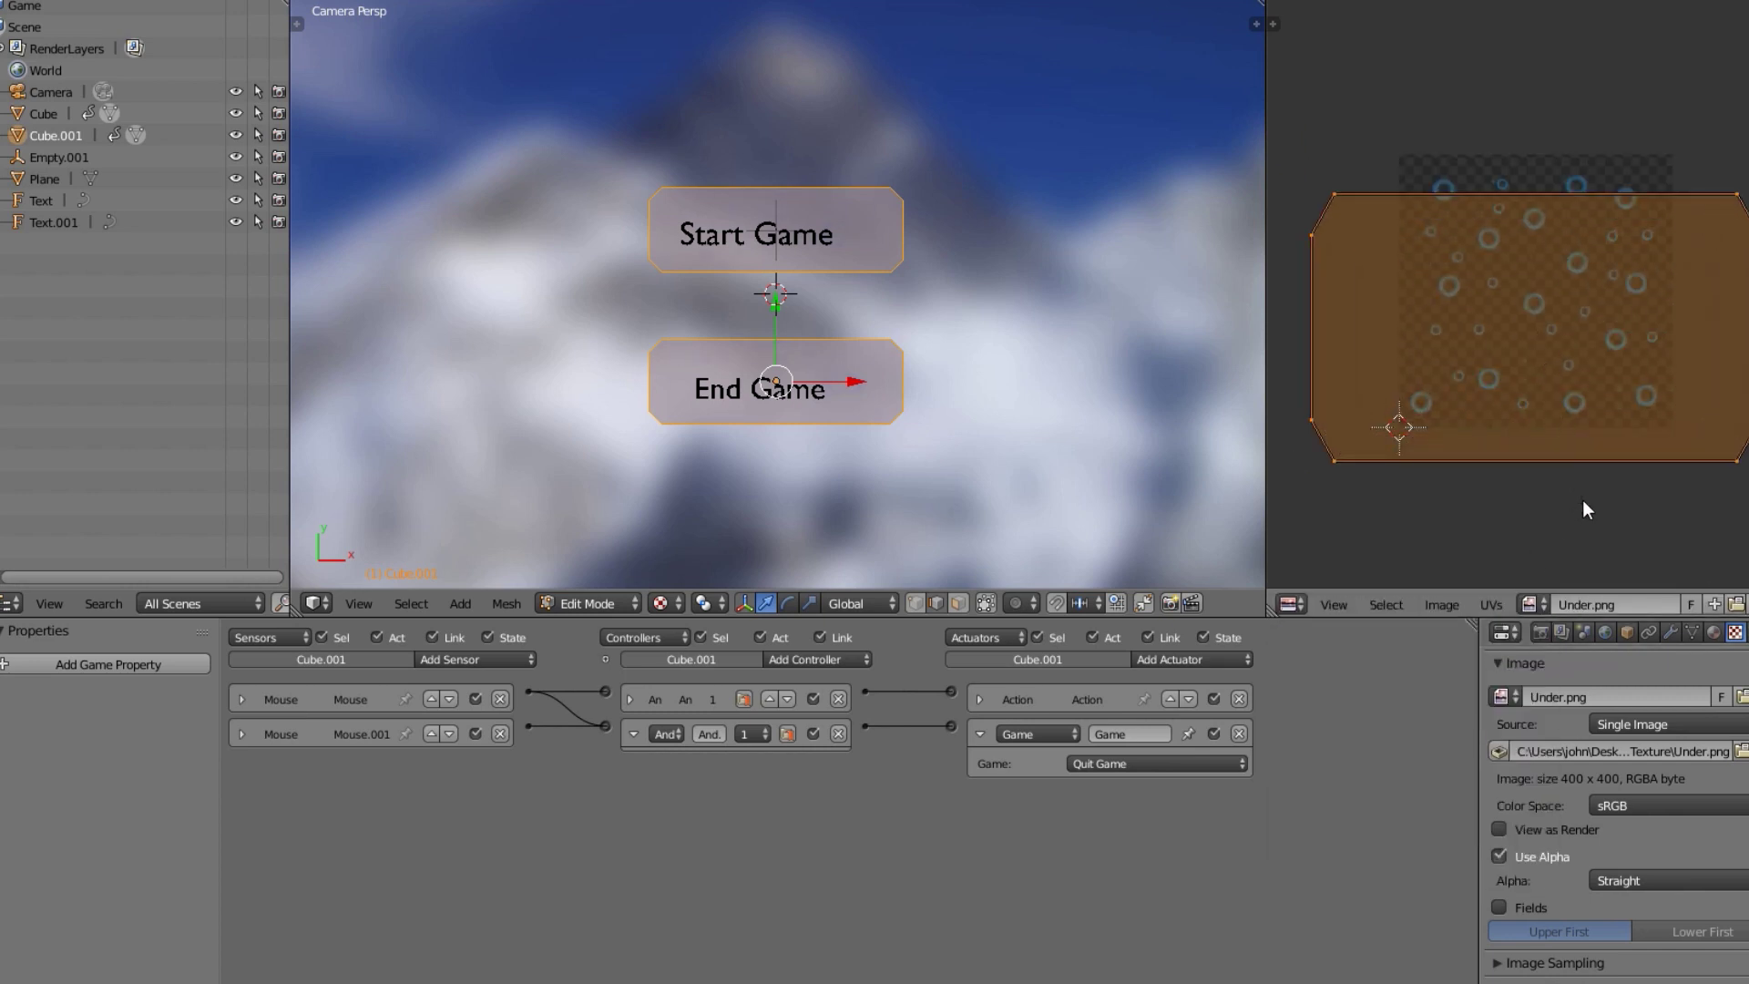
{"action": "key", "text": "Tab"}
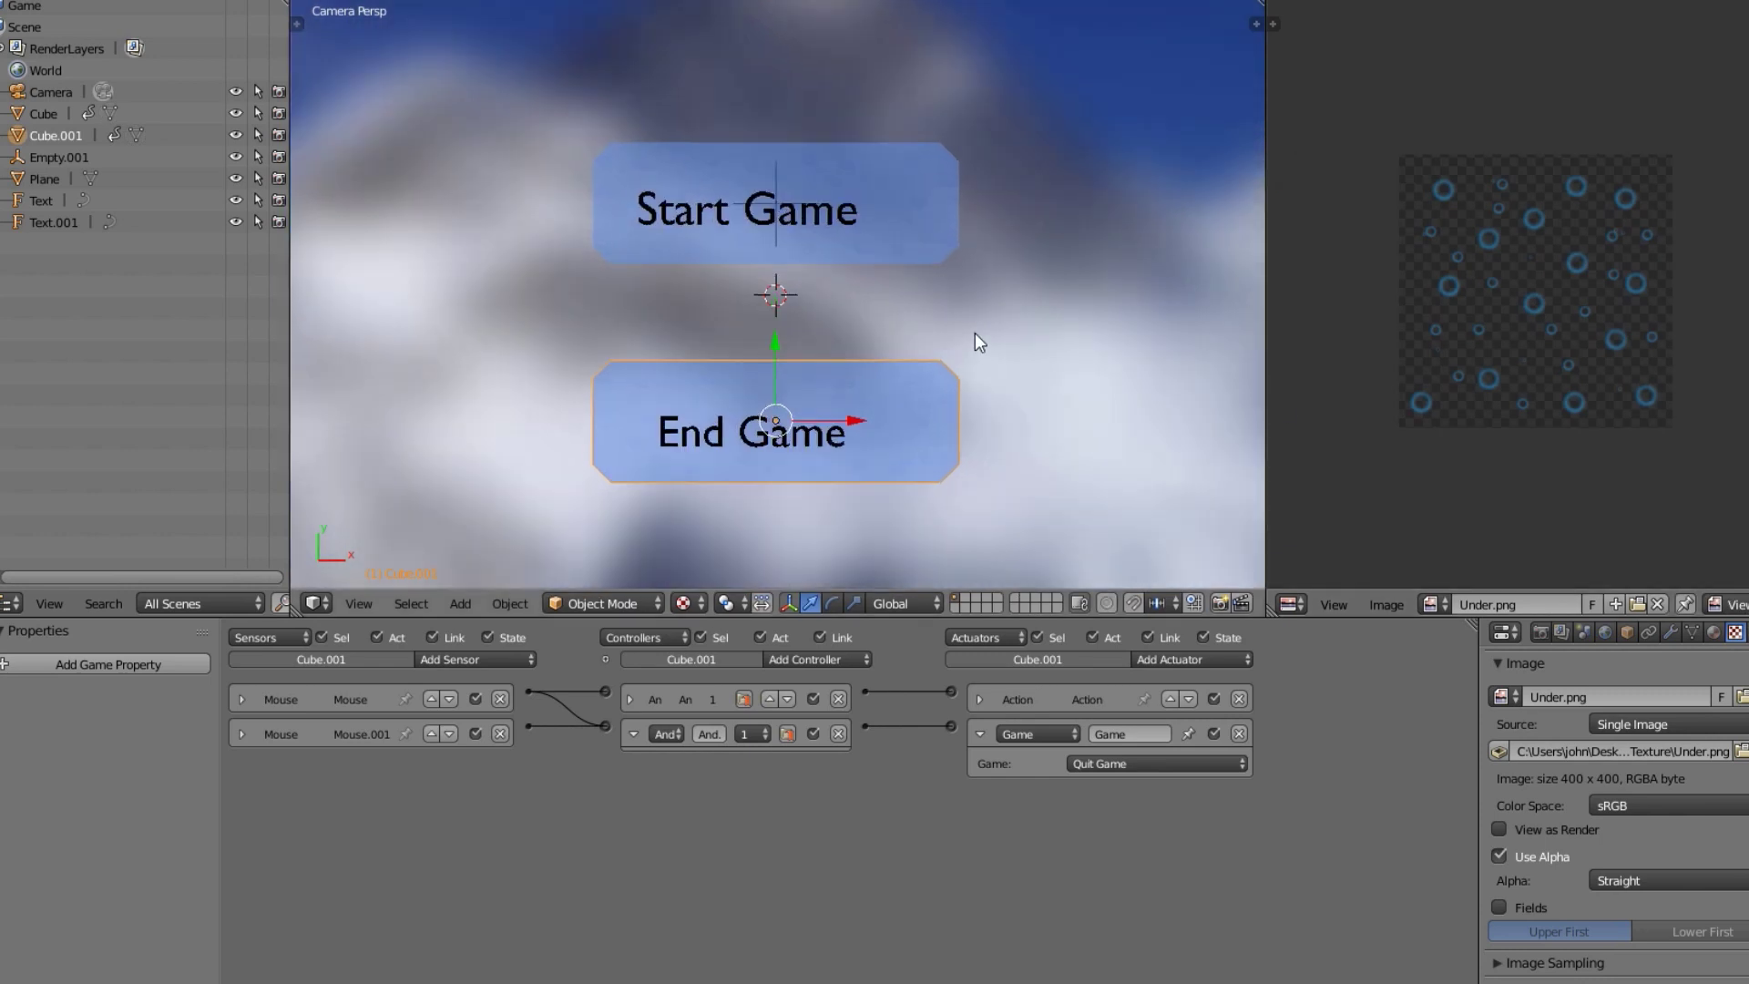
{"action": "scroll", "coordinate": [975, 334], "scroll_direction": "up", "scroll_amount": 2}
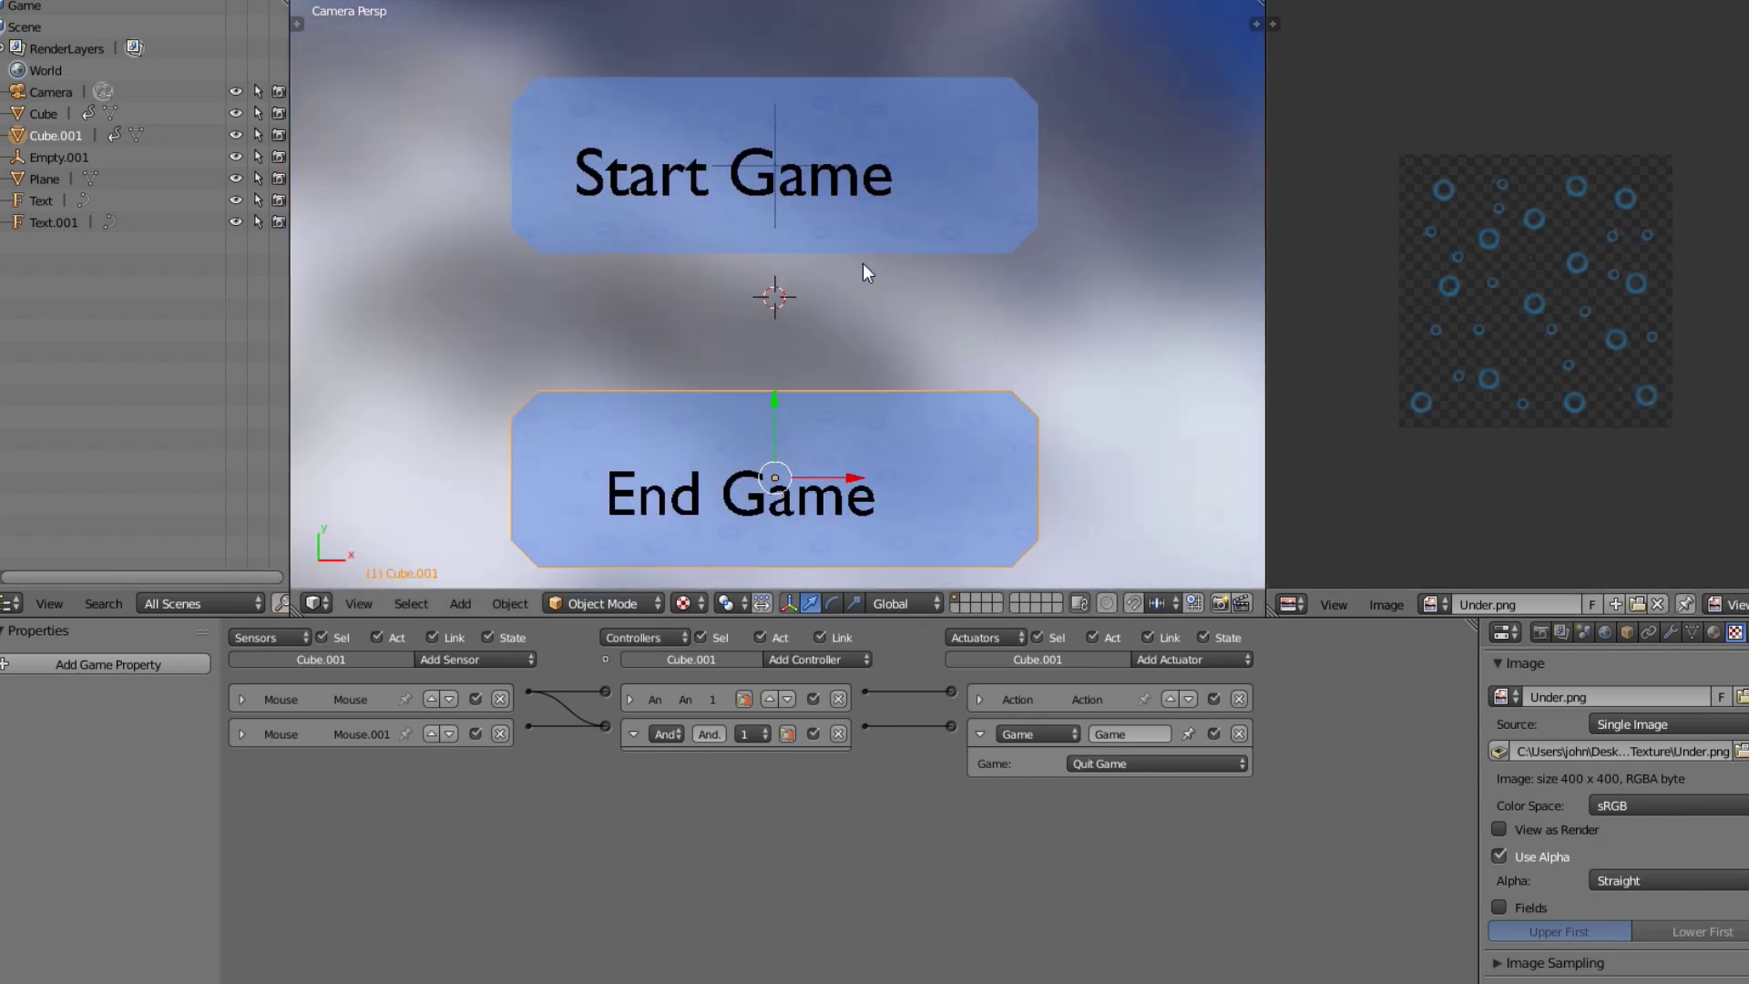
Scale the plate's UVs along Y to about 0.6 in Edit Mode and return to Object Mode to inspect the pattern.
{"action": "key", "text": "Tab"}
{"action": "key", "text": "s"}
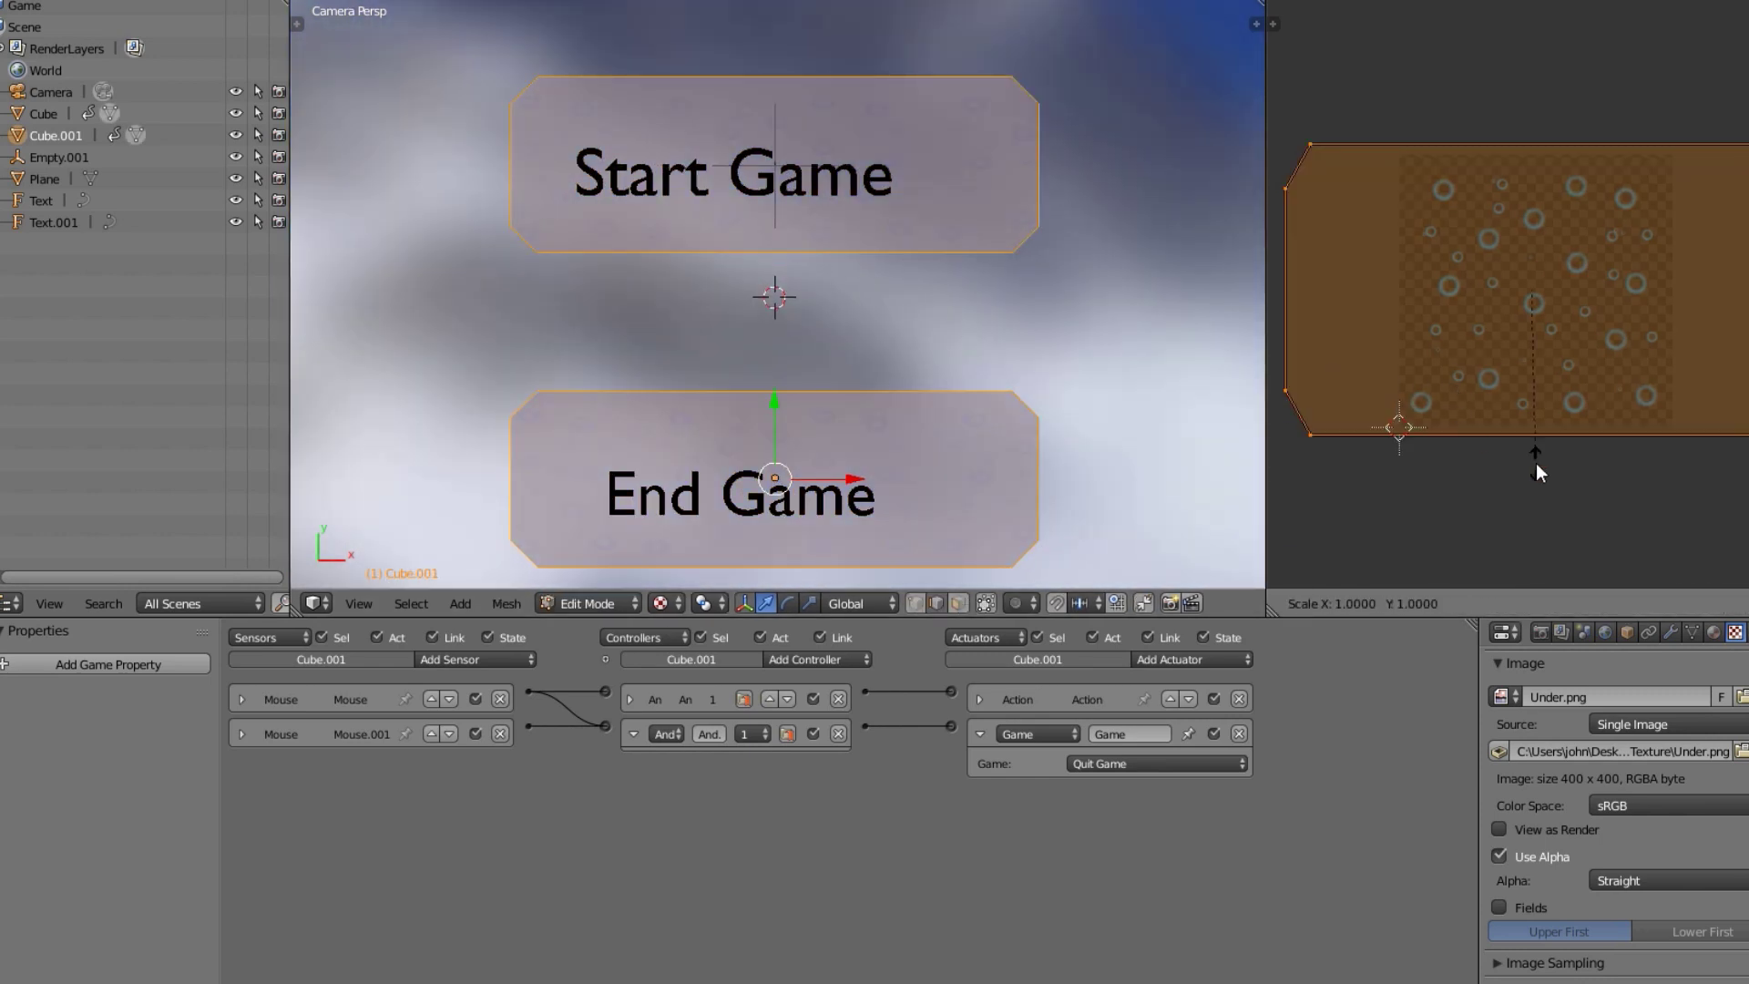
{"action": "key", "text": "y"}
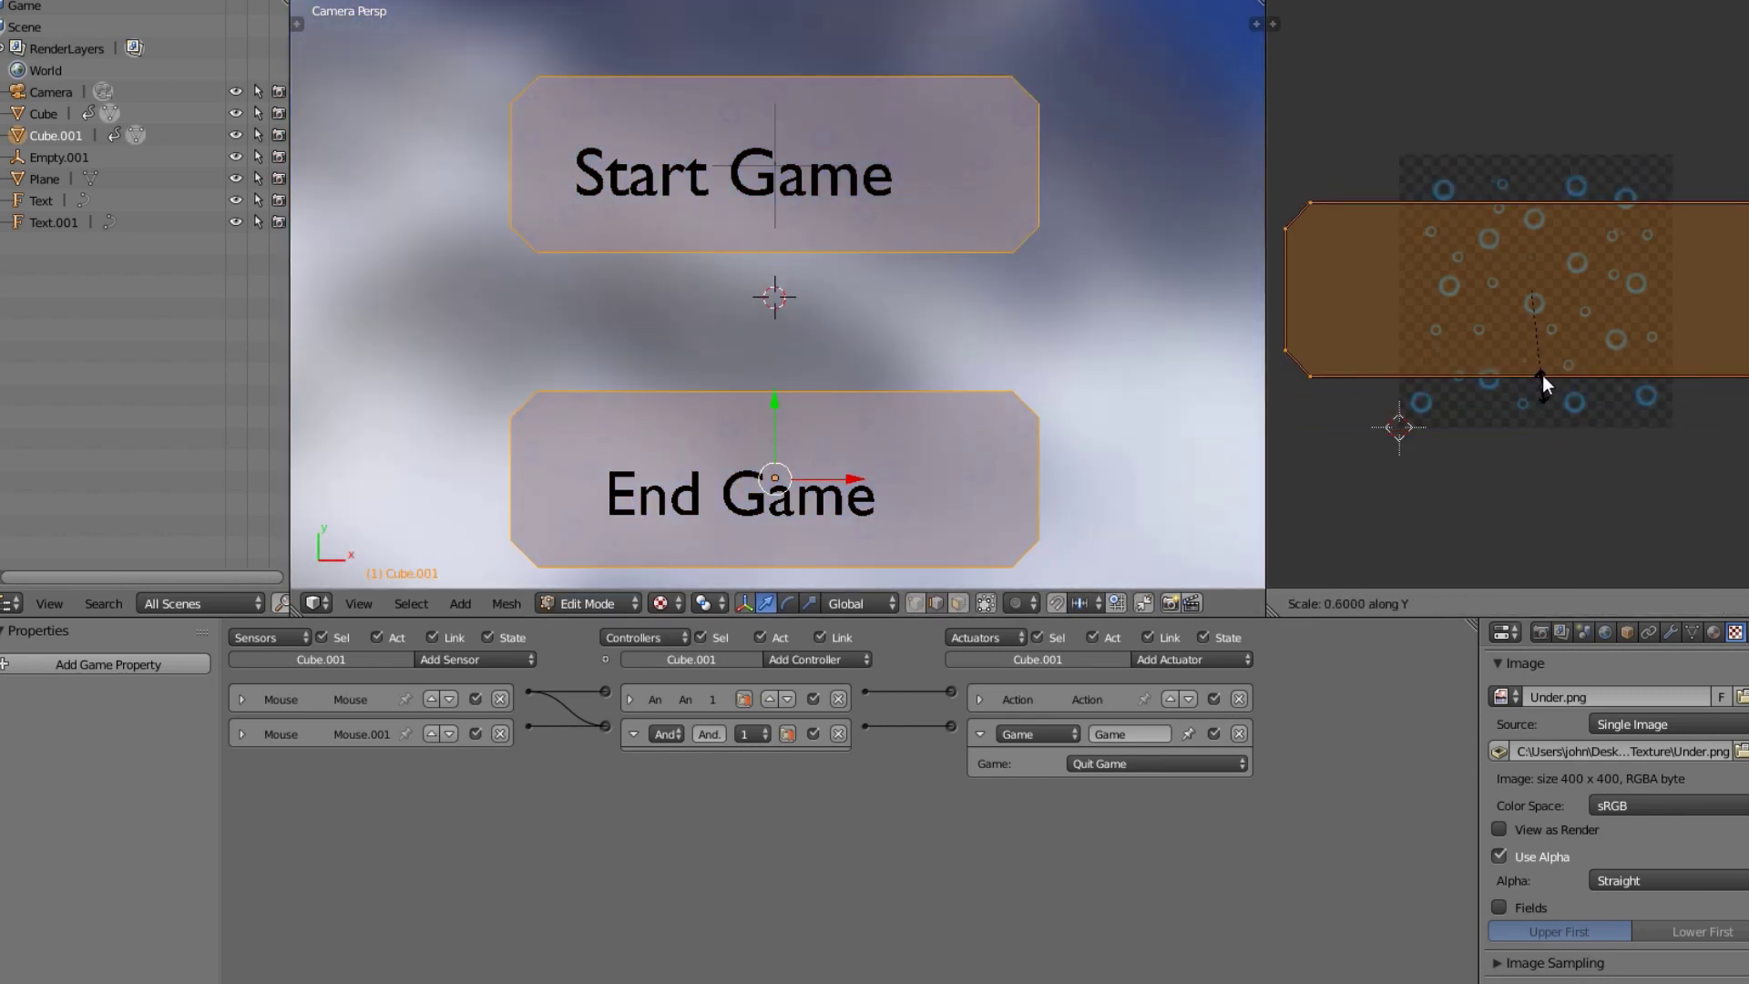
{"action": "left_click", "coordinate": [1543, 374]}
{"action": "key", "text": "Tab"}
{"action": "scroll", "coordinate": [916, 352], "scroll_direction": "down", "scroll_amount": 2}
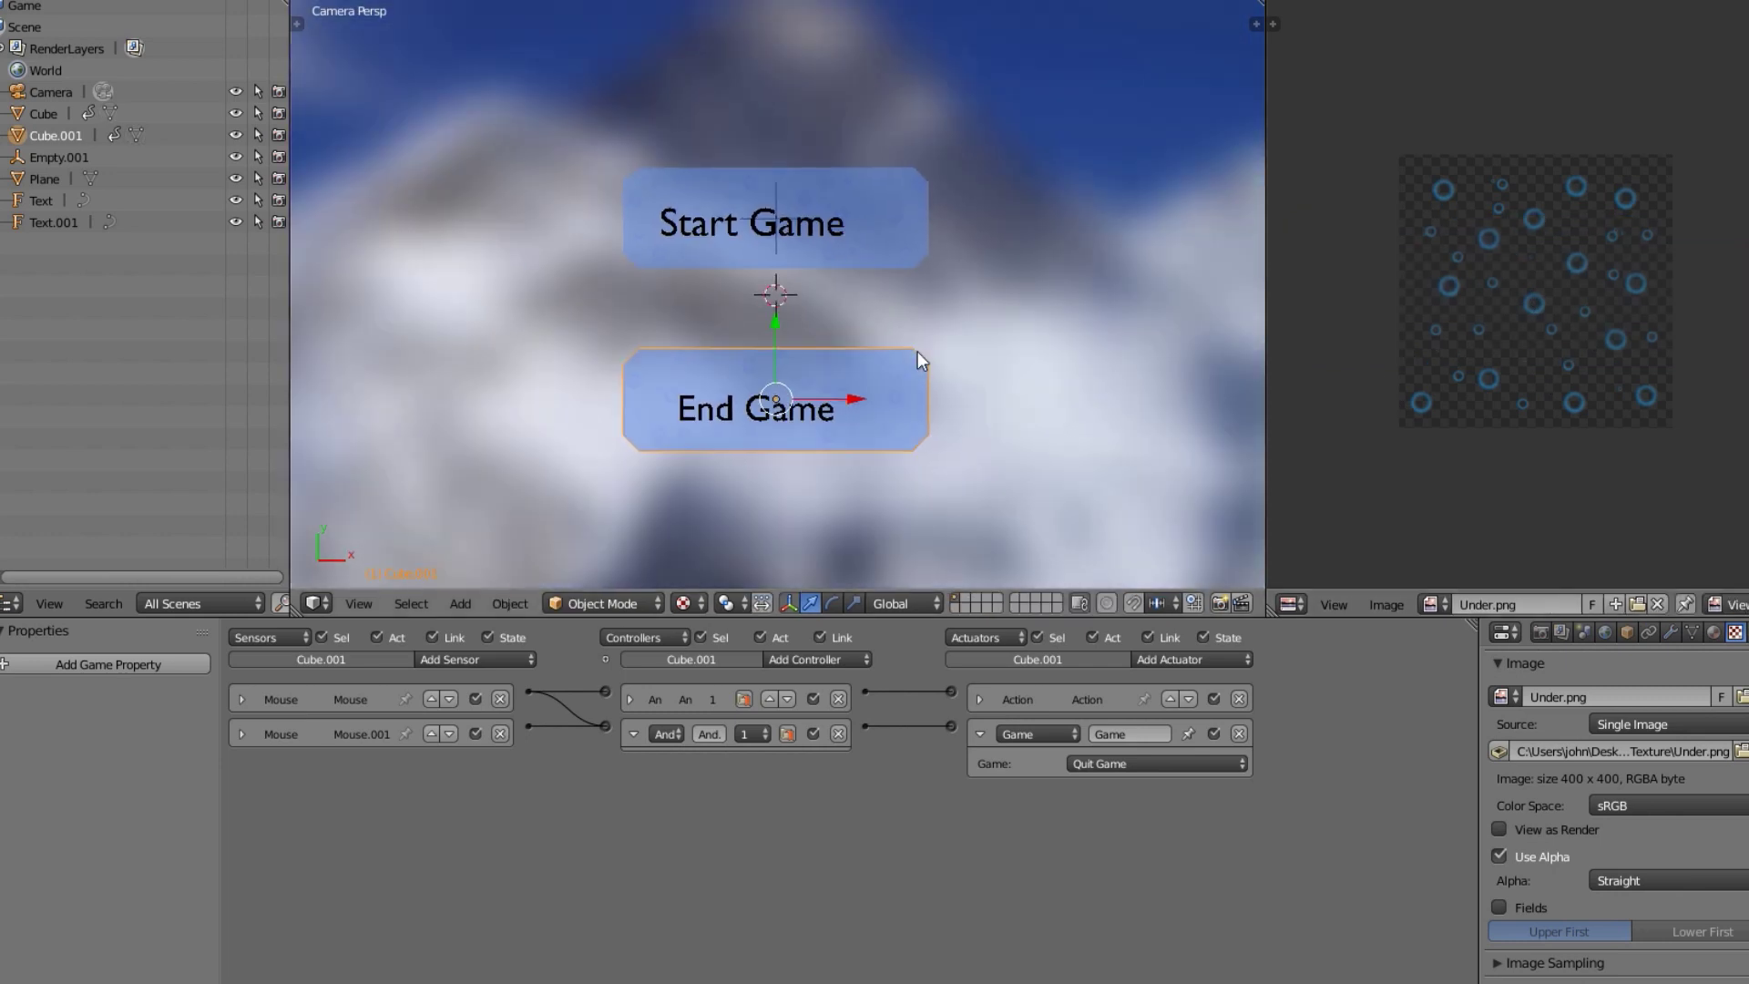
{"action": "scroll", "coordinate": [917, 352], "scroll_direction": "up", "scroll_amount": 3}
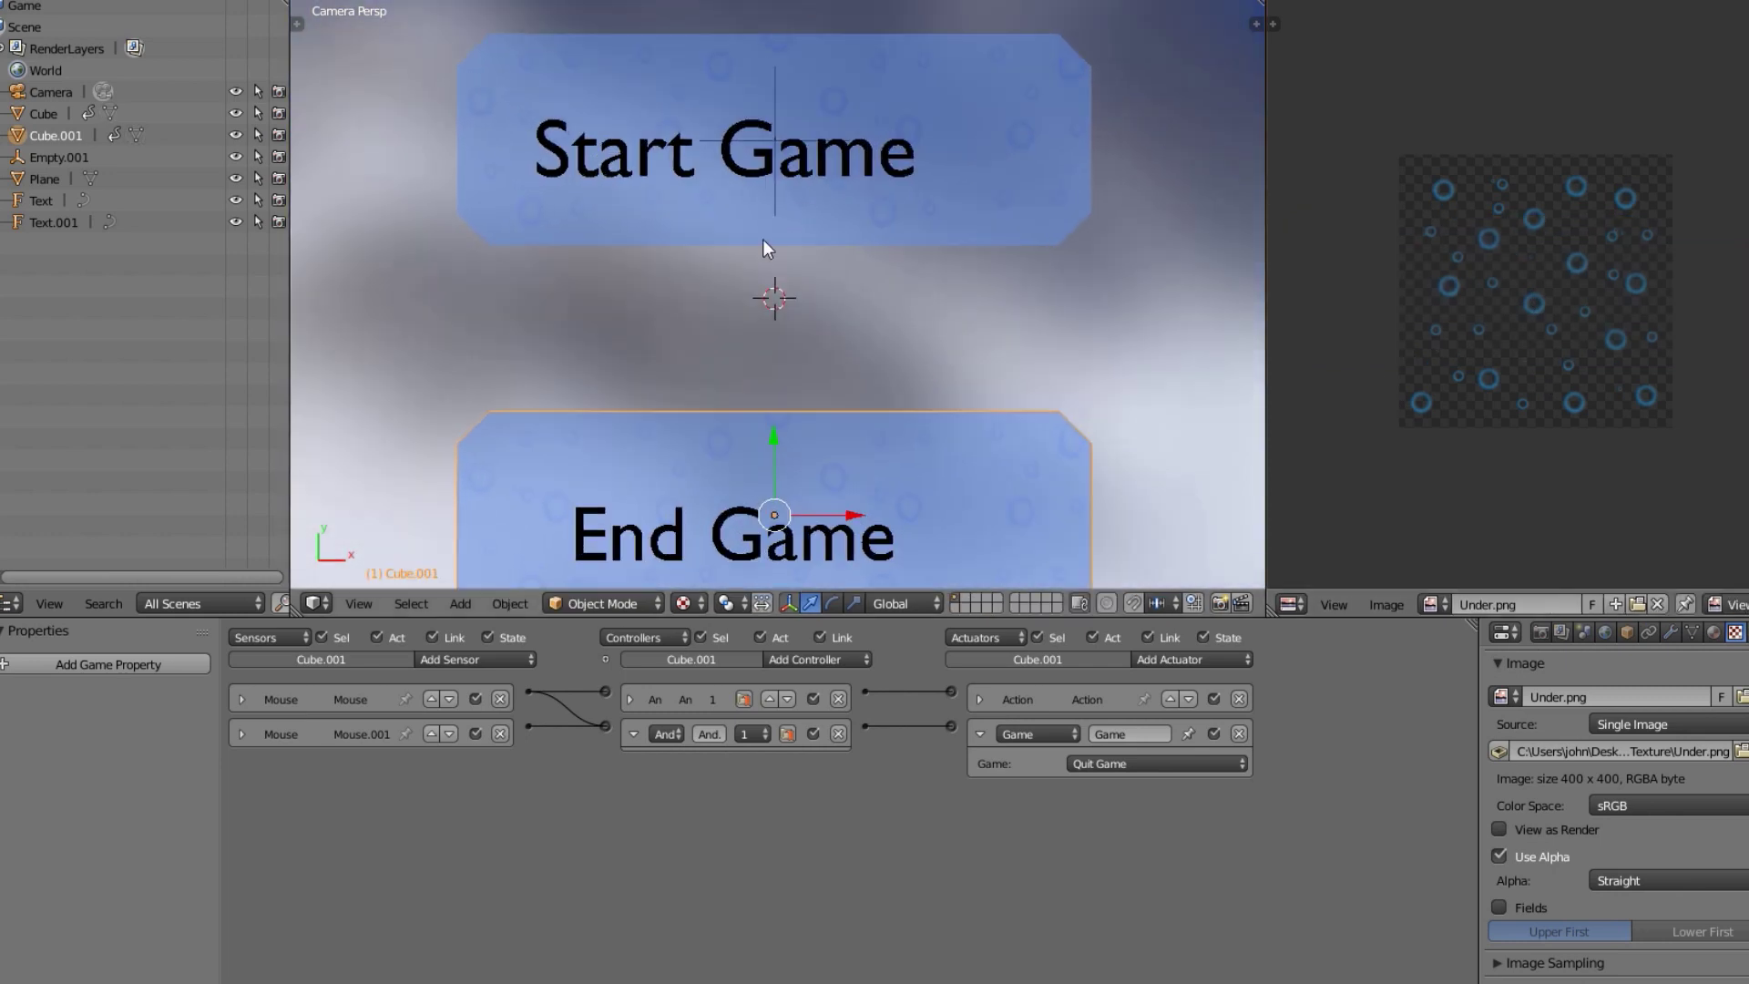
{"action": "scroll", "coordinate": [762, 239], "scroll_direction": "down", "scroll_amount": 2}
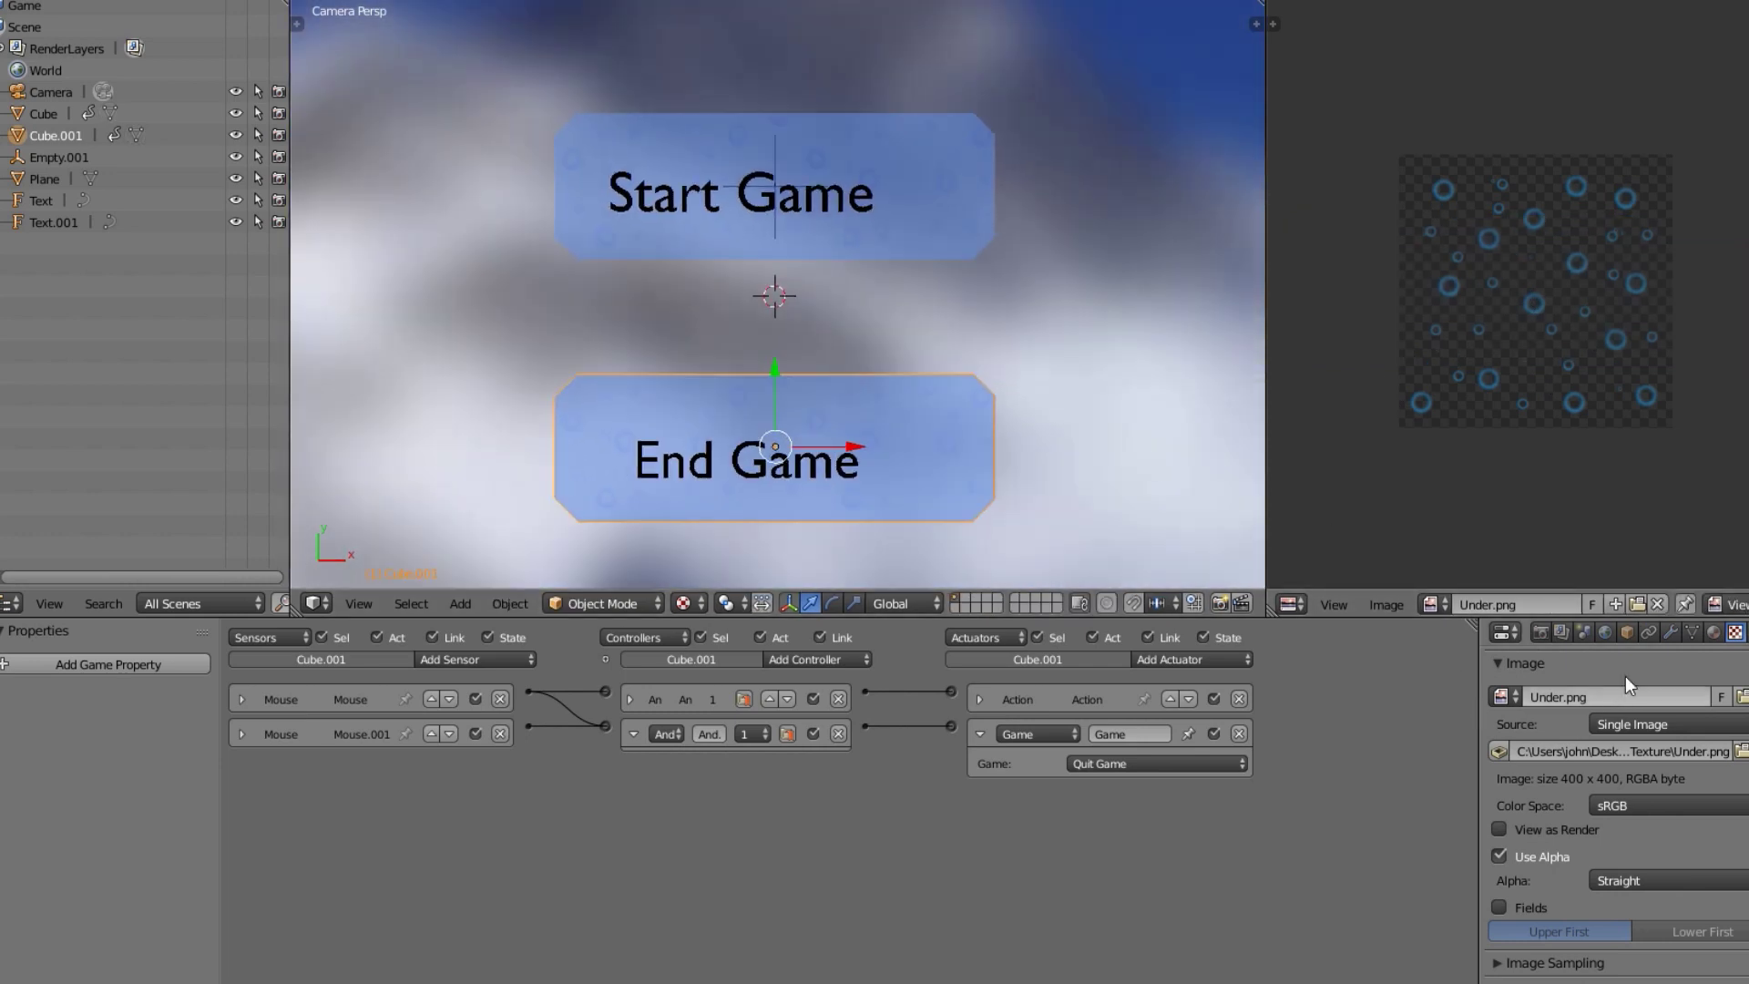
Inspect the Button material's settings and run the game to check the circle pattern on both plates.
{"action": "left_click_drag", "start_coordinate": [1715, 619], "coordinate": [1715, 632]}
{"action": "left_click", "coordinate": [1713, 645]}
{"action": "scroll", "coordinate": [1674, 856], "scroll_direction": "down", "scroll_amount": 2}
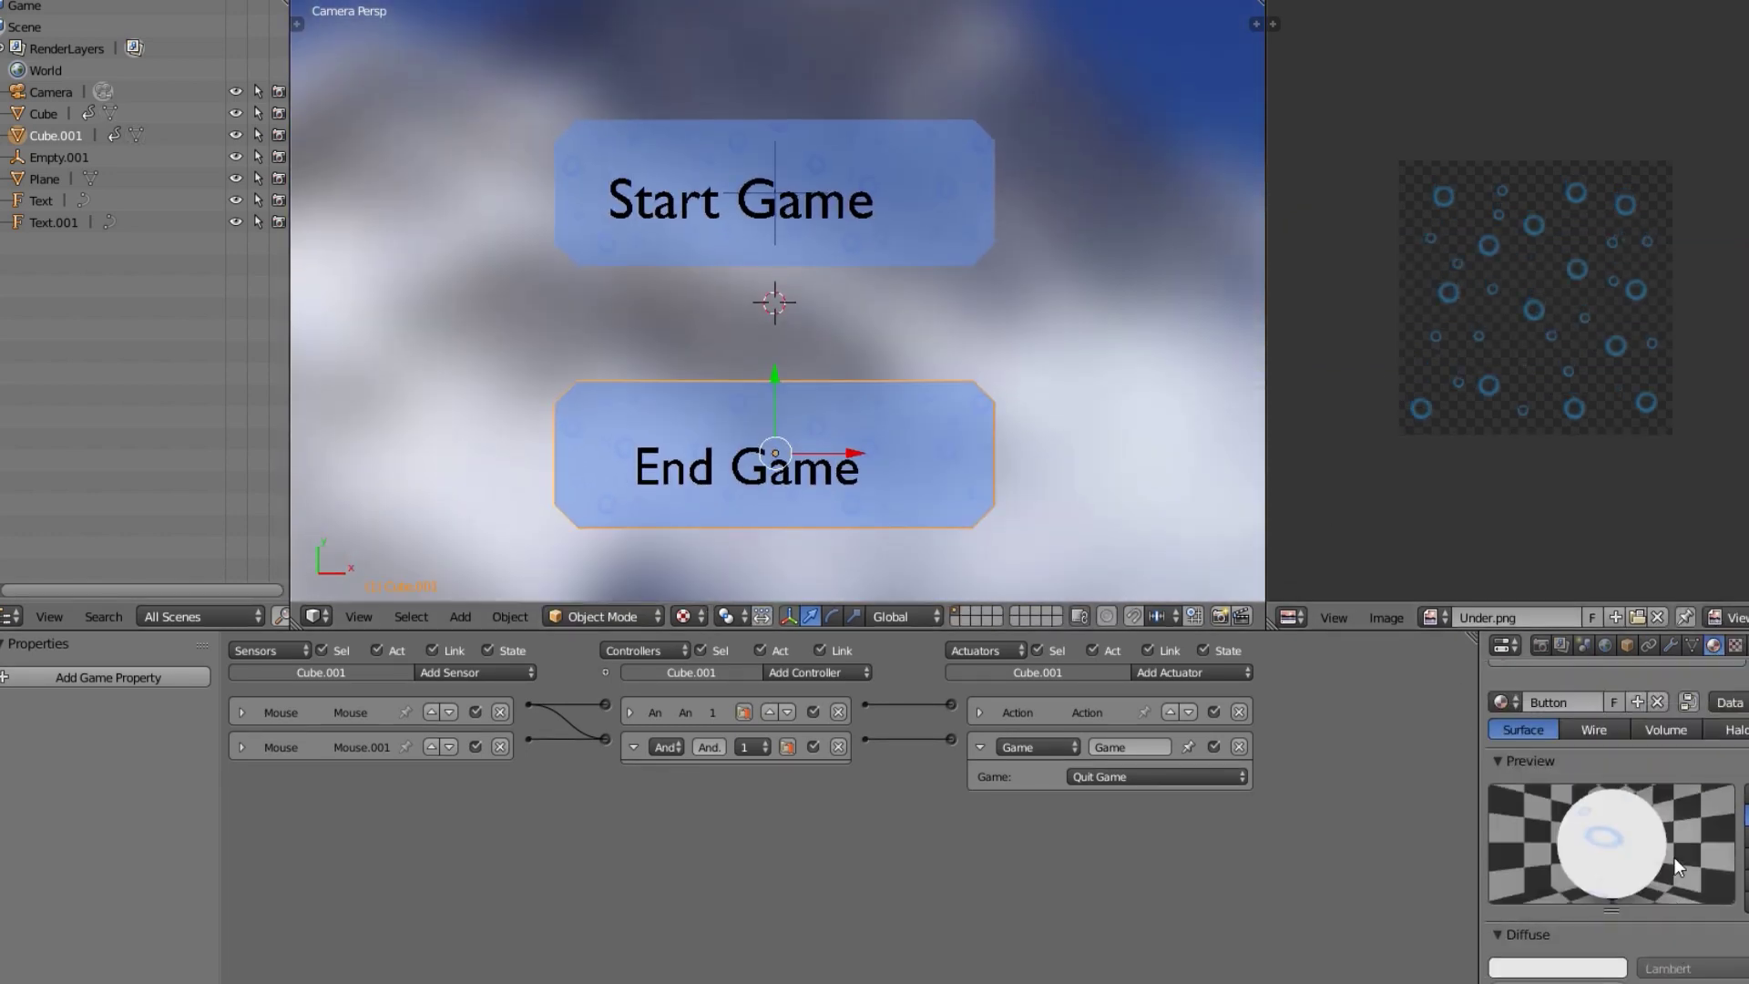
{"action": "scroll", "coordinate": [1674, 856], "scroll_direction": "up", "scroll_amount": 2}
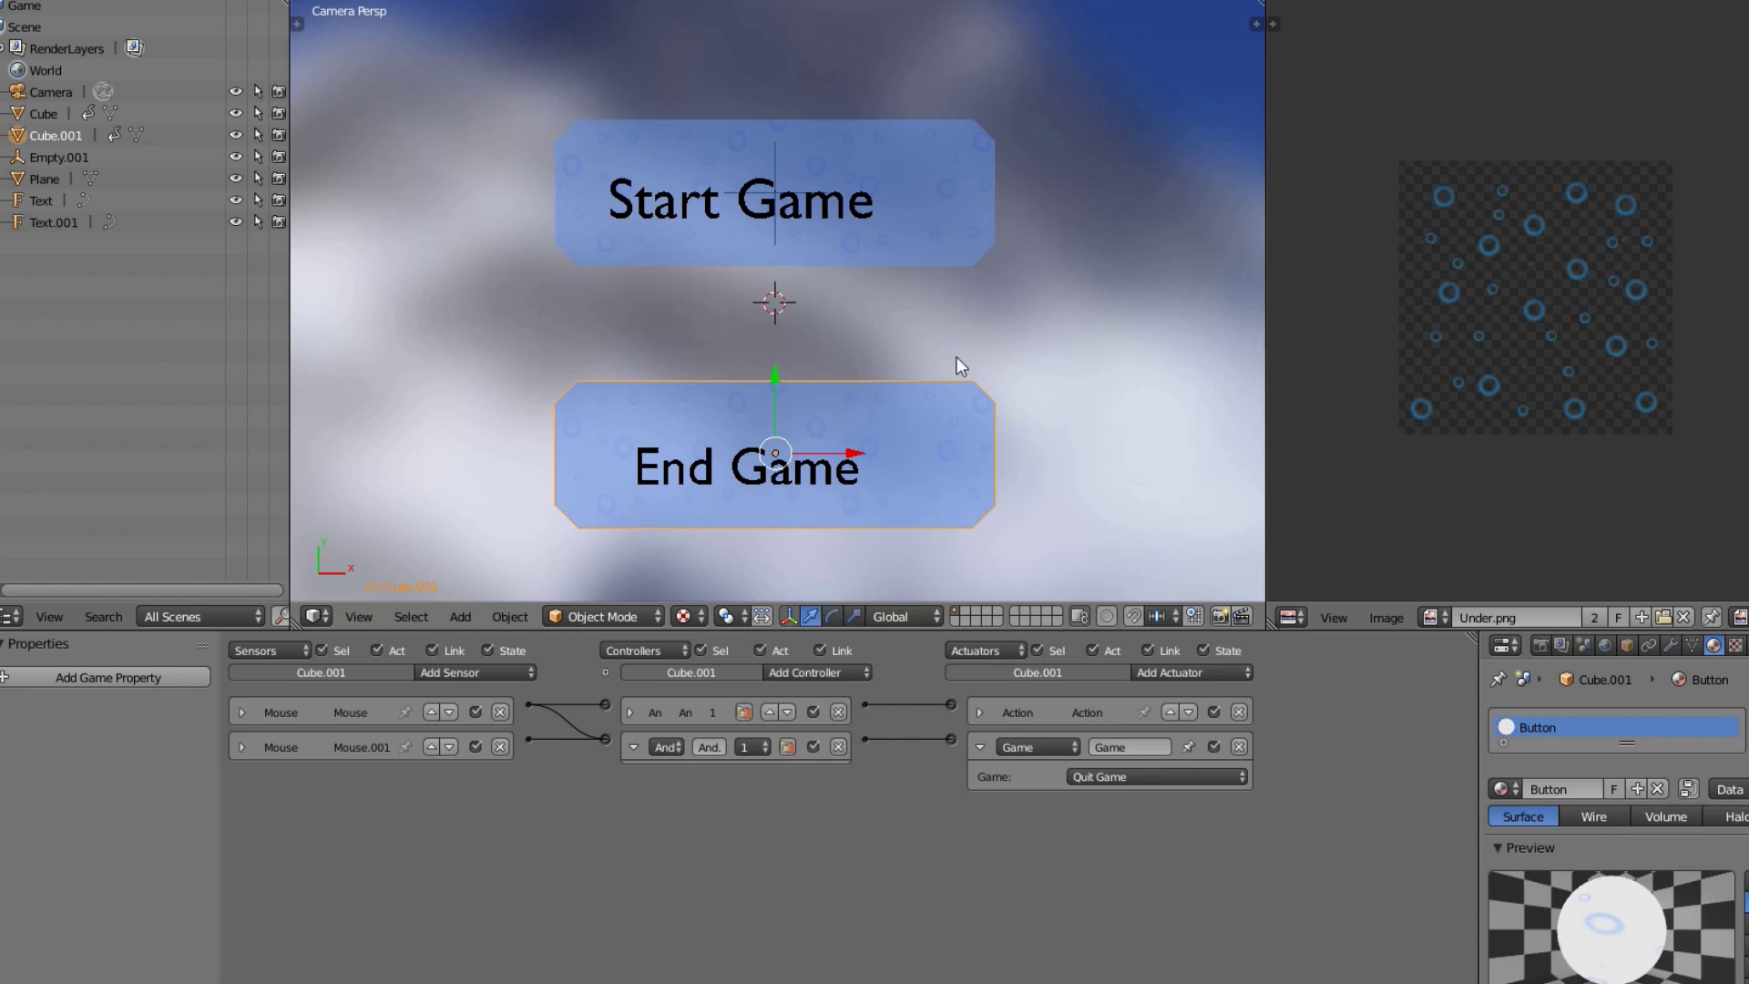
{"action": "scroll", "coordinate": [820, 414], "scroll_direction": "down", "scroll_amount": 4}
{"action": "scroll", "coordinate": [793, 451], "scroll_direction": "up", "scroll_amount": 3}
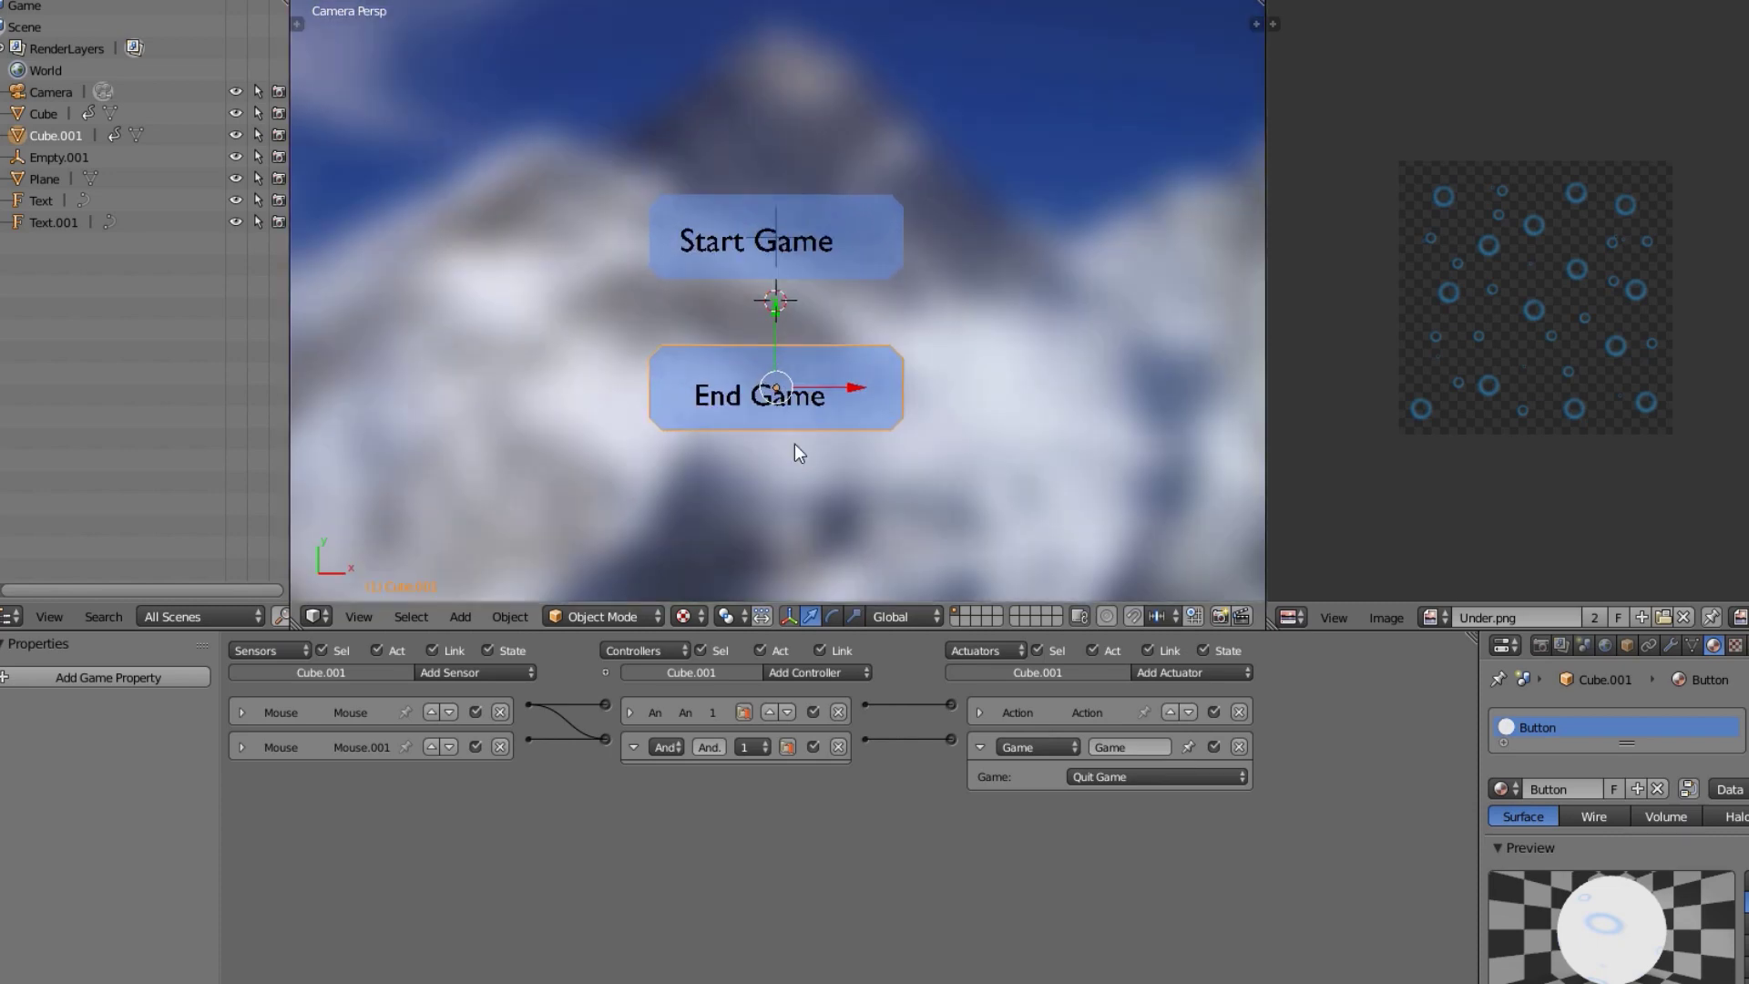
{"action": "key", "text": "p"}
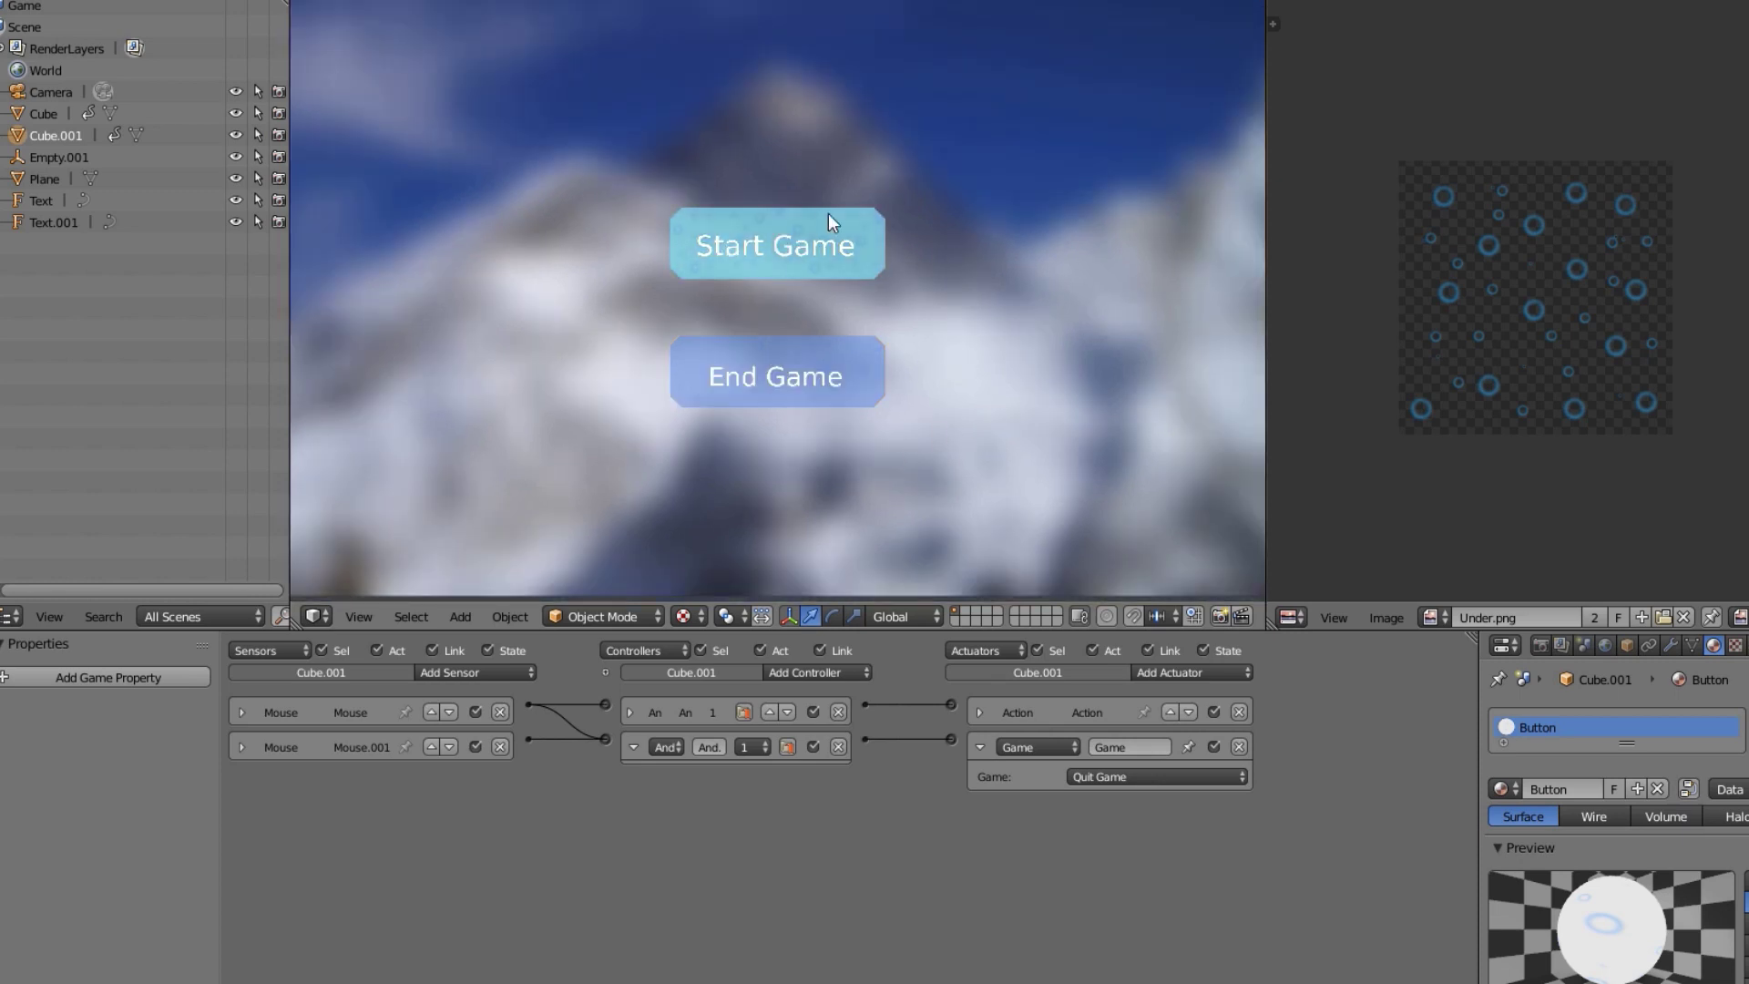
{"action": "key", "text": "Escape"}
Examine the Under.png texture's mapping, influence and blend type options, keeping Mix, and run the game again.
{"action": "left_click", "coordinate": [1735, 645]}
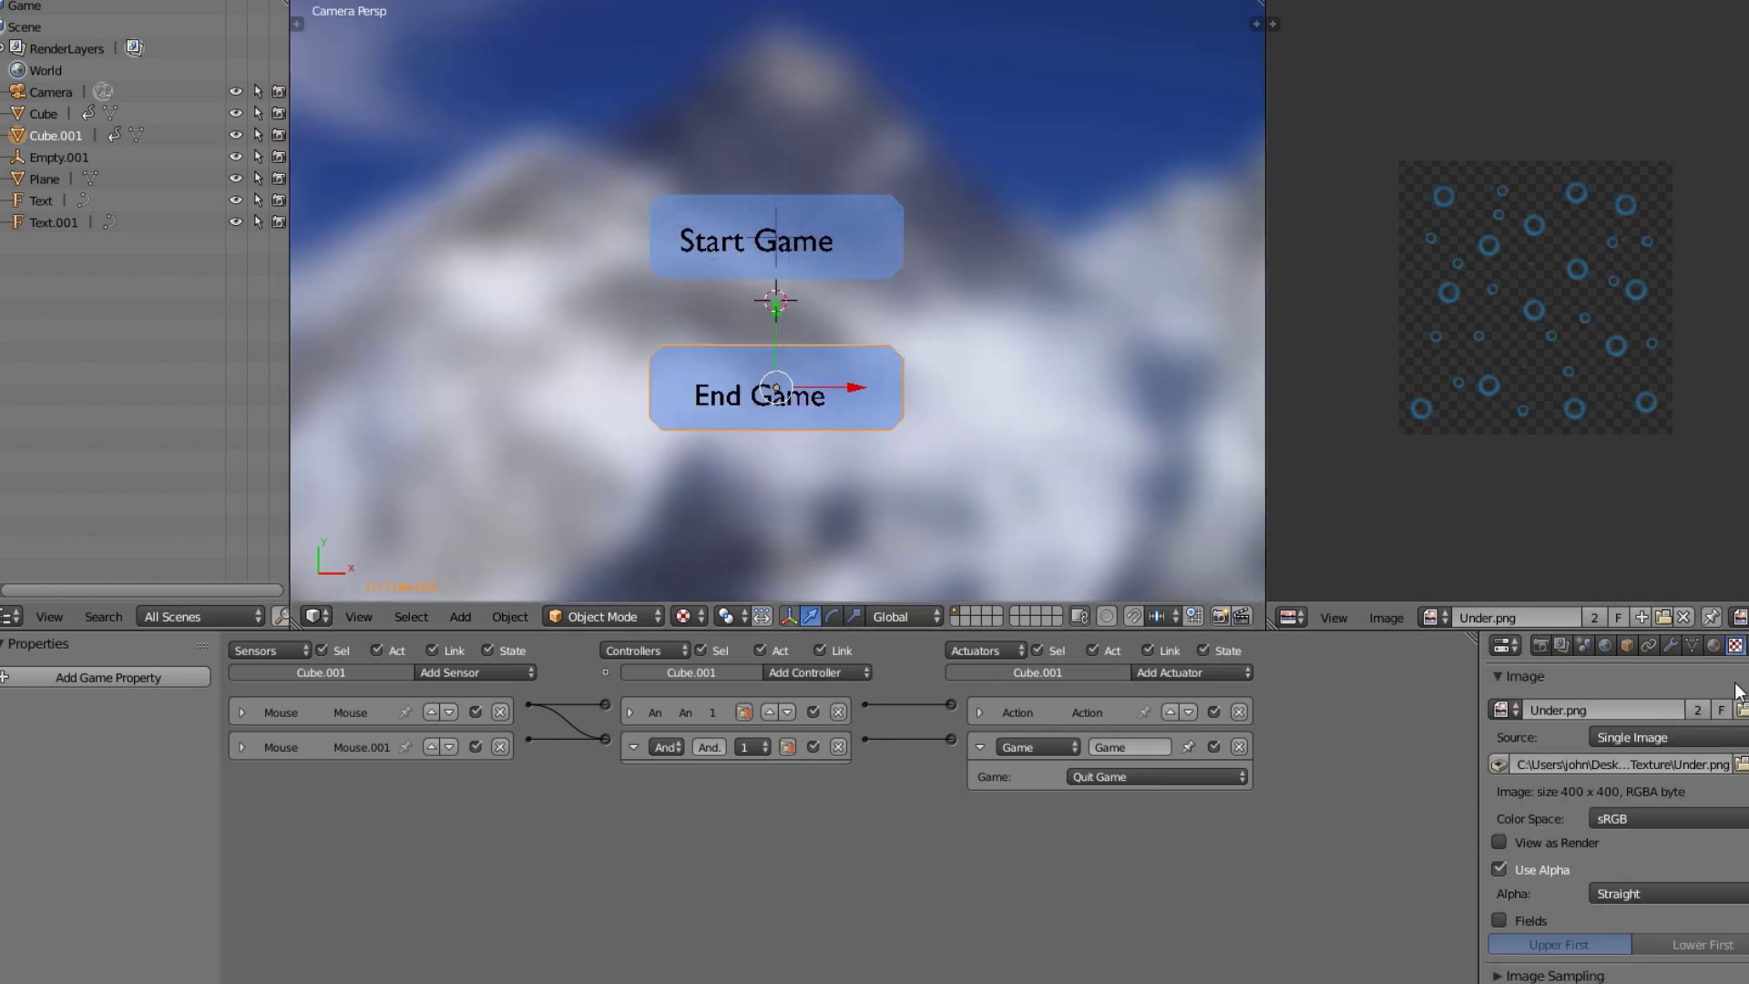
{"action": "scroll", "coordinate": [1640, 865], "scroll_direction": "down", "scroll_amount": 10}
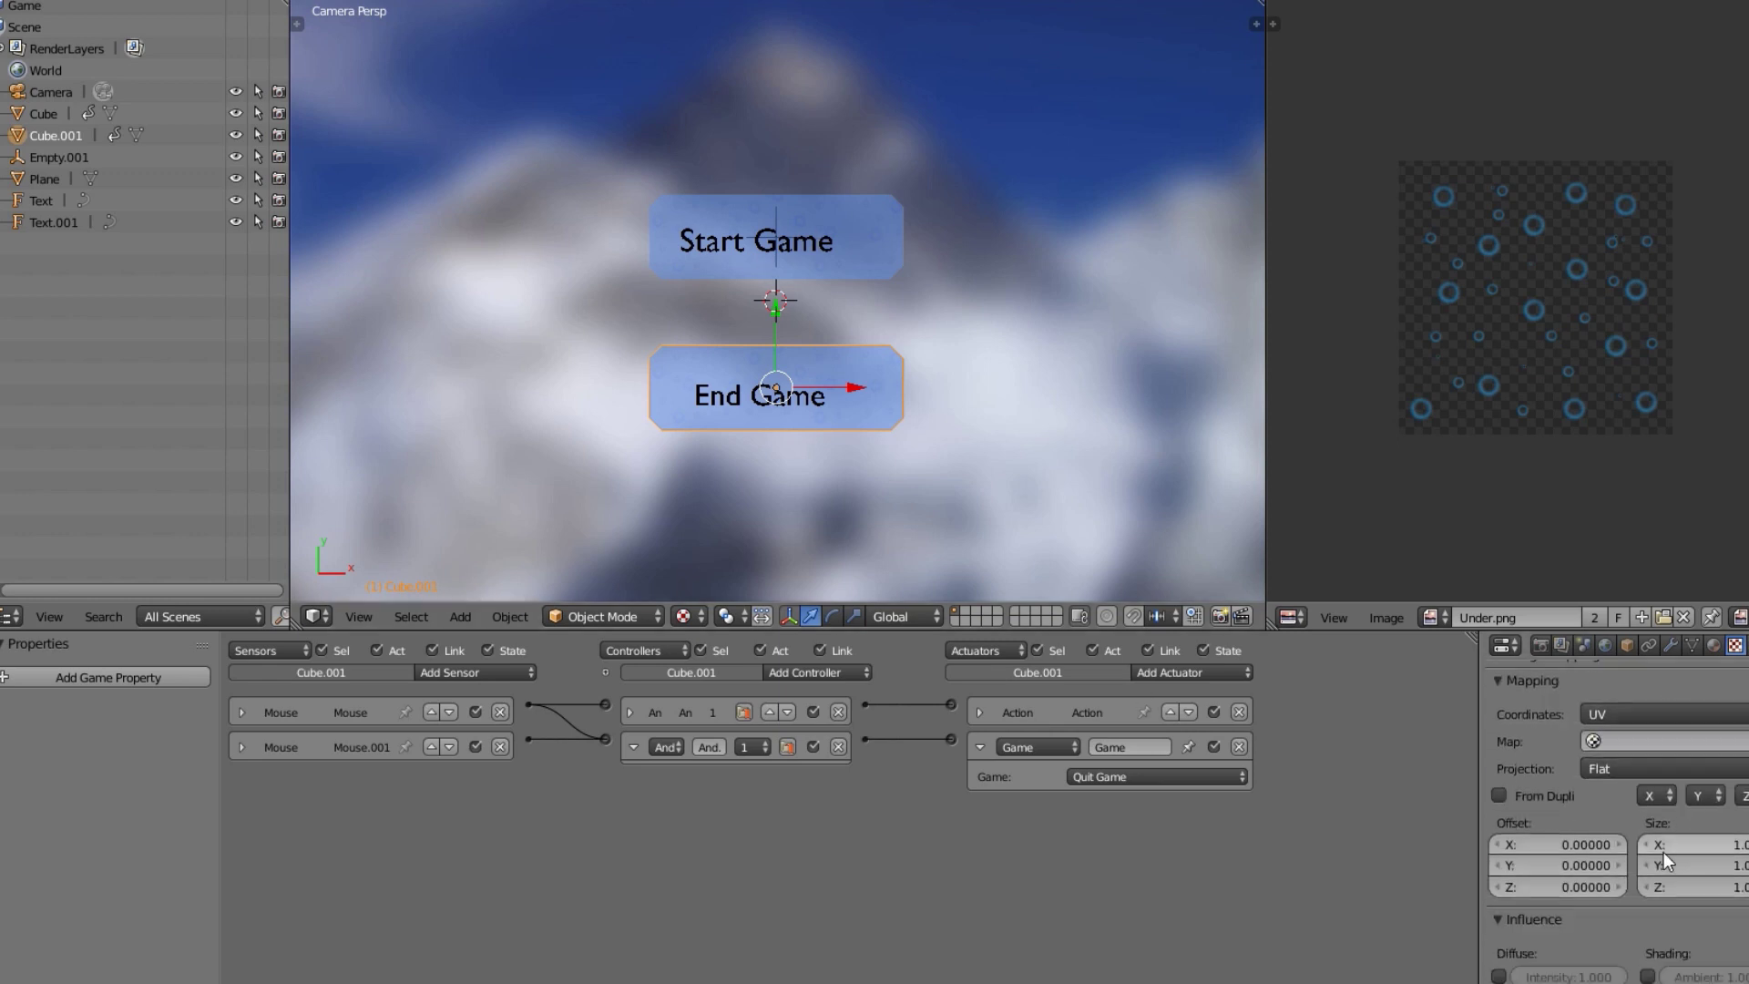
{"action": "scroll", "coordinate": [1658, 851], "scroll_direction": "down", "scroll_amount": 8}
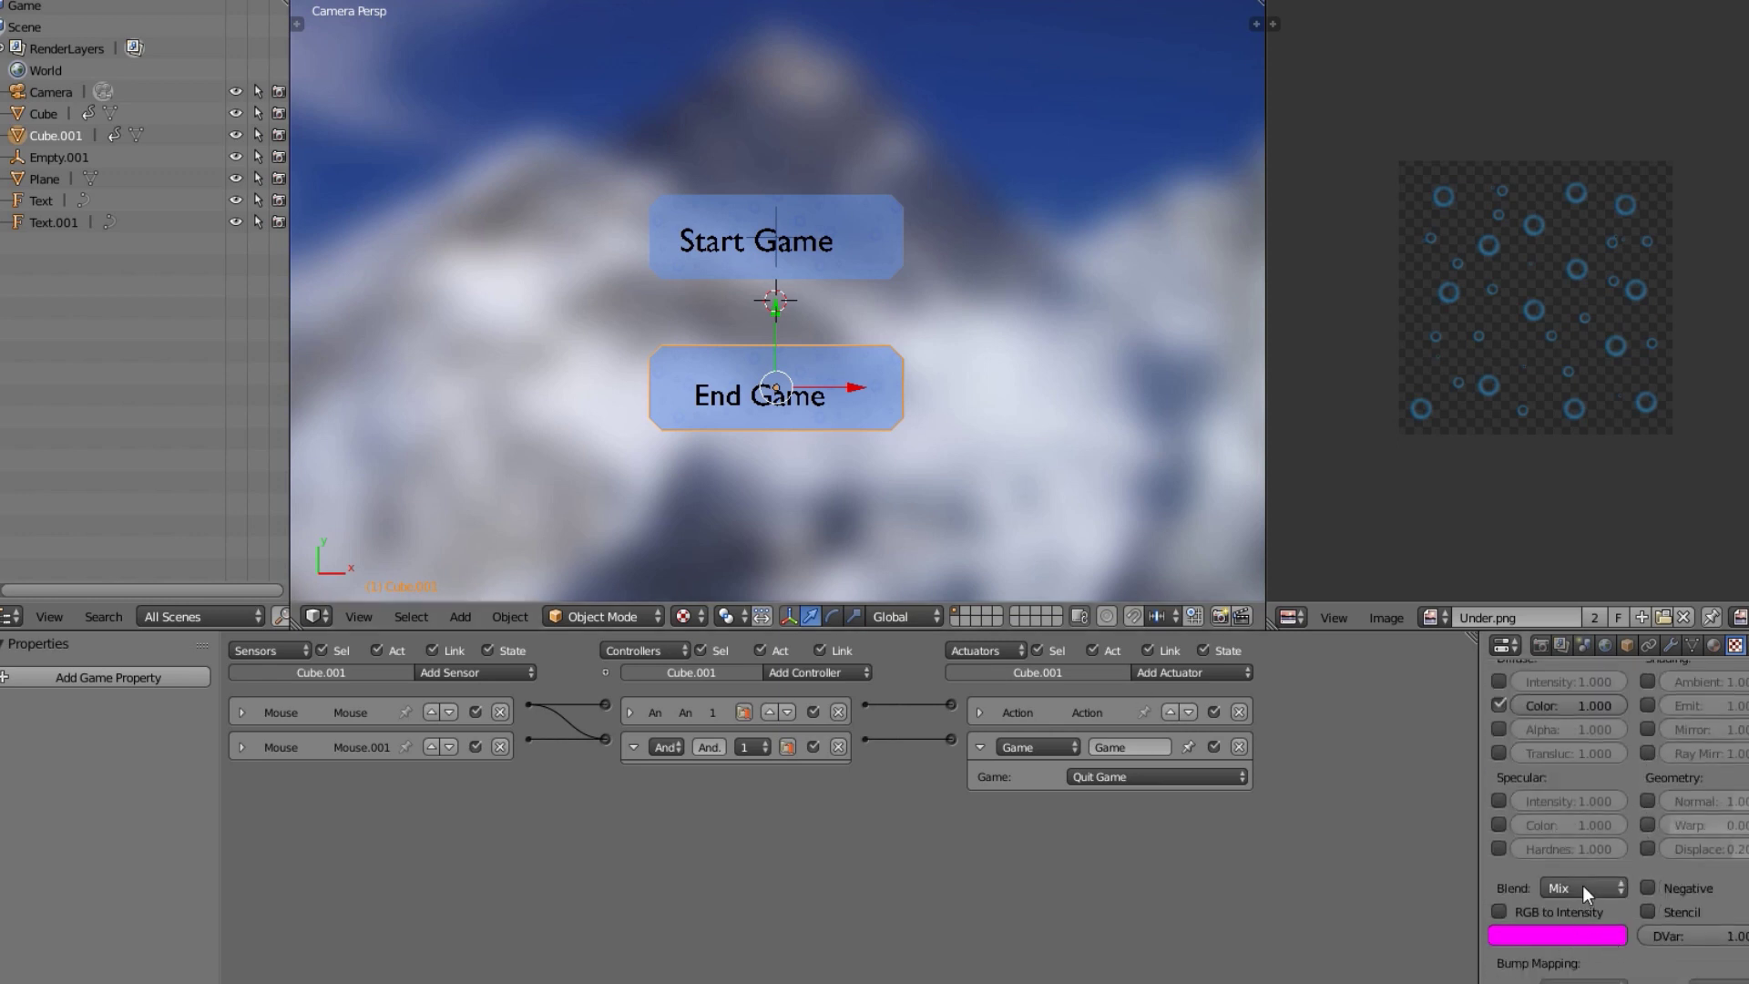
{"action": "left_click", "coordinate": [1582, 885]}
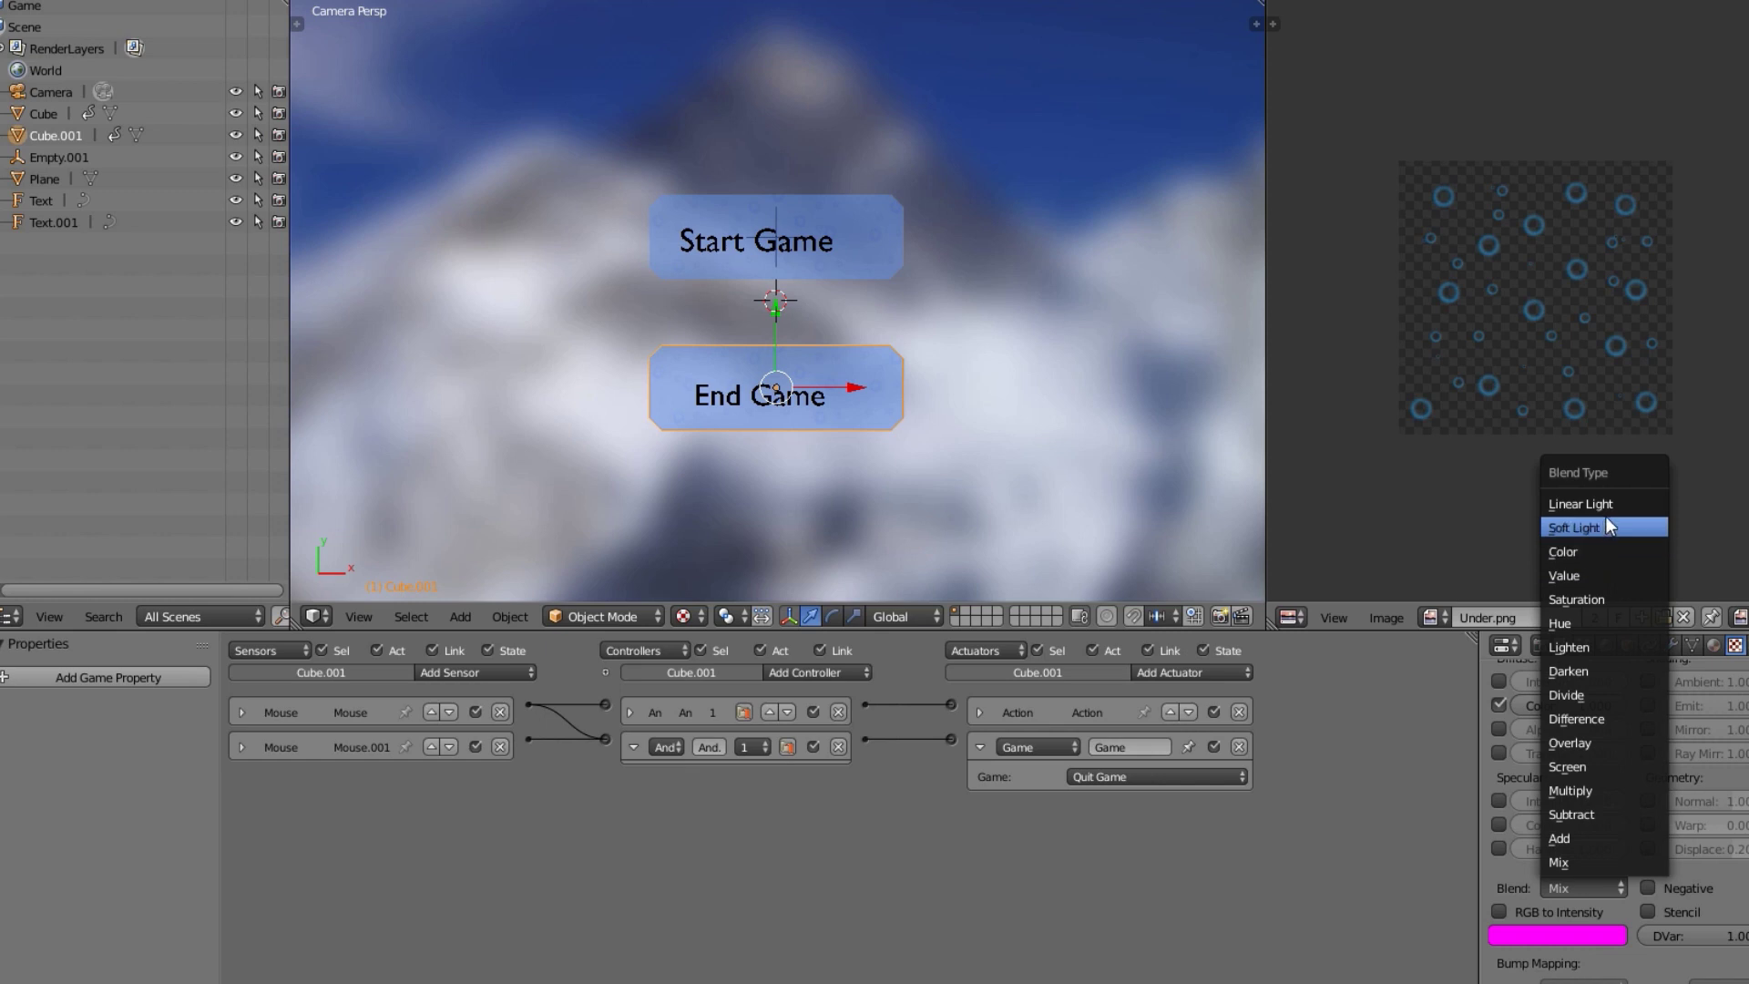
{"action": "left_click", "coordinate": [1605, 888]}
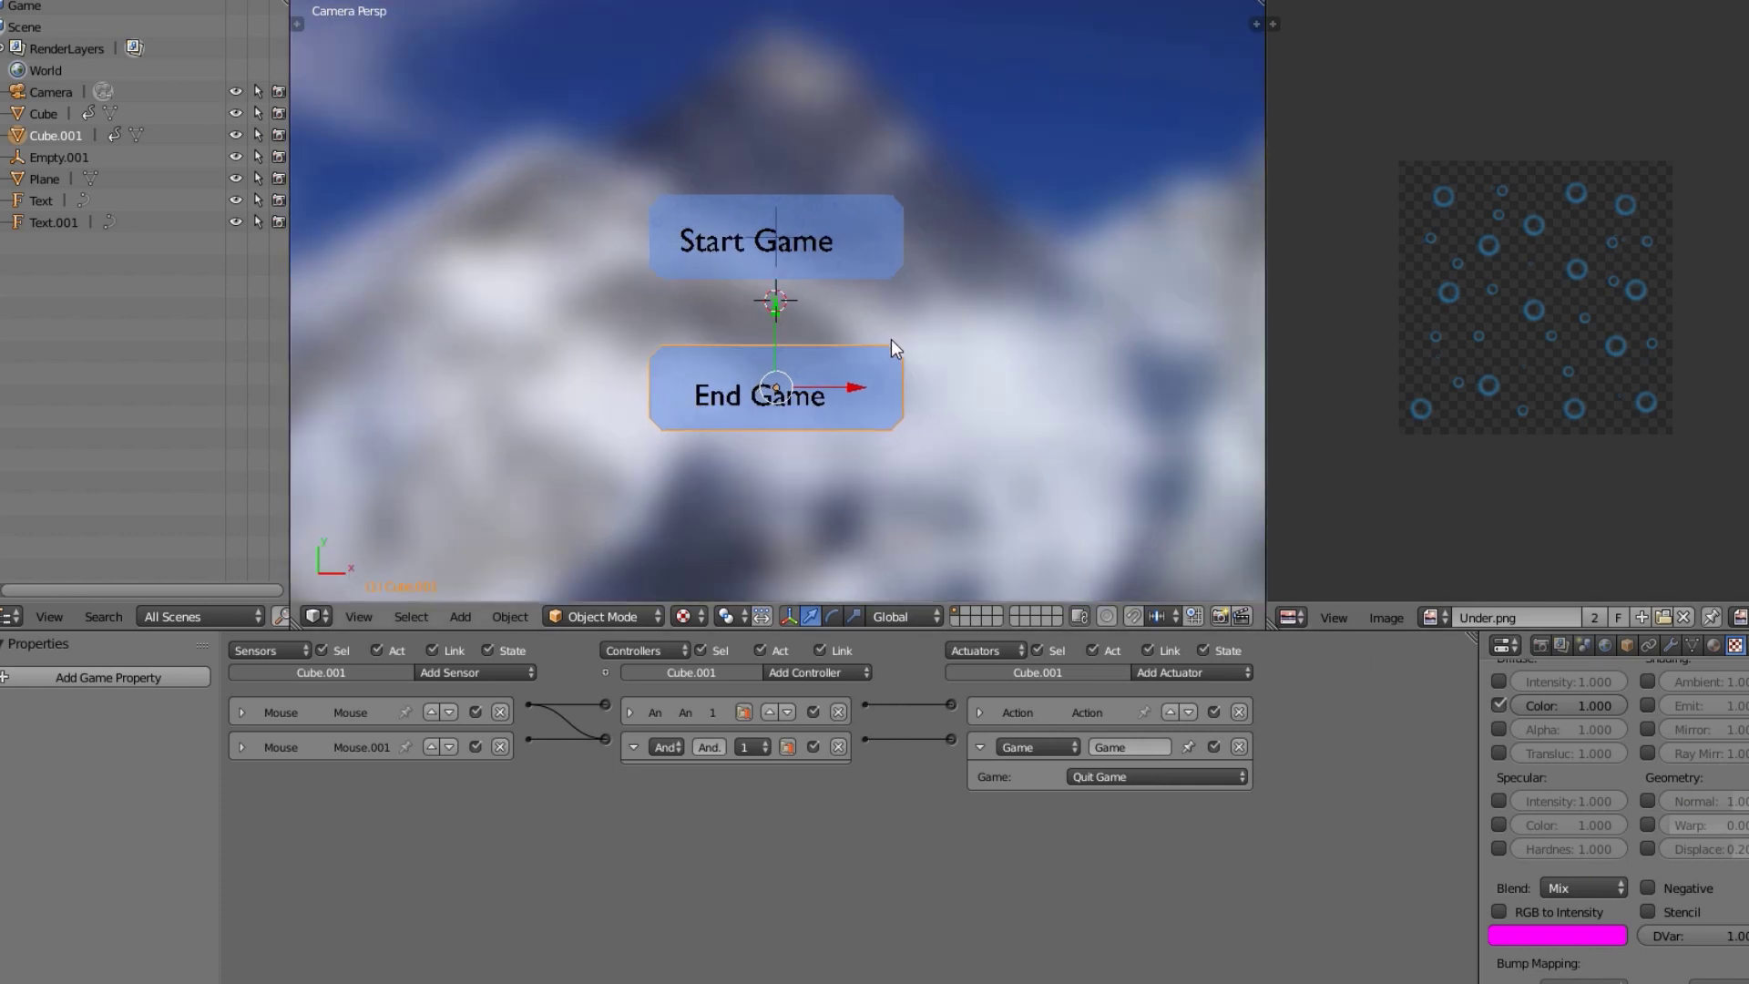
{"action": "key", "text": "p"}
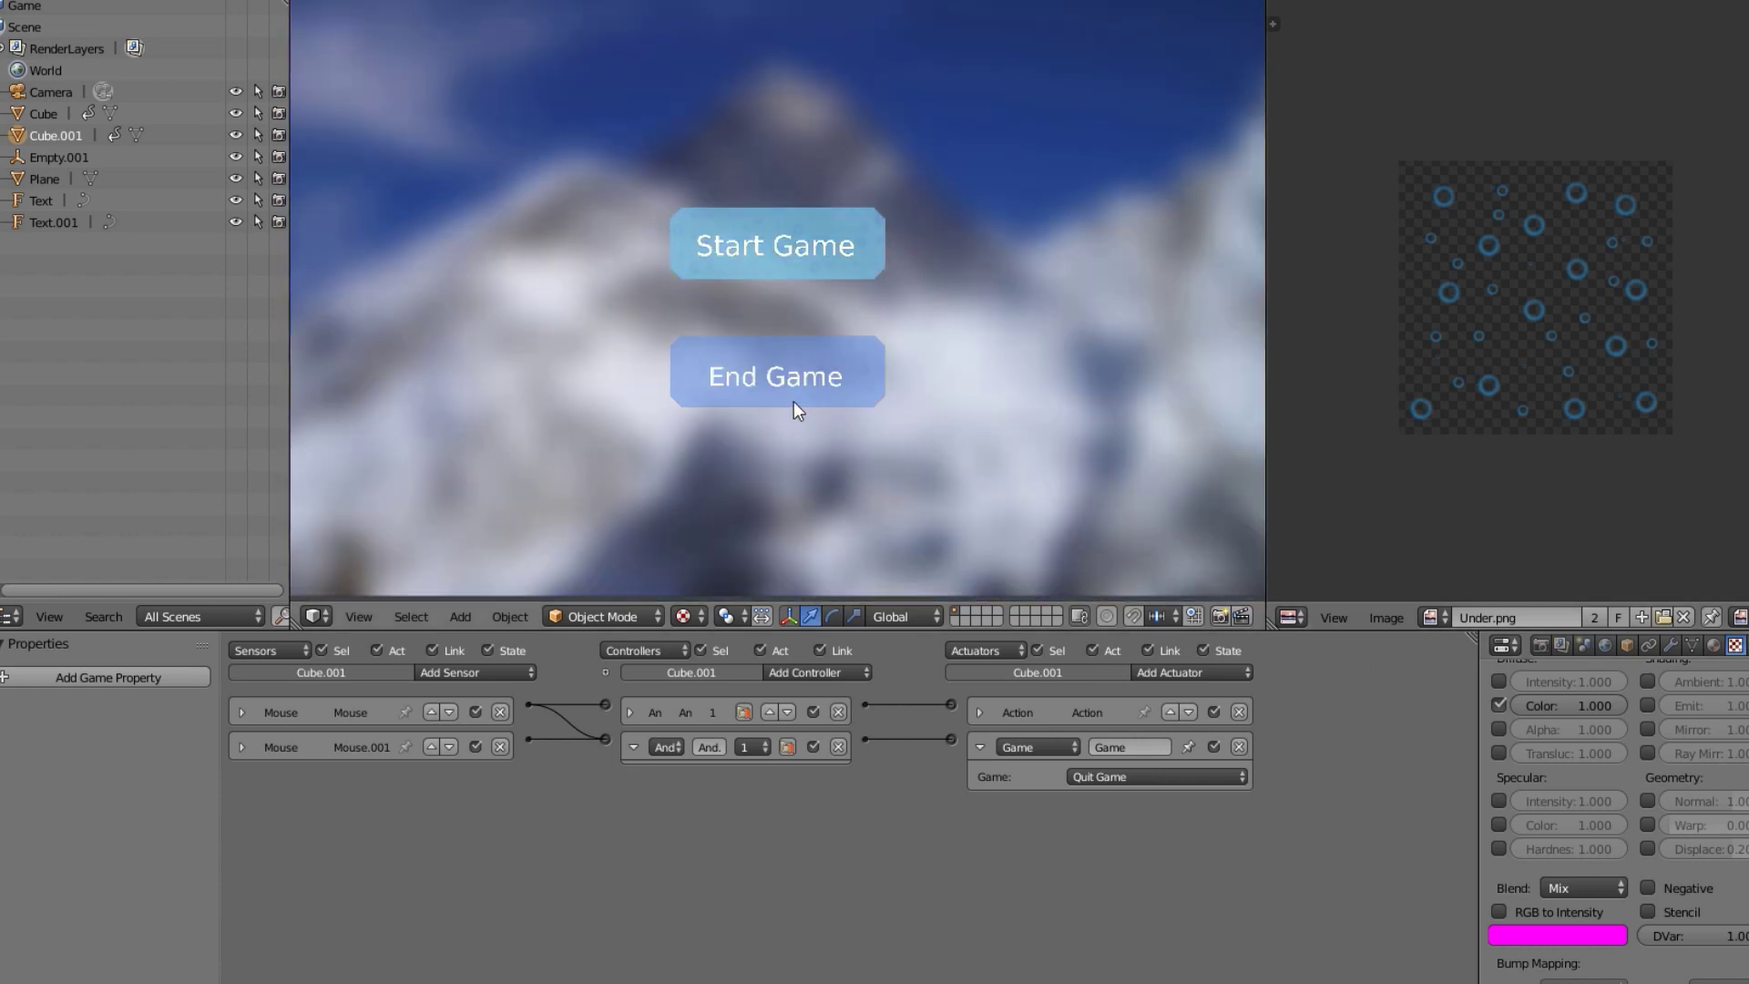